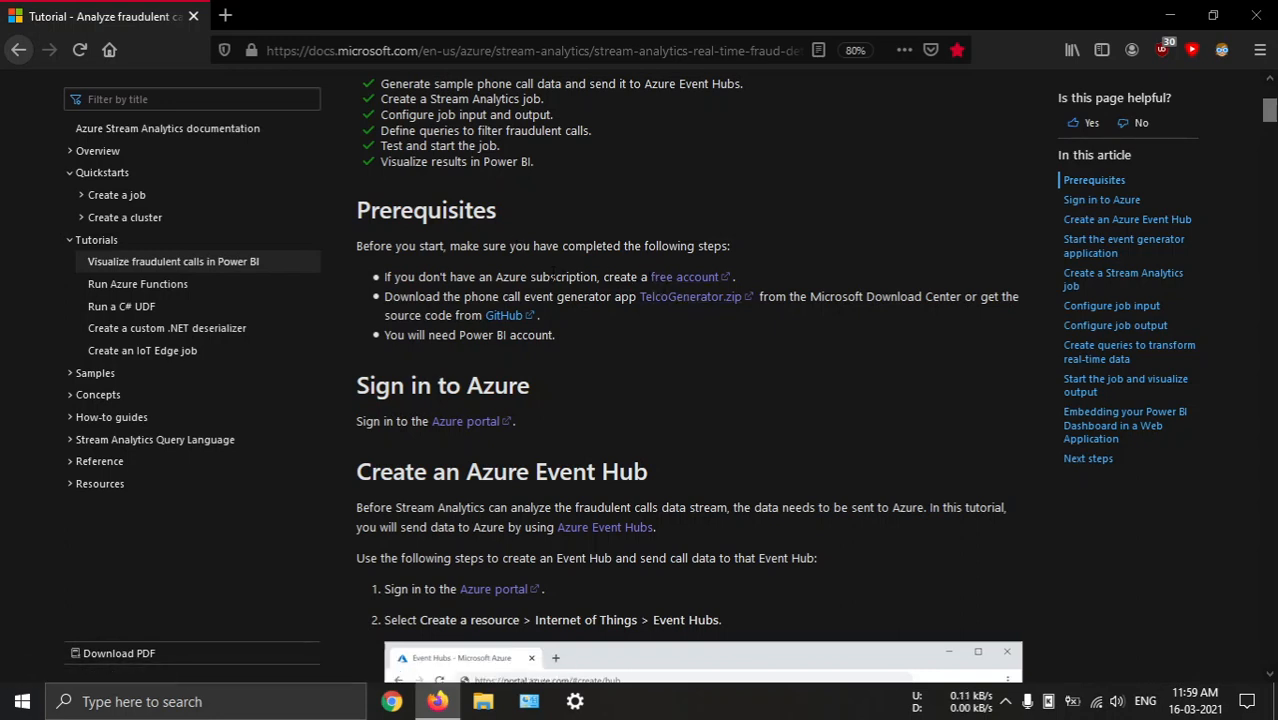
View the Azure free account page linked in the tutorial's prerequisites and close it
{"action": "left_click", "coordinate": [675, 282]}
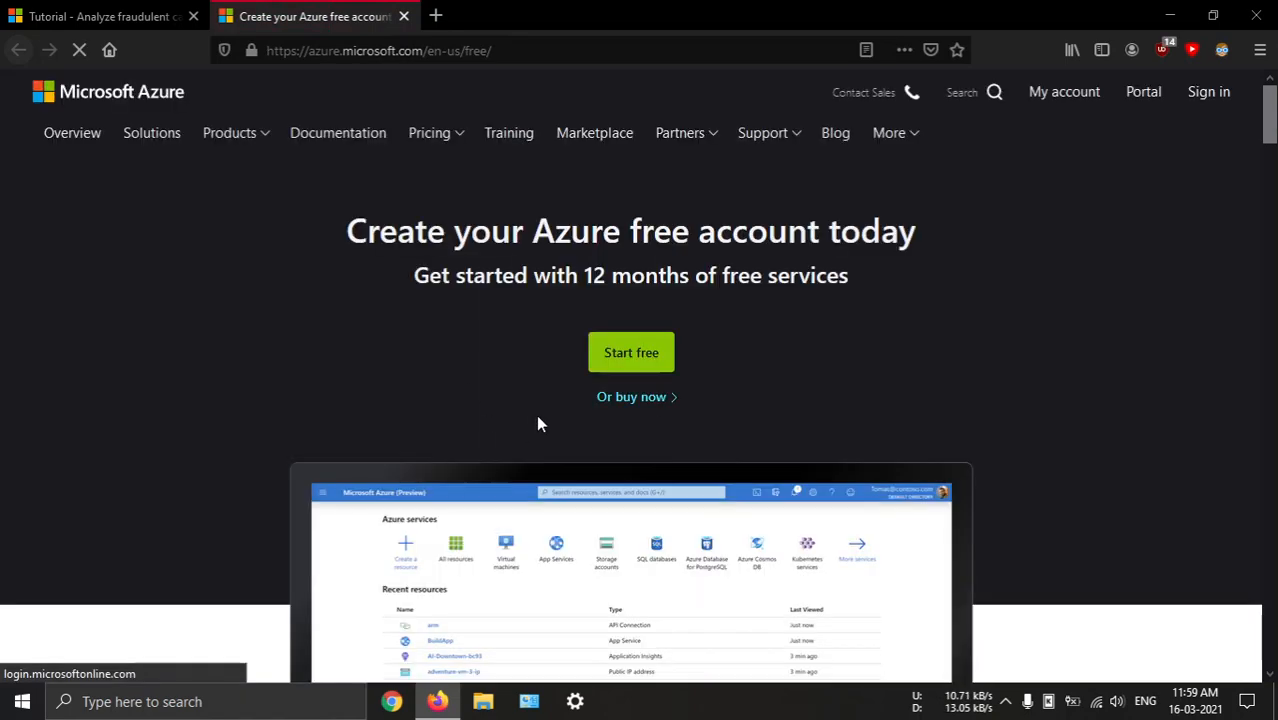
{"action": "left_click", "coordinate": [618, 356]}
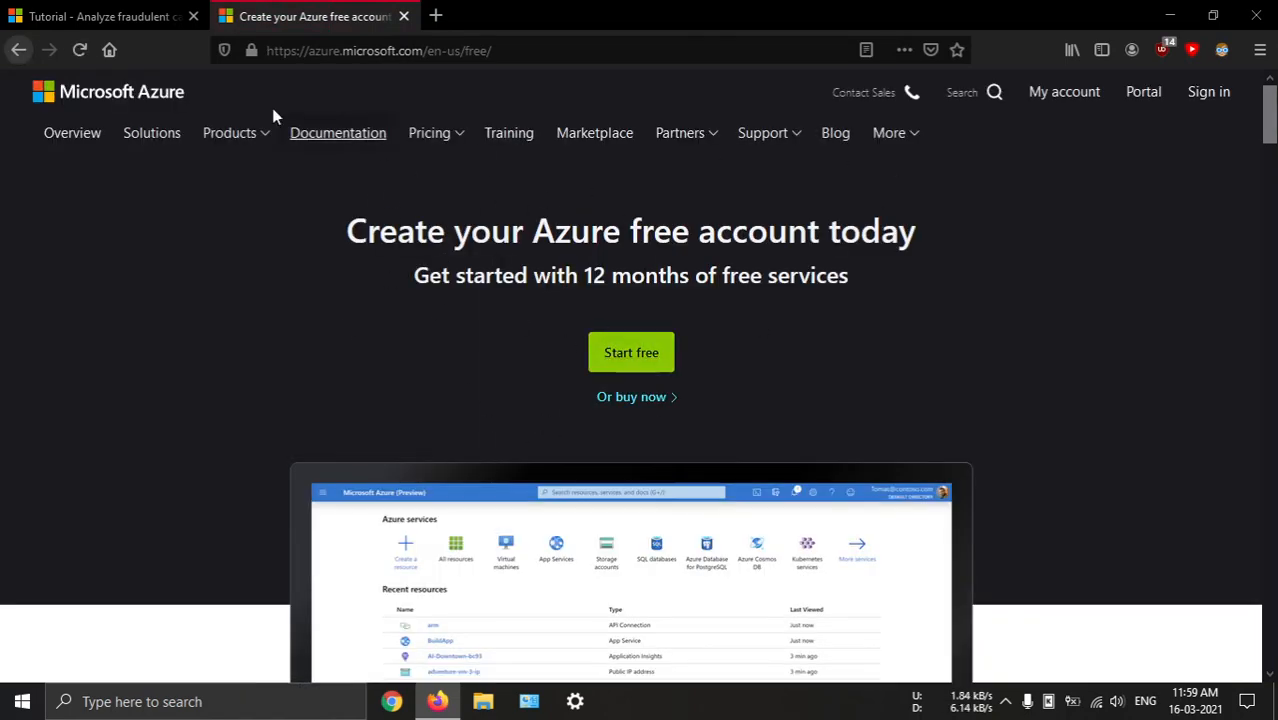
{"action": "middle_click", "coordinate": [326, 16]}
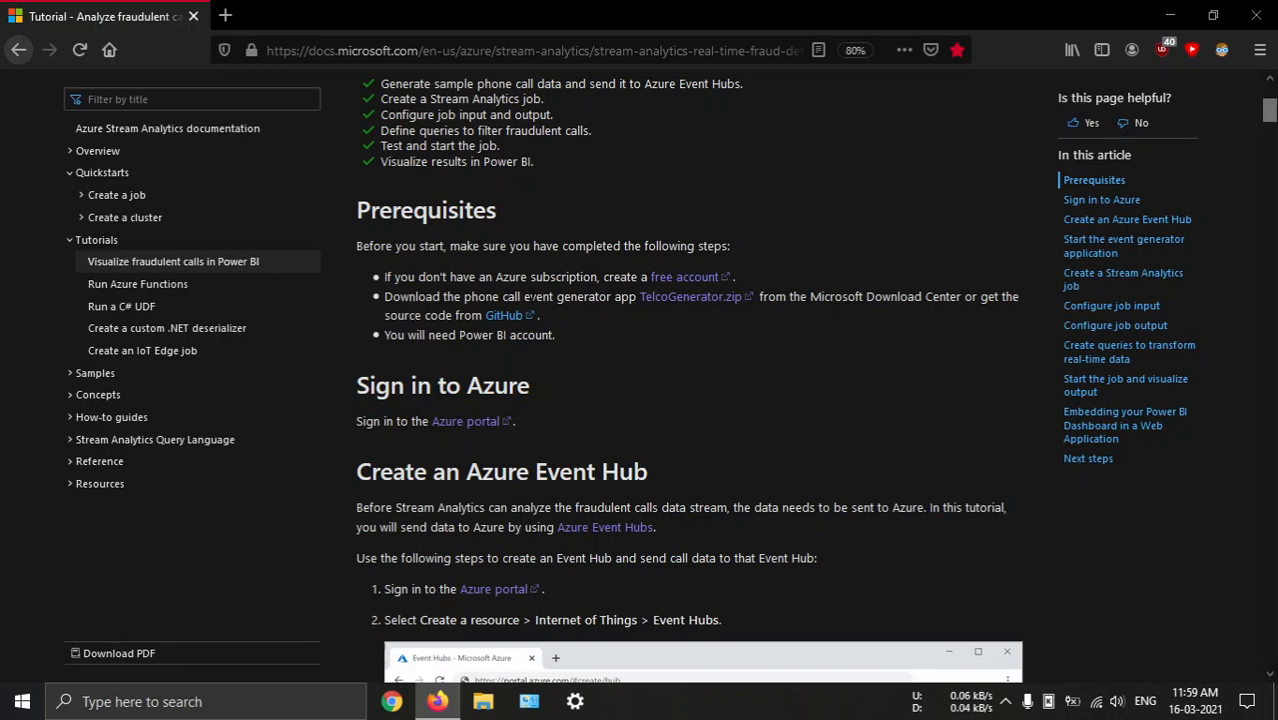
Download TelcoGenerator.zip from the tutorial's prerequisites and open the folder containing the download
{"action": "left_click", "coordinate": [693, 304]}
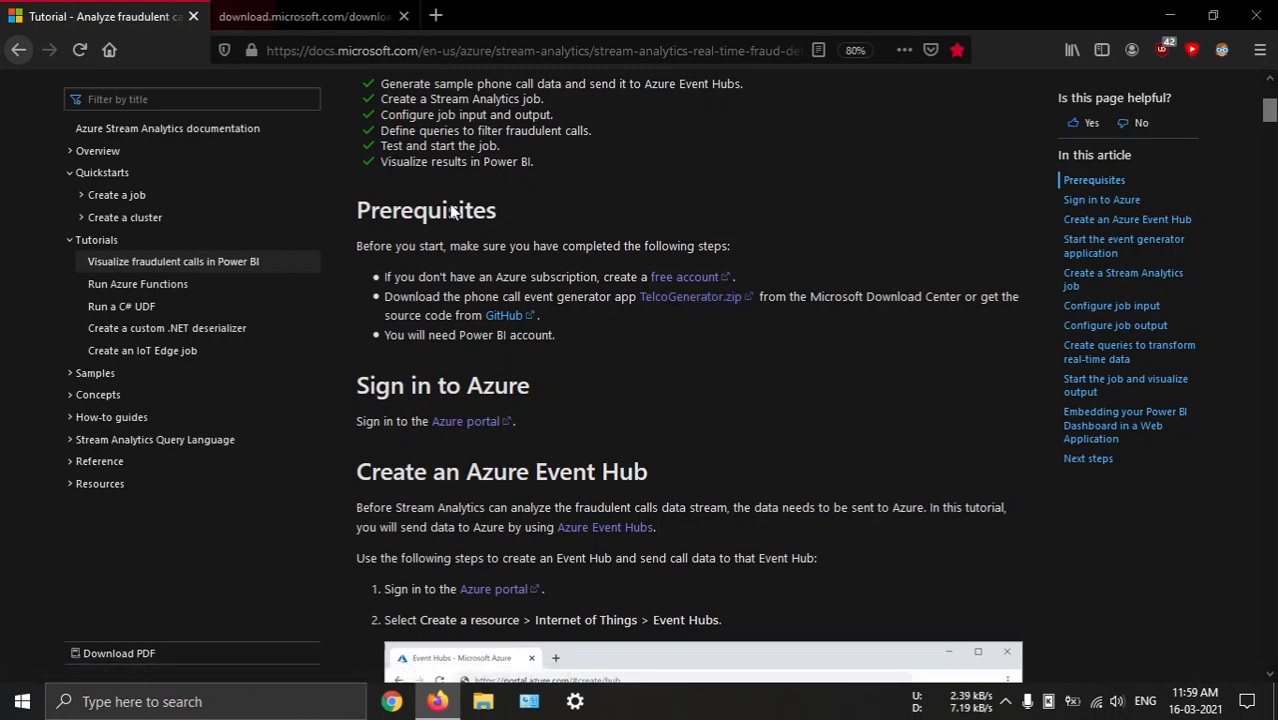
{"action": "left_click", "coordinate": [708, 500]}
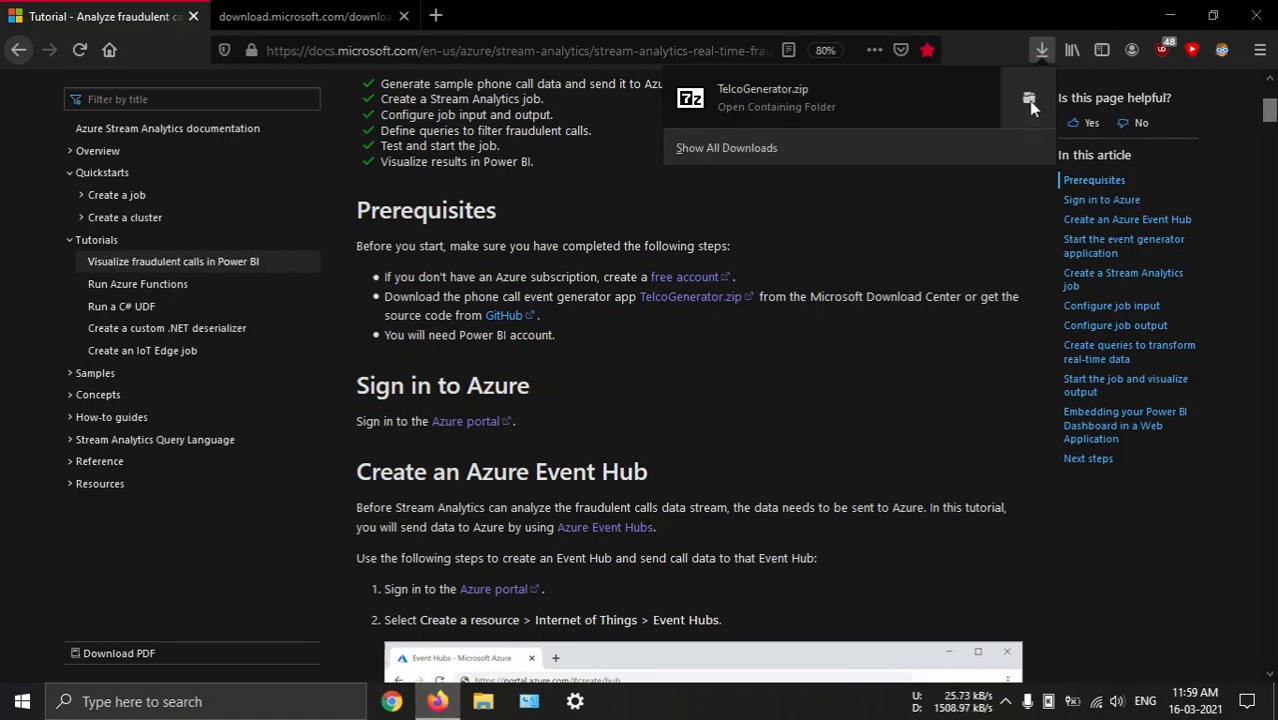
{"action": "left_click", "coordinate": [1026, 98]}
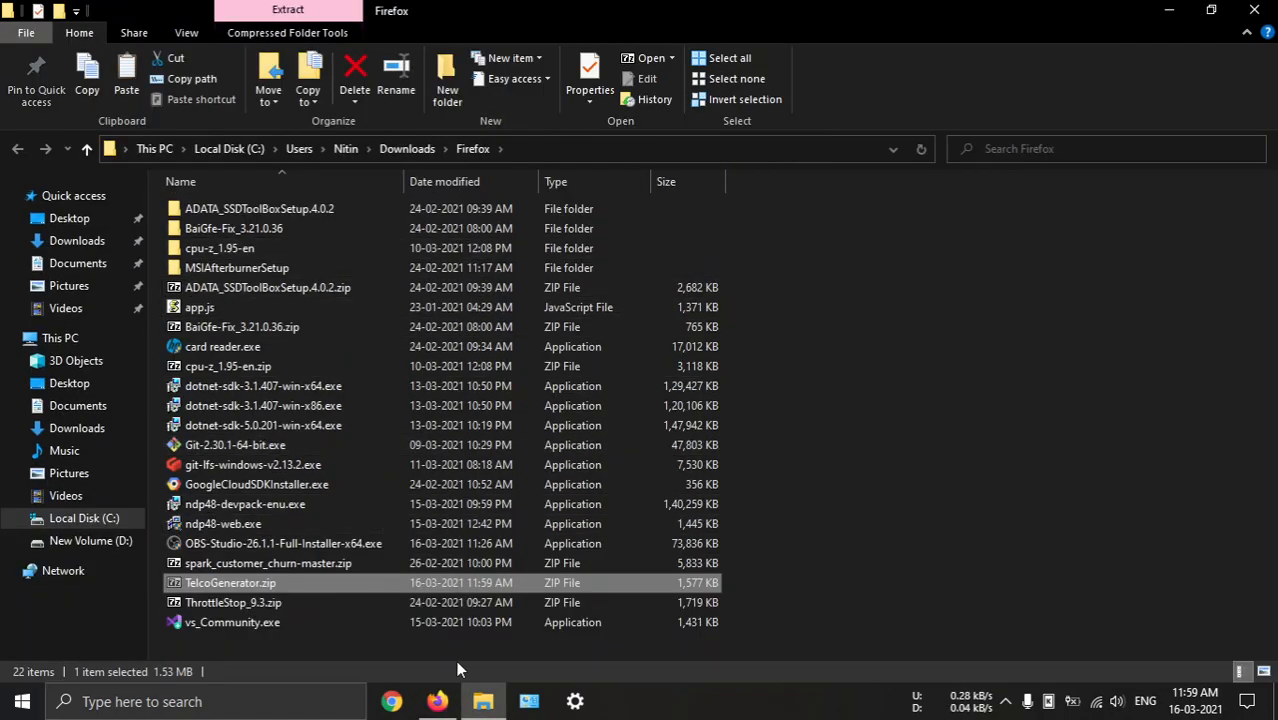
Put the downloaded TelcoGenerator.zip into the fraud_det folder on drive D
{"action": "key", "text": "super+e"}
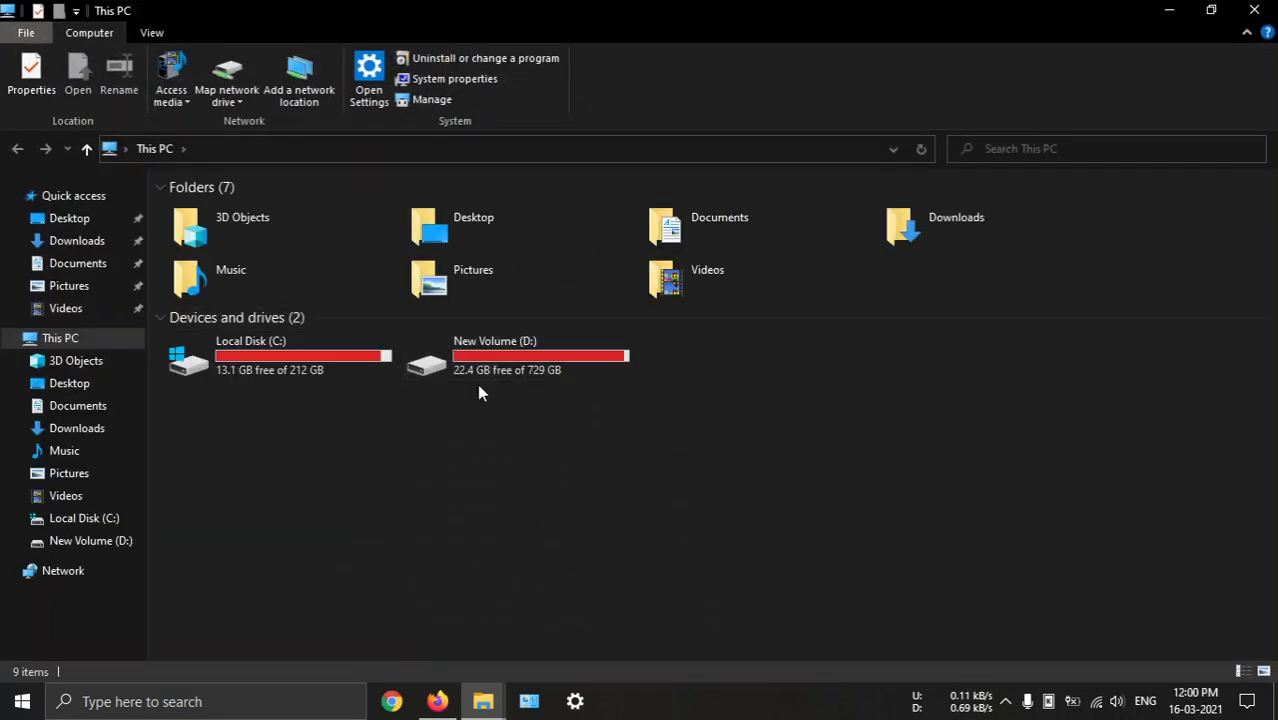
{"action": "double_click", "coordinate": [469, 360]}
{"action": "double_click", "coordinate": [253, 226]}
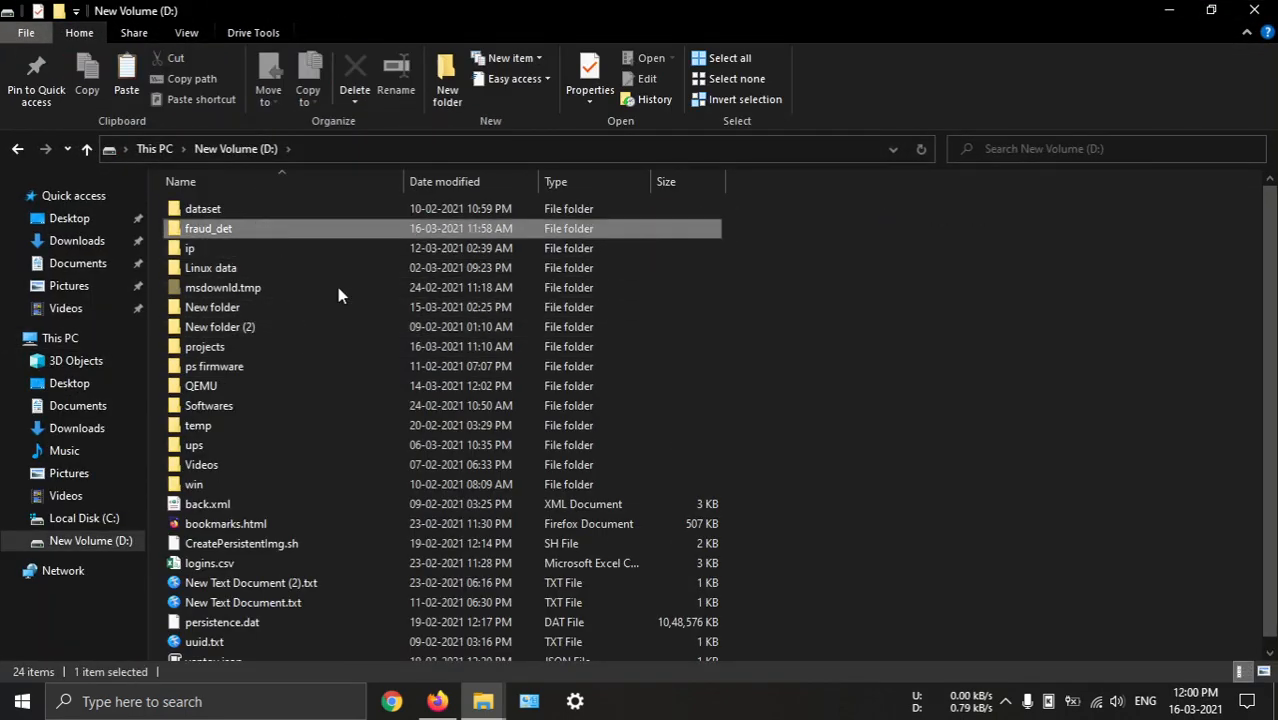
{"action": "key", "text": "ctrl+v"}
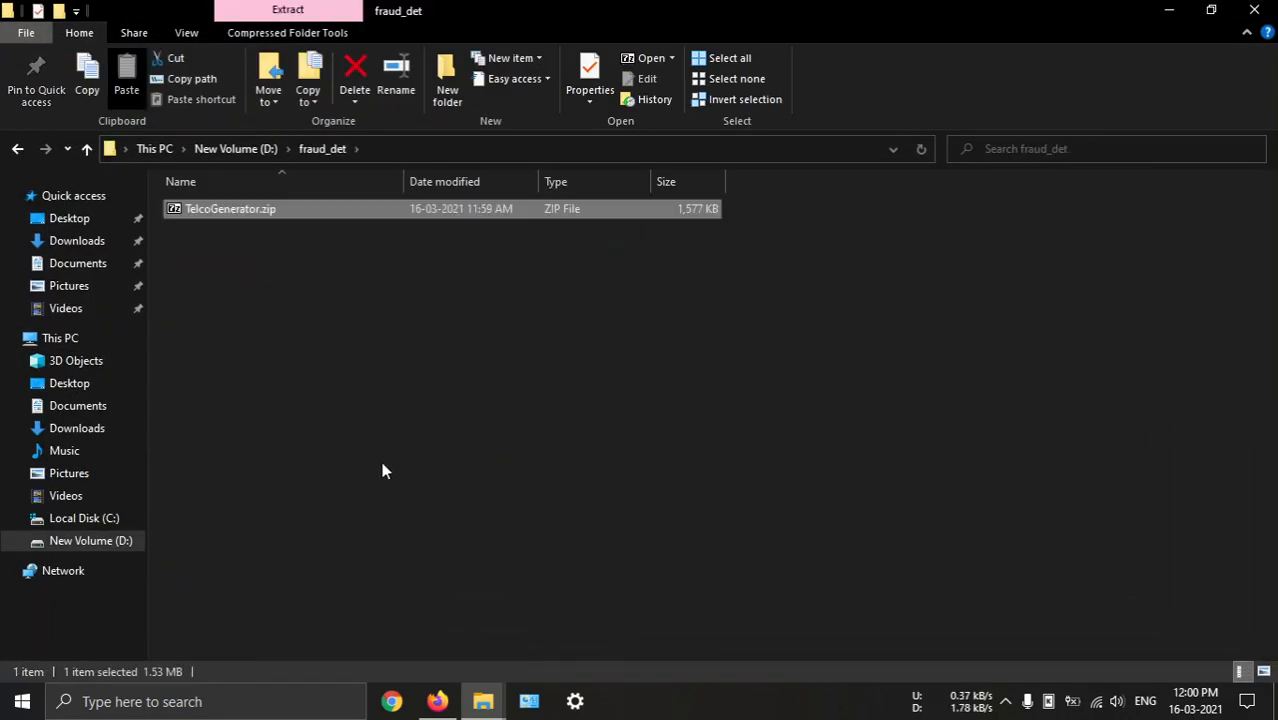
Extract TelcoGenerator.zip with 7-Zip into its own TelcoGenerator folder and check the extracted folder
{"action": "right_click", "coordinate": [253, 211]}
{"action": "mouse_move", "coordinate": [382, 289]}
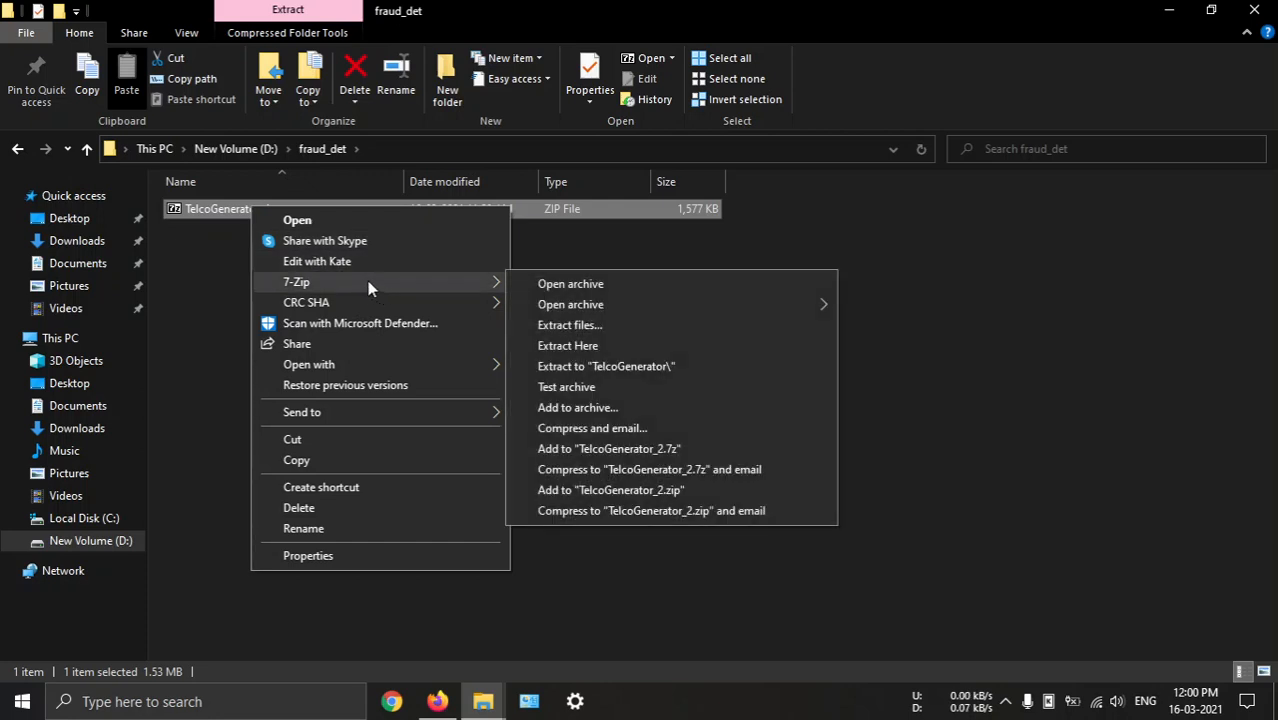
{"action": "left_click", "coordinate": [618, 367]}
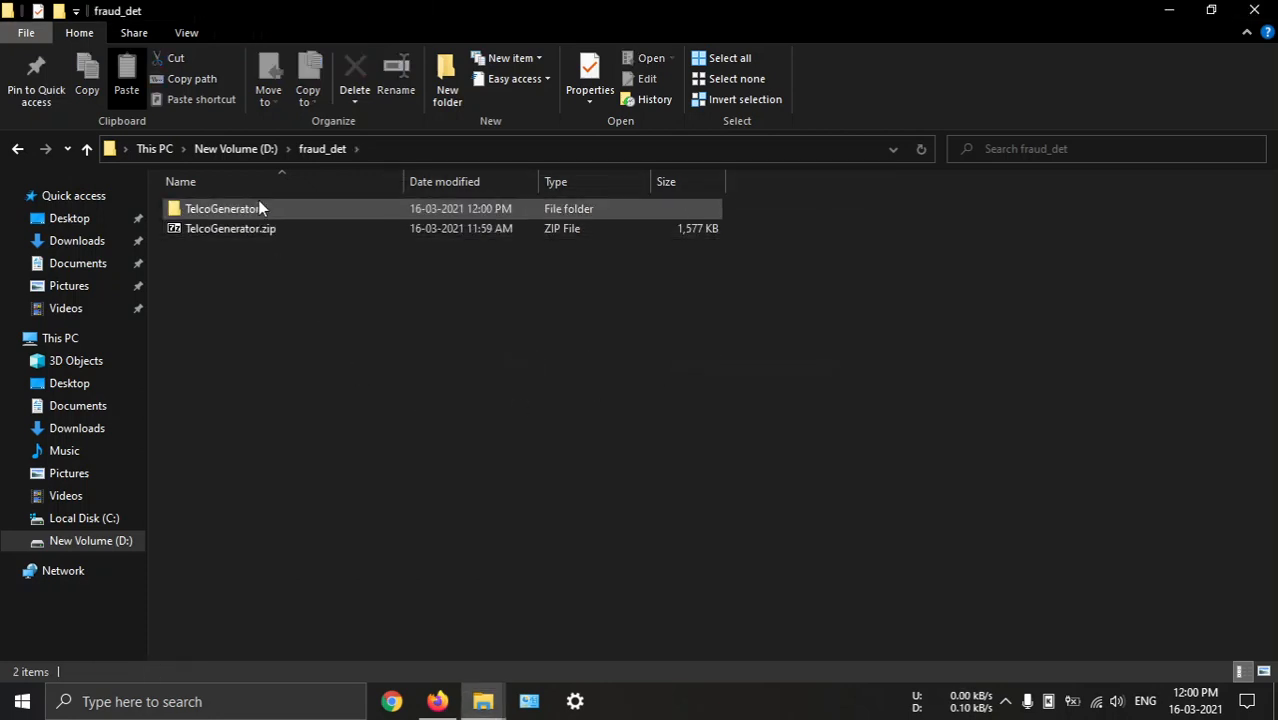
{"action": "double_click", "coordinate": [258, 208]}
{"action": "key", "text": "alt+Left"}
{"action": "left_click", "coordinate": [527, 470]}
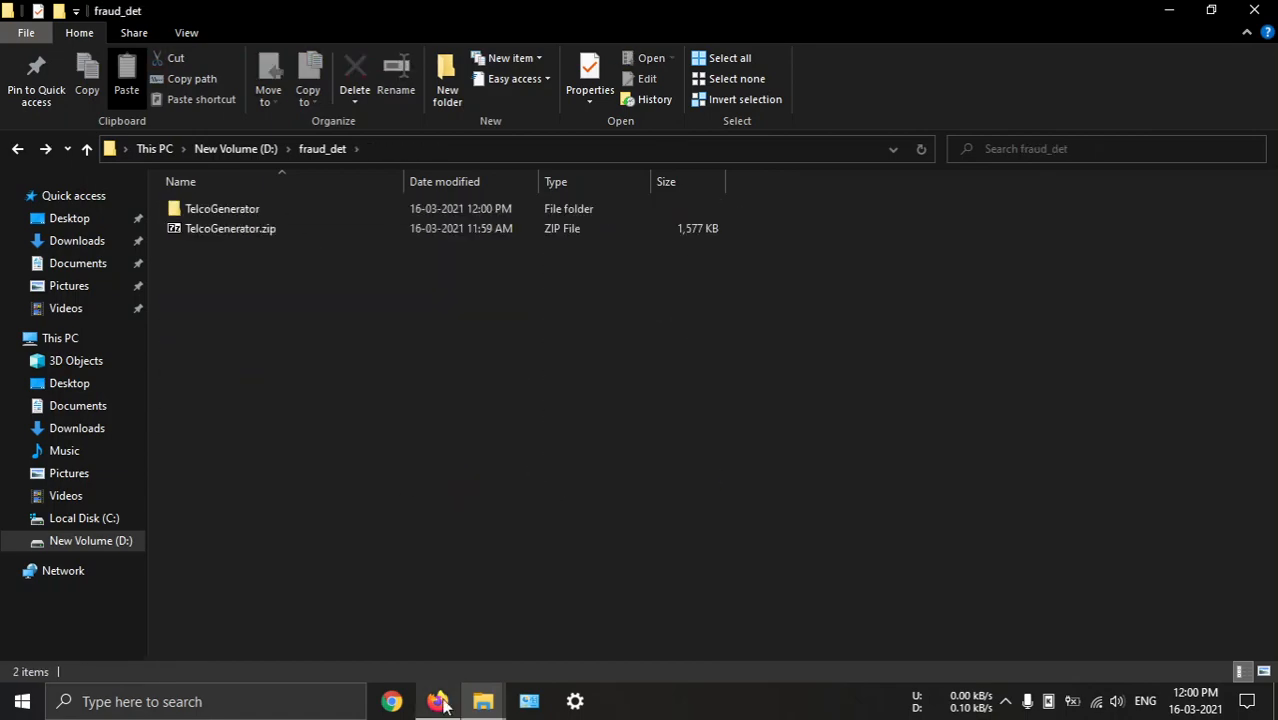
Switch to Firefox, search the web for "power bi", view the Microsoft Power BI site and close it
{"action": "left_click", "coordinate": [441, 702]}
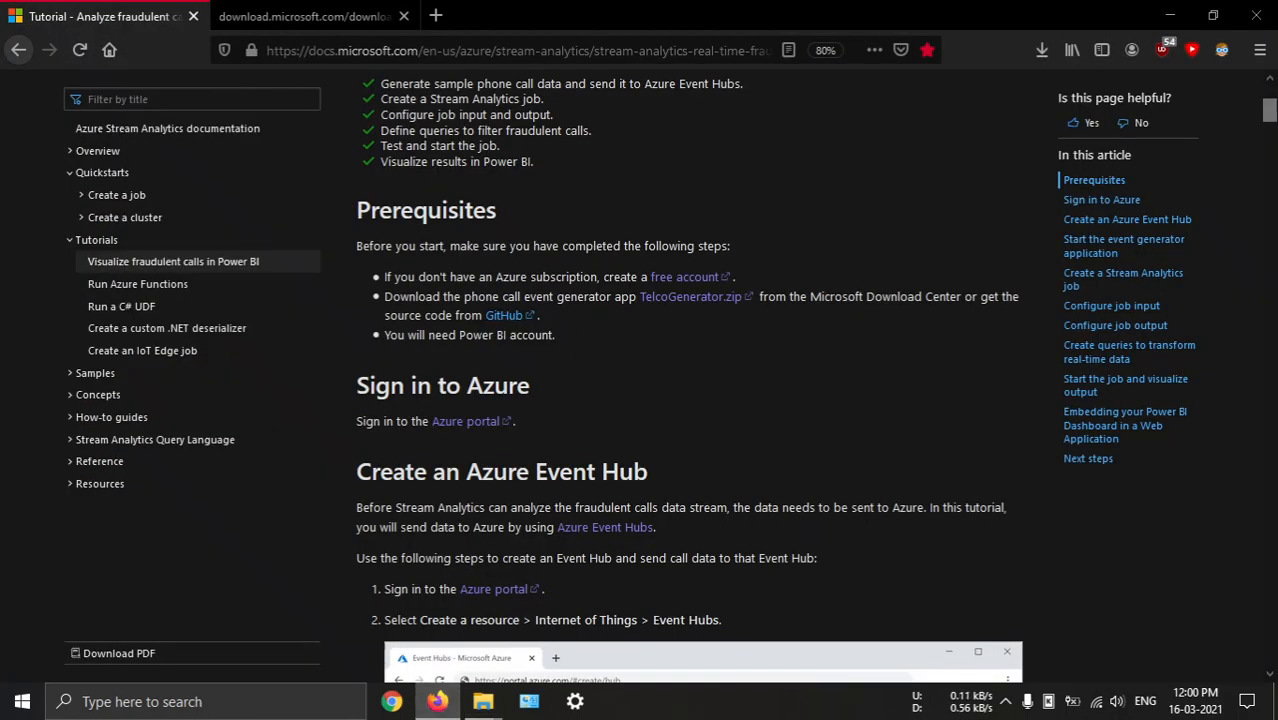
{"action": "left_click", "coordinate": [435, 14]}
{"action": "type", "text": "power bi"}
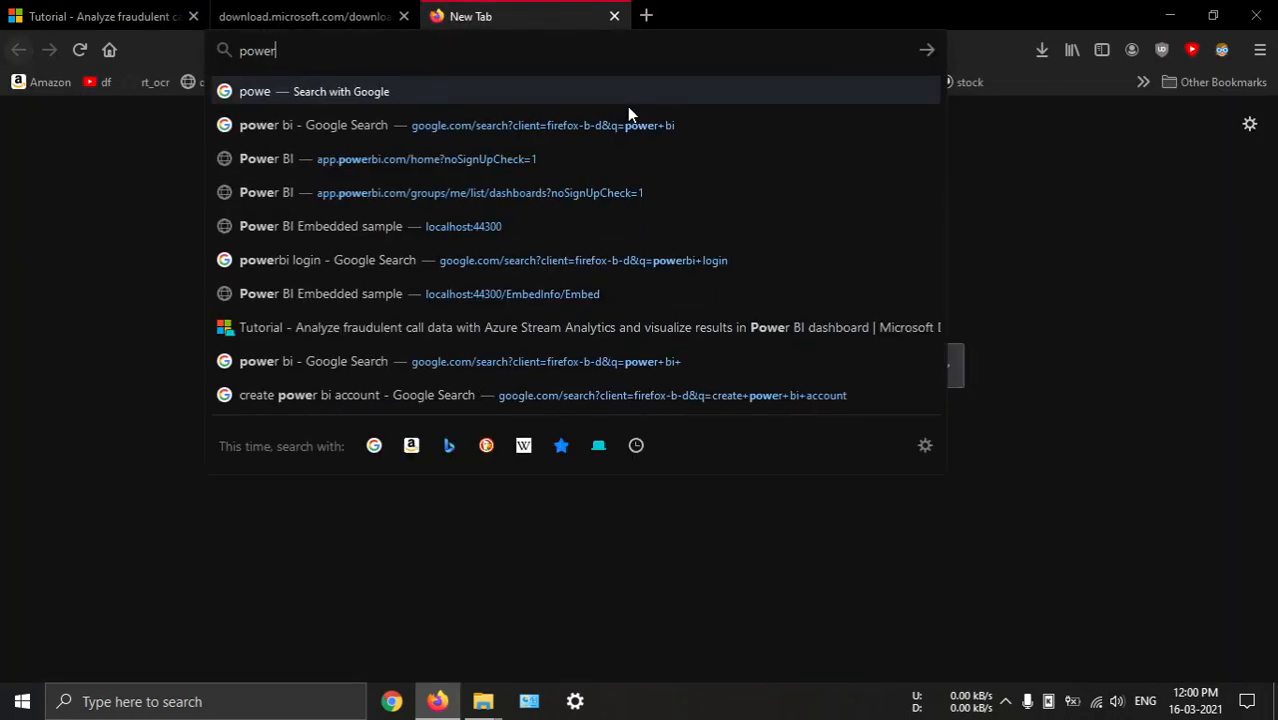
{"action": "key", "text": "Return"}
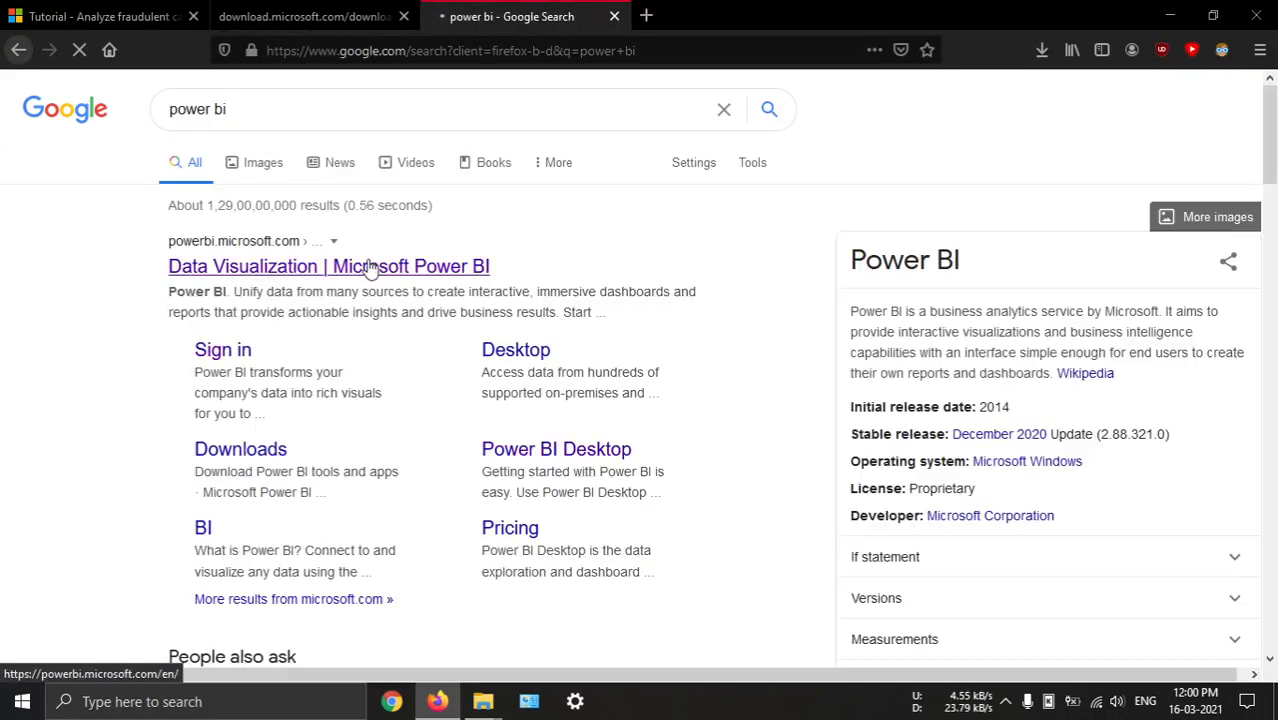
{"action": "left_click", "coordinate": [258, 278]}
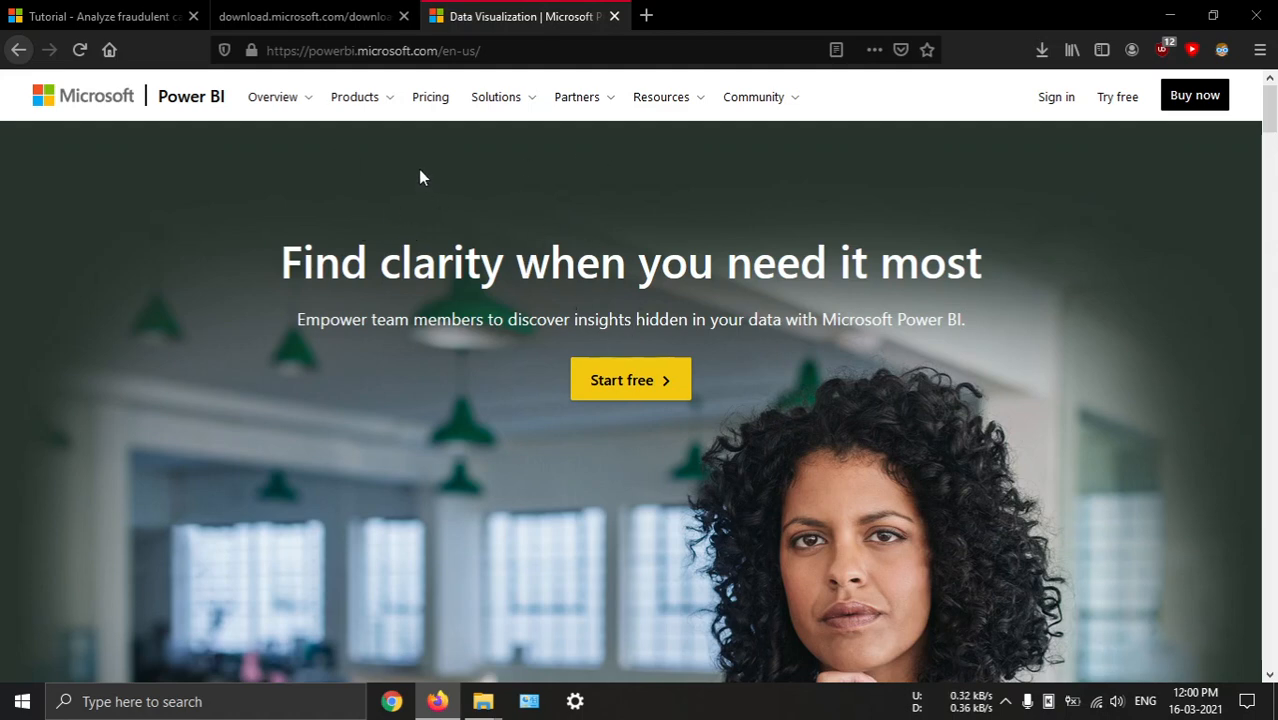
{"action": "middle_click", "coordinate": [542, 27]}
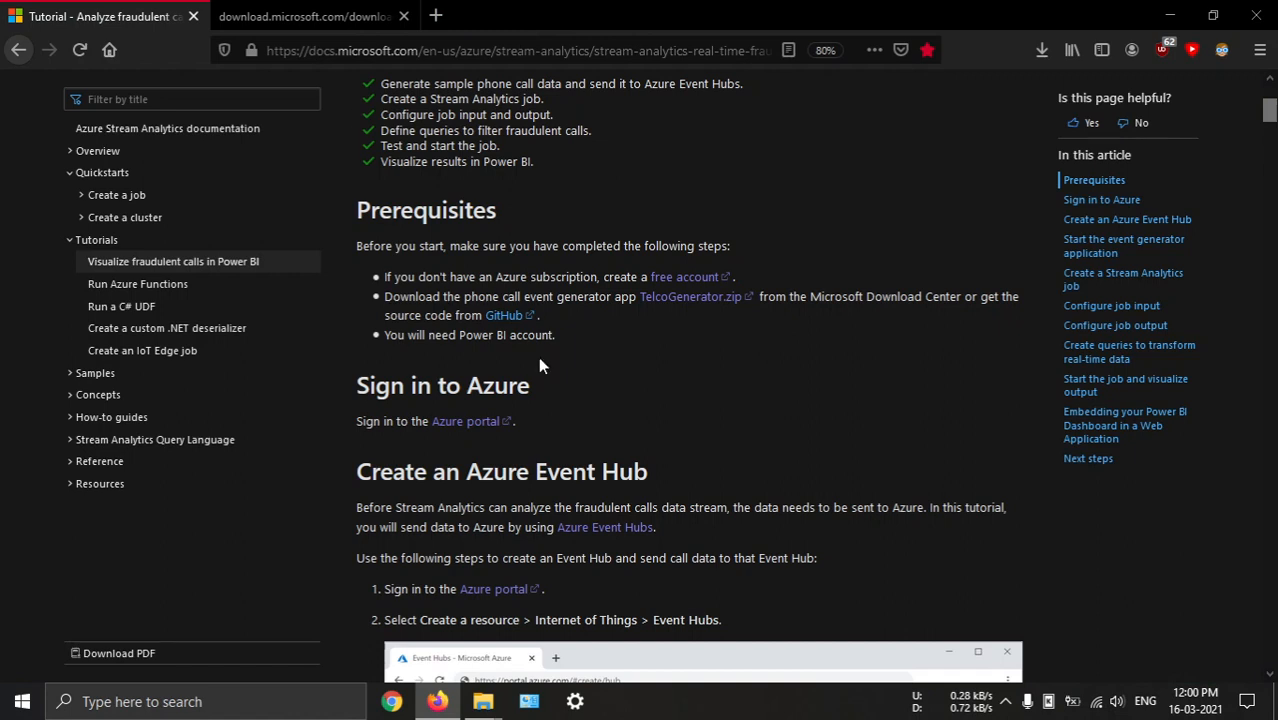
Open the Azure portal from the tutorial and sign in with the saved Microsoft account and its password
{"action": "scroll", "coordinate": [491, 420], "scroll_direction": "down", "scroll_amount": 1}
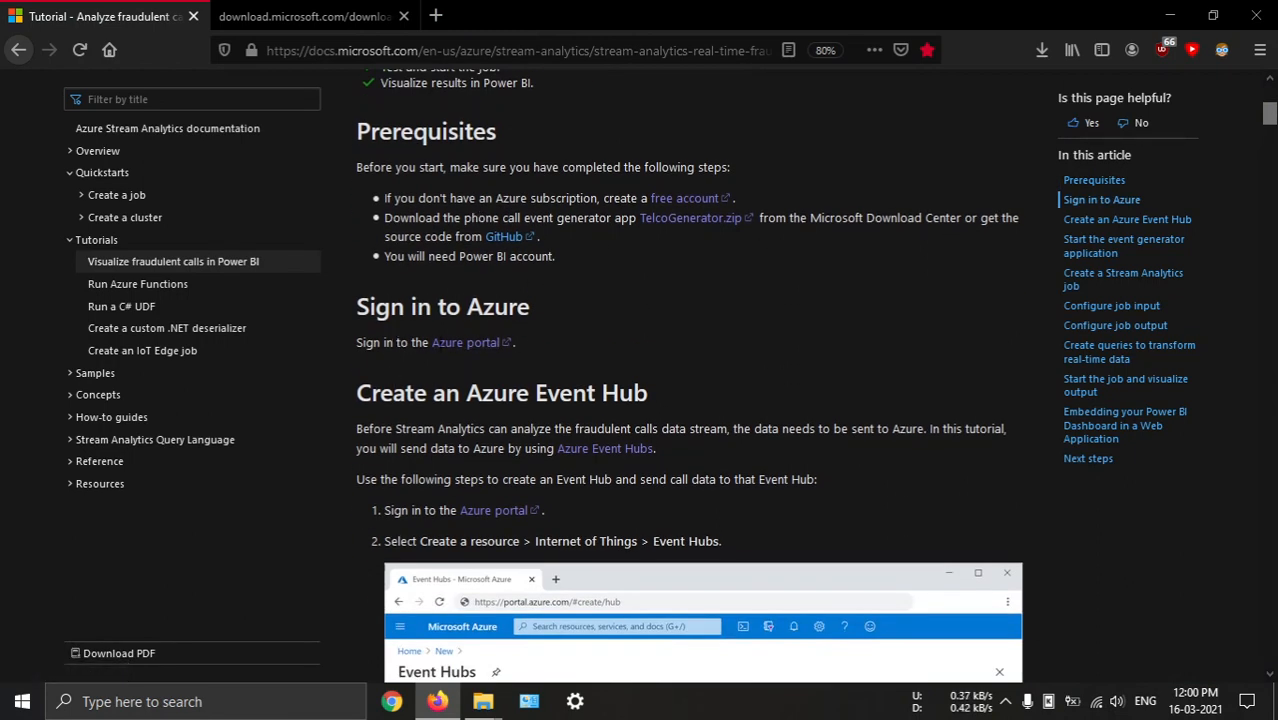
{"action": "middle_click", "coordinate": [442, 348]}
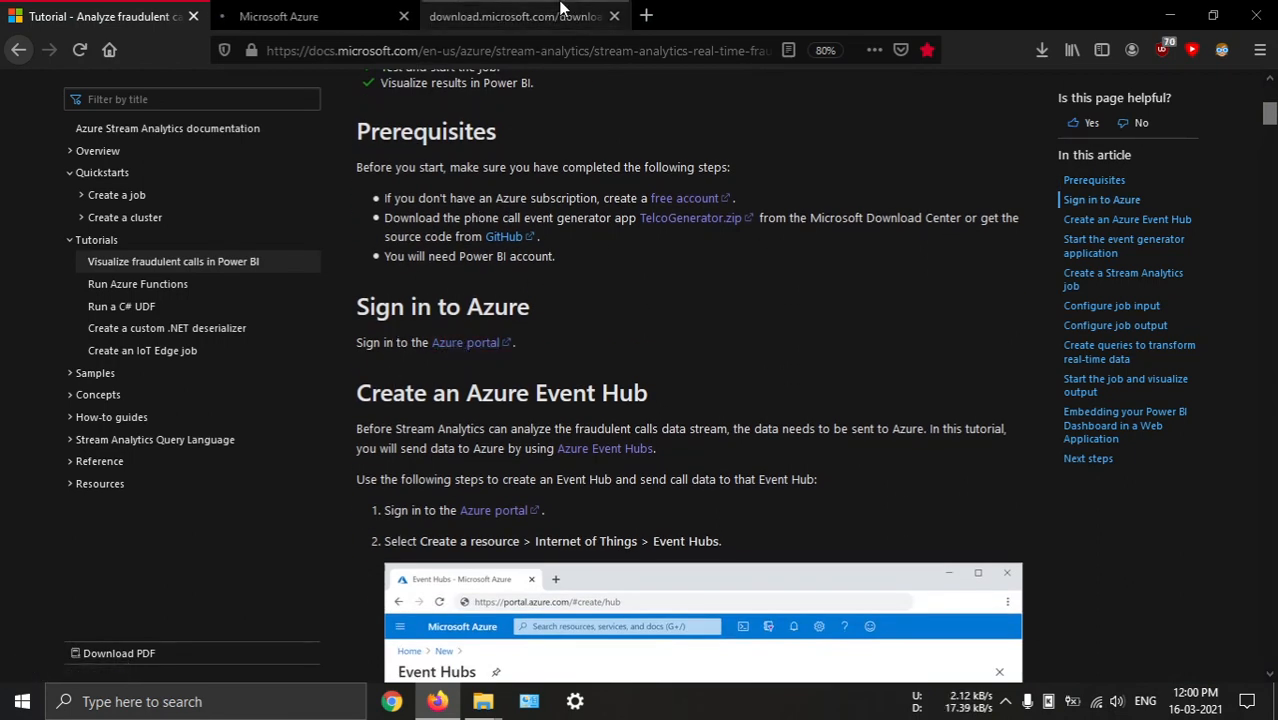
{"action": "left_click", "coordinate": [560, 12]}
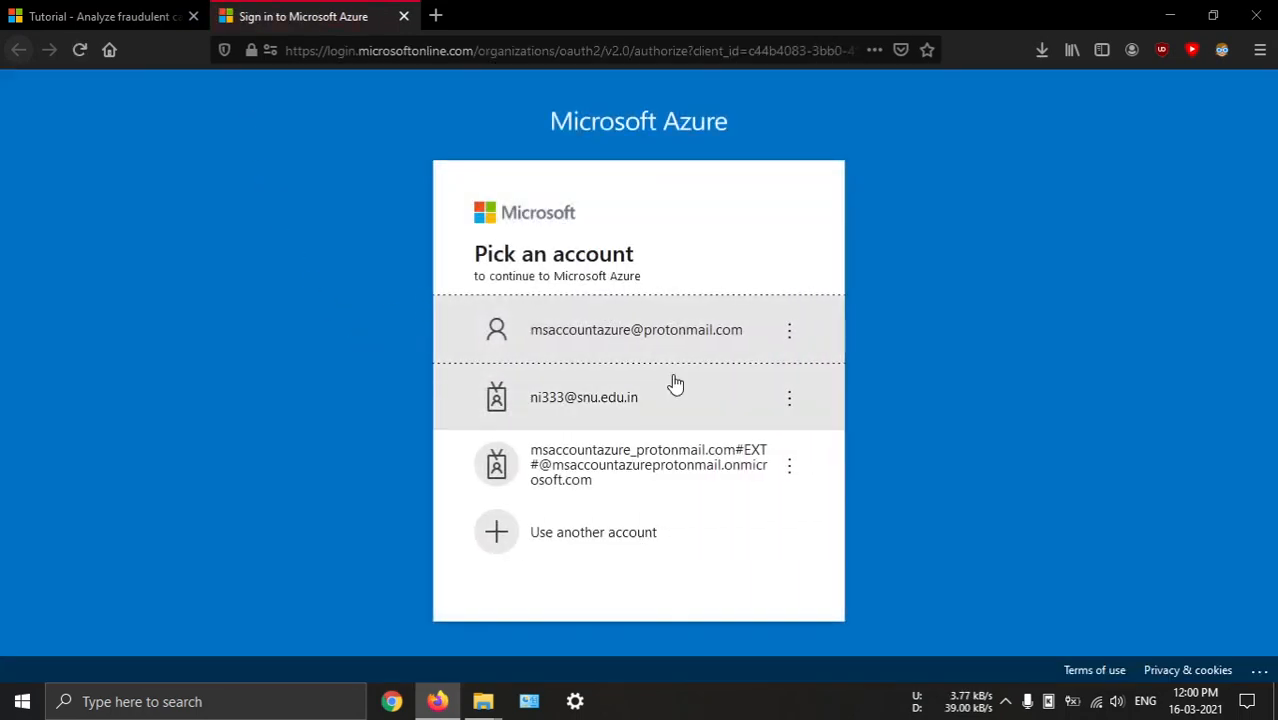
{"action": "left_click", "coordinate": [679, 334]}
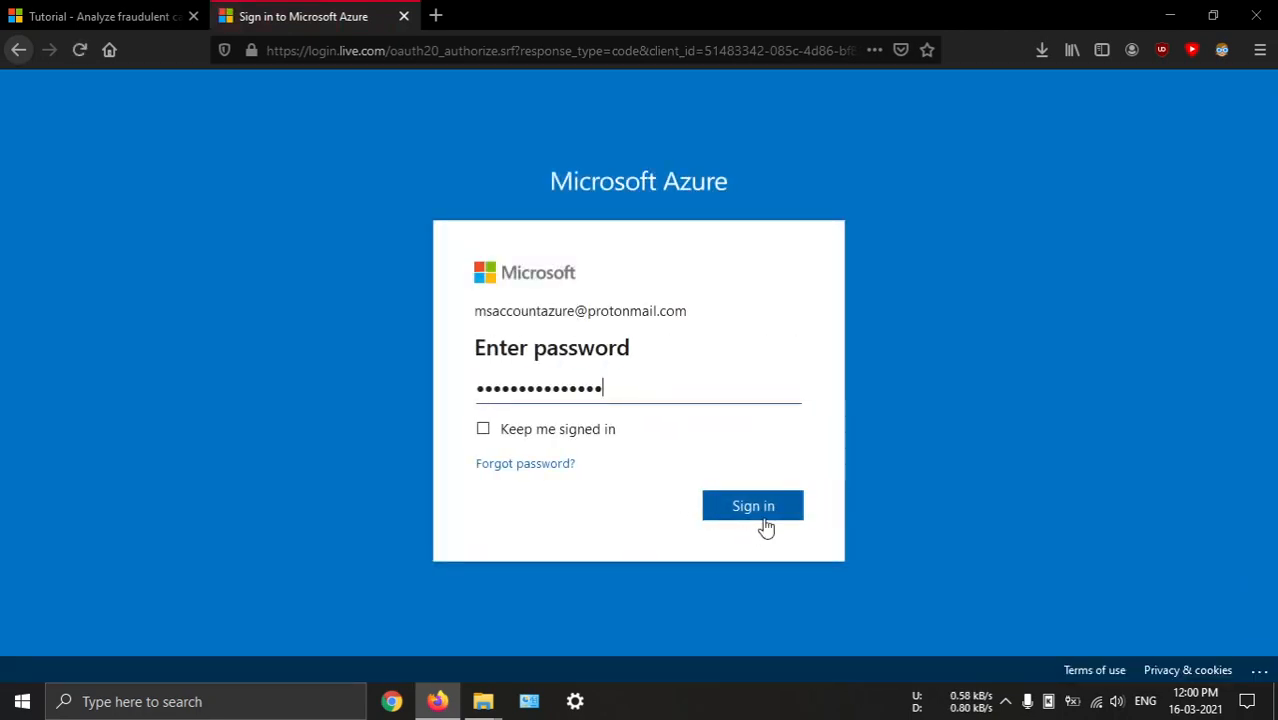
{"action": "left_click", "coordinate": [764, 522]}
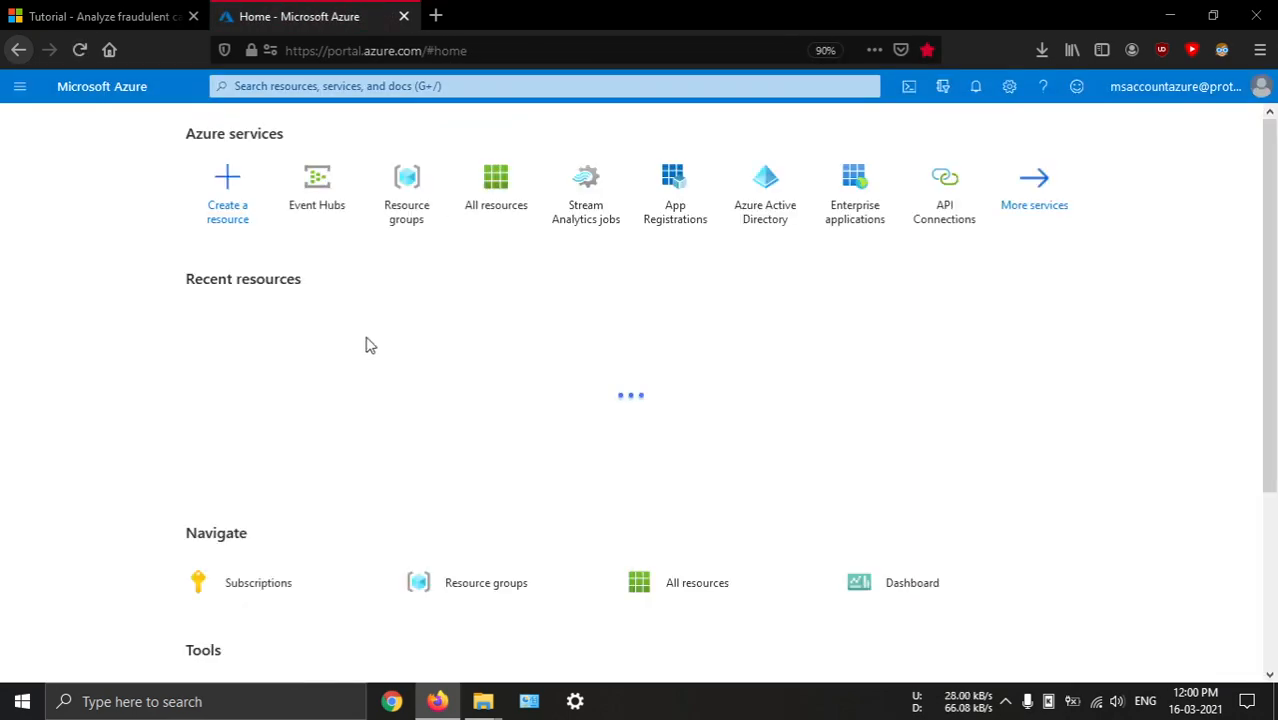
Check the tutorial's Event Hub section, then start a new namespace in the Azure portal's Event Hubs service
{"action": "left_click", "coordinate": [112, 18]}
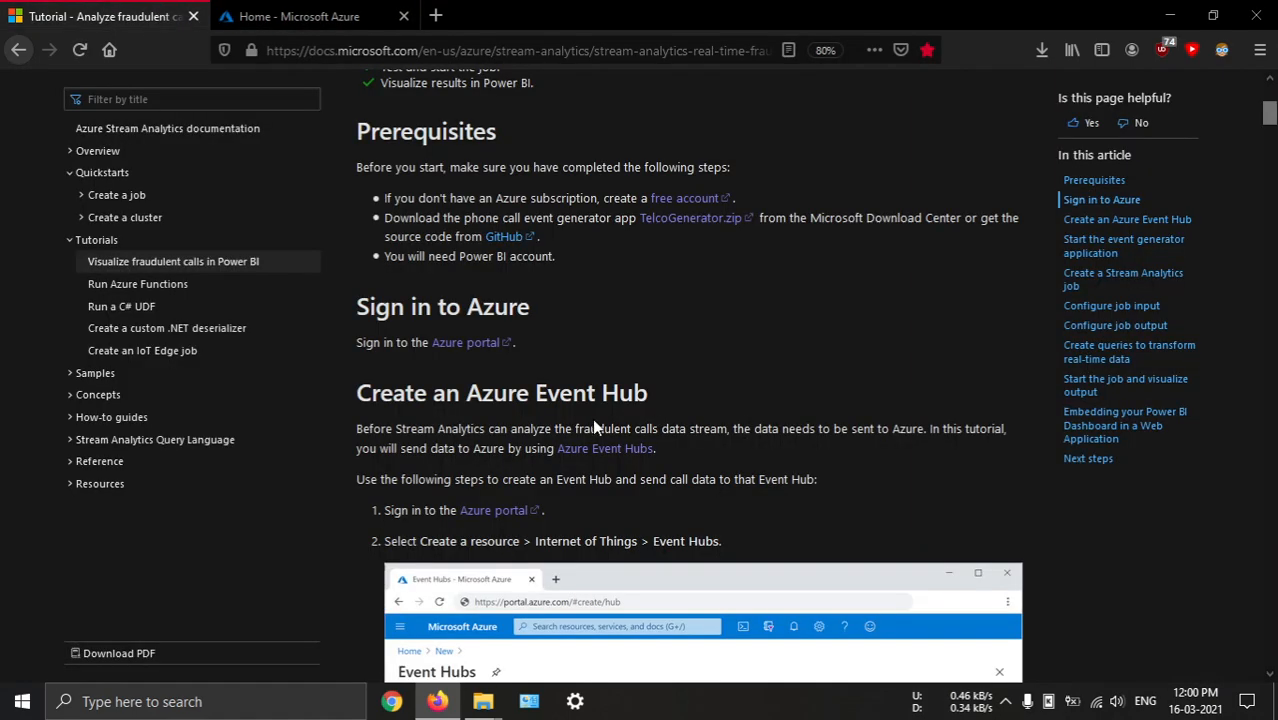
{"action": "scroll", "coordinate": [594, 427], "scroll_direction": "down", "scroll_amount": 5}
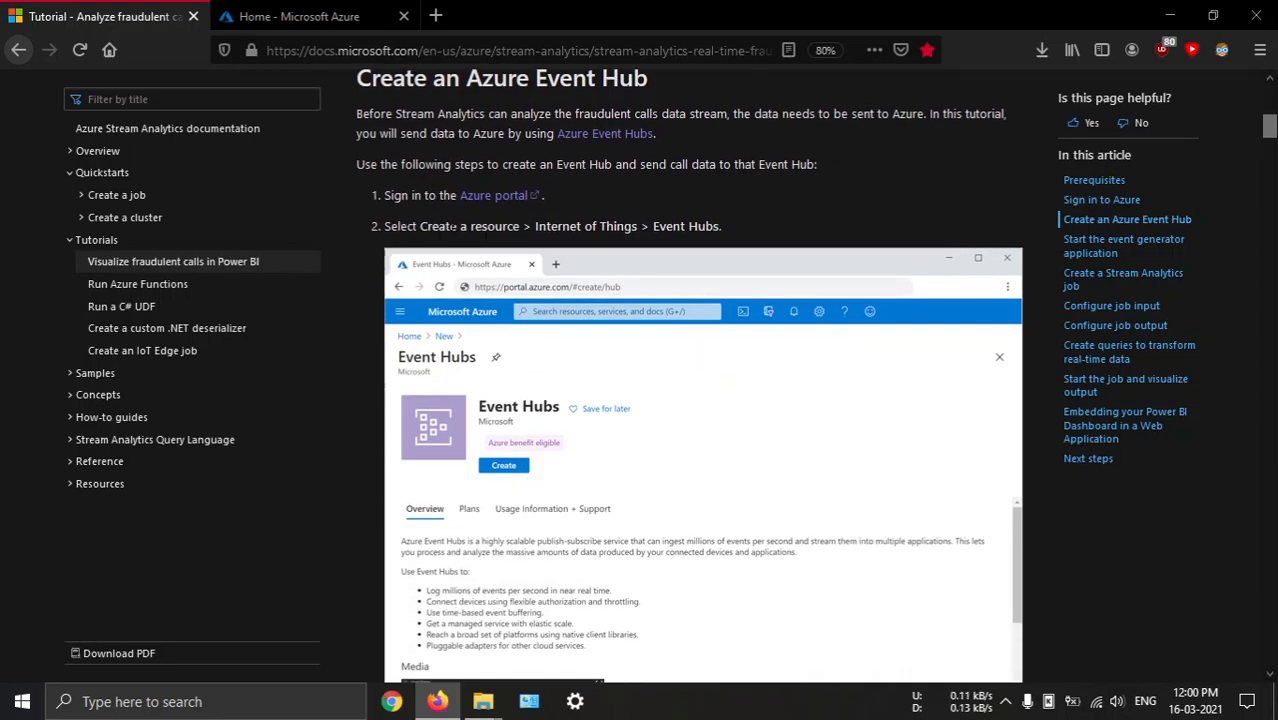
{"action": "left_click", "coordinate": [330, 14]}
{"action": "left_click", "coordinate": [230, 206]}
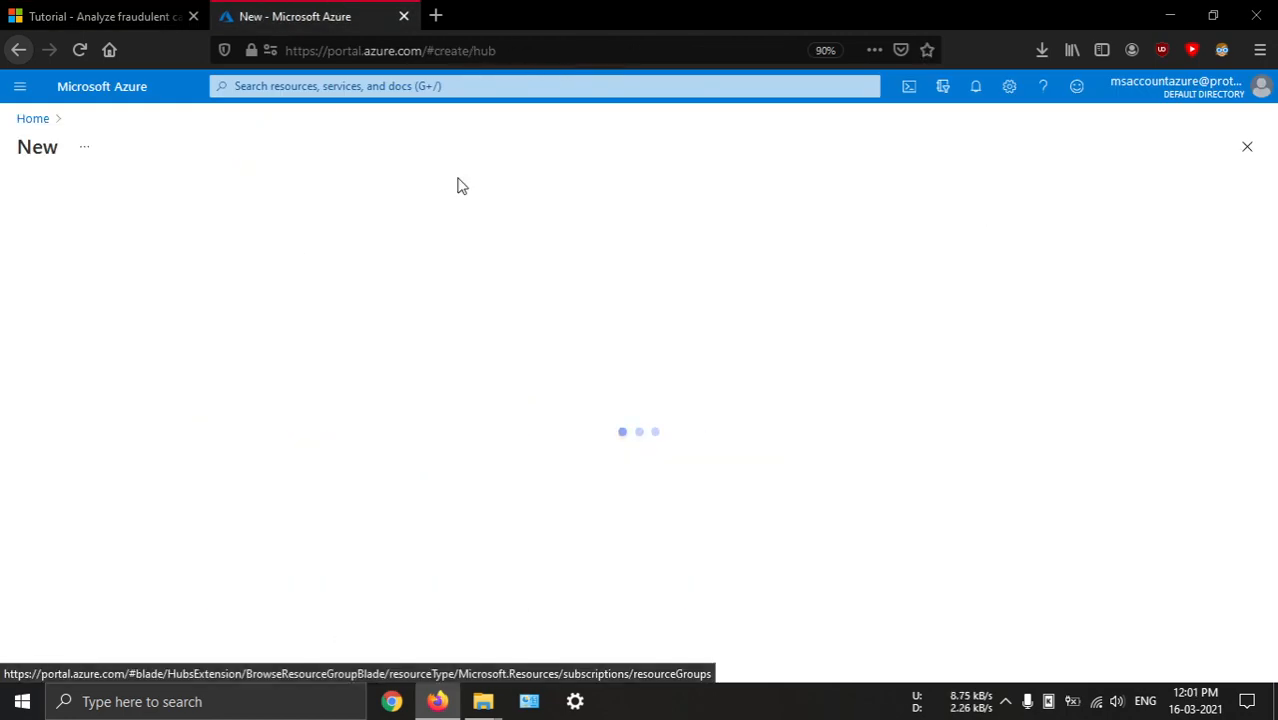
{"action": "left_click", "coordinate": [310, 85]}
{"action": "left_click", "coordinate": [268, 312]}
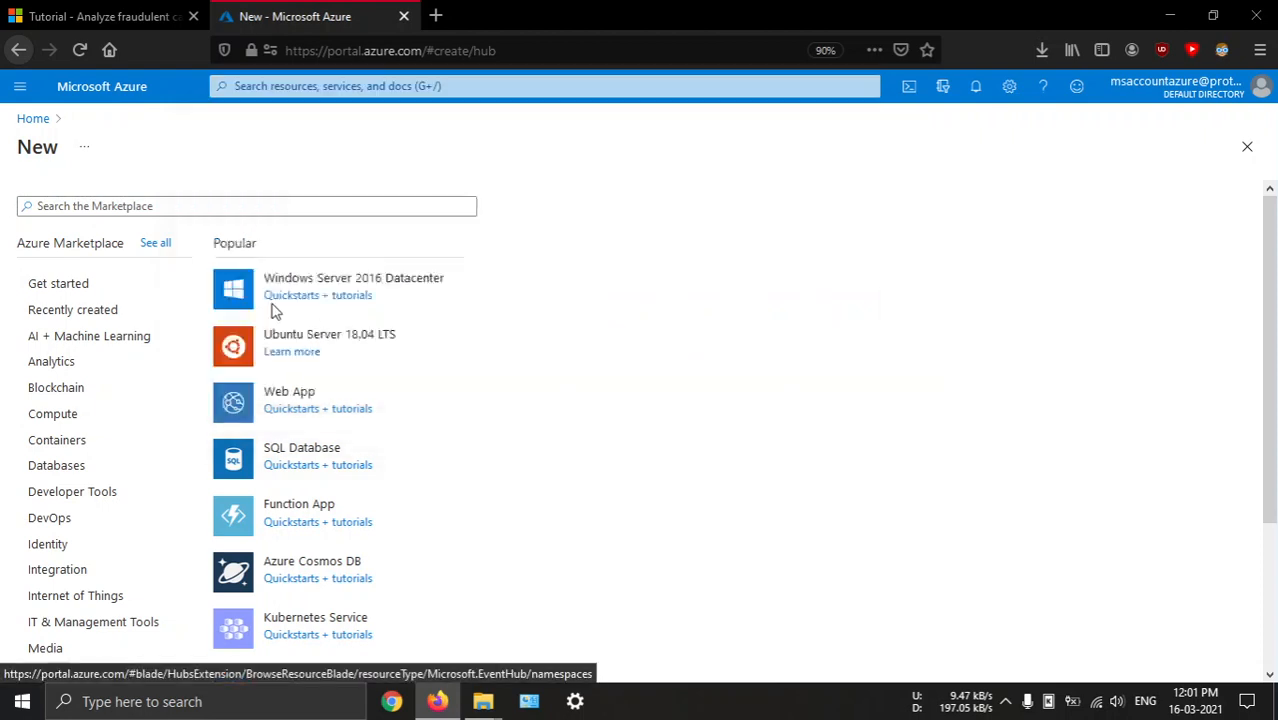
{"action": "left_click", "coordinate": [290, 84]}
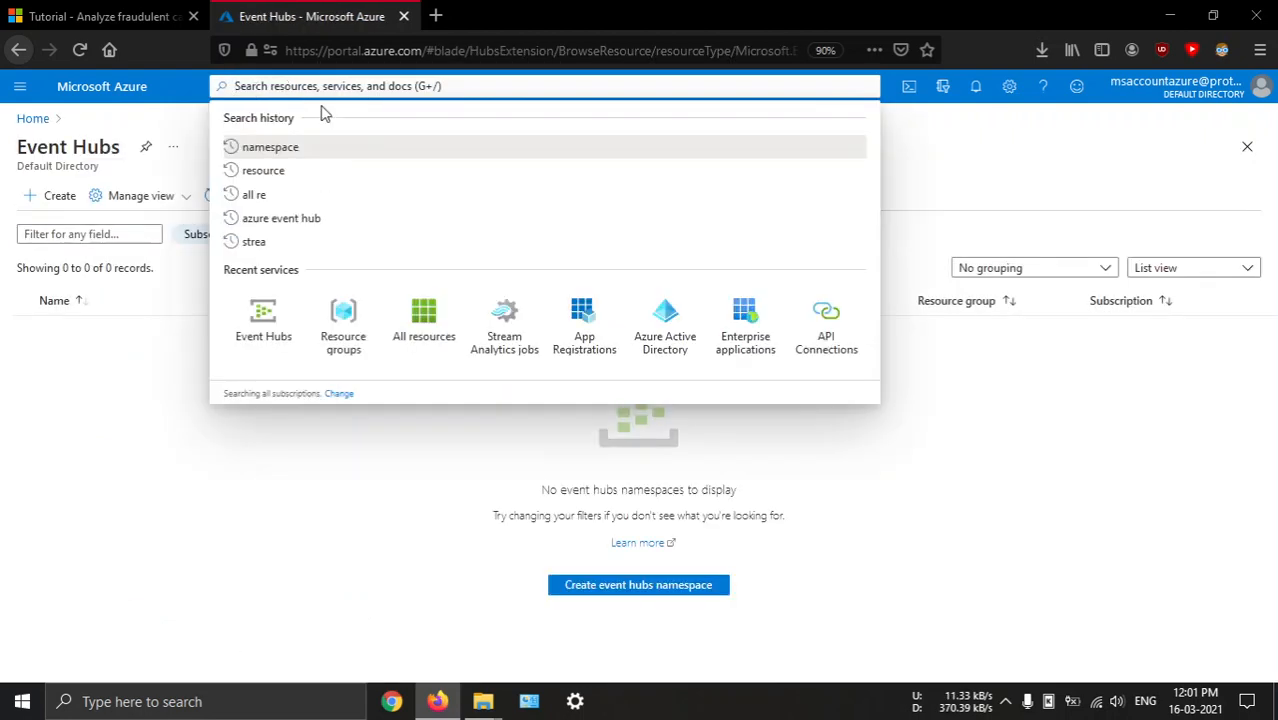
{"action": "left_click", "coordinate": [85, 437]}
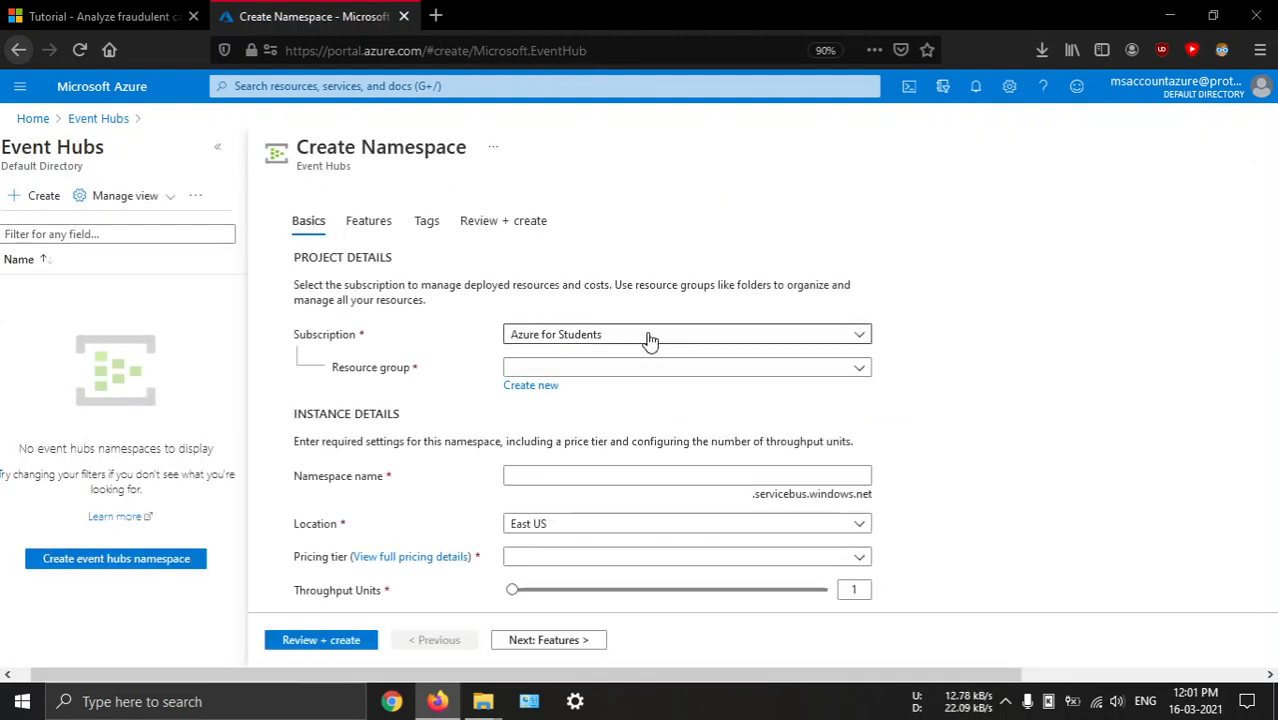
Create a new resource group named azure_resource for the Event Hubs namespace
{"action": "left_click", "coordinate": [579, 369]}
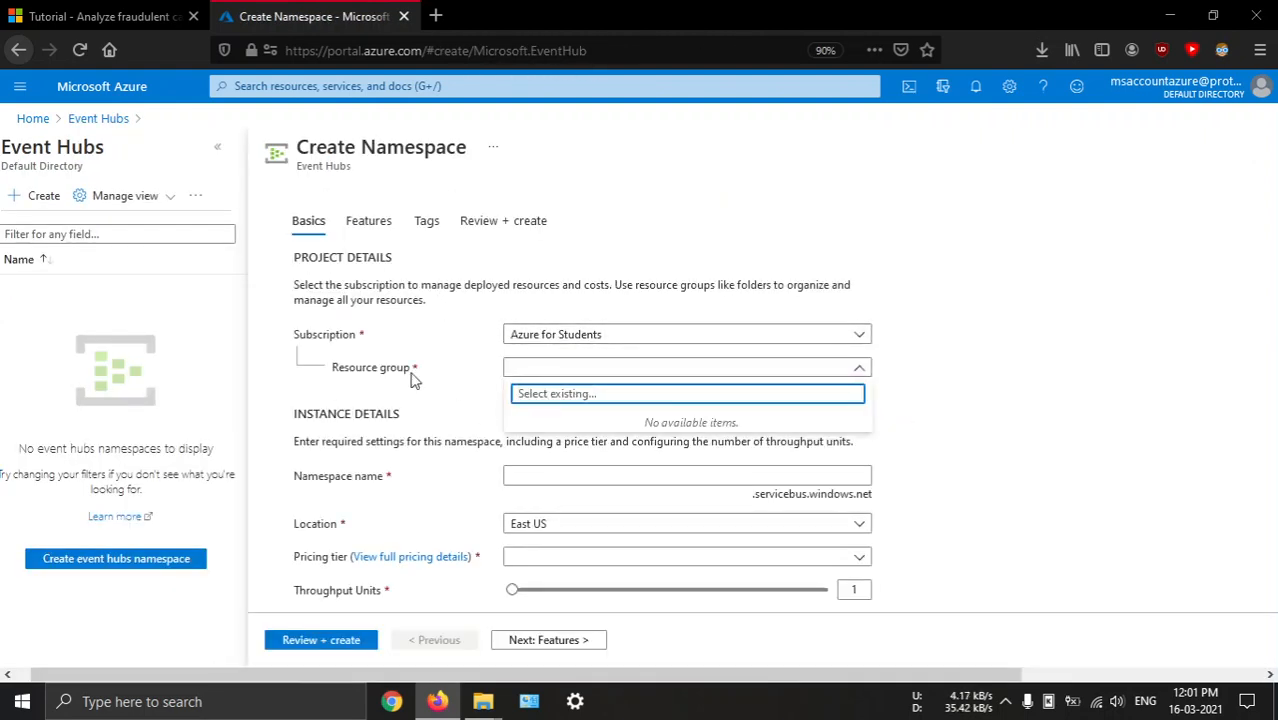
{"action": "left_click", "coordinate": [415, 380]}
{"action": "left_click", "coordinate": [530, 385]}
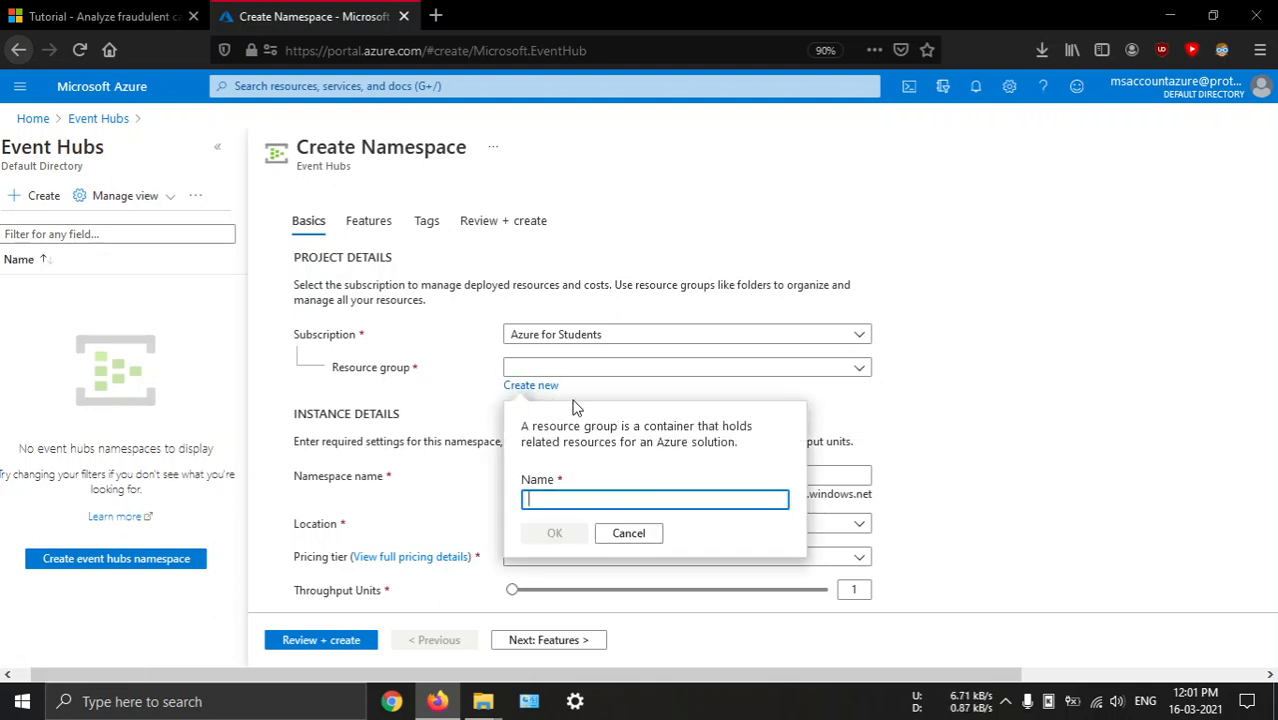
{"action": "type", "text": "azure_res"}
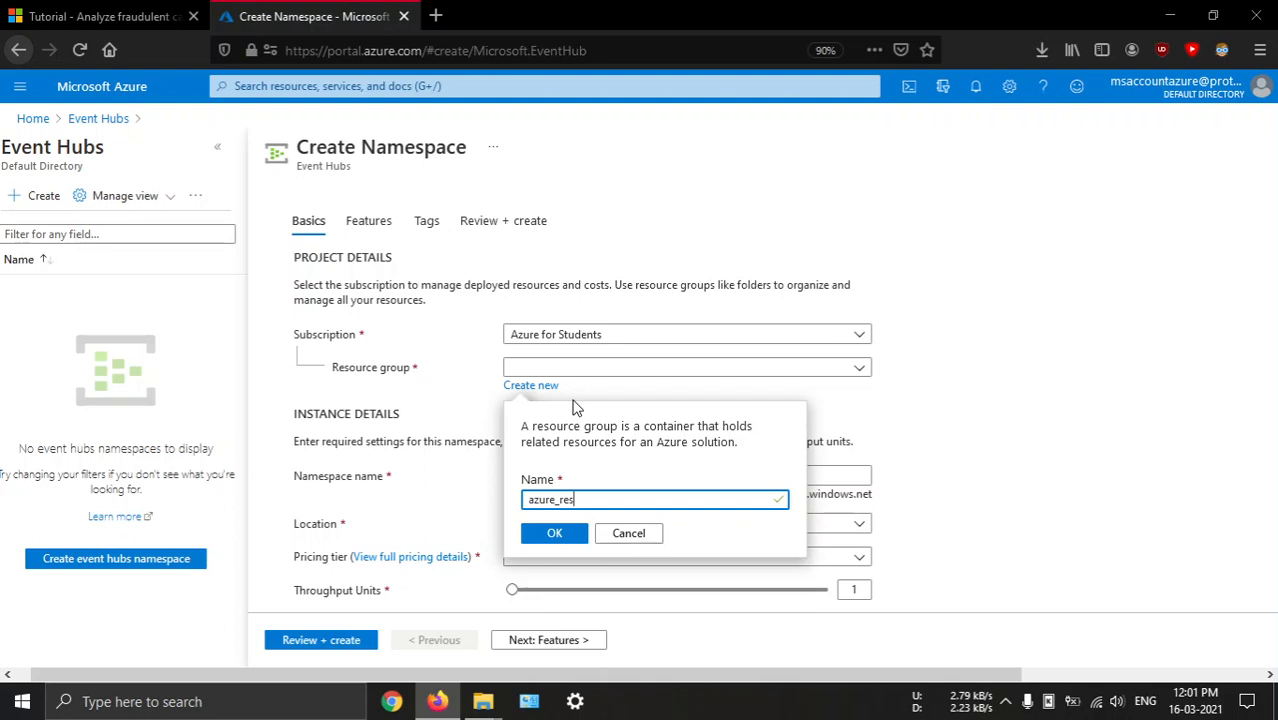
{"action": "type", "text": "ource"}
{"action": "left_click", "coordinate": [557, 538]}
Name the namespace msaccountnamespace and choose the Standard pricing tier (20 Consumer groups, 1000 Brokered connections)
{"action": "left_click", "coordinate": [541, 474]}
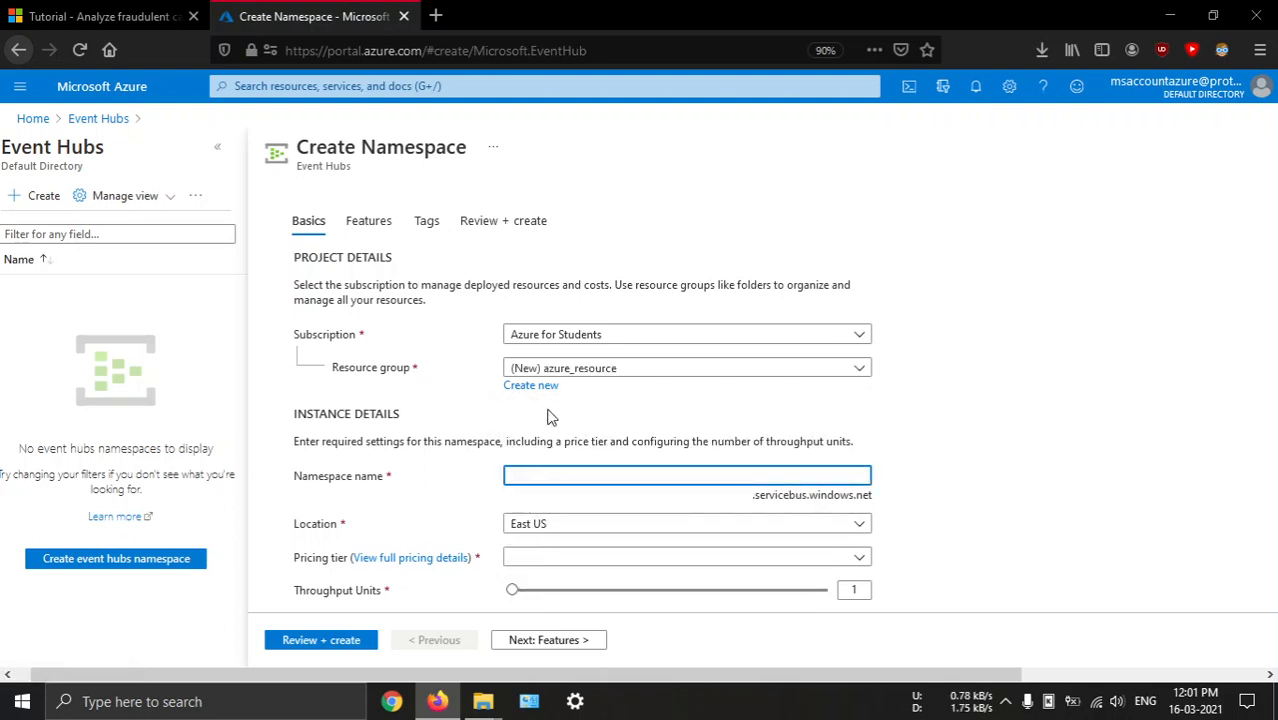
{"action": "type", "text": "msaccount"}
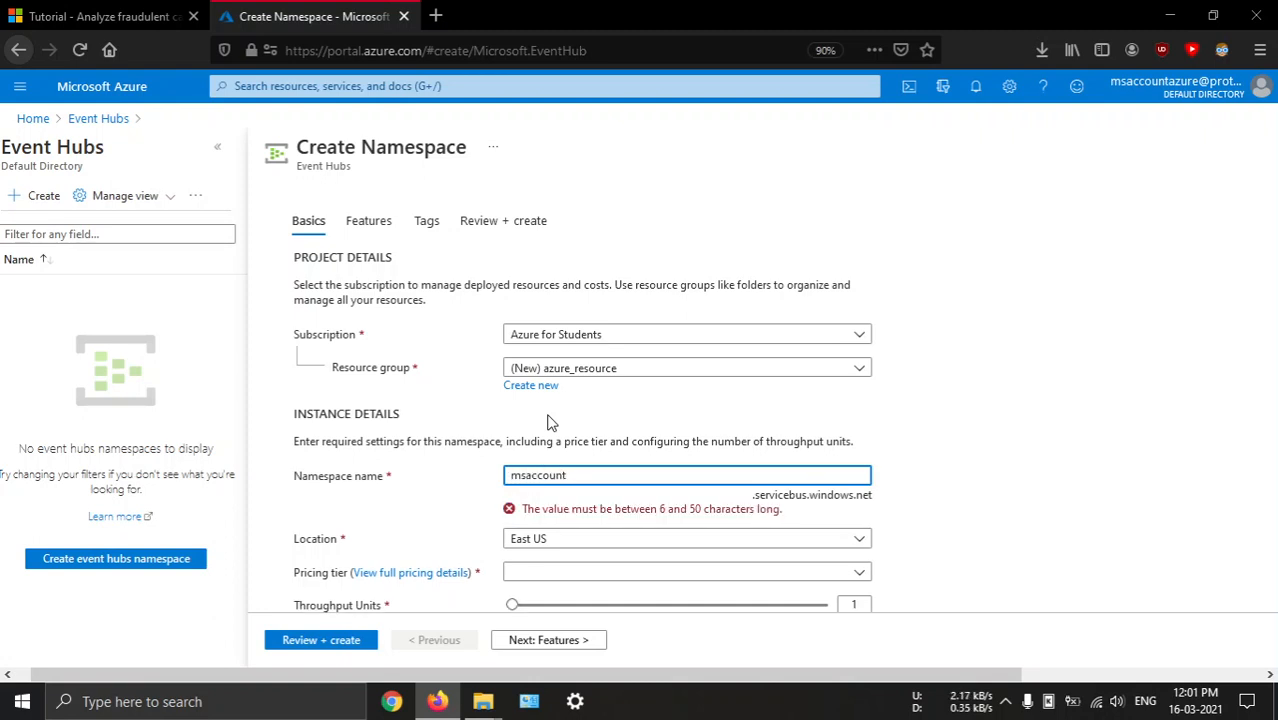
{"action": "type", "text": "namespace"}
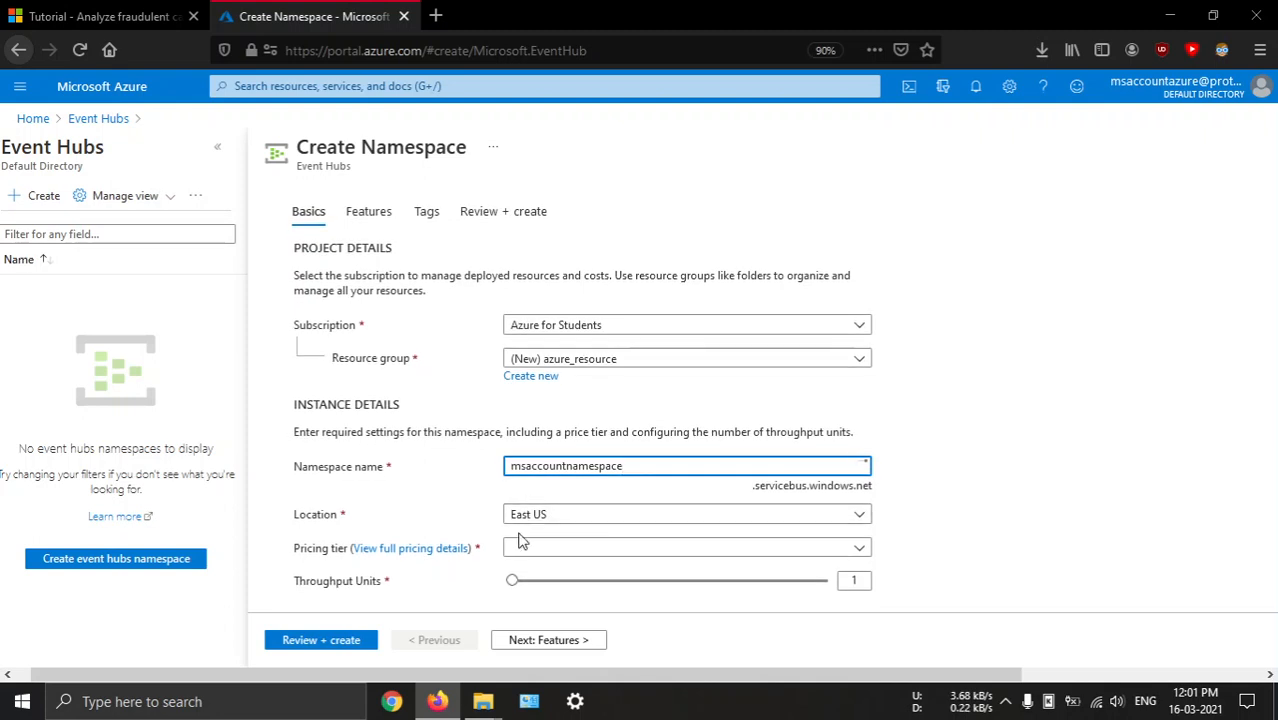
{"action": "left_click", "coordinate": [560, 557]}
{"action": "left_click", "coordinate": [548, 444]}
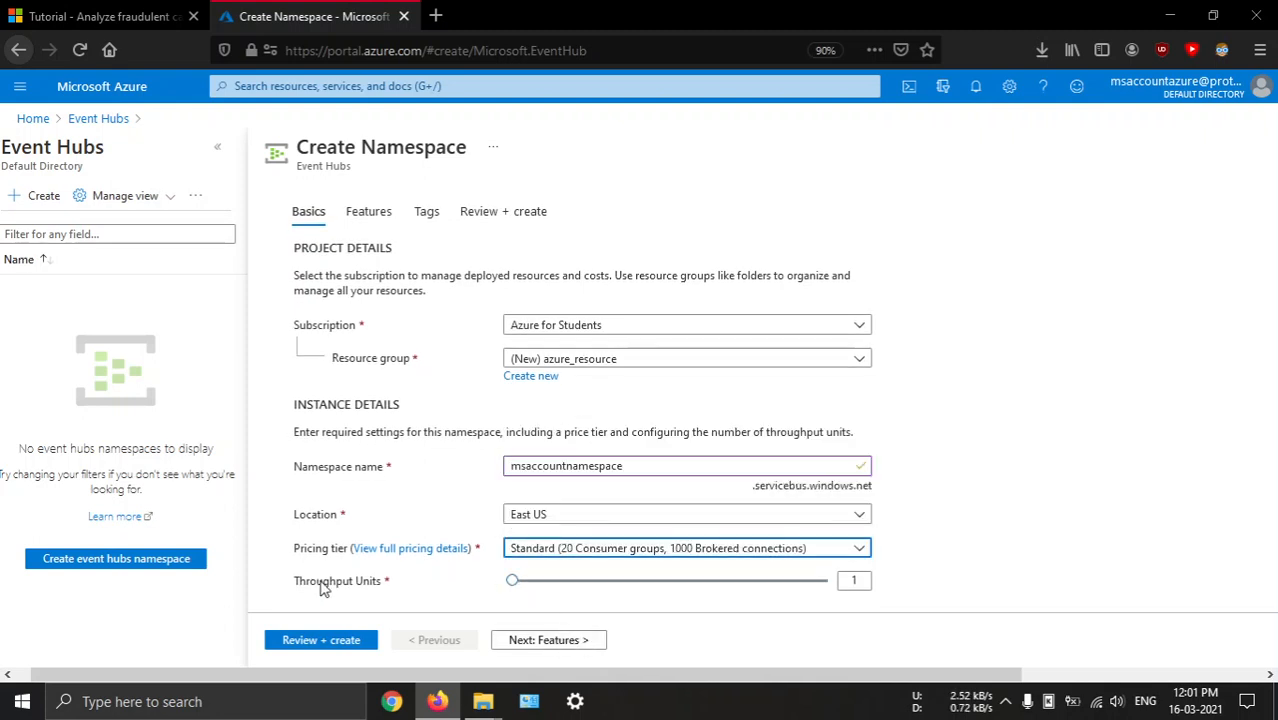
Keep the default features and tags for the namespace, review its configuration and create it
{"action": "left_click", "coordinate": [551, 642]}
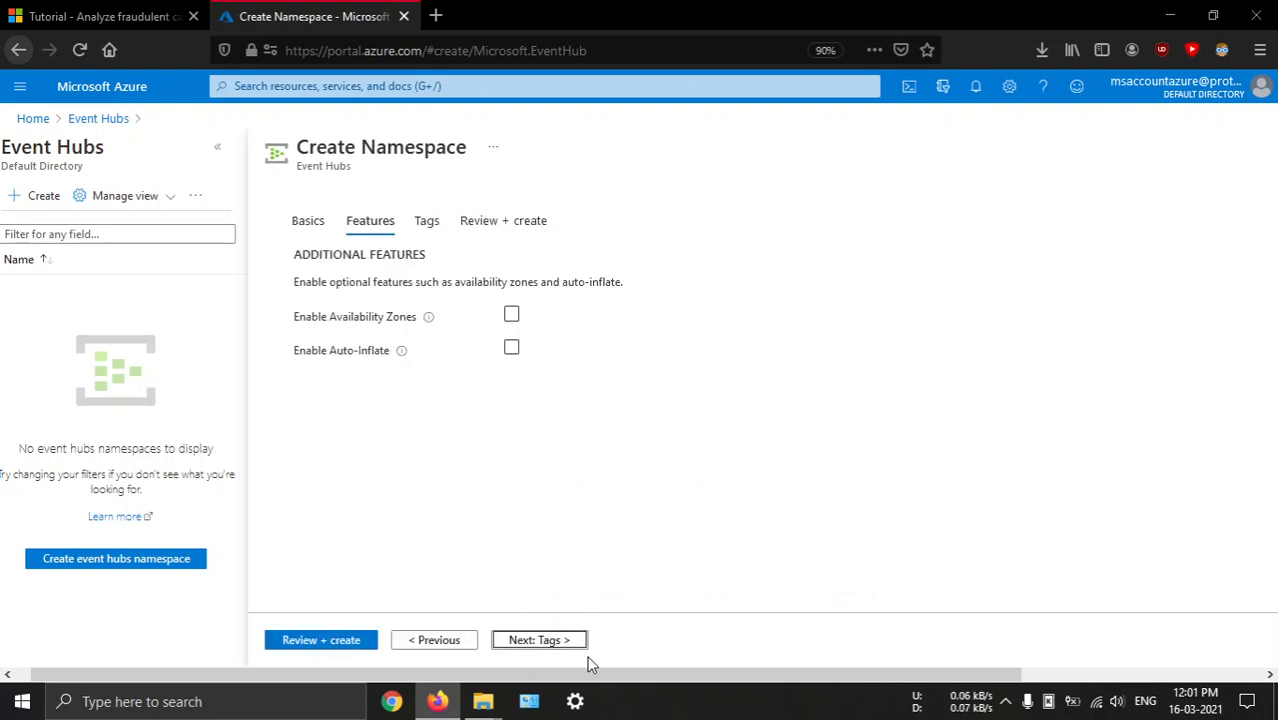
{"action": "left_click", "coordinate": [560, 643]}
{"action": "left_click", "coordinate": [567, 643]}
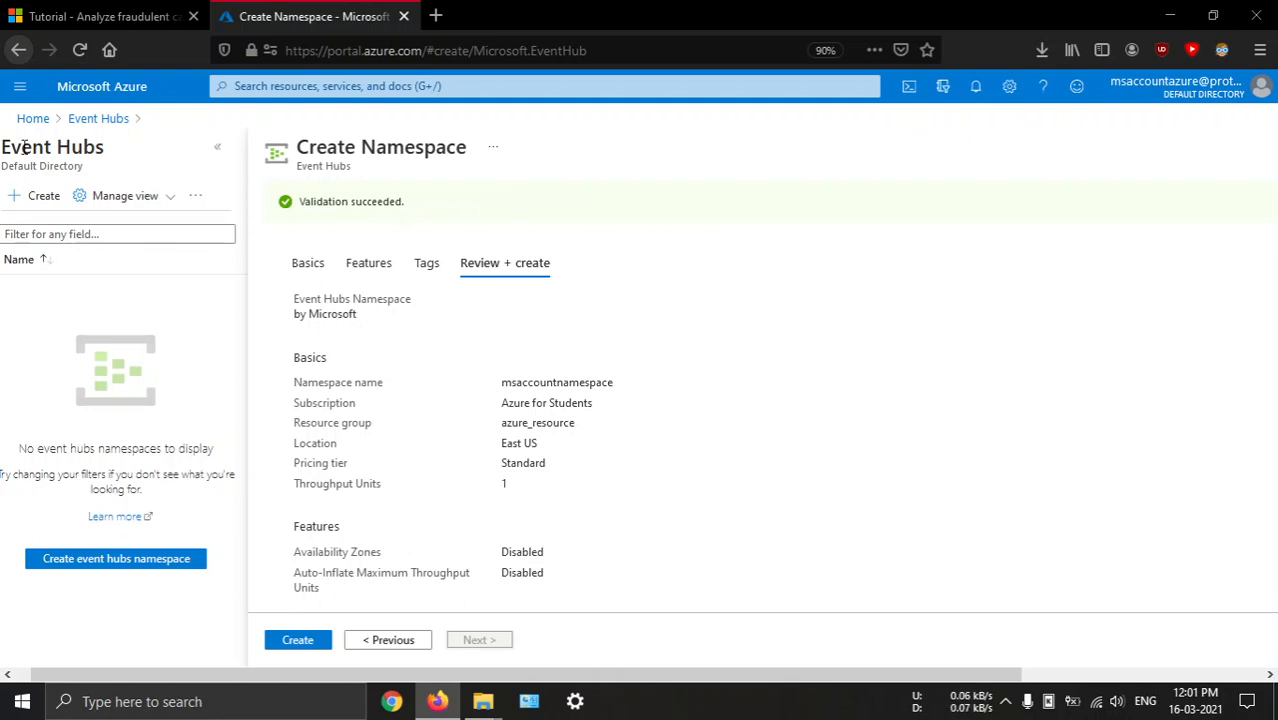
{"action": "left_click", "coordinate": [91, 86]}
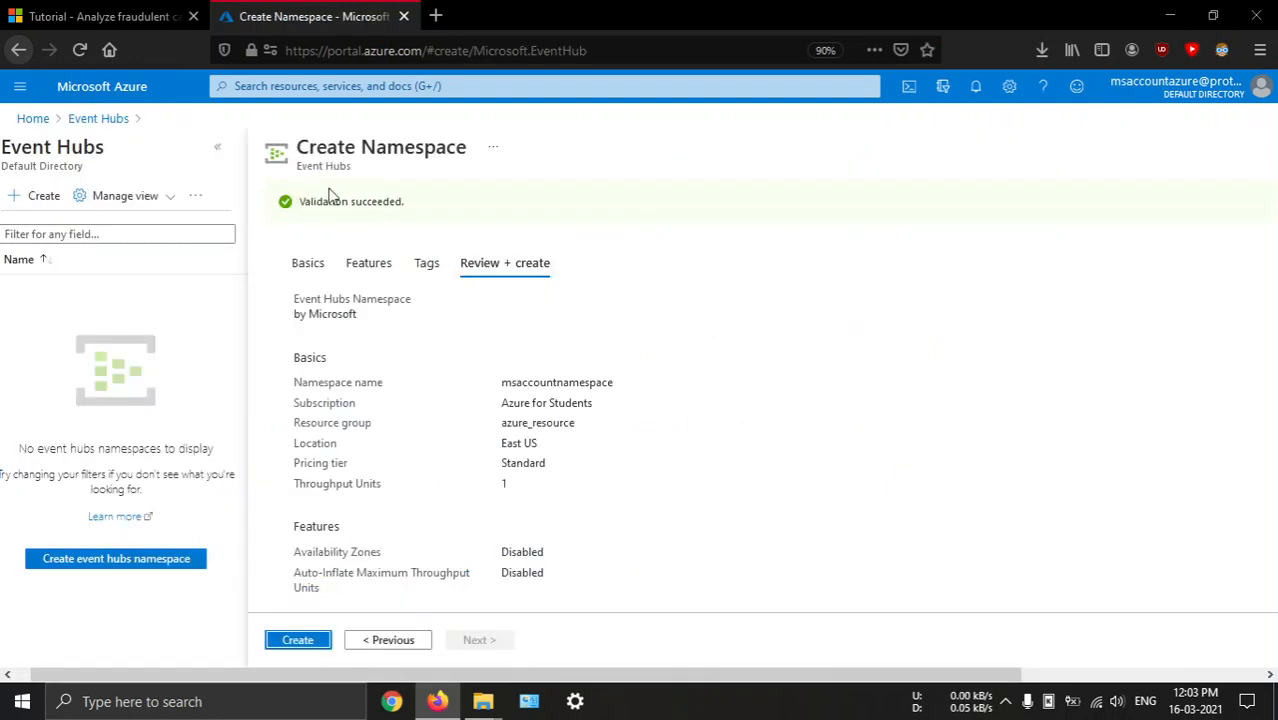
{"action": "left_click", "coordinate": [297, 640]}
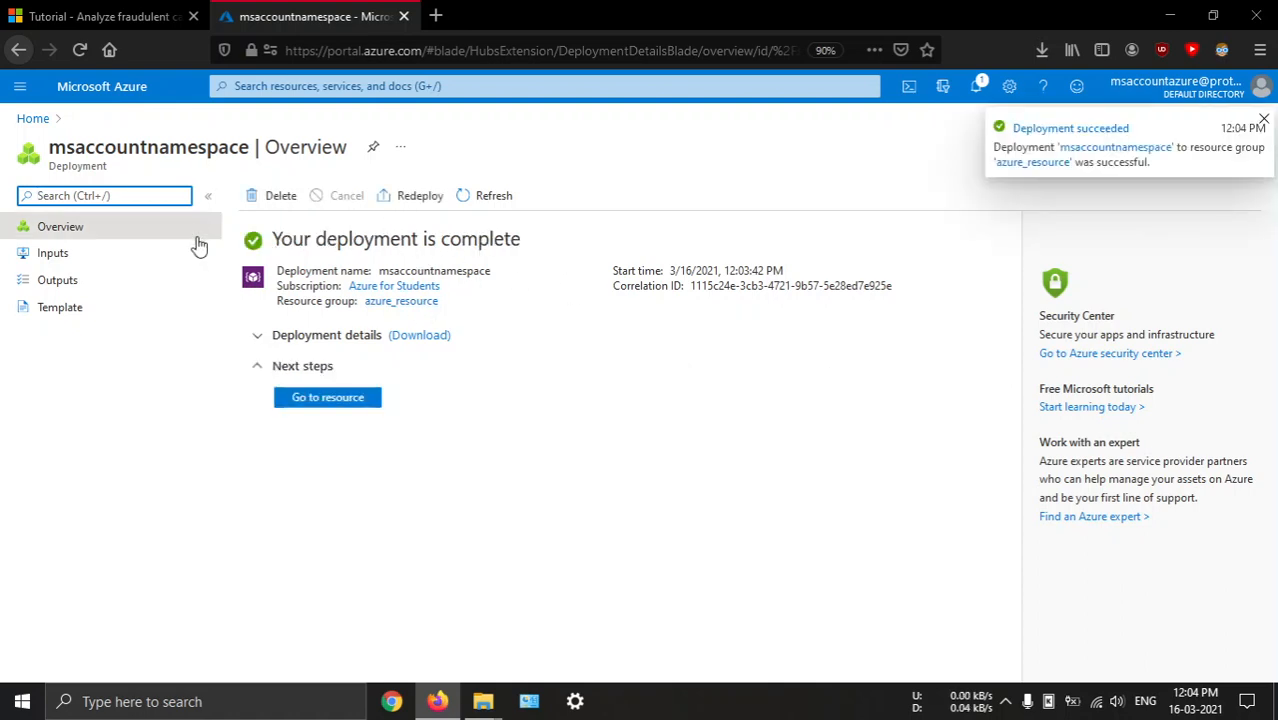
Start a new event hub in the deployed msaccountnamespace and check the tutorial's settings for it
{"action": "left_click", "coordinate": [314, 404]}
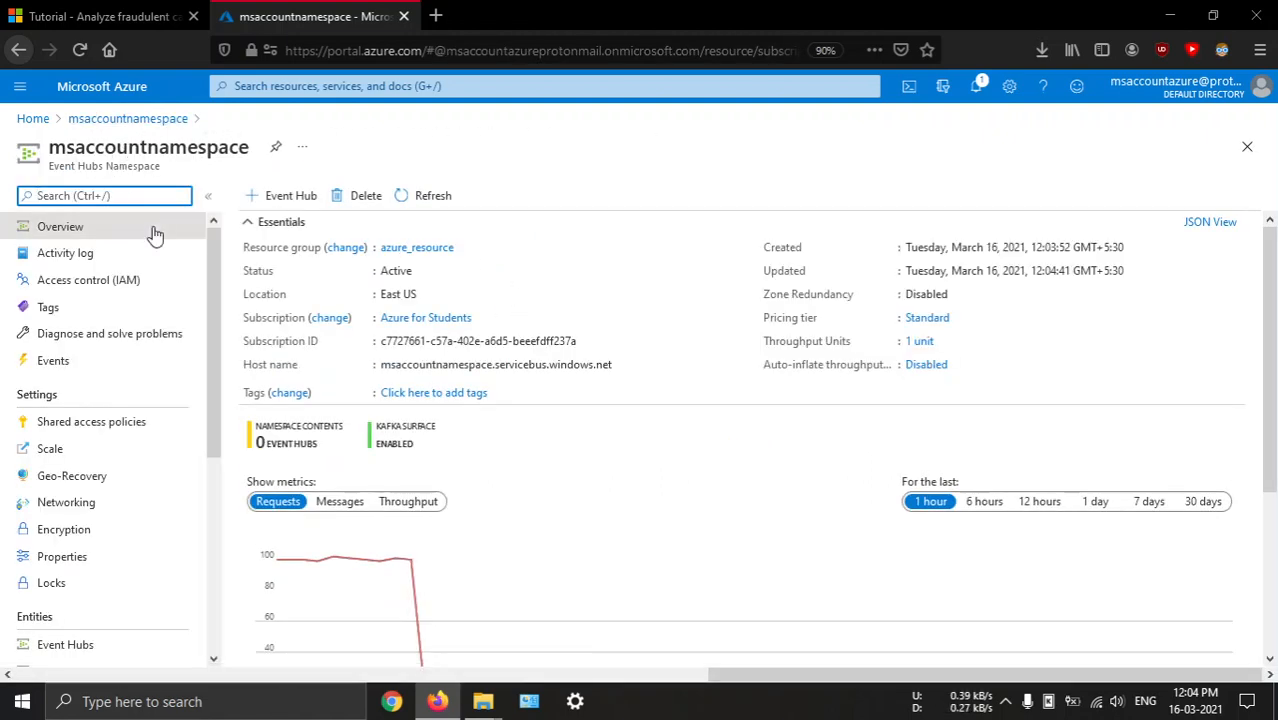
{"action": "left_click", "coordinate": [290, 197]}
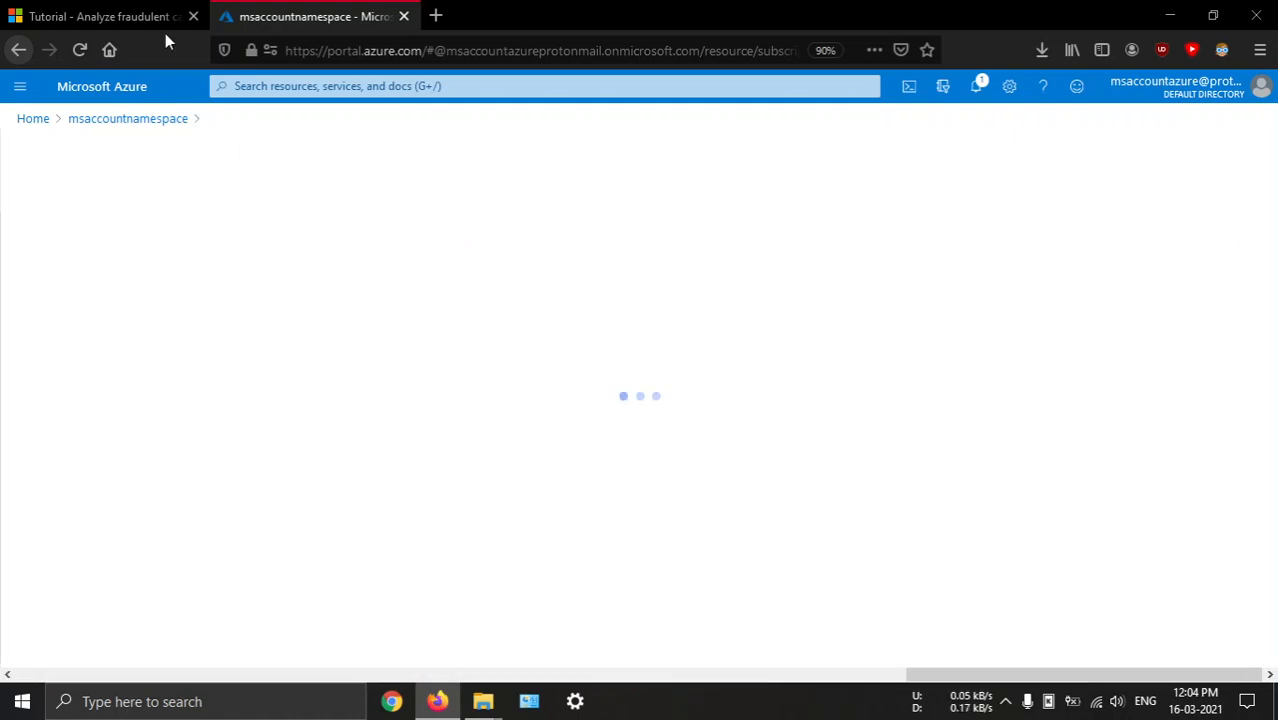
{"action": "left_click", "coordinate": [165, 20]}
{"action": "scroll", "coordinate": [703, 350], "scroll_direction": "down", "scroll_amount": 5}
{"action": "scroll", "coordinate": [703, 350], "scroll_direction": "down", "scroll_amount": 3}
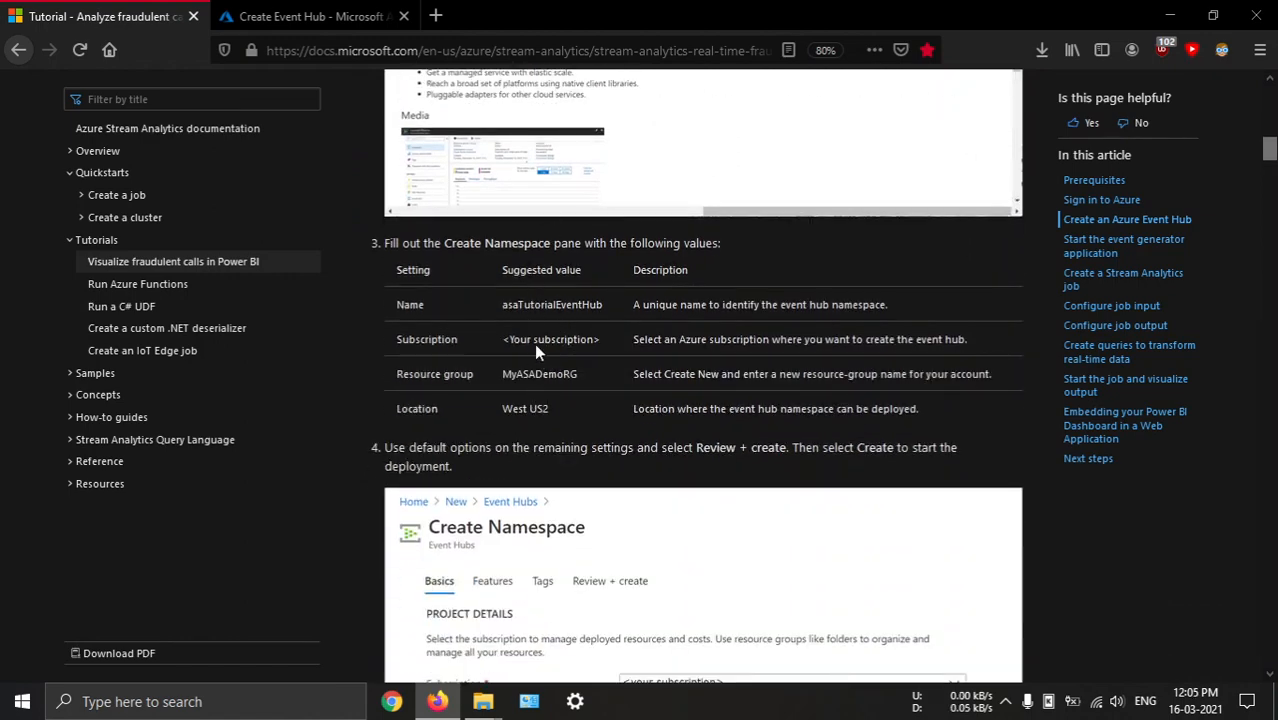
{"action": "scroll", "coordinate": [560, 414], "scroll_direction": "down", "scroll_amount": 6}
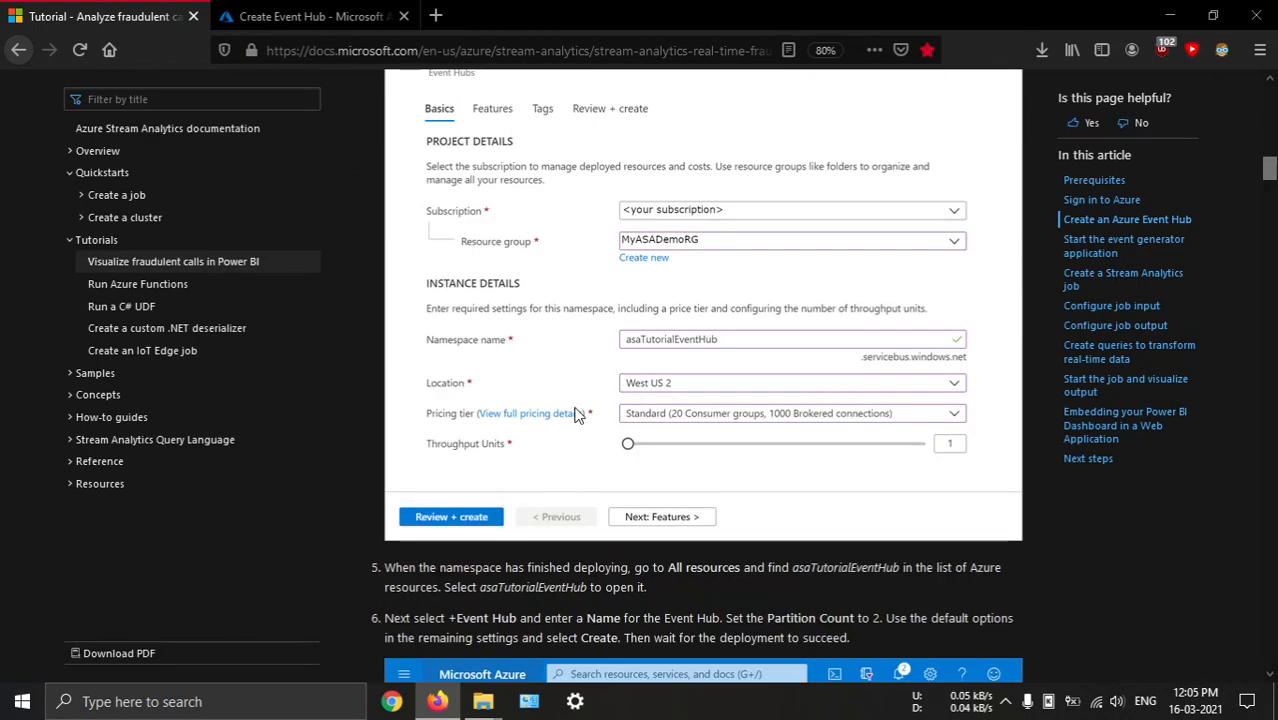
{"action": "scroll", "coordinate": [715, 253], "scroll_direction": "down", "scroll_amount": 5}
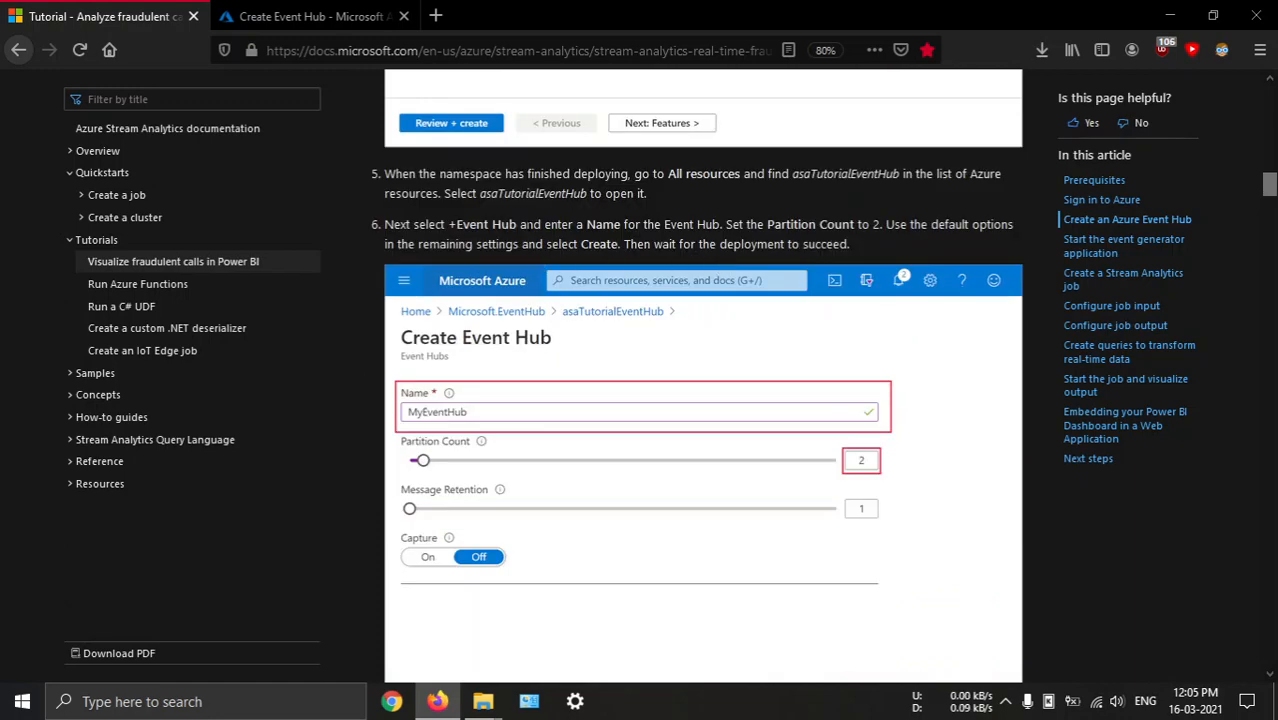
{"action": "left_click", "coordinate": [328, 14]}
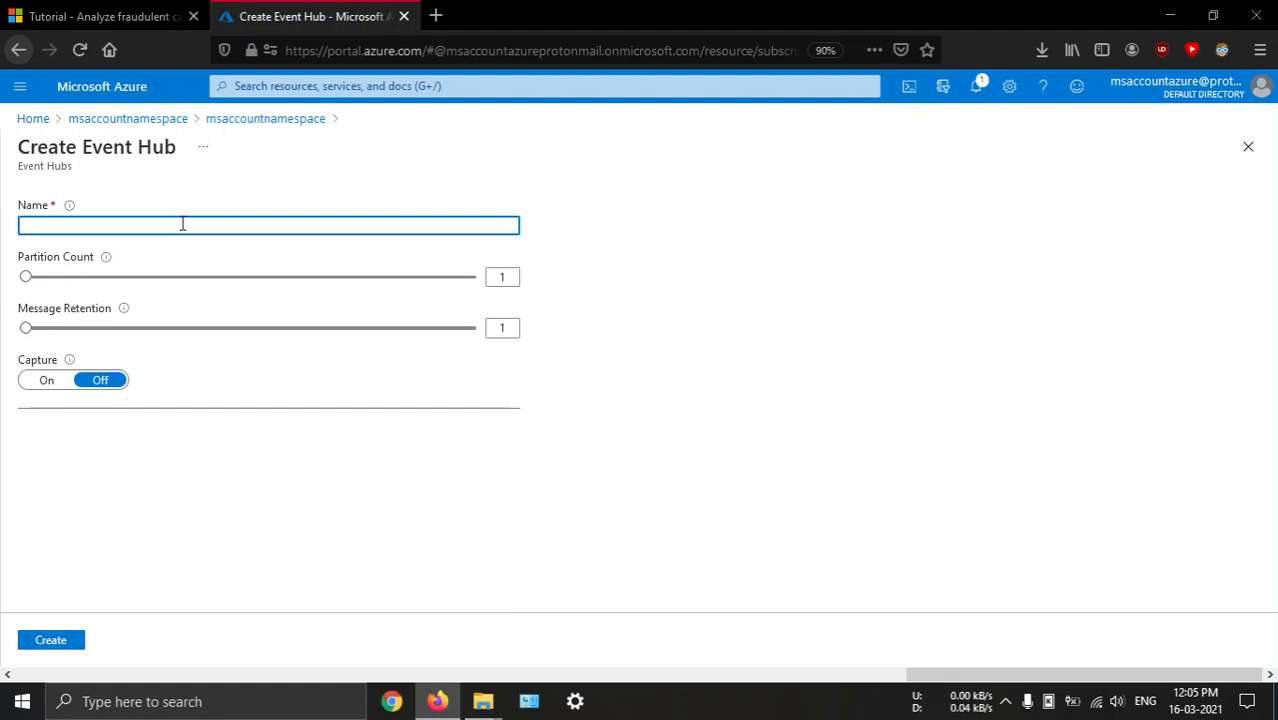
Create an event hub named MyEventHub with a partition count of 2, keeping the other options at their defaults
{"action": "left_click", "coordinate": [205, 14]}
{"action": "scroll", "coordinate": [676, 280], "scroll_direction": "down", "scroll_amount": 5}
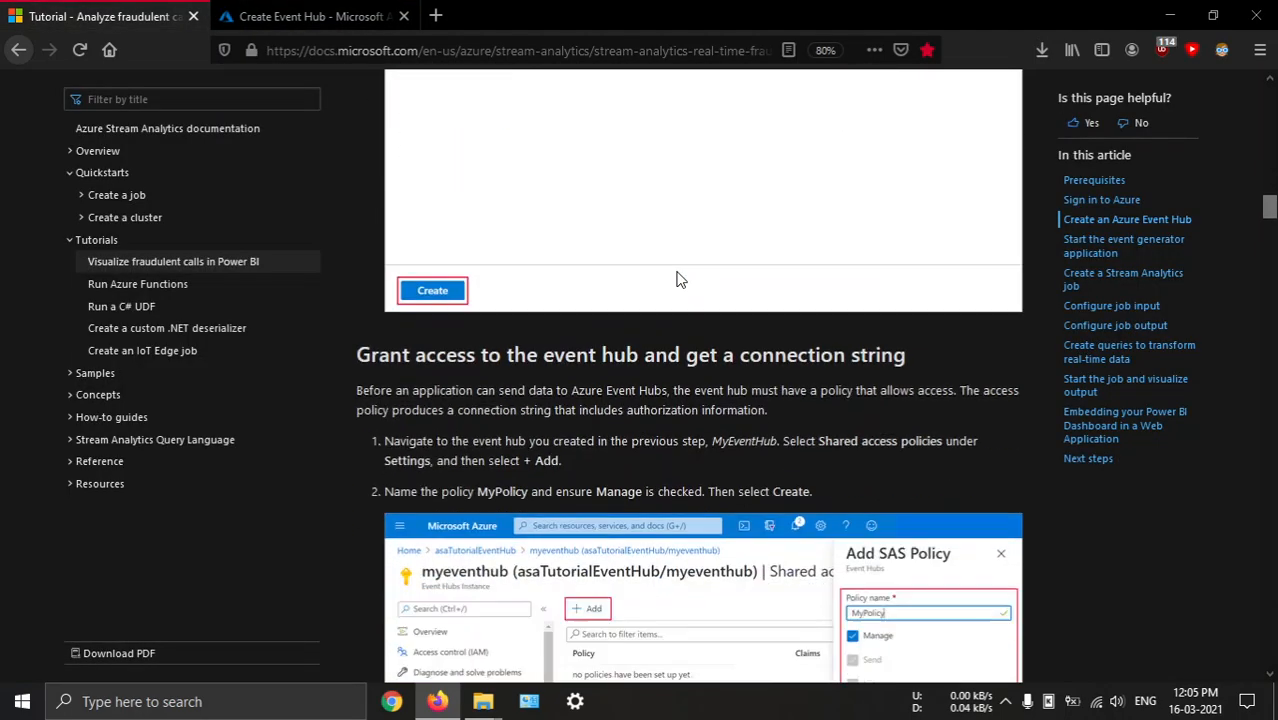
{"action": "scroll", "coordinate": [676, 280], "scroll_direction": "down", "scroll_amount": 5}
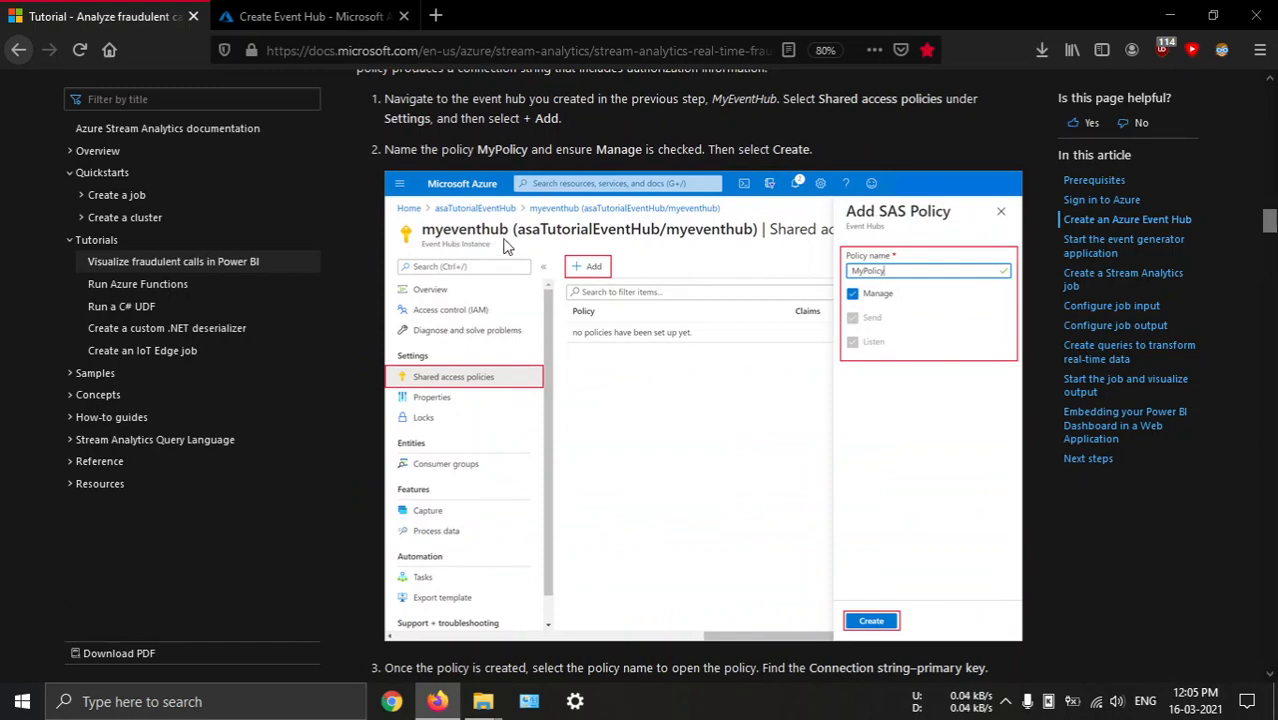
{"action": "scroll", "coordinate": [405, 215], "scroll_direction": "up", "scroll_amount": 4}
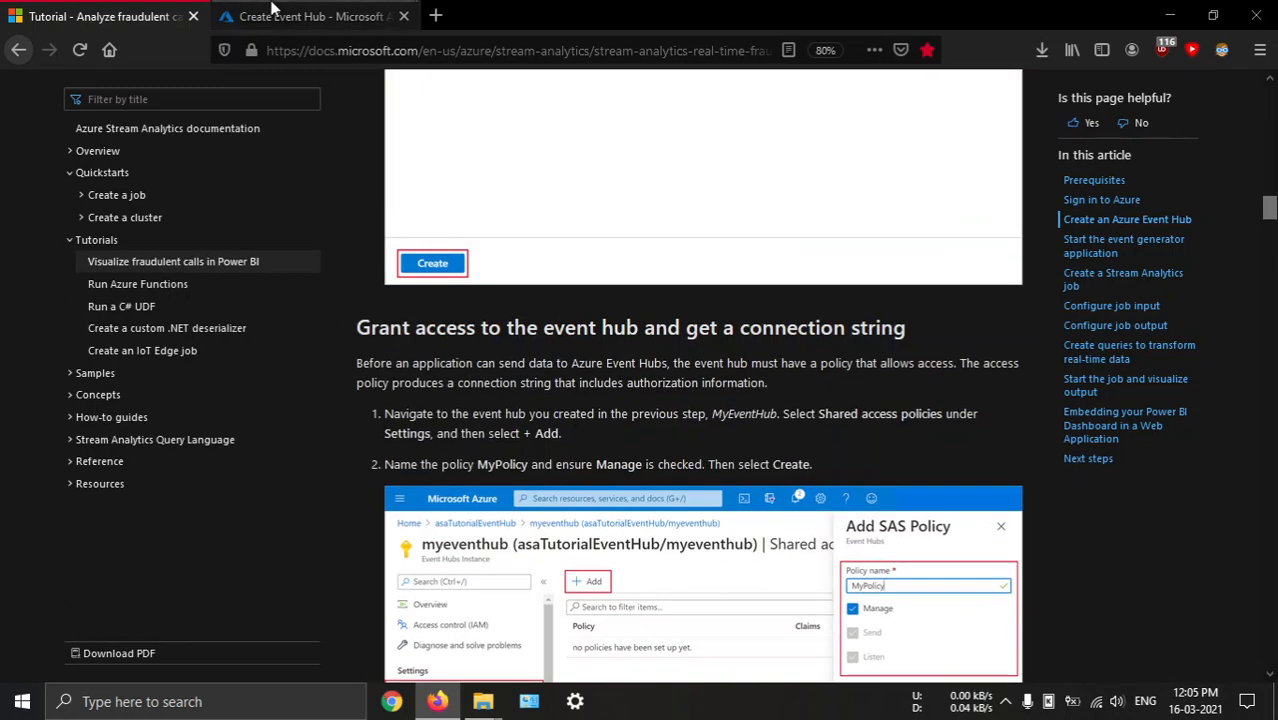
{"action": "left_click", "coordinate": [282, 15]}
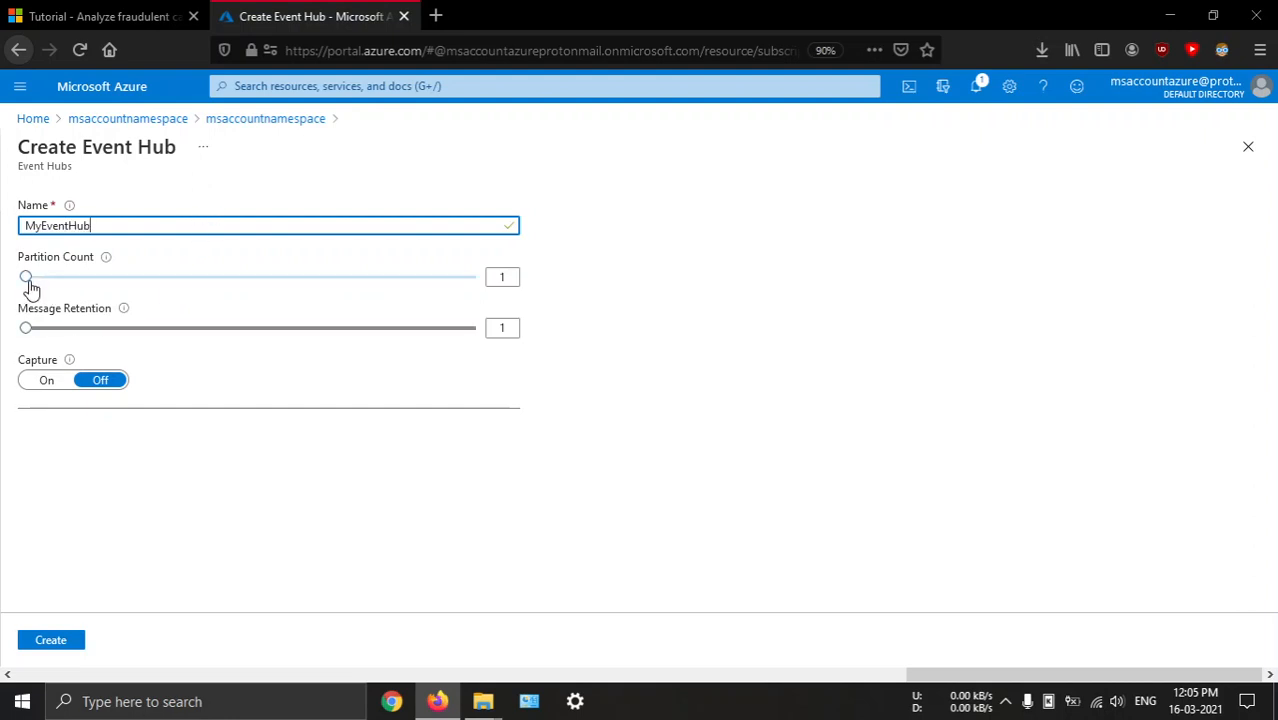
{"action": "mouse_move", "coordinate": [31, 285]}
{"action": "left_mouse_down"}
{"action": "mouse_move", "coordinate": [71, 283]}
{"action": "mouse_move", "coordinate": [51, 289]}
{"action": "left_mouse_up"}
{"action": "mouse_move", "coordinate": [106, 260]}
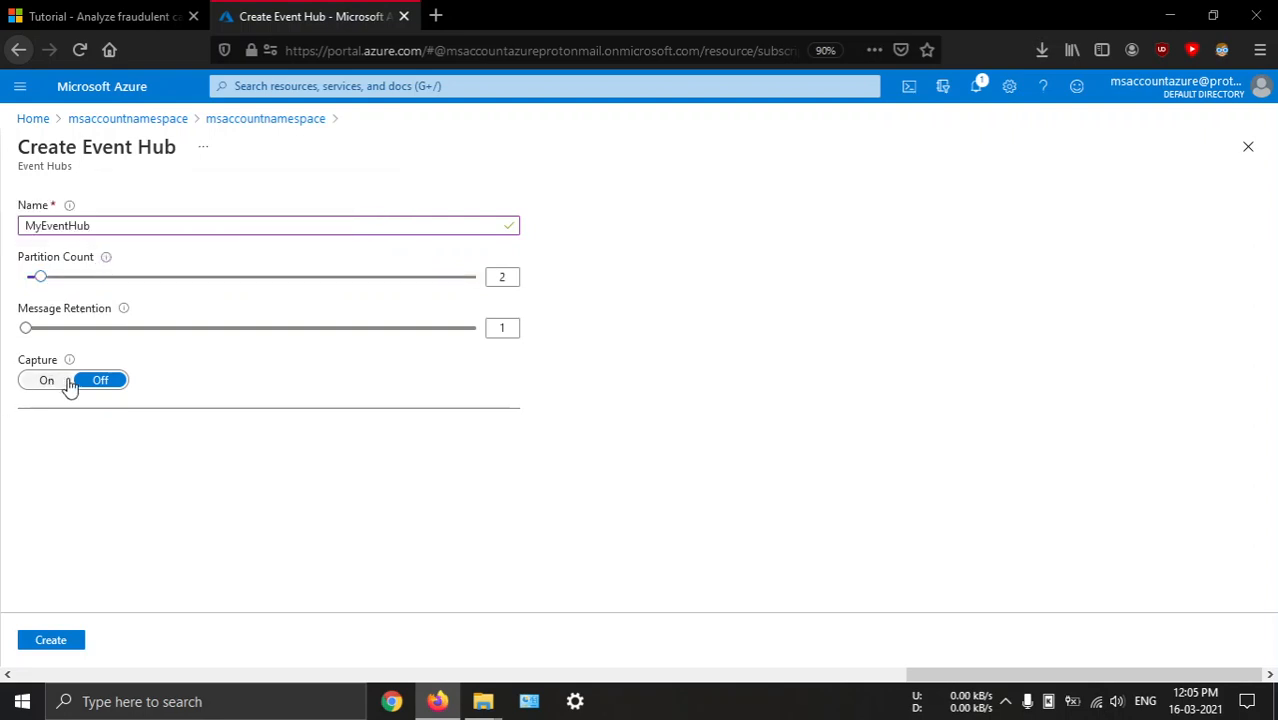
{"action": "left_click", "coordinate": [53, 641]}
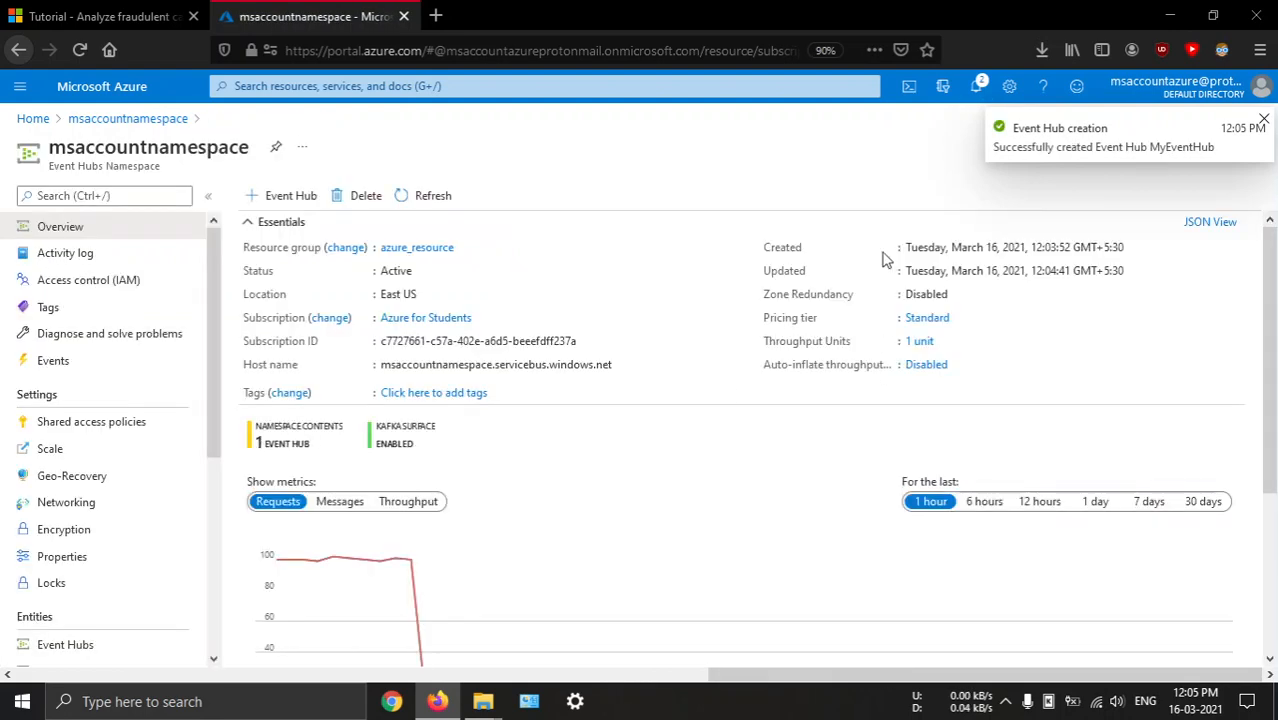
Look over the namespace's event hub list and read the tutorial's section on granting access and getting a connection string
{"action": "scroll", "coordinate": [625, 394], "scroll_direction": "down", "scroll_amount": 5}
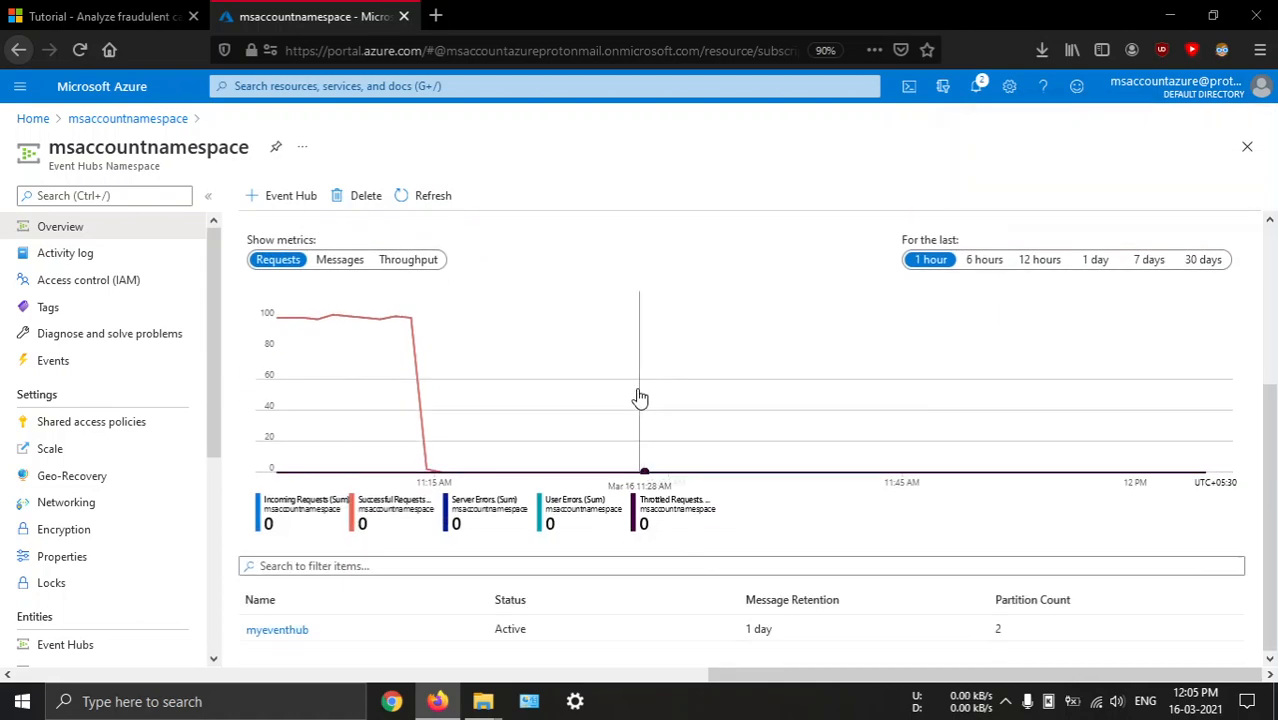
{"action": "scroll", "coordinate": [639, 397], "scroll_direction": "up", "scroll_amount": 5}
{"action": "left_click", "coordinate": [157, 12]}
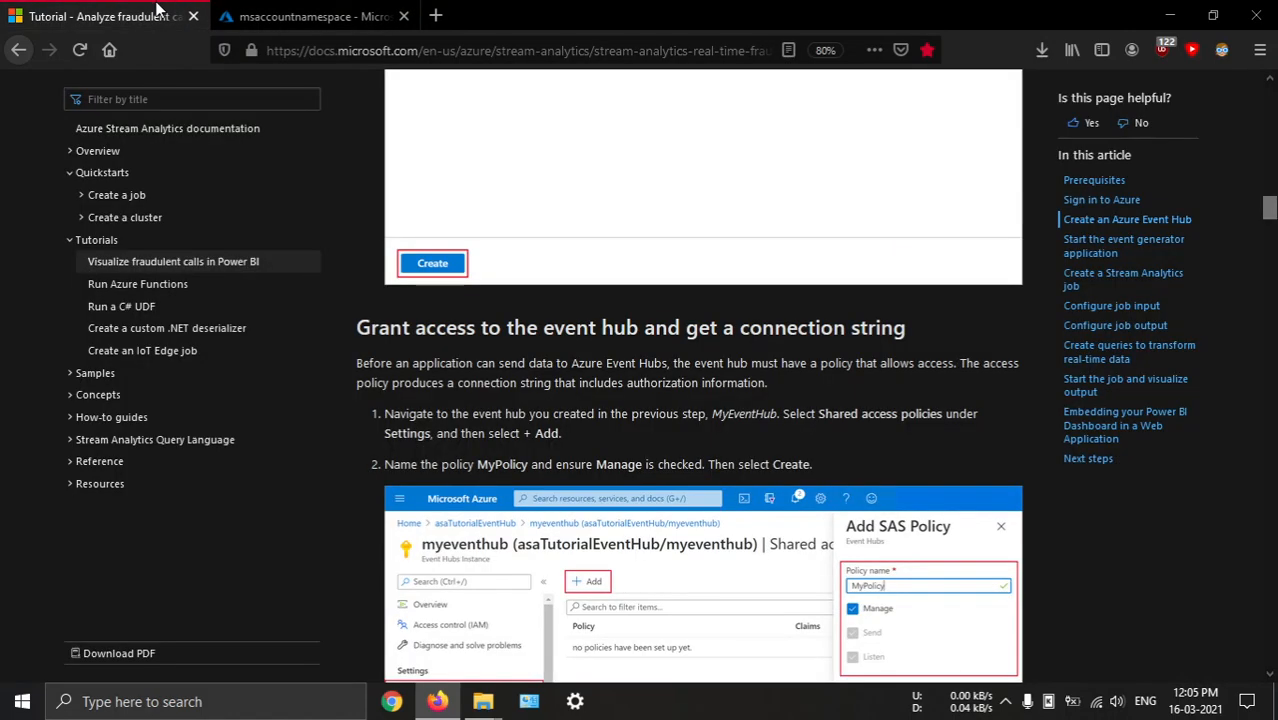
{"action": "scroll", "coordinate": [573, 337], "scroll_direction": "up", "scroll_amount": 4}
{"action": "scroll", "coordinate": [571, 330], "scroll_direction": "down", "scroll_amount": 5}
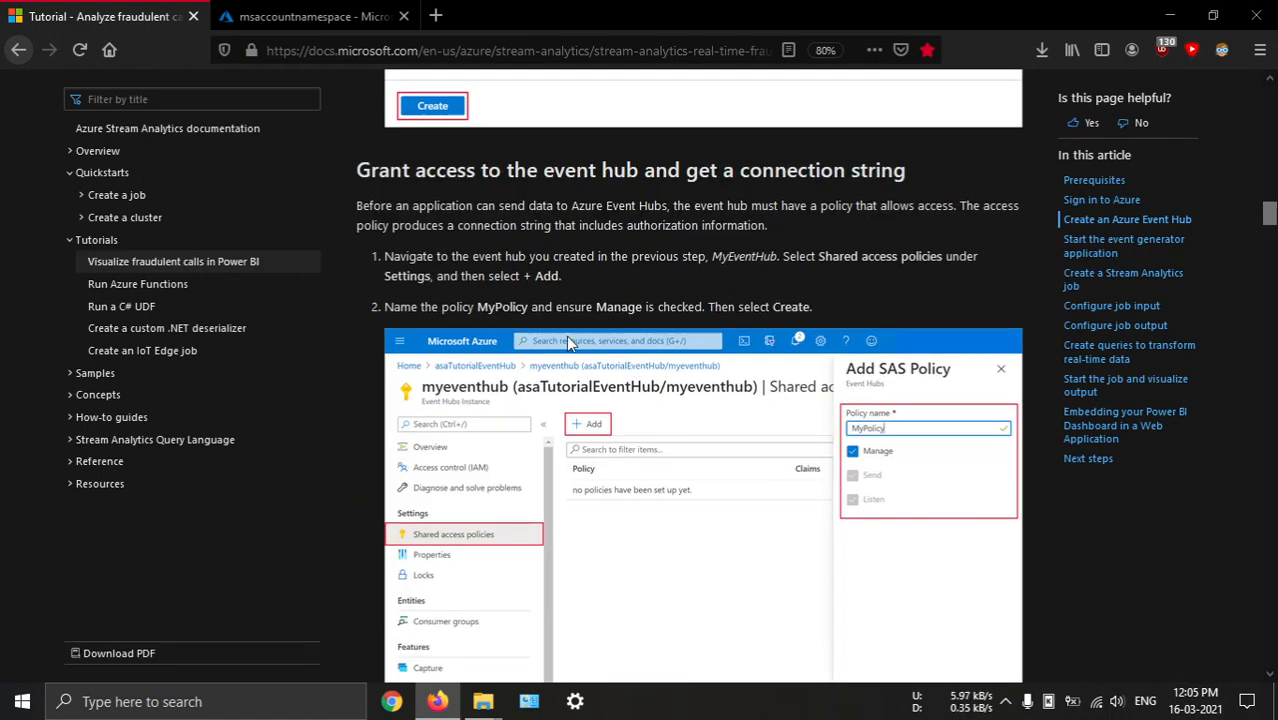
{"action": "scroll", "coordinate": [805, 246], "scroll_direction": "down", "scroll_amount": 1}
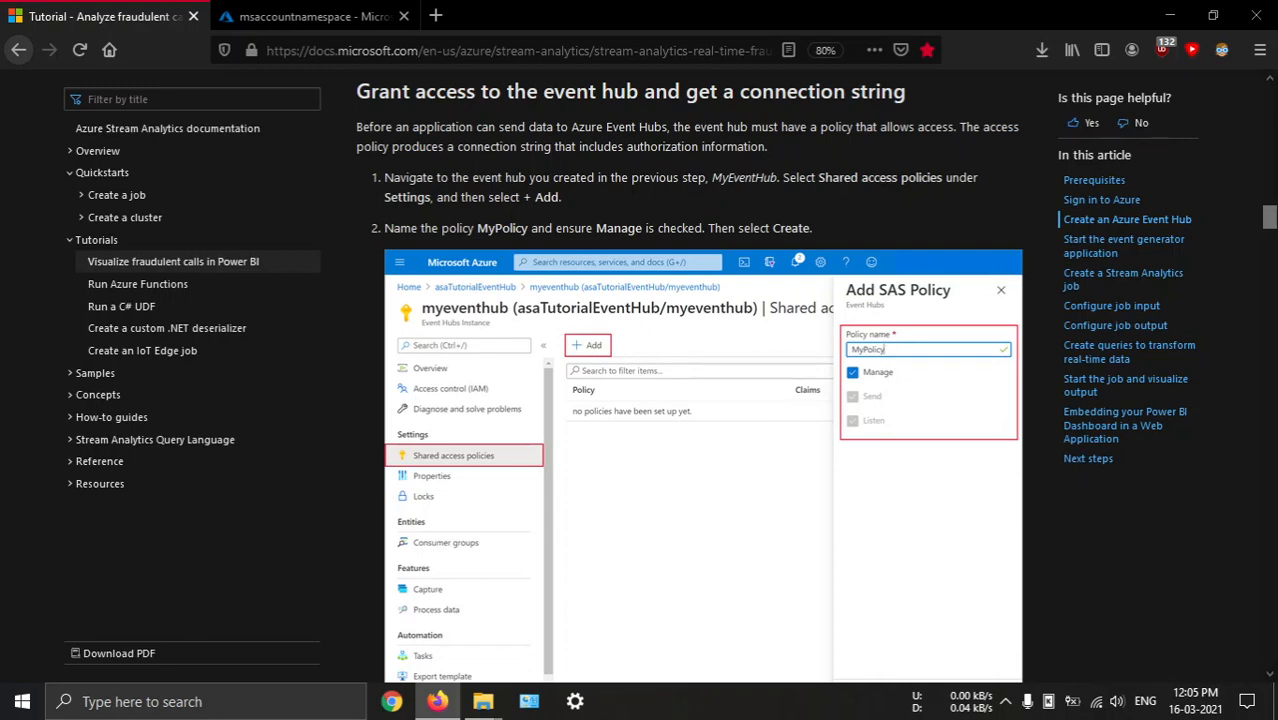
{"action": "left_click", "coordinate": [310, 16]}
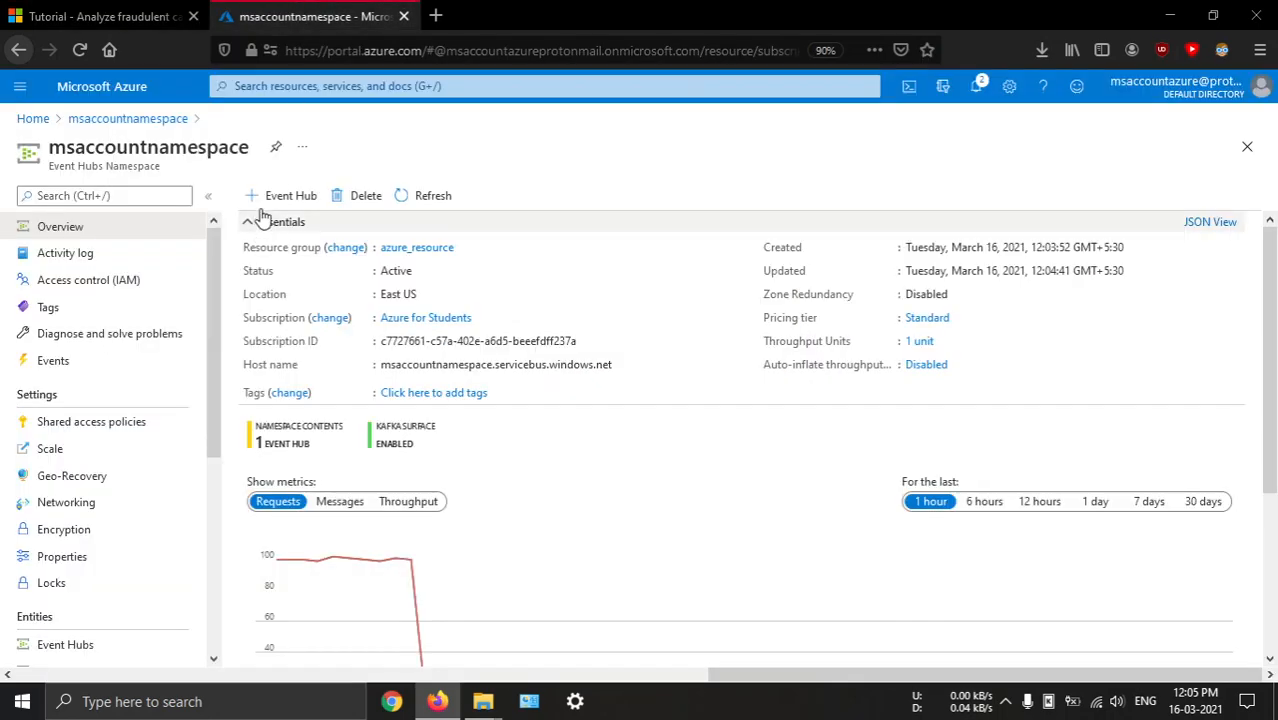
Return to the Azure portal's home page and open myeventhub within msaccountnamespace from the Event Hubs service
{"action": "left_click", "coordinate": [108, 88]}
{"action": "key", "text": "ctrl+Tab"}
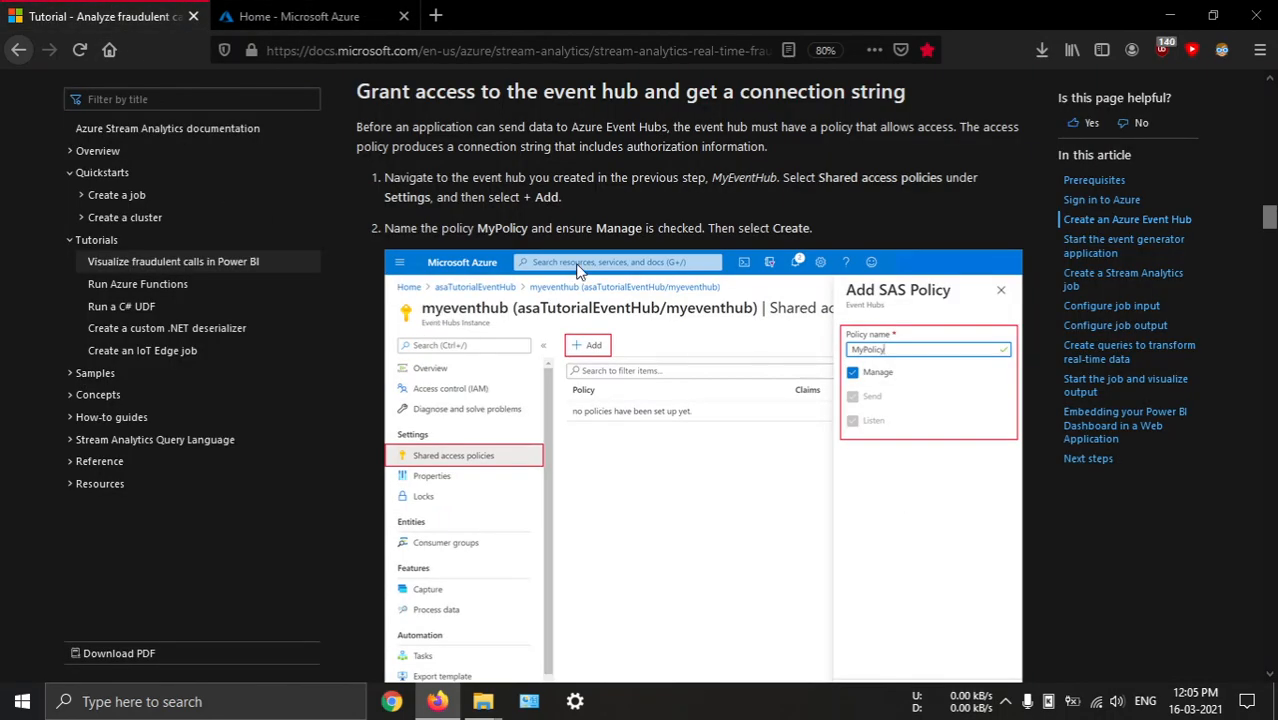
{"action": "left_click", "coordinate": [343, 25]}
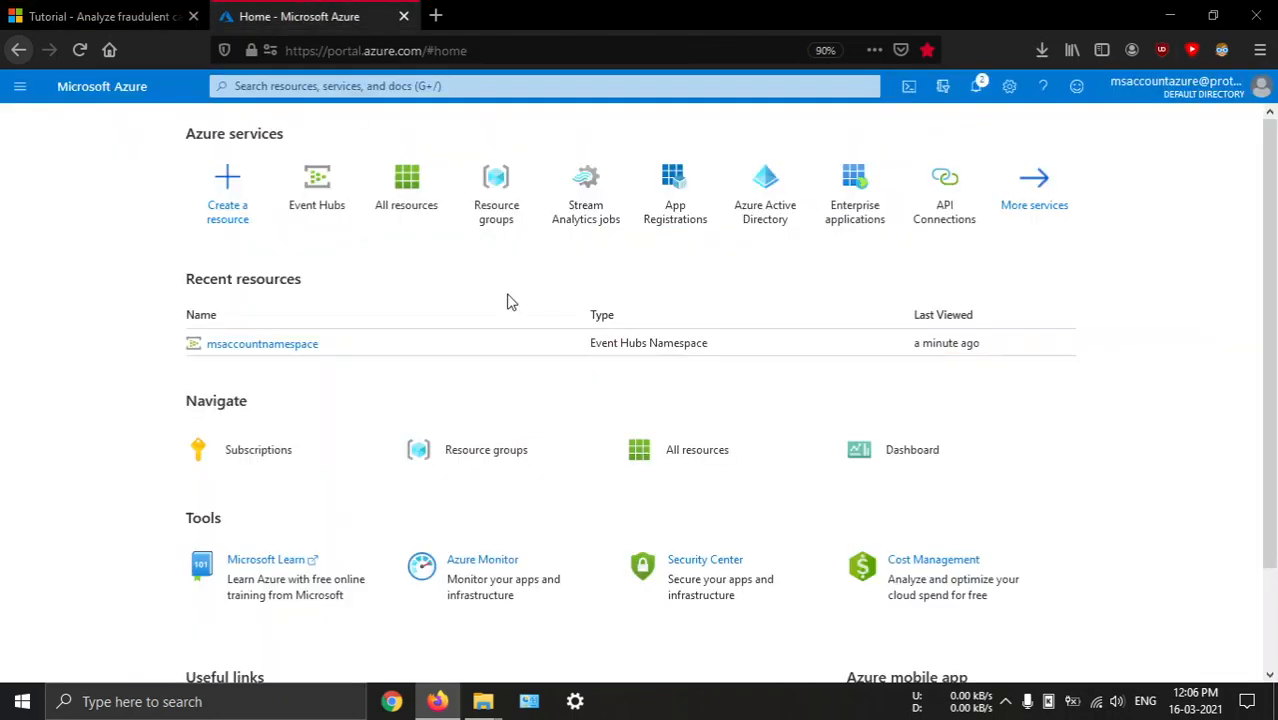
{"action": "scroll", "coordinate": [377, 385], "scroll_direction": "down", "scroll_amount": 2}
{"action": "scroll", "coordinate": [380, 386], "scroll_direction": "up", "scroll_amount": 2}
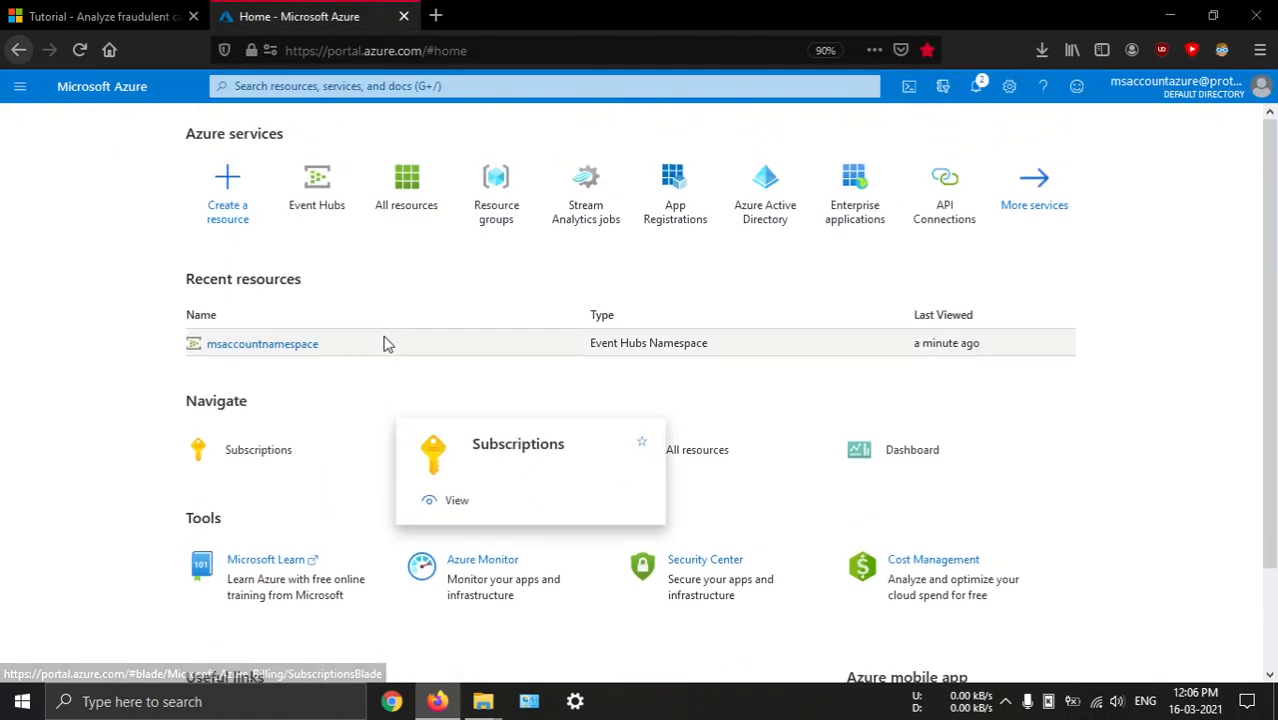
{"action": "left_click", "coordinate": [332, 184]}
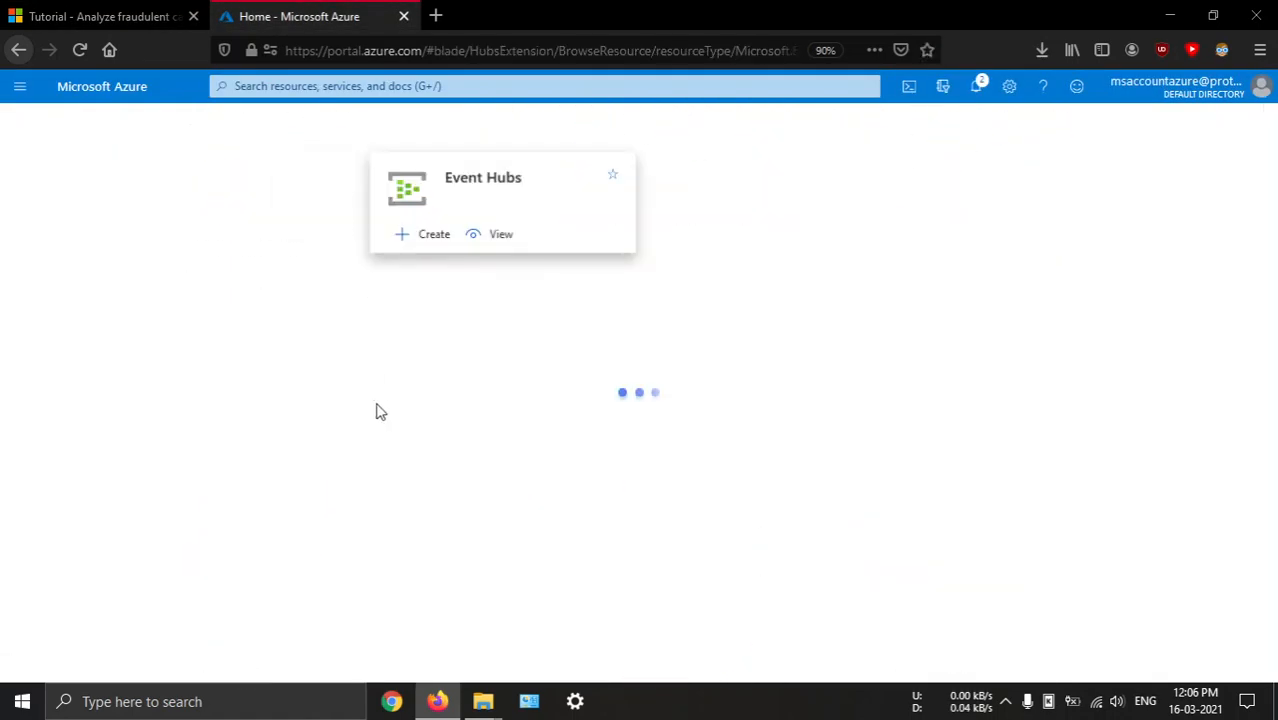
{"action": "left_click", "coordinate": [155, 340]}
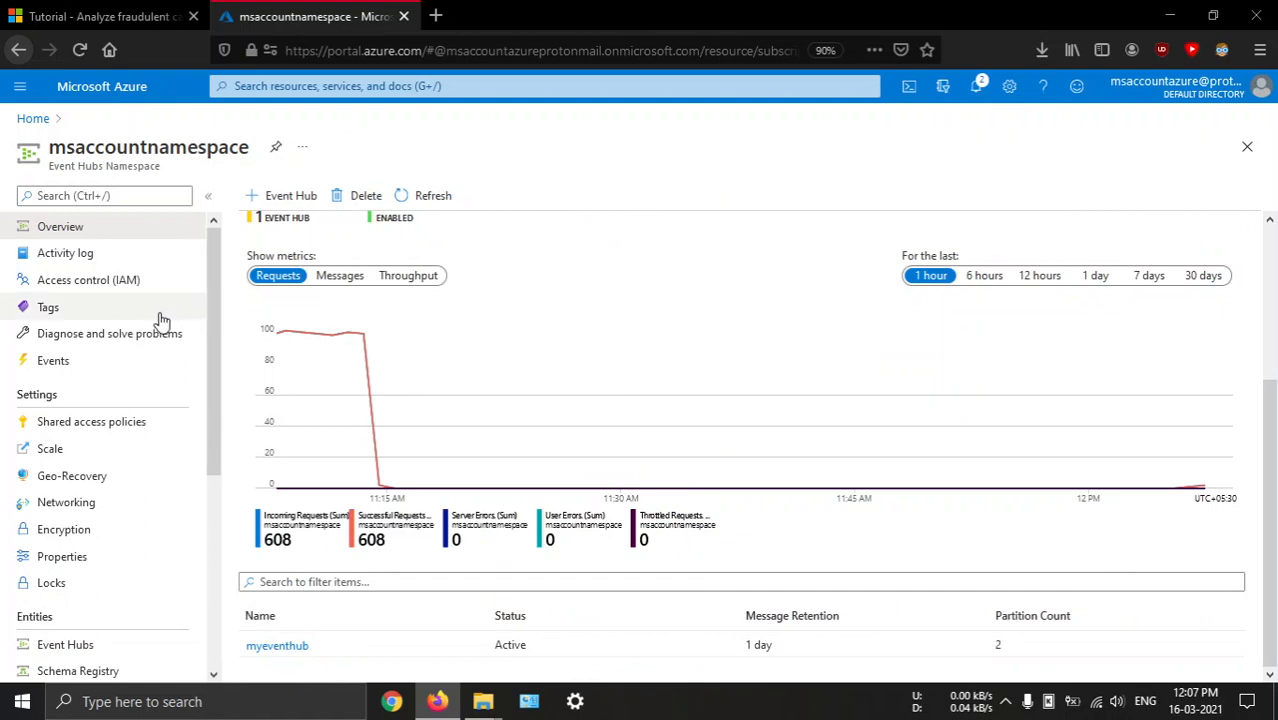
{"action": "scroll", "coordinate": [163, 365], "scroll_direction": "down", "scroll_amount": 3}
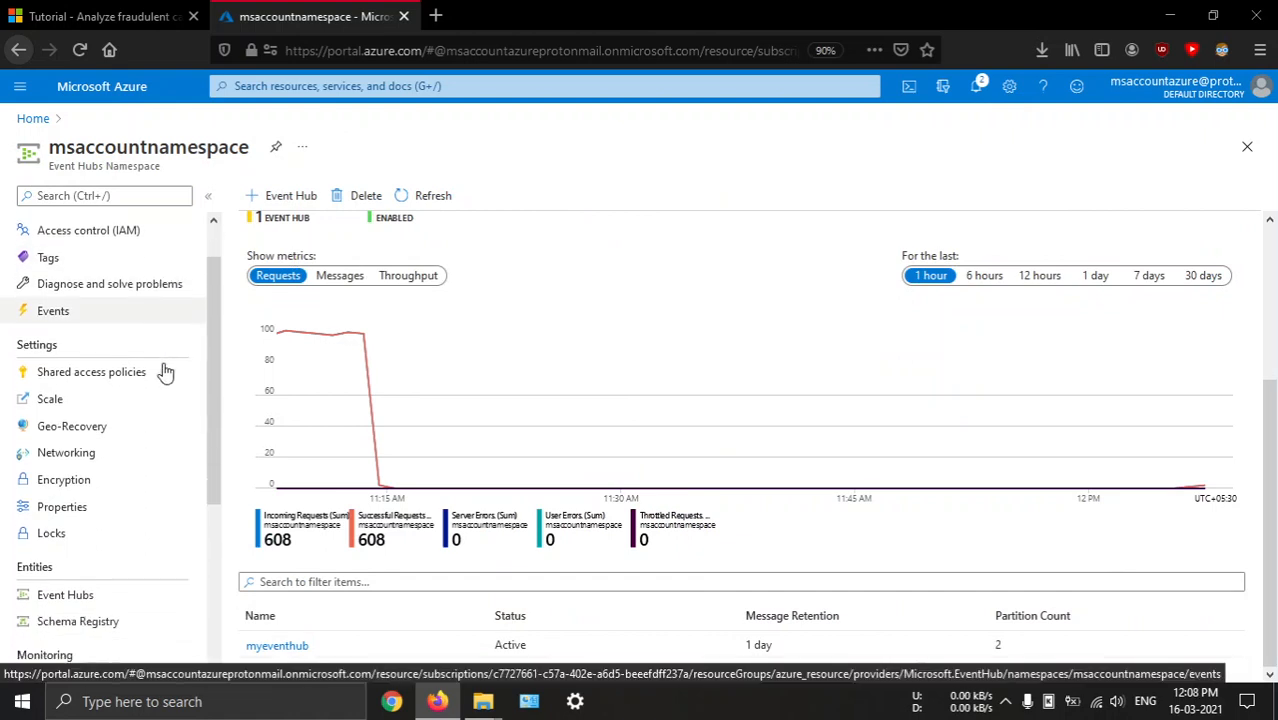
{"action": "left_click", "coordinate": [130, 320]}
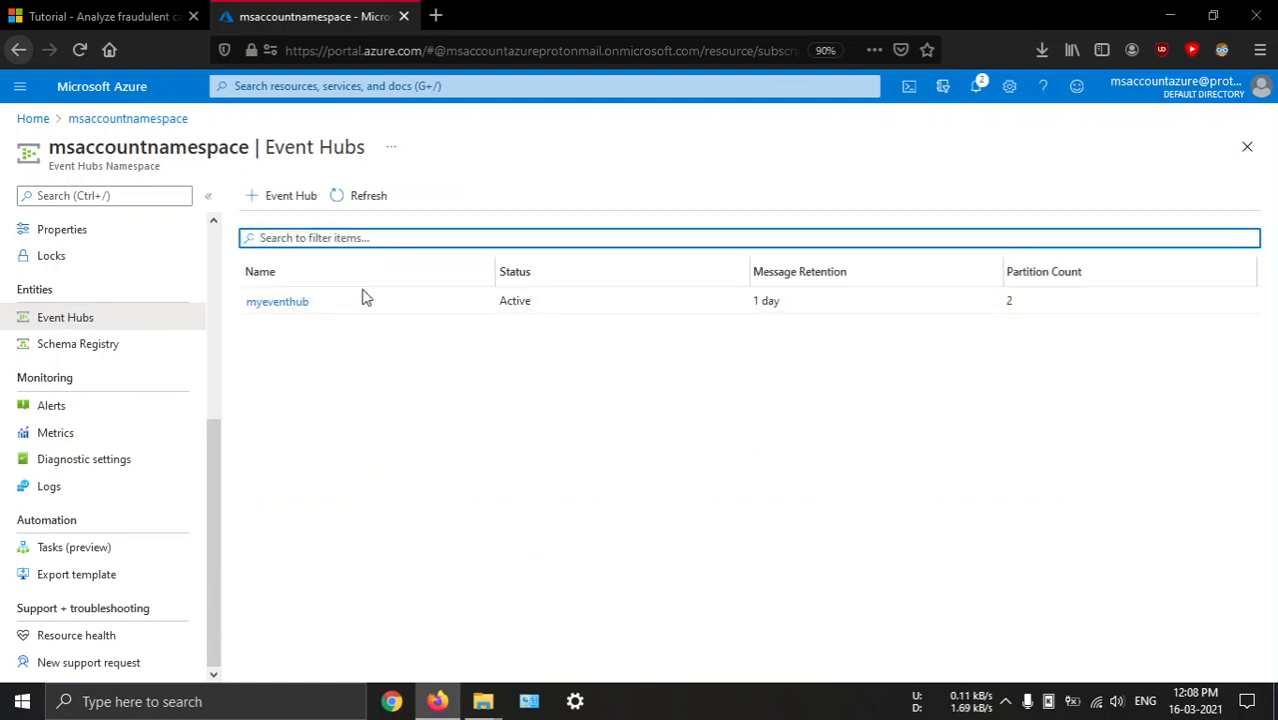
{"action": "left_click", "coordinate": [272, 299]}
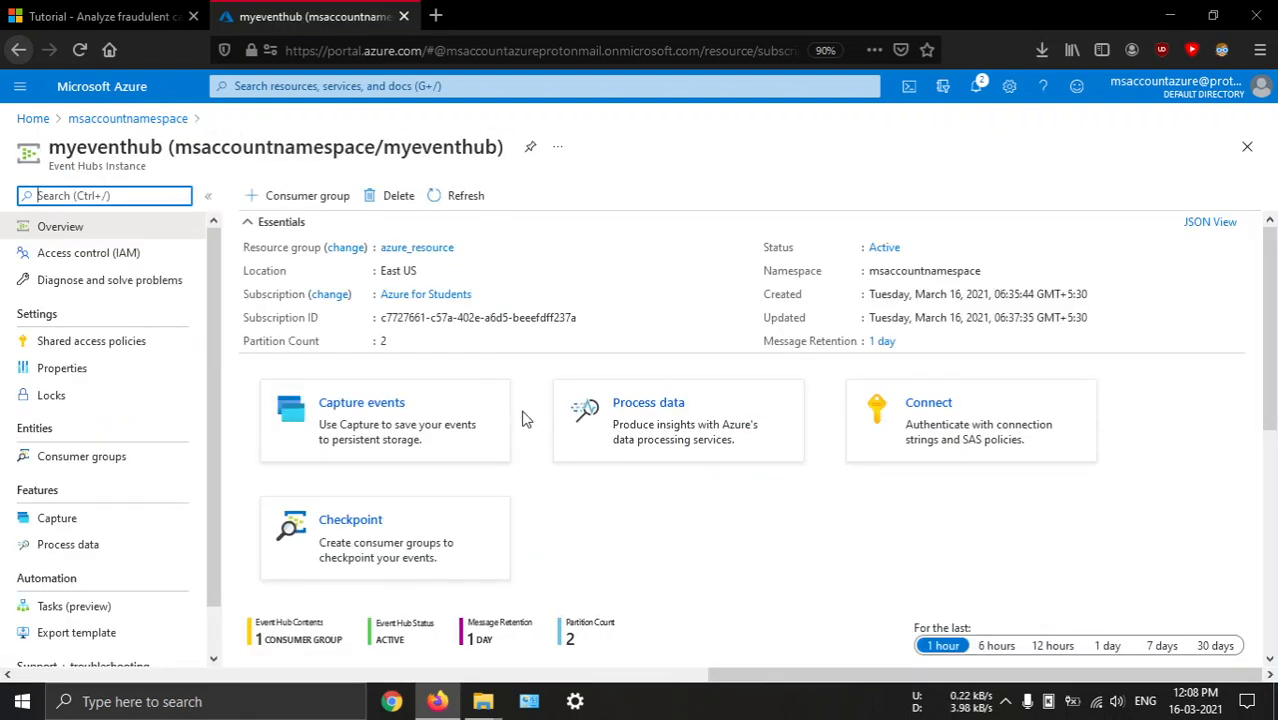
Open the shared access policies of myeventhub and recheck the tutorial's instructions for adding a policy
{"action": "scroll", "coordinate": [522, 417], "scroll_direction": "down", "scroll_amount": 3}
{"action": "scroll", "coordinate": [522, 417], "scroll_direction": "up", "scroll_amount": 3}
{"action": "scroll", "coordinate": [546, 376], "scroll_direction": "down", "scroll_amount": 5}
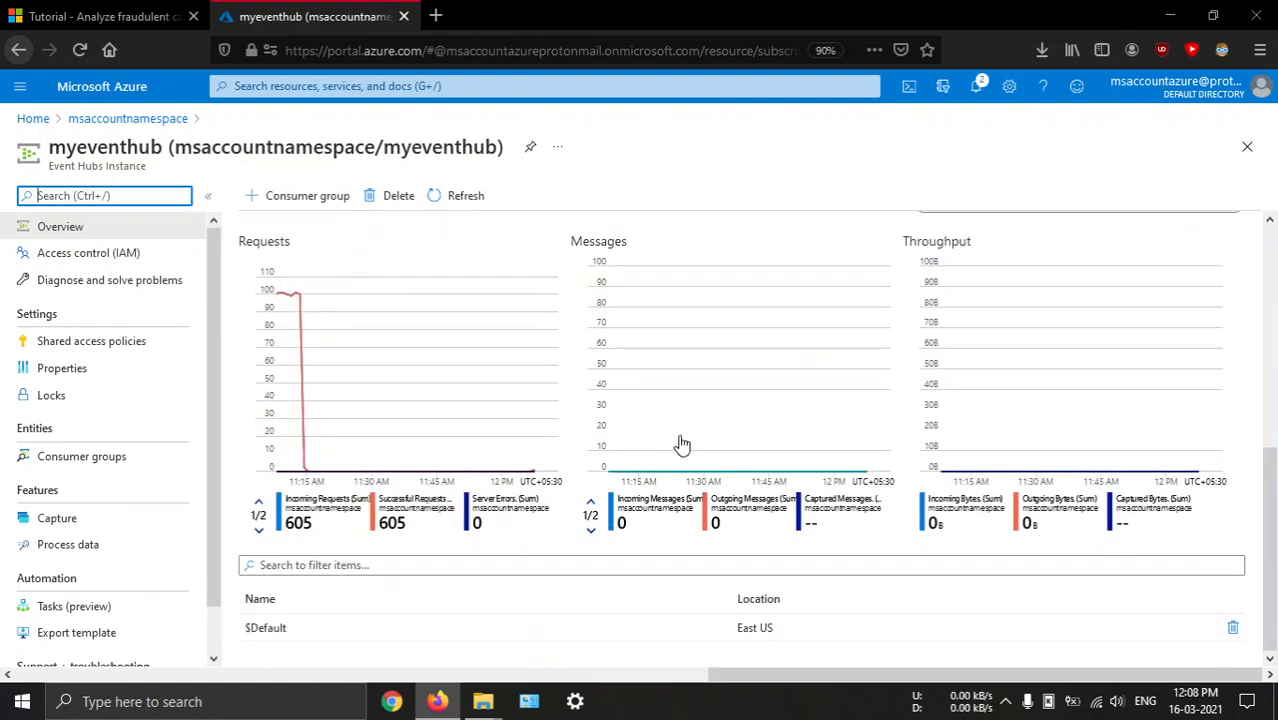
{"action": "scroll", "coordinate": [416, 416], "scroll_direction": "up", "scroll_amount": 5}
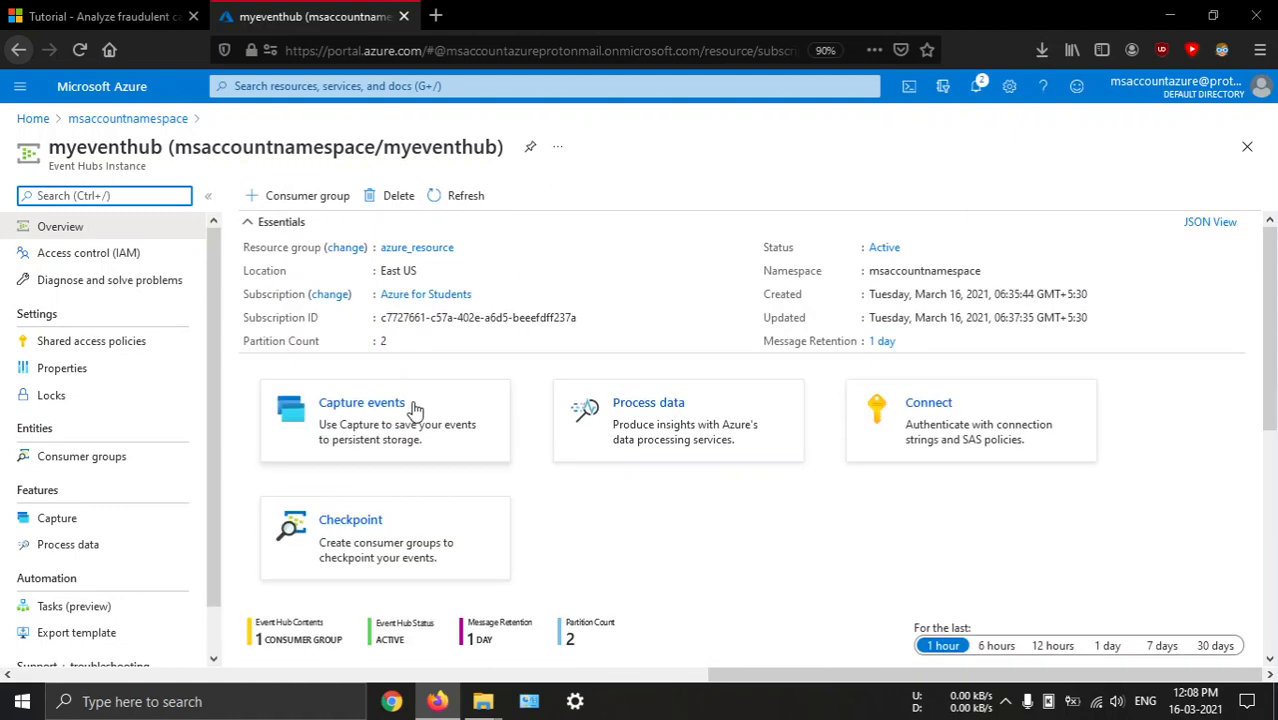
{"action": "left_click", "coordinate": [180, 341]}
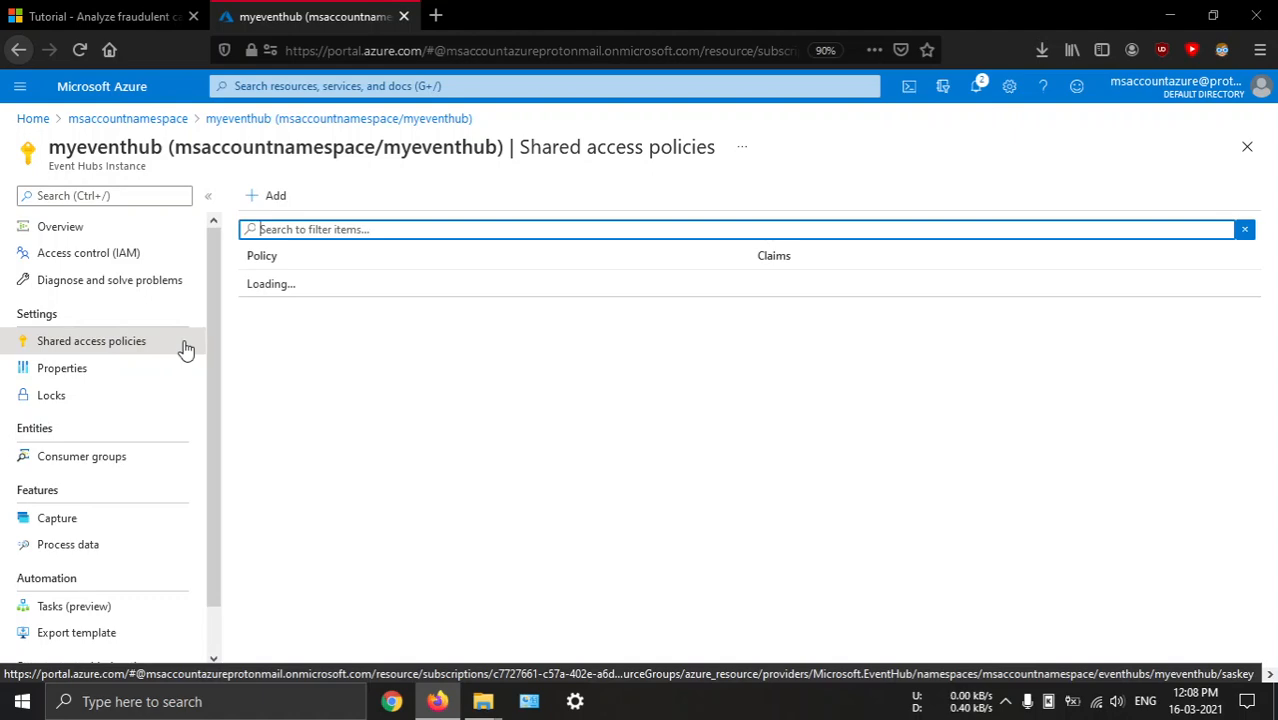
{"action": "left_click", "coordinate": [40, 12]}
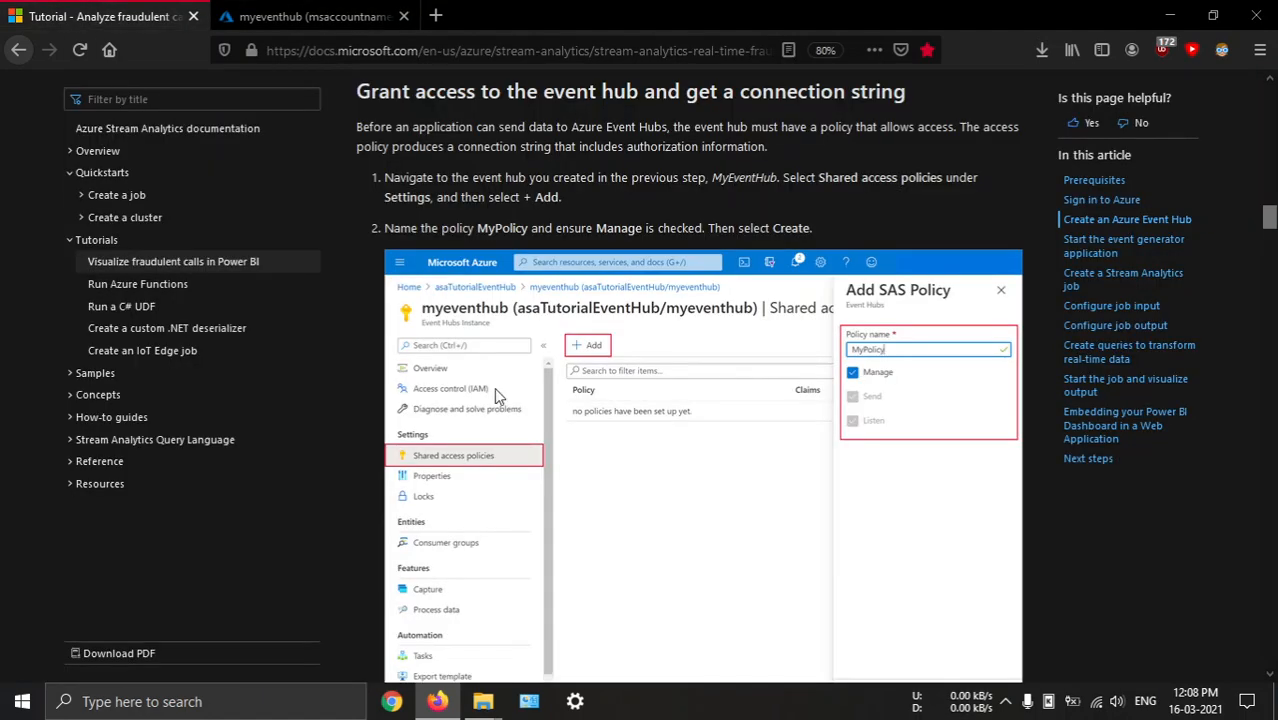
{"action": "scroll", "coordinate": [530, 415], "scroll_direction": "down", "scroll_amount": 1}
{"action": "scroll", "coordinate": [603, 481], "scroll_direction": "up", "scroll_amount": 2}
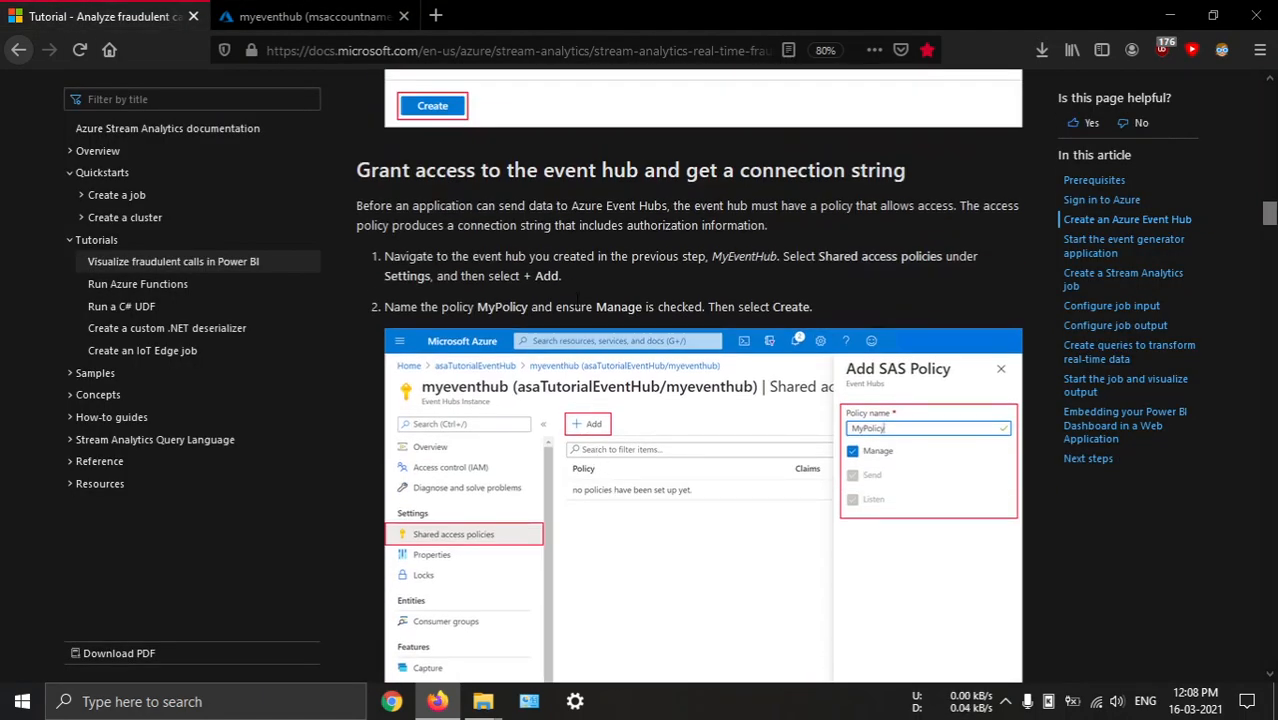
{"action": "left_click", "coordinate": [290, 14]}
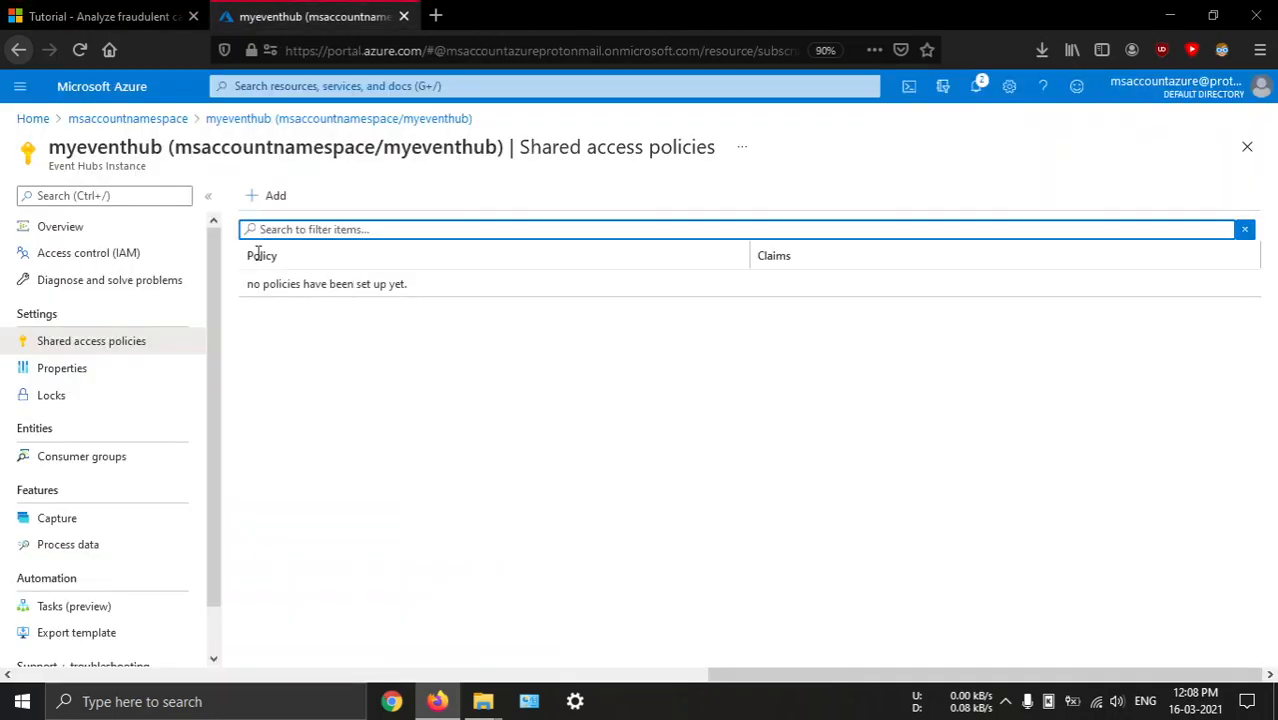
Add a shared access policy named MyPolicy with the Manage claim to myeventhub, rechecking the tutorial's instructions
{"action": "left_click", "coordinate": [278, 200]}
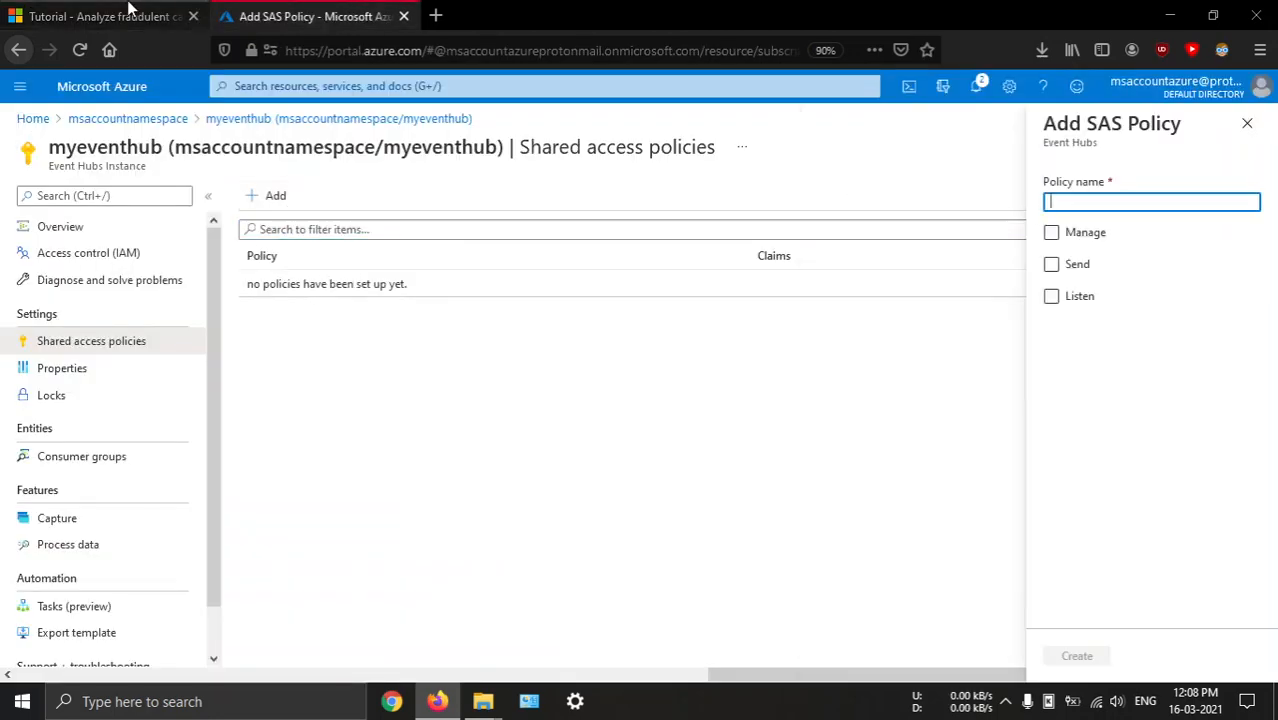
{"action": "left_click", "coordinate": [100, 15]}
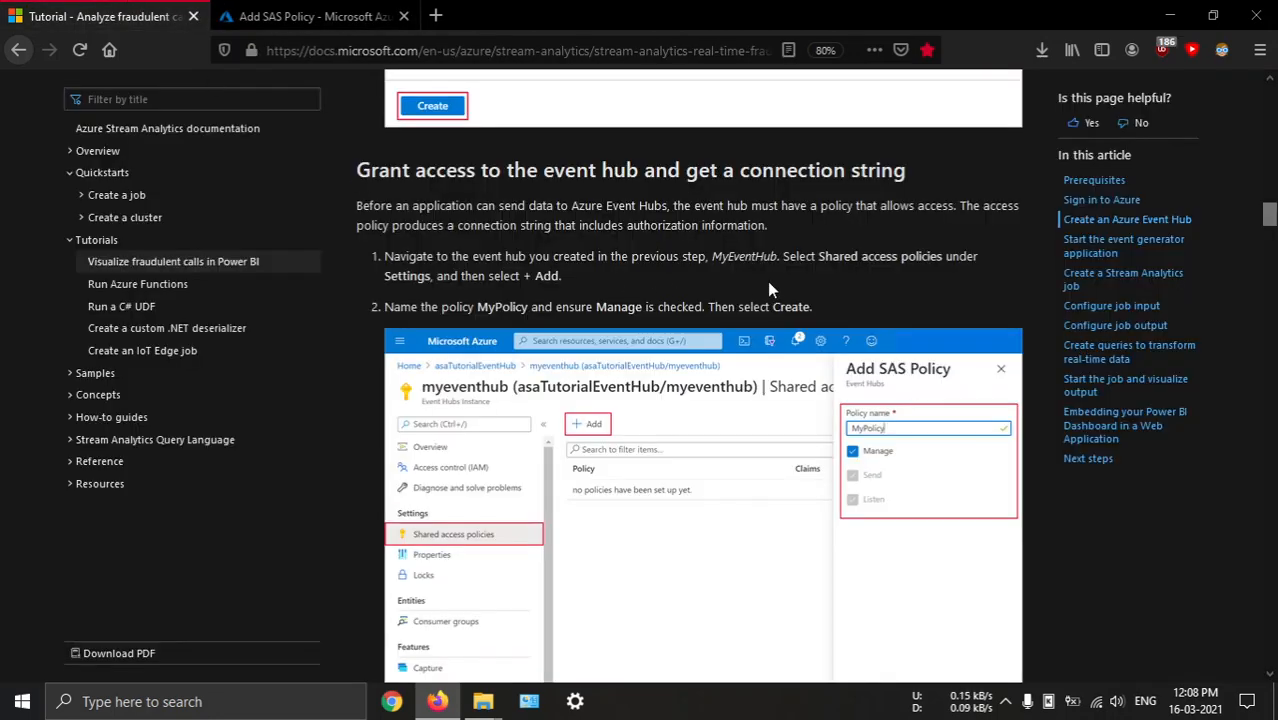
{"action": "left_click", "coordinate": [300, 15]}
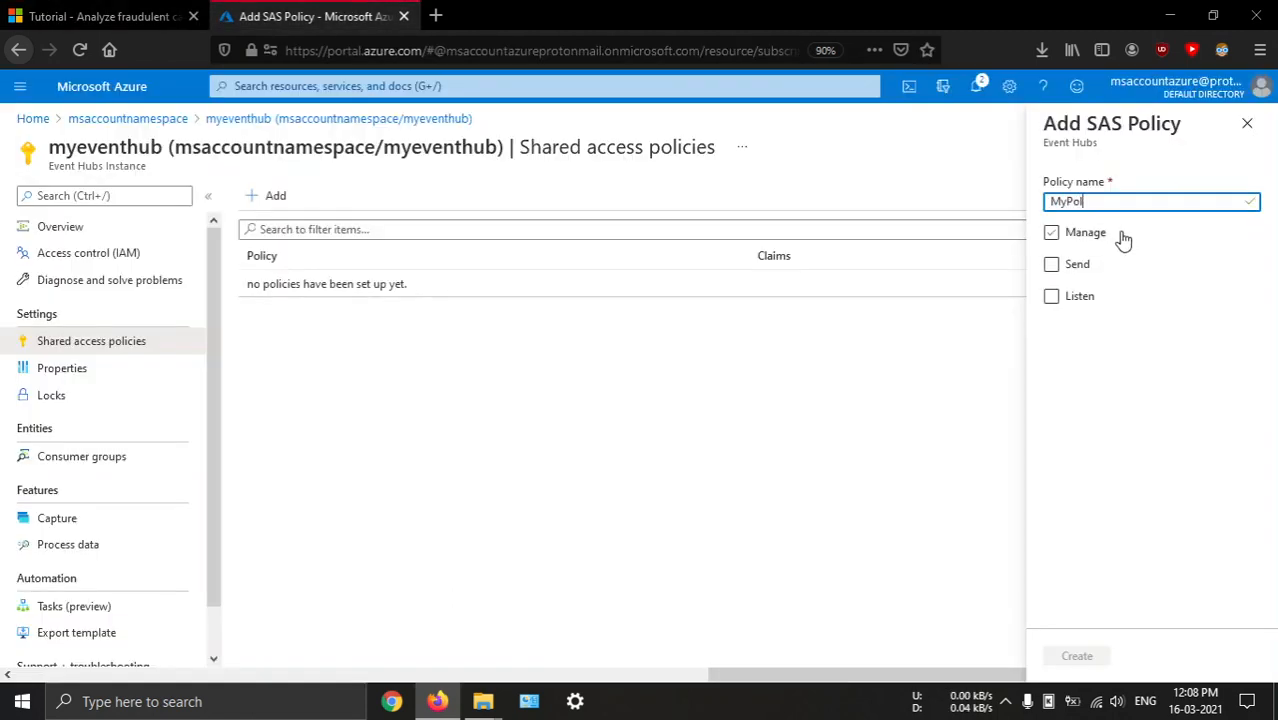
{"action": "left_click", "coordinate": [1058, 238]}
{"action": "left_click", "coordinate": [1094, 661]}
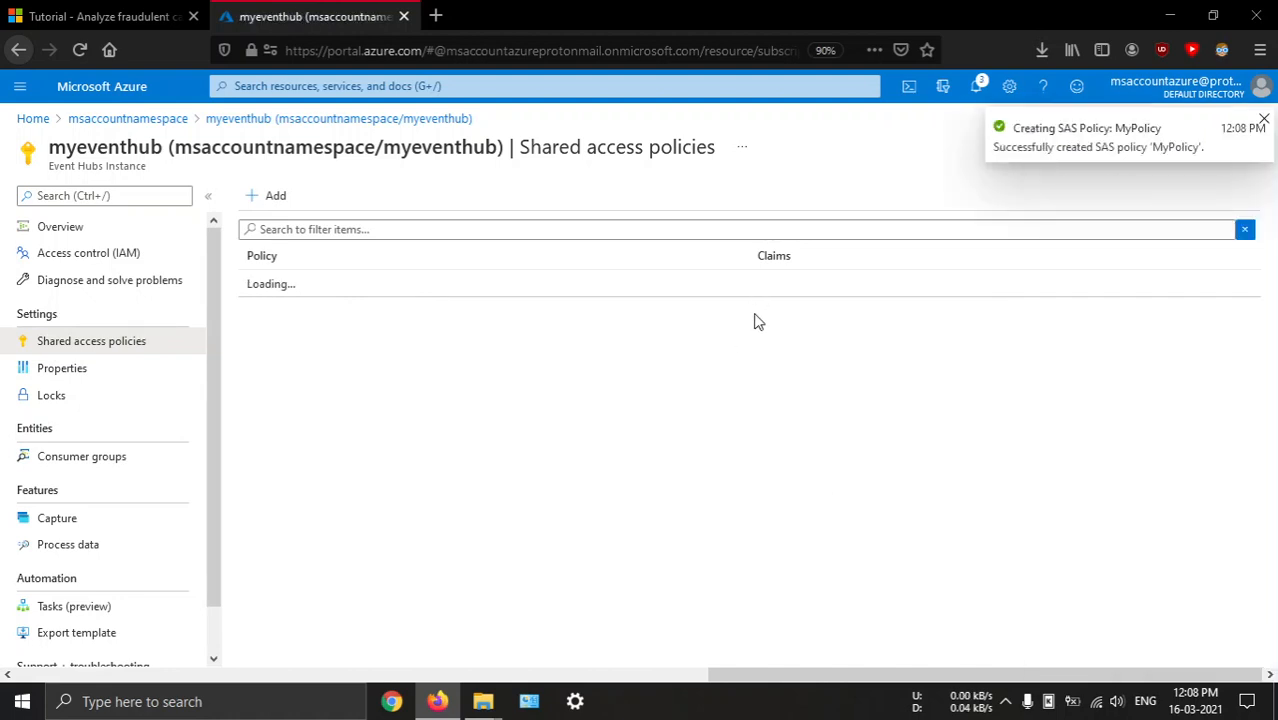
Copy MyPolicy's primary-key connection string and switch to the fraud_det folder in File Explorer
{"action": "left_click", "coordinate": [285, 288]}
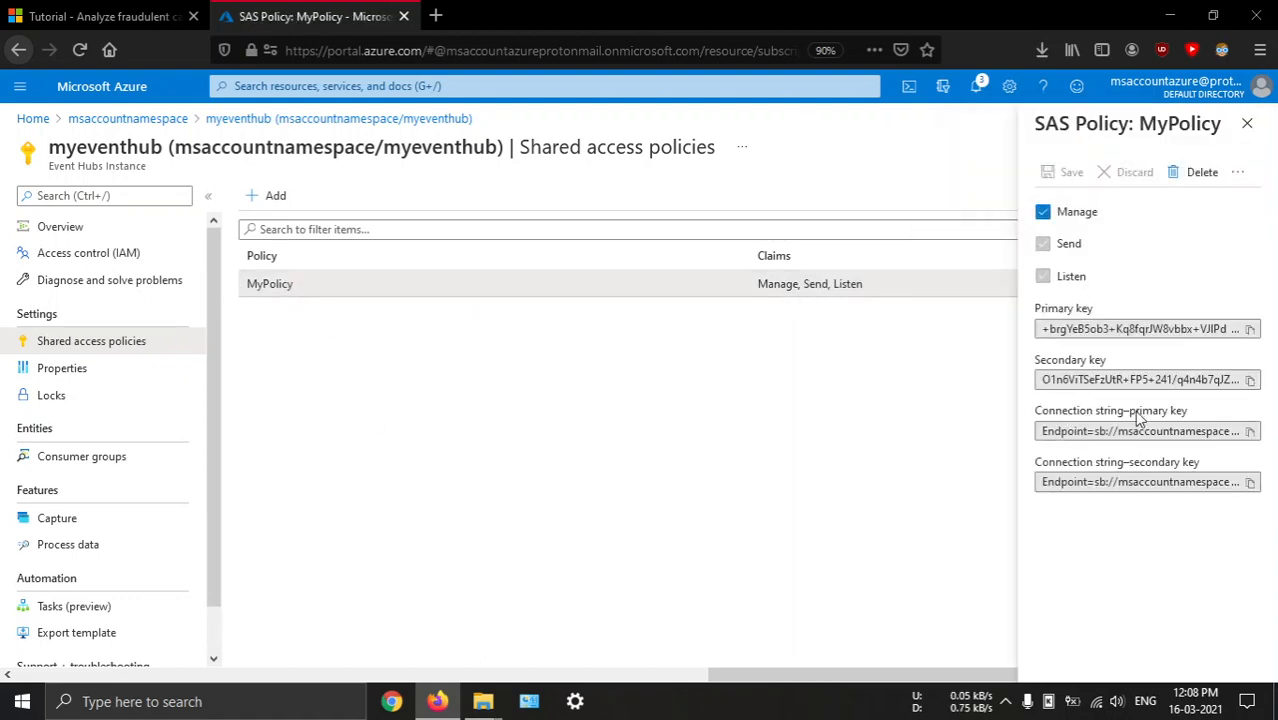
{"action": "left_click", "coordinate": [1250, 431]}
{"action": "mouse_move", "coordinate": [483, 701]}
{"action": "mouse_move", "coordinate": [507, 615]}
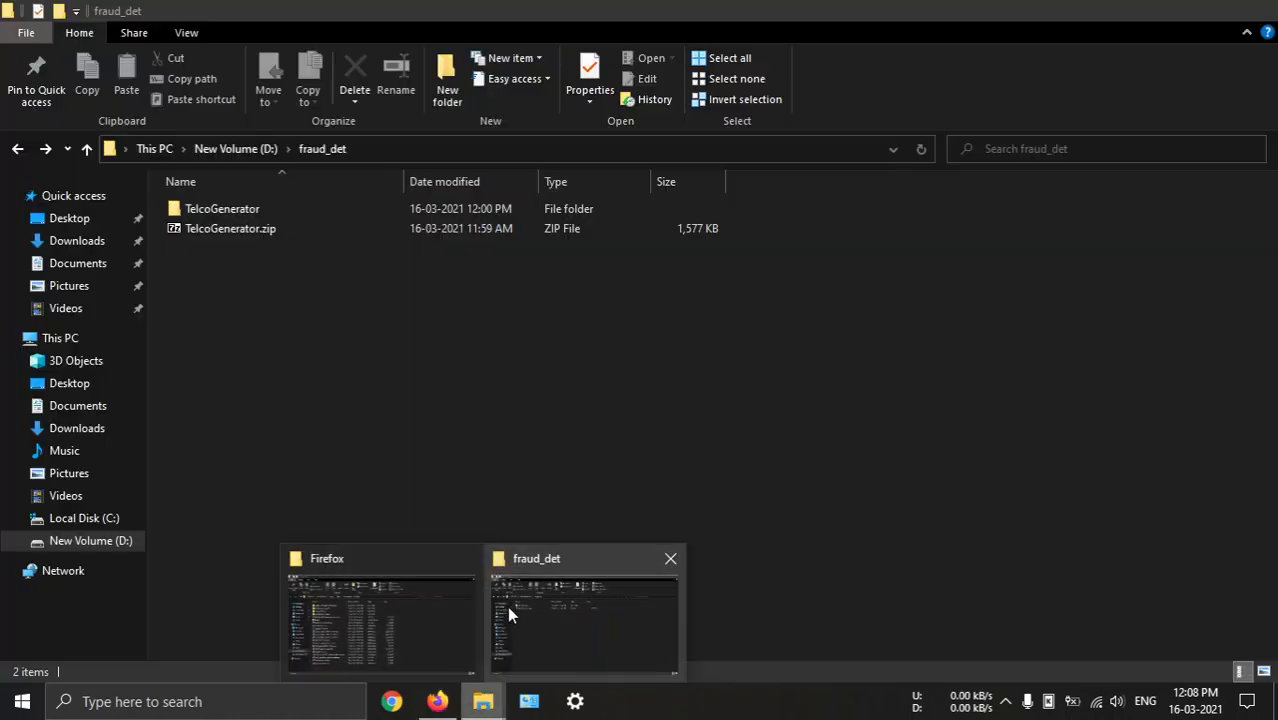
{"action": "left_click", "coordinate": [503, 582]}
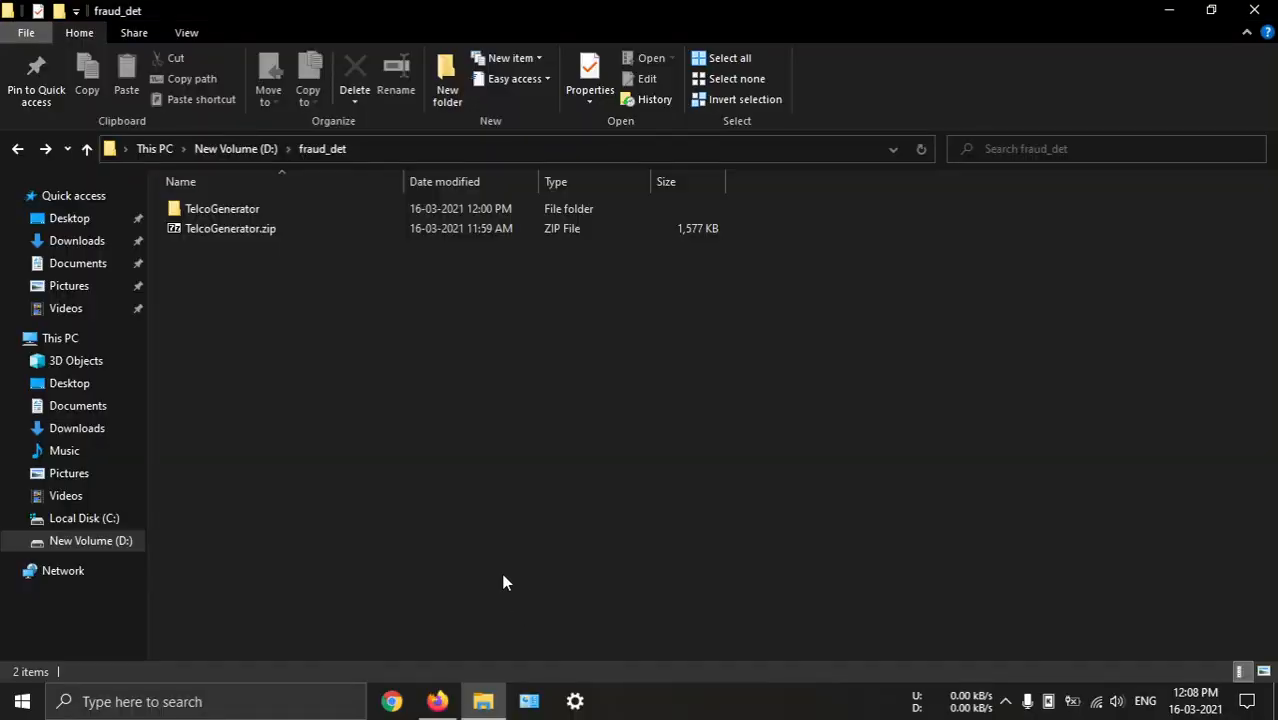
Create a text document named policy.txt in the fraud_det folder
{"action": "right_click", "coordinate": [445, 445]}
{"action": "mouse_move", "coordinate": [600, 403]}
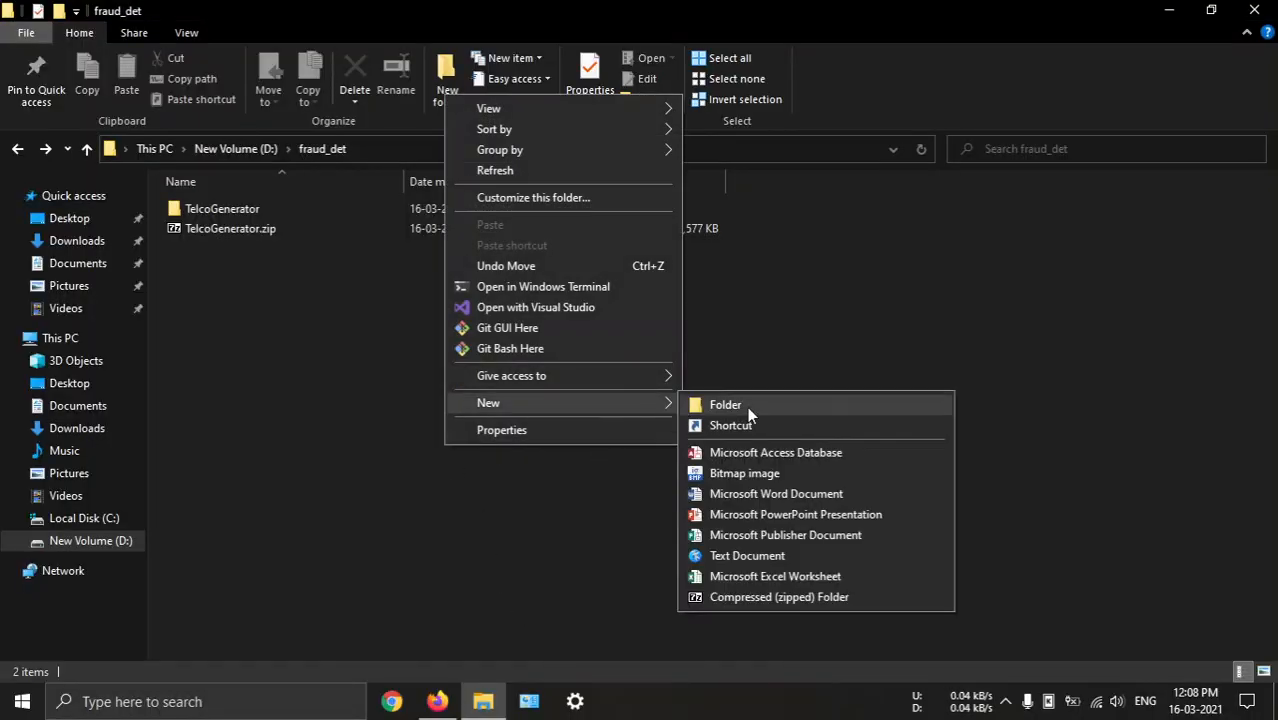
{"action": "left_click", "coordinate": [778, 556]}
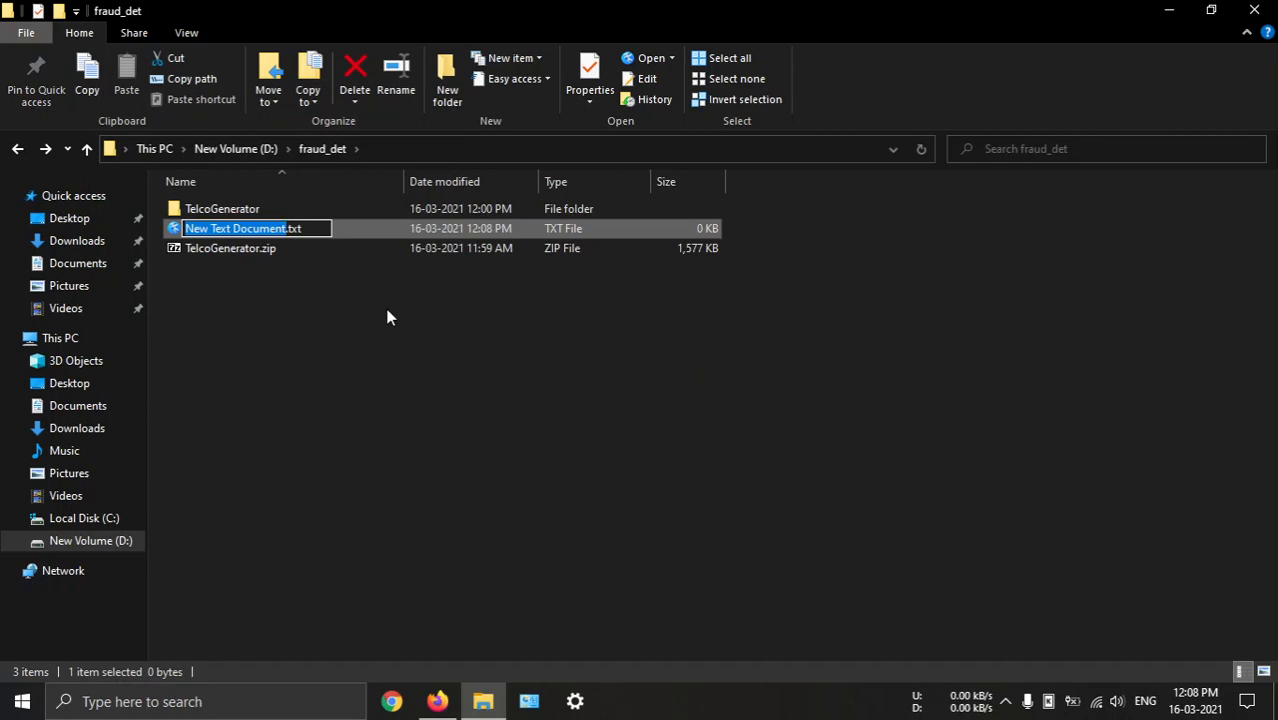
{"action": "type", "text": "policy"}
{"action": "key", "text": "Return"}
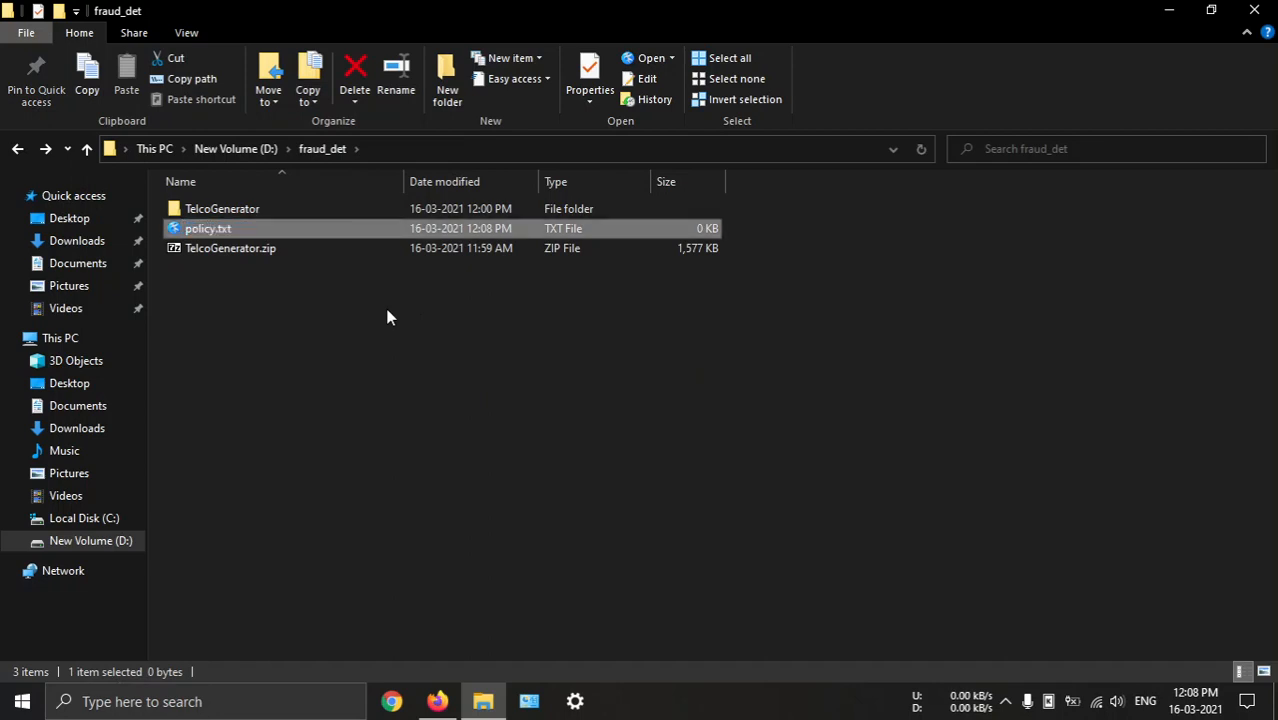
Open policy.txt in Kate, paste the copied event hub connection string into it, save the file and close the editor
{"action": "key", "text": "Return"}
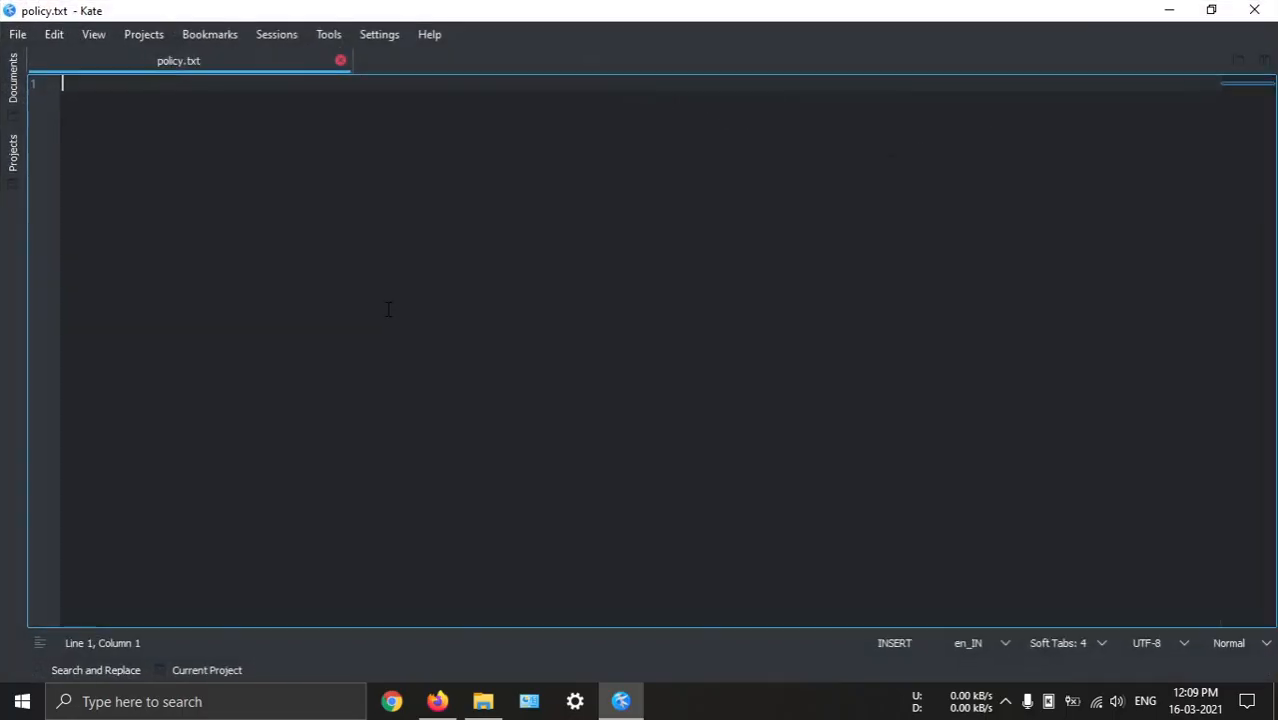
{"action": "key", "text": "ctrl+v"}
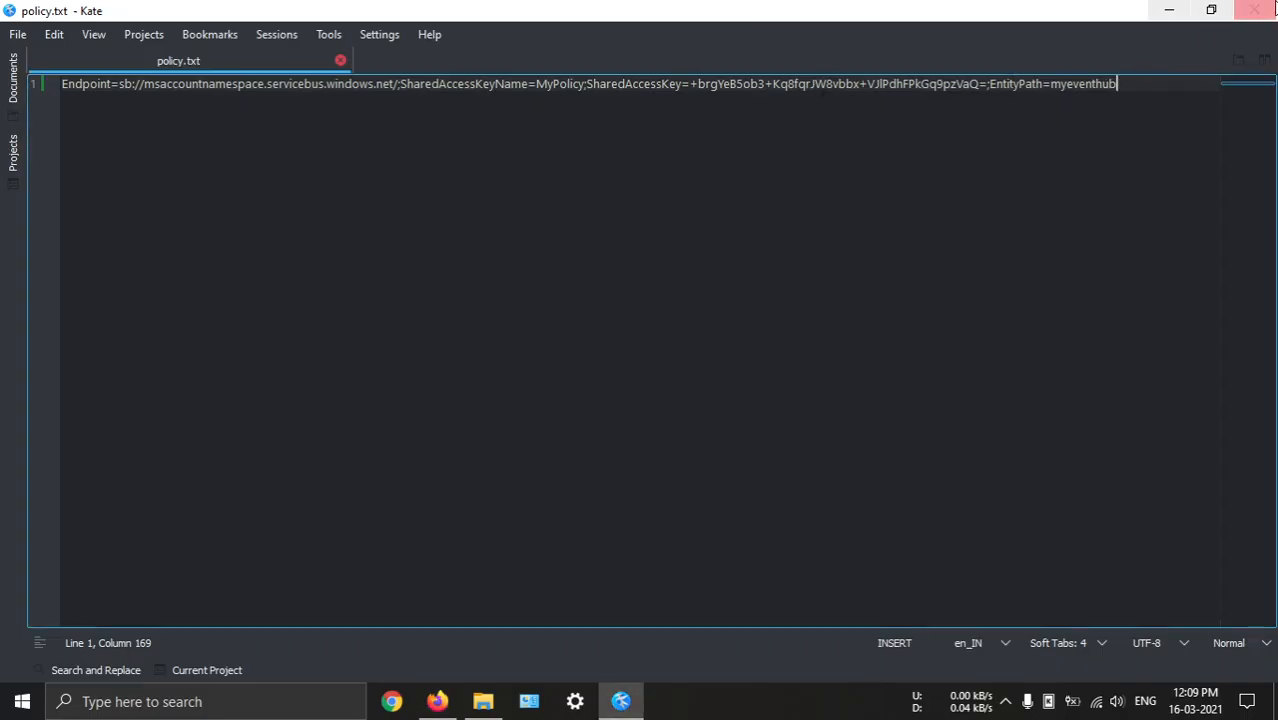
{"action": "left_click", "coordinate": [1254, 10]}
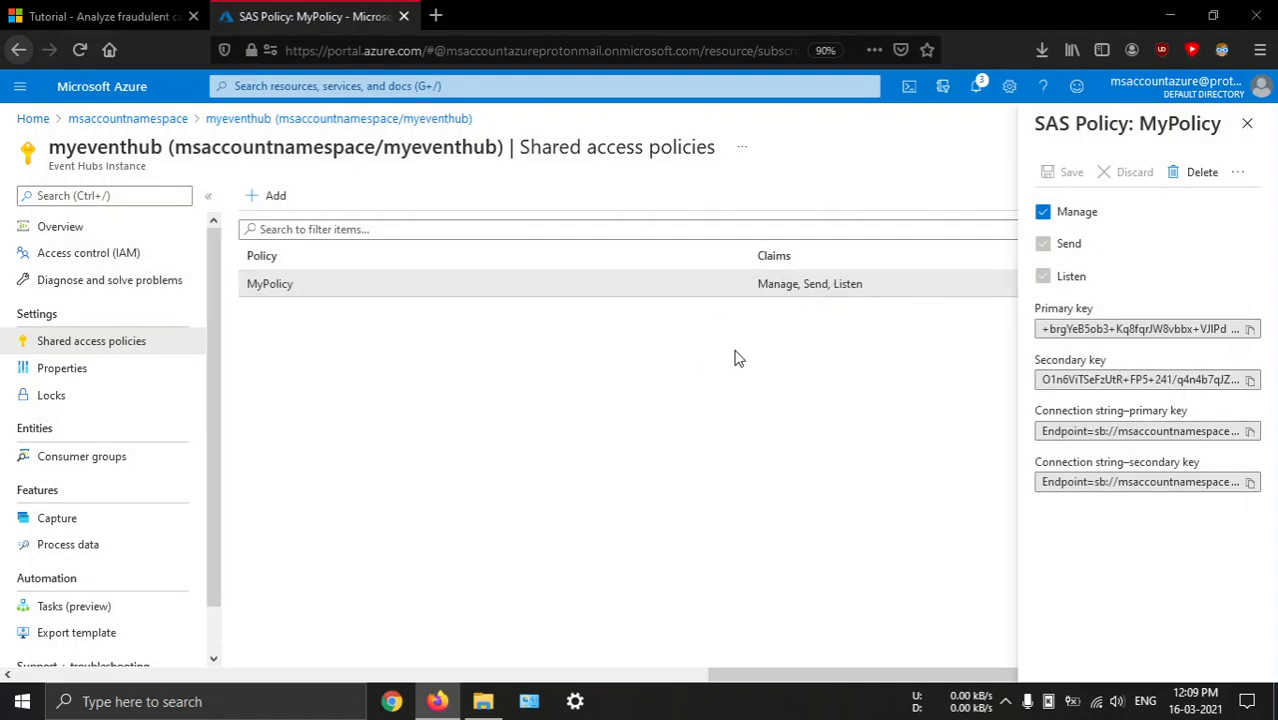
Read the tutorial's instructions for starting the event generator and open the TelcoGenerator folder inside fraud_det in File Explorer
{"action": "key", "text": "ctrl+Tab"}
{"action": "scroll", "coordinate": [640, 370], "scroll_direction": "down", "scroll_amount": 3}
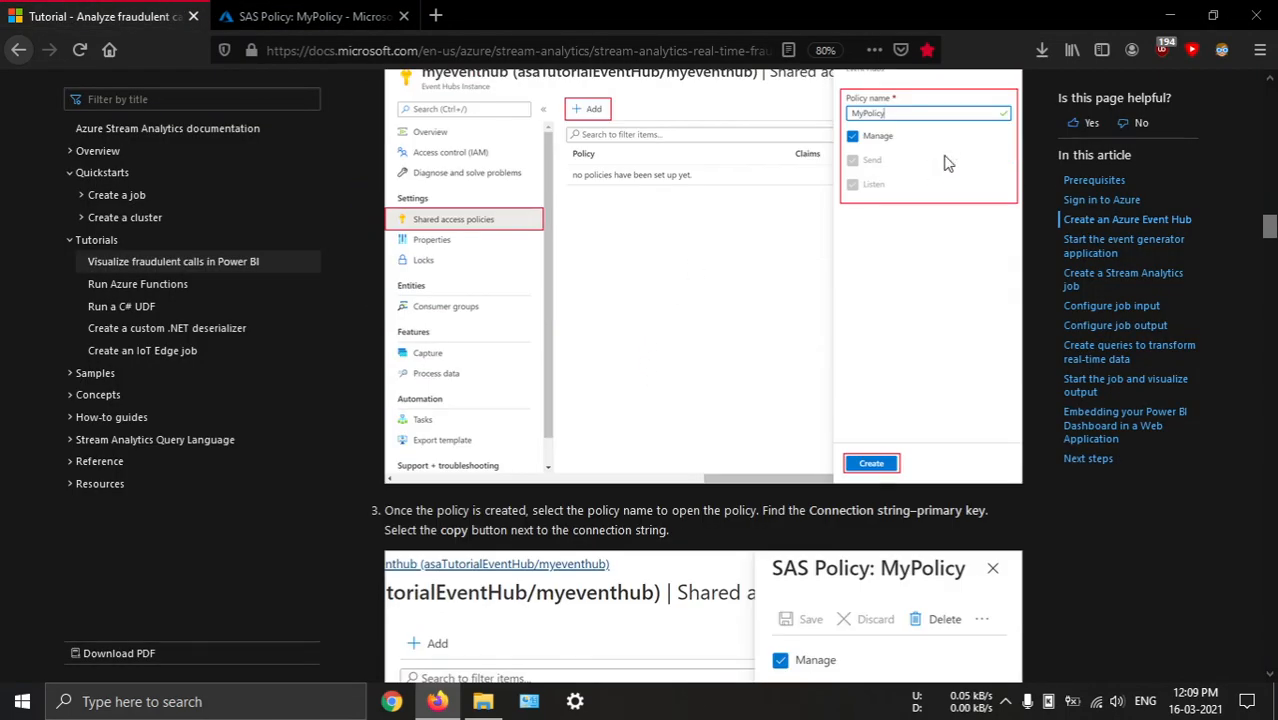
{"action": "scroll", "coordinate": [790, 345], "scroll_direction": "down", "scroll_amount": 3}
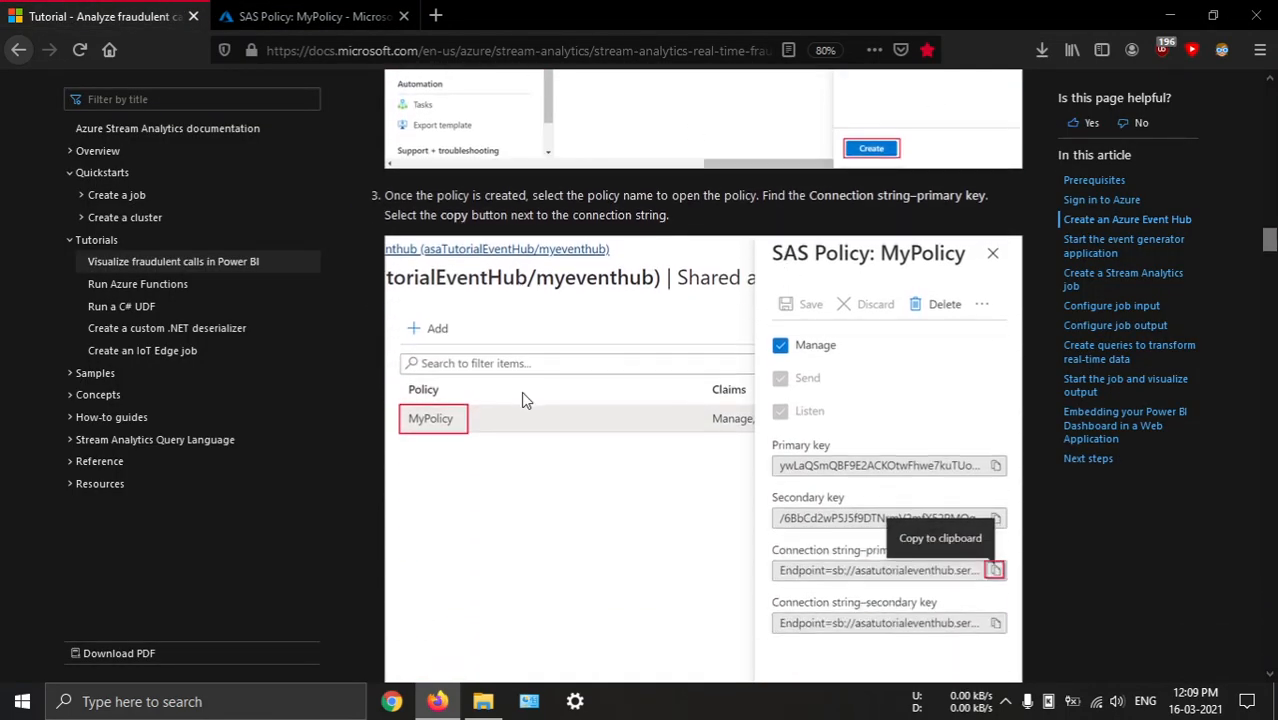
{"action": "scroll", "coordinate": [693, 428], "scroll_direction": "down", "scroll_amount": 5}
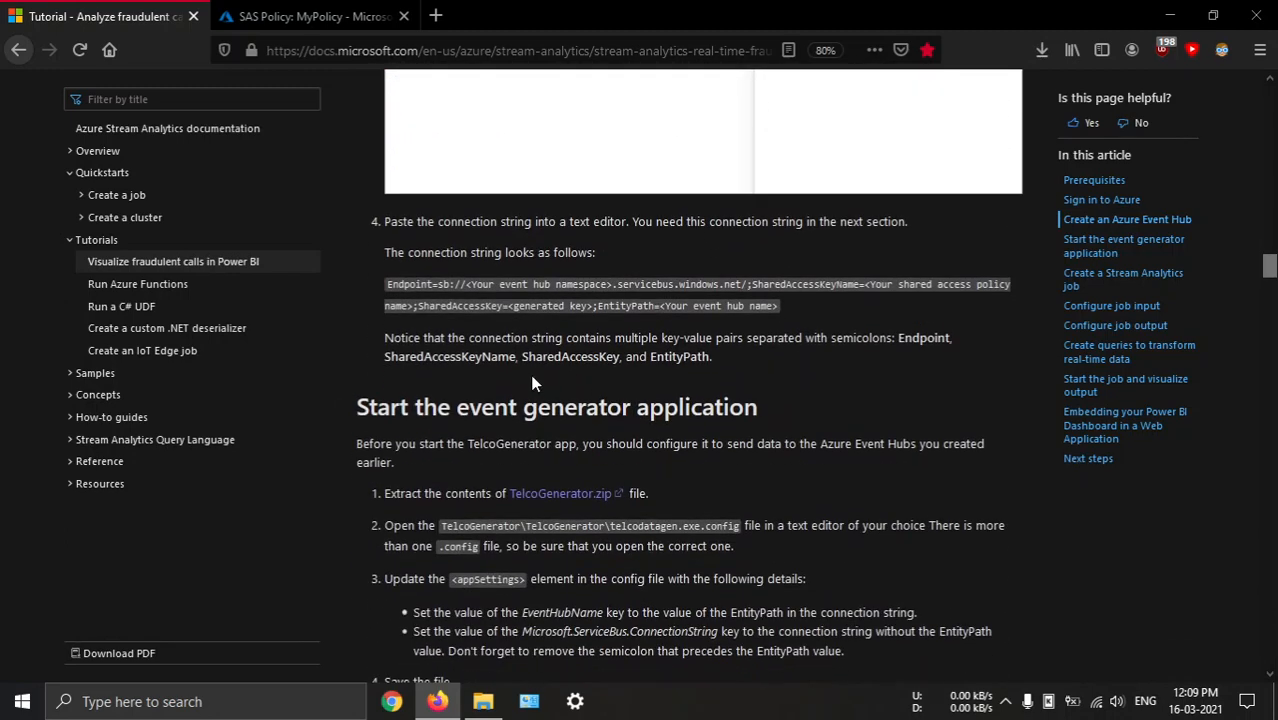
{"action": "scroll", "coordinate": [532, 378], "scroll_direction": "down", "scroll_amount": 2}
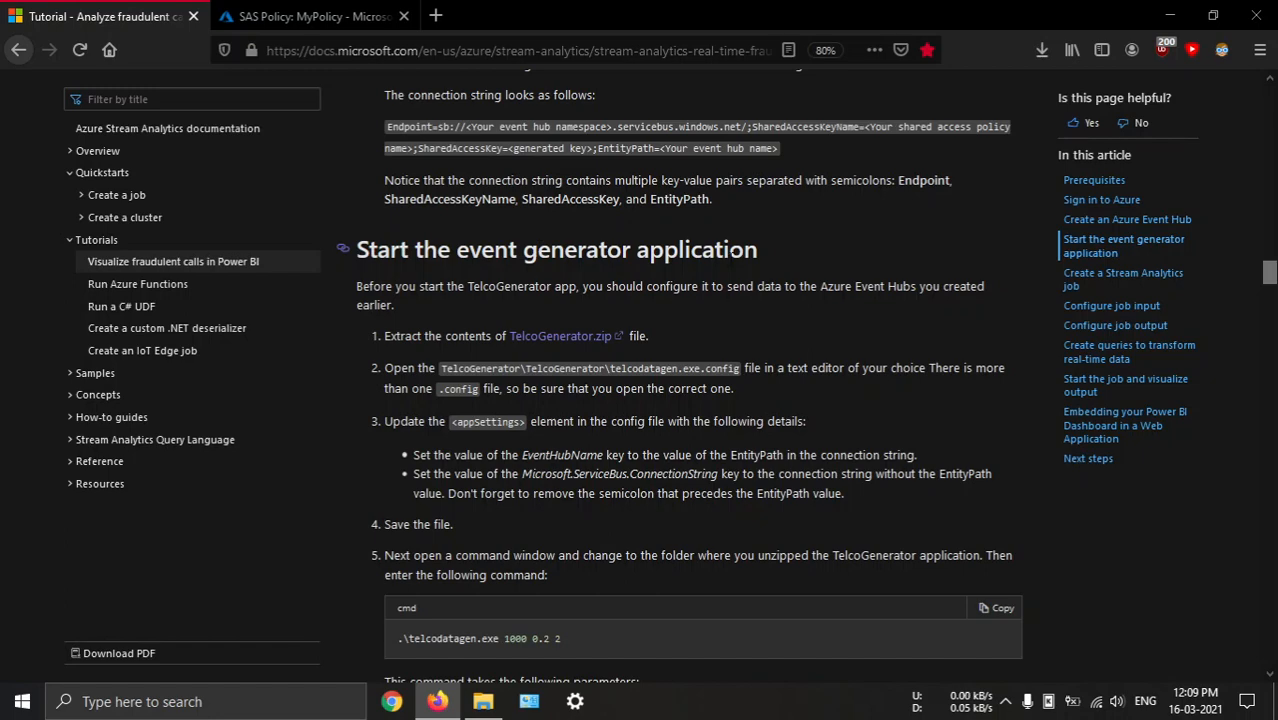
{"action": "scroll", "coordinate": [682, 342], "scroll_direction": "down", "scroll_amount": 1}
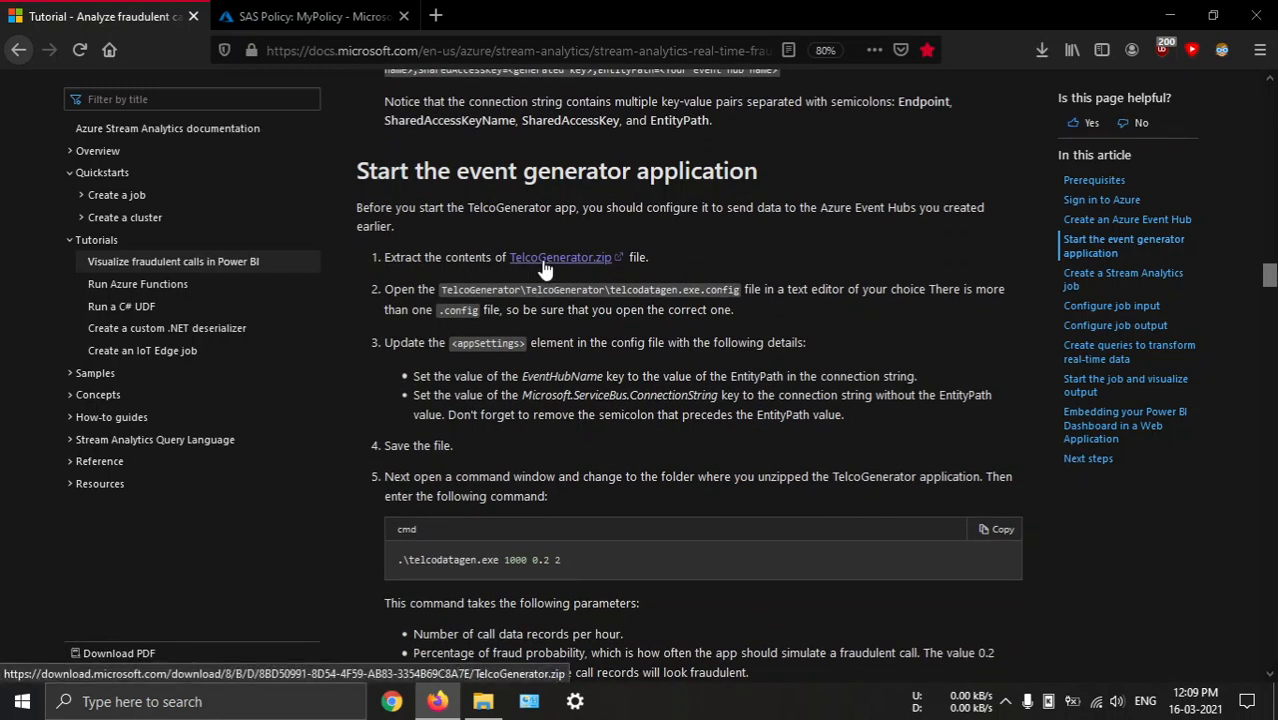
{"action": "left_click", "coordinate": [483, 701]}
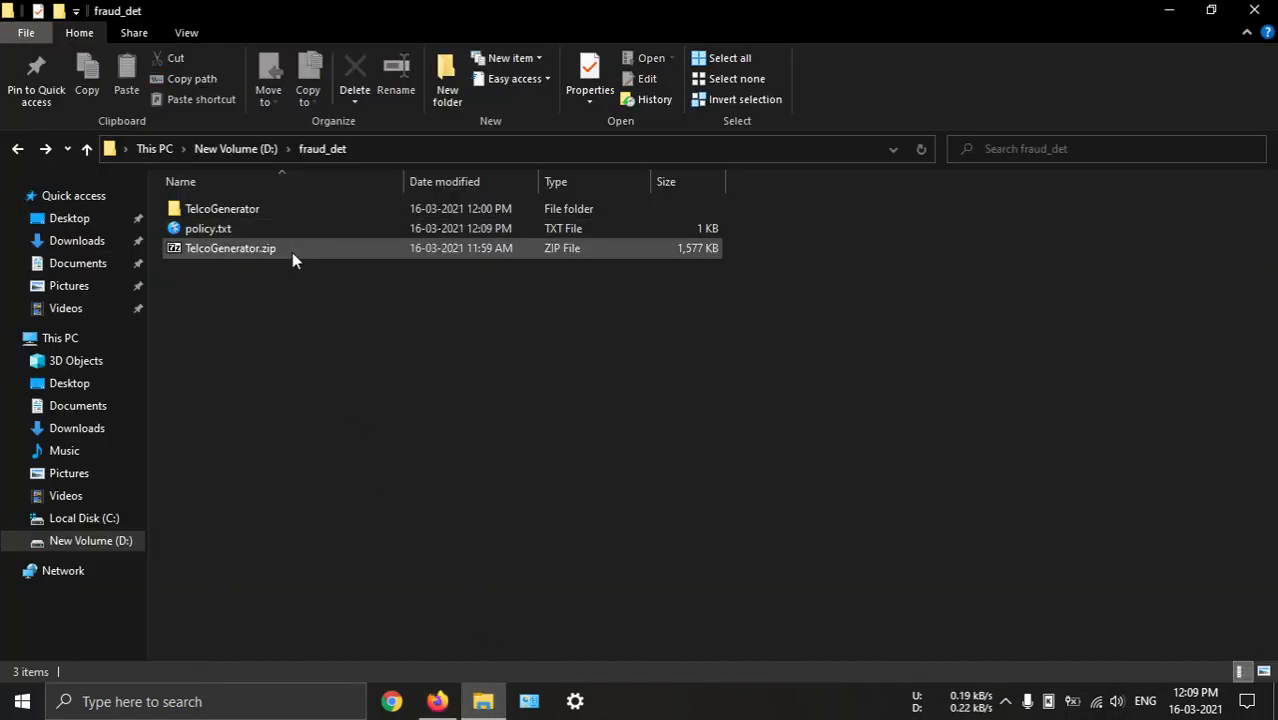
{"action": "double_click", "coordinate": [265, 211]}
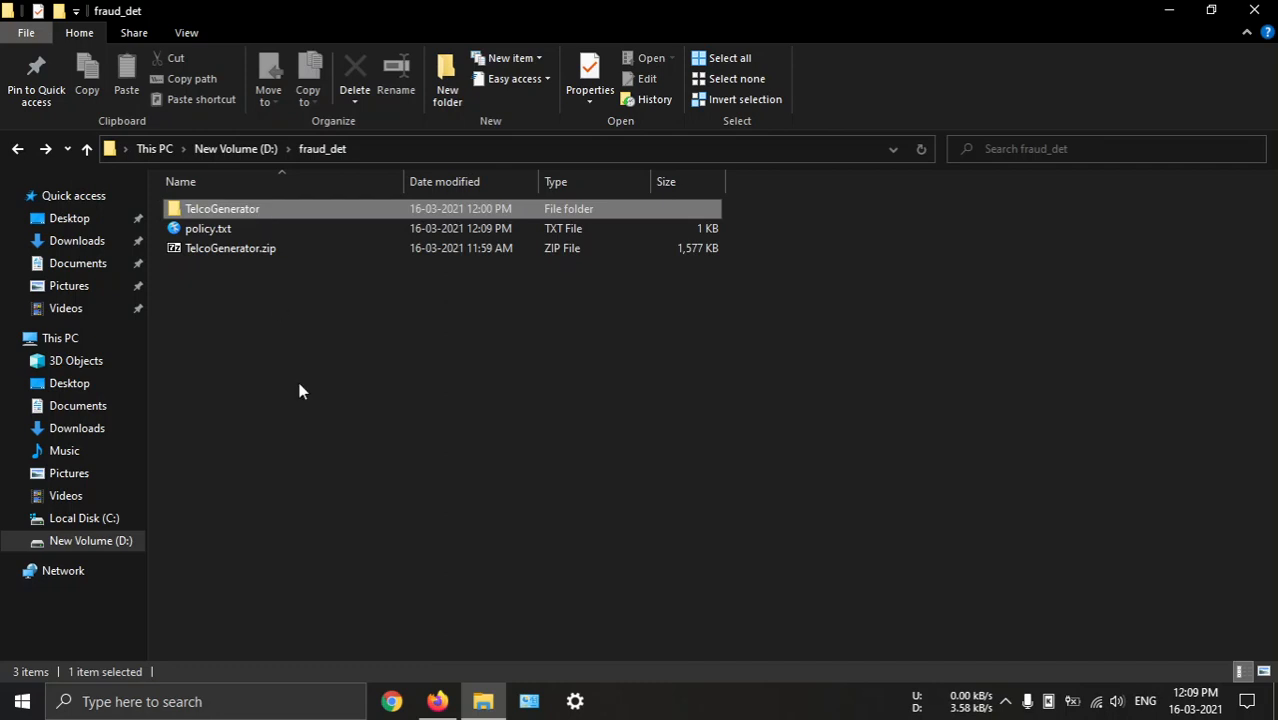
{"action": "right_click", "coordinate": [295, 573]}
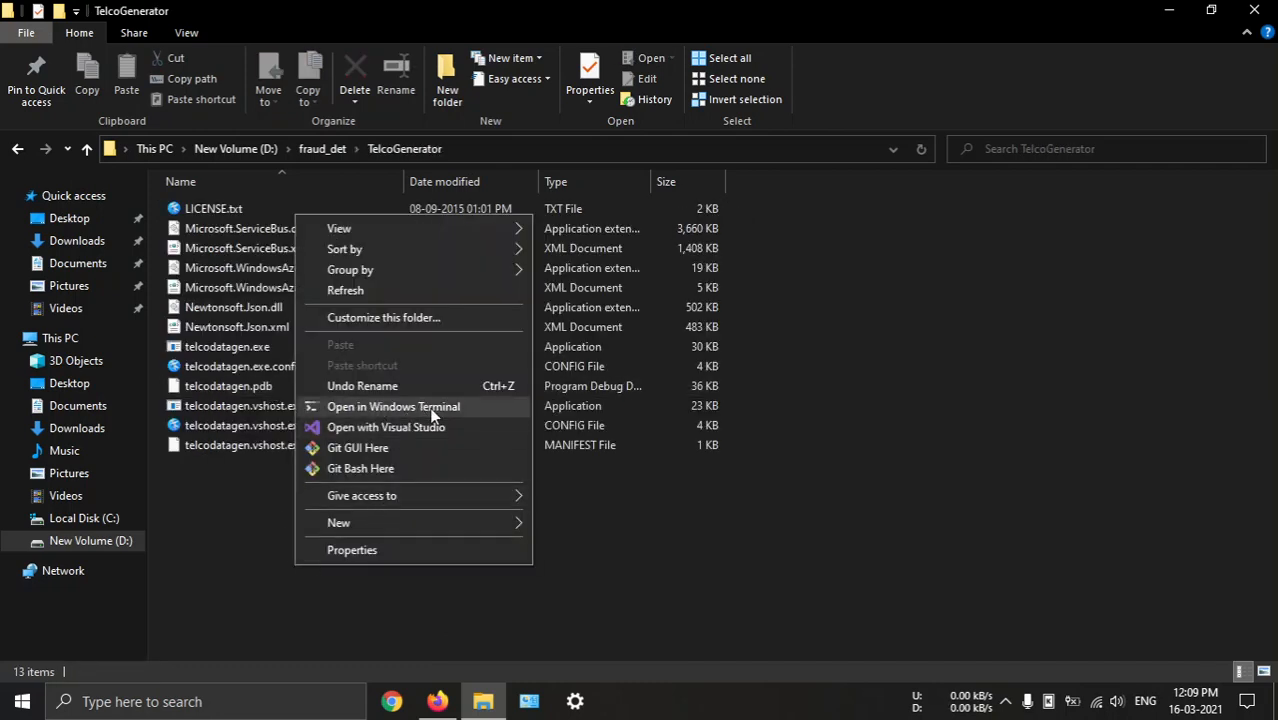
{"action": "left_click", "coordinate": [741, 538]}
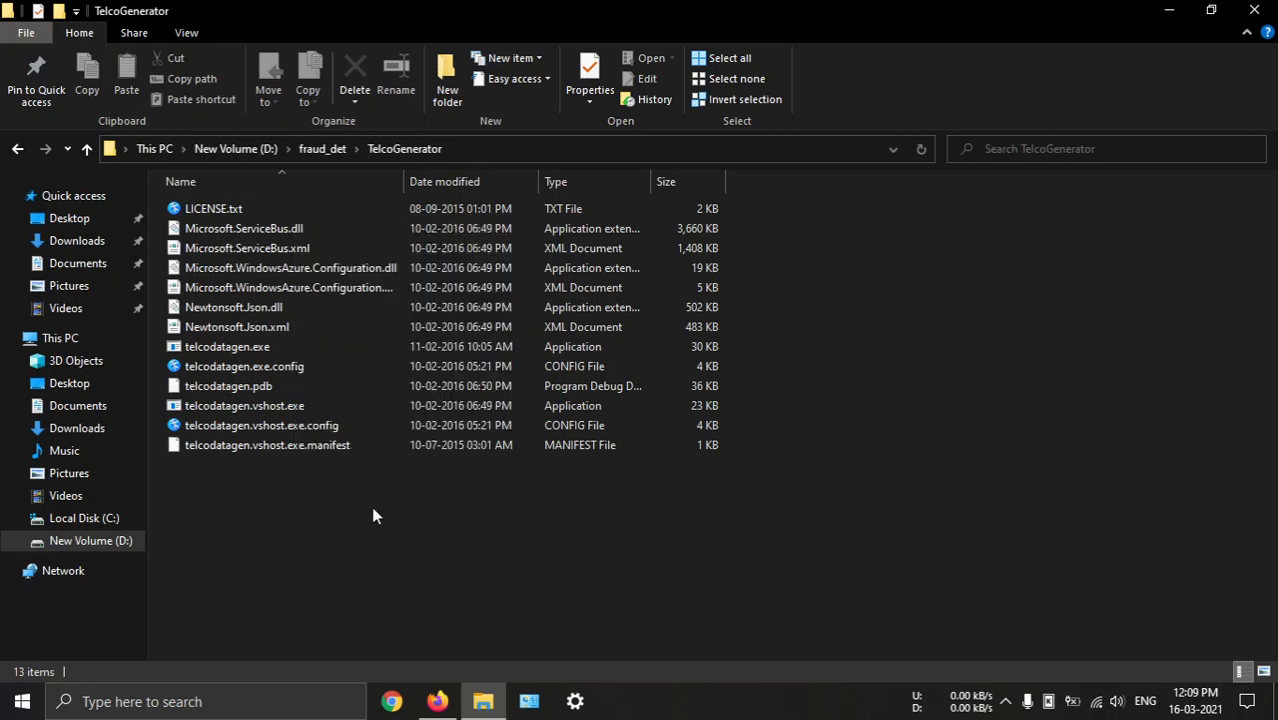
{"action": "right_click", "coordinate": [320, 552]}
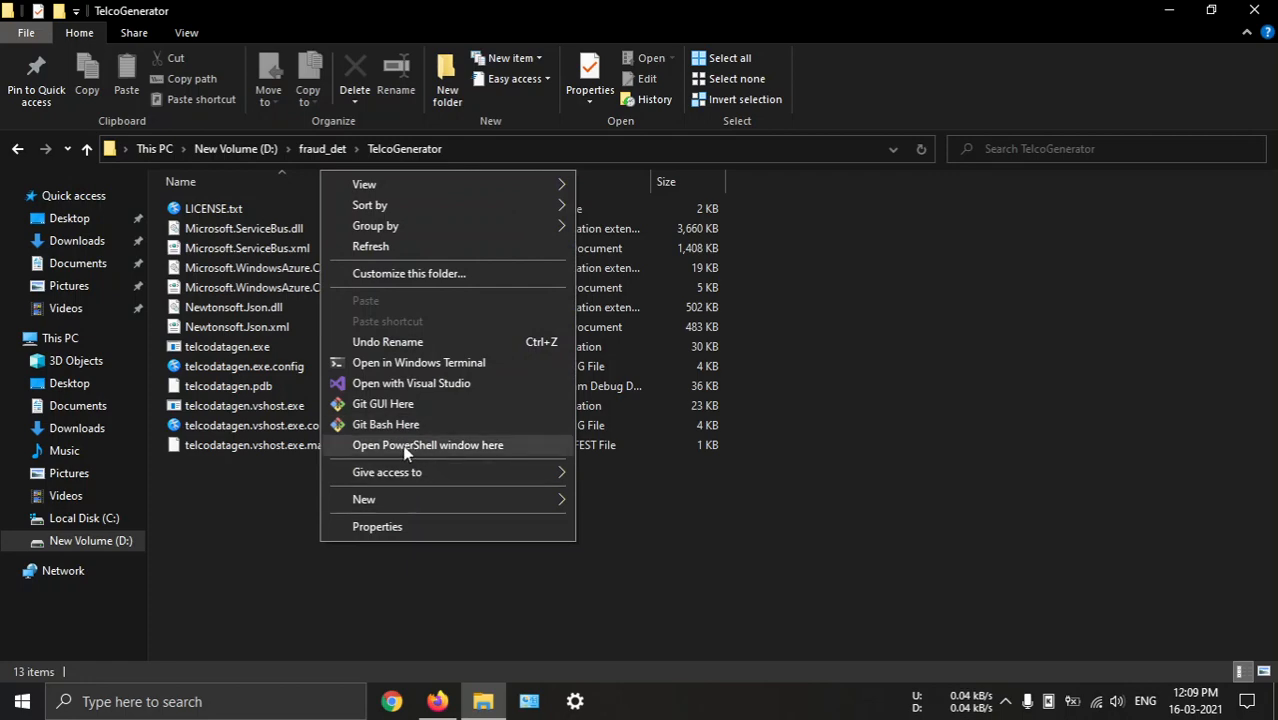
{"action": "left_click", "coordinate": [281, 541]}
Open a Command Prompt window and switch it to the D: drive
{"action": "key", "text": "super"}
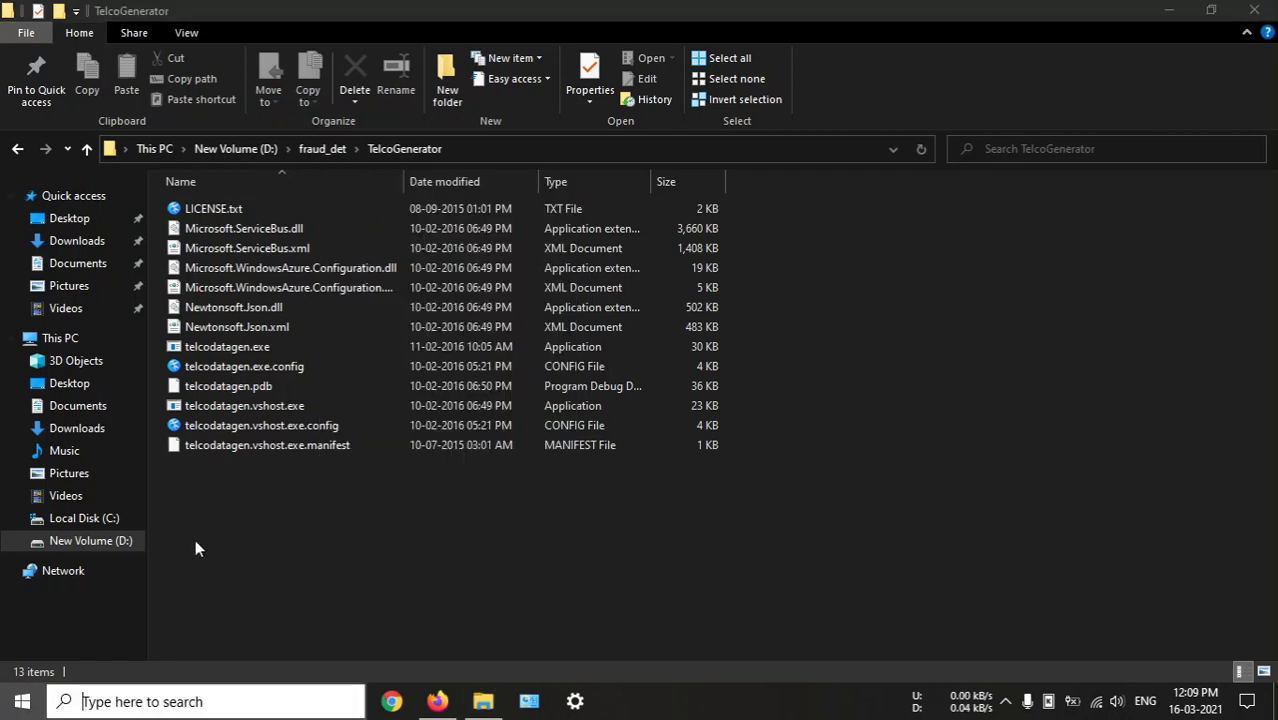
{"action": "type", "text": "cmd"}
{"action": "key", "text": "Return"}
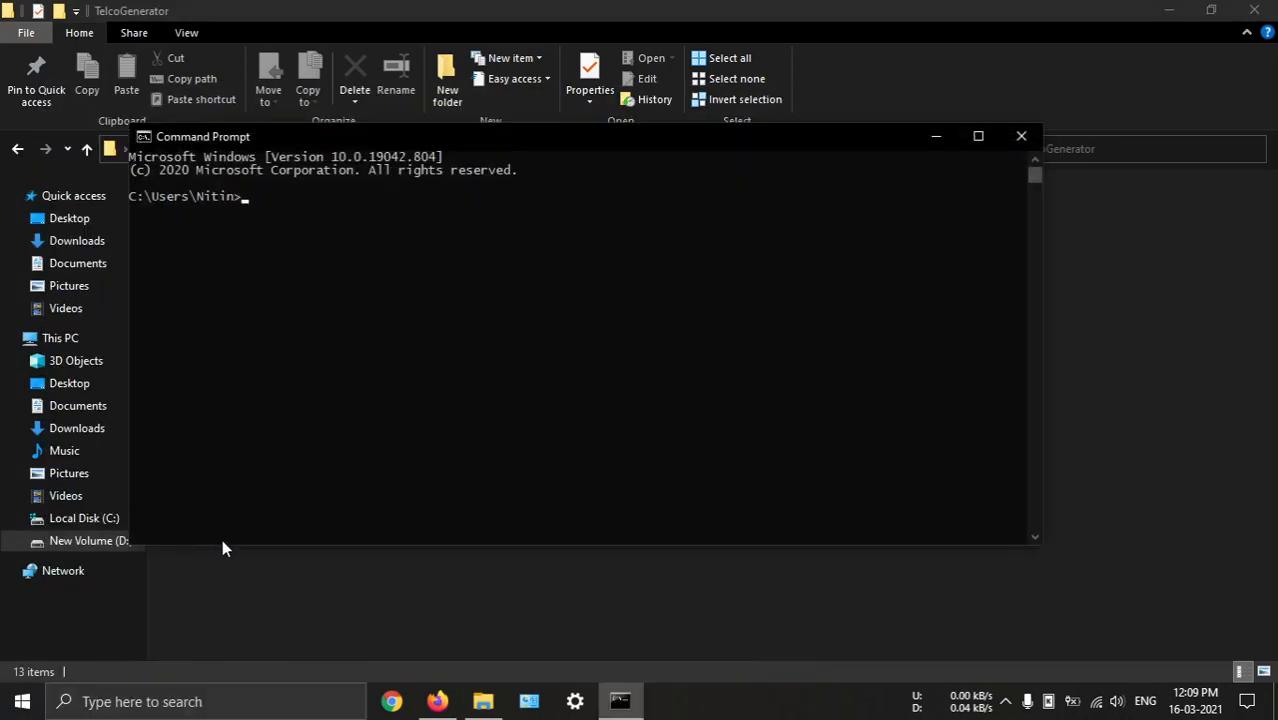
{"action": "type", "text": "d:"}
{"action": "key", "text": "Return"}
Copy the TelcoGenerator folder's path from File Explorer and change the Command Prompt's directory to D:\fraud_det\TelcoGenerator
{"action": "key", "text": "alt+Tab"}
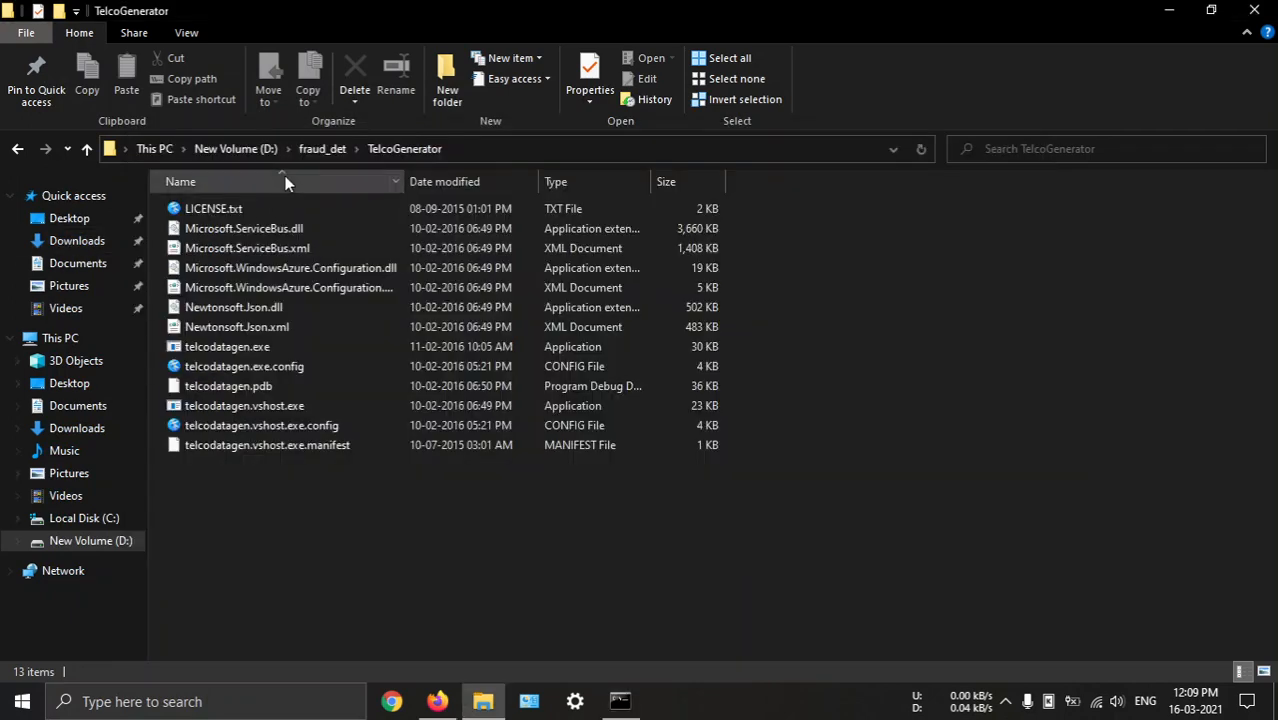
{"action": "left_click", "coordinate": [487, 150]}
{"action": "key", "text": "ctrl+c"}
{"action": "key", "text": "alt+Tab"}
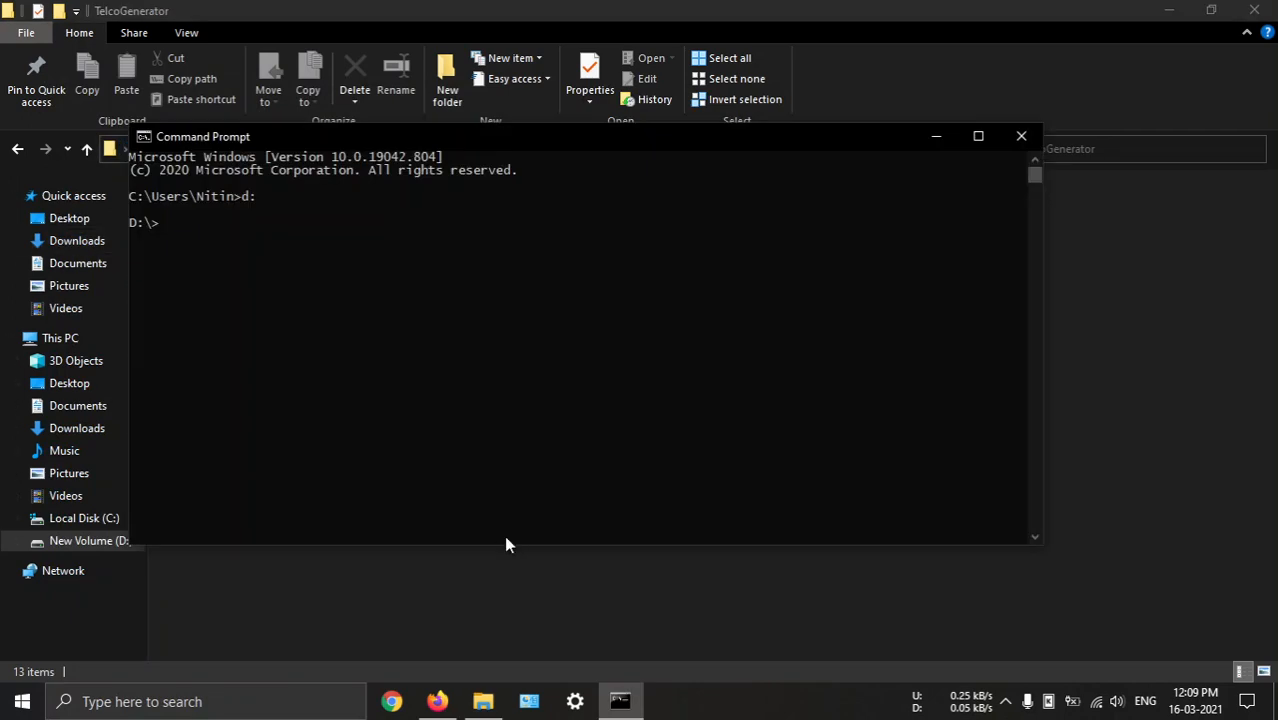
{"action": "type", "text": "cd"}
{"action": "key", "text": "ctrl+v"}
{"action": "key", "text": "Return"}
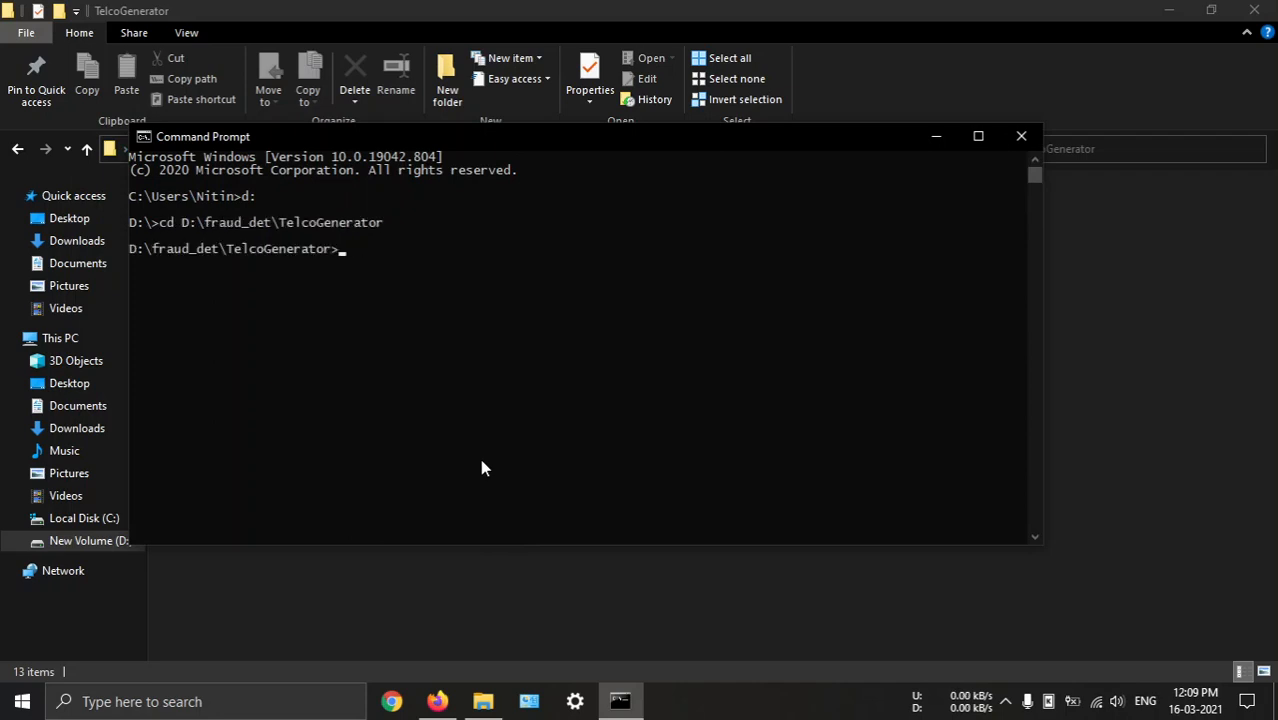
Return to the TelcoGenerator folder in File Explorer and open telcodatagen.exe.config for editing in Kate
{"action": "key", "text": "alt+Tab"}
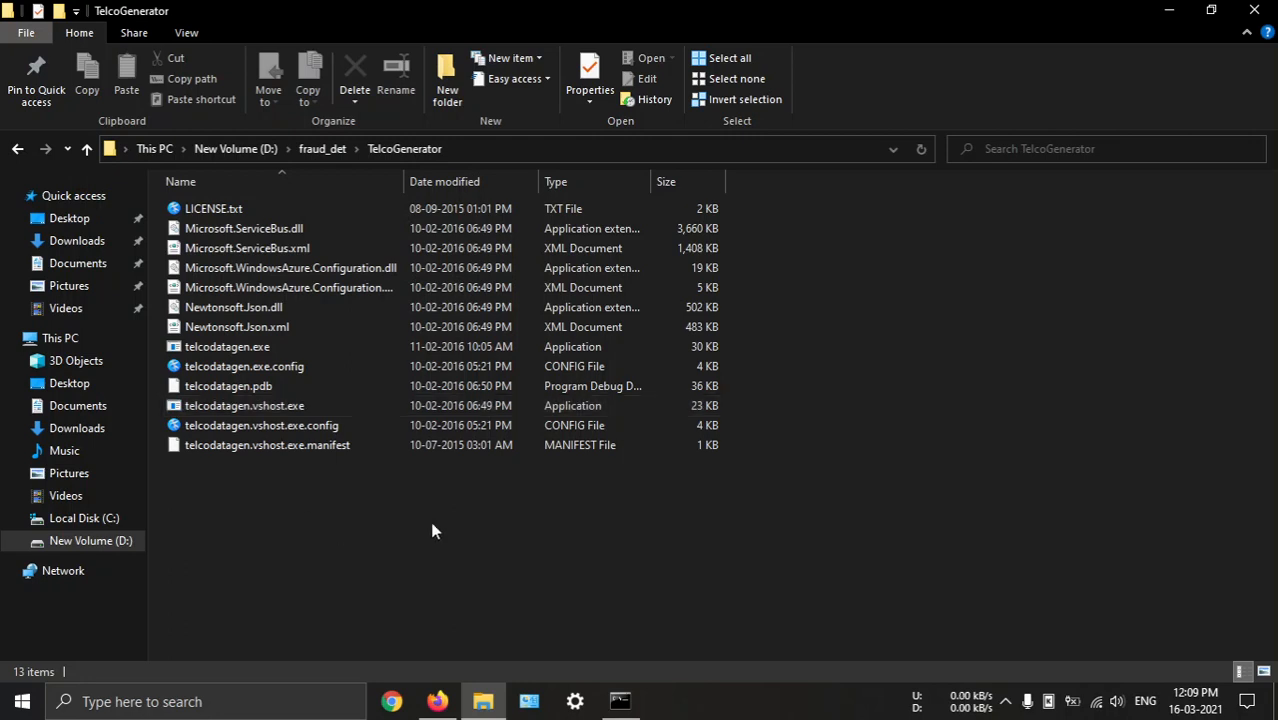
{"action": "left_click", "coordinate": [246, 373]}
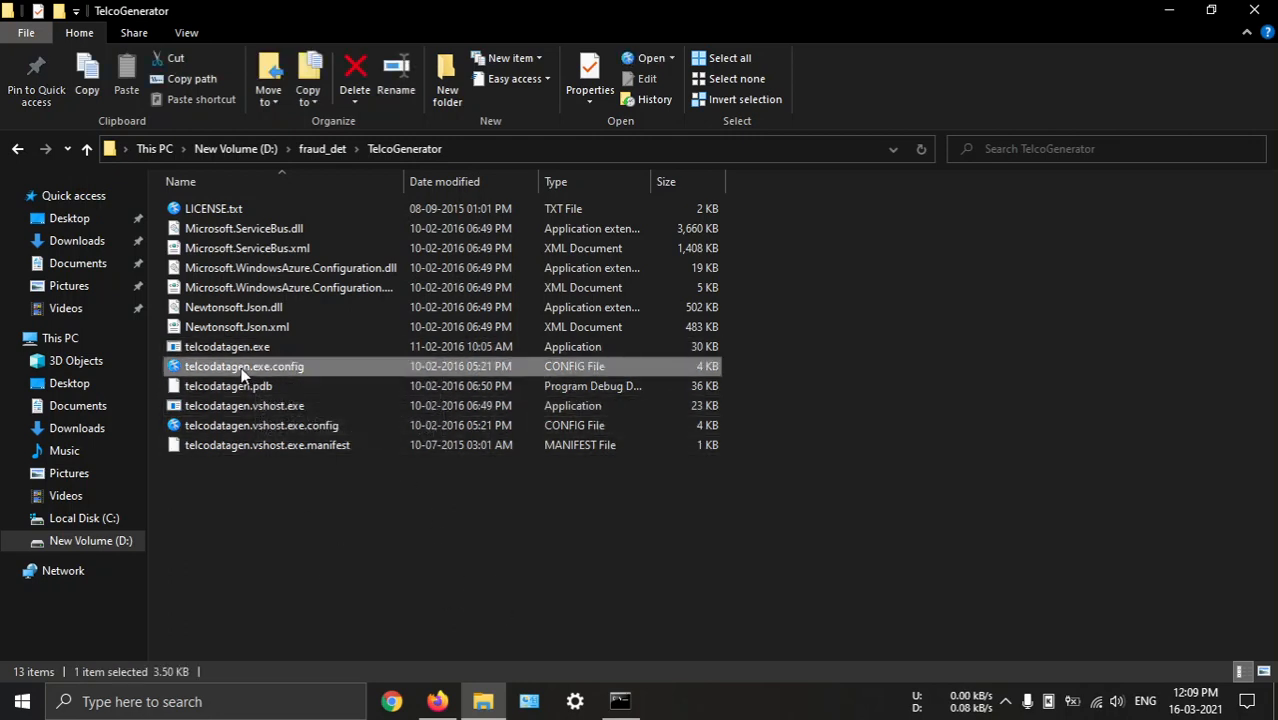
{"action": "left_click", "coordinate": [322, 148]}
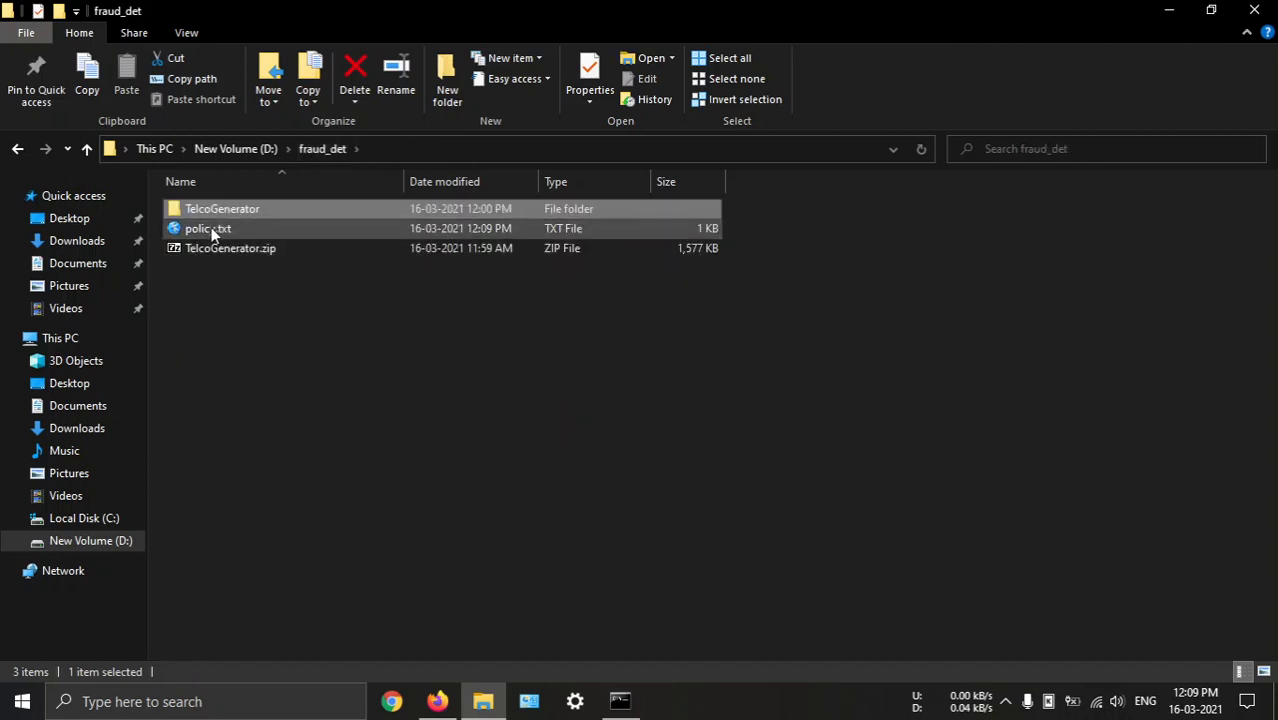
{"action": "double_click", "coordinate": [226, 209]}
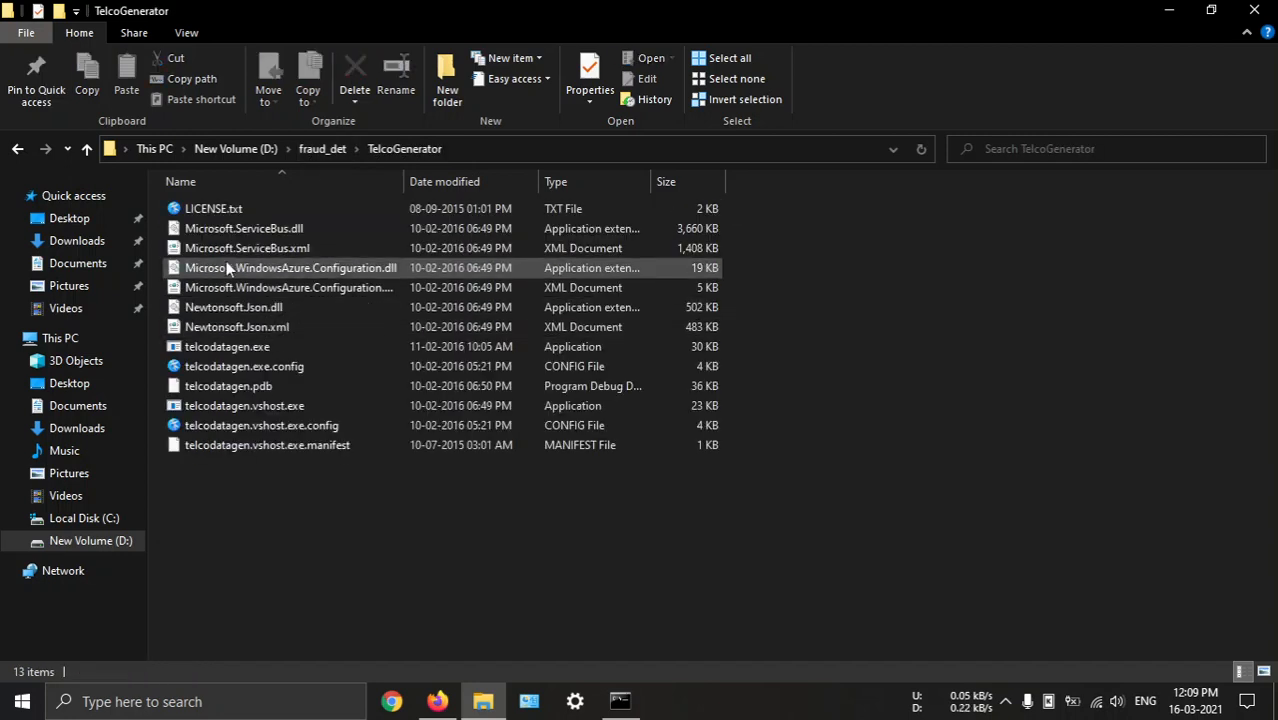
{"action": "right_click", "coordinate": [242, 372]}
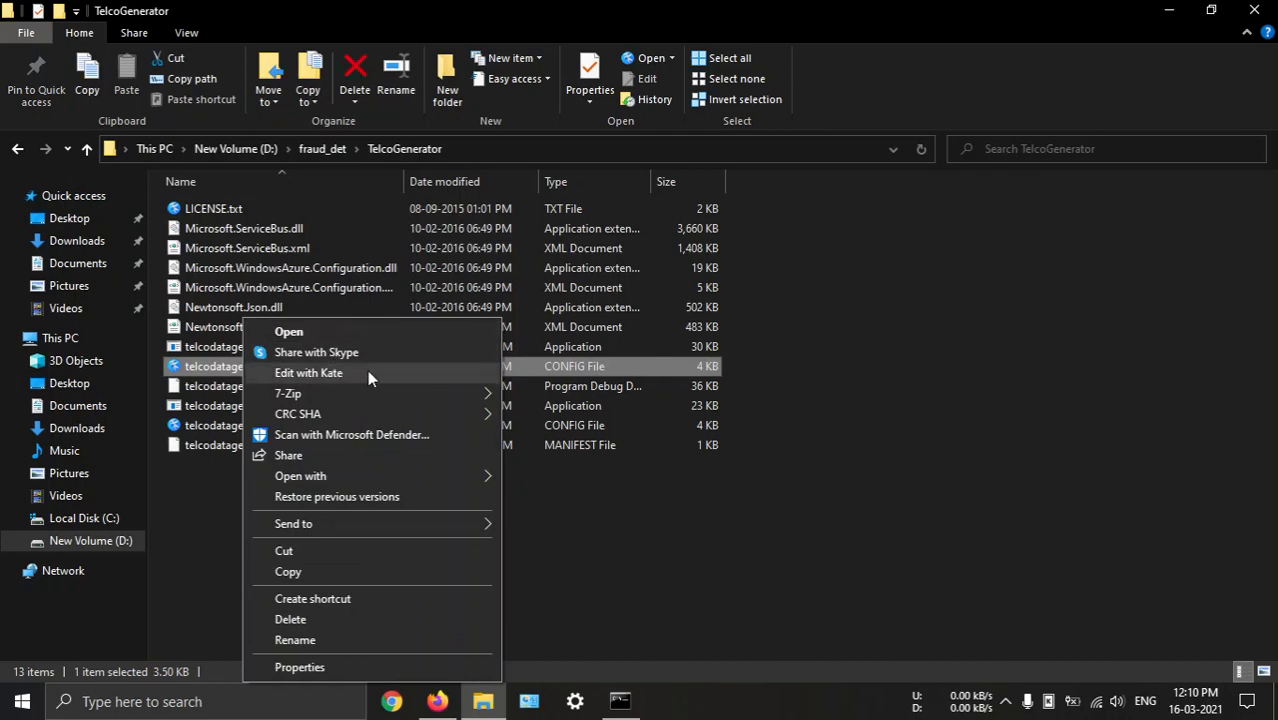
{"action": "left_click", "coordinate": [342, 379]}
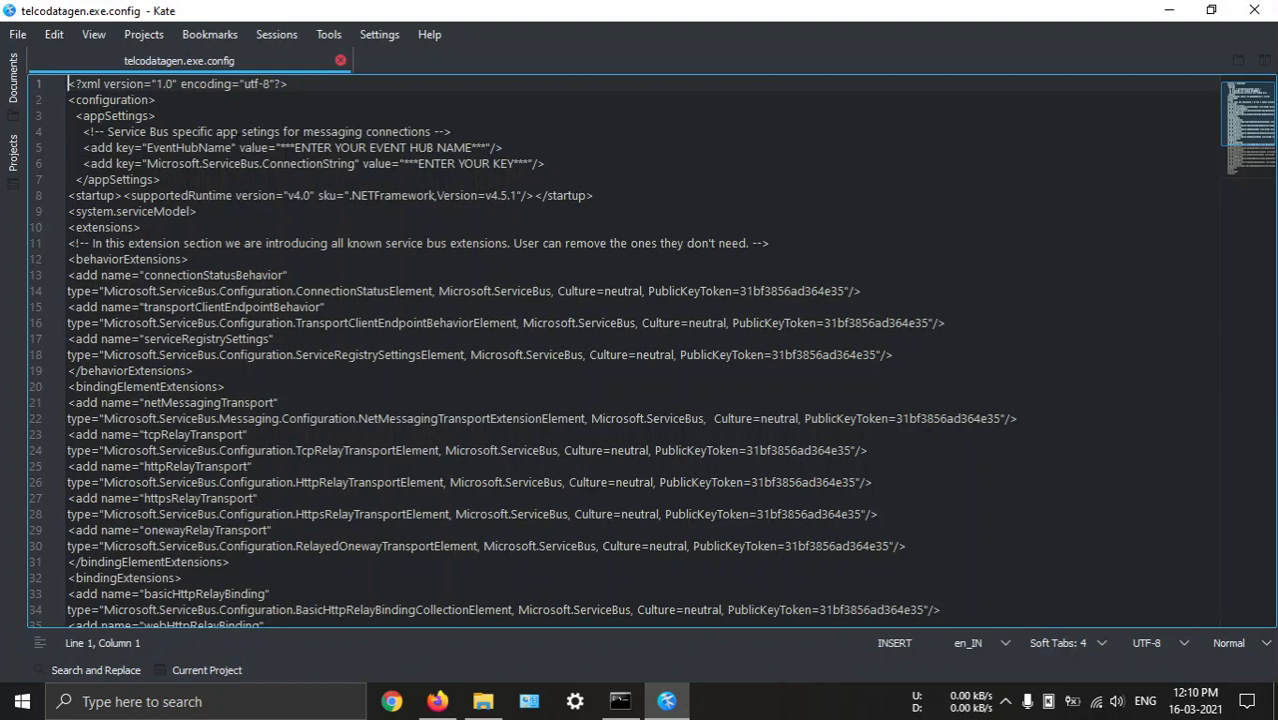
Check the event hub's name in the Azure portal and set the EventHubName value in telcodatagen.exe.config to myeventhub
{"action": "left_click_drag", "start_coordinate": [83, 147], "coordinate": [600, 162]}
{"action": "left_click", "coordinate": [324, 147]}
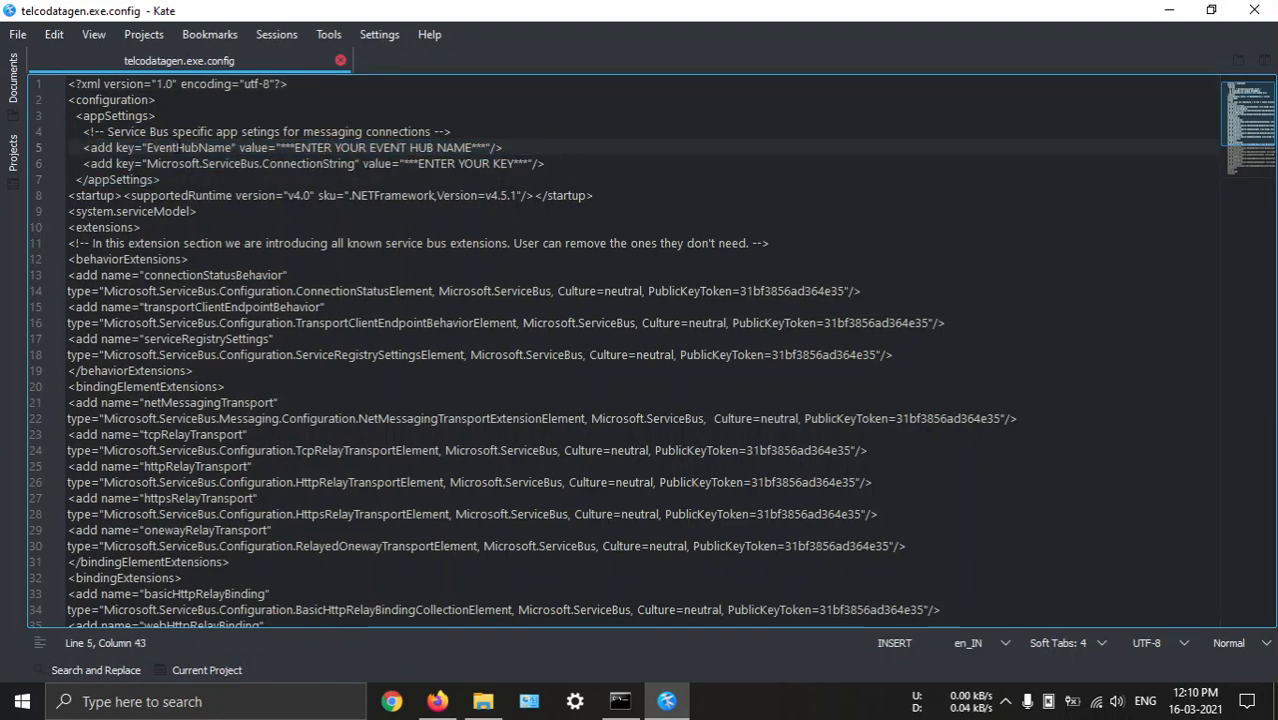
{"action": "left_click_drag", "start_coordinate": [280, 147], "coordinate": [483, 147]}
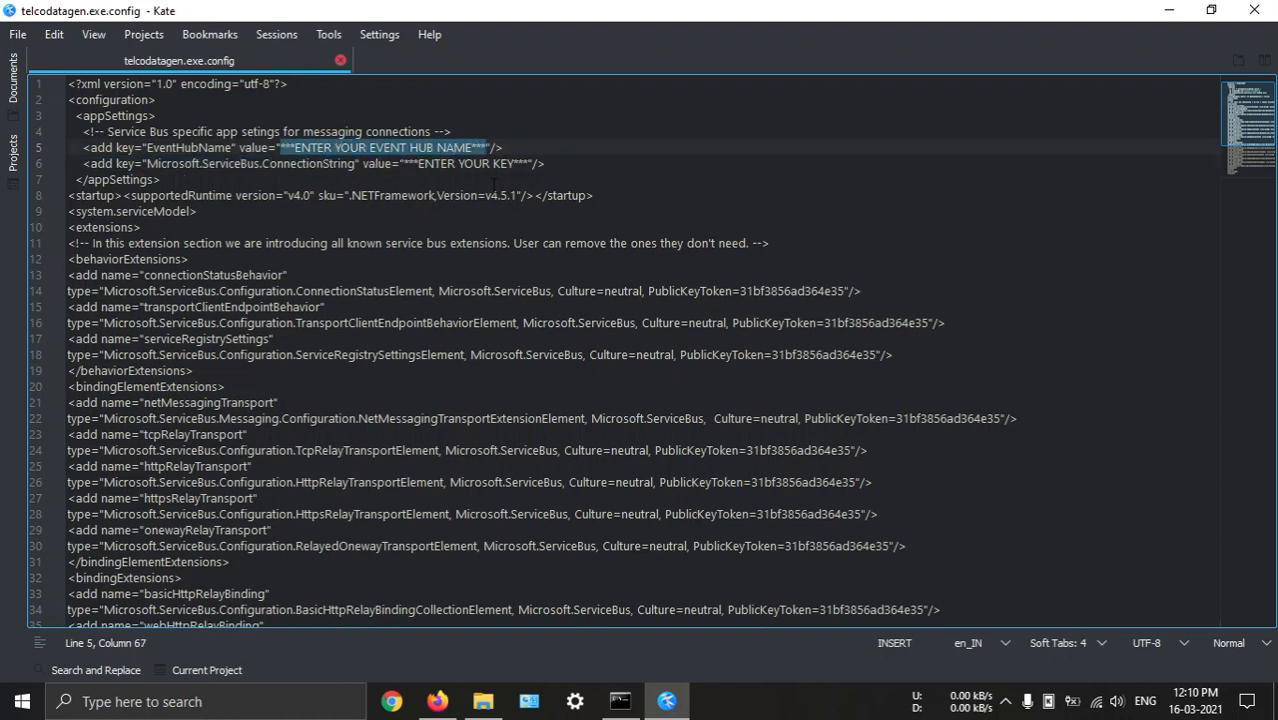
{"action": "type", "text": "X"}
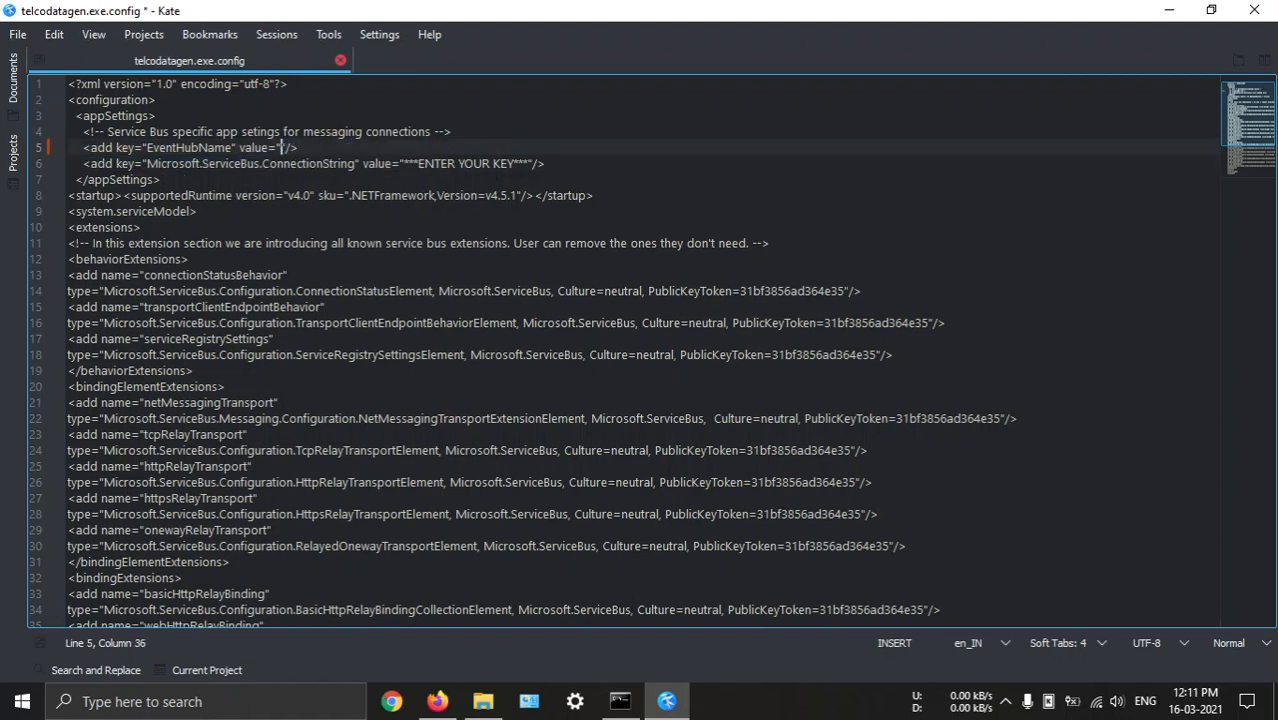
{"action": "left_click", "coordinate": [1012, 702]}
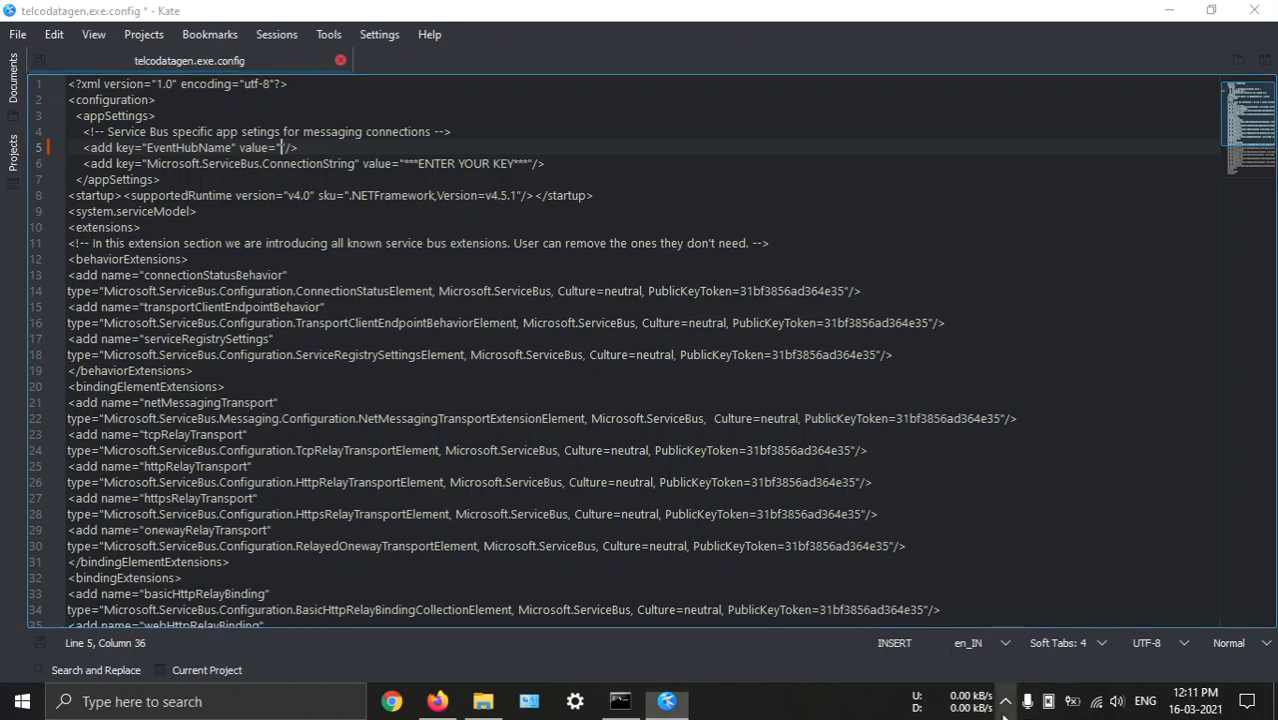
{"action": "left_click", "coordinate": [499, 371]}
{"action": "left_click", "coordinate": [280, 147]}
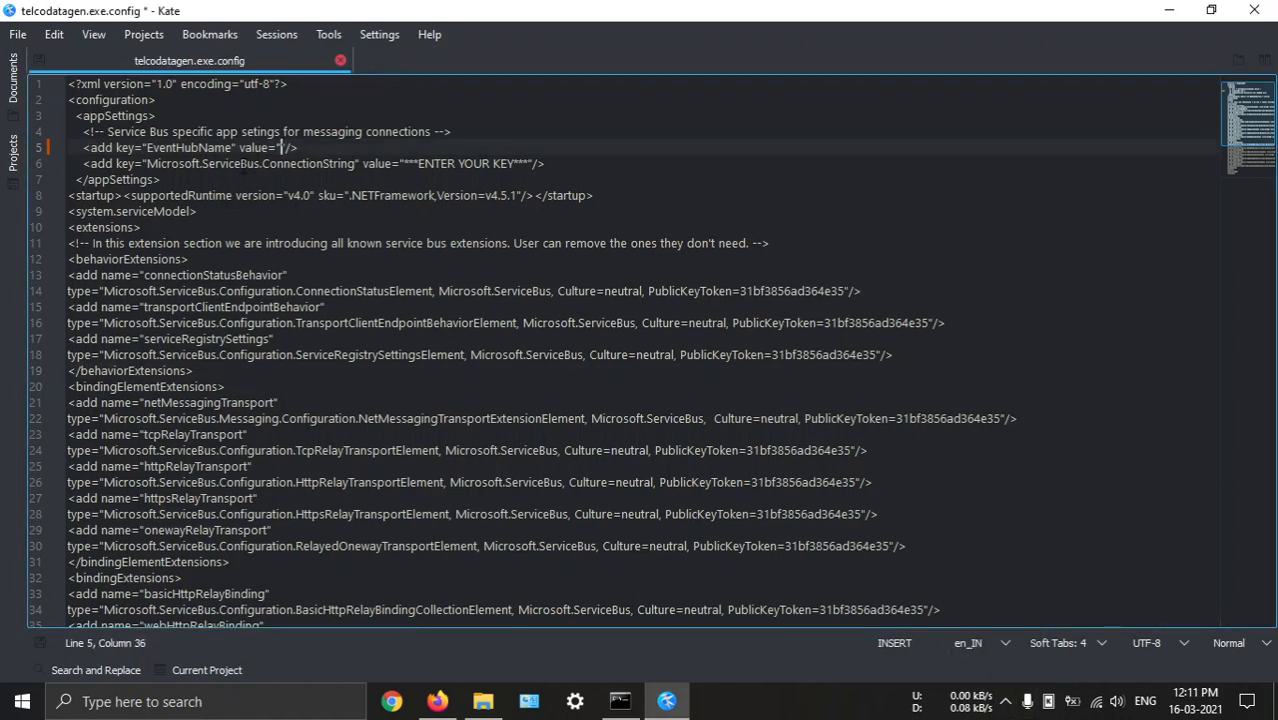
{"action": "mouse_move", "coordinate": [447, 706]}
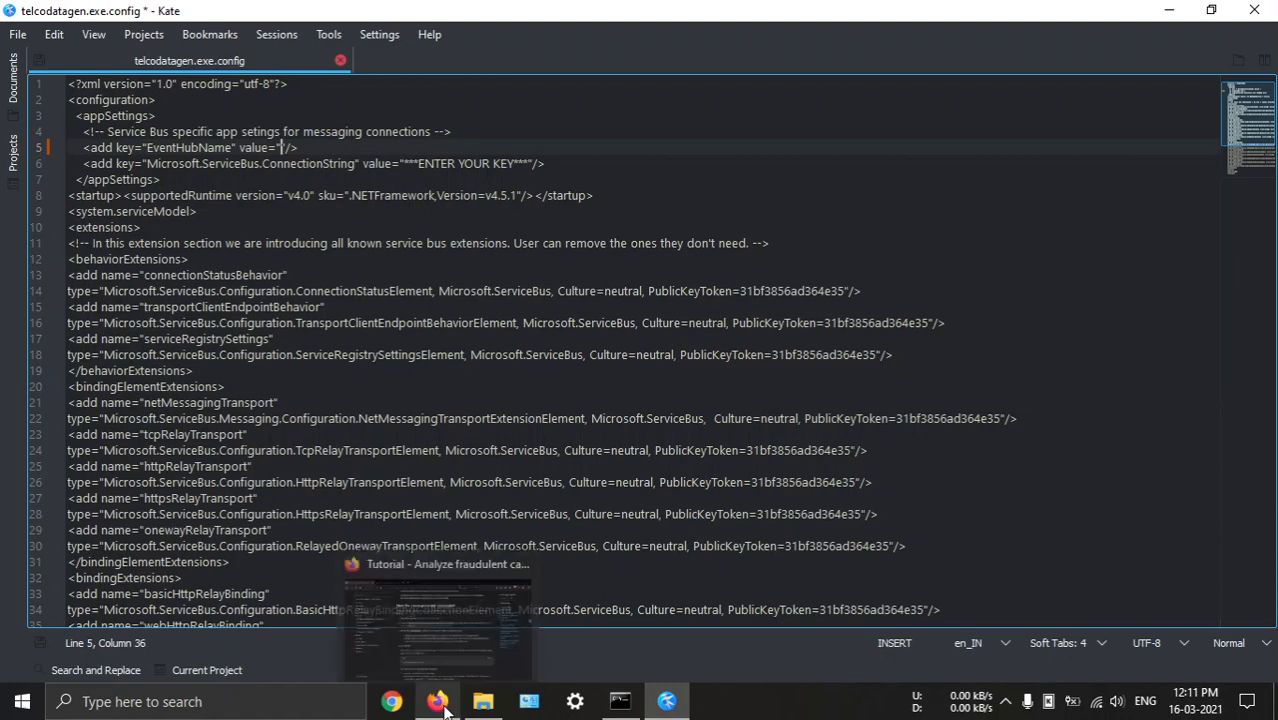
{"action": "left_click", "coordinate": [428, 590]}
{"action": "left_click", "coordinate": [310, 16]}
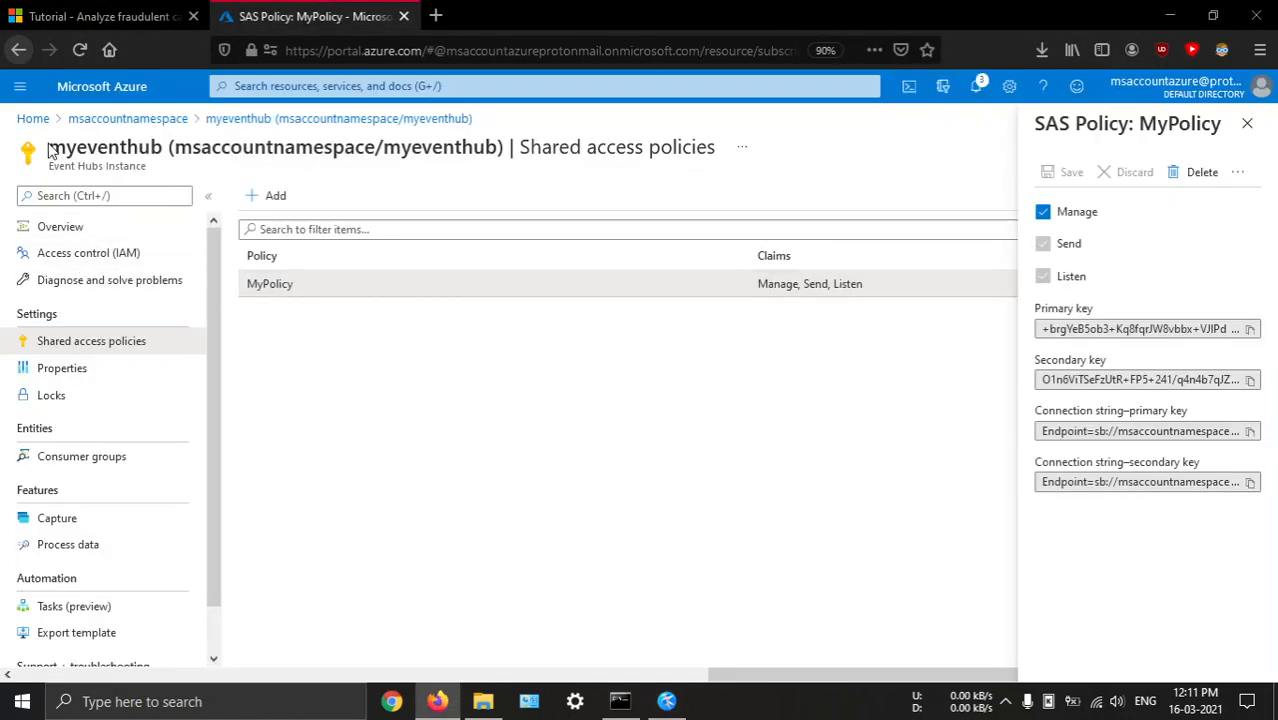
{"action": "key", "text": "alt+Tab"}
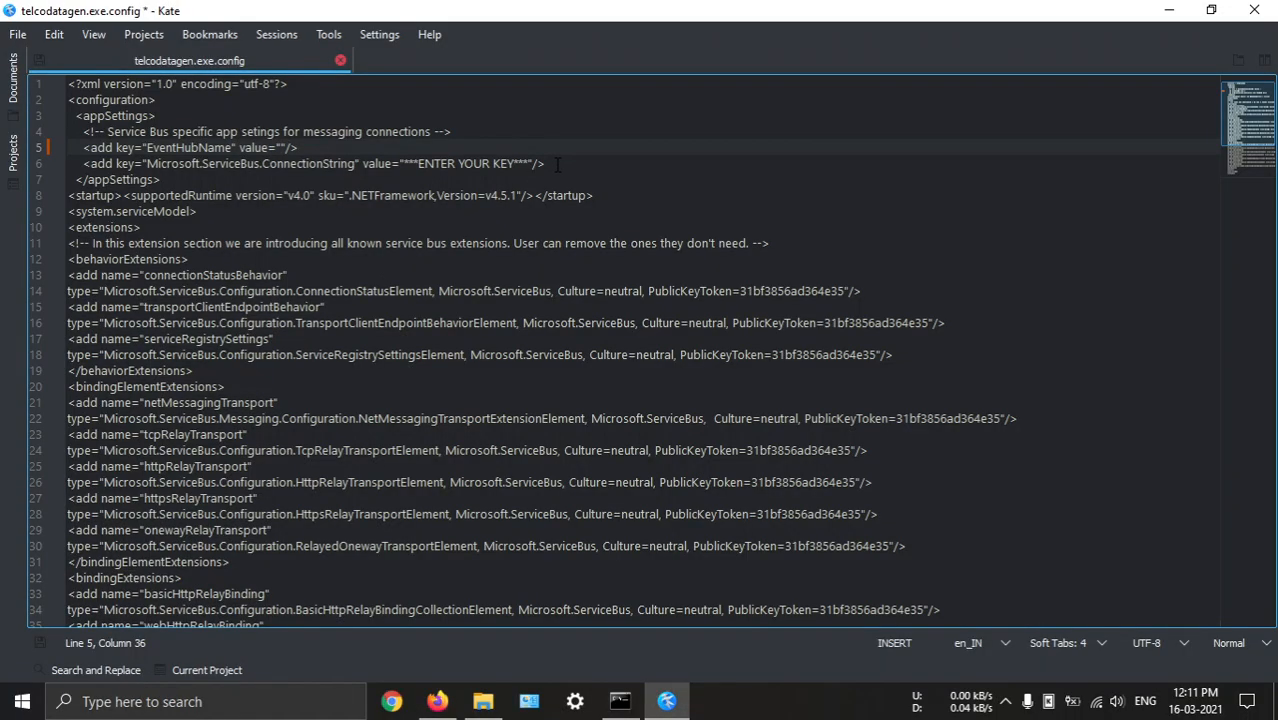
{"action": "type", "text": "myeventhub"}
Replace the Microsoft.ServiceBus.ConnectionString placeholder in telcodatagen.exe.config with the connection string copied from policy.txt in the fraud_det folder
{"action": "left_click_drag", "start_coordinate": [403, 163], "coordinate": [529, 163]}
{"action": "key", "text": "BackSpace"}
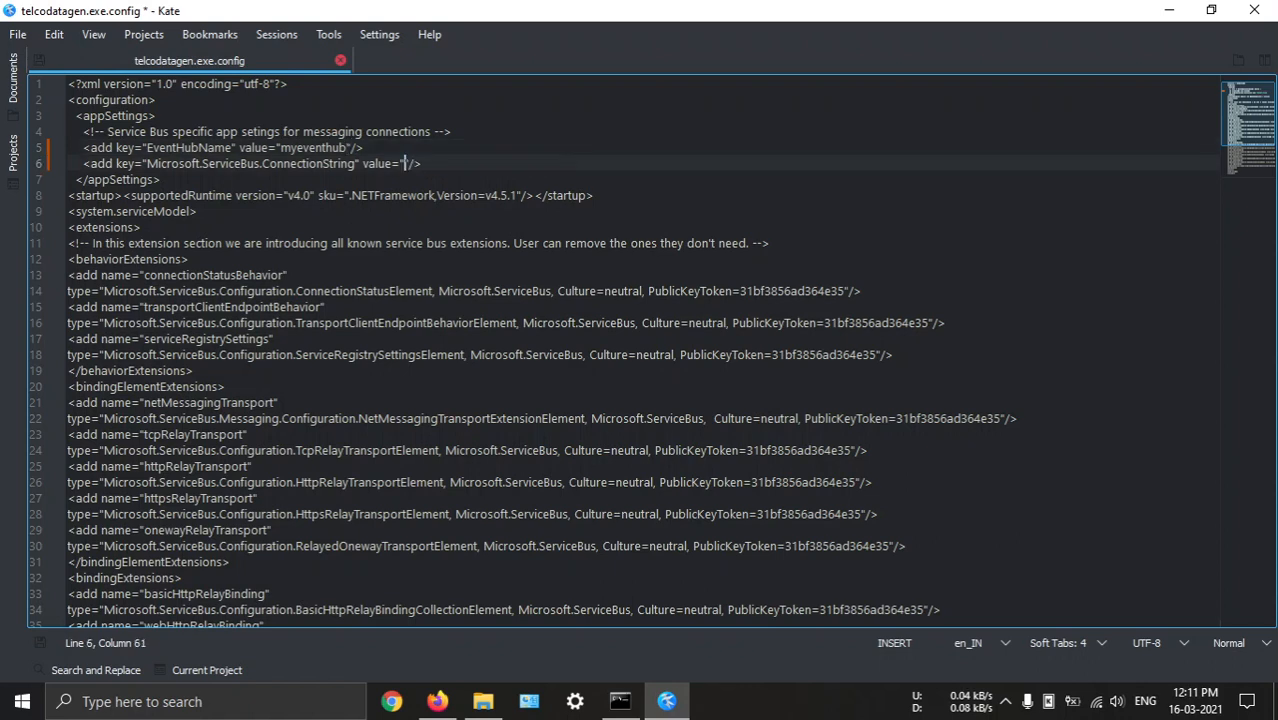
{"action": "left_click", "coordinate": [666, 701]}
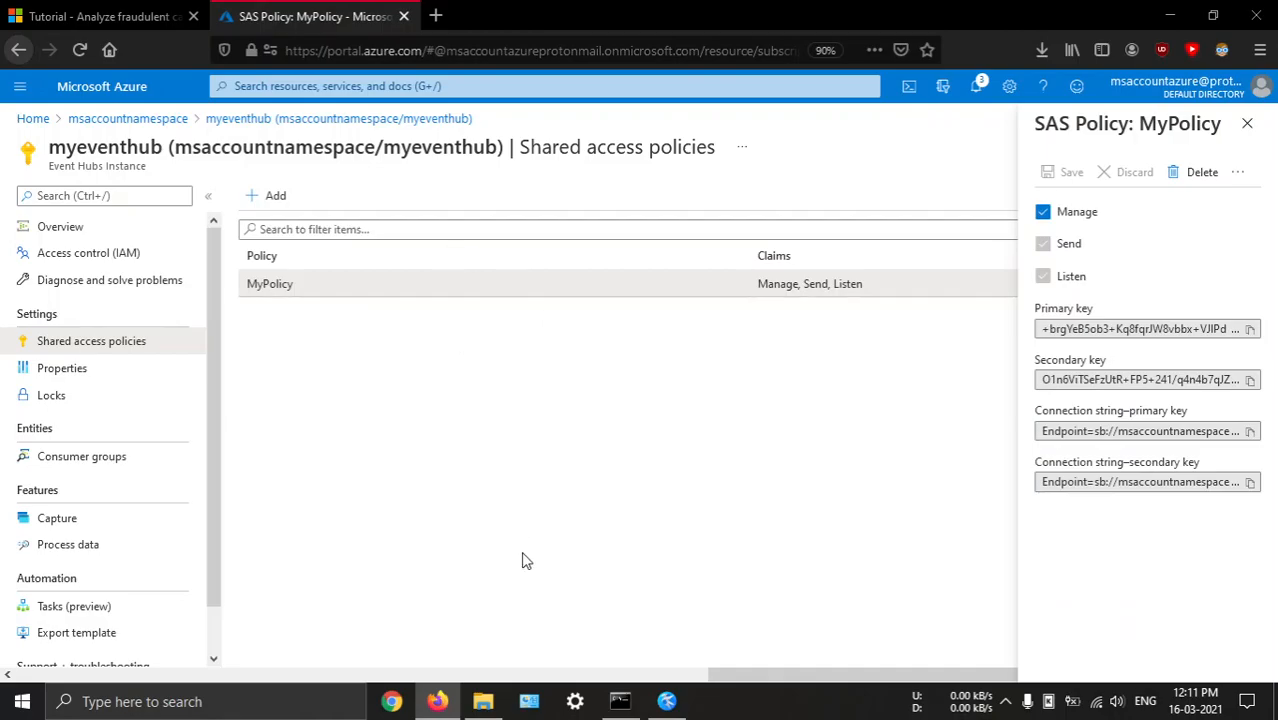
{"action": "left_click", "coordinate": [483, 701]}
{"action": "key", "text": "BackSpace"}
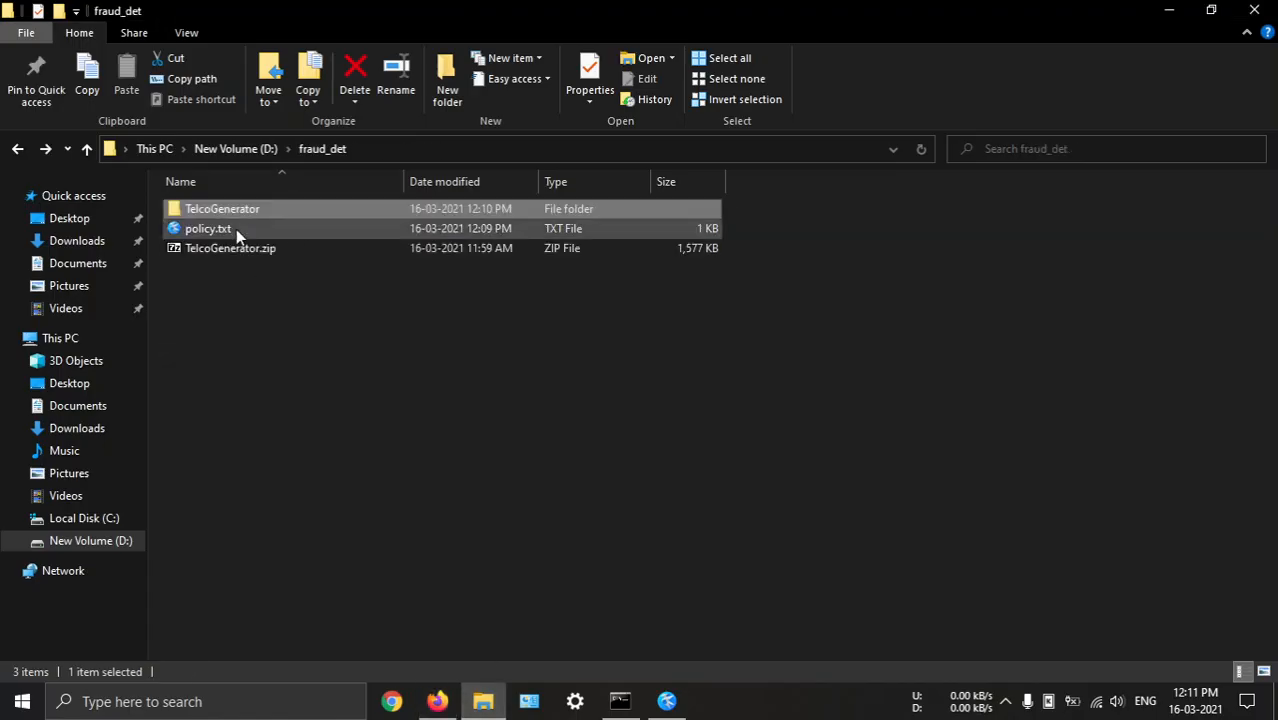
{"action": "double_click", "coordinate": [236, 229]}
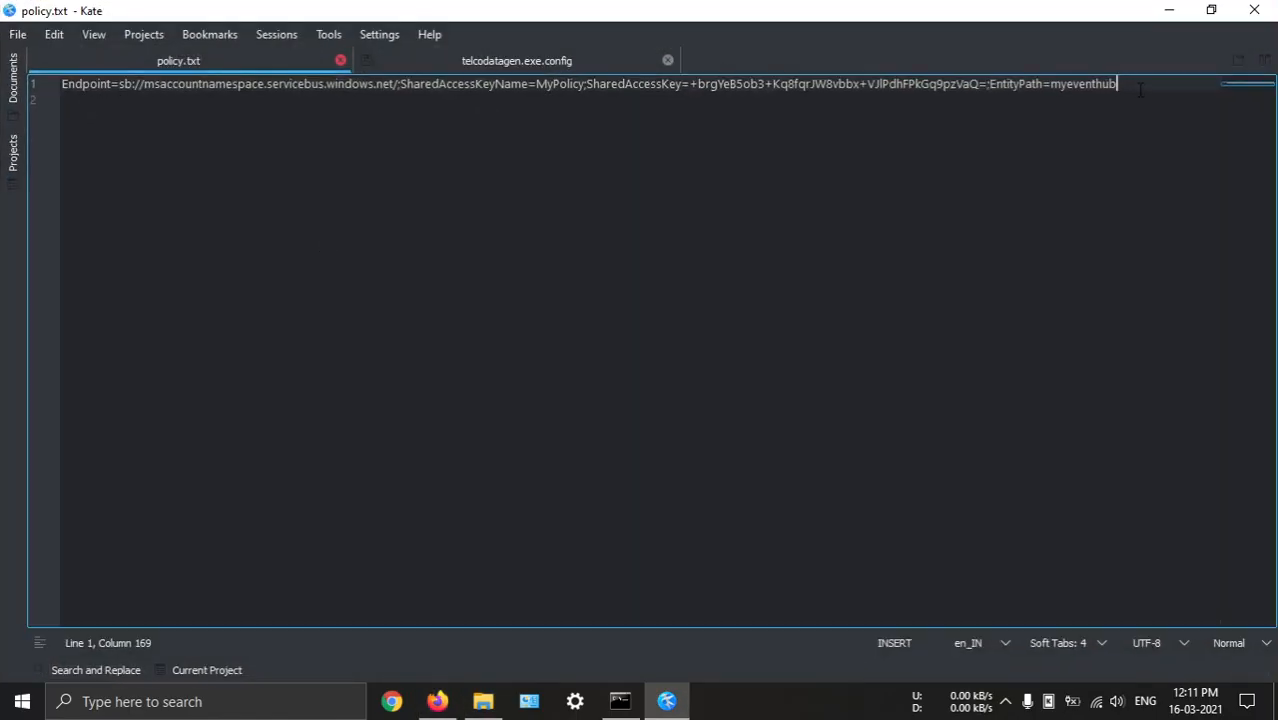
{"action": "left_click_drag", "start_coordinate": [1140, 90], "coordinate": [32, 80]}
{"action": "key", "text": "ctrl+c"}
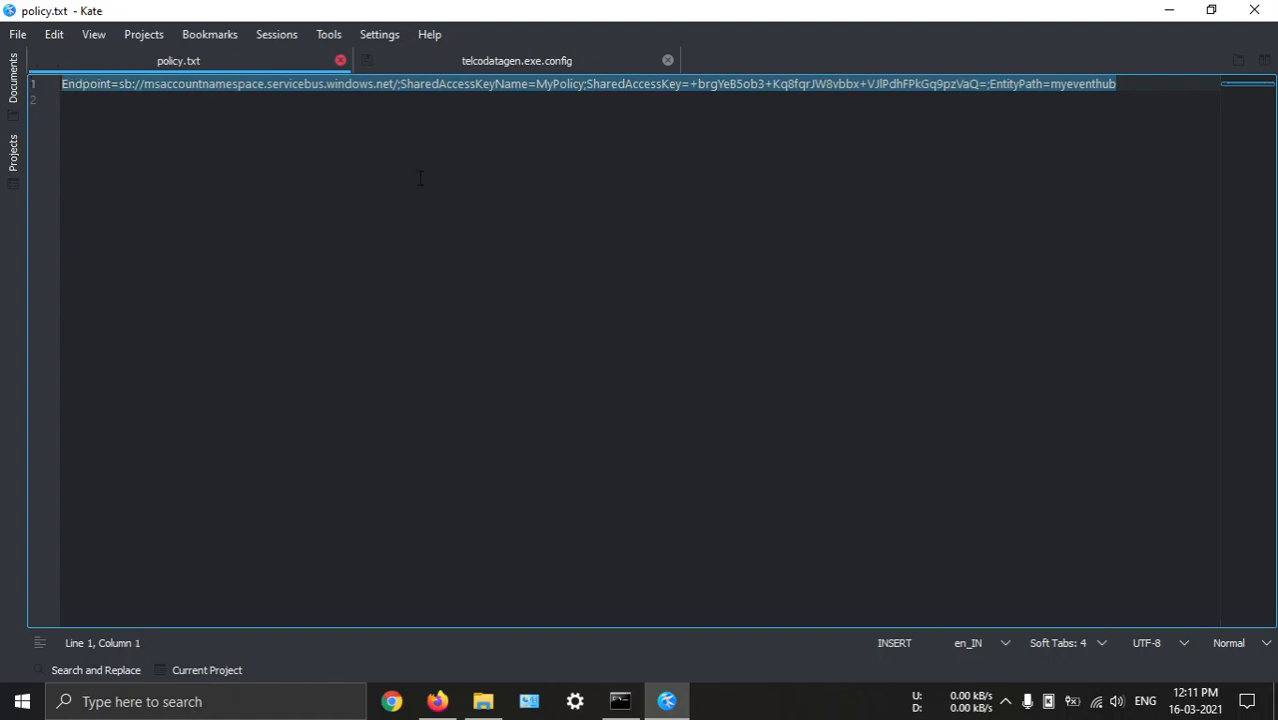
{"action": "left_click", "coordinate": [712, 178]}
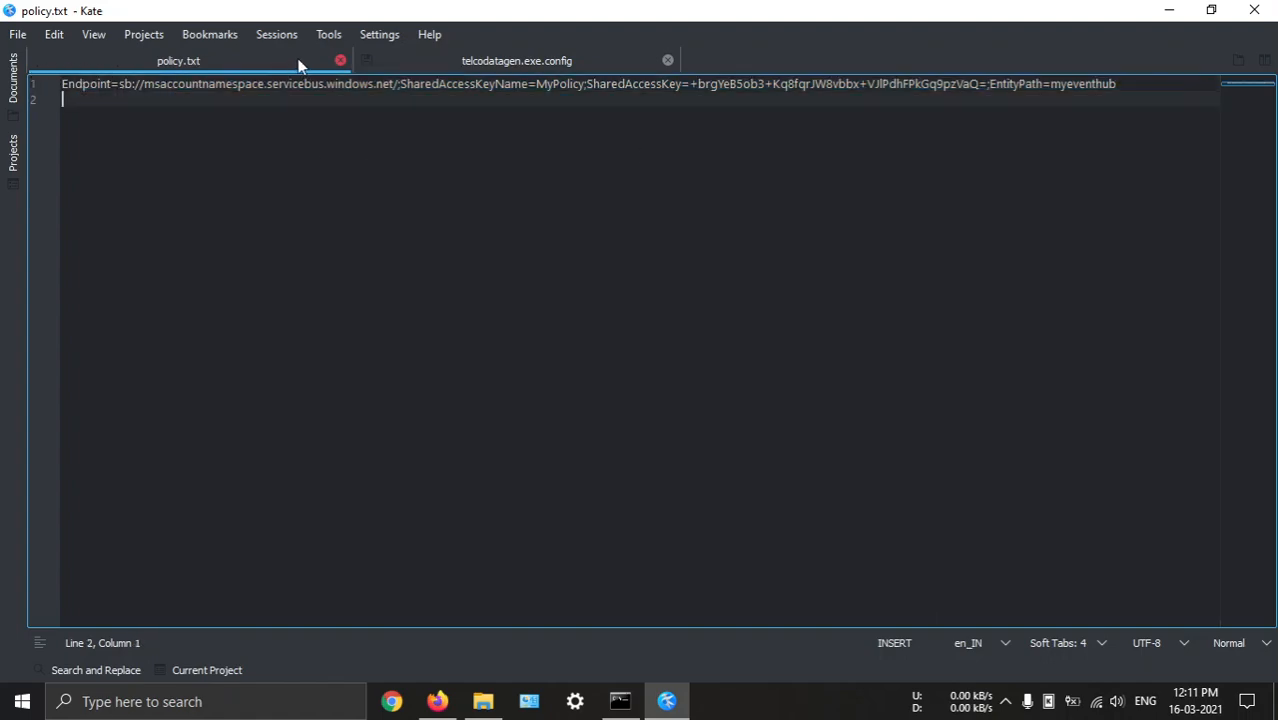
{"action": "left_click", "coordinate": [438, 61]}
{"action": "key", "text": "ctrl+v"}
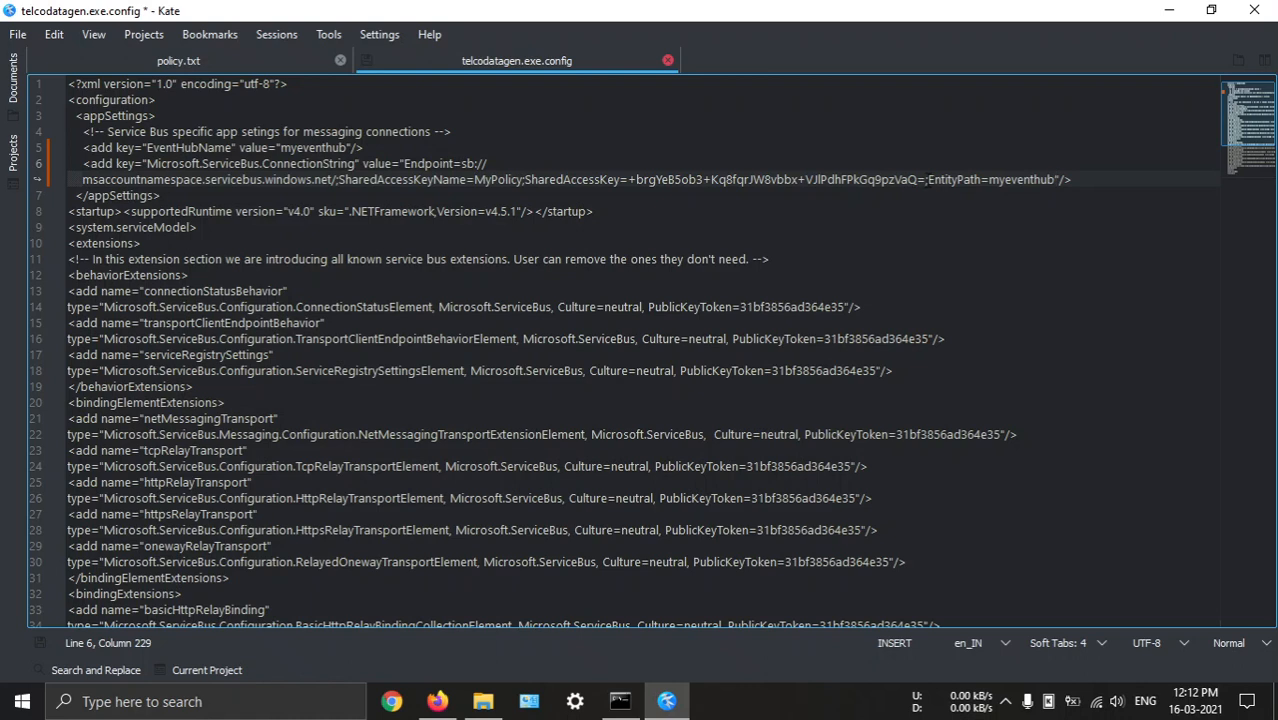
Remove the EntityPath part and its preceding semicolon from the connection string, then save the config file and close Kate
{"action": "left_click", "coordinate": [926, 181], "text": "shift"}
{"action": "key", "text": "Delete"}
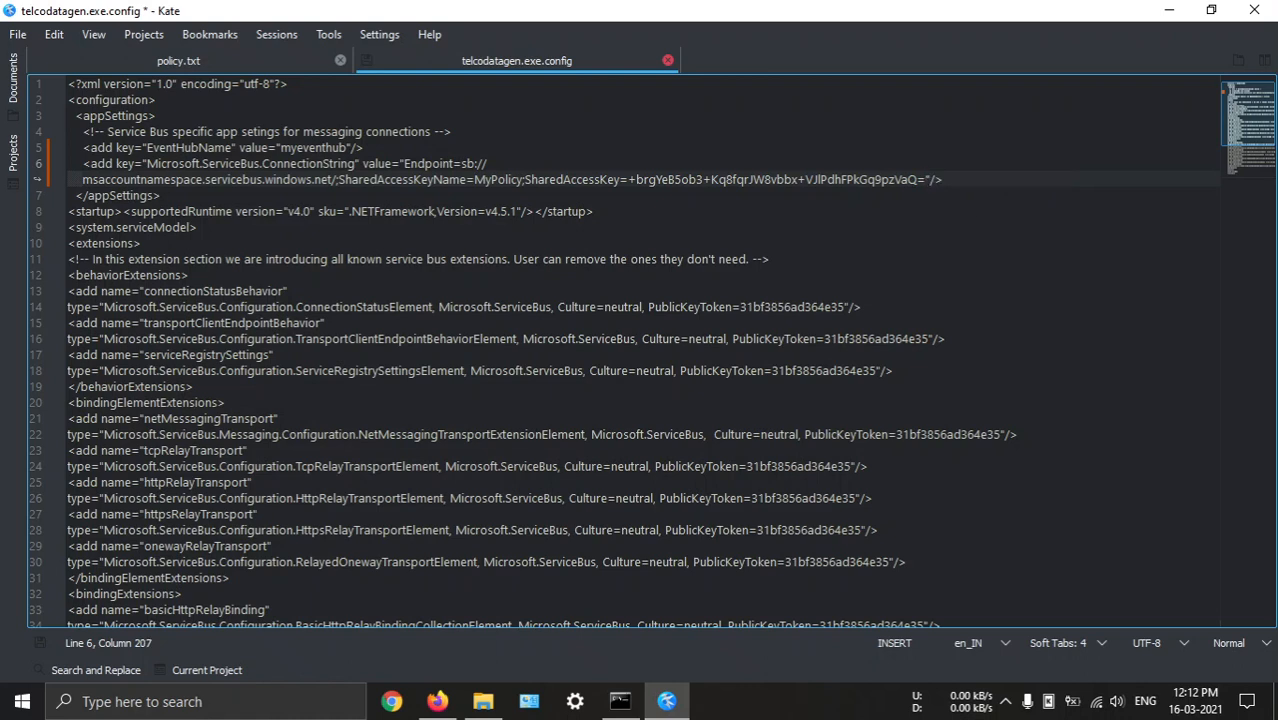
{"action": "key", "text": "ctrl+s"}
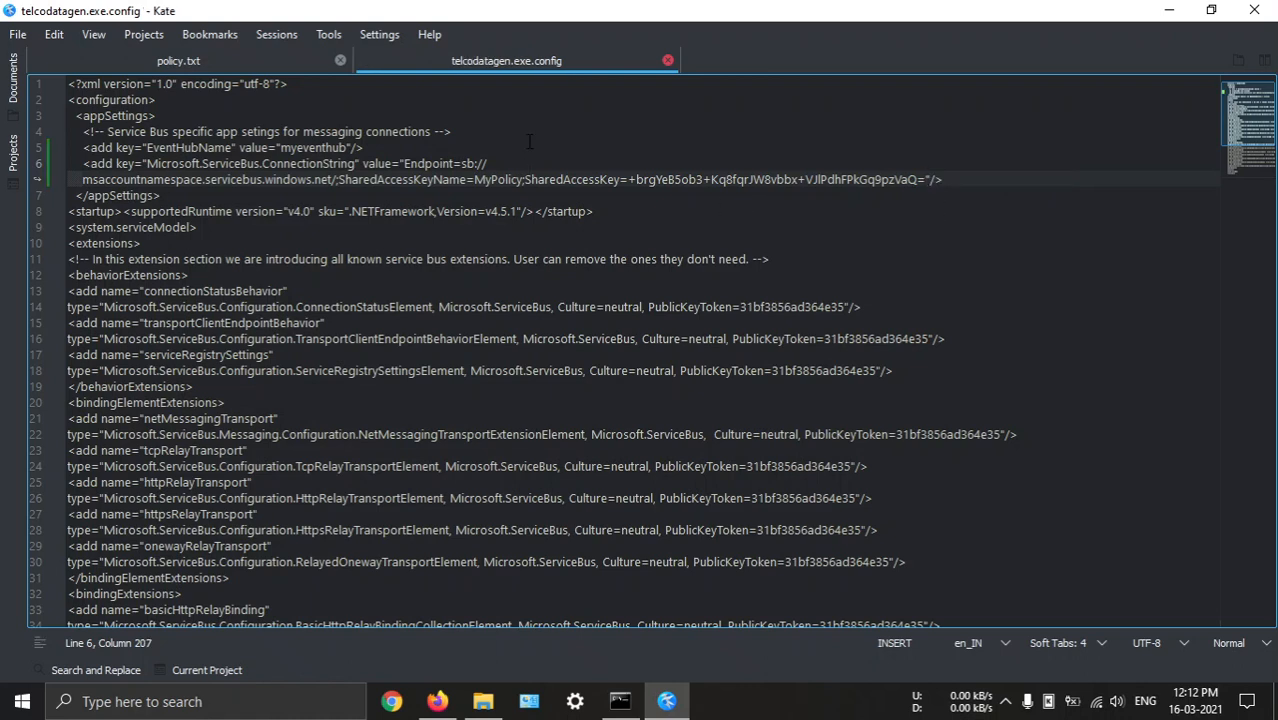
{"action": "left_click", "coordinate": [1254, 10]}
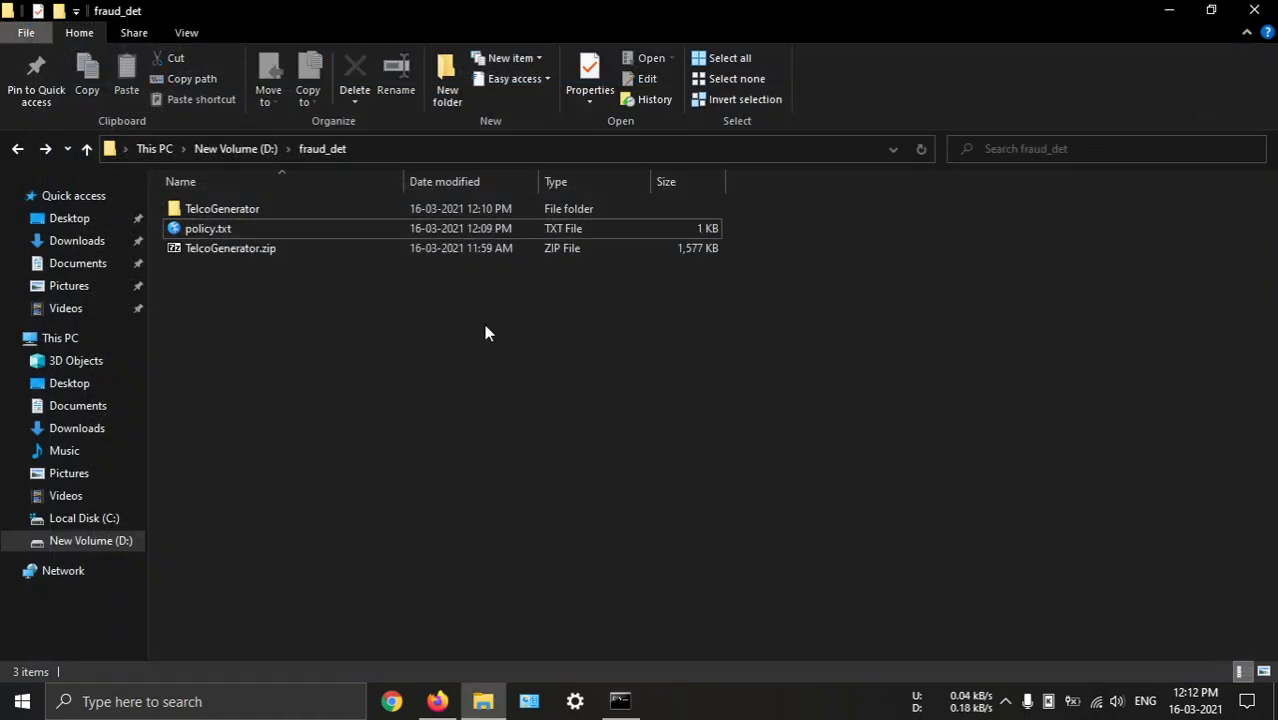
Open the TelcoGenerator folder inside fraud_det in File Explorer
{"action": "double_click", "coordinate": [470, 208]}
{"action": "left_click", "coordinate": [458, 370]}
{"action": "key", "text": "BackSpace"}
{"action": "double_click", "coordinate": [274, 208]}
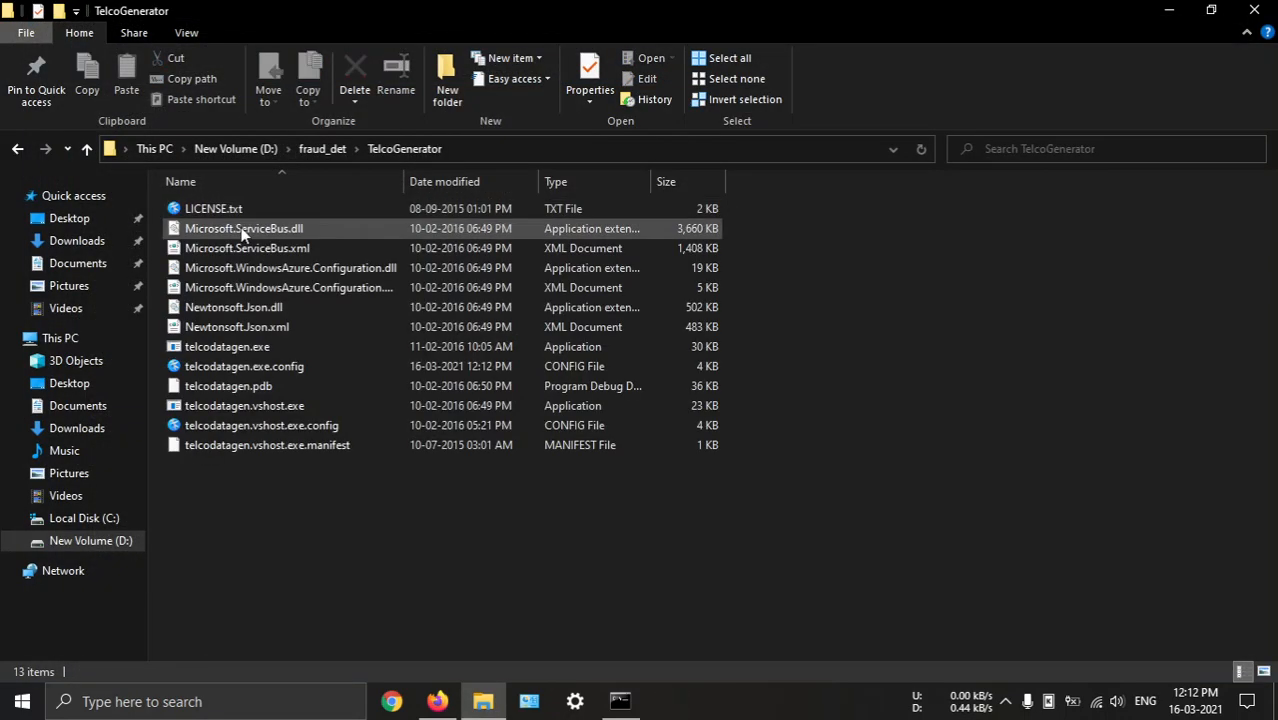
{"action": "right_click", "coordinate": [389, 499]}
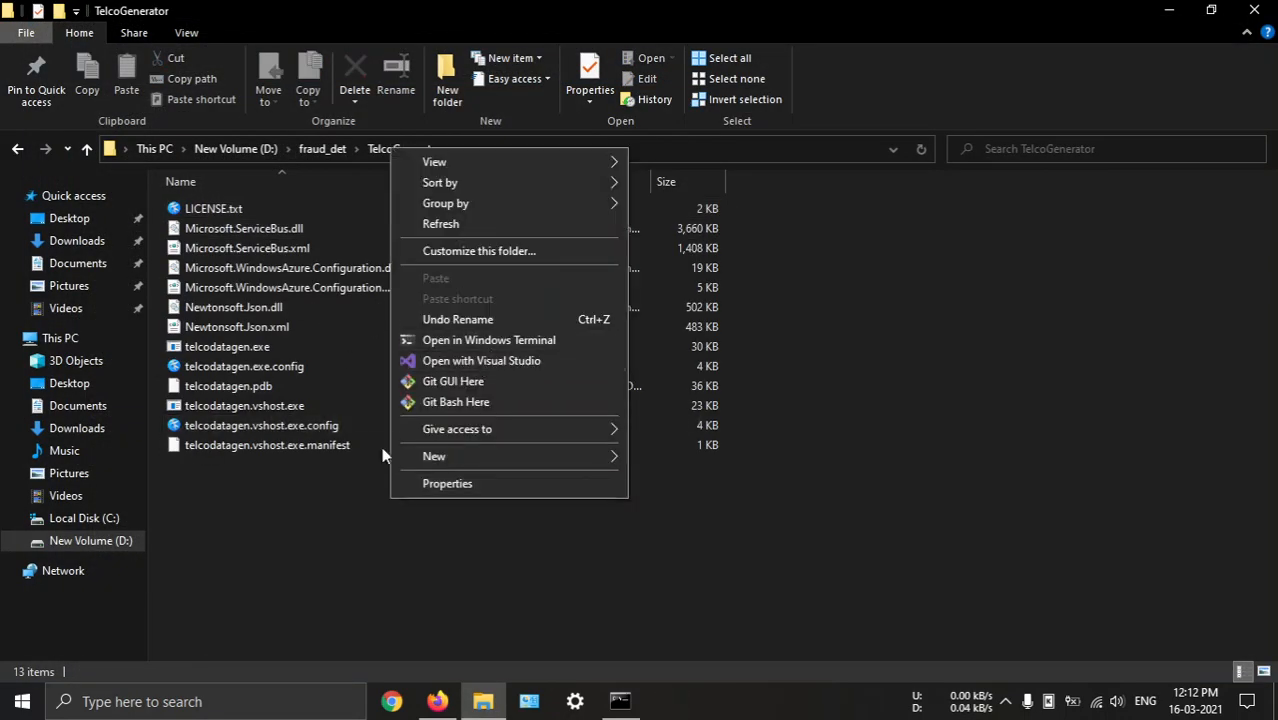
{"action": "left_click", "coordinate": [274, 527]}
Copy the generator command from the tutorial in Firefox and run .\telcodatagen.exe 1000 0.2 2 in a maximized Command Prompt
{"action": "left_click", "coordinate": [620, 700]}
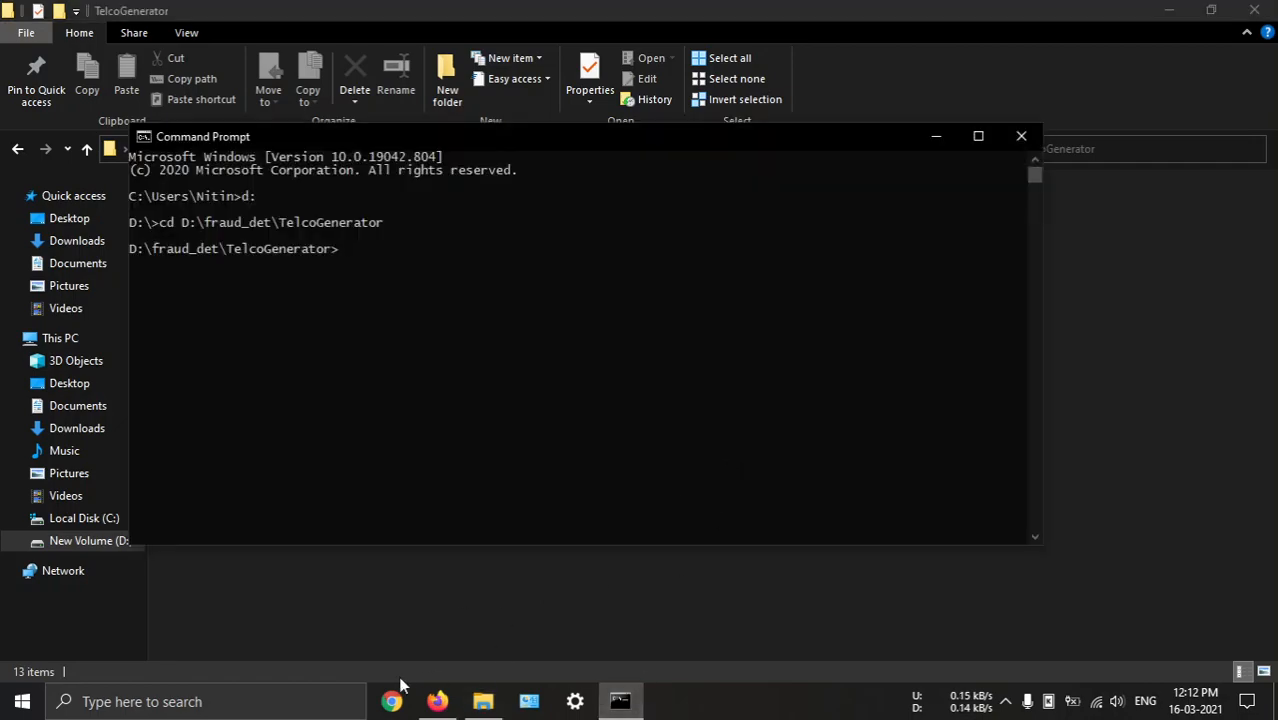
{"action": "left_click", "coordinate": [433, 702]}
{"action": "left_click", "coordinate": [125, 16]}
{"action": "scroll", "coordinate": [745, 403], "scroll_direction": "down", "scroll_amount": 3}
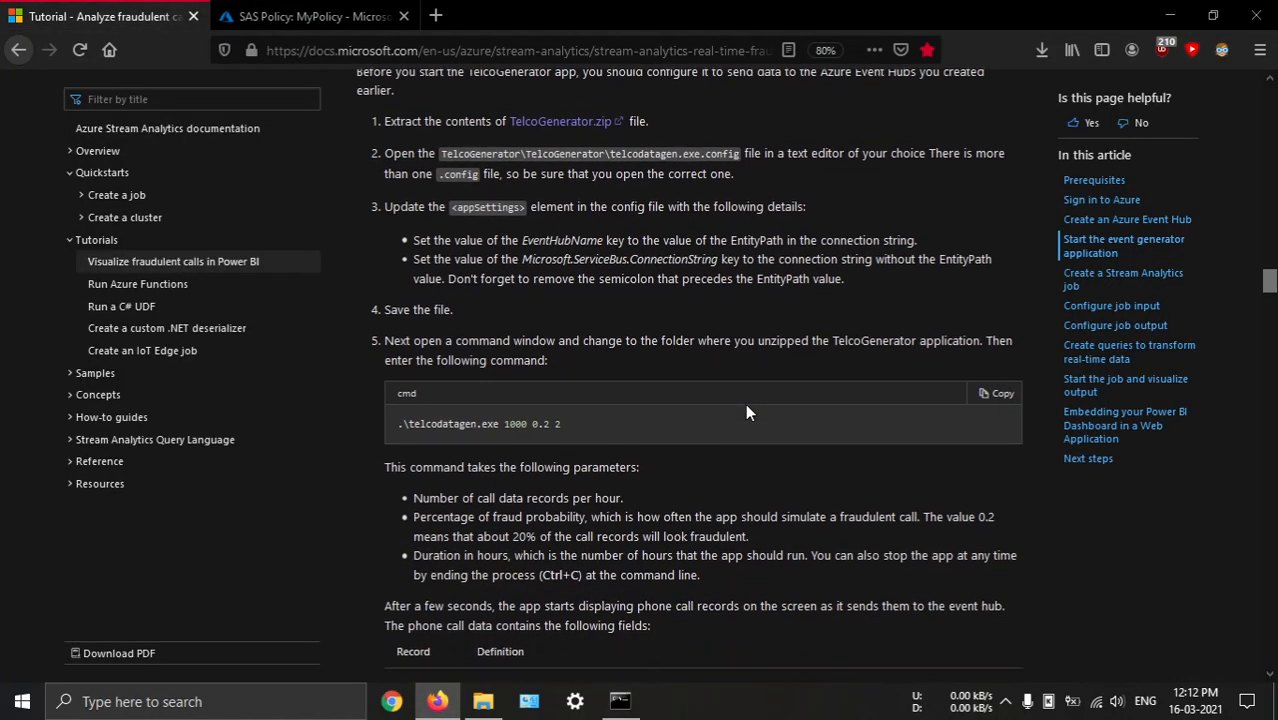
{"action": "left_click_drag", "start_coordinate": [564, 404], "coordinate": [398, 408]}
{"action": "key", "text": "ctrl+c"}
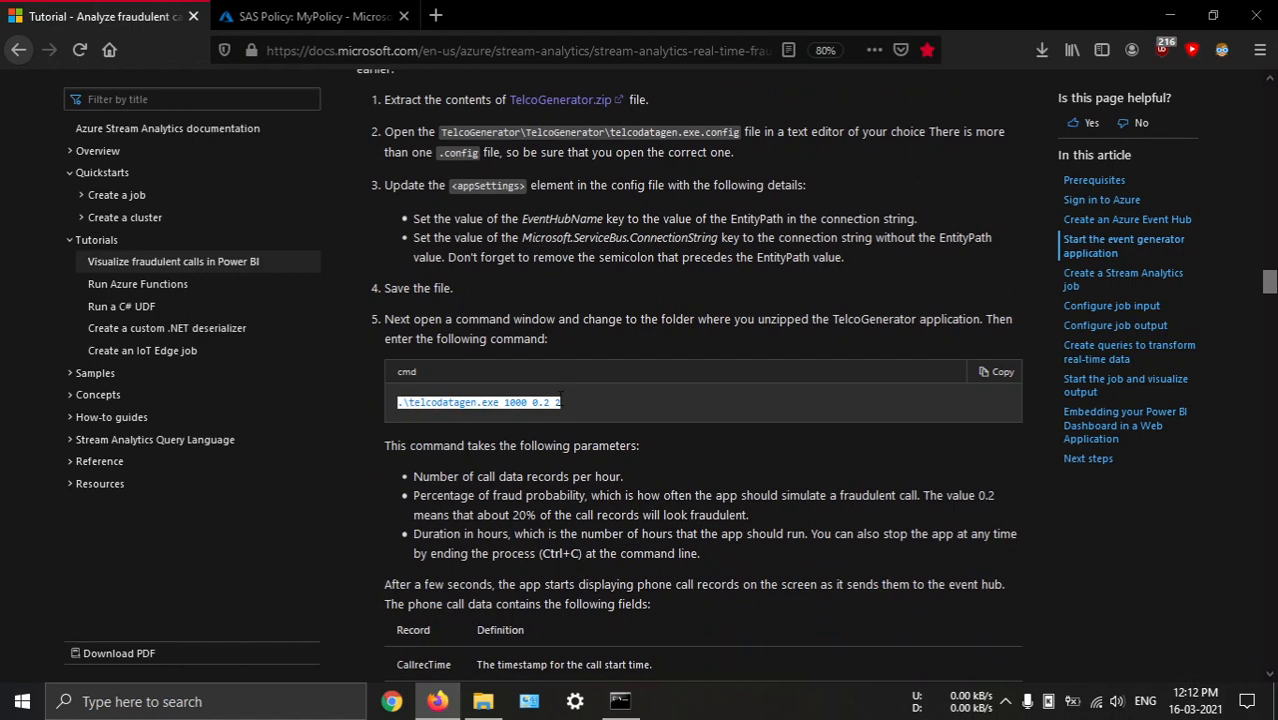
{"action": "key", "text": "alt+Tab"}
{"action": "key", "text": "alt+Tab"}
{"action": "key", "text": "Tab"}
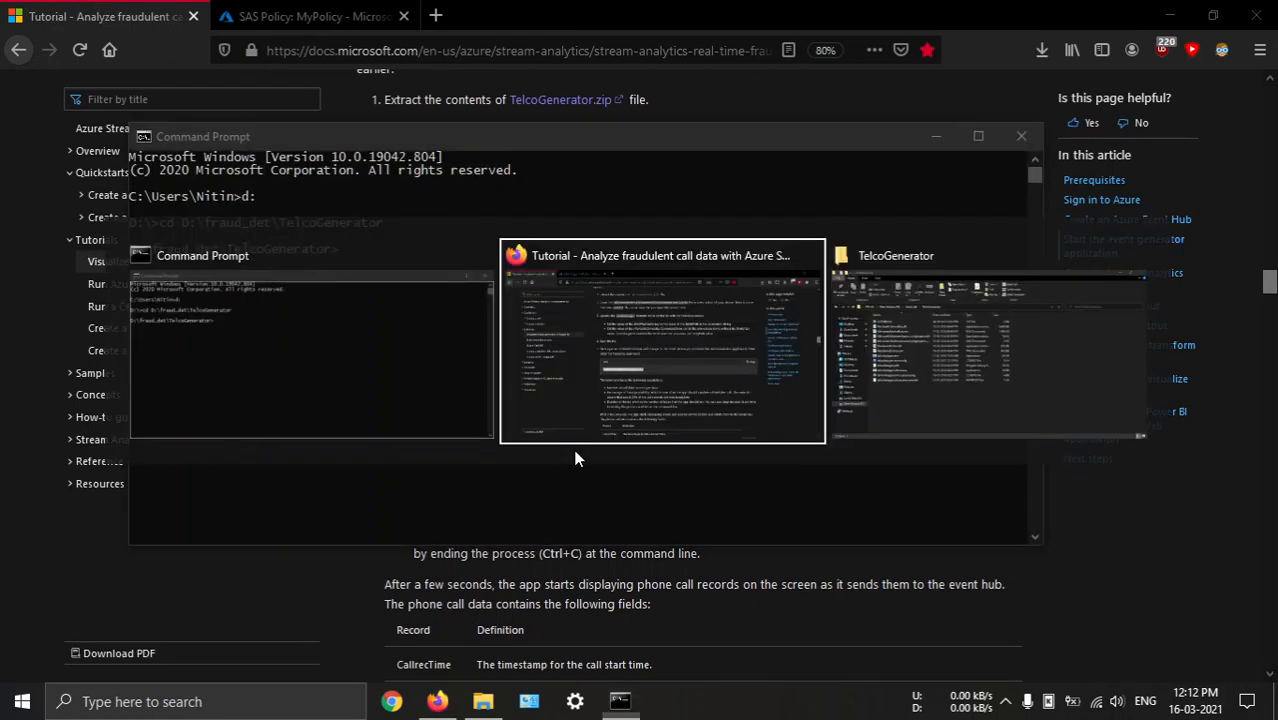
{"action": "key", "text": "alt+Tab"}
{"action": "key", "text": "ctrl+v"}
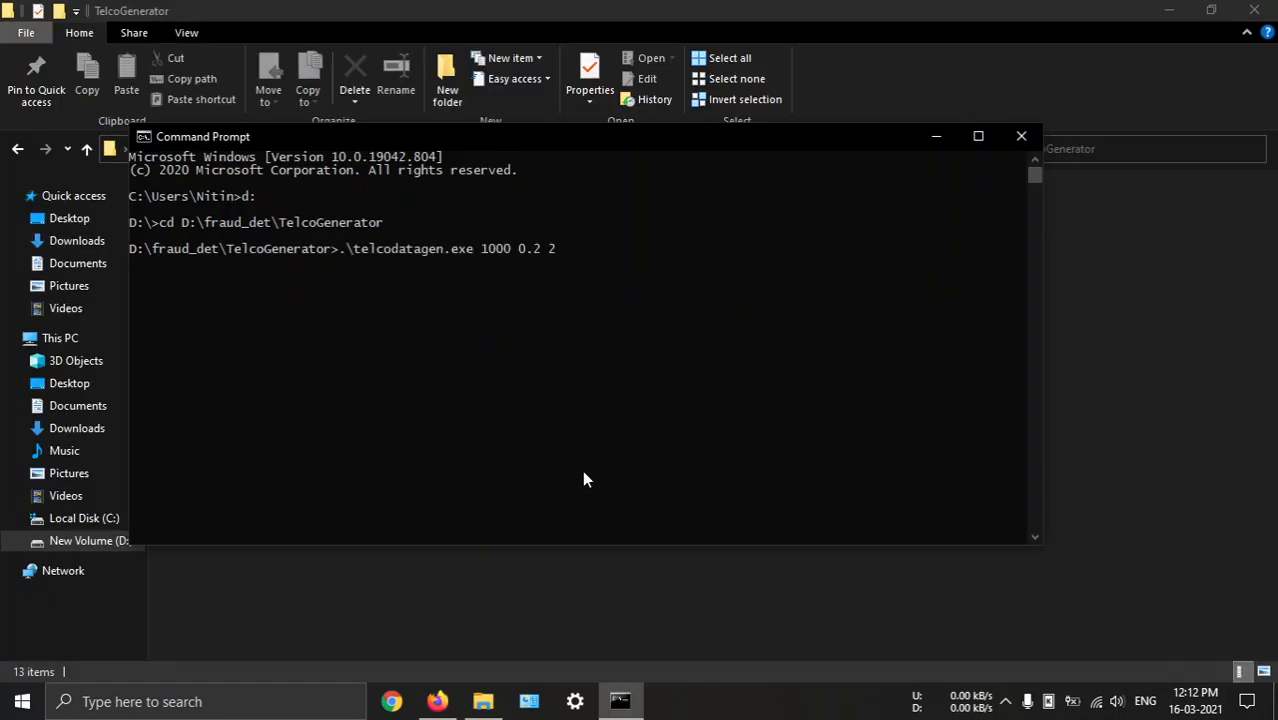
{"action": "key", "text": "Return"}
{"action": "double_click", "coordinate": [623, 138]}
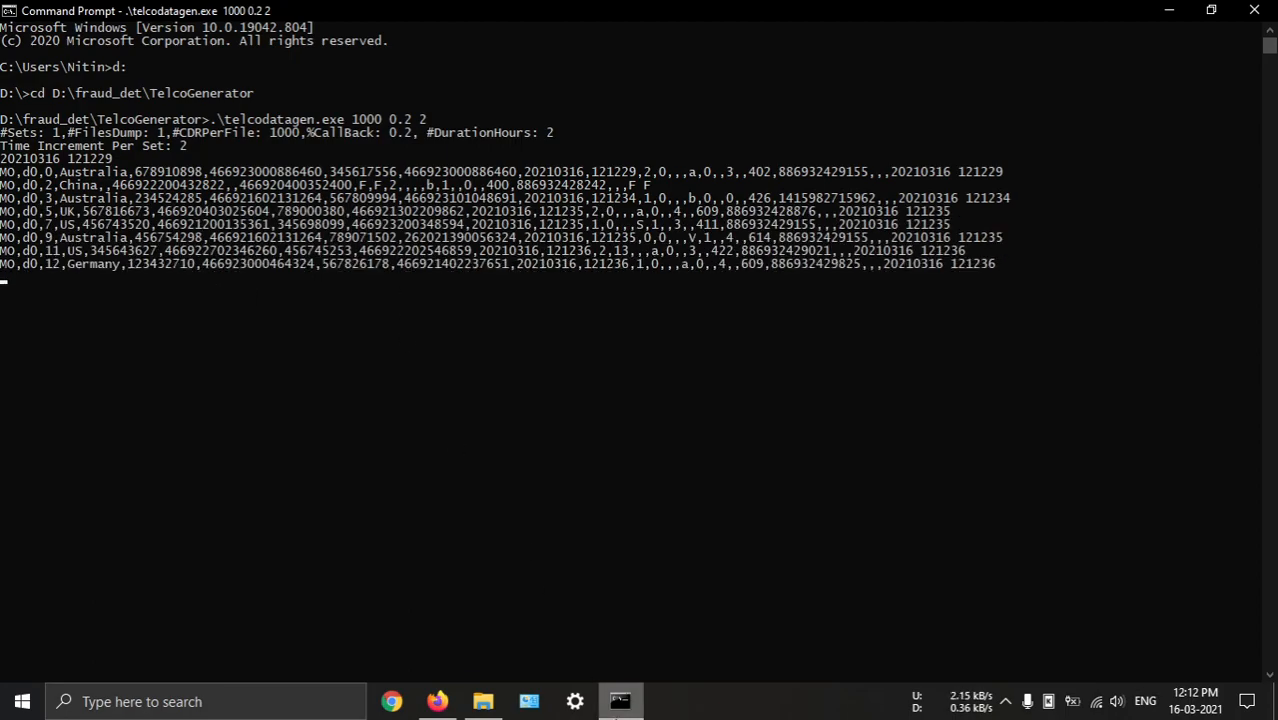
Reopen telcodatagen.exe.config from the TelcoGenerator folder, check the end of its connection string, and close the file
{"action": "key", "text": "alt+Tab"}
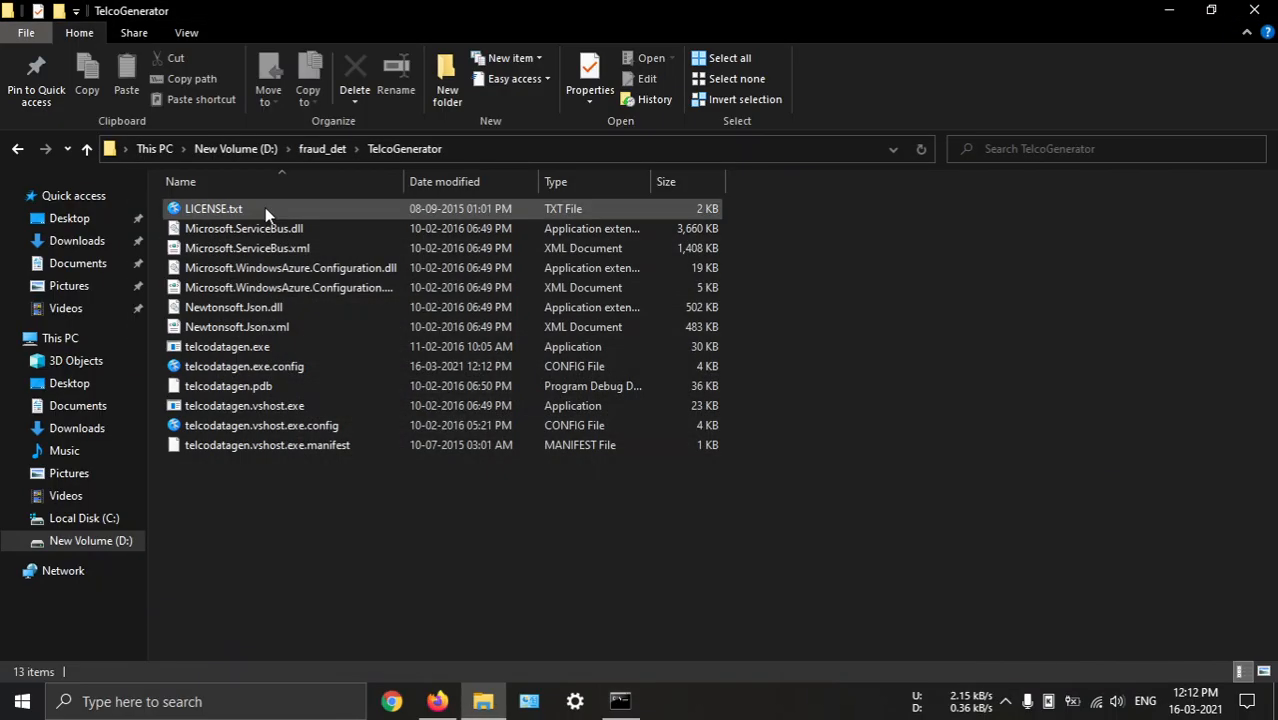
{"action": "left_click", "coordinate": [267, 364]}
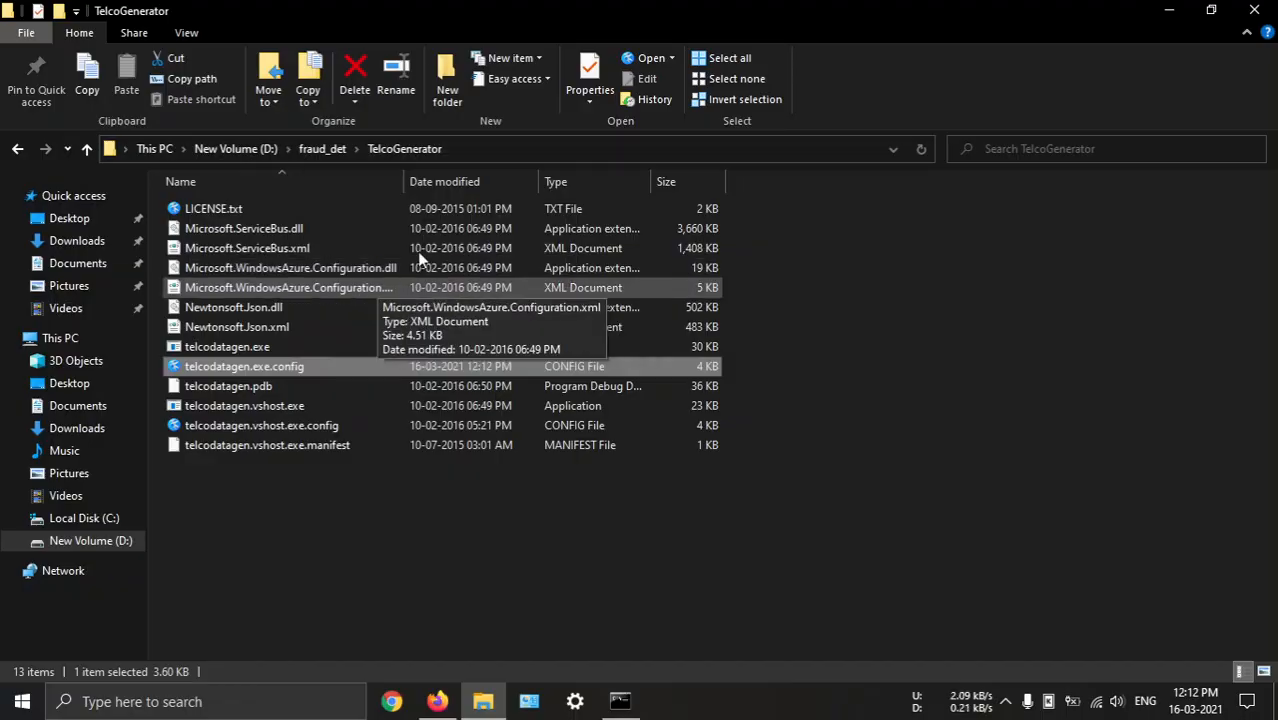
{"action": "key", "text": "Return"}
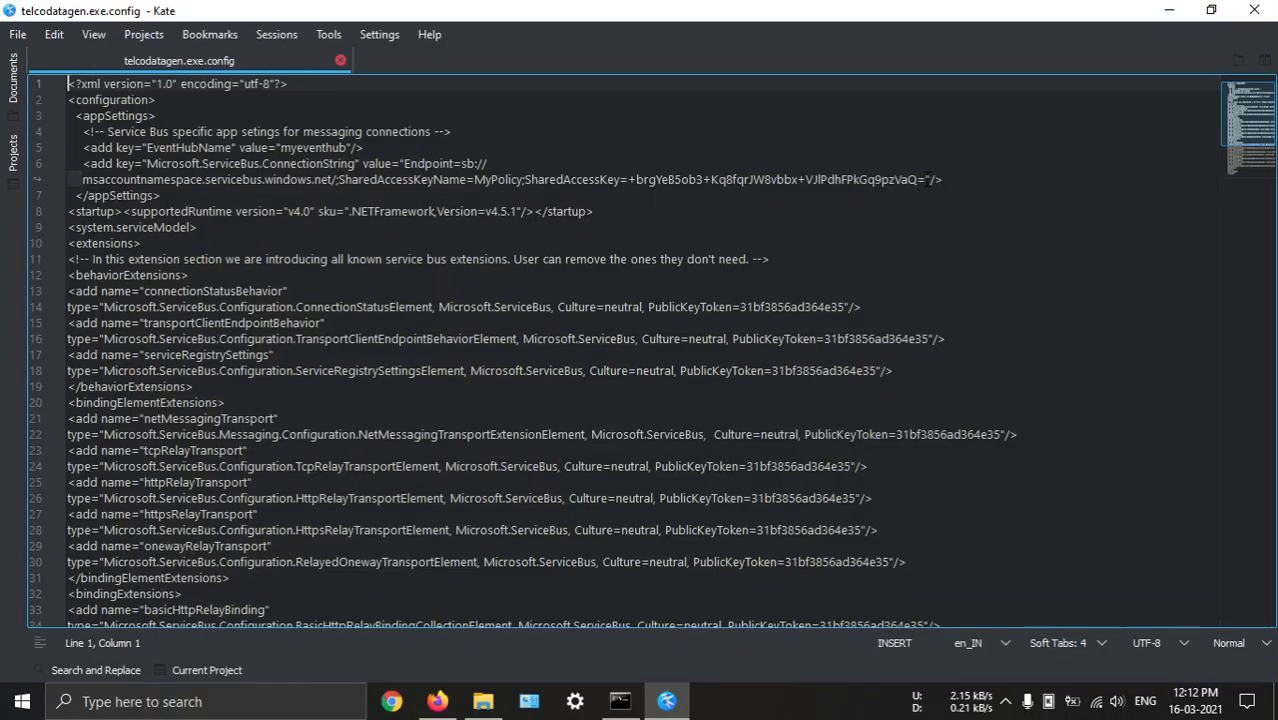
{"action": "left_click", "coordinate": [925, 179]}
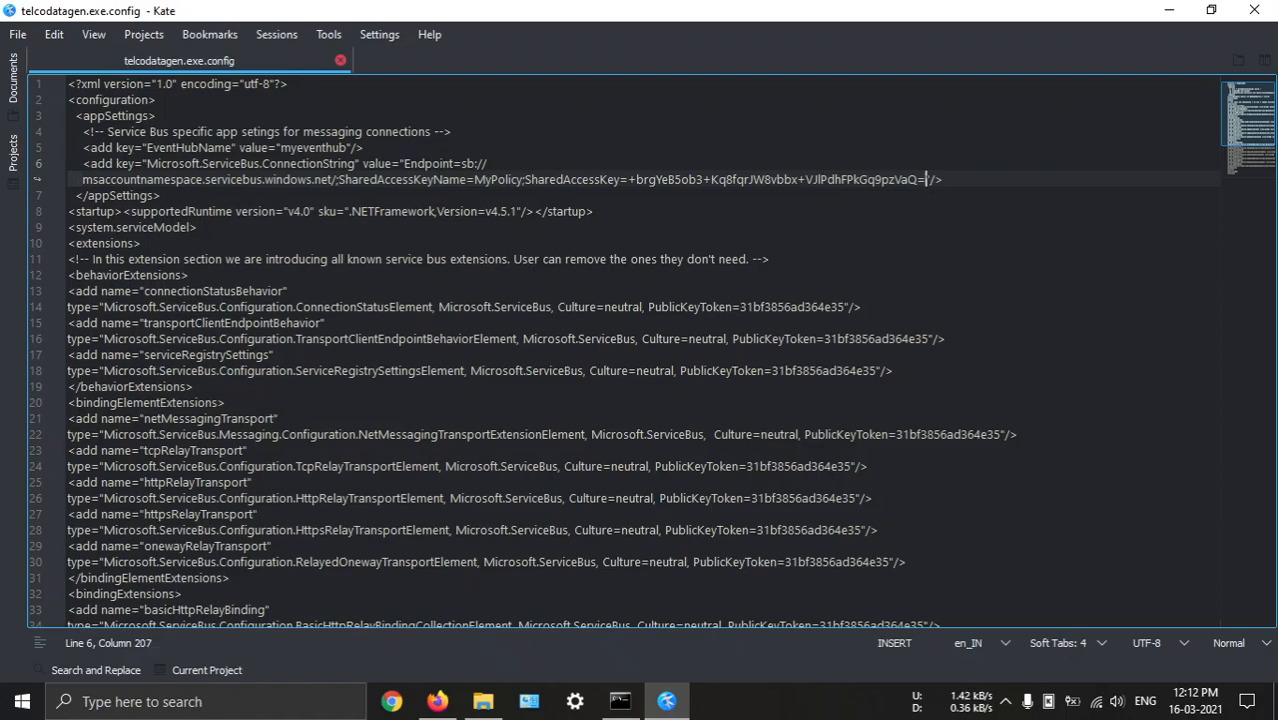
{"action": "left_click", "coordinate": [1254, 10]}
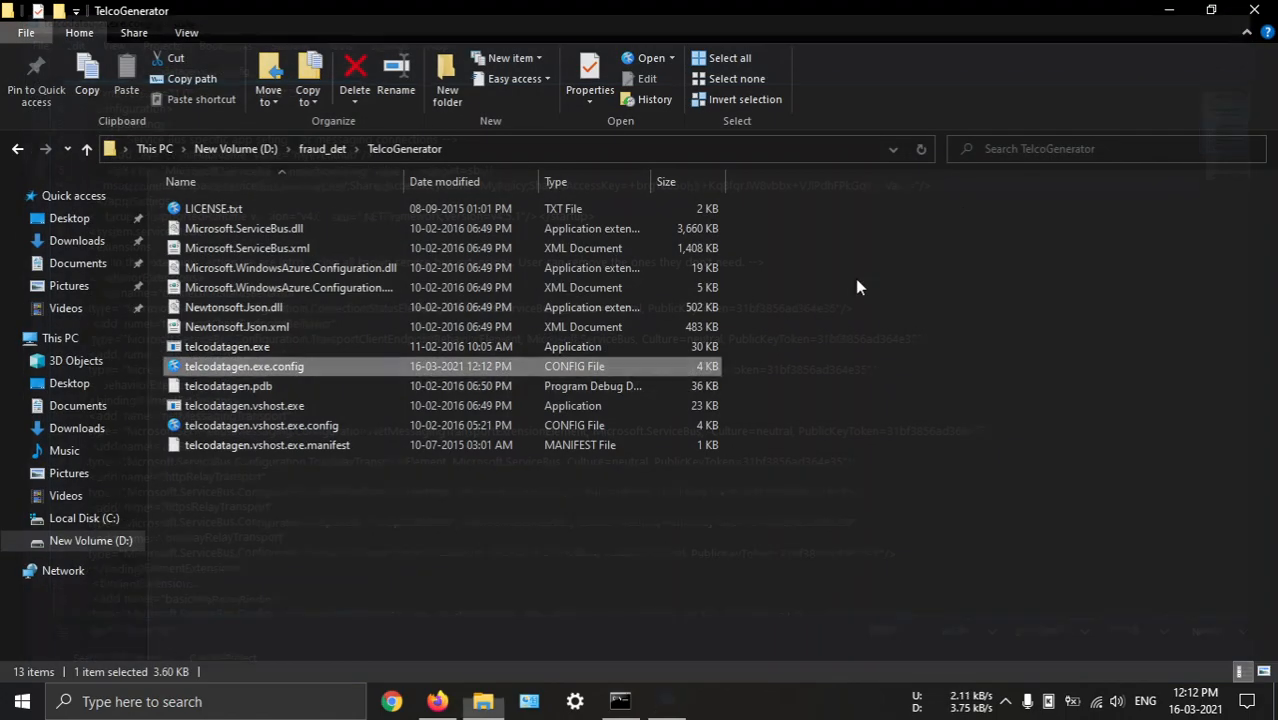
Stop the running generator in Command Prompt and return to the tutorial in Firefox at the table of phone call data fields
{"action": "left_click", "coordinate": [620, 701]}
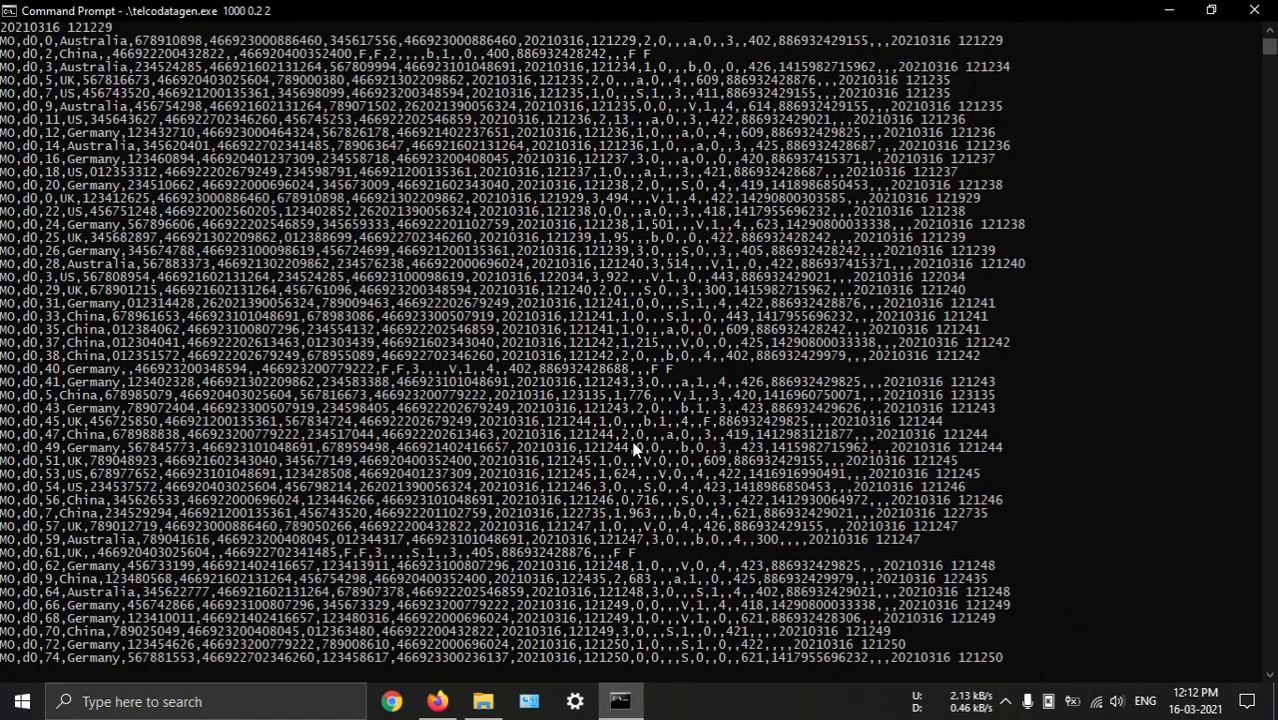
{"action": "key", "text": "ctrl+c"}
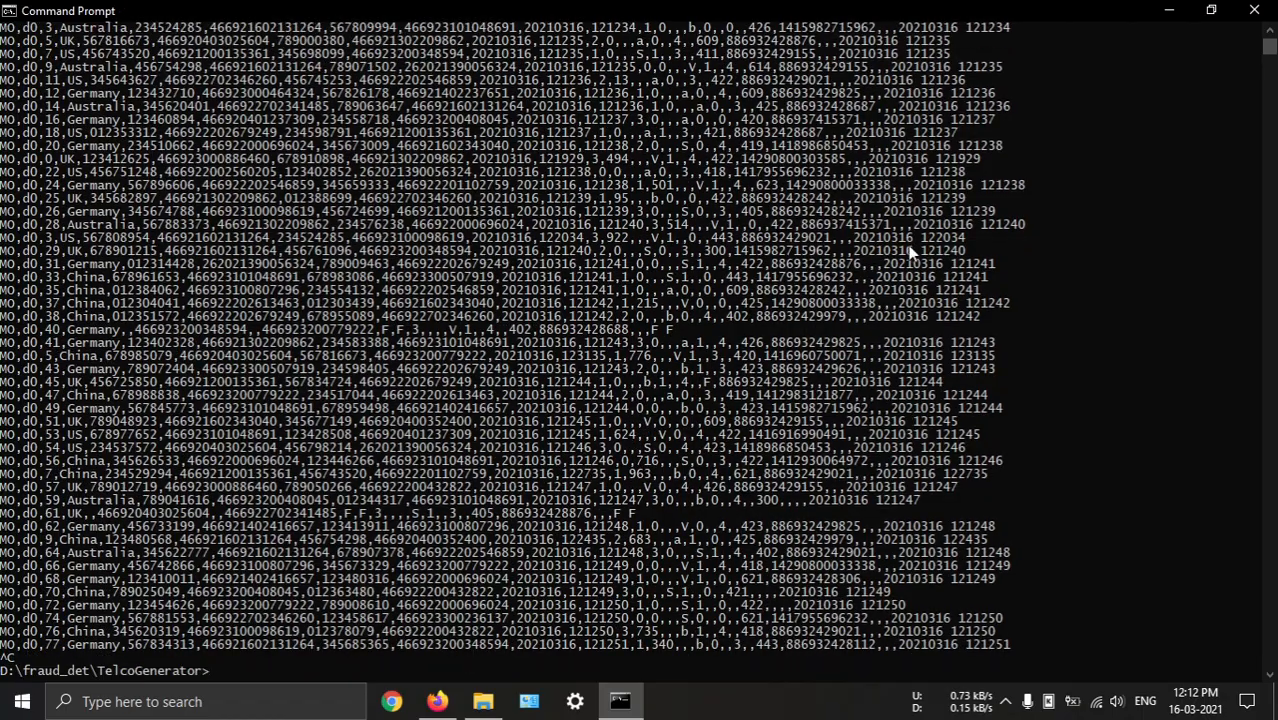
{"action": "key", "text": "alt+Tab"}
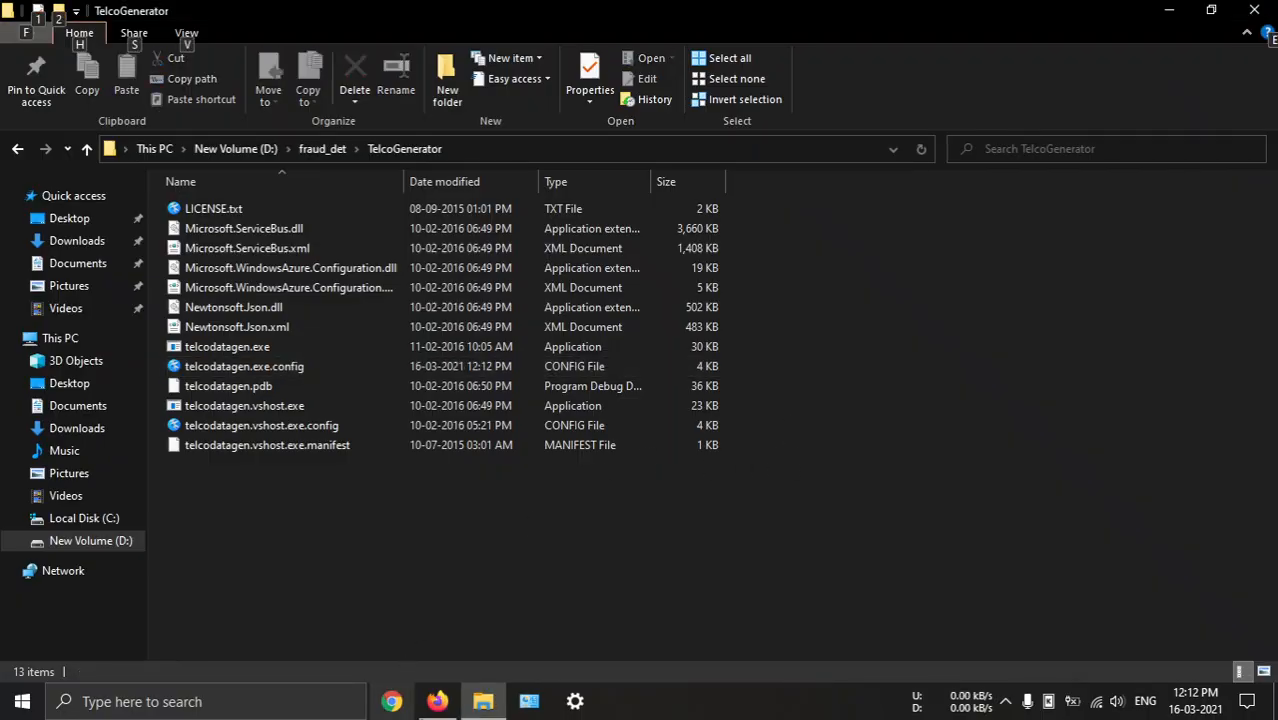
{"action": "key", "text": "alt+Tab"}
{"action": "scroll", "coordinate": [563, 265], "scroll_direction": "down", "scroll_amount": 3}
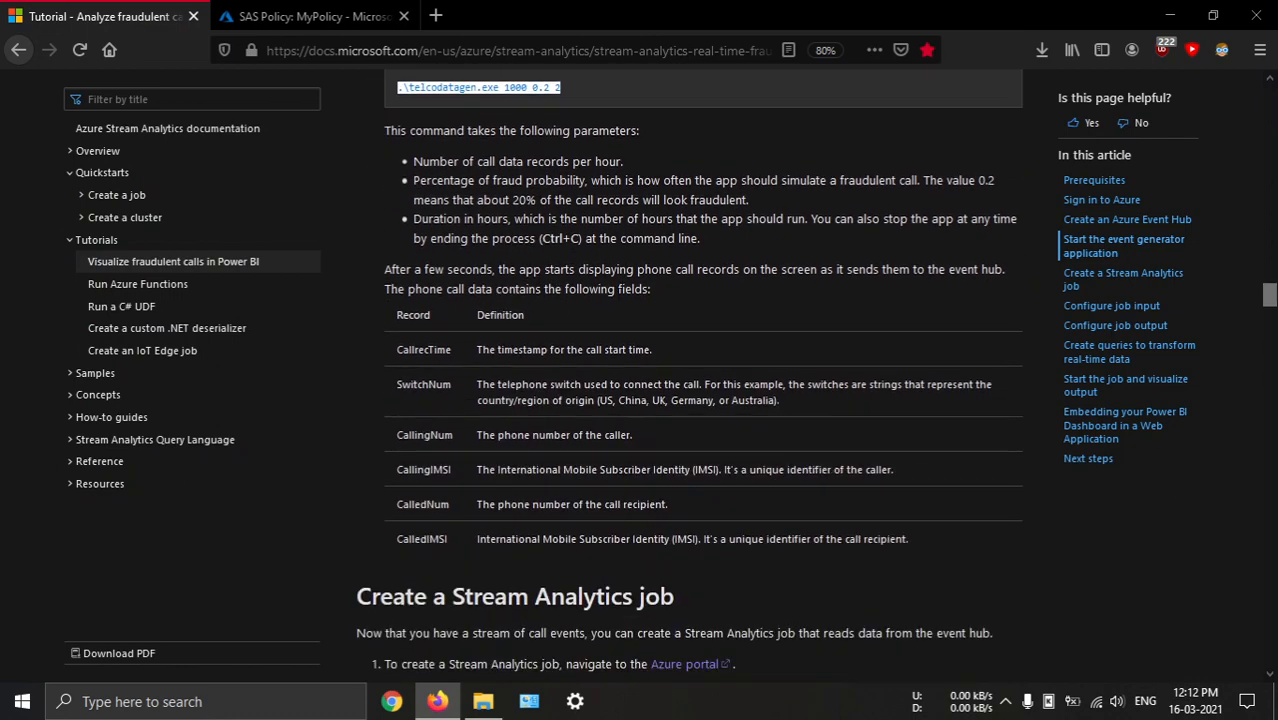
Find the tutorial's section on creating a Stream Analytics job, and open Stream Analytics jobs in the Azure portal by searching for "stream"
{"action": "left_click", "coordinate": [799, 308]}
{"action": "scroll", "coordinate": [676, 371], "scroll_direction": "down", "scroll_amount": 2}
{"action": "scroll", "coordinate": [676, 371], "scroll_direction": "up", "scroll_amount": 2}
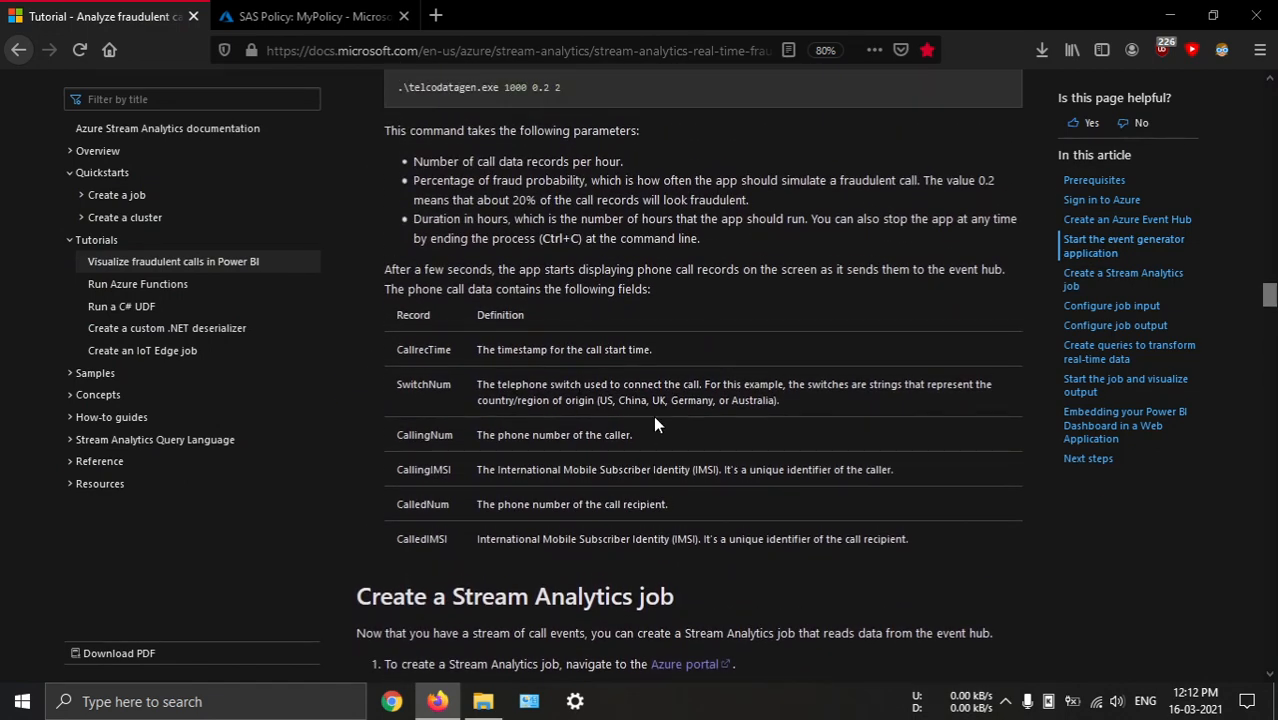
{"action": "scroll", "coordinate": [707, 355], "scroll_direction": "down", "scroll_amount": 4}
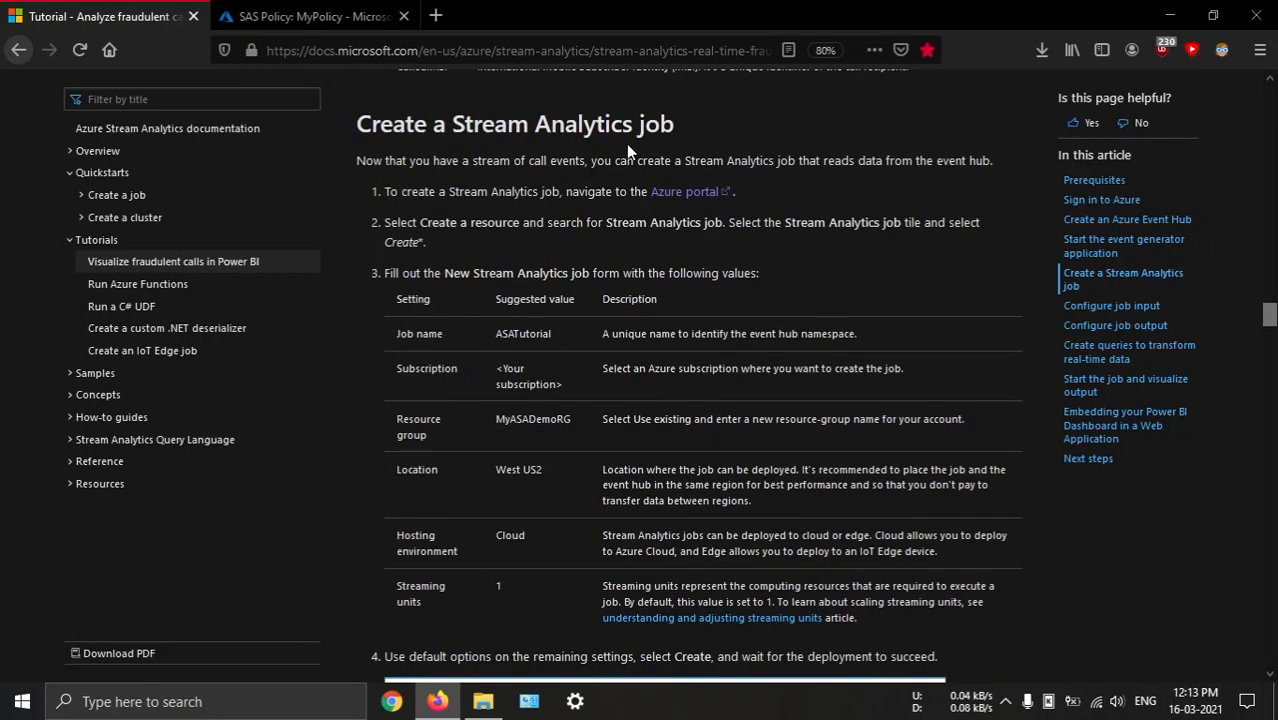
{"action": "left_click", "coordinate": [310, 16]}
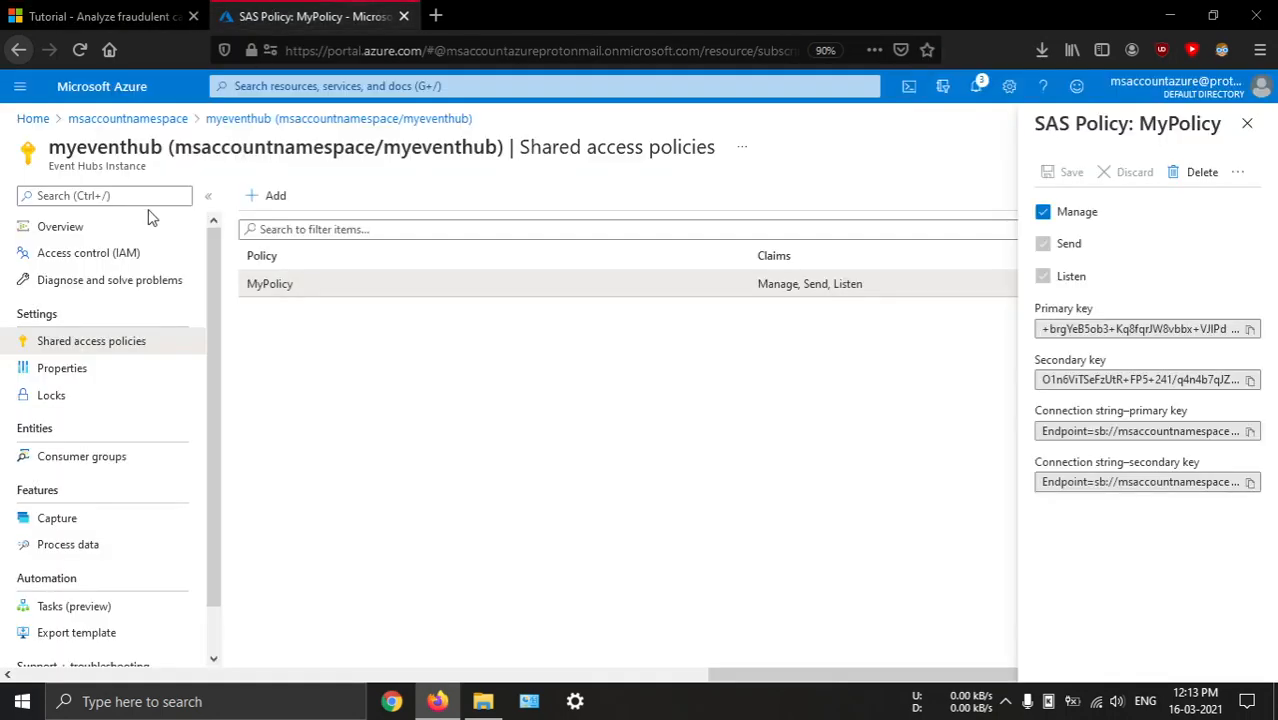
{"action": "left_click", "coordinate": [95, 87]}
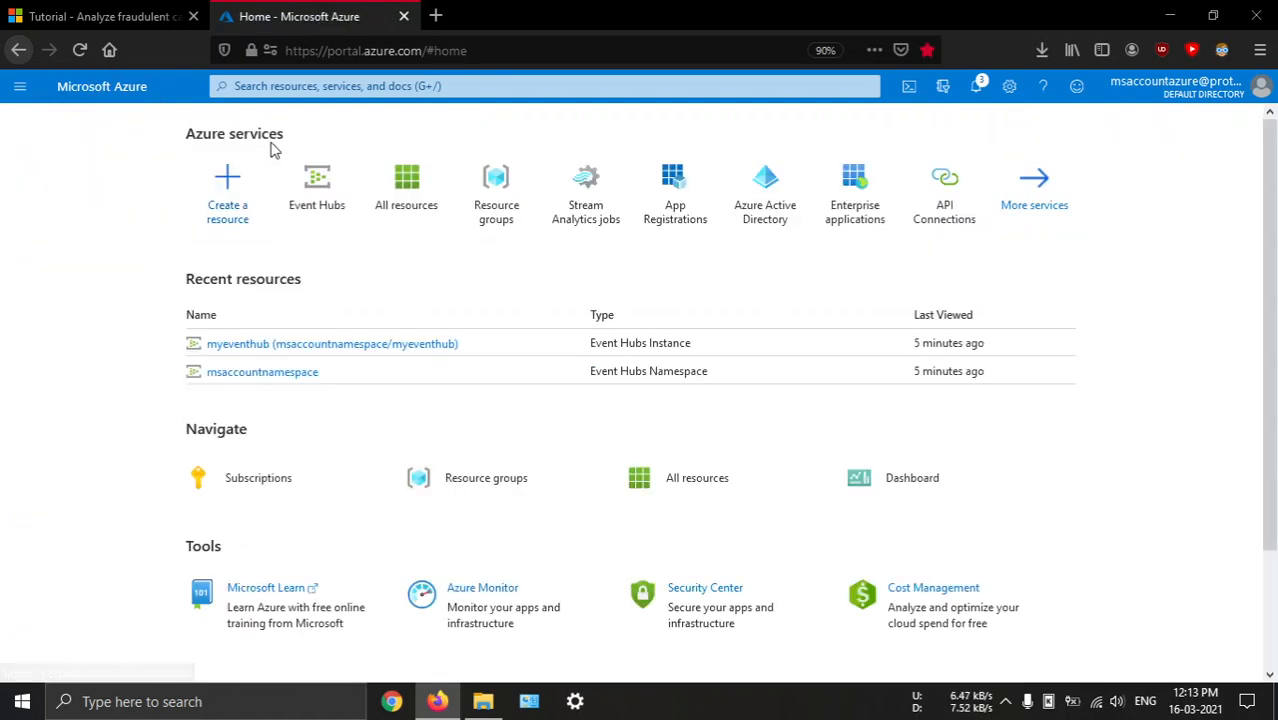
{"action": "left_click", "coordinate": [312, 86]}
{"action": "type", "text": "stream"}
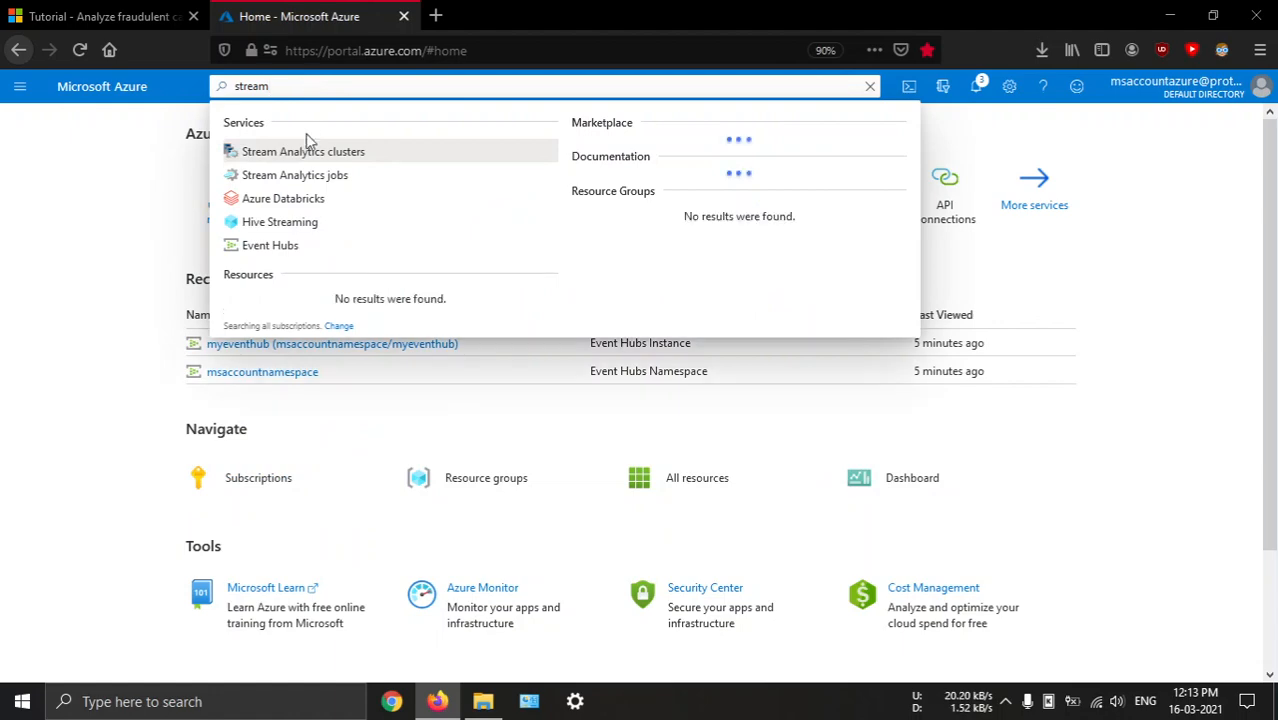
{"action": "left_click", "coordinate": [306, 176]}
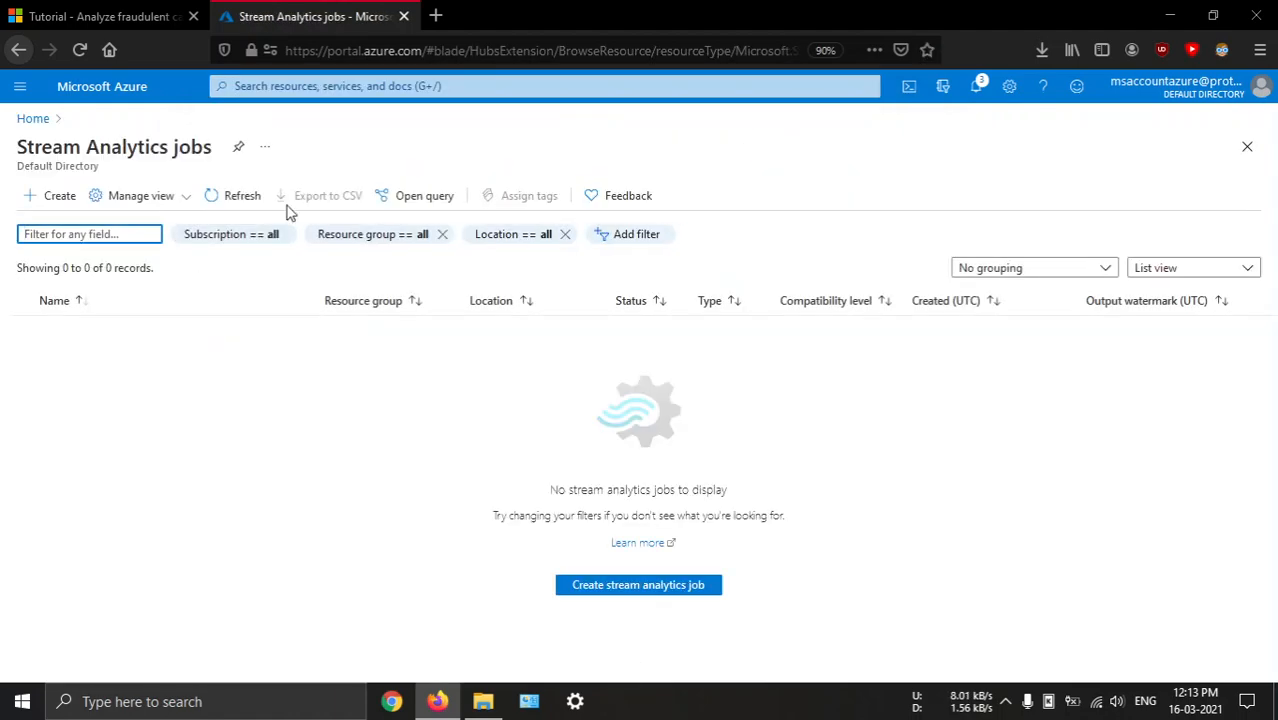
Check the tutorial's sample job form and start creating a new Stream Analytics job in the Azure portal
{"action": "left_click", "coordinate": [100, 16]}
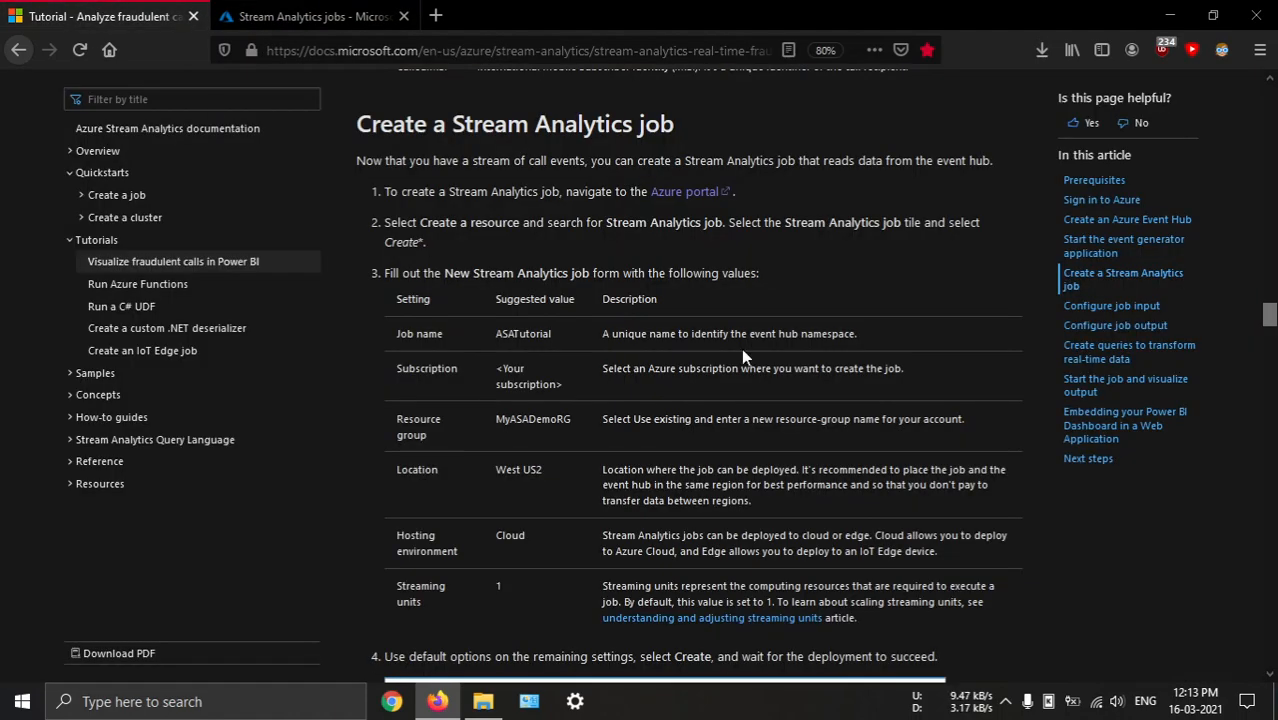
{"action": "scroll", "coordinate": [741, 348], "scroll_direction": "down", "scroll_amount": 5}
{"action": "scroll", "coordinate": [630, 350], "scroll_direction": "down", "scroll_amount": 4}
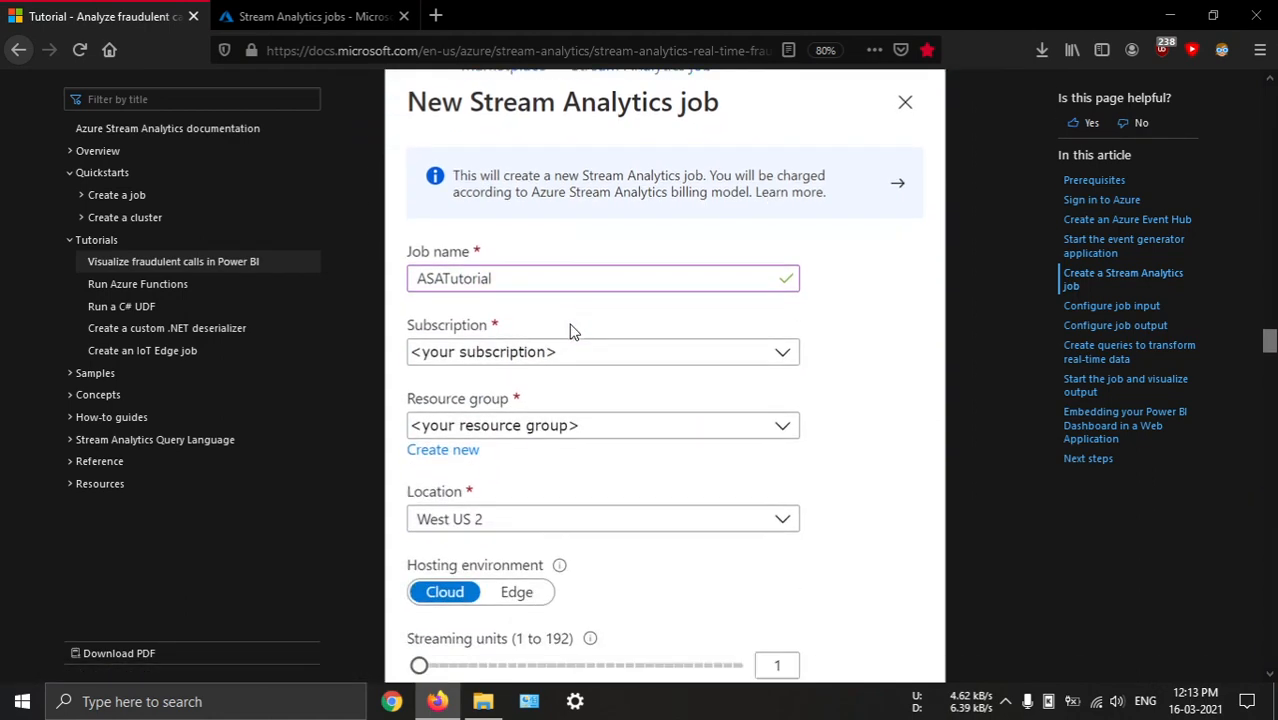
{"action": "left_click", "coordinate": [310, 16]}
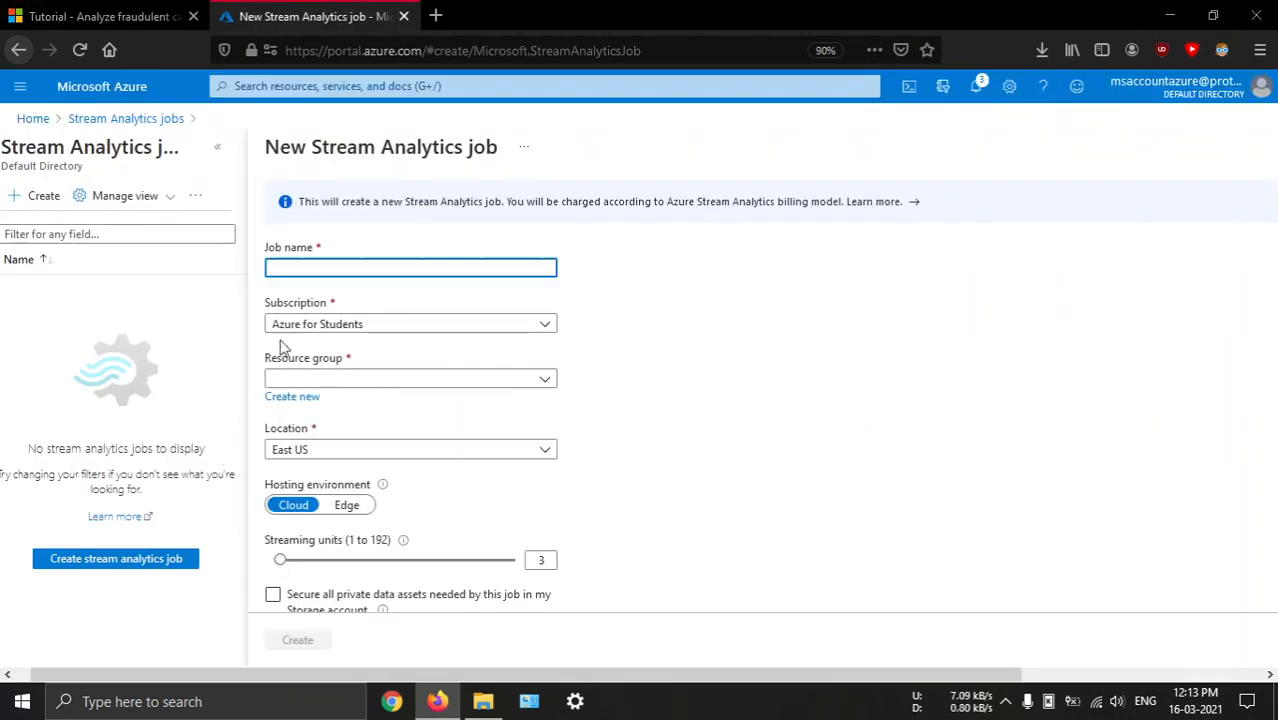
Name the new job ASATutorial, copied from the tutorial's suggested values, and assign it to the azure_resource resource group
{"action": "left_click", "coordinate": [100, 14]}
{"action": "scroll", "coordinate": [577, 286], "scroll_direction": "up", "scroll_amount": 3}
{"action": "scroll", "coordinate": [577, 290], "scroll_direction": "up", "scroll_amount": 3}
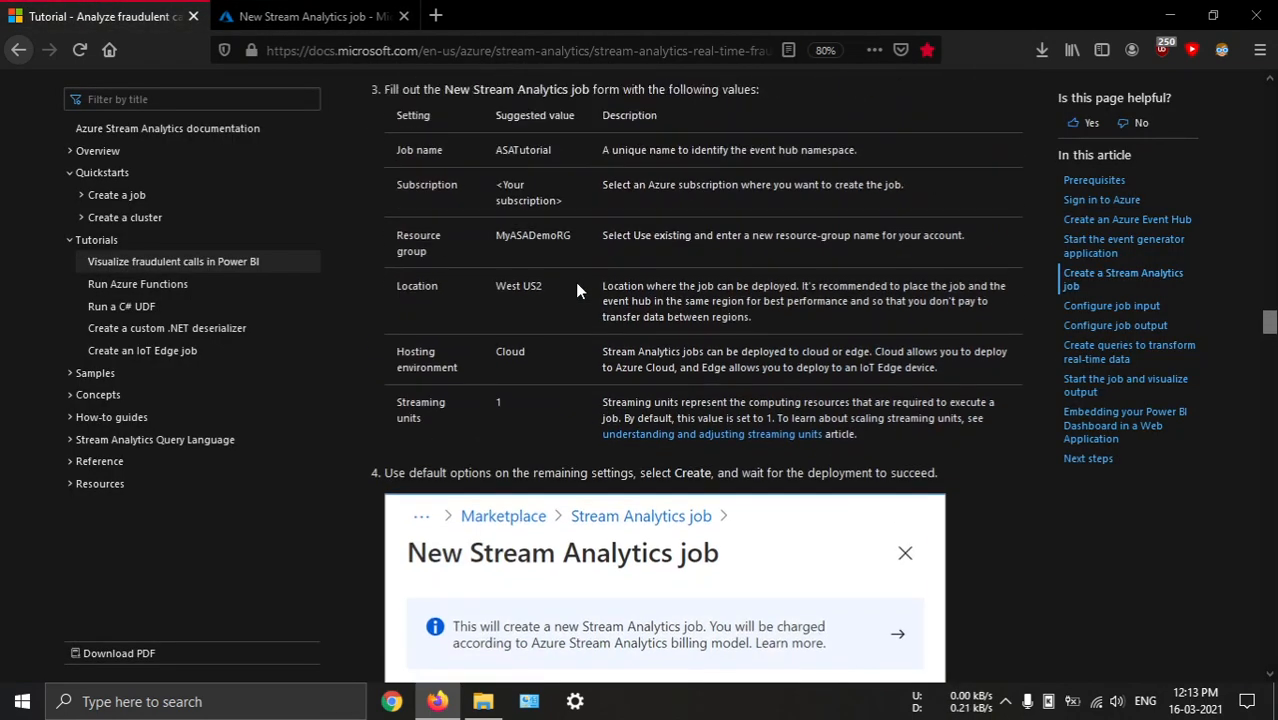
{"action": "double_click", "coordinate": [522, 333]}
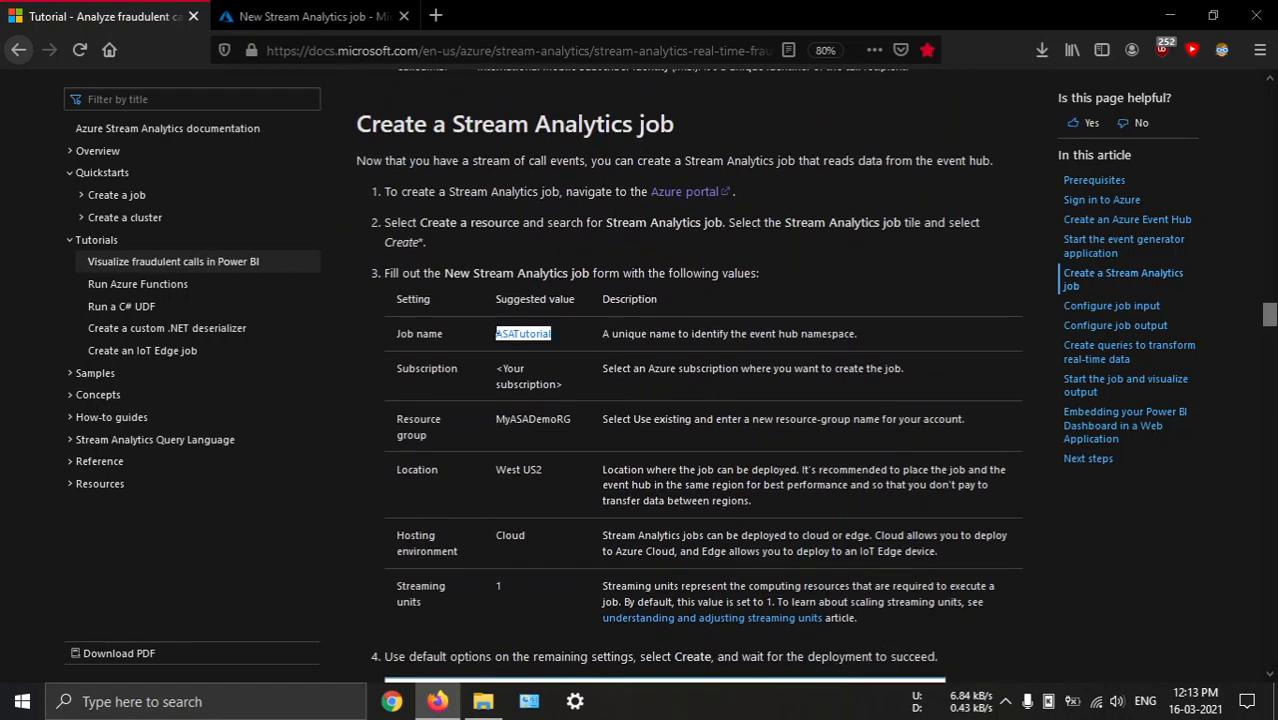
{"action": "left_click", "coordinate": [313, 10]}
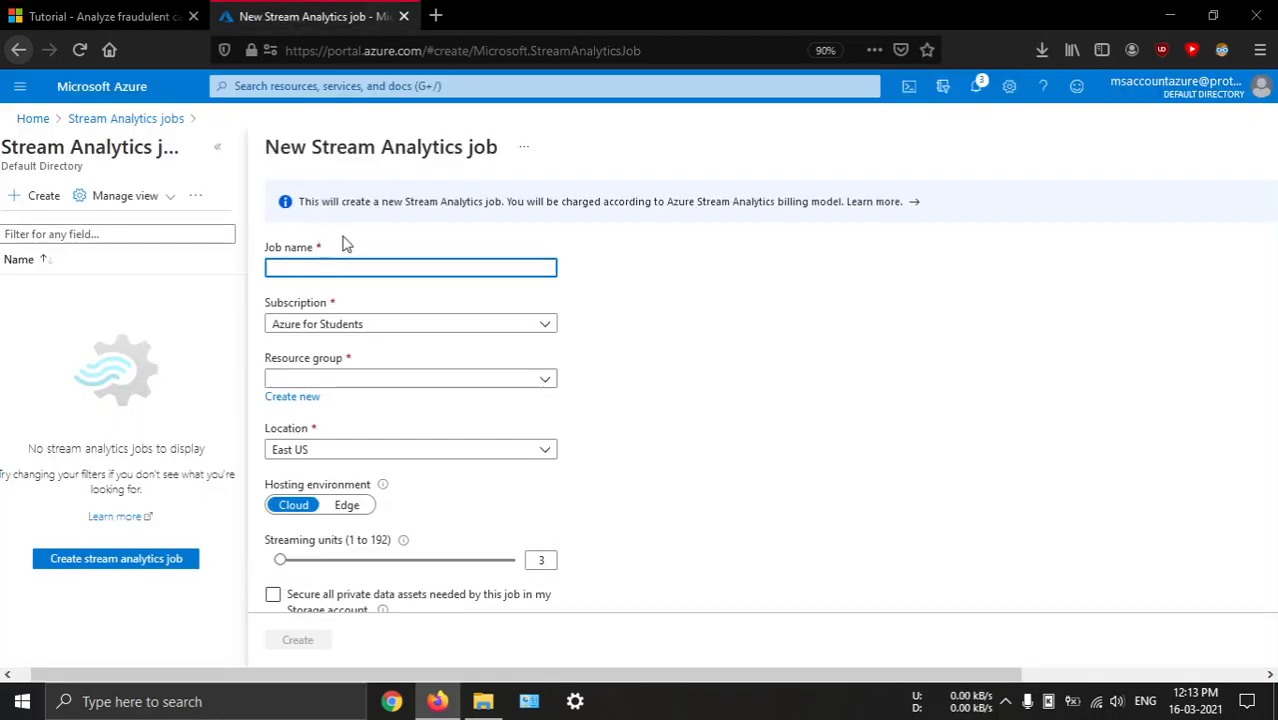
{"action": "key", "text": "ctrl+v"}
{"action": "left_click", "coordinate": [329, 380]}
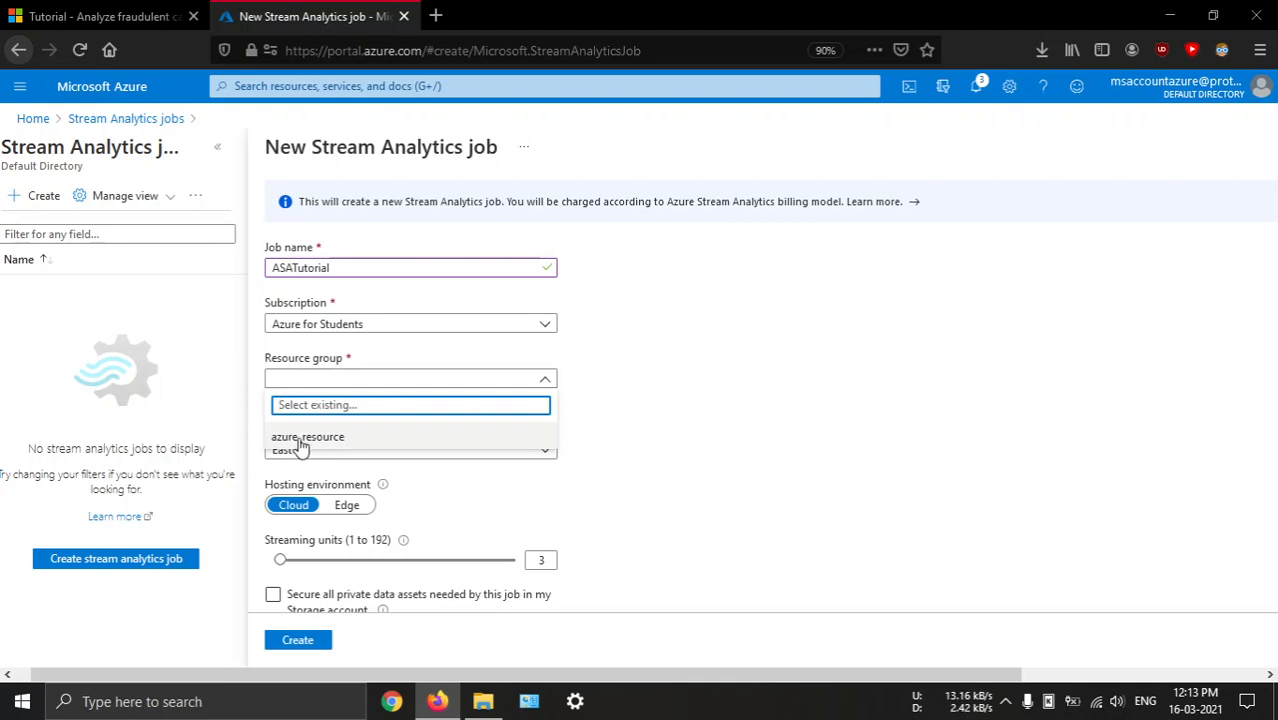
{"action": "left_click", "coordinate": [300, 440]}
{"action": "scroll", "coordinate": [385, 427], "scroll_direction": "down", "scroll_amount": 1}
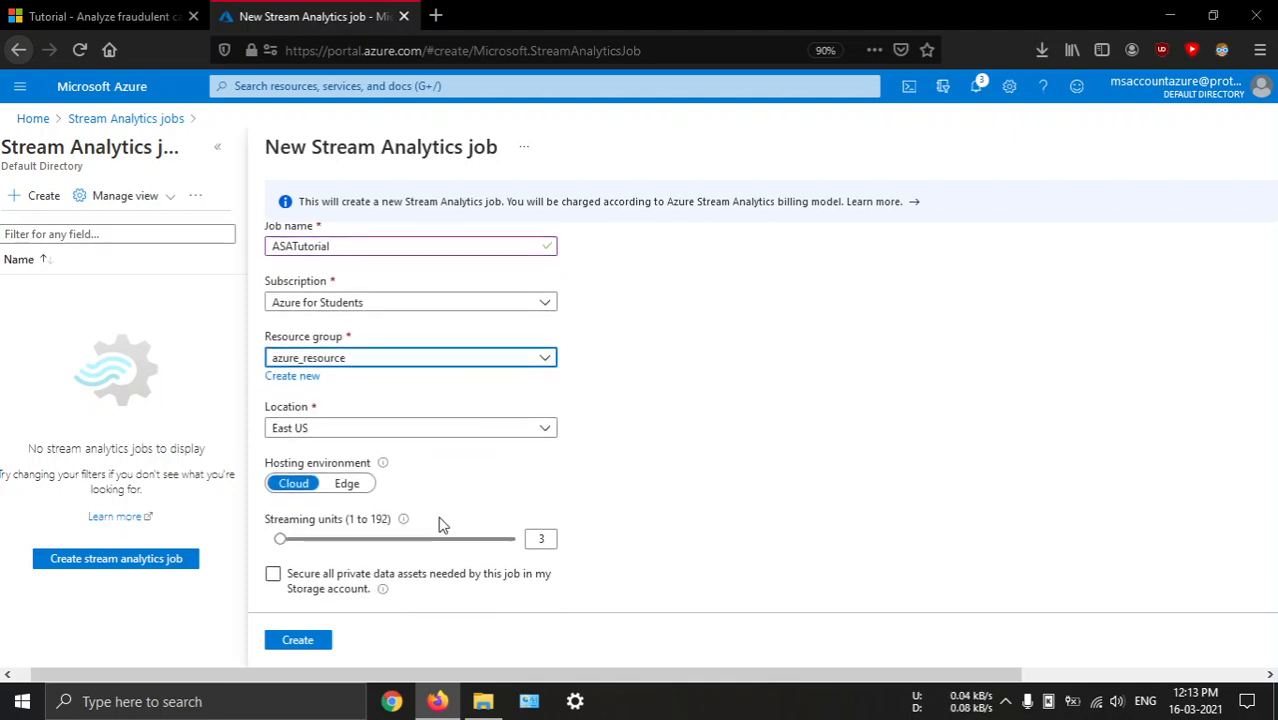
Set the job's streaming units to 1 as the tutorial suggests, and create the Stream Analytics job
{"action": "left_click", "coordinate": [88, 18]}
{"action": "scroll", "coordinate": [579, 366], "scroll_direction": "down", "scroll_amount": 1}
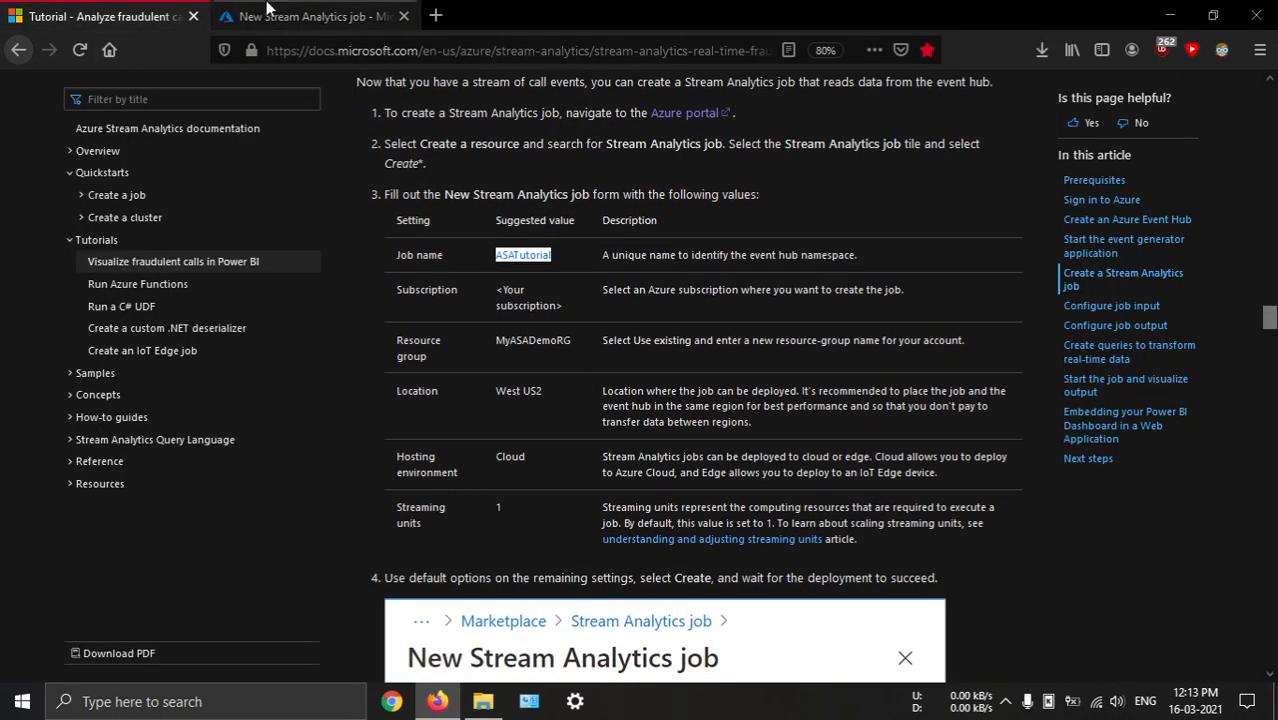
{"action": "left_click", "coordinate": [313, 16]}
{"action": "left_click_drag", "start_coordinate": [279, 542], "coordinate": [189, 532]}
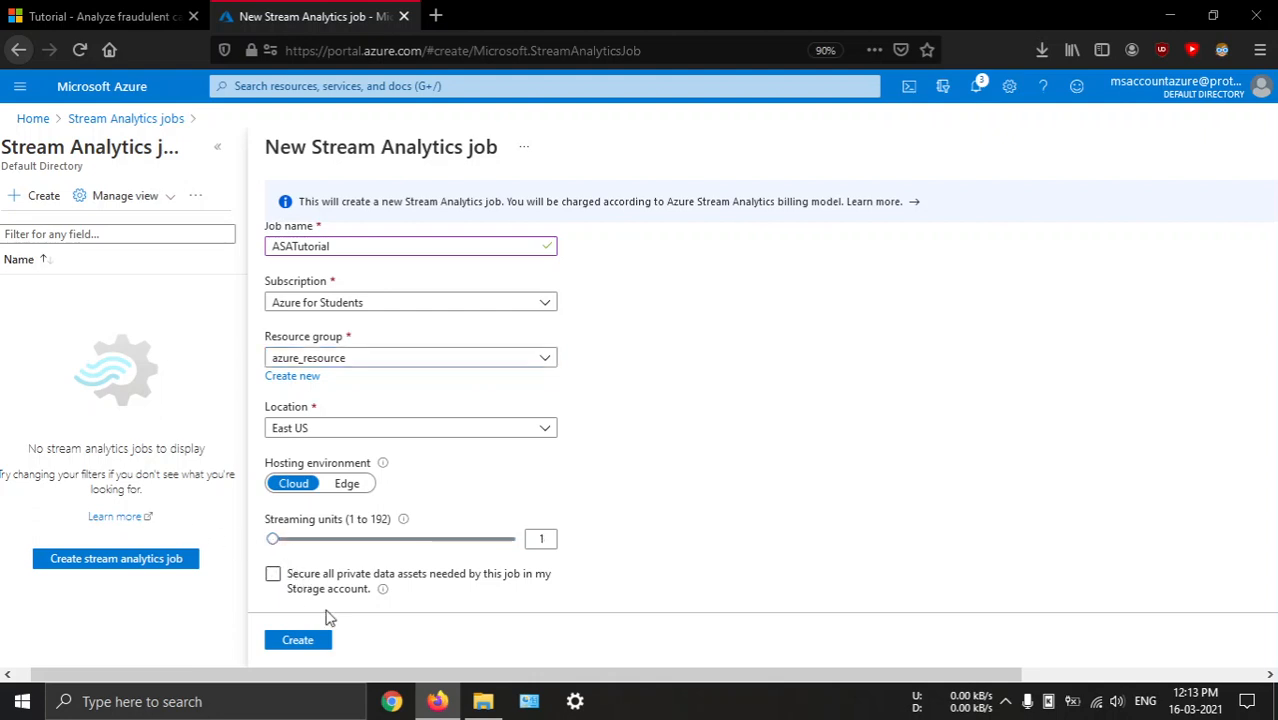
{"action": "left_click", "coordinate": [296, 641]}
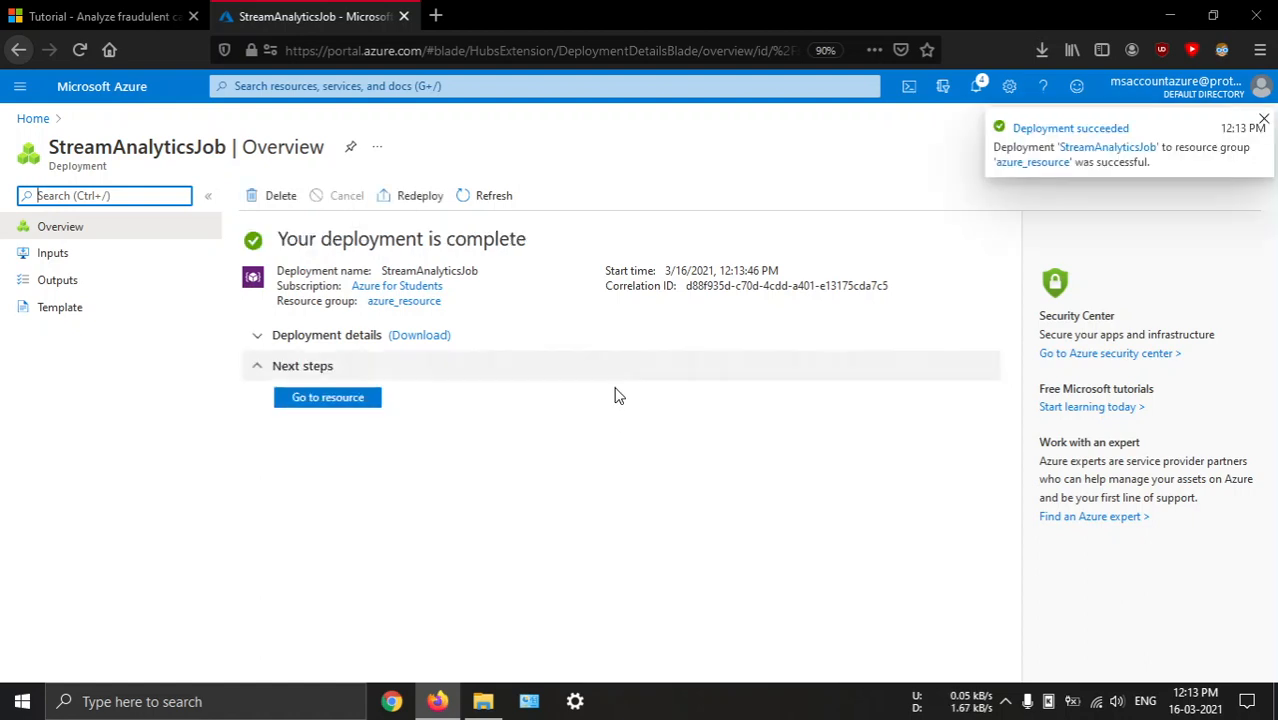
Open the deployed ASATutorial job and review the tutorial's Configure job input instructions
{"action": "left_click", "coordinate": [346, 401]}
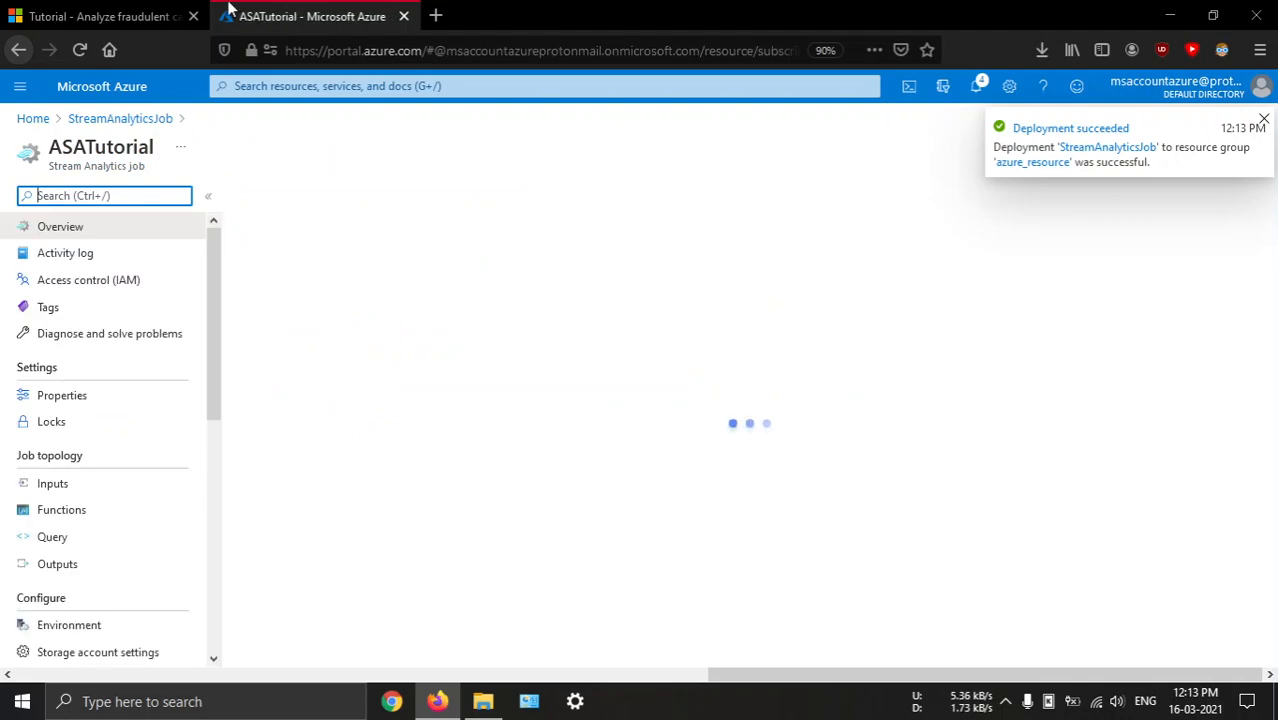
{"action": "left_click", "coordinate": [157, 12]}
{"action": "scroll", "coordinate": [447, 395], "scroll_direction": "down", "scroll_amount": 10}
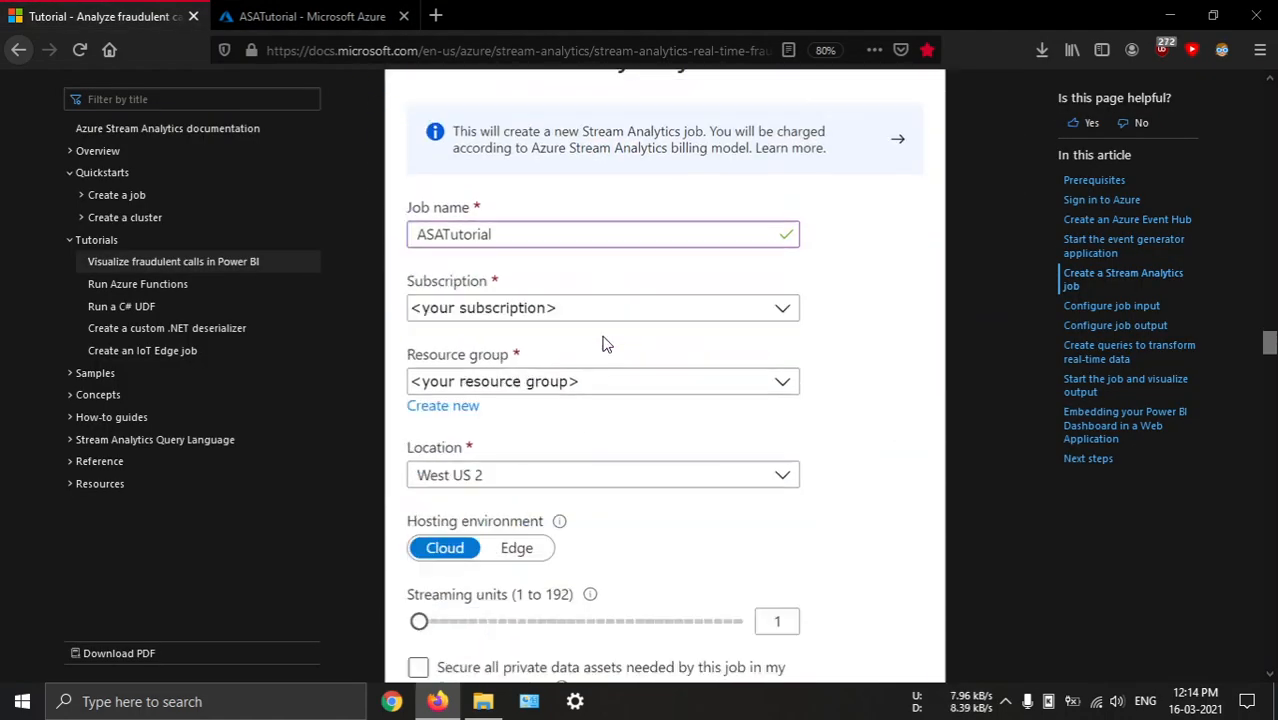
{"action": "scroll", "coordinate": [613, 340], "scroll_direction": "down", "scroll_amount": 3}
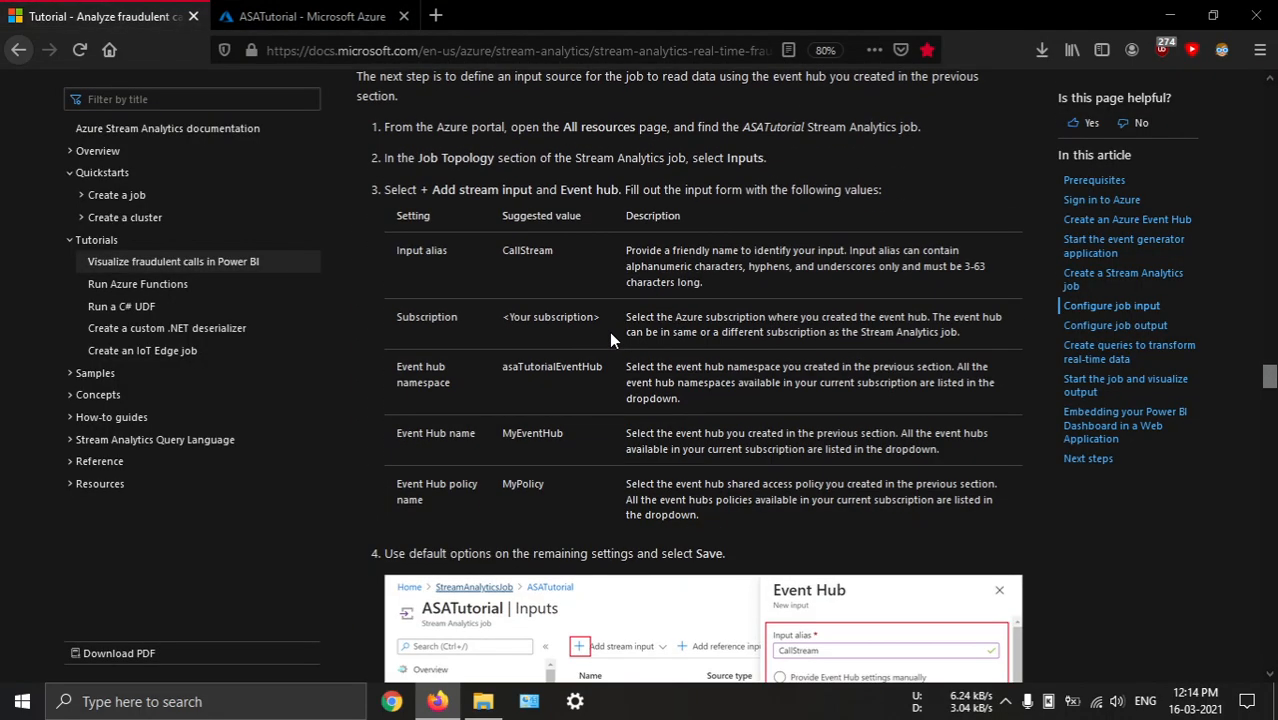
{"action": "scroll", "coordinate": [611, 337], "scroll_direction": "up", "scroll_amount": 3}
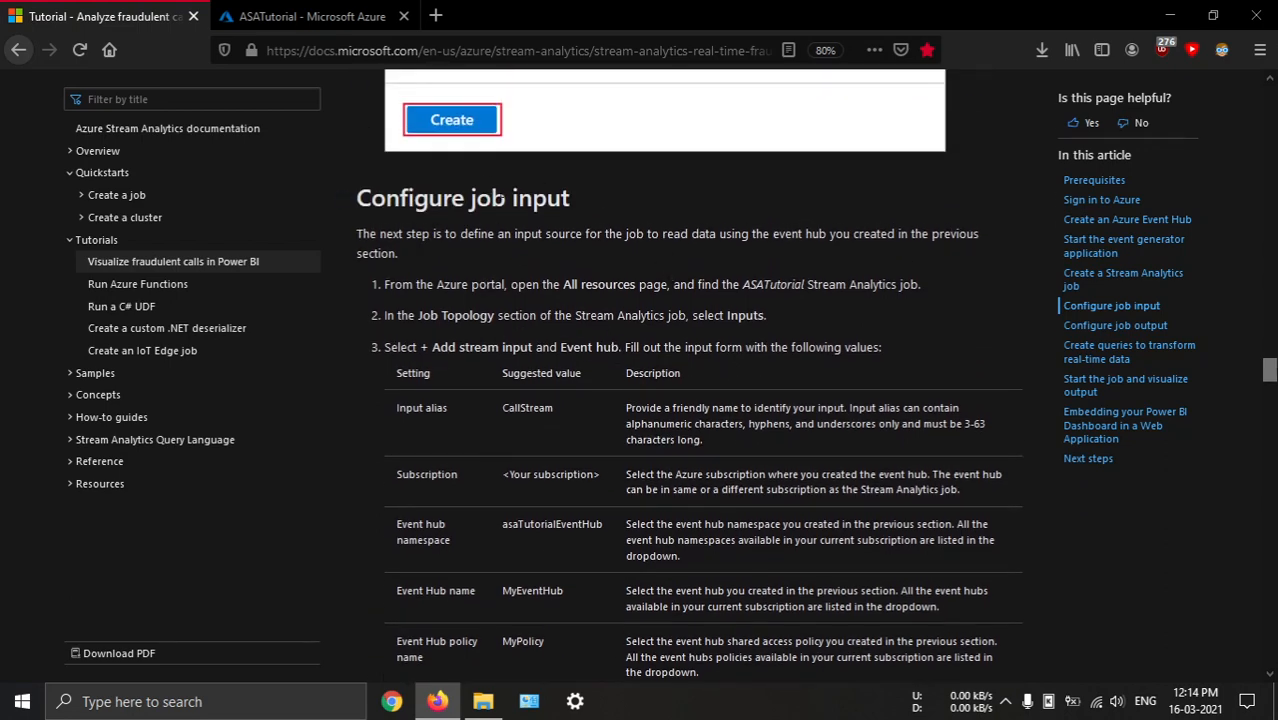
{"action": "left_click", "coordinate": [312, 16]}
{"action": "left_click", "coordinate": [100, 20]}
{"action": "scroll", "coordinate": [510, 280], "scroll_direction": "up", "scroll_amount": 9}
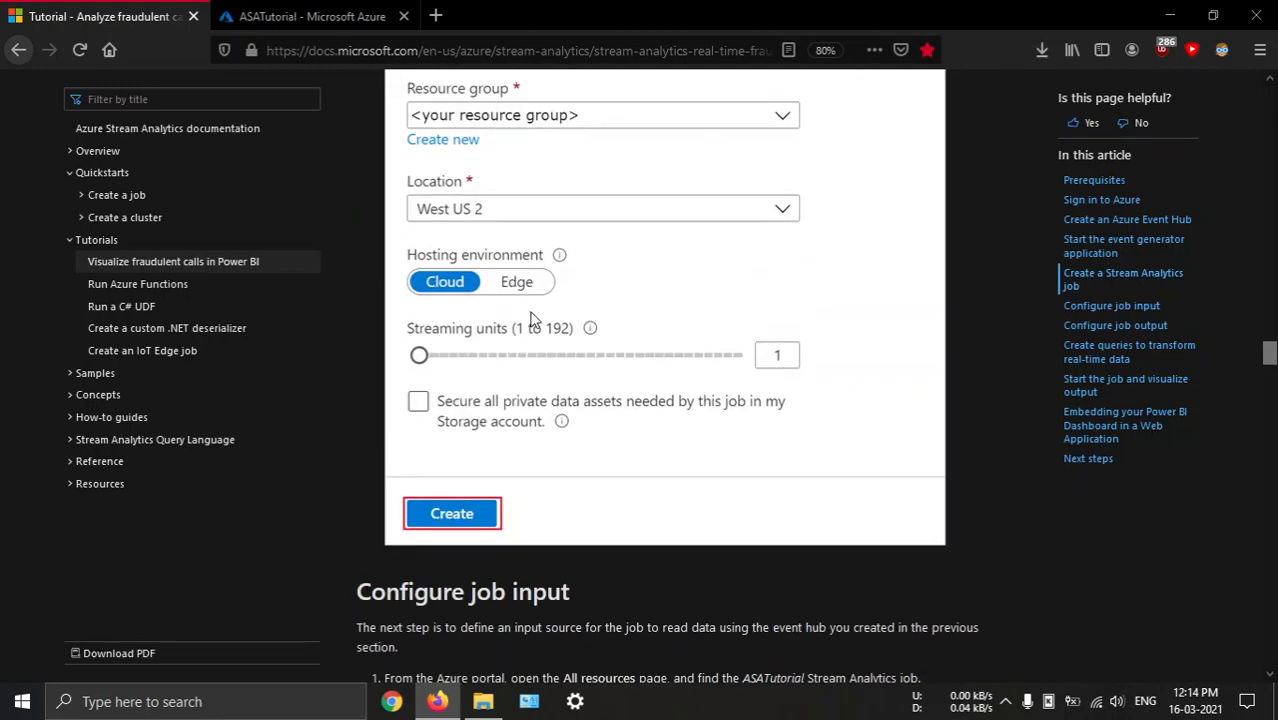
{"action": "scroll", "coordinate": [530, 286], "scroll_direction": "down", "scroll_amount": 6}
{"action": "scroll", "coordinate": [530, 286], "scroll_direction": "down", "scroll_amount": 2}
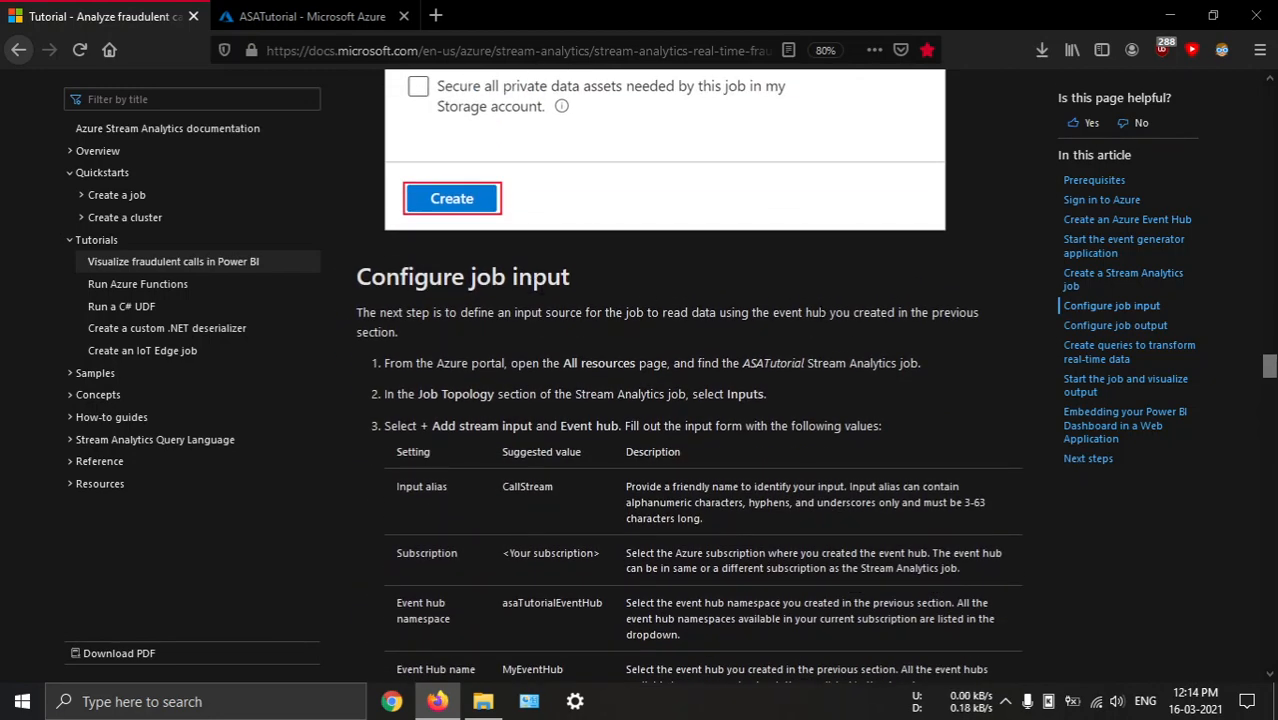
{"action": "scroll", "coordinate": [610, 346], "scroll_direction": "down", "scroll_amount": 2}
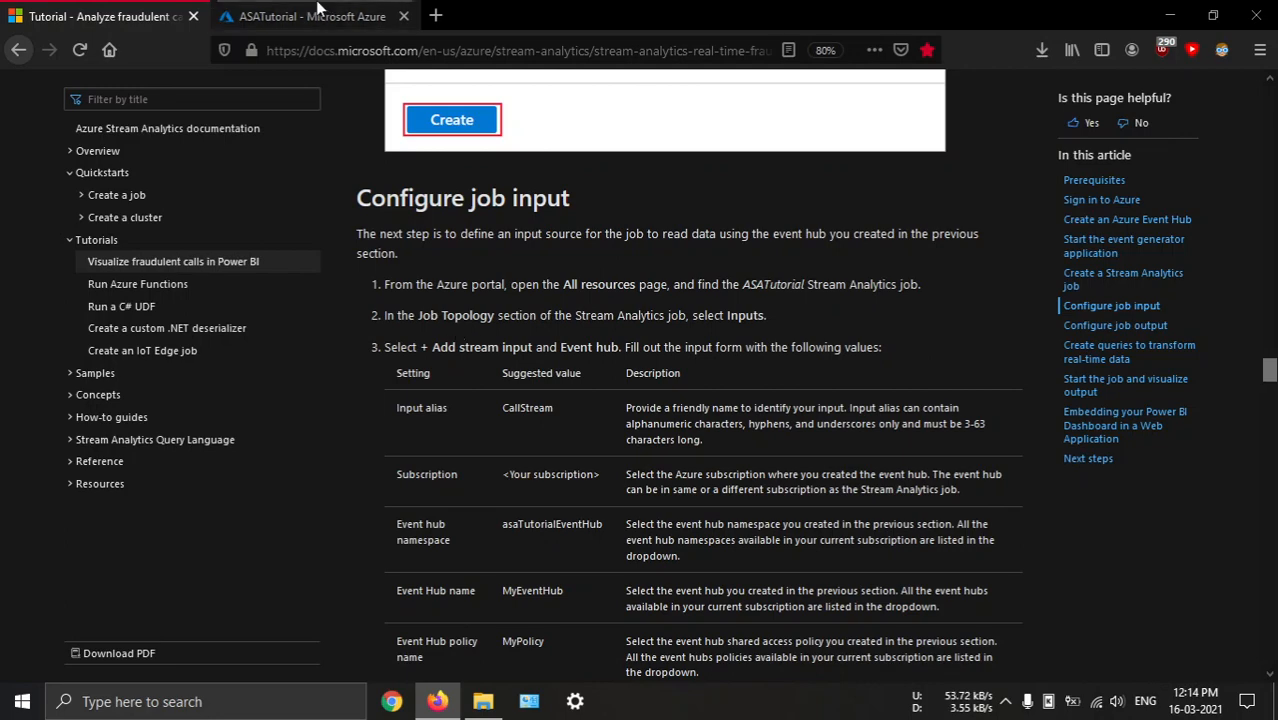
Open the ASATutorial job's inputs and start adding an Event Hub stream input as the tutorial describes
{"action": "left_click", "coordinate": [305, 16]}
{"action": "scroll", "coordinate": [155, 443], "scroll_direction": "down", "scroll_amount": 8}
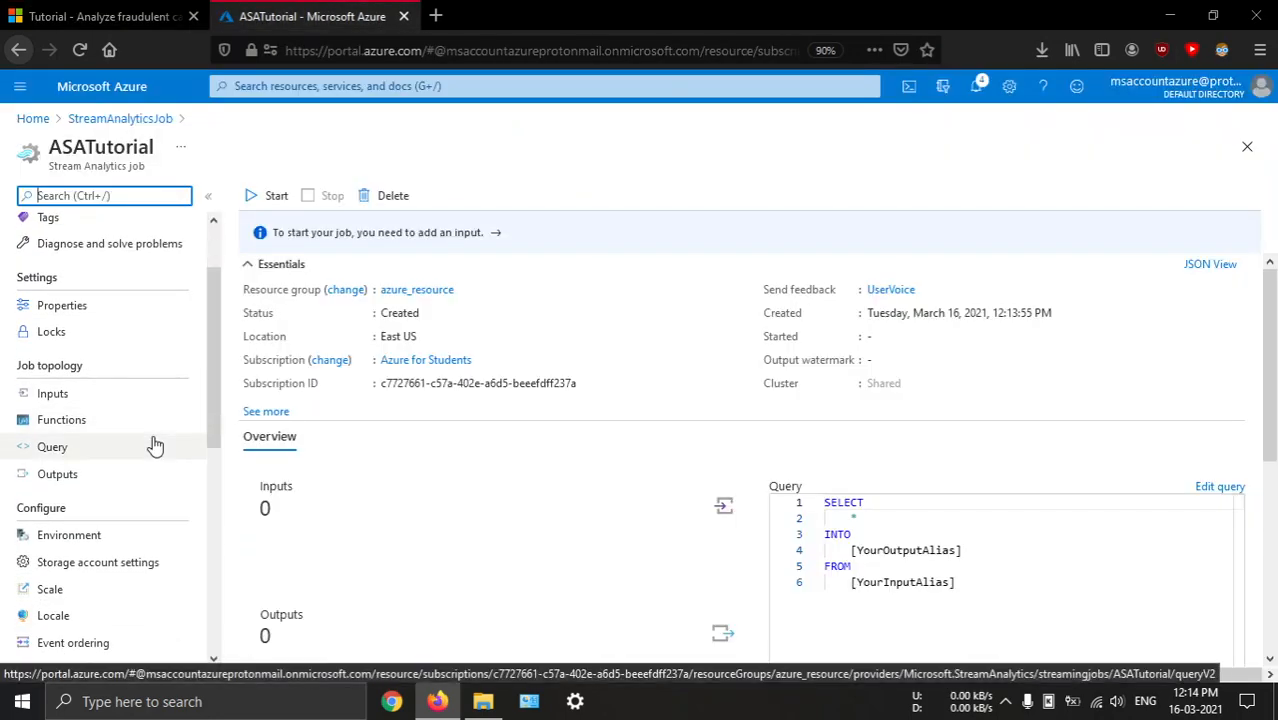
{"action": "scroll", "coordinate": [155, 443], "scroll_direction": "up", "scroll_amount": 8}
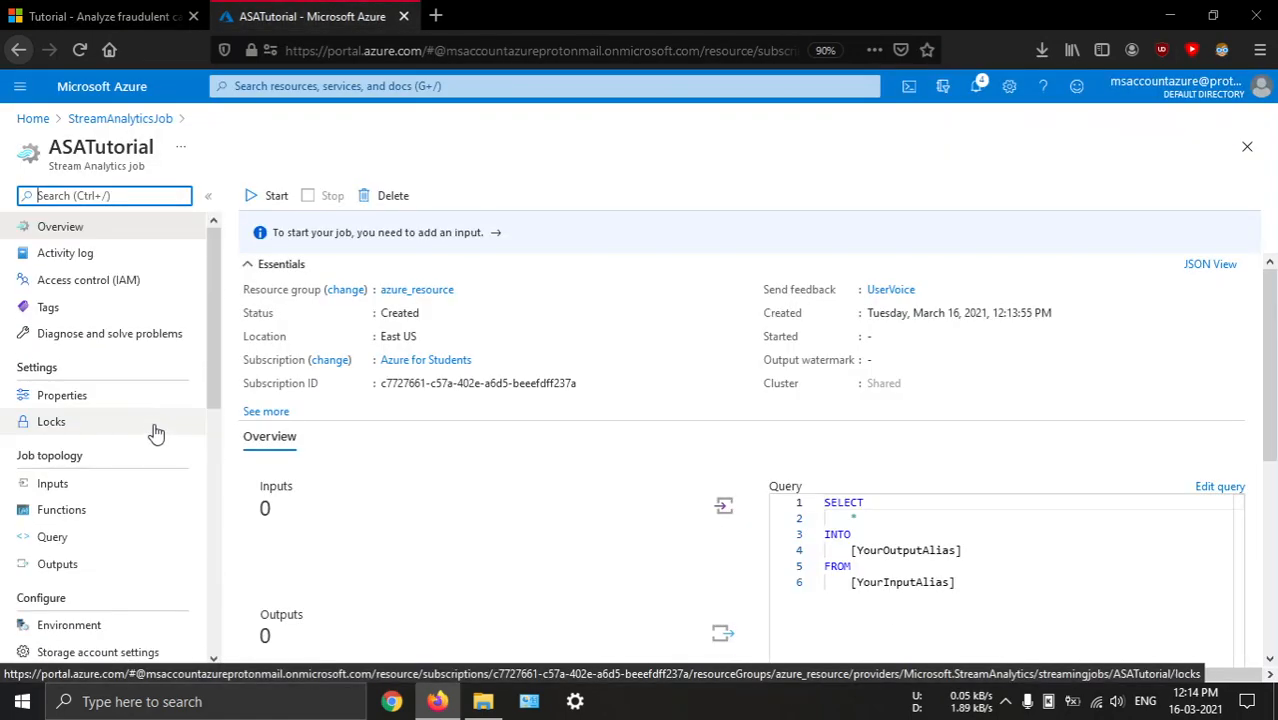
{"action": "left_click", "coordinate": [87, 487]}
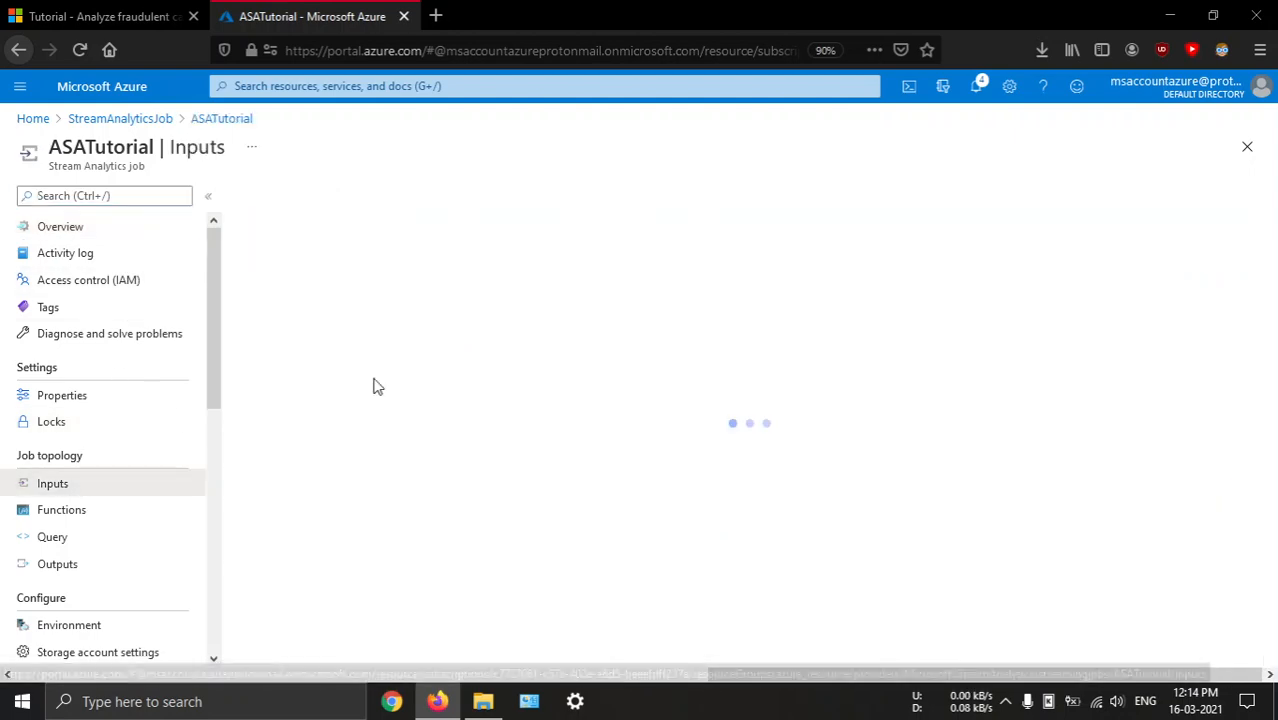
{"action": "key", "text": "ctrl+Tab"}
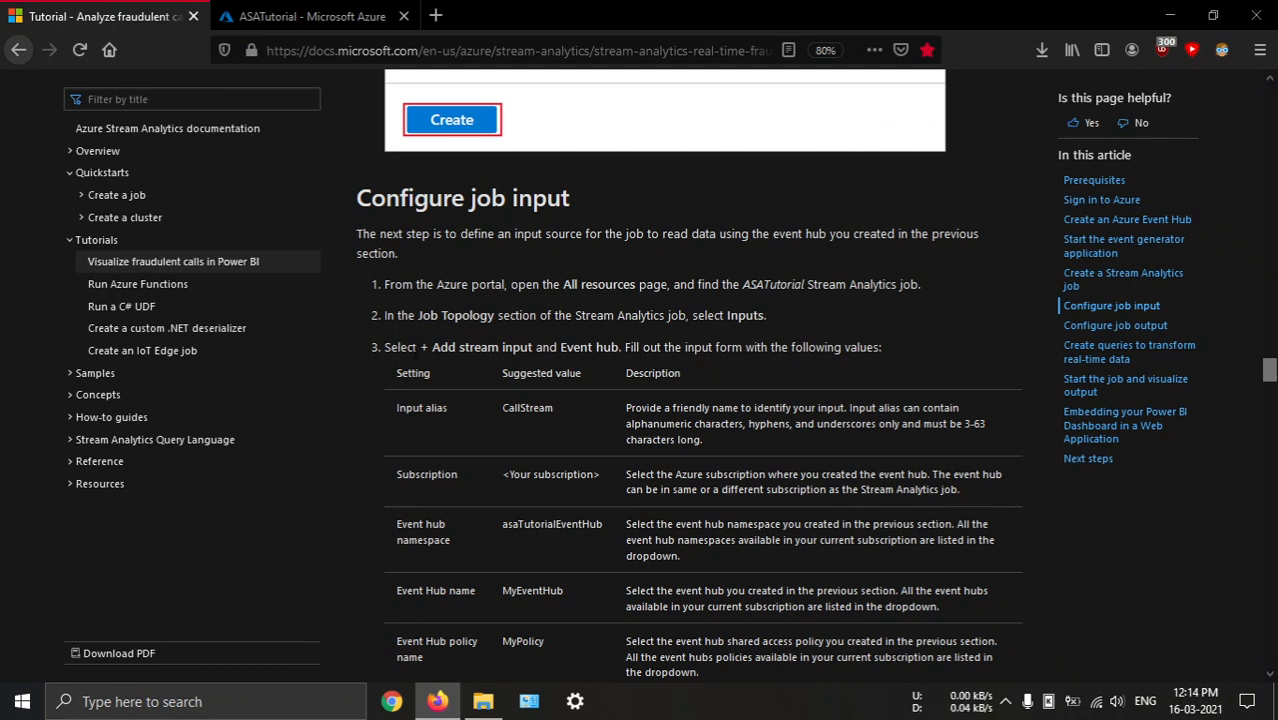
{"action": "scroll", "coordinate": [416, 285], "scroll_direction": "down", "scroll_amount": 2}
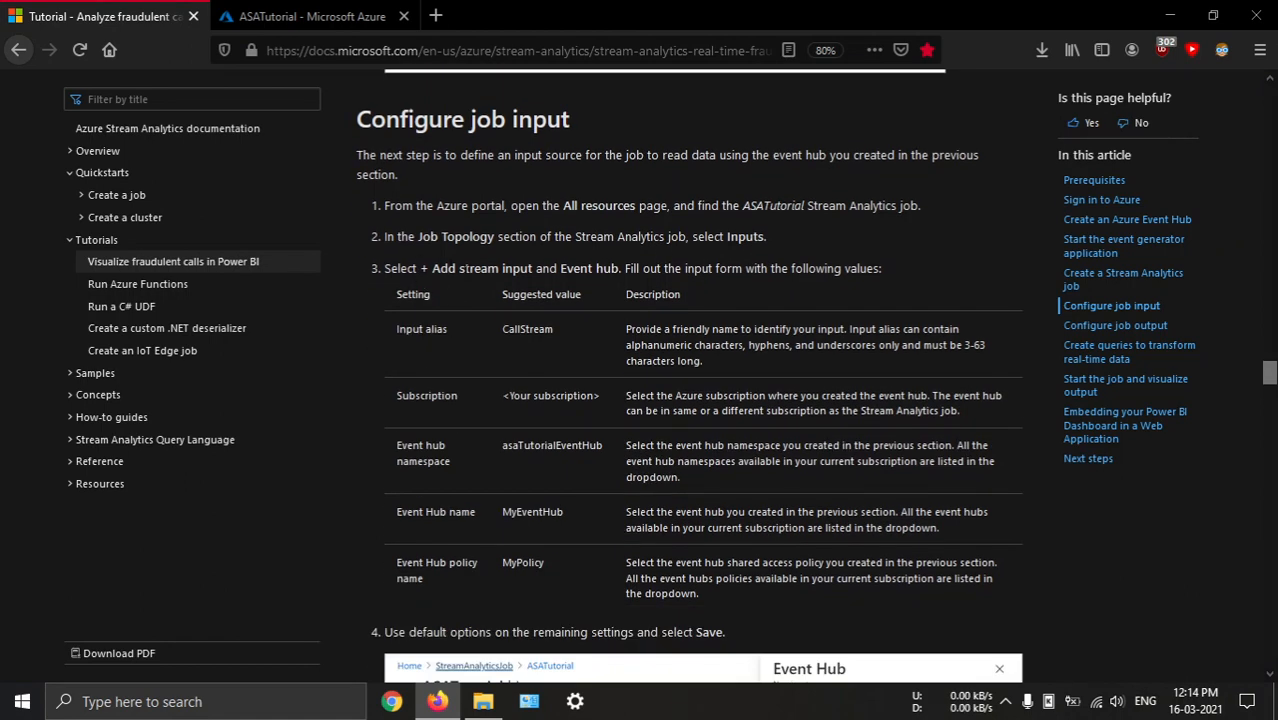
{"action": "key", "text": "ctrl+Tab"}
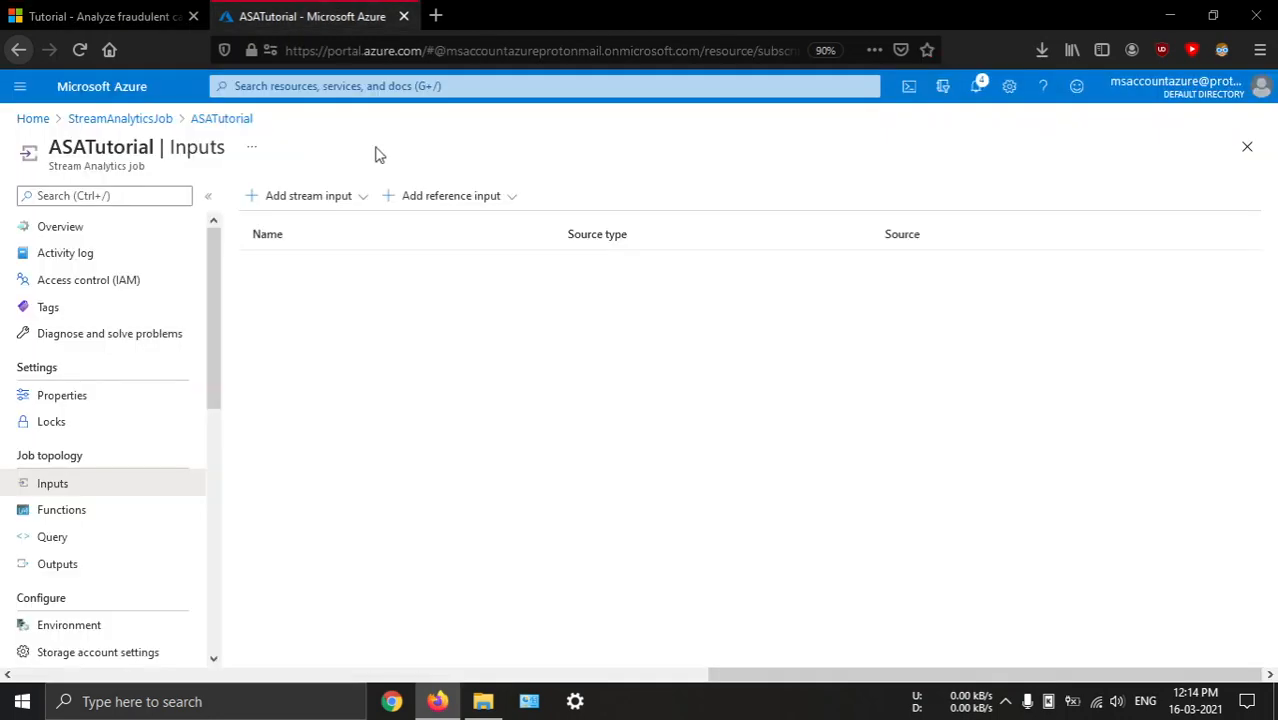
{"action": "left_click", "coordinate": [303, 200]}
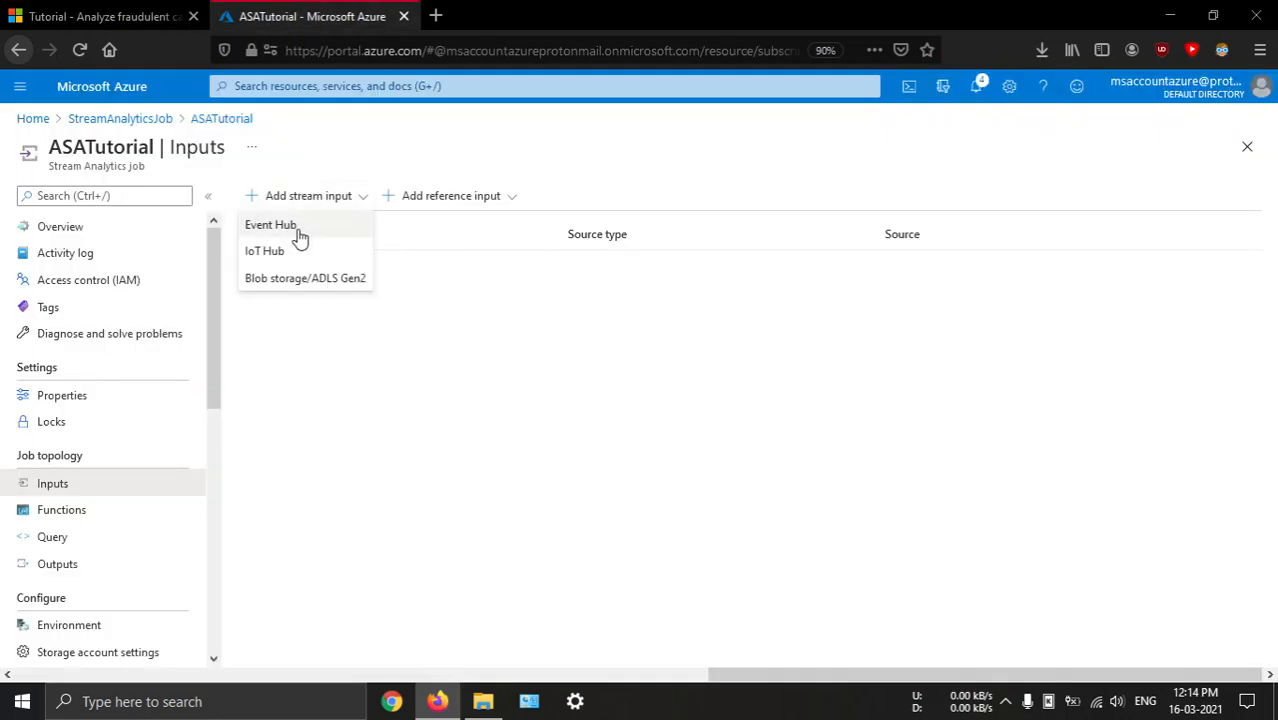
{"action": "left_click", "coordinate": [300, 228]}
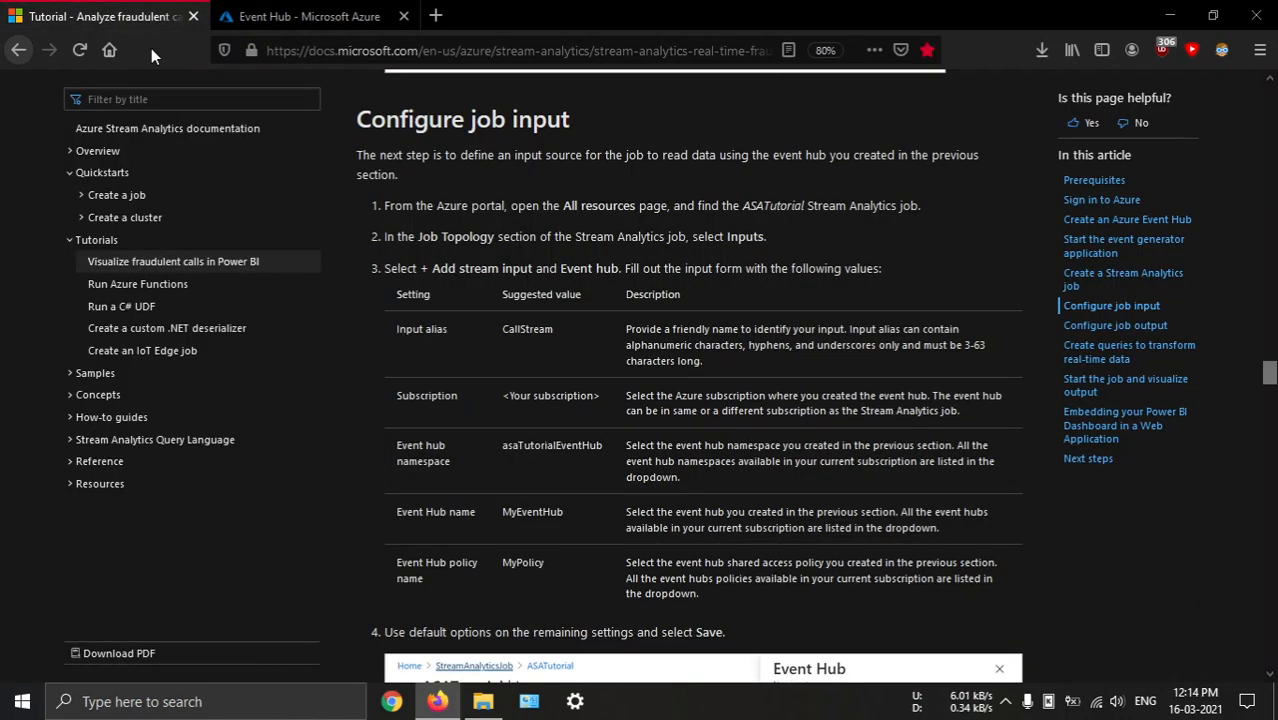
Set the input alias to CallStream, copied from the tutorial, and leave the Event Hub consumer group on Create new
{"action": "left_click", "coordinate": [110, 16]}
{"action": "double_click", "coordinate": [538, 333]}
{"action": "key", "text": "ctrl+c"}
{"action": "key", "text": "ctrl+Tab"}
{"action": "key", "text": "ctrl+v"}
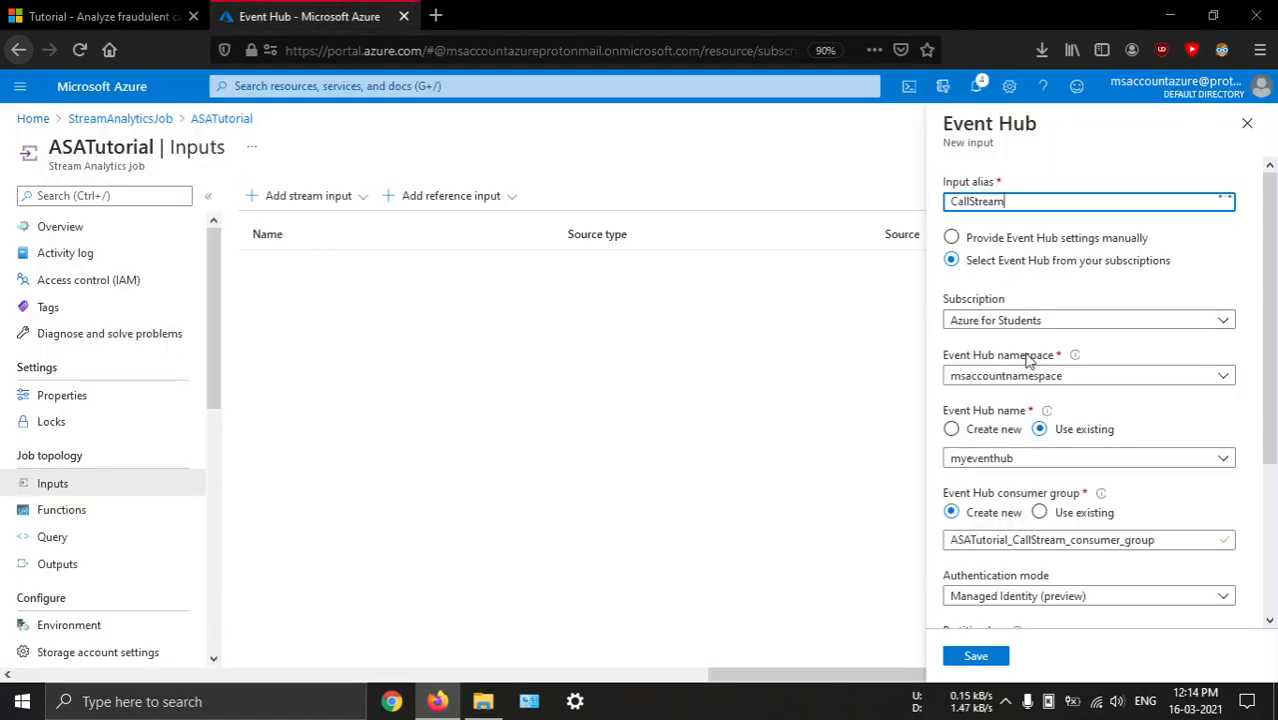
{"action": "left_click", "coordinate": [1066, 518]}
{"action": "left_click", "coordinate": [994, 514]}
{"action": "scroll", "coordinate": [1075, 447], "scroll_direction": "down", "scroll_amount": 2}
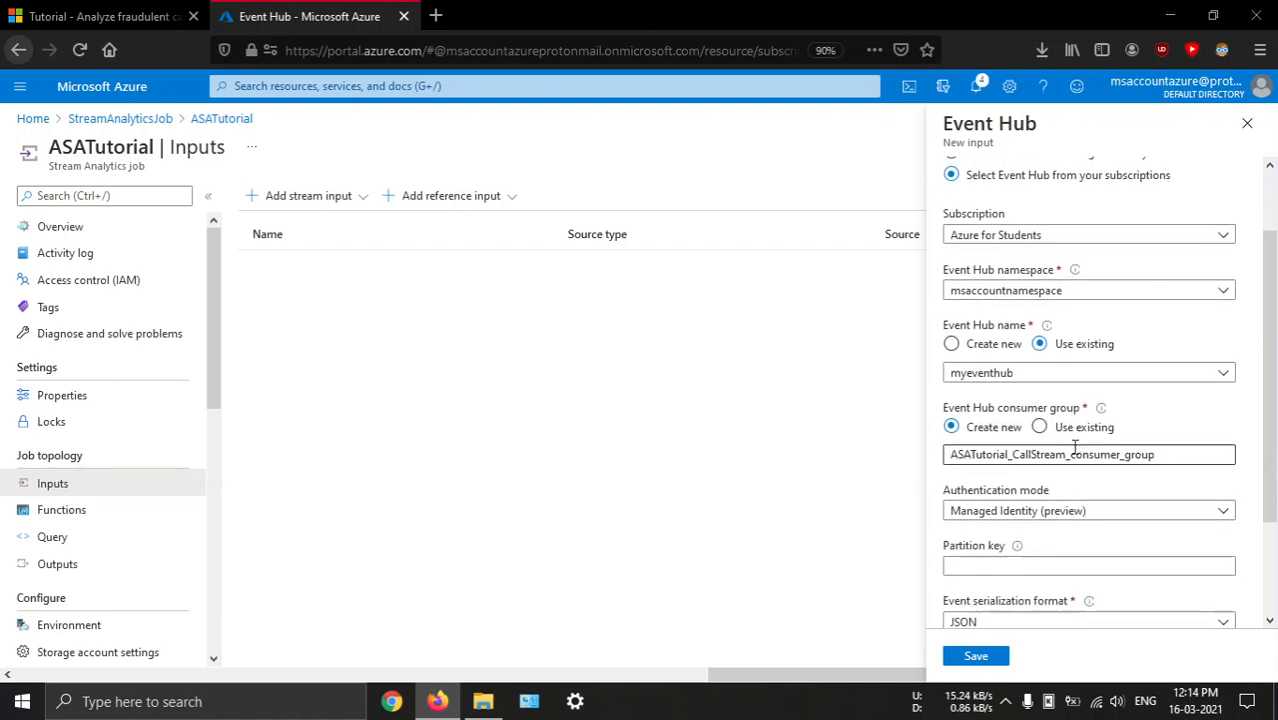
Set the Event Hub input's authentication mode to Connection string, leaving the policy name on Create new
{"action": "scroll", "coordinate": [1075, 447], "scroll_direction": "down", "scroll_amount": 2}
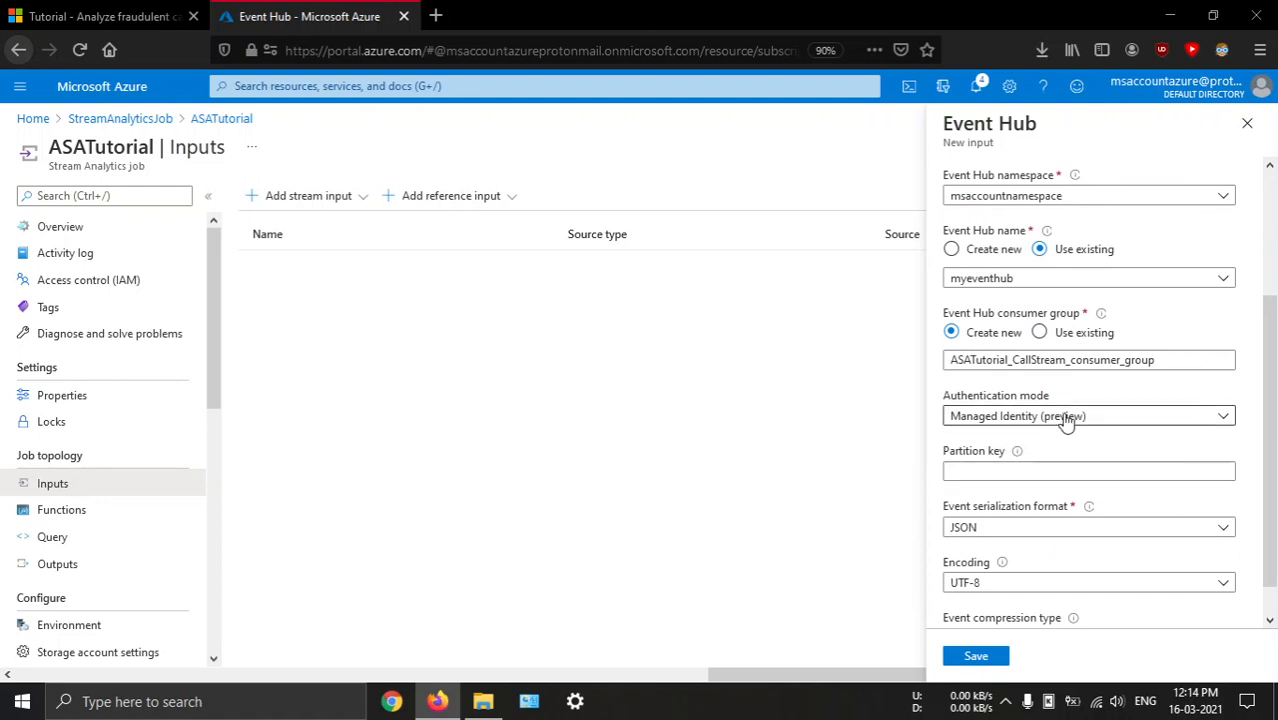
{"action": "left_click", "coordinate": [1066, 418]}
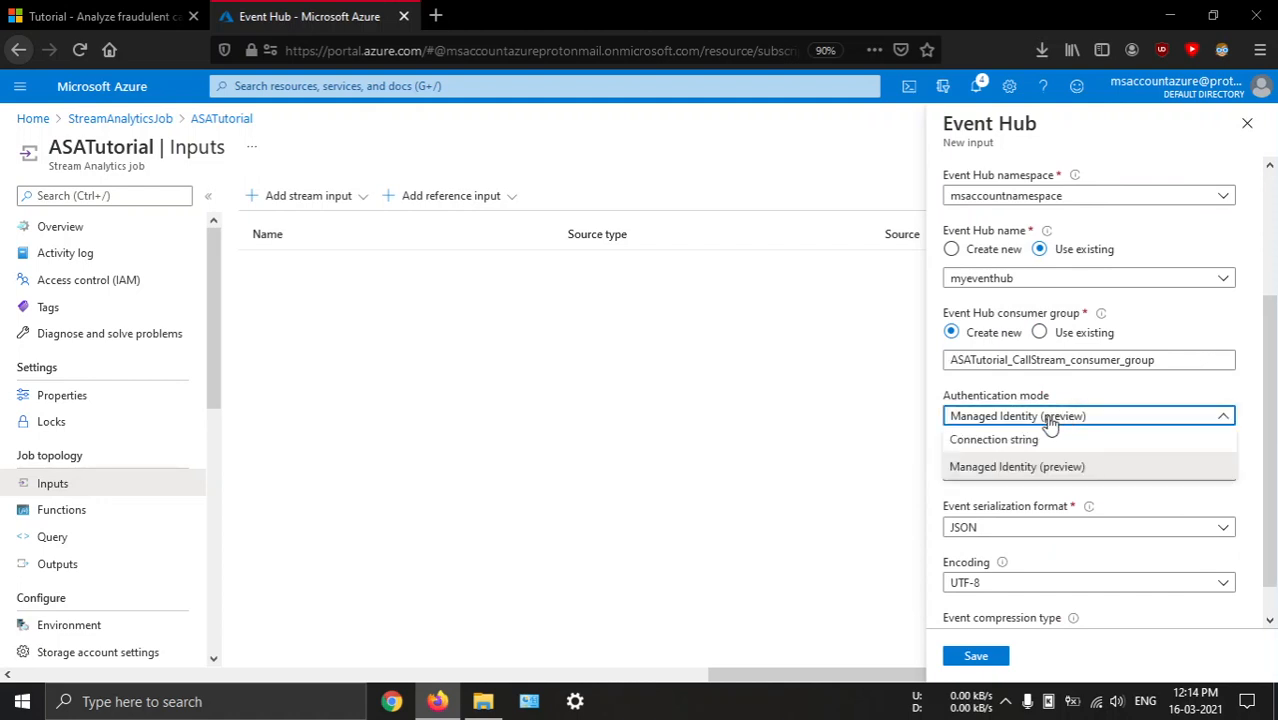
{"action": "left_click", "coordinate": [994, 440]}
{"action": "scroll", "coordinate": [1060, 500], "scroll_direction": "down", "scroll_amount": 3}
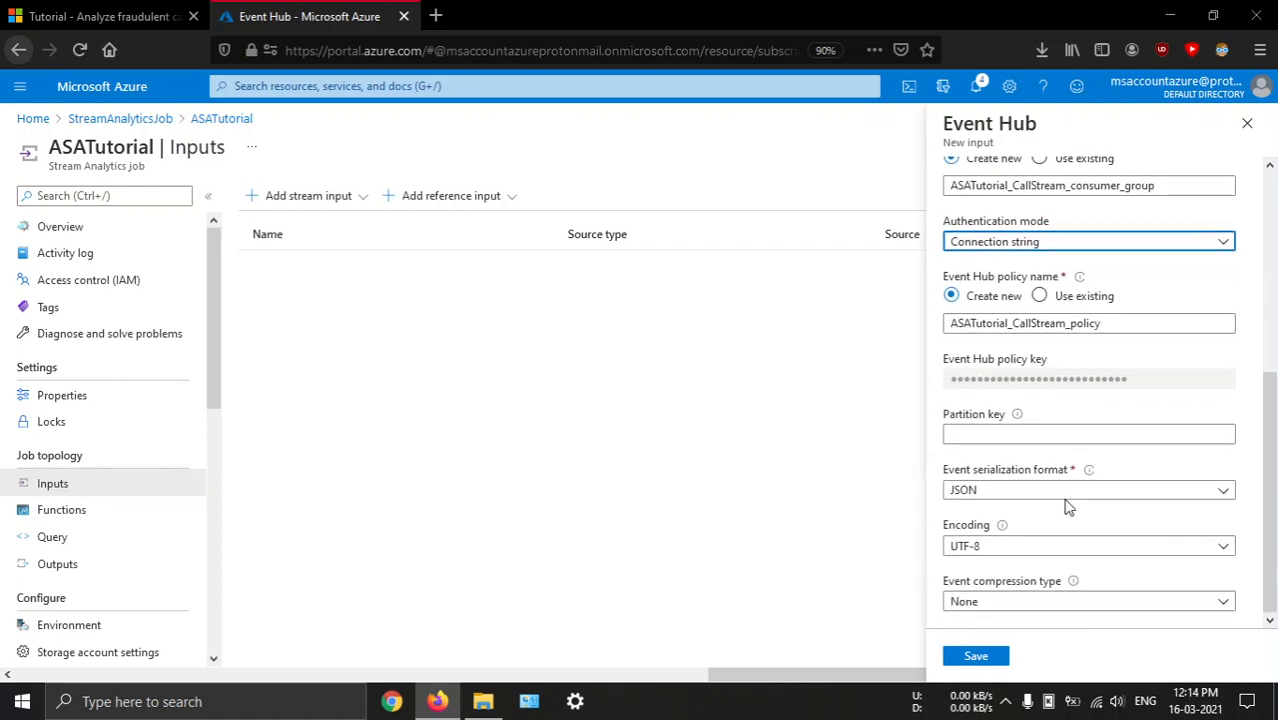
Compare the Event Hub input settings with the tutorial's example form and save the CallStream input
{"action": "left_click", "coordinate": [152, 18]}
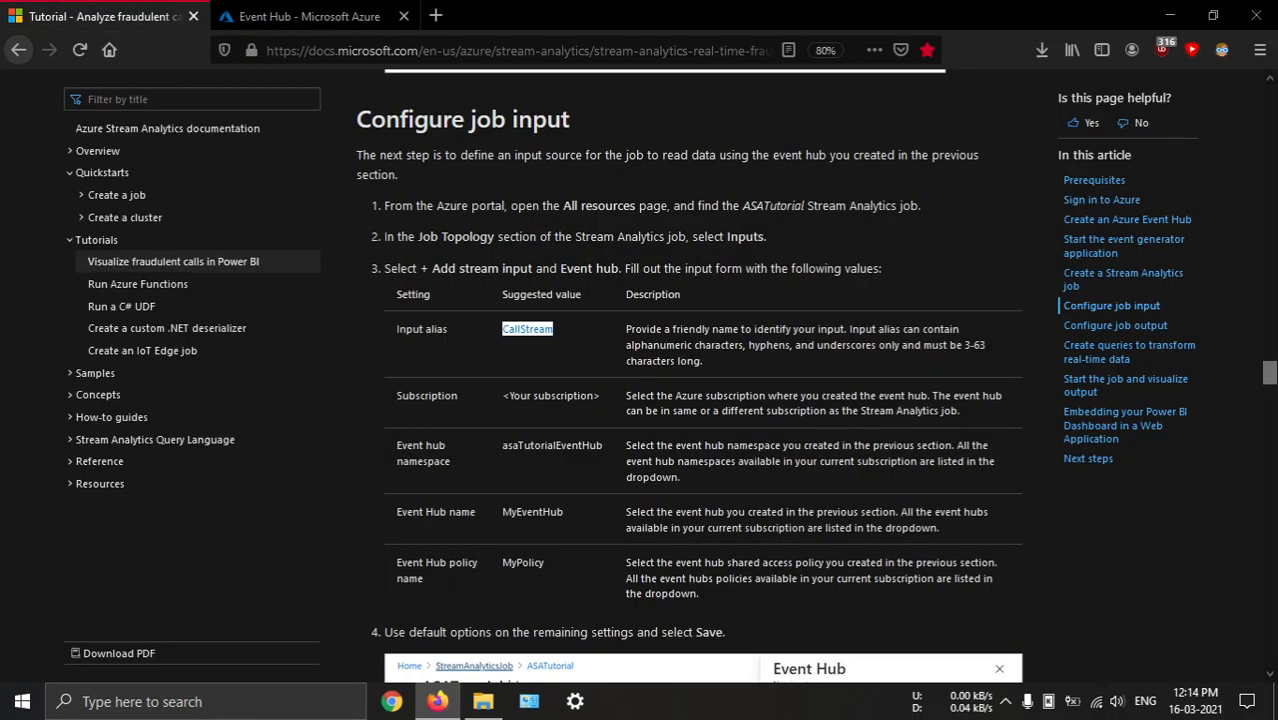
{"action": "scroll", "coordinate": [669, 327], "scroll_direction": "down", "scroll_amount": 6}
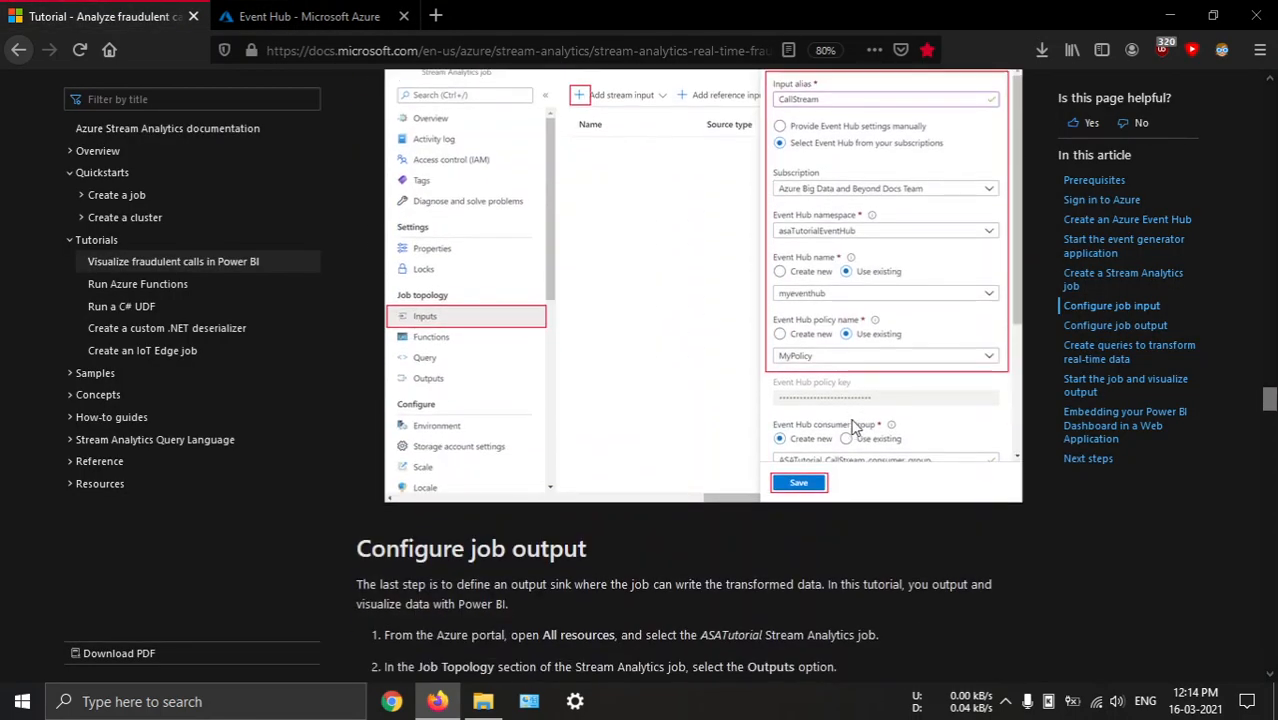
{"action": "left_click", "coordinate": [310, 16]}
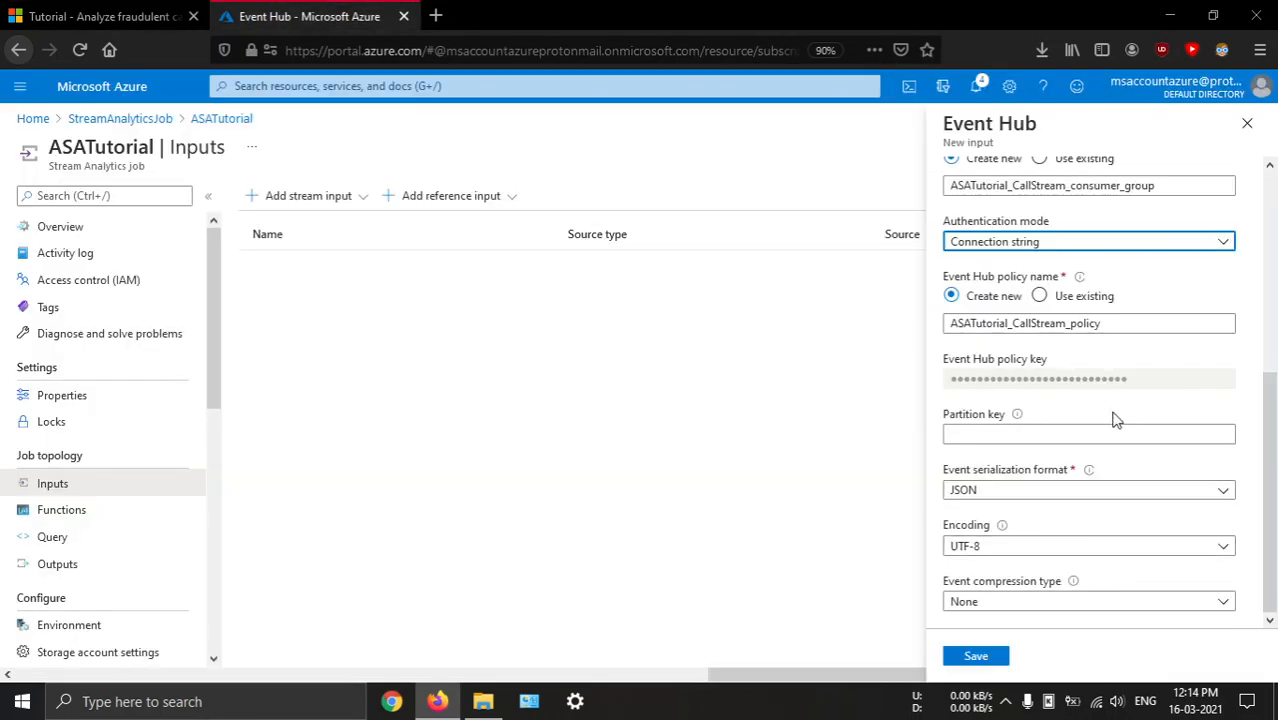
{"action": "scroll", "coordinate": [1112, 420], "scroll_direction": "up", "scroll_amount": 5}
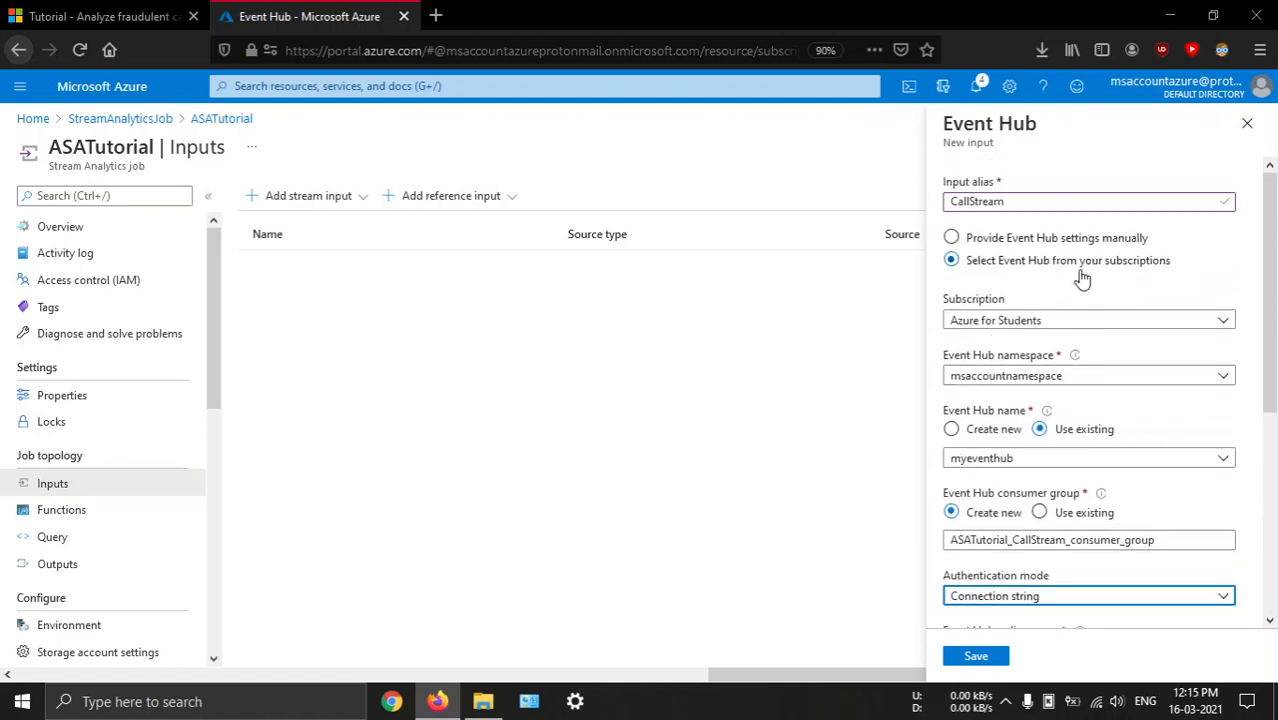
{"action": "scroll", "coordinate": [1100, 300], "scroll_direction": "down", "scroll_amount": 4}
{"action": "left_click", "coordinate": [975, 655]}
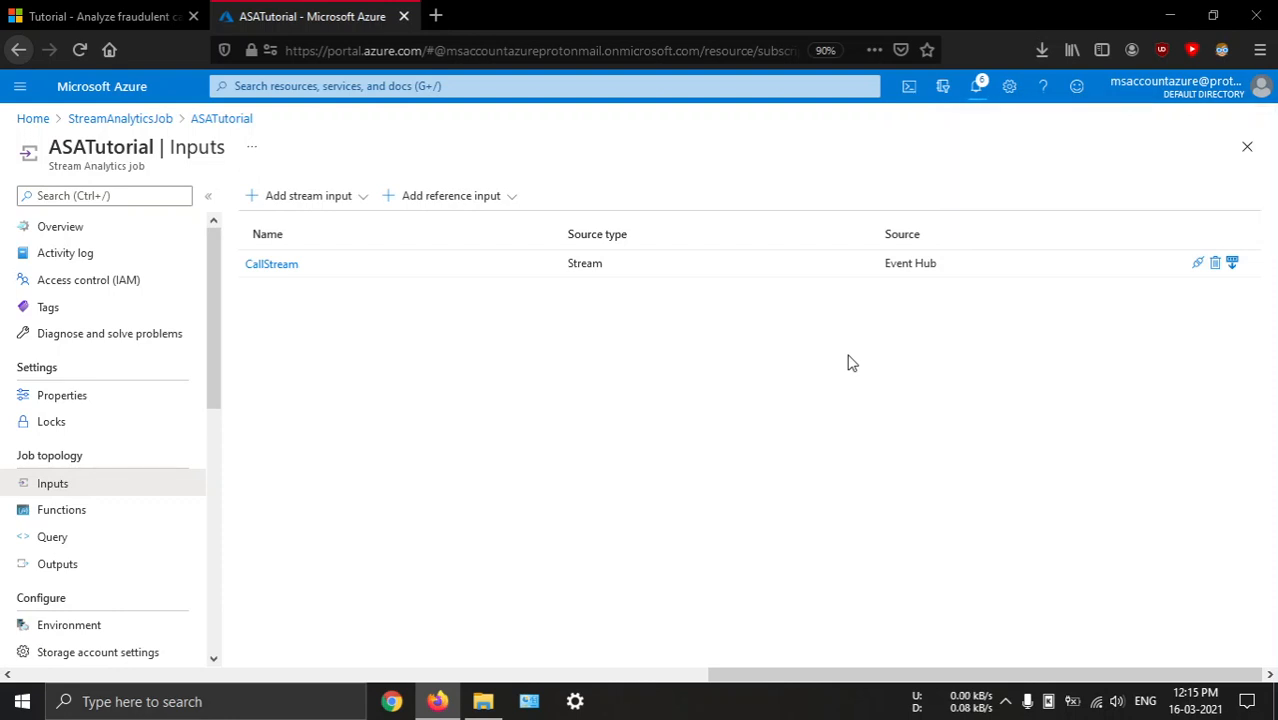
Check the portal notifications for the new input and review the saved CallStream input details
{"action": "left_click", "coordinate": [976, 86]}
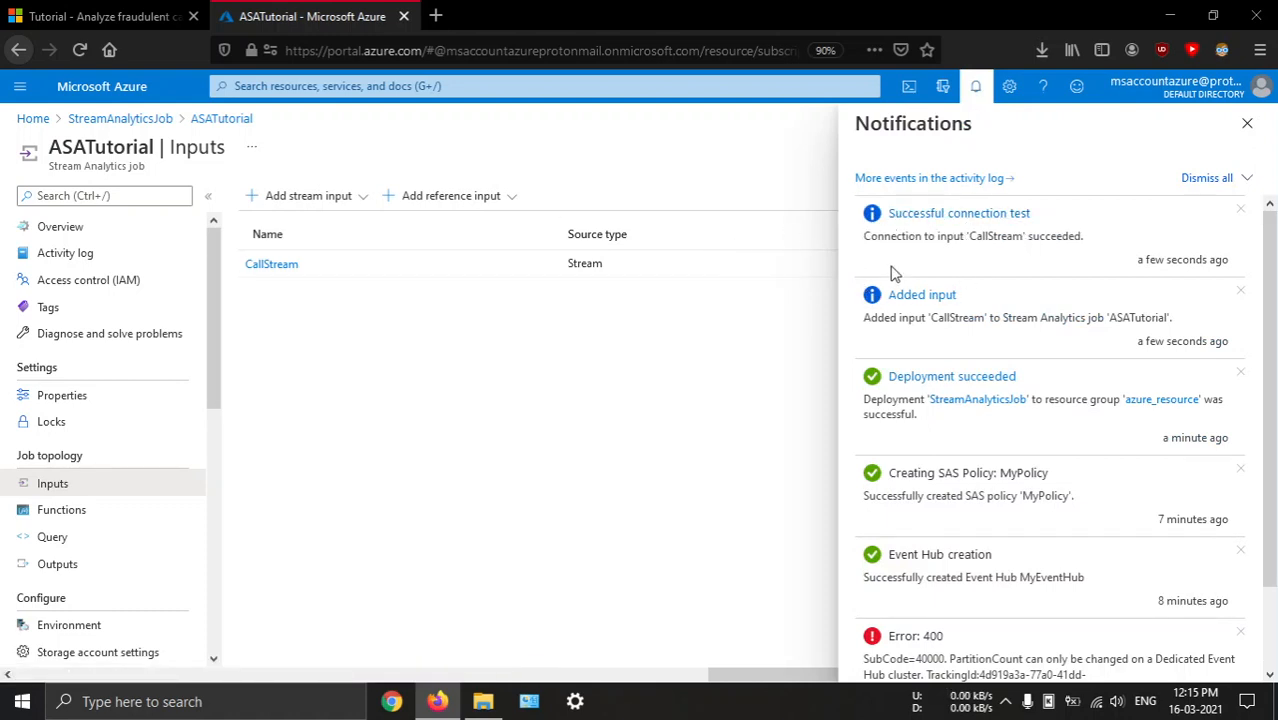
{"action": "left_click", "coordinate": [283, 265]}
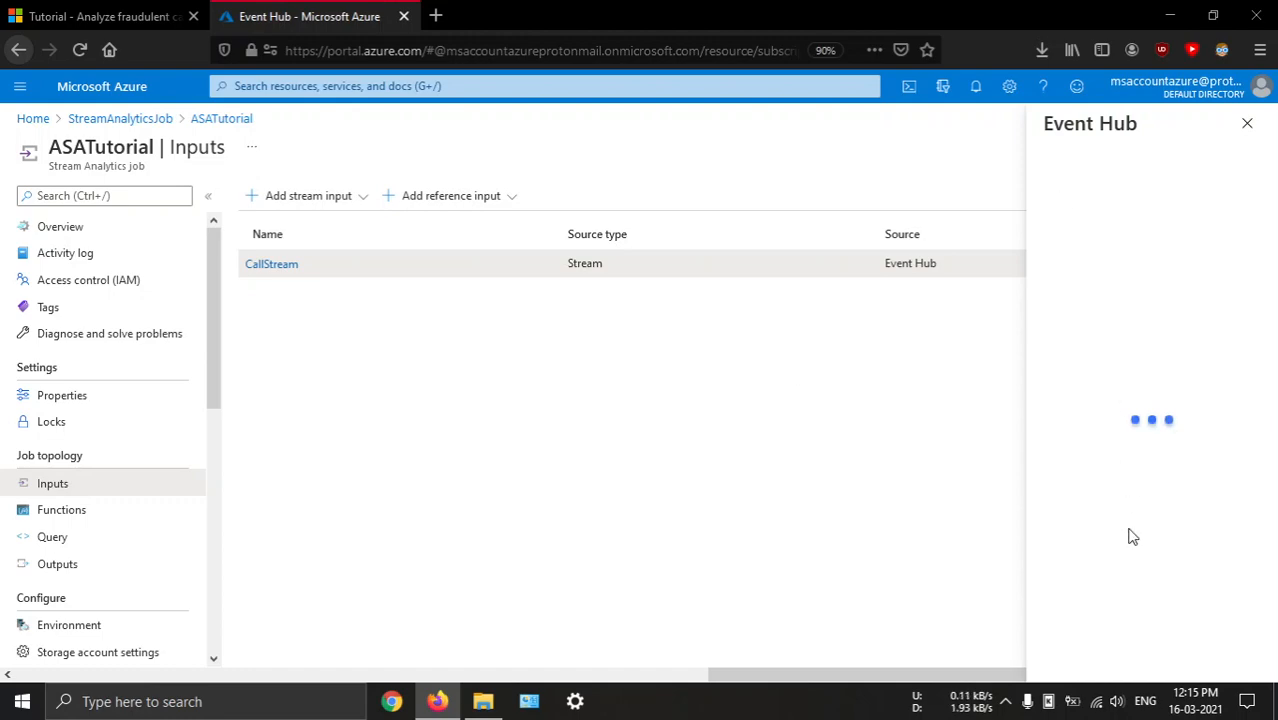
{"action": "scroll", "coordinate": [1105, 390], "scroll_direction": "down", "scroll_amount": 5}
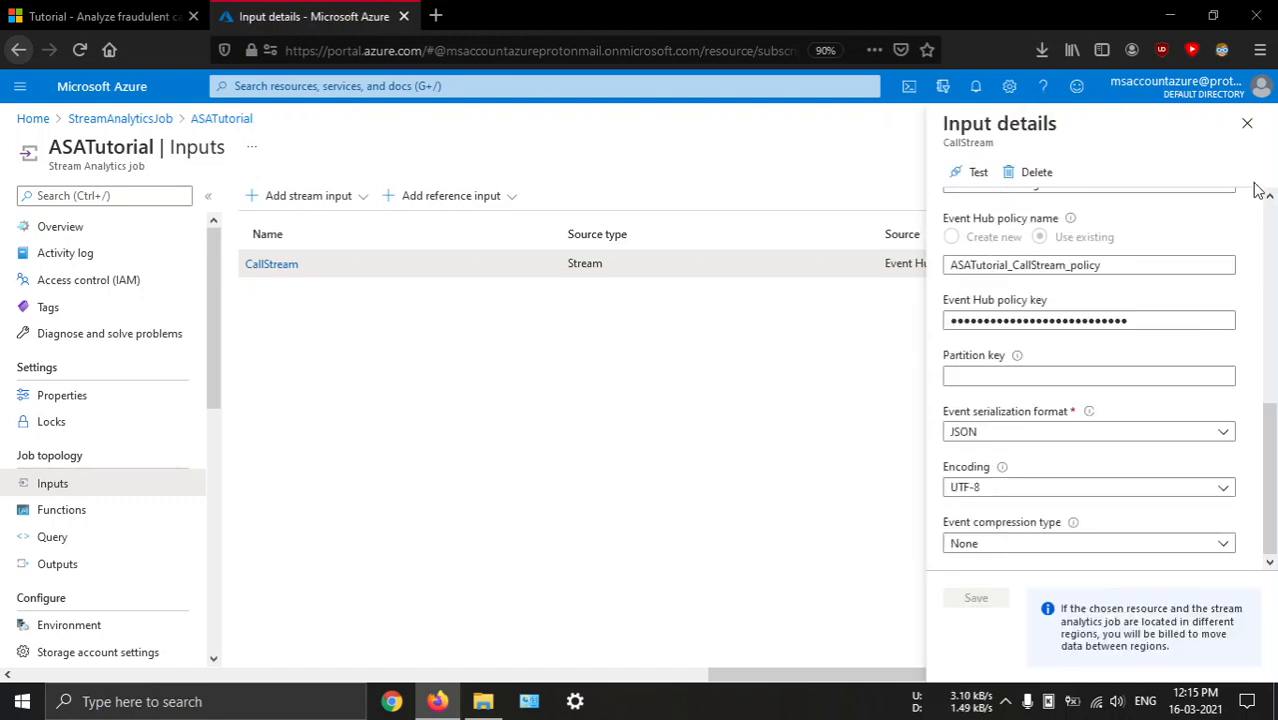
{"action": "left_click", "coordinate": [1247, 123]}
Open the ASATutorial job's outputs and start adding a Power BI output as the tutorial's Configure job output section describes
{"action": "key", "text": "ctrl+Tab"}
{"action": "scroll", "coordinate": [785, 423], "scroll_direction": "down", "scroll_amount": 5}
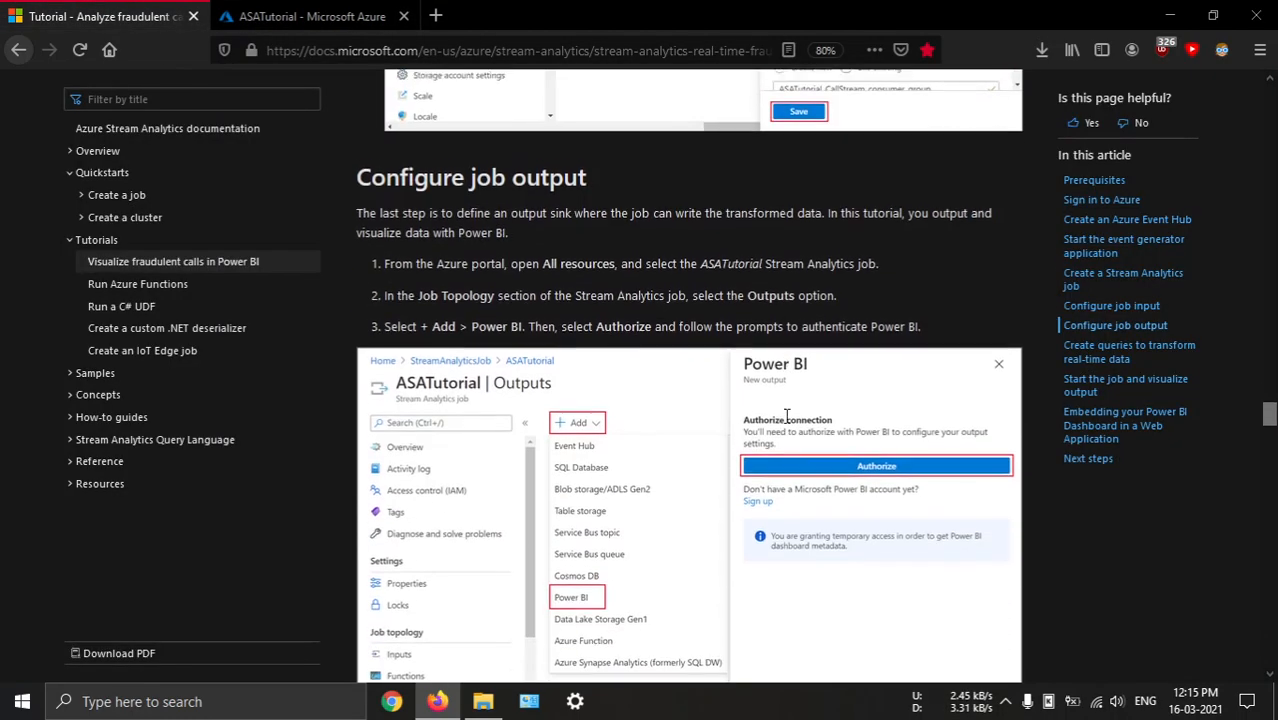
{"action": "left_click", "coordinate": [265, 12]}
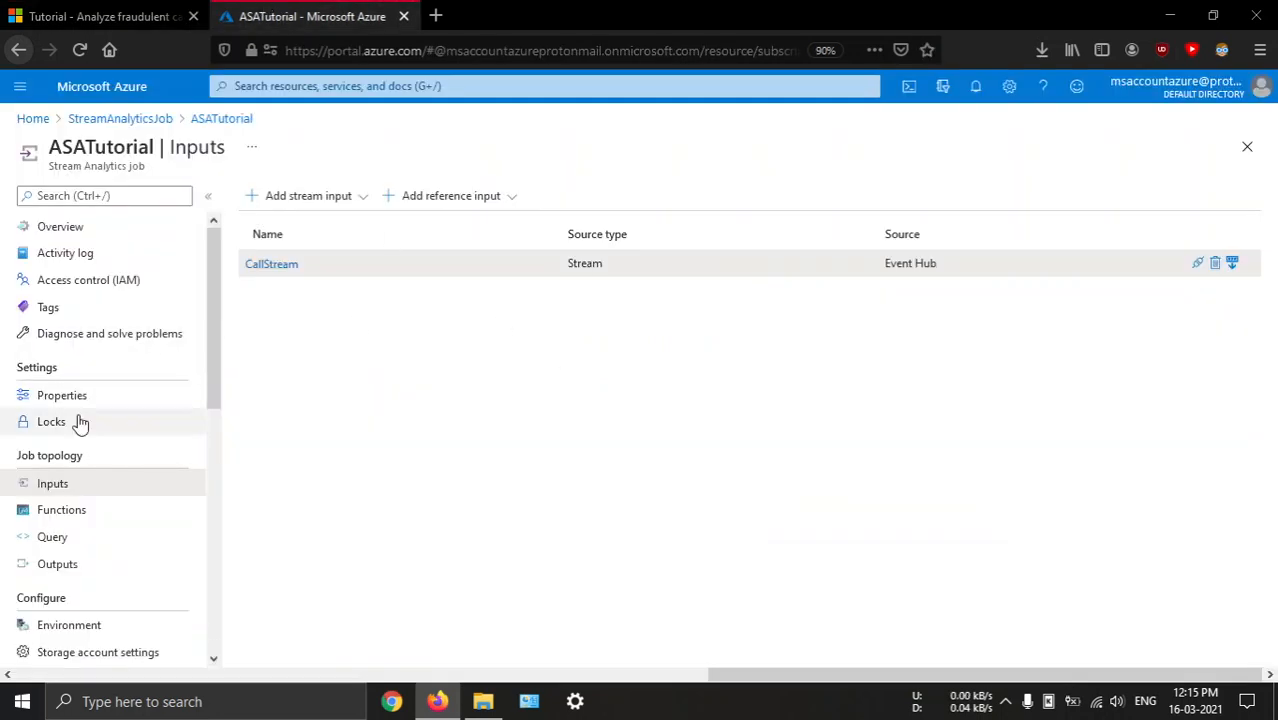
{"action": "scroll", "coordinate": [91, 479], "scroll_direction": "down", "scroll_amount": 1}
{"action": "left_click", "coordinate": [60, 474]}
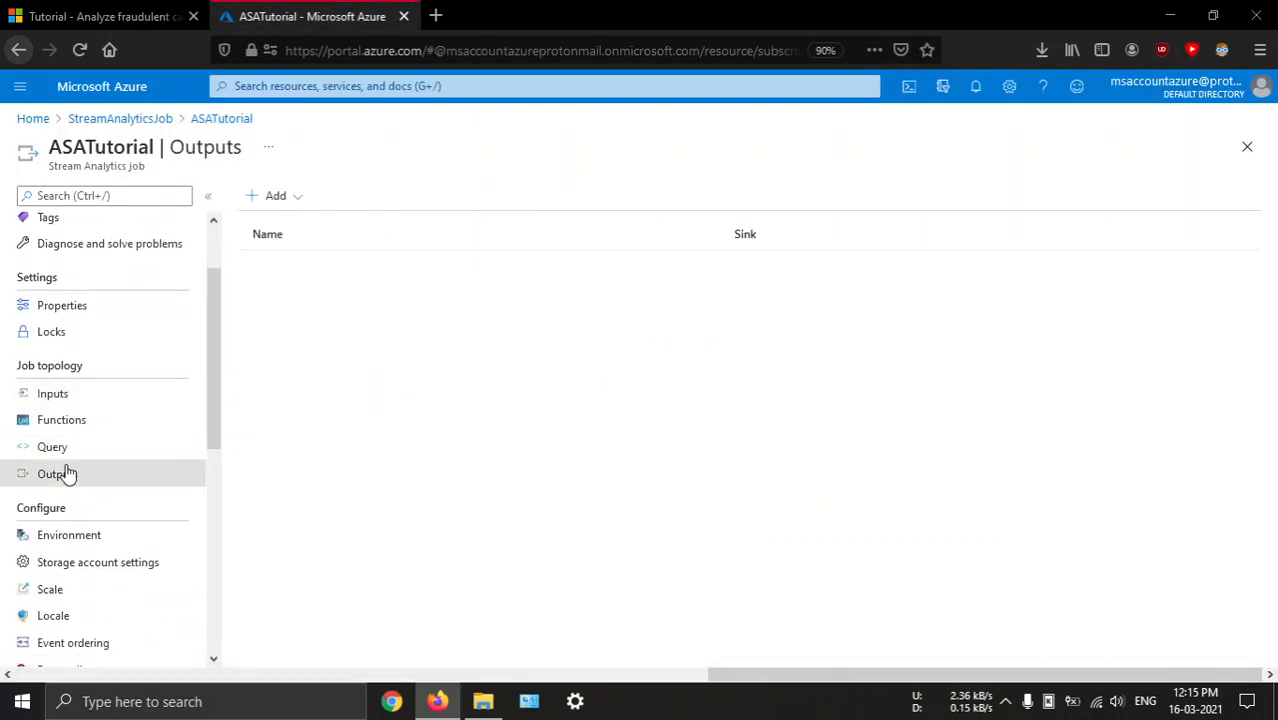
{"action": "left_click", "coordinate": [282, 197]}
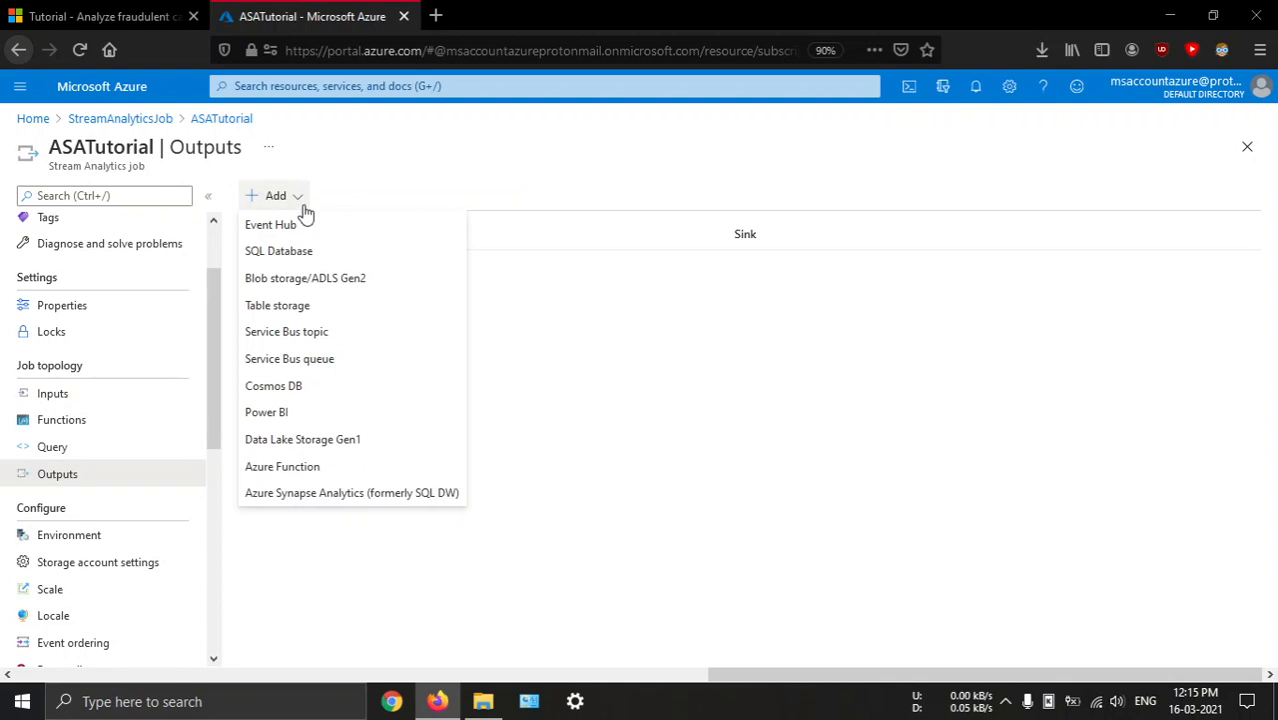
{"action": "left_click", "coordinate": [297, 423]}
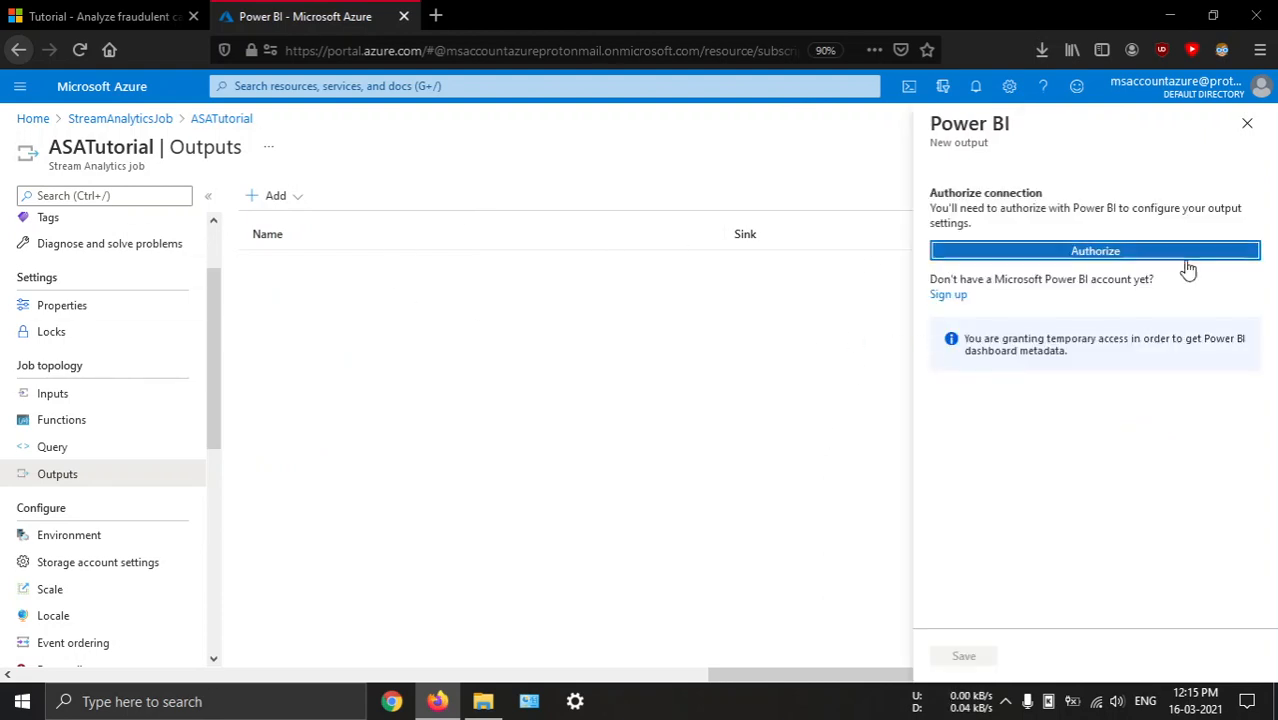
Authorize the Power BI connection by signing in with the saved university account's e-mail and password
{"action": "left_click", "coordinate": [1055, 251]}
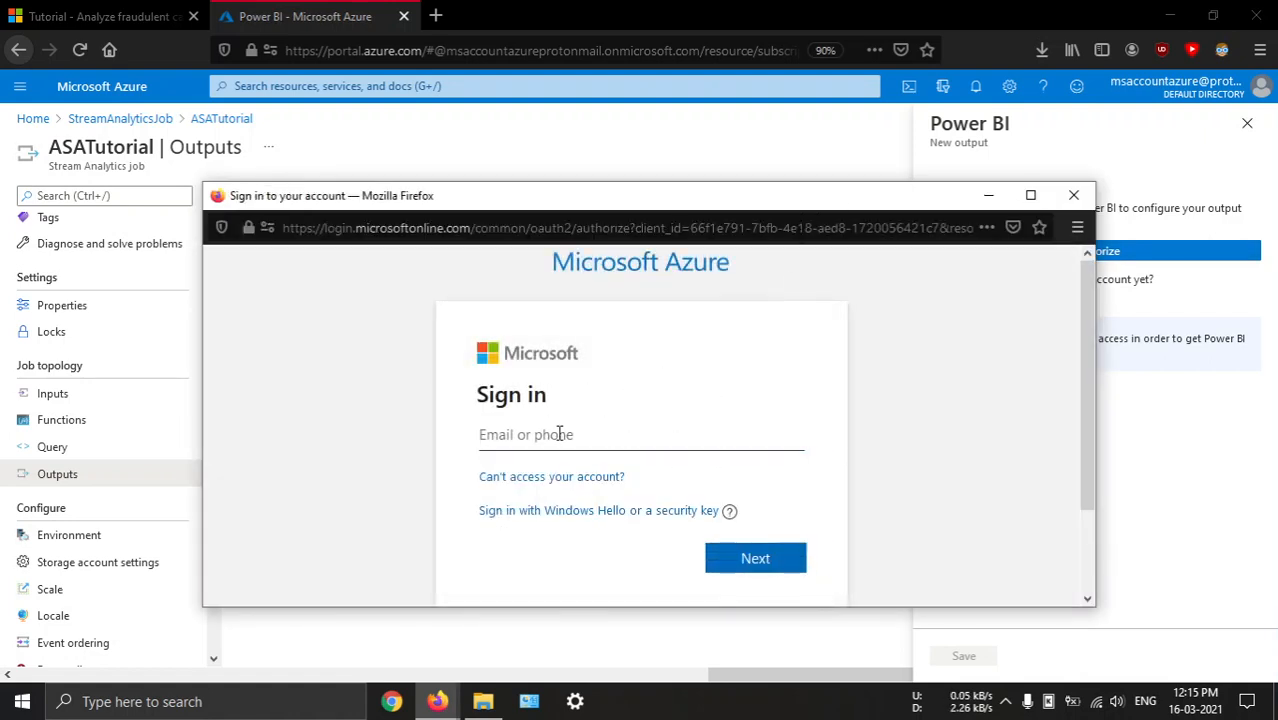
{"action": "left_click", "coordinate": [559, 433]}
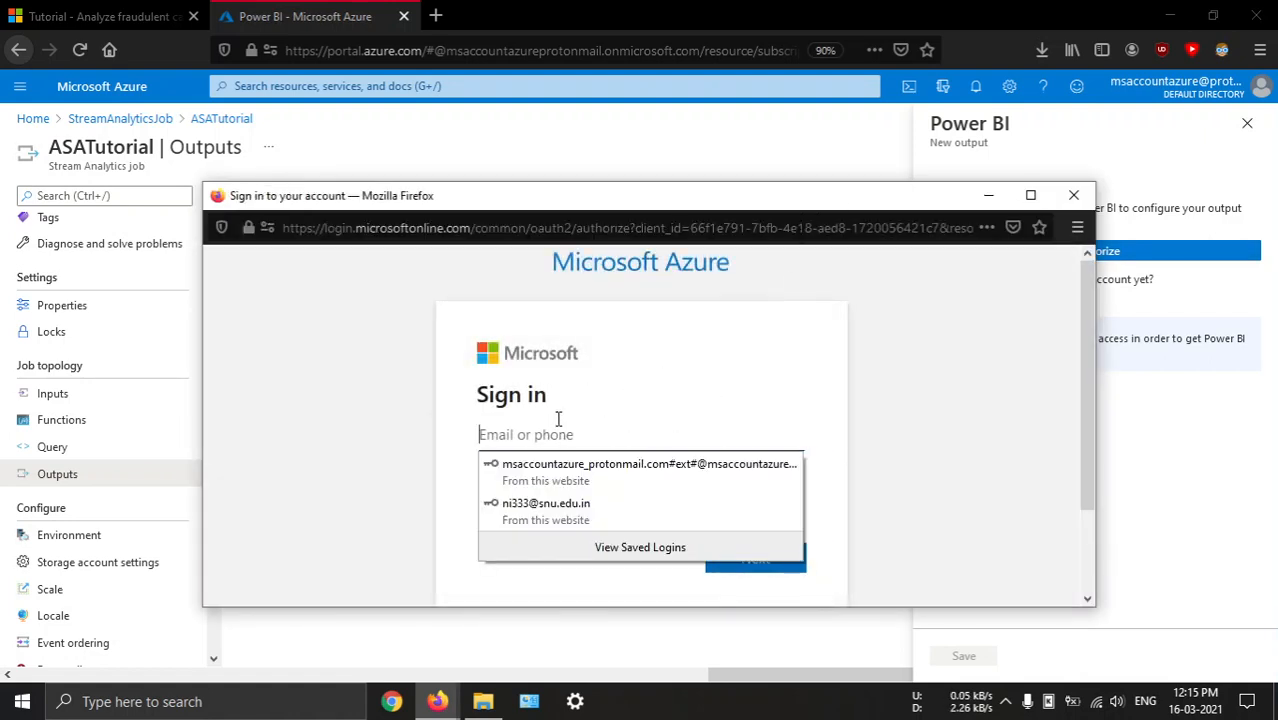
{"action": "left_click", "coordinate": [543, 512]}
{"action": "left_click", "coordinate": [755, 560]}
{"action": "left_click_drag", "start_coordinate": [759, 196], "coordinate": [723, 8]}
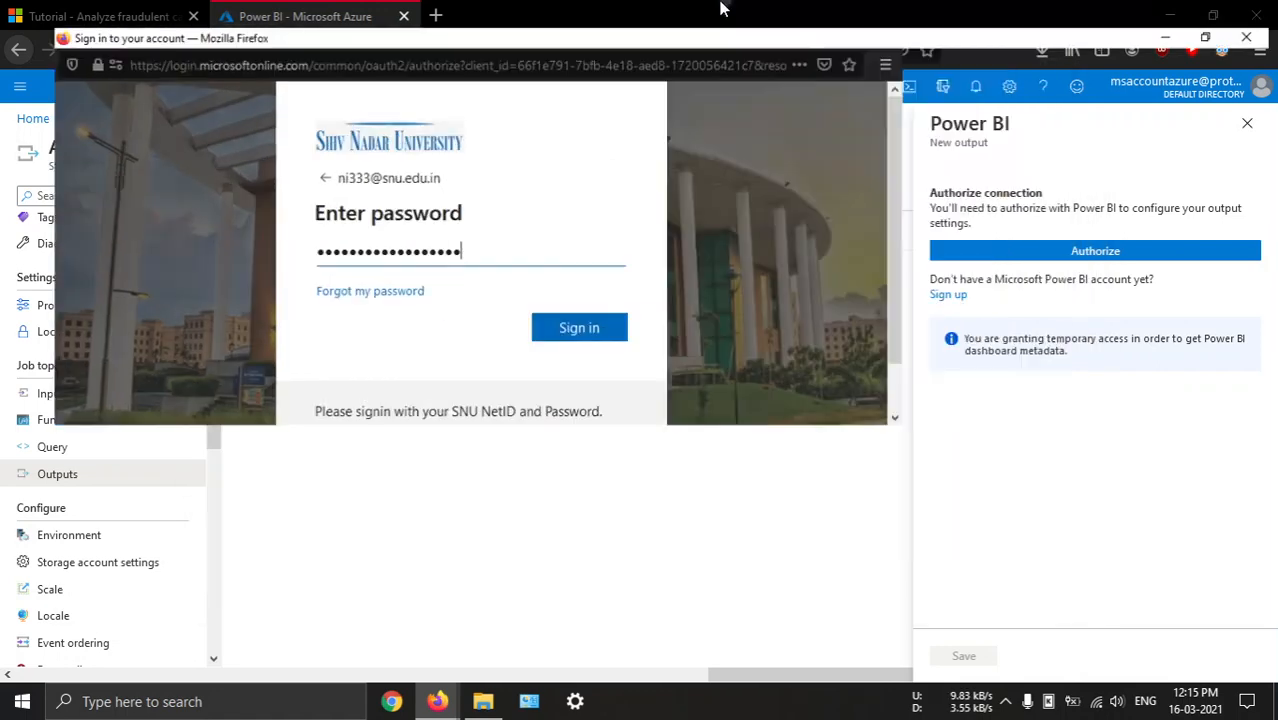
{"action": "left_click", "coordinate": [768, 422]}
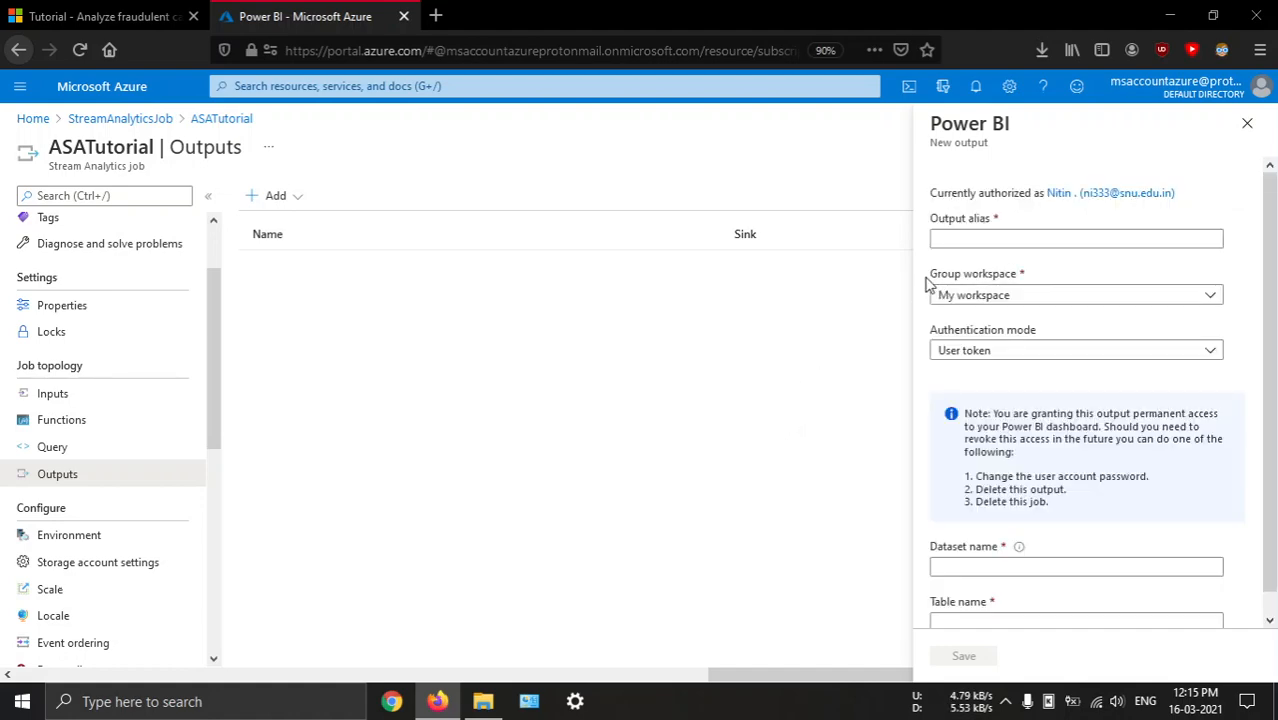
Set the output alias to MyPBIoutput, copied from the tutorial, and keep My workspace as the group workspace
{"action": "left_click", "coordinate": [960, 243]}
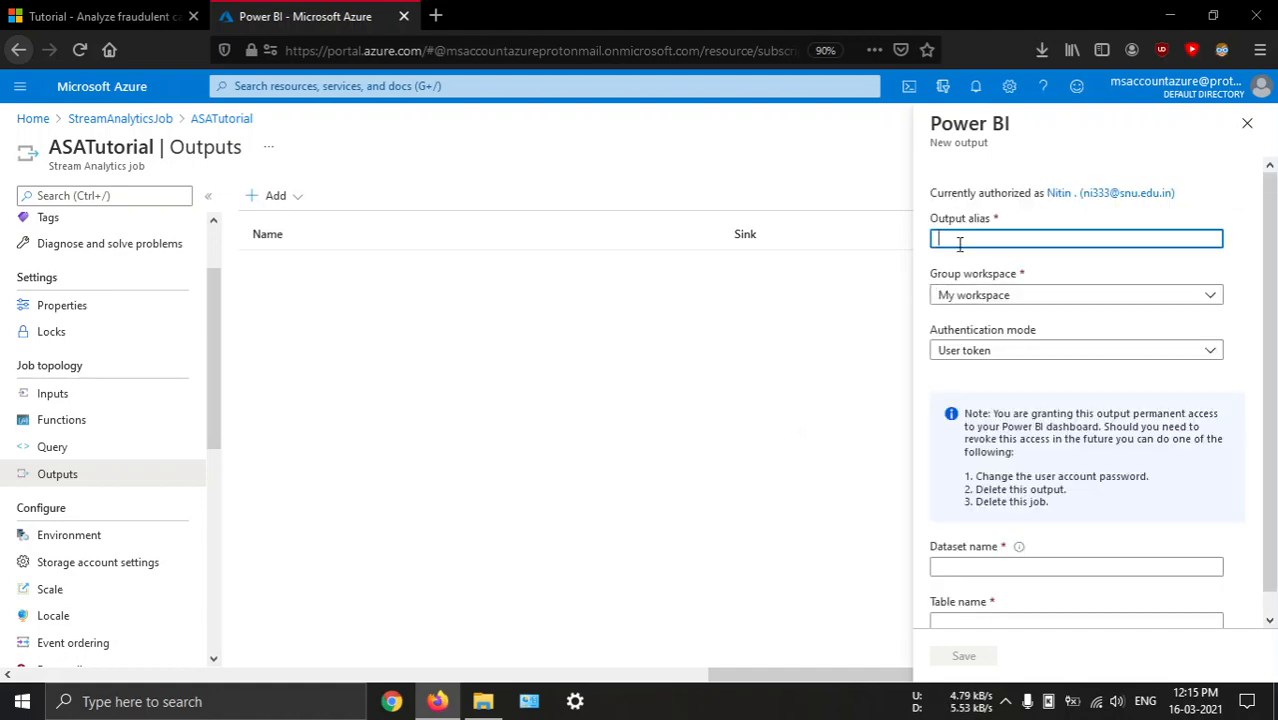
{"action": "left_click", "coordinate": [100, 16]}
{"action": "scroll", "coordinate": [551, 440], "scroll_direction": "down", "scroll_amount": 3}
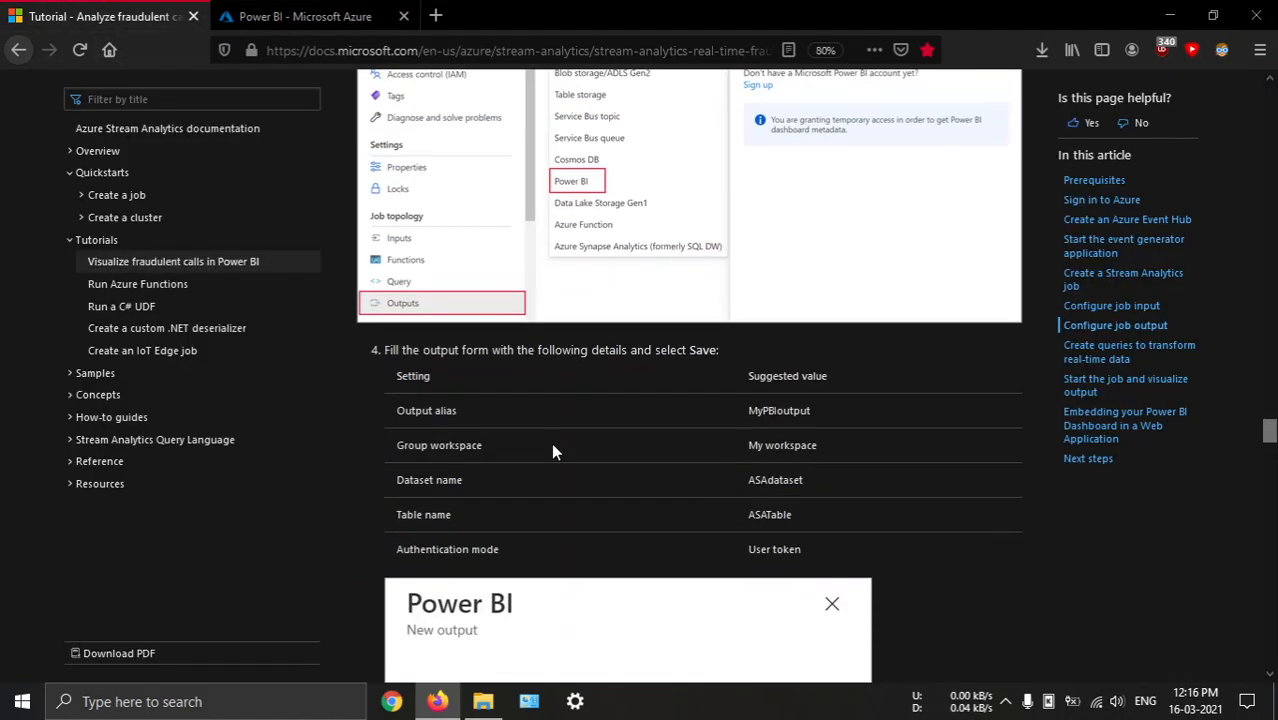
{"action": "double_click", "coordinate": [778, 410]}
{"action": "key", "text": "ctrl+c"}
{"action": "left_click", "coordinate": [305, 16]}
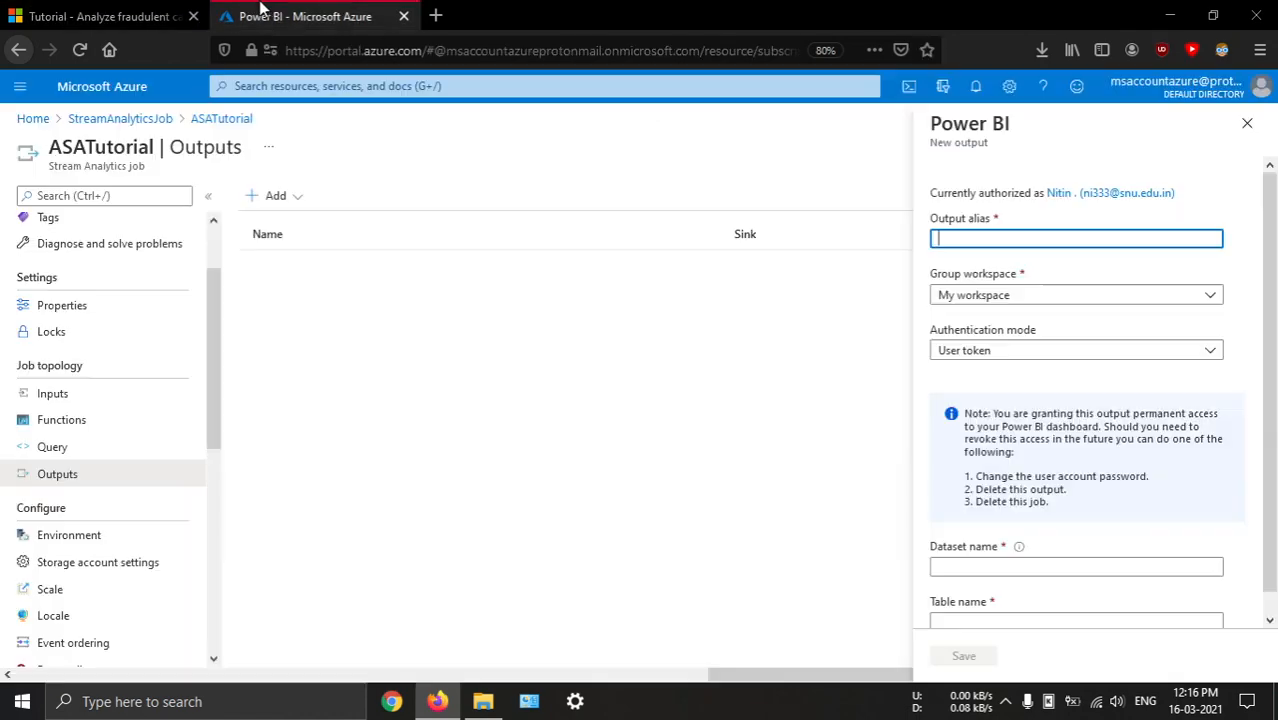
{"action": "key", "text": "ctrl+v"}
{"action": "left_click", "coordinate": [998, 295]}
{"action": "left_click", "coordinate": [998, 295]}
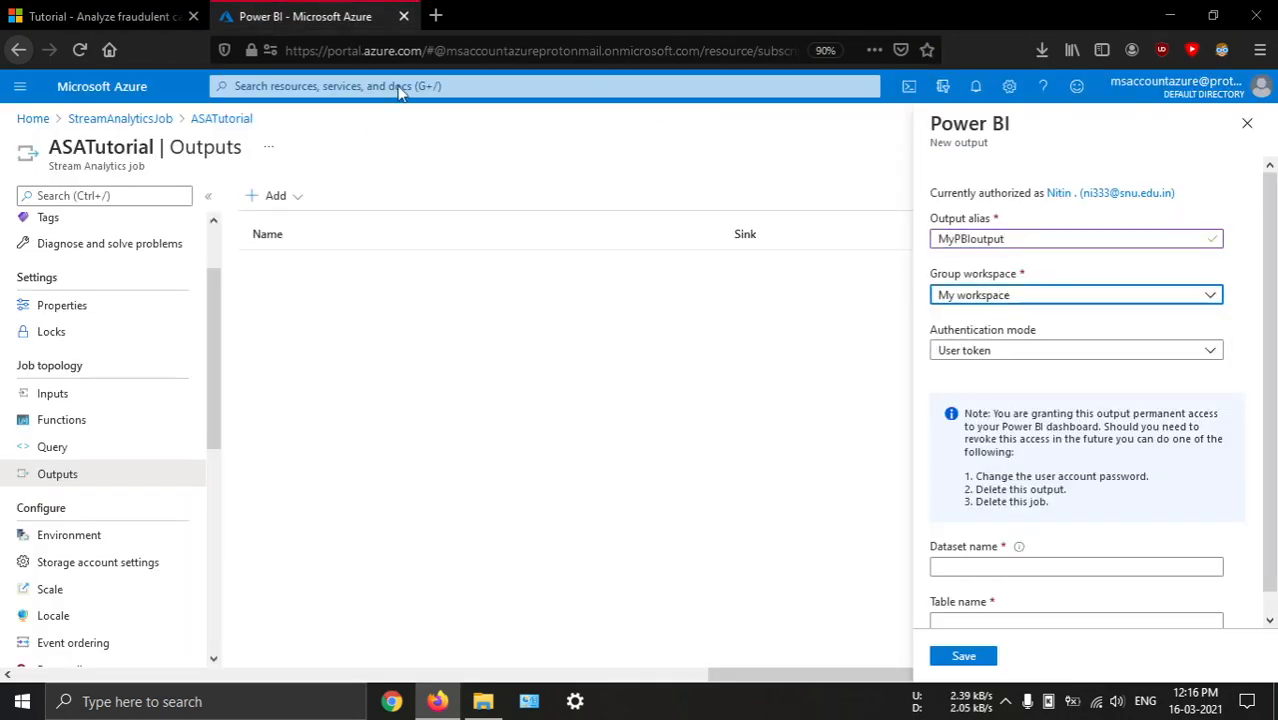
Set the Power BI output's dataset name to ASAdataset, copied from the tutorial
{"action": "left_click", "coordinate": [138, 8]}
{"action": "left_click", "coordinate": [340, 12]}
{"action": "left_click", "coordinate": [84, 16]}
{"action": "left_click", "coordinate": [775, 481]}
{"action": "double_click", "coordinate": [775, 481]}
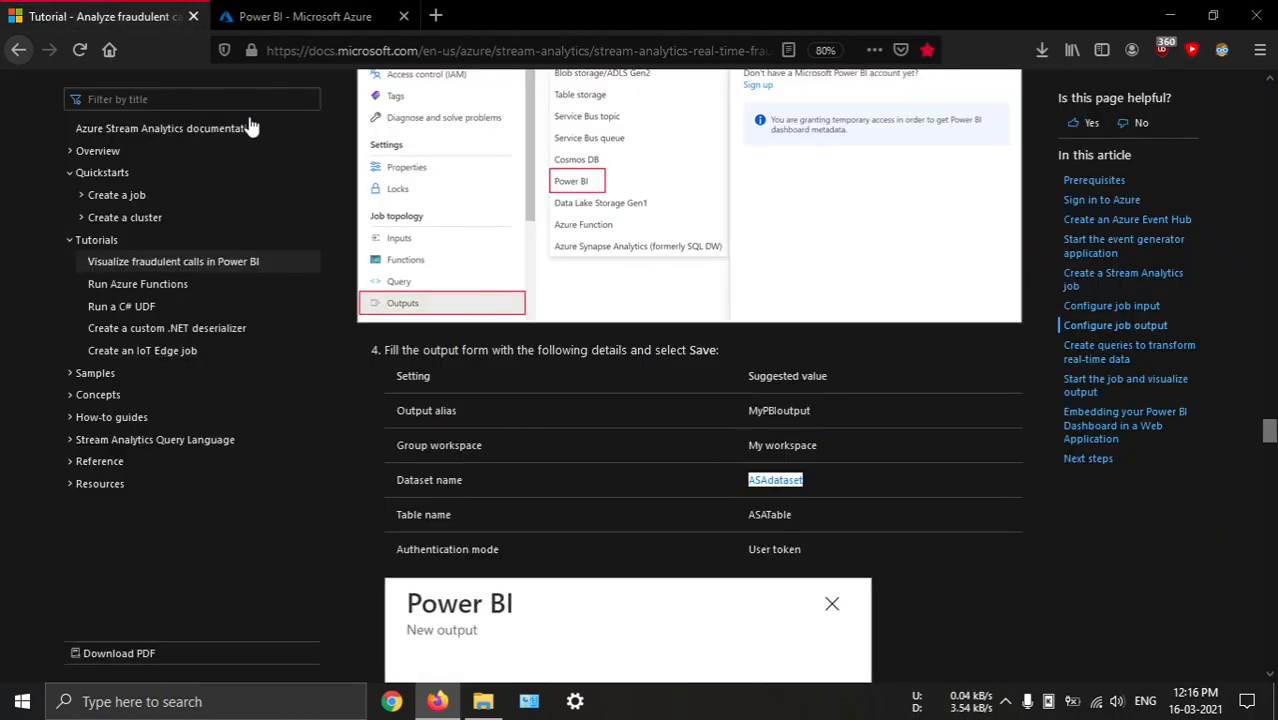
{"action": "left_click", "coordinate": [305, 16]}
{"action": "scroll", "coordinate": [1133, 440], "scroll_direction": "down", "scroll_amount": 1}
{"action": "left_click", "coordinate": [1010, 544]}
{"action": "key", "text": "ctrl+v"}
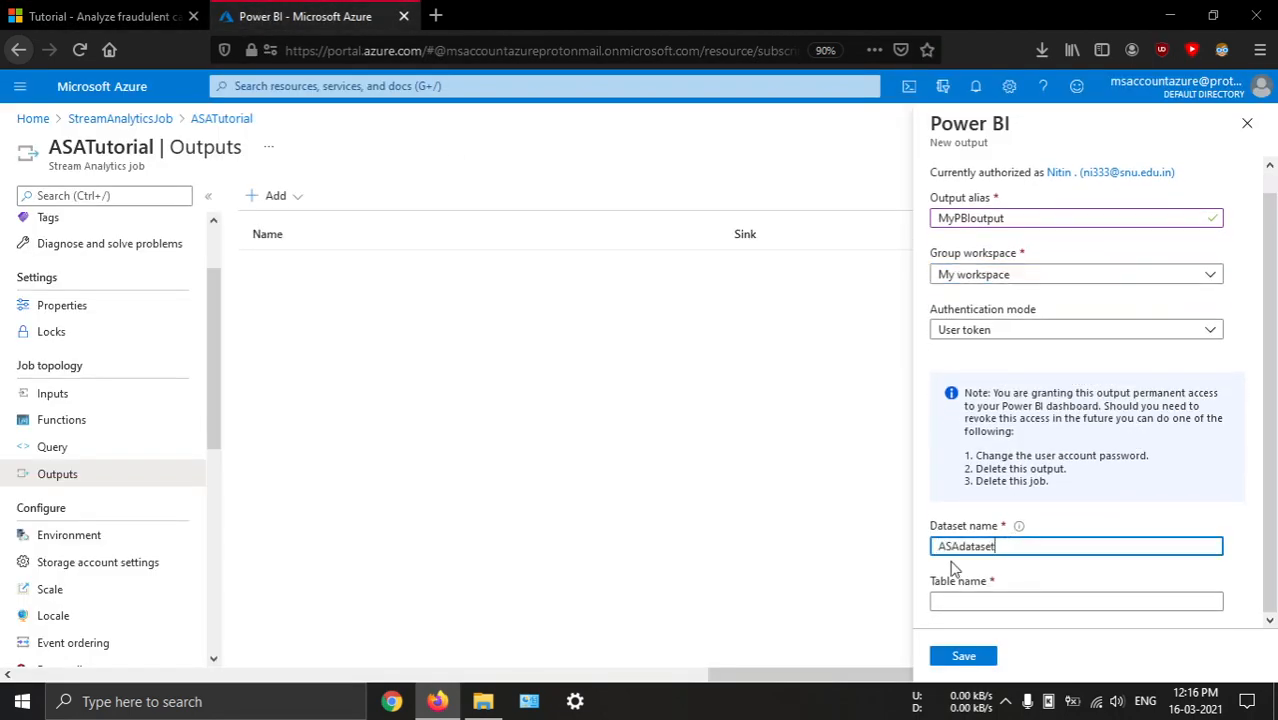
Set the Power BI output's table name to ASATable, copied from the tutorial
{"action": "left_click", "coordinate": [100, 16]}
{"action": "double_click", "coordinate": [769, 514]}
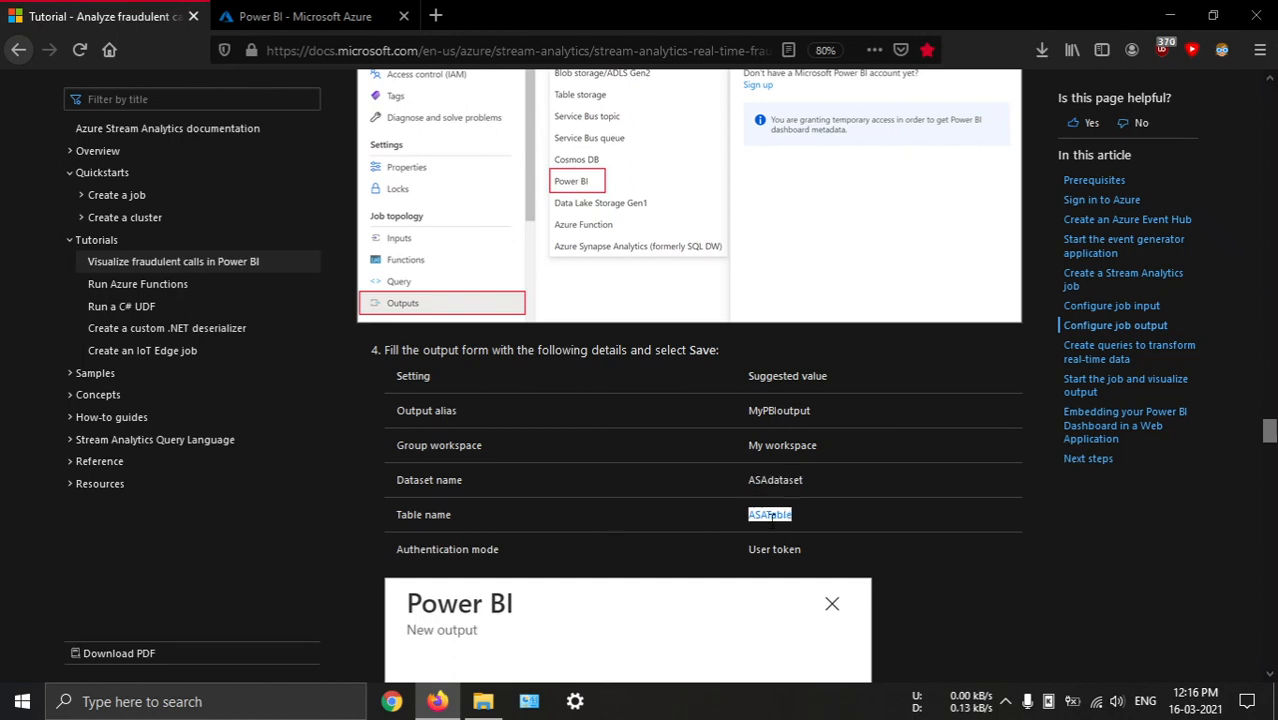
{"action": "left_click", "coordinate": [305, 16]}
{"action": "left_click", "coordinate": [1088, 601]}
{"action": "key", "text": "ctrl+v"}
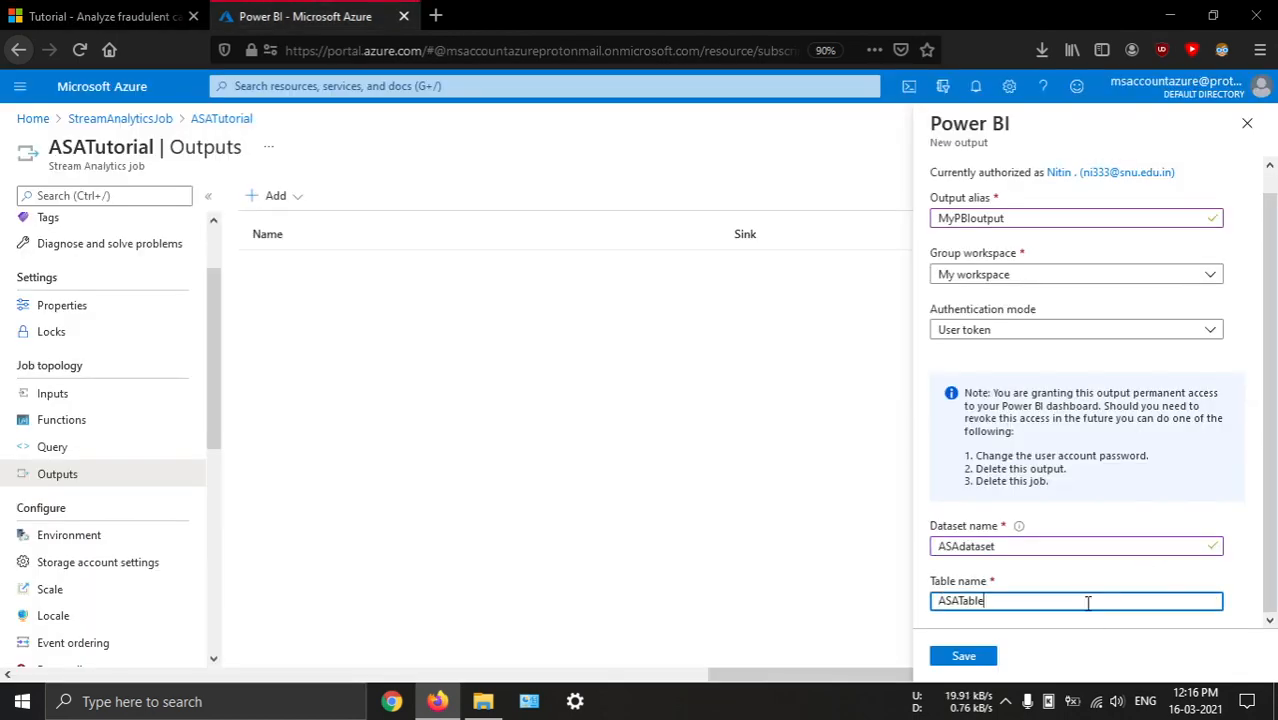
Save the Power BI output with User token authentication and check the portal notifications for it
{"action": "left_click", "coordinate": [996, 332]}
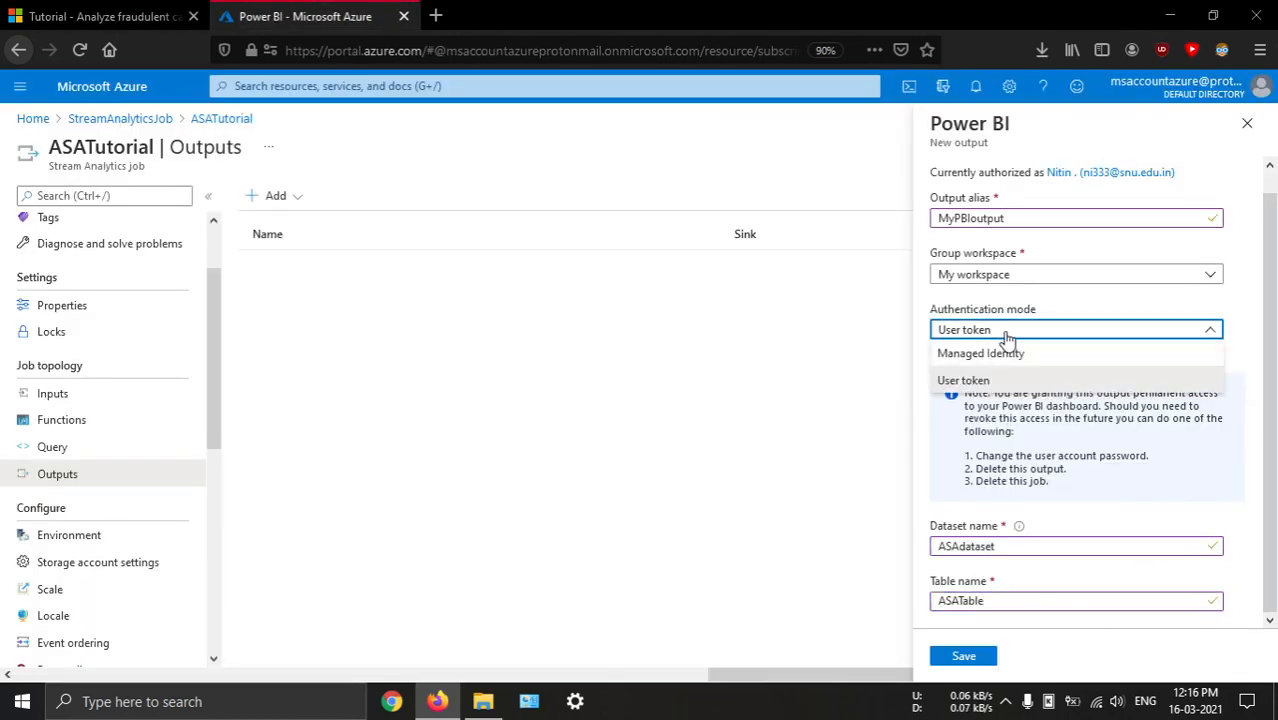
{"action": "left_click", "coordinate": [975, 380]}
{"action": "left_click", "coordinate": [975, 658]}
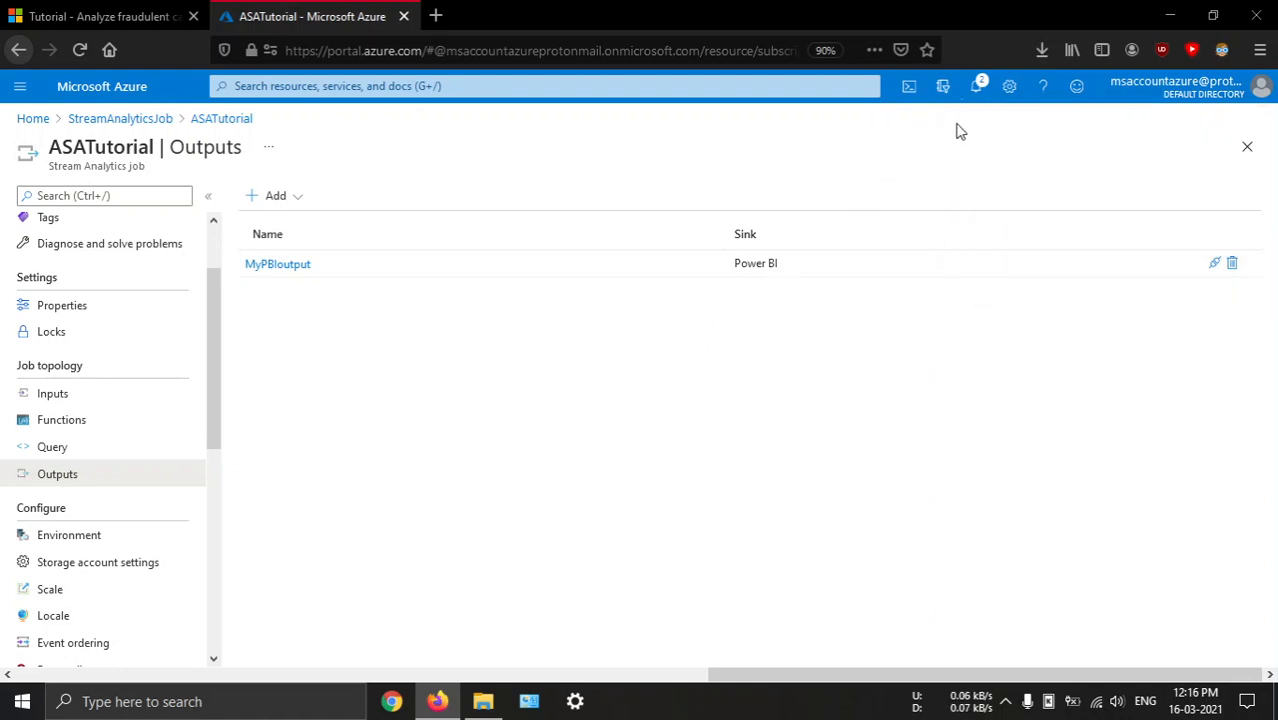
{"action": "left_click", "coordinate": [976, 88]}
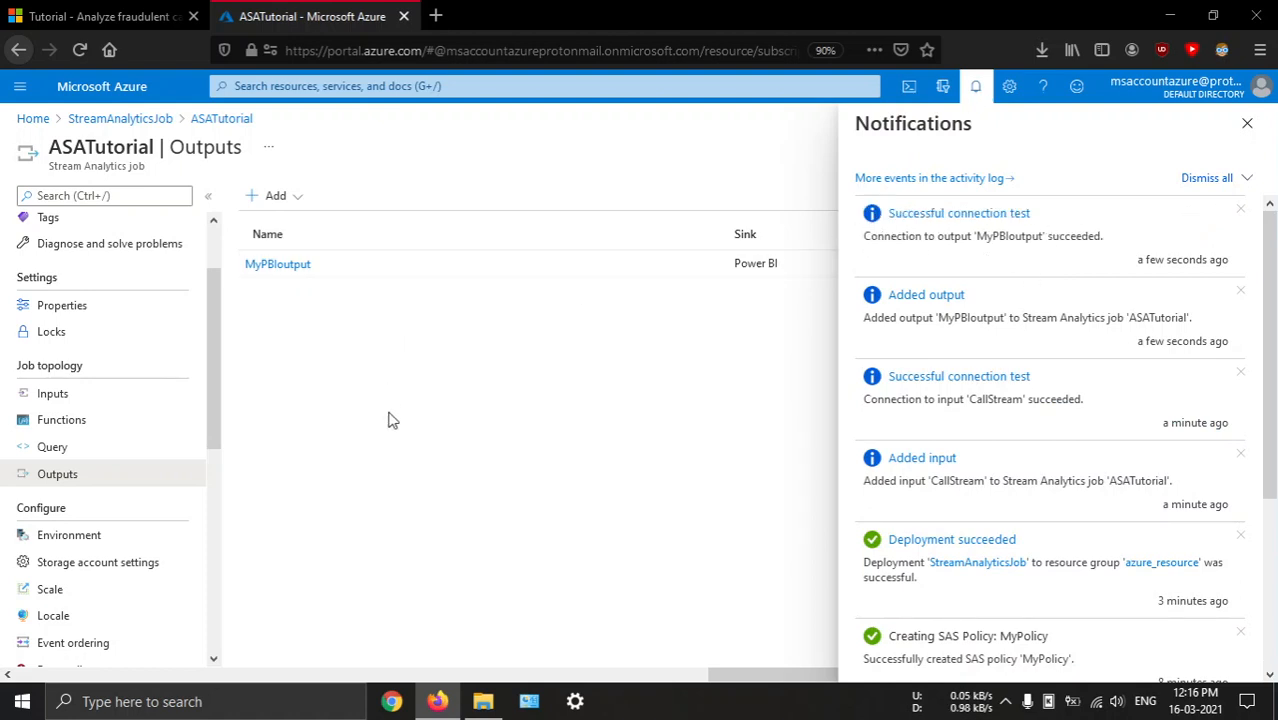
Search the web for power bi in a new browser tab and open the Microsoft Power BI sign-in page
{"action": "left_click", "coordinate": [90, 10]}
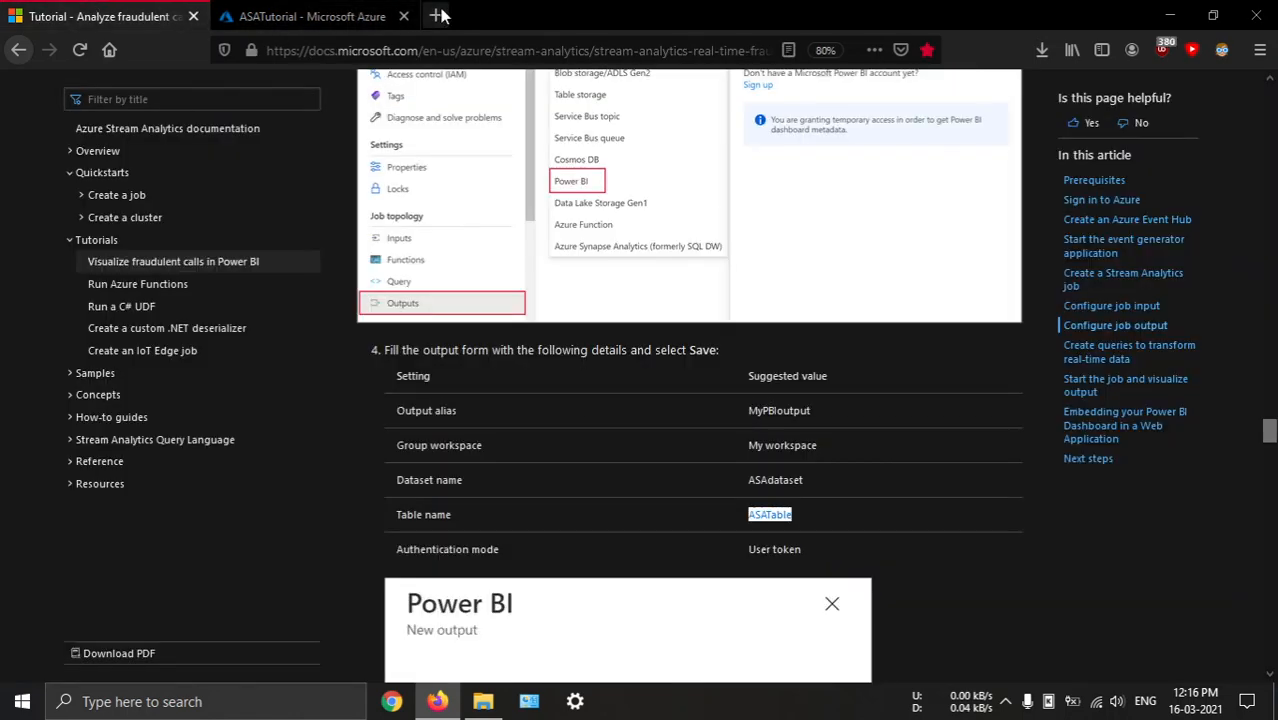
{"action": "key", "text": "ctrl+t"}
{"action": "type", "text": "power bi"}
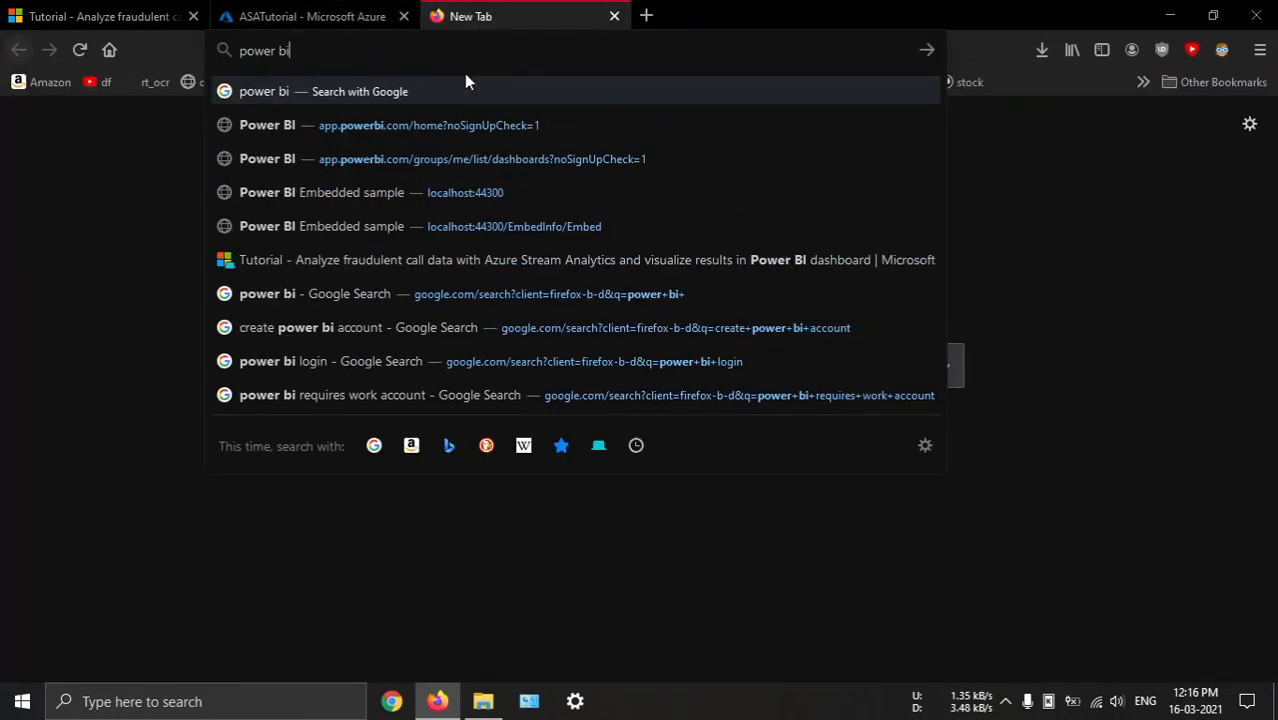
{"action": "key", "text": "Return"}
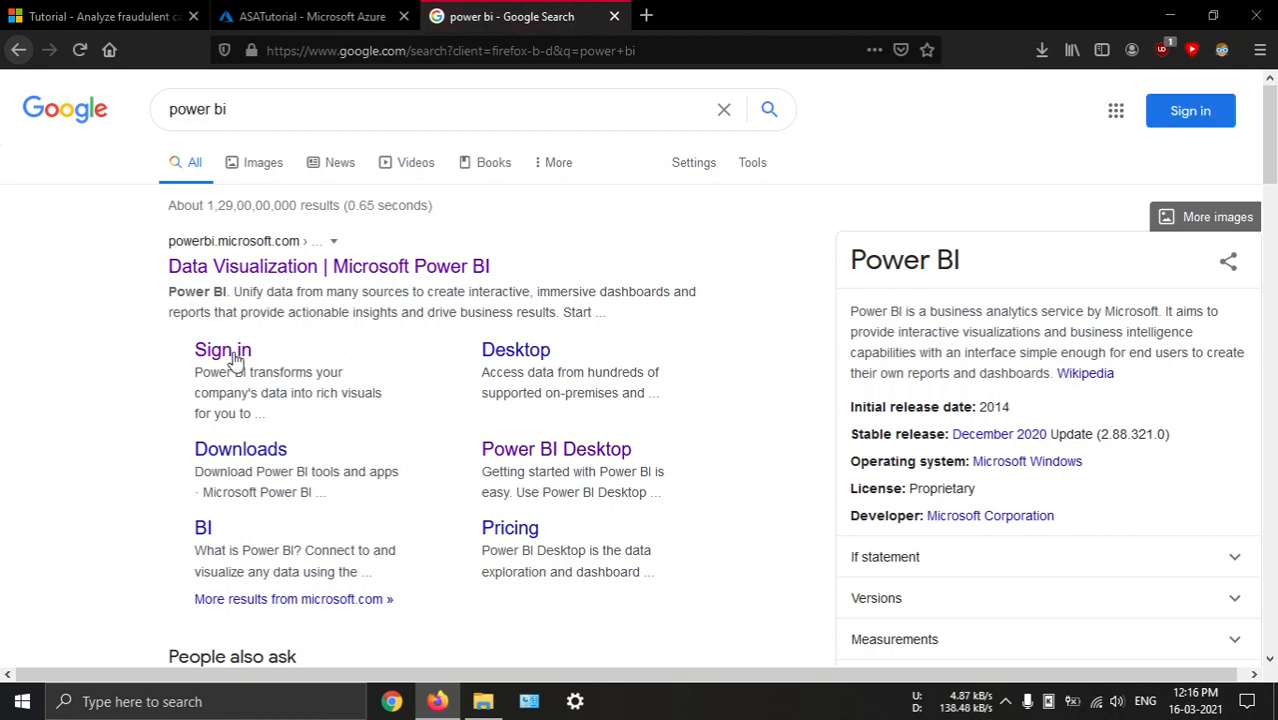
{"action": "left_click", "coordinate": [233, 357]}
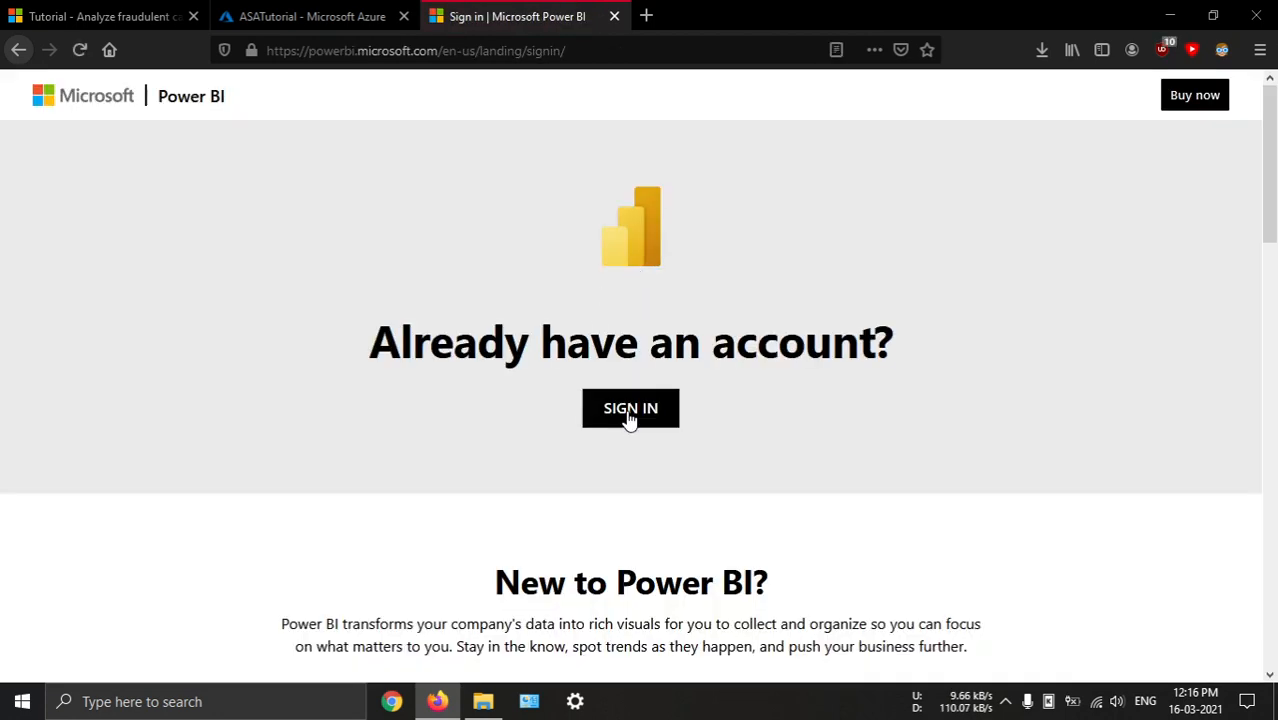
Open the Power BI home page and look through the workbooks and datasets listed under My workspace
{"action": "left_click", "coordinate": [629, 410]}
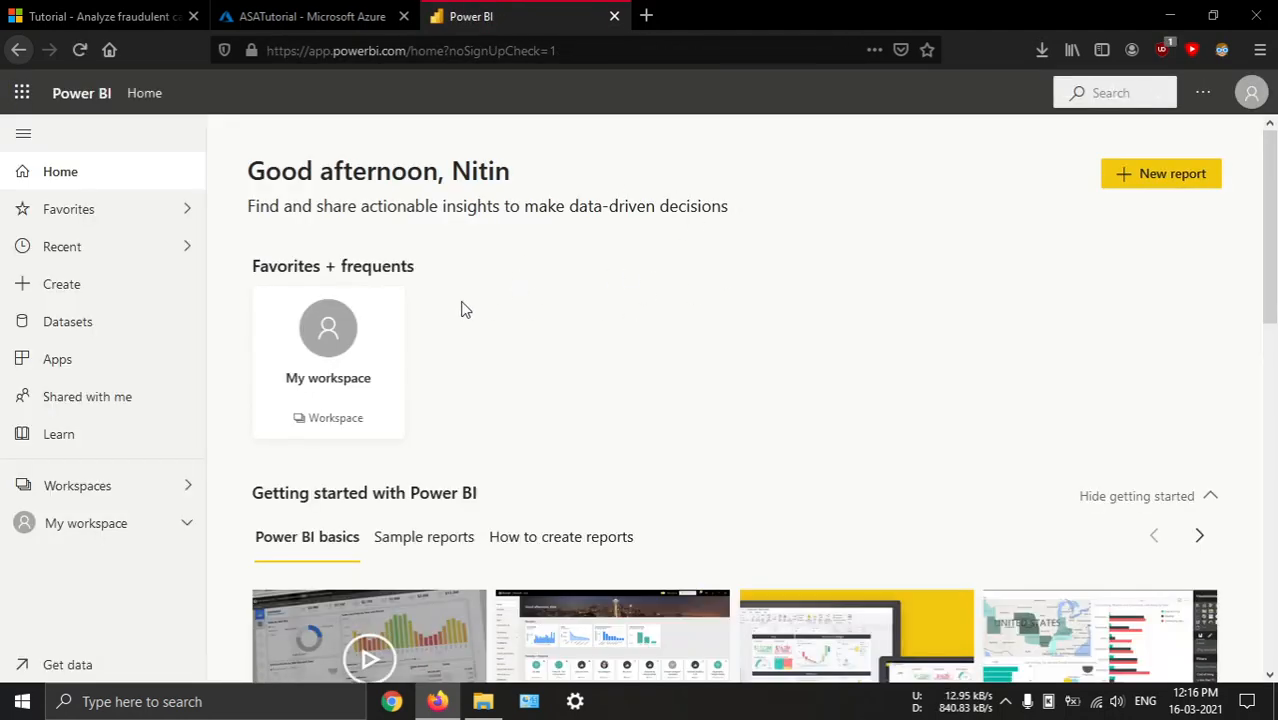
{"action": "scroll", "coordinate": [258, 377], "scroll_direction": "down", "scroll_amount": 6}
{"action": "scroll", "coordinate": [266, 377], "scroll_direction": "up", "scroll_amount": 6}
{"action": "left_click", "coordinate": [186, 522]}
{"action": "scroll", "coordinate": [140, 585], "scroll_direction": "down", "scroll_amount": 3}
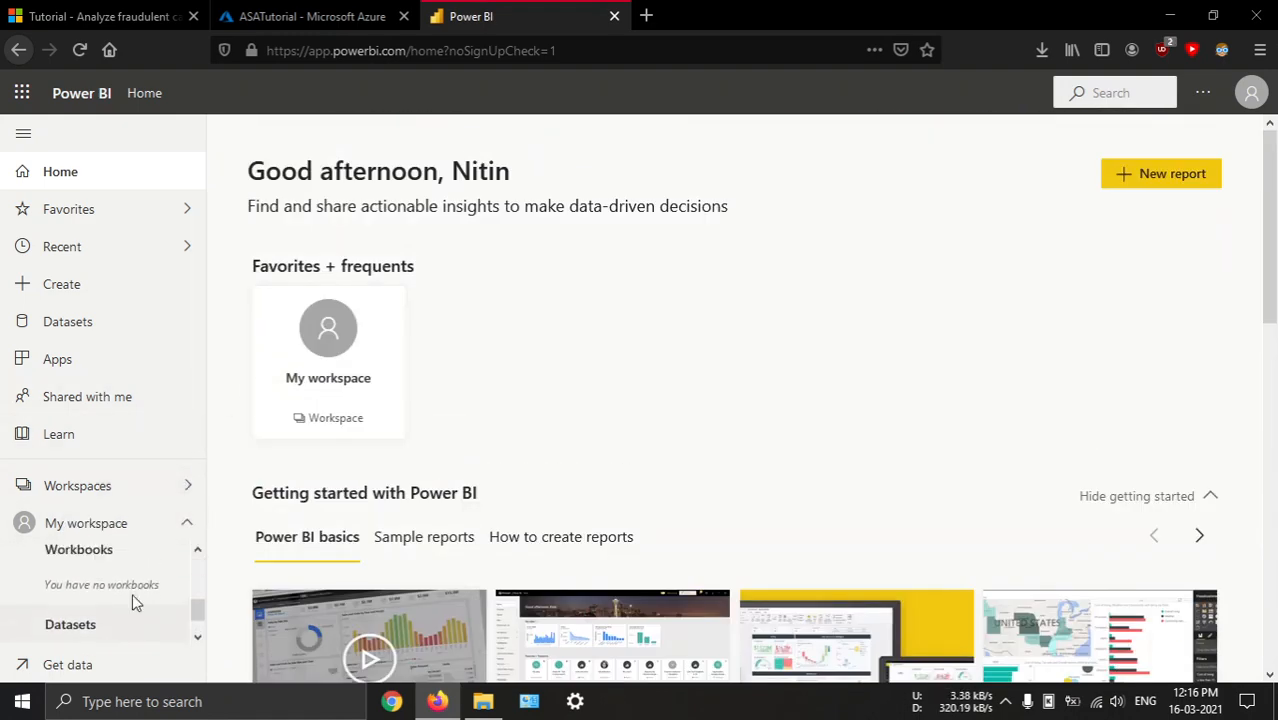
{"action": "scroll", "coordinate": [134, 595], "scroll_direction": "down", "scroll_amount": 1}
{"action": "scroll", "coordinate": [110, 608], "scroll_direction": "up", "scroll_amount": 2}
{"action": "scroll", "coordinate": [85, 615], "scroll_direction": "down", "scroll_amount": 2}
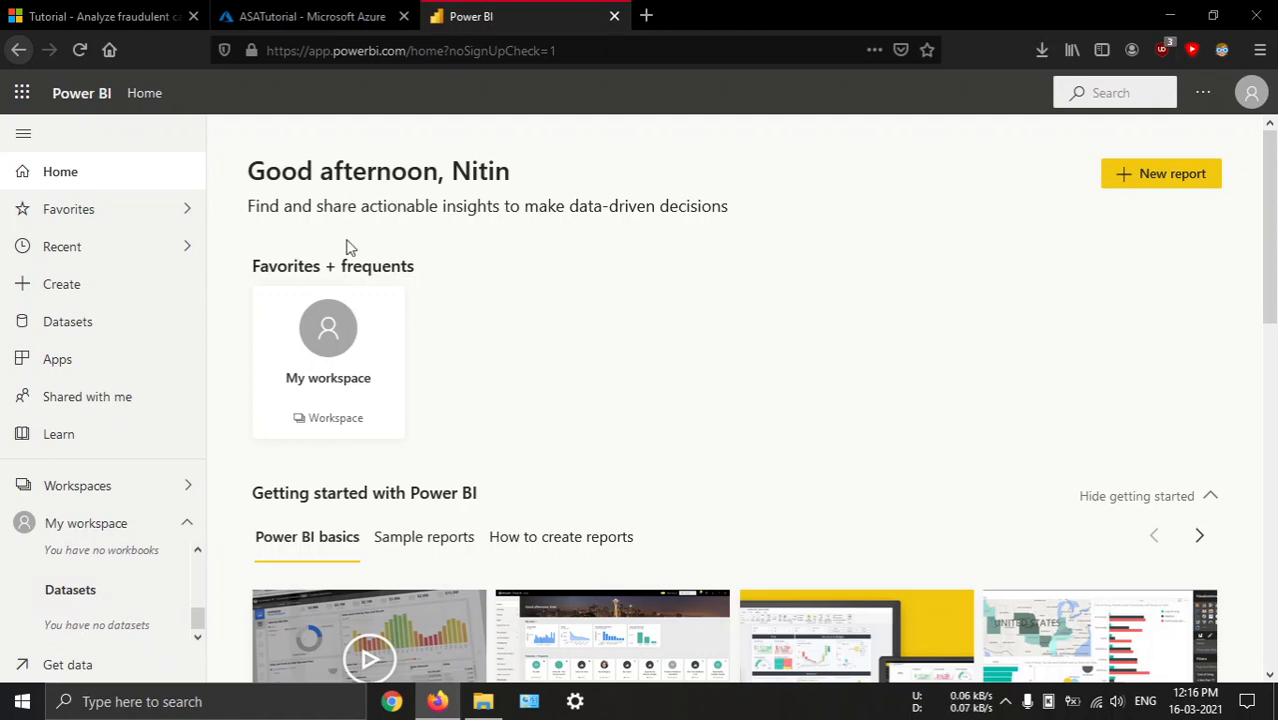
Try to start the ASATutorial job from its overview in the Azure portal, with the job output start time set to Now
{"action": "left_click", "coordinate": [175, 14]}
{"action": "left_click", "coordinate": [300, 16]}
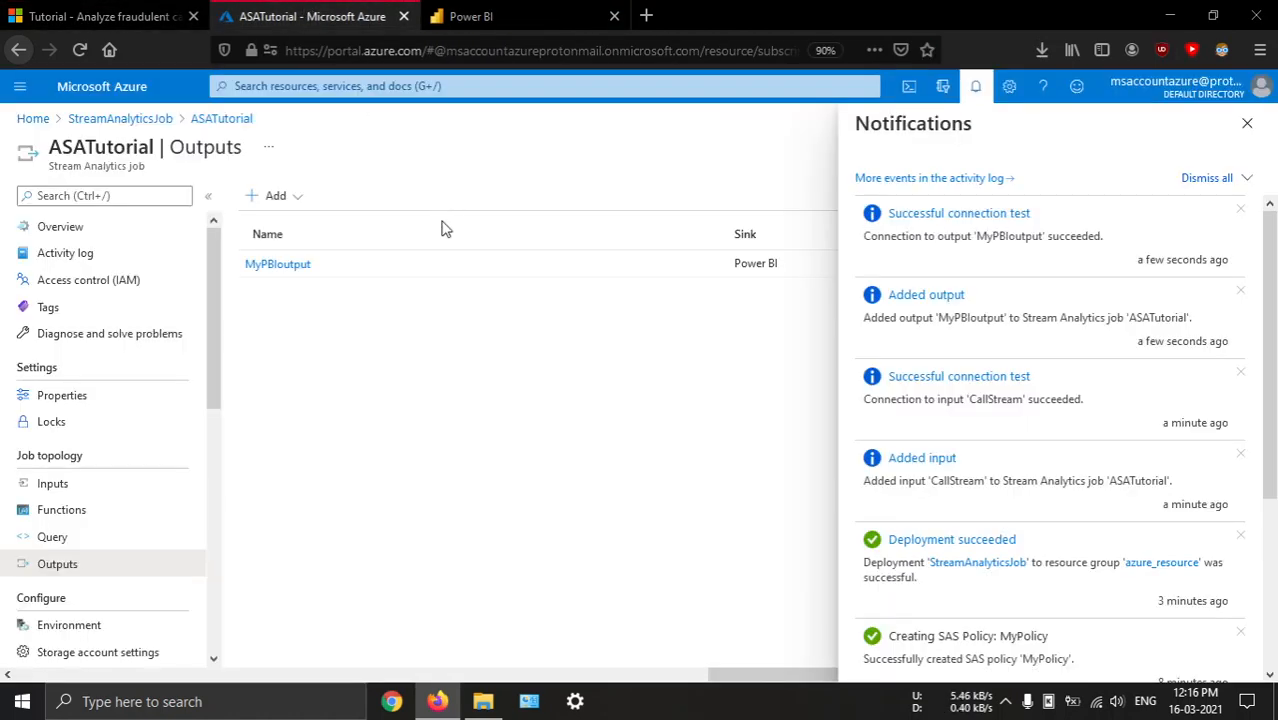
{"action": "left_click", "coordinate": [112, 229]}
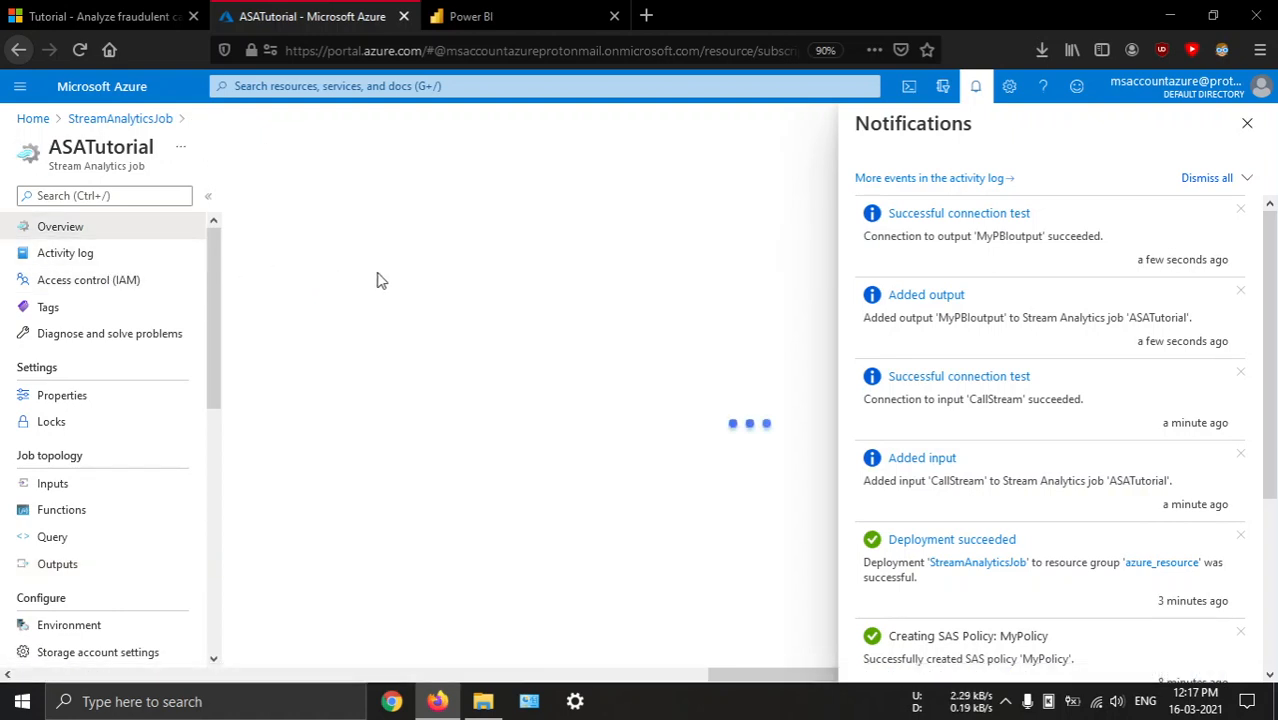
{"action": "left_click", "coordinate": [1246, 124]}
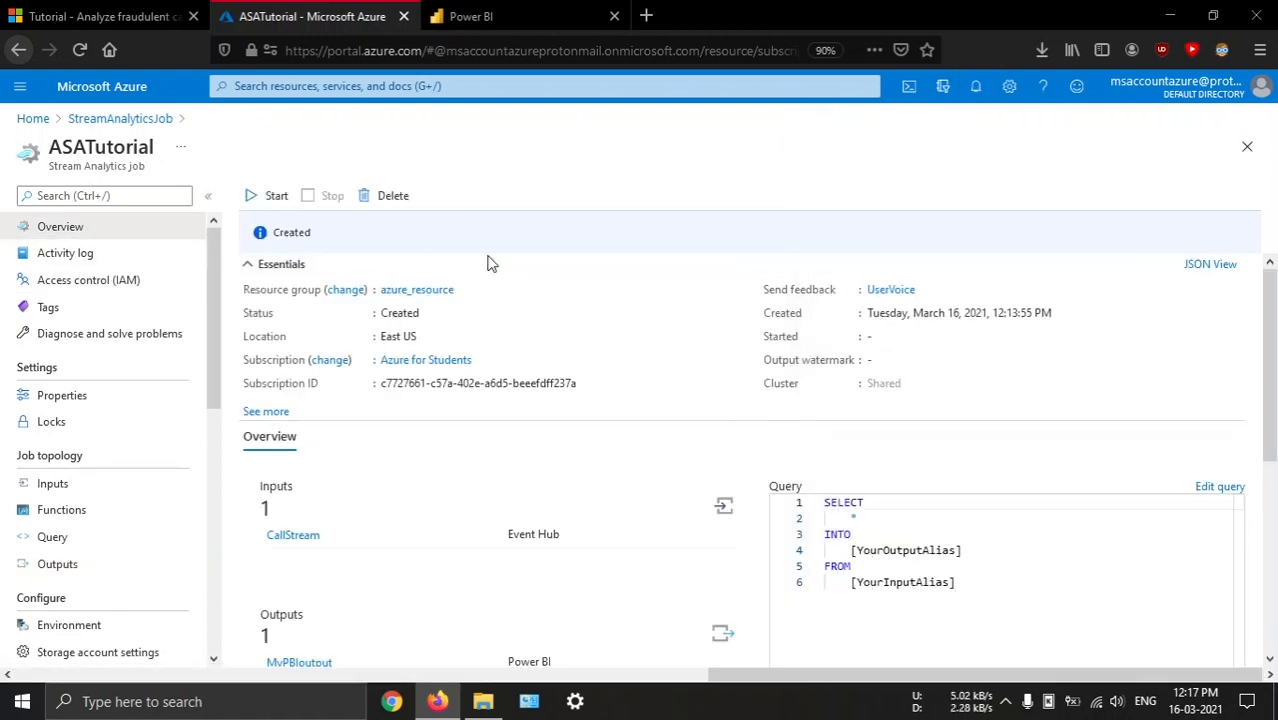
{"action": "left_click", "coordinate": [275, 195]}
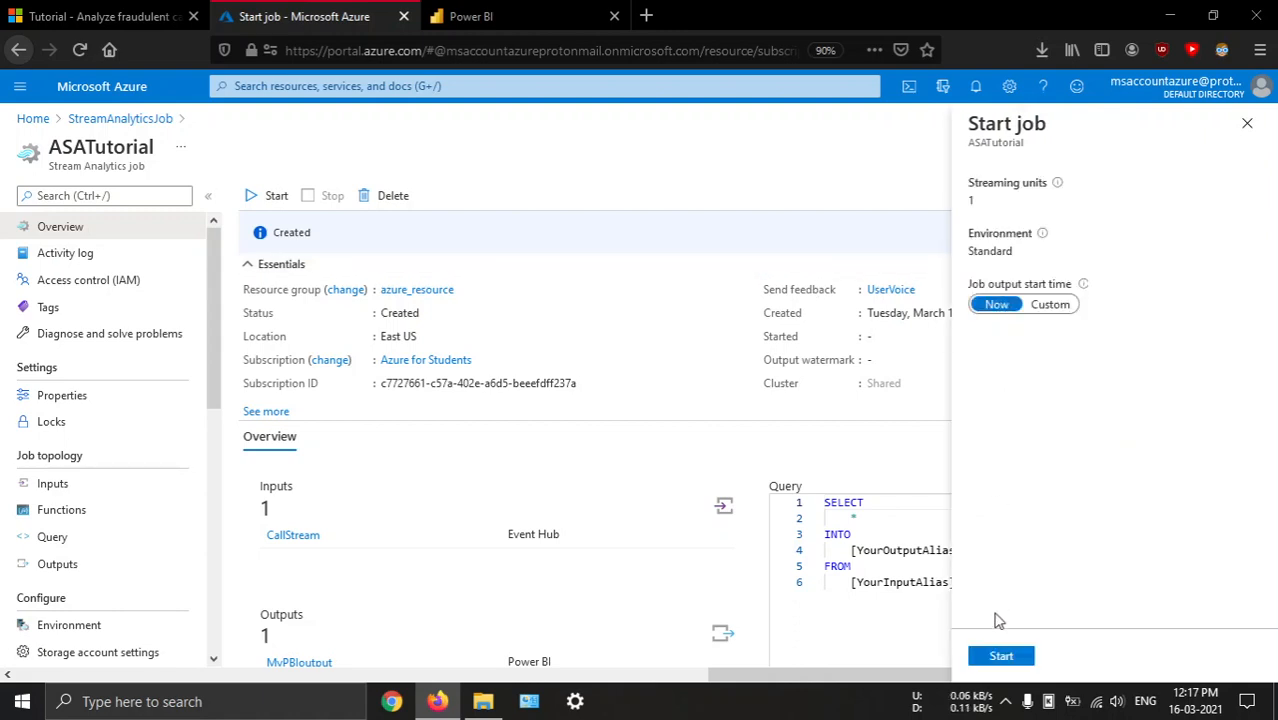
{"action": "left_click", "coordinate": [1001, 656]}
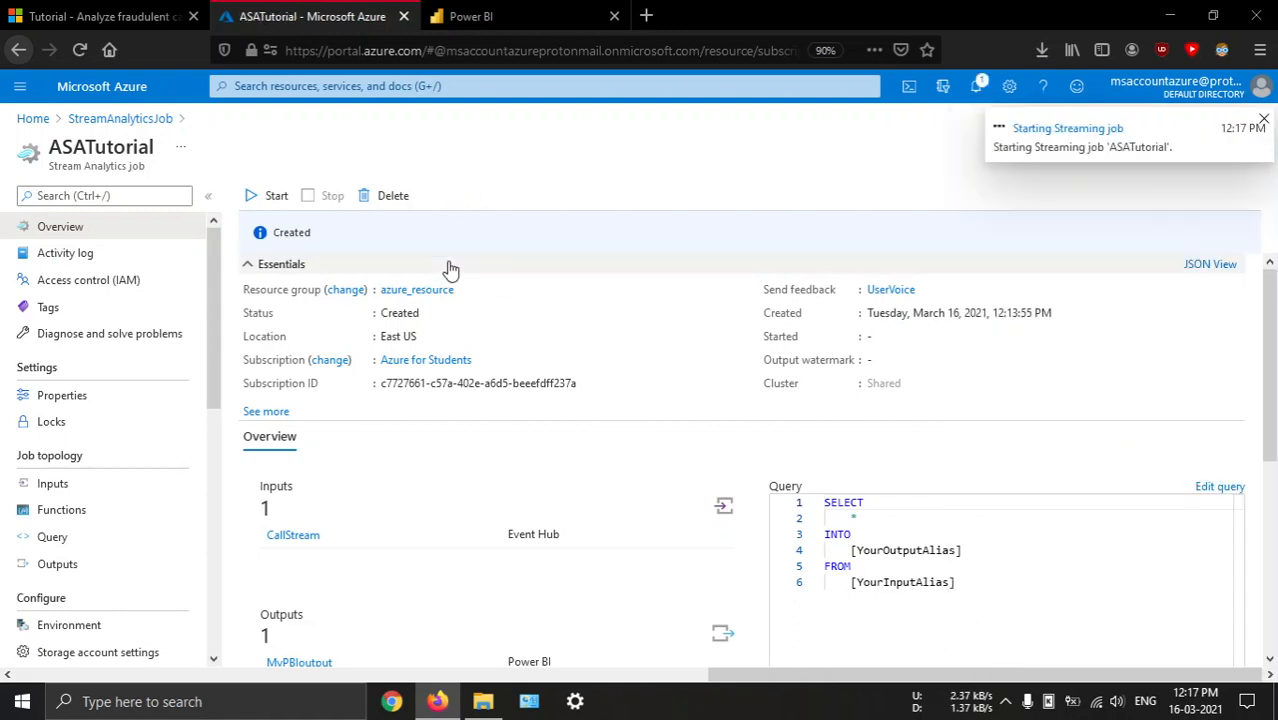
Check the portal notifications about the job start and inspect the query shown on the job's overview
{"action": "left_click", "coordinate": [976, 89]}
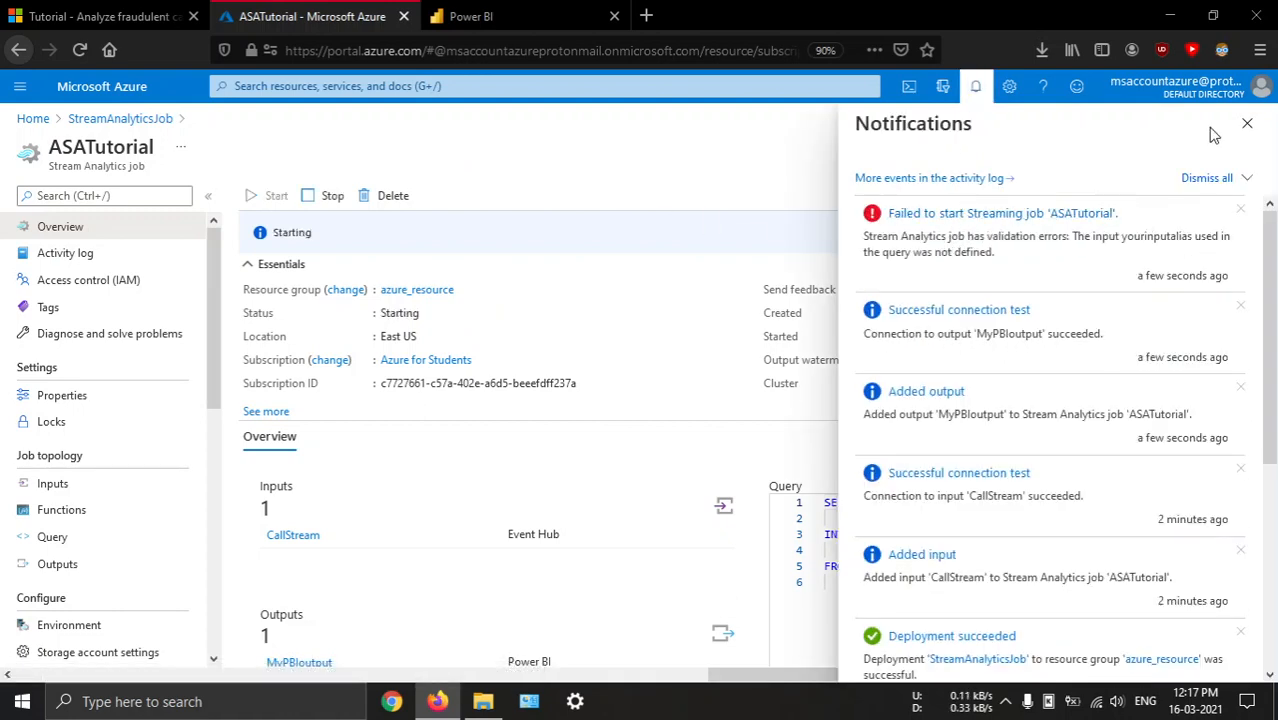
{"action": "left_click", "coordinate": [1247, 123]}
{"action": "left_click_drag", "start_coordinate": [966, 573], "coordinate": [860, 519]}
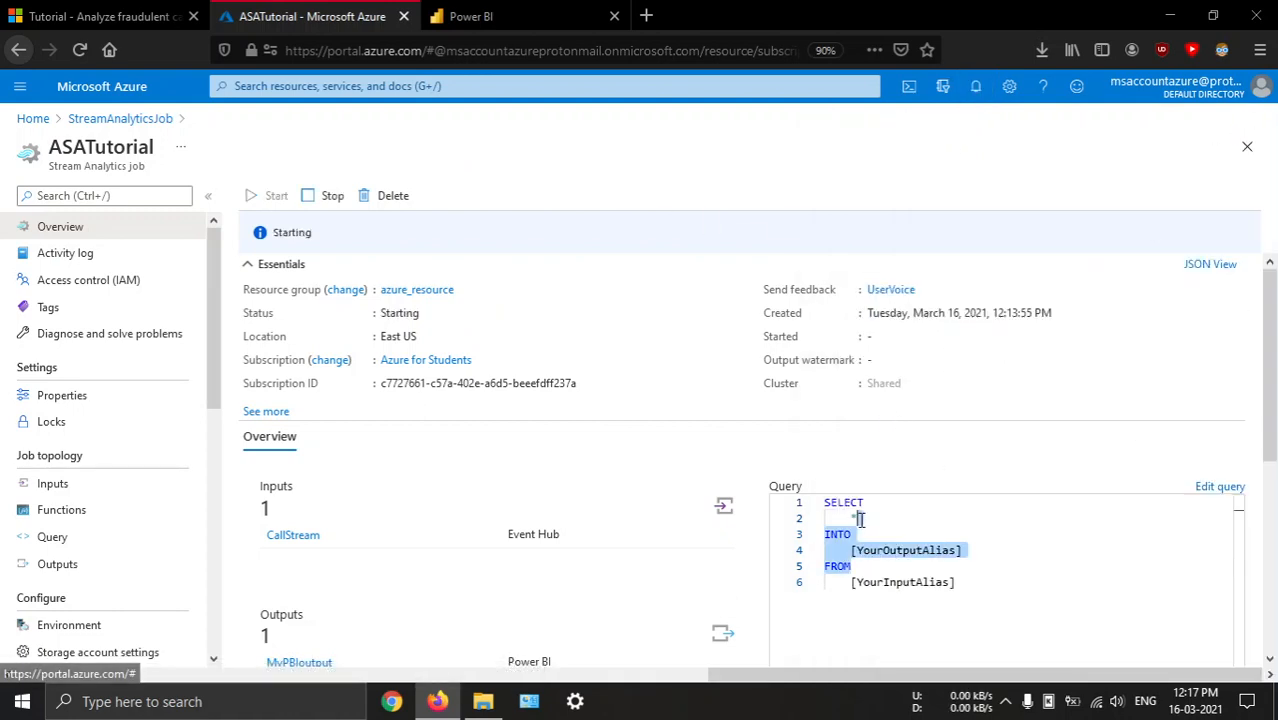
{"action": "left_click", "coordinate": [953, 560]}
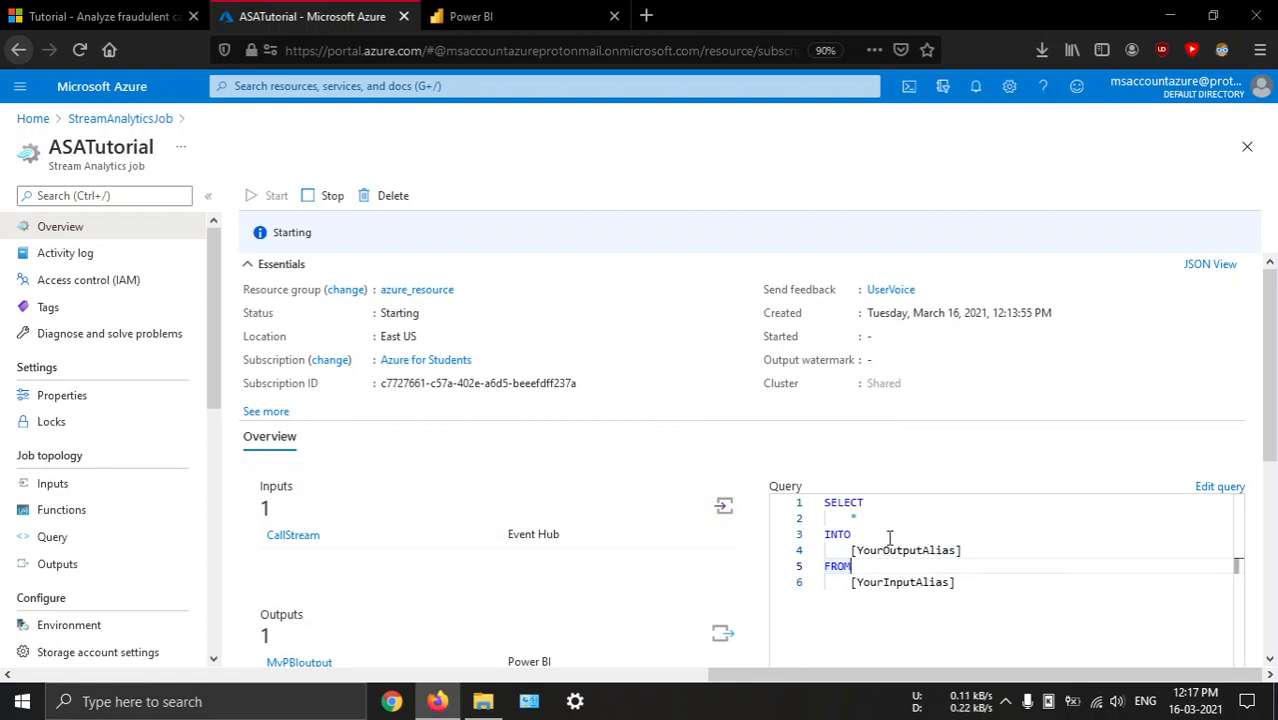
Open the ASATutorial job's query editor and copy the pass-through query from the tutorial's section on testing with it
{"action": "left_click", "coordinate": [62, 536]}
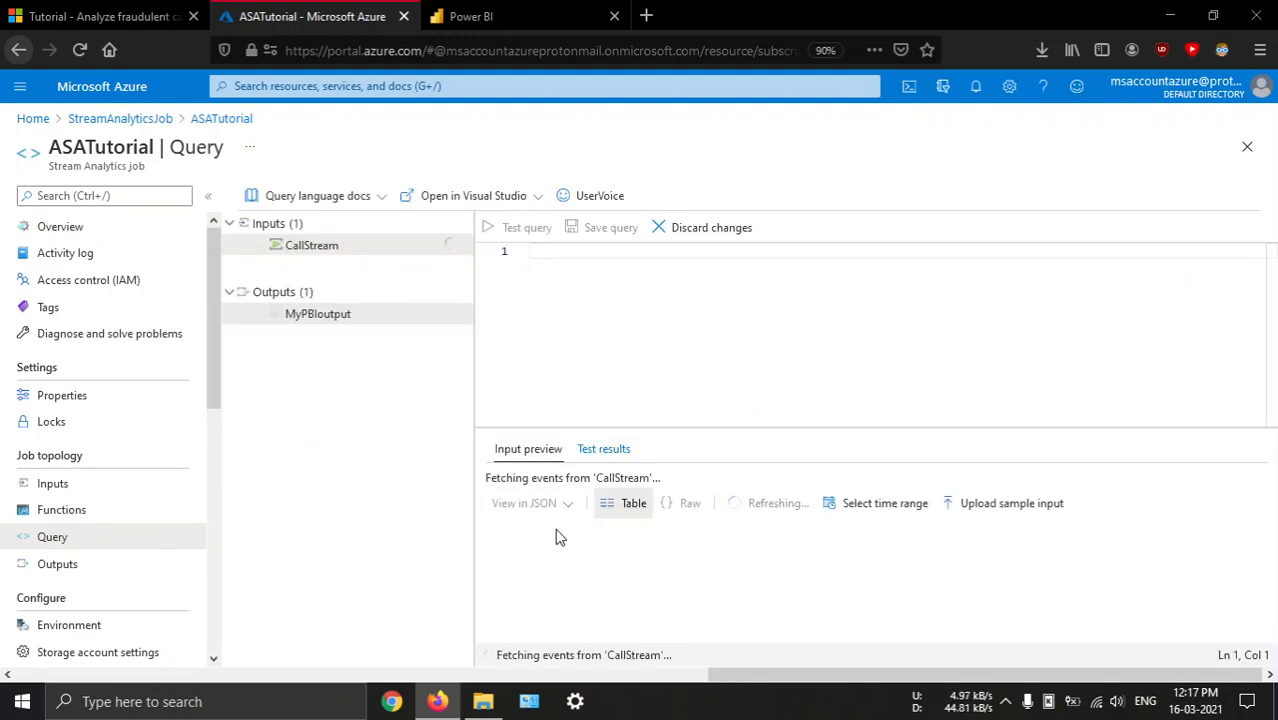
{"action": "left_click", "coordinate": [143, 14]}
{"action": "scroll", "coordinate": [625, 387], "scroll_direction": "down", "scroll_amount": 4}
{"action": "scroll", "coordinate": [626, 391], "scroll_direction": "down", "scroll_amount": 8}
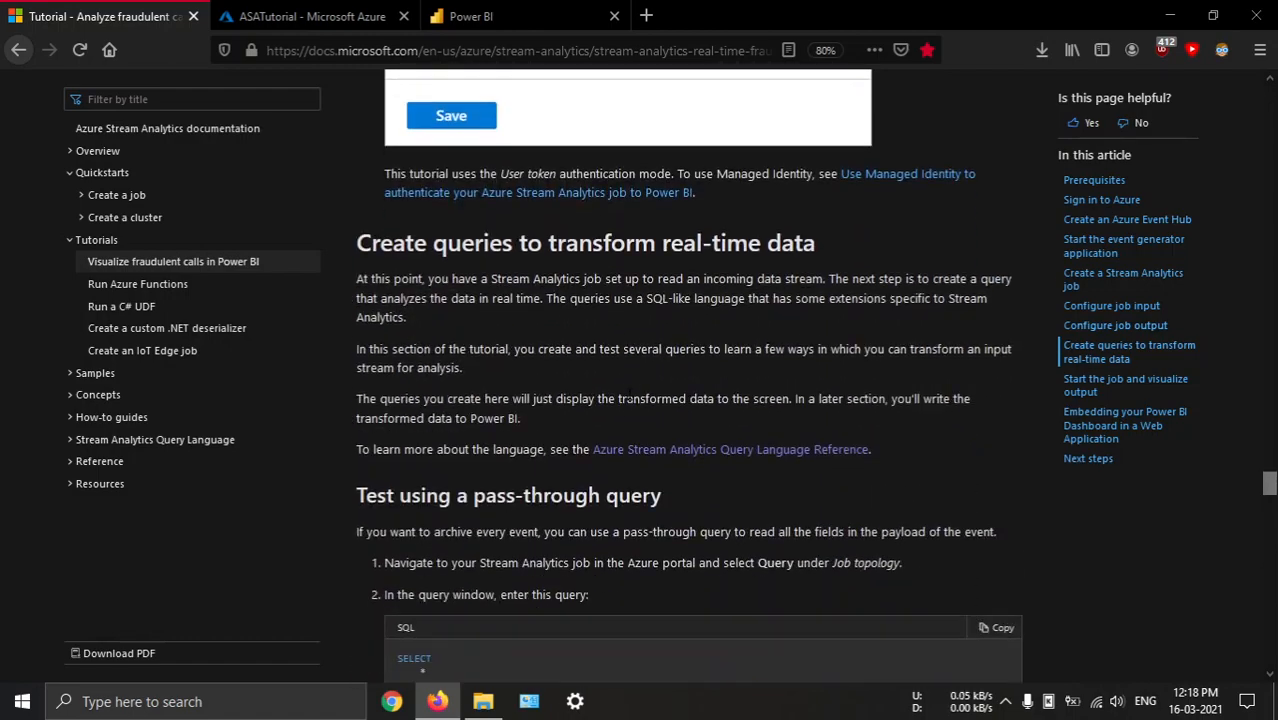
{"action": "scroll", "coordinate": [630, 400], "scroll_direction": "up", "scroll_amount": 10}
{"action": "scroll", "coordinate": [630, 400], "scroll_direction": "down", "scroll_amount": 10}
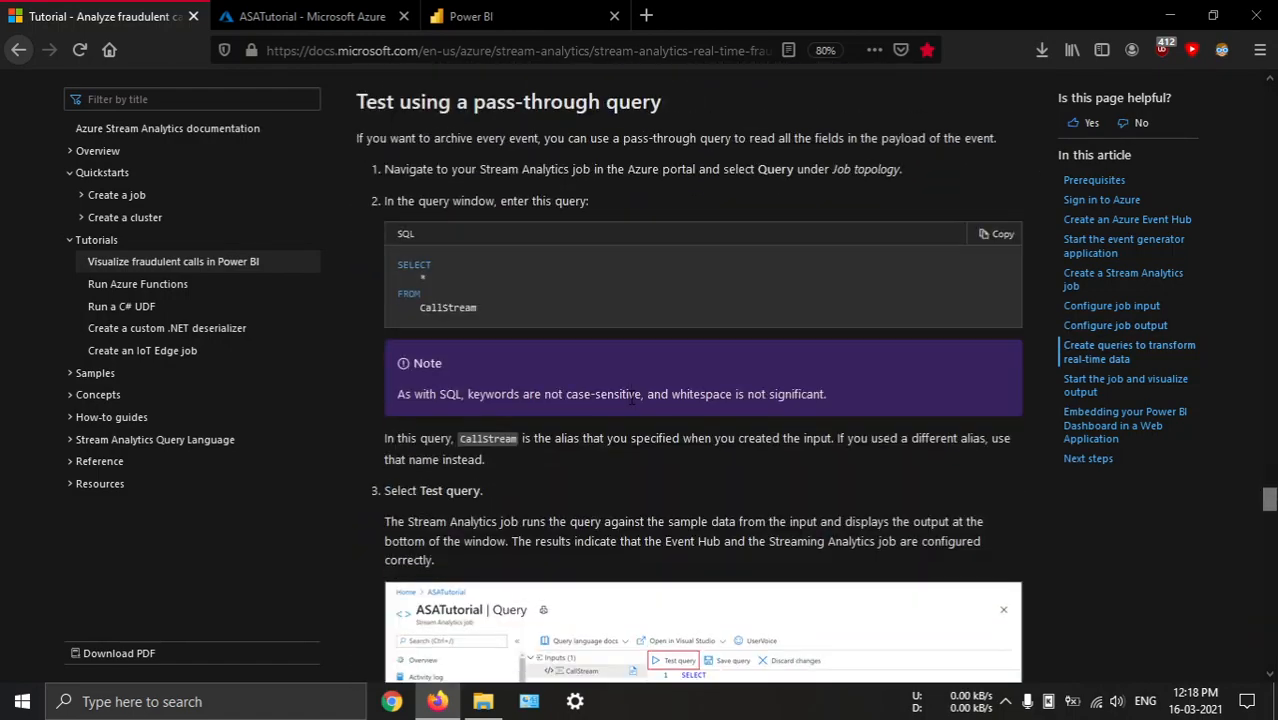
{"action": "scroll", "coordinate": [629, 396], "scroll_direction": "up", "scroll_amount": 3}
{"action": "scroll", "coordinate": [512, 405], "scroll_direction": "down", "scroll_amount": 2}
{"action": "left_click_drag", "start_coordinate": [479, 387], "coordinate": [385, 341]}
{"action": "key", "text": "ctrl+c"}
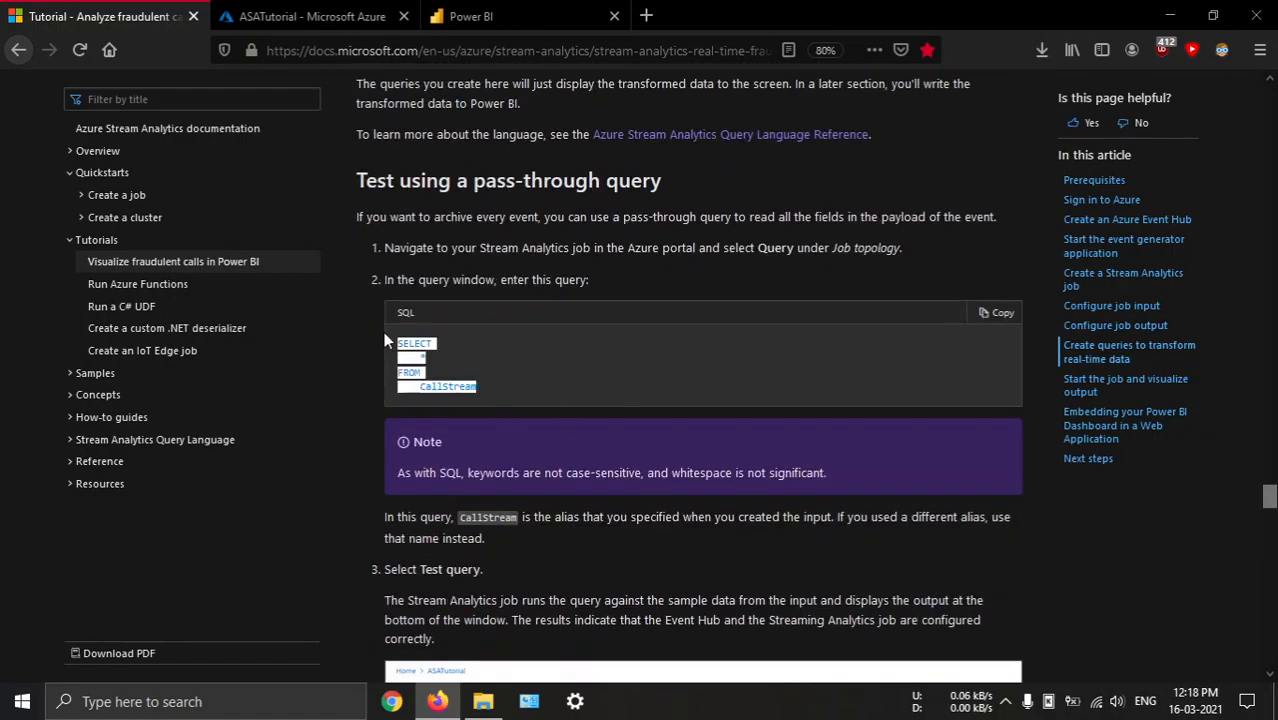
Replace the job's default query with the copied SELECT * FROM CallStream query and test it
{"action": "left_click", "coordinate": [512, 6]}
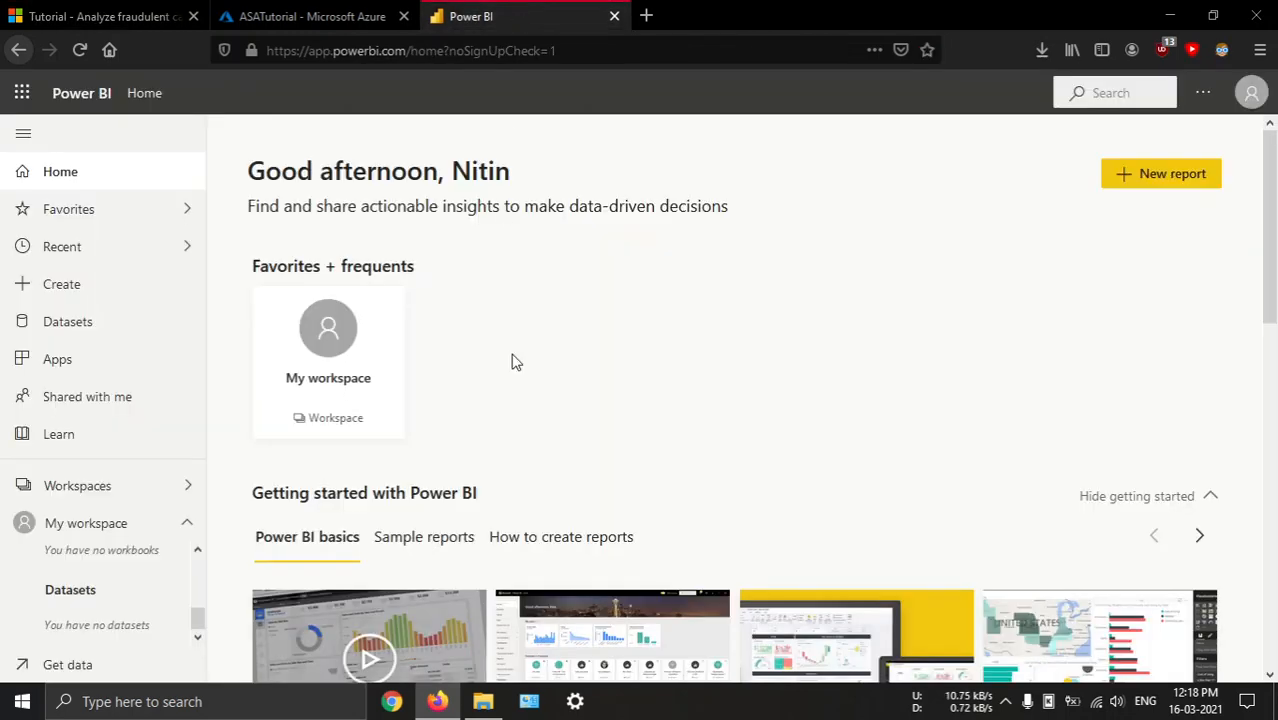
{"action": "left_click", "coordinate": [348, 12]}
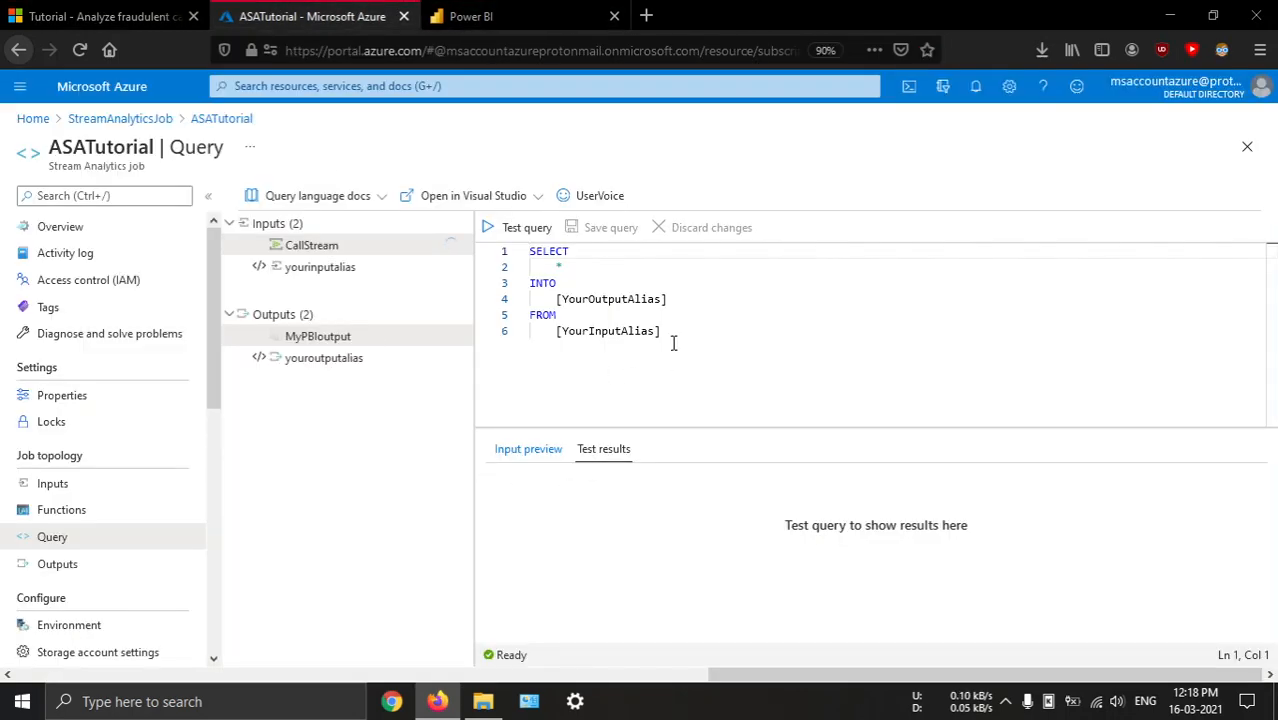
{"action": "key", "text": "ctrl+a"}
{"action": "key", "text": "ctrl+v"}
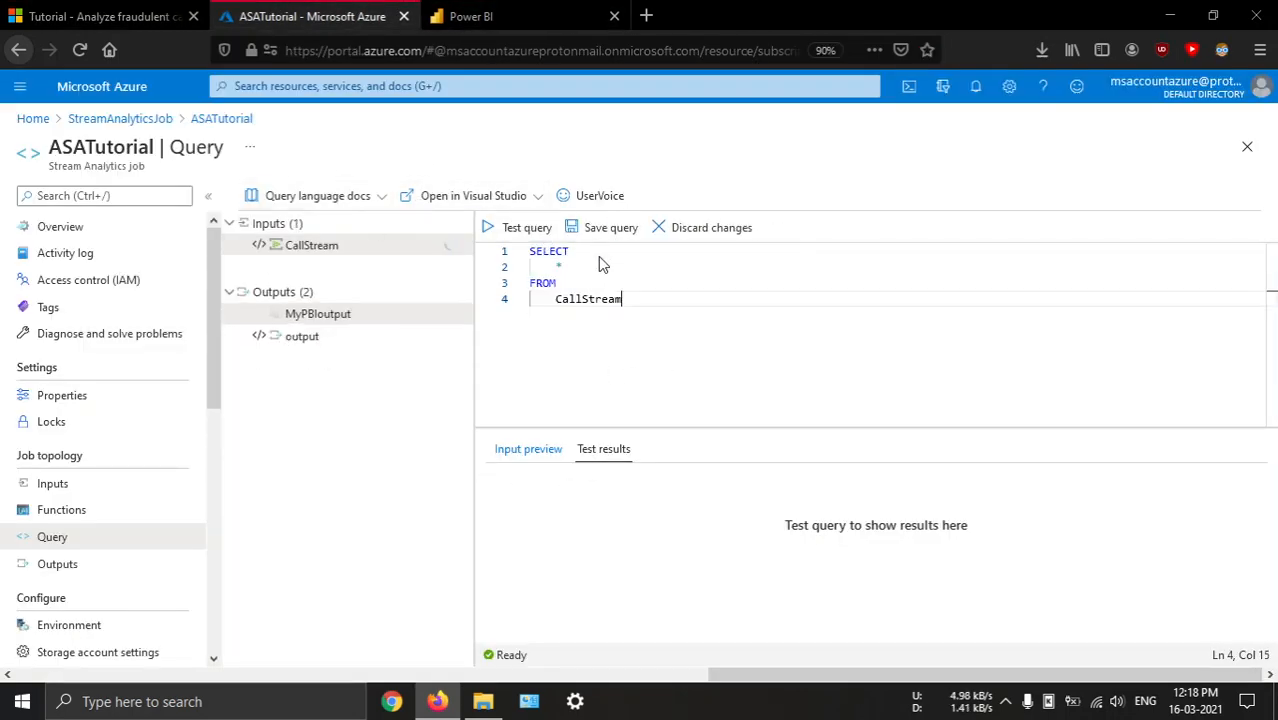
{"action": "left_click", "coordinate": [527, 228]}
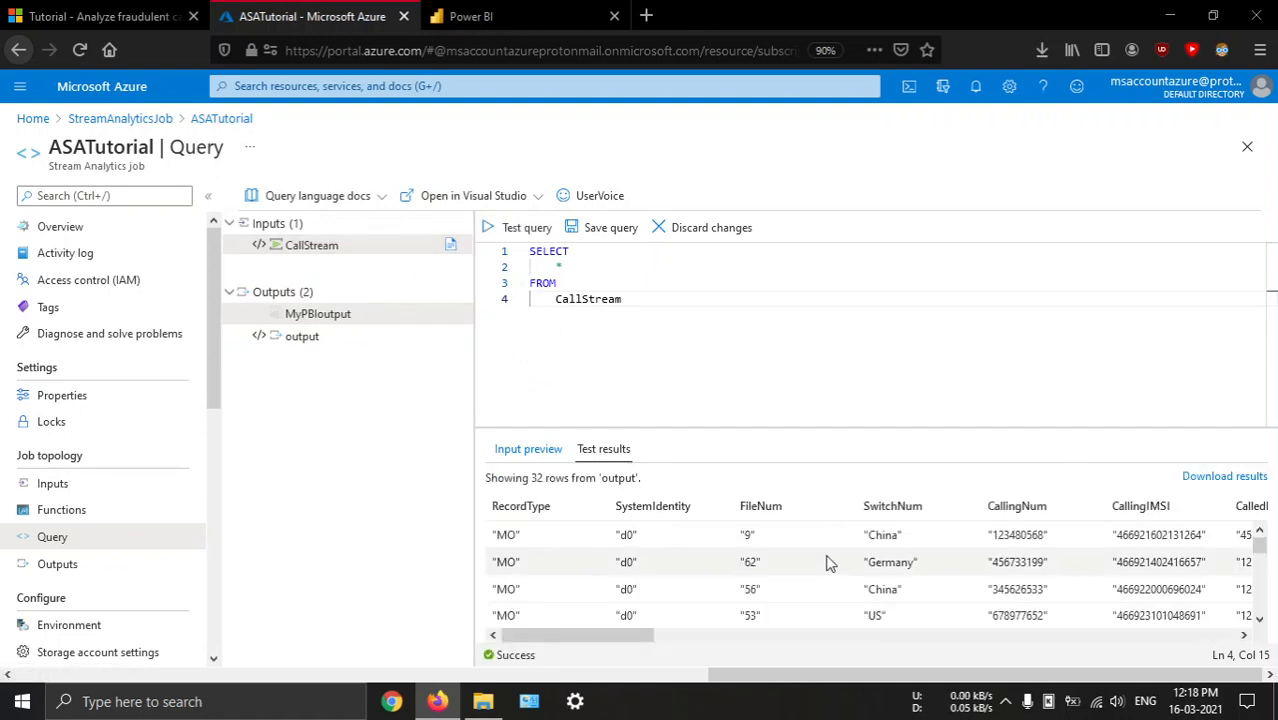
{"action": "left_click", "coordinate": [527, 230]}
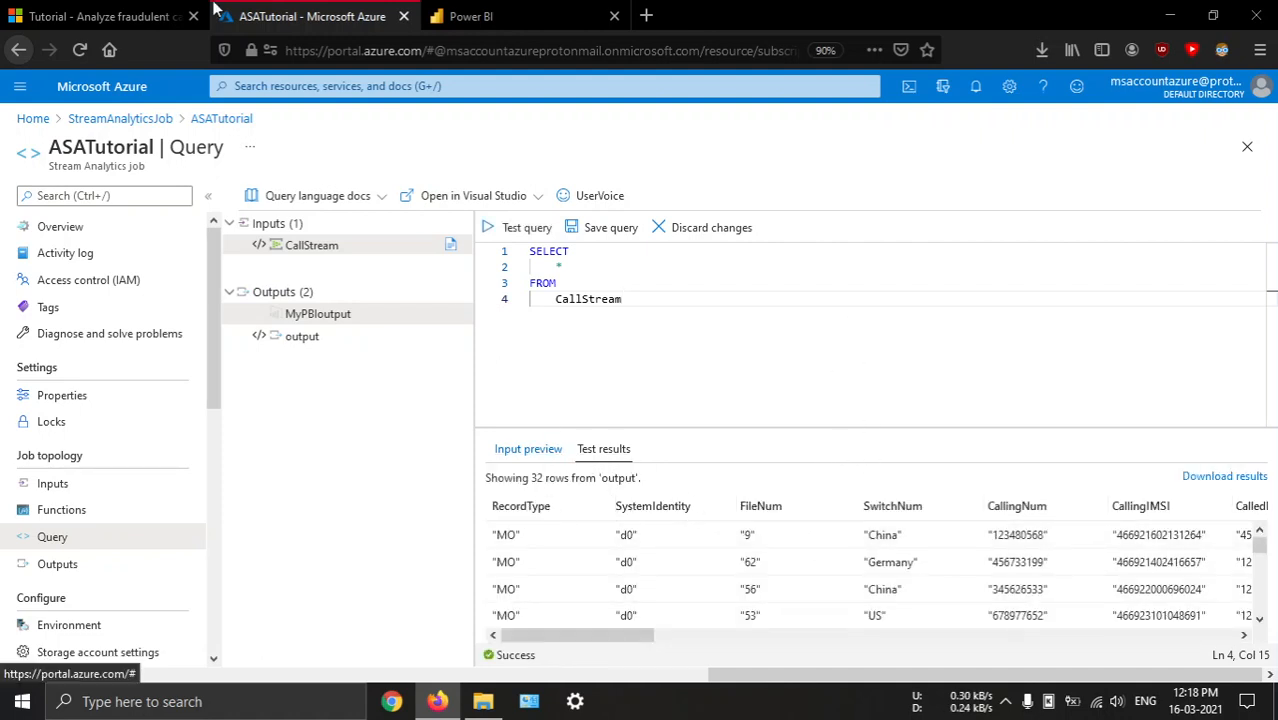
Replace the query with the tutorial's column projection selecting CallRecTime, SwitchNum, CallingIMSI and CallingNumCalledNum from CallStream, and test it
{"action": "left_click", "coordinate": [150, 16]}
{"action": "scroll", "coordinate": [726, 409], "scroll_direction": "down", "scroll_amount": 3}
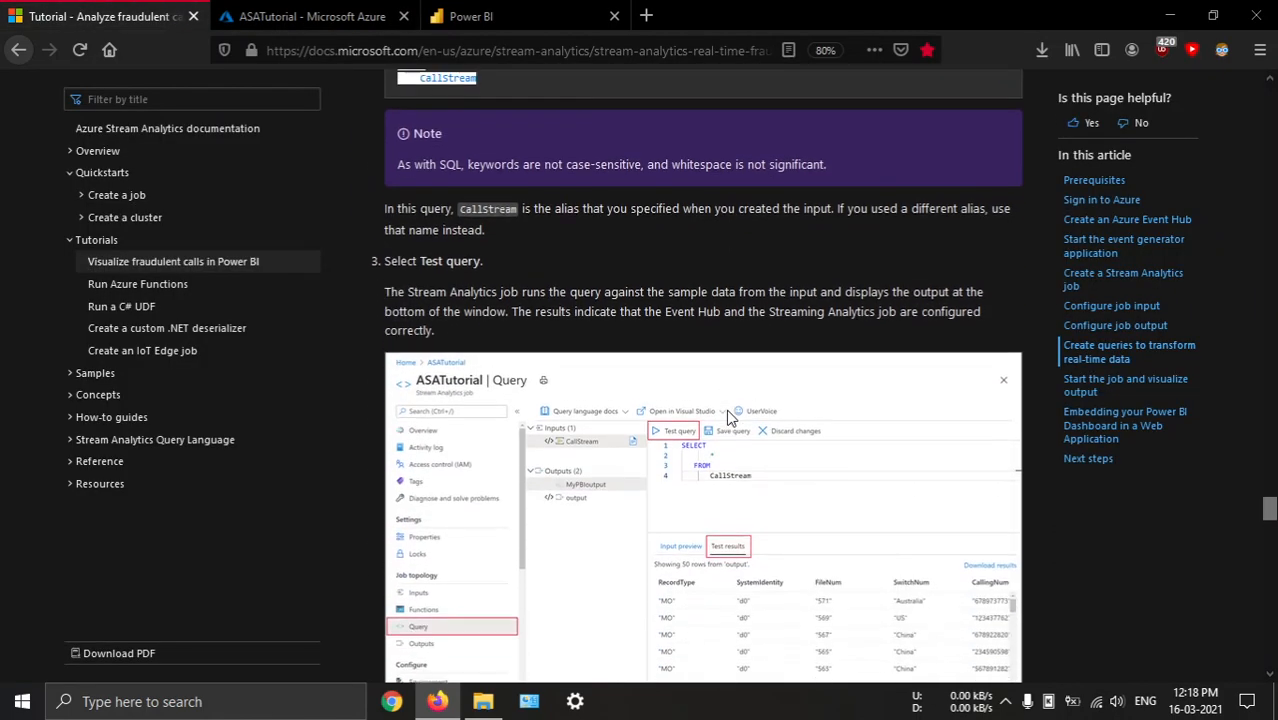
{"action": "scroll", "coordinate": [727, 410], "scroll_direction": "down", "scroll_amount": 5}
{"action": "scroll", "coordinate": [648, 401], "scroll_direction": "down", "scroll_amount": 3}
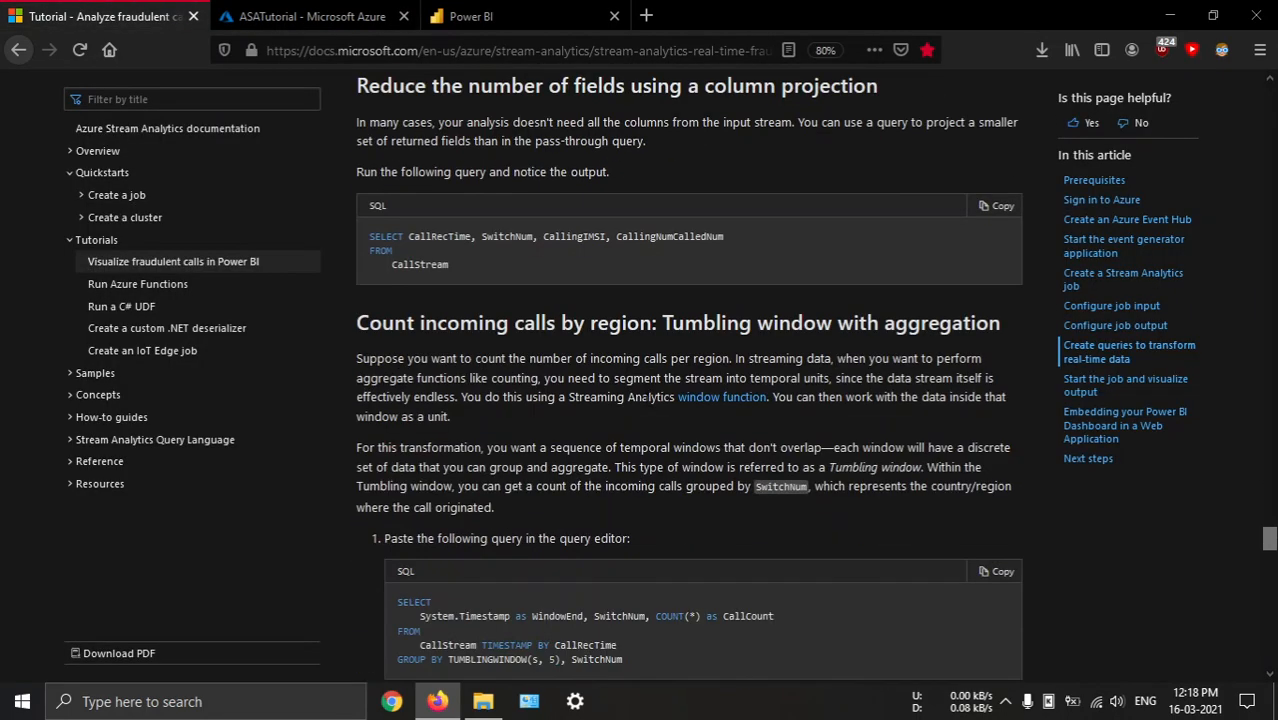
{"action": "left_click_drag", "start_coordinate": [452, 268], "coordinate": [368, 236]}
{"action": "key", "text": "ctrl+c"}
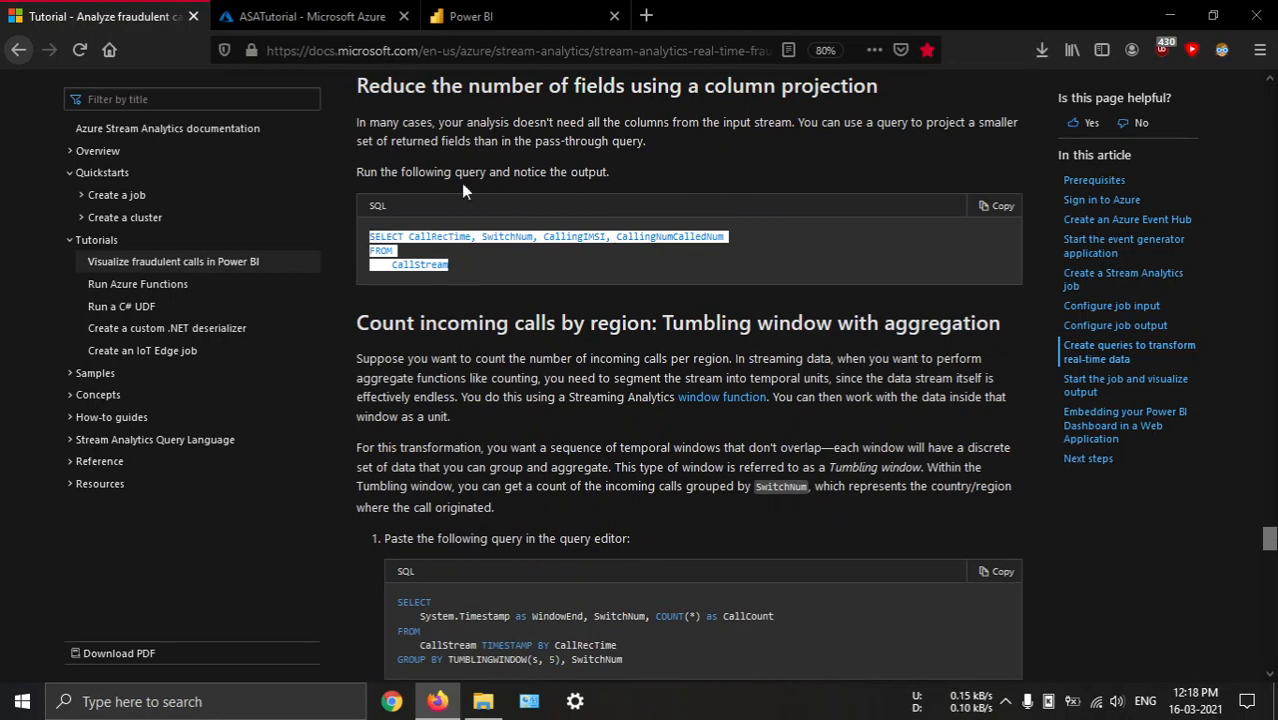
{"action": "left_click", "coordinate": [310, 16]}
{"action": "left_click", "coordinate": [670, 282]}
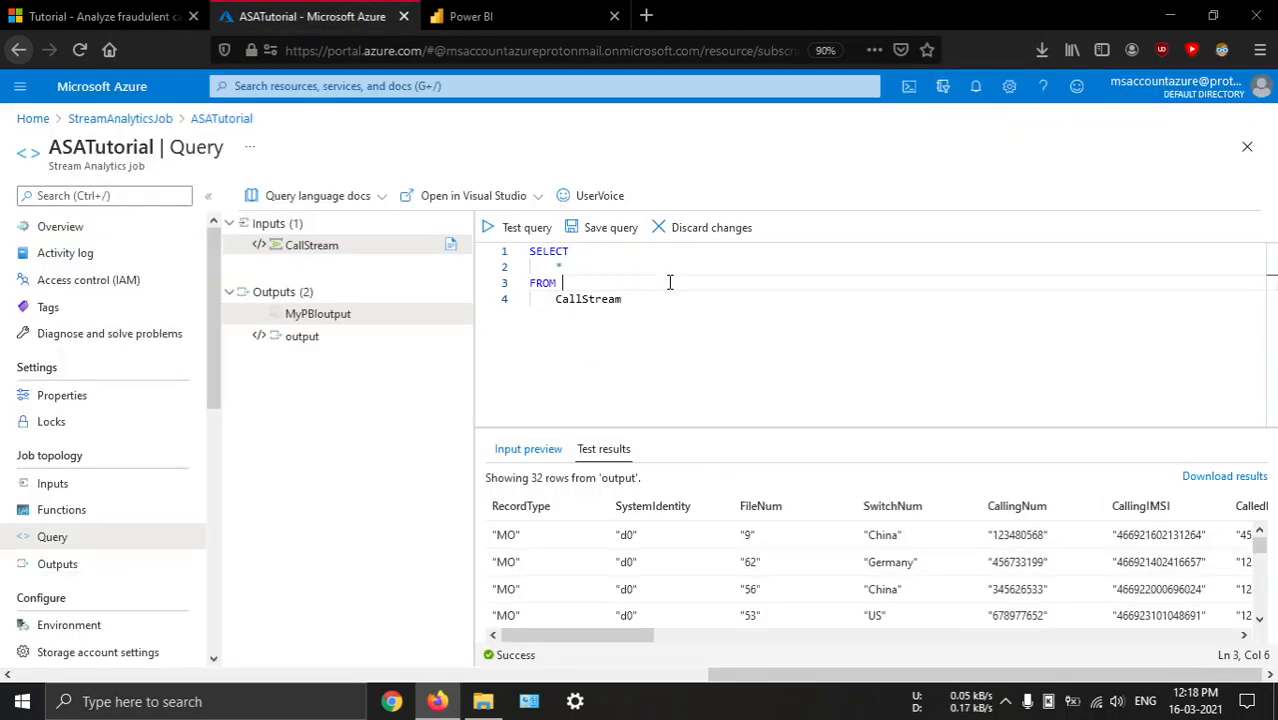
{"action": "key", "text": "ctrl+a"}
{"action": "key", "text": "ctrl+v"}
{"action": "left_click", "coordinate": [530, 229]}
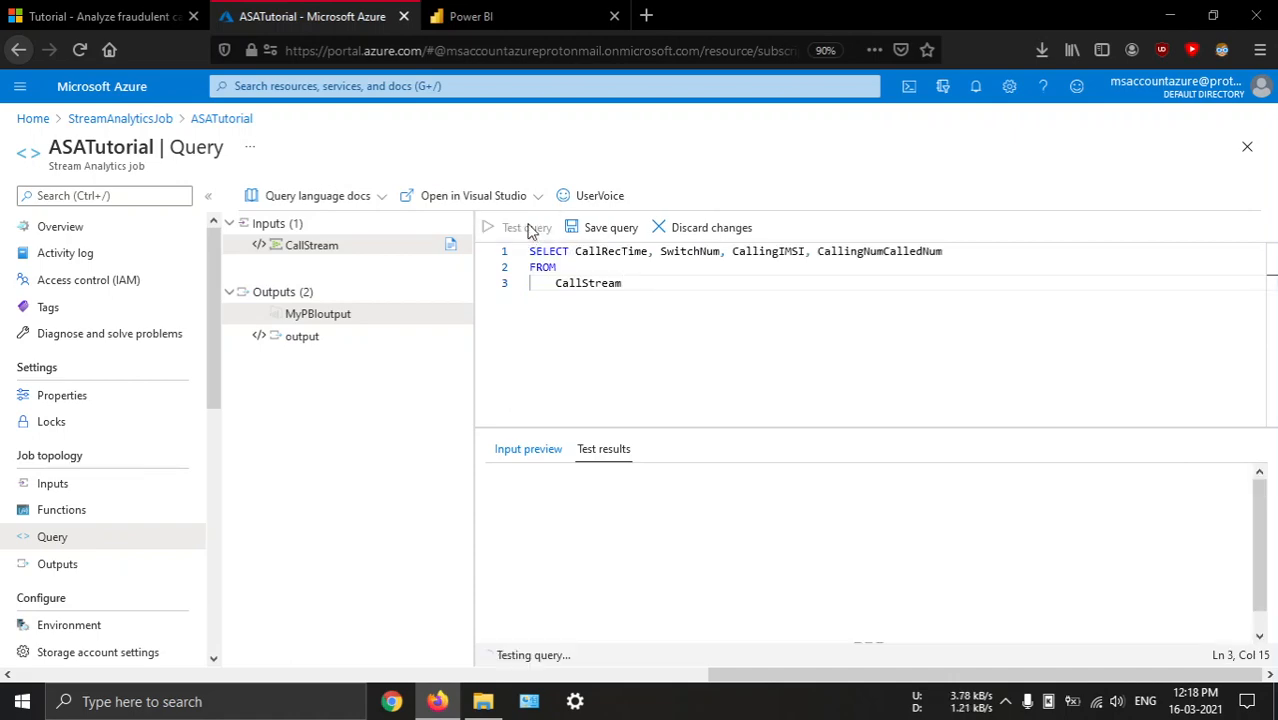
Replace the query with the tutorial's 5-second tumbling window query counting calls by SwitchNum as CallCount, and test it
{"action": "left_click", "coordinate": [100, 16]}
{"action": "scroll", "coordinate": [620, 360], "scroll_direction": "down", "scroll_amount": 5}
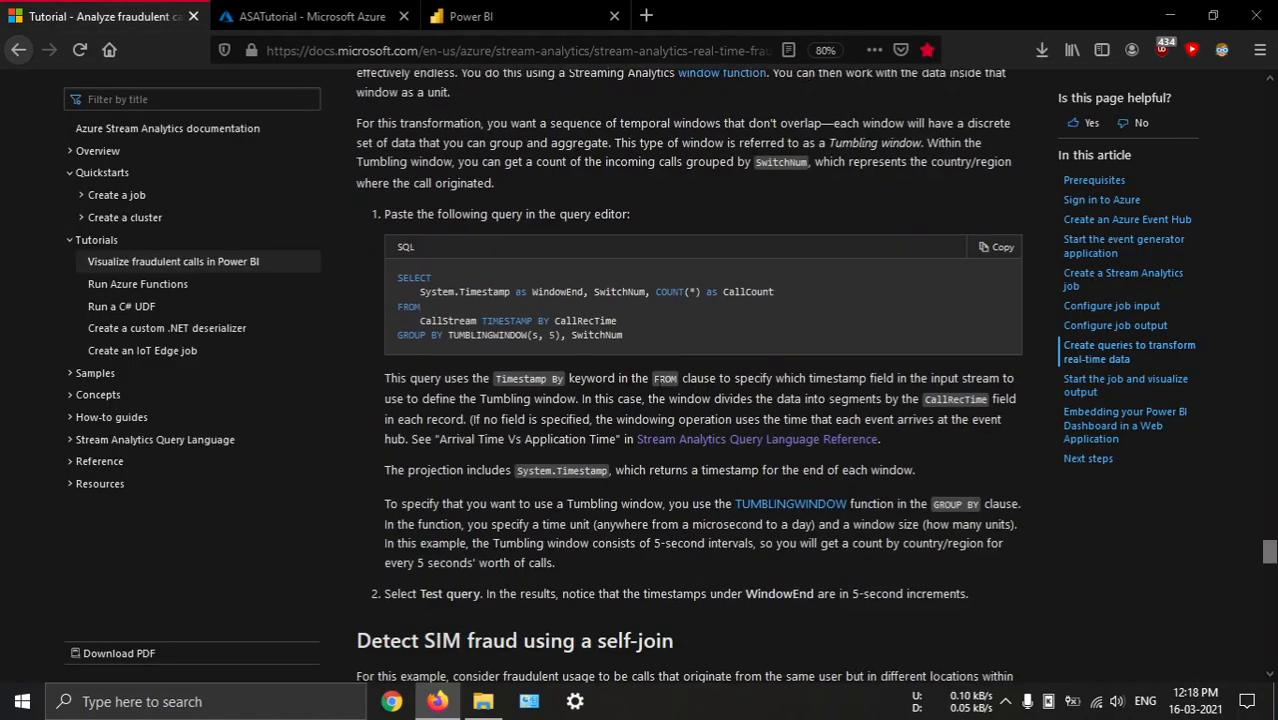
{"action": "scroll", "coordinate": [560, 280], "scroll_direction": "up", "scroll_amount": 2}
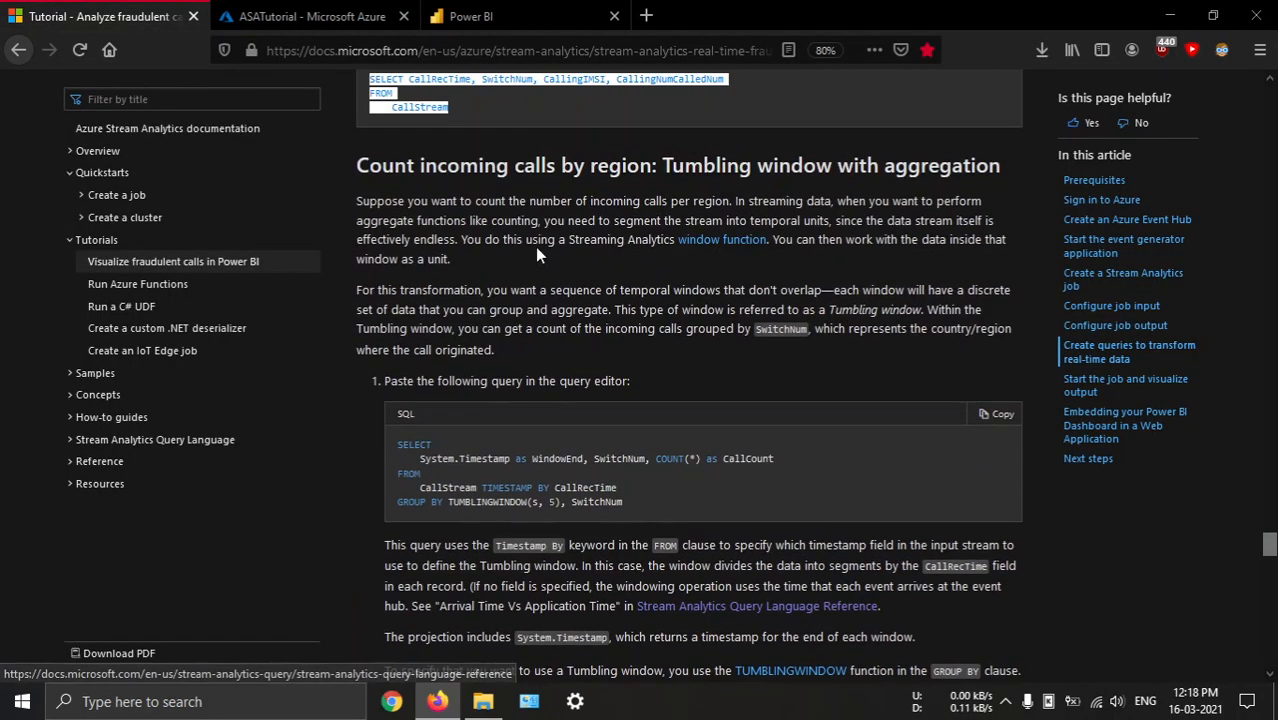
{"action": "scroll", "coordinate": [660, 318], "scroll_direction": "down", "scroll_amount": 3}
{"action": "scroll", "coordinate": [653, 306], "scroll_direction": "up", "scroll_amount": 5}
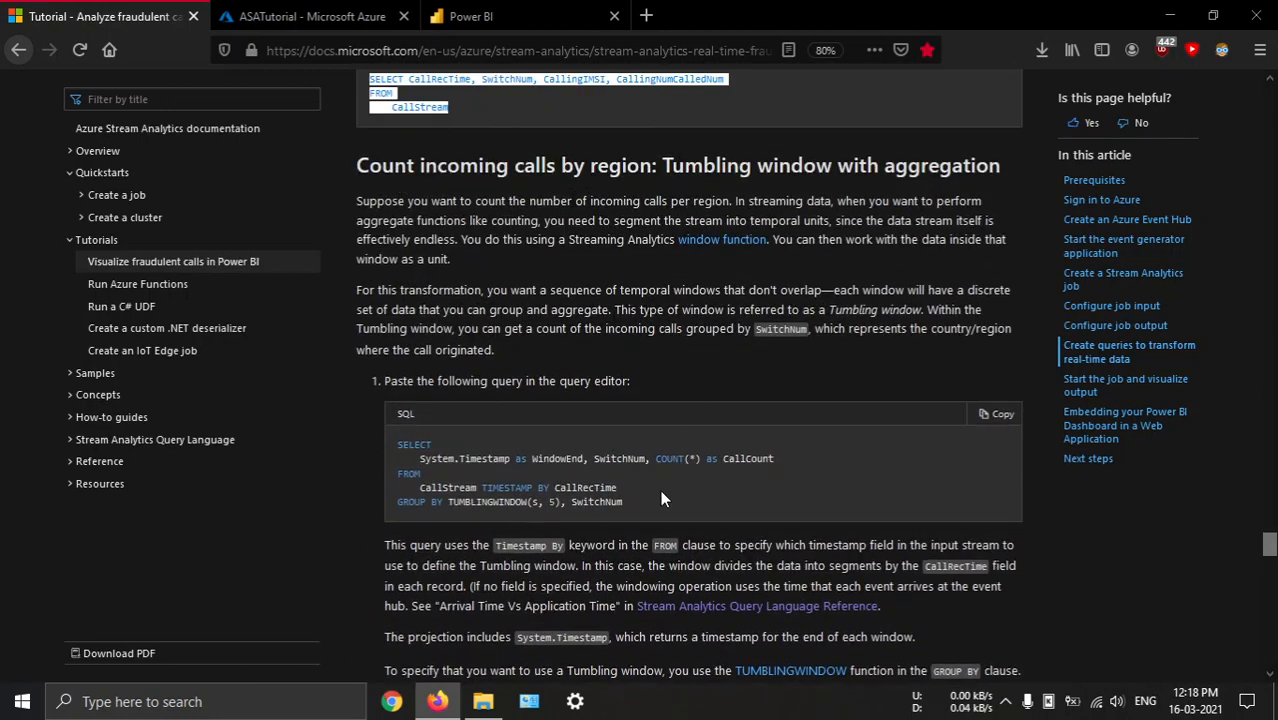
{"action": "left_click_drag", "start_coordinate": [641, 505], "coordinate": [399, 438]}
{"action": "key", "text": "ctrl+c"}
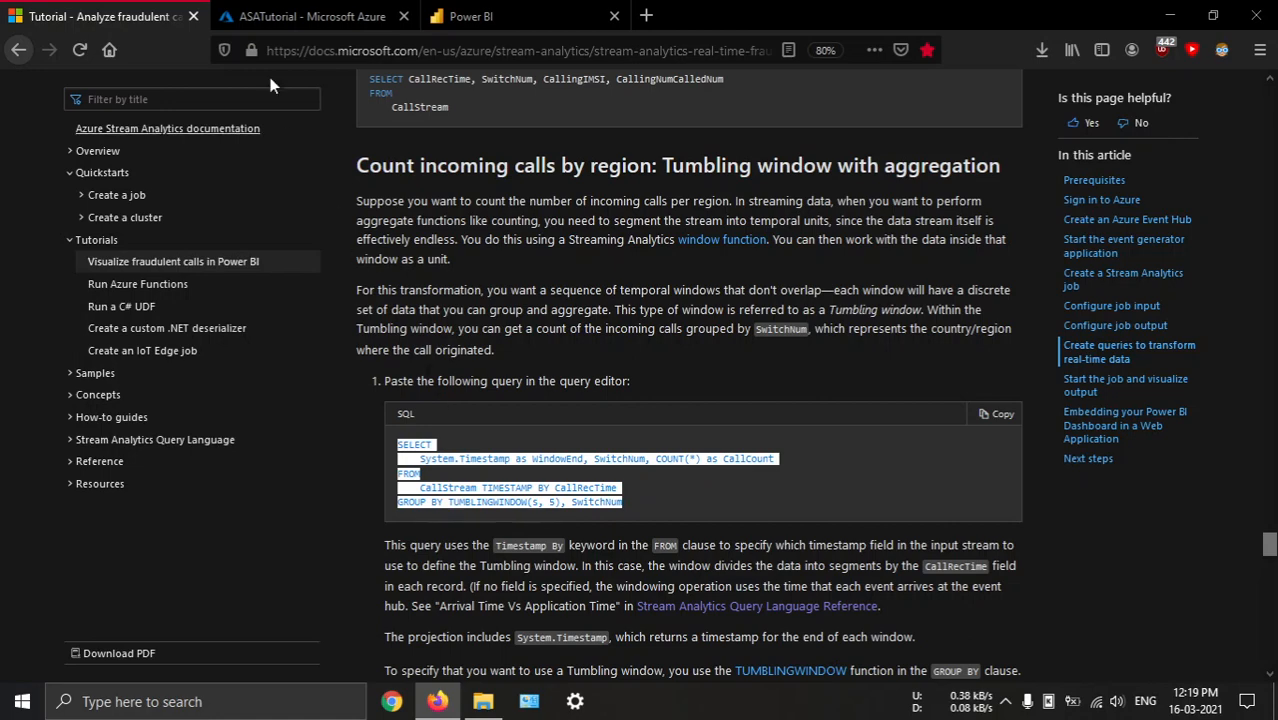
{"action": "left_click", "coordinate": [300, 16]}
{"action": "key", "text": "ctrl+a"}
{"action": "key", "text": "ctrl+v"}
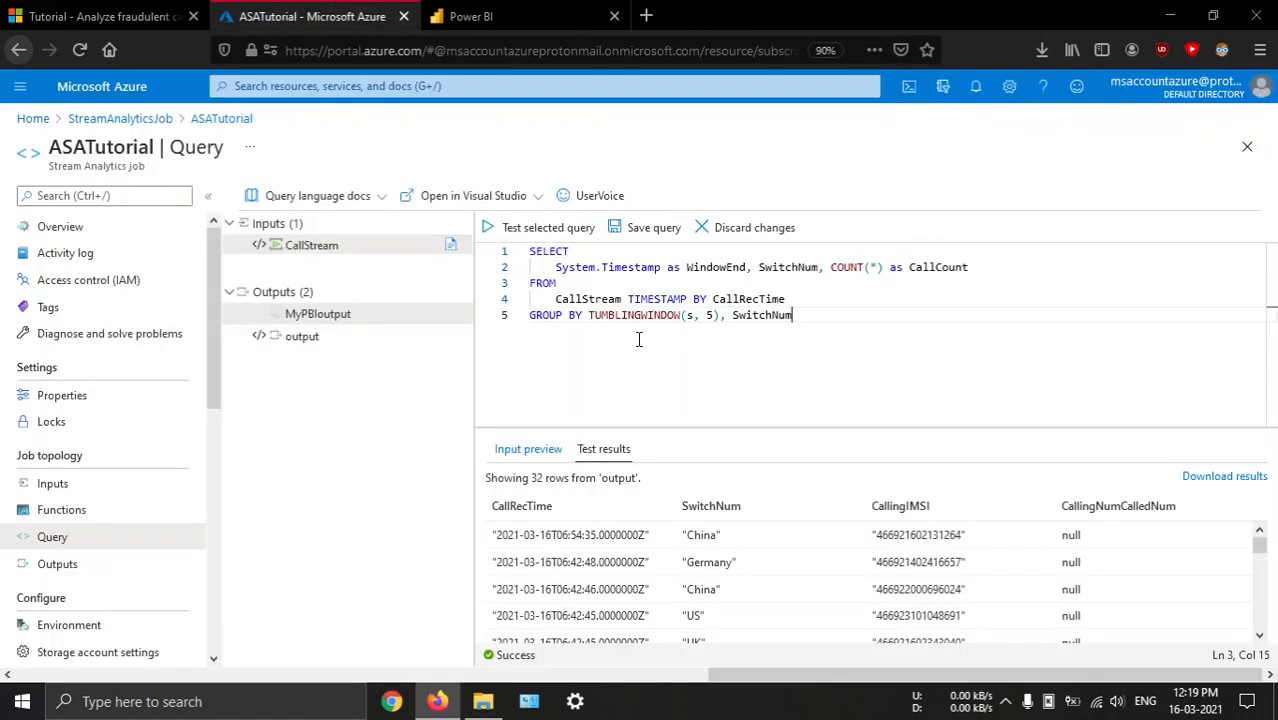
{"action": "left_click", "coordinate": [524, 228]}
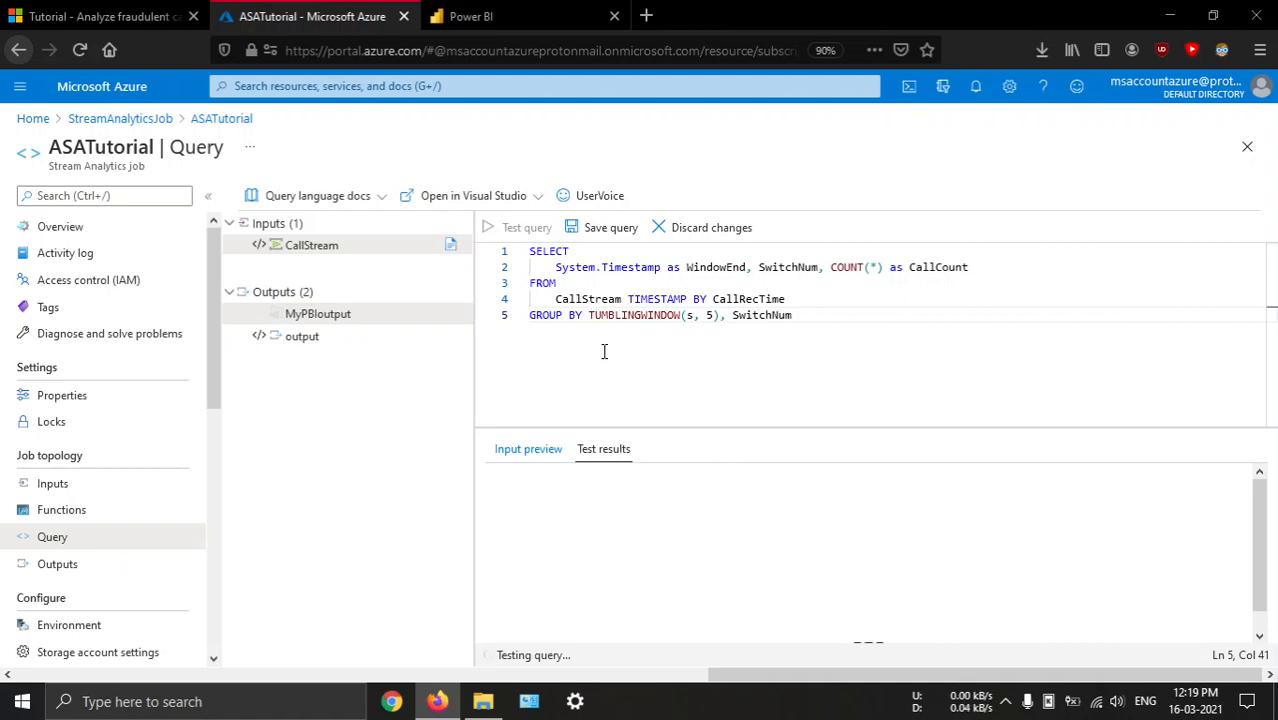
Replace the query with the tutorial's SIM fraud self-join of CallStream that outputs FraudulentCalls into MyPBIoutput, and run its test
{"action": "left_click", "coordinate": [95, 10]}
{"action": "scroll", "coordinate": [598, 462], "scroll_direction": "down", "scroll_amount": 5}
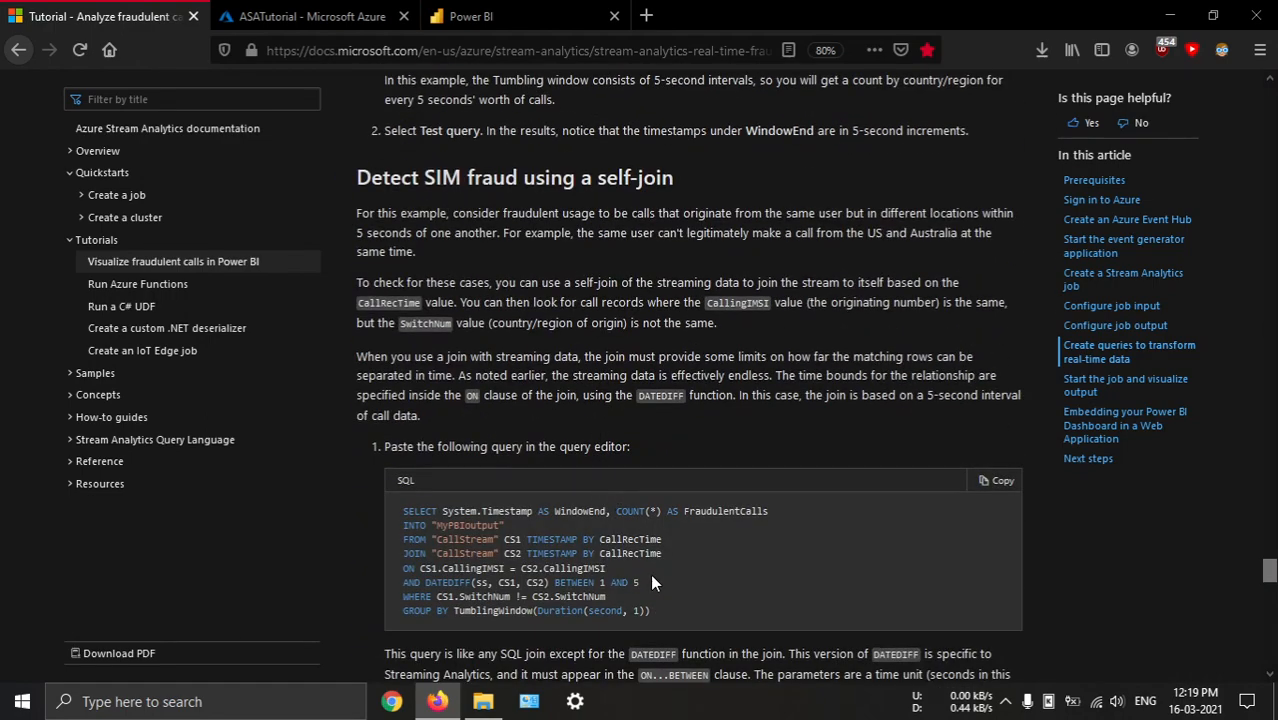
{"action": "left_click_drag", "start_coordinate": [652, 610], "coordinate": [393, 505]}
{"action": "key", "text": "ctrl+c"}
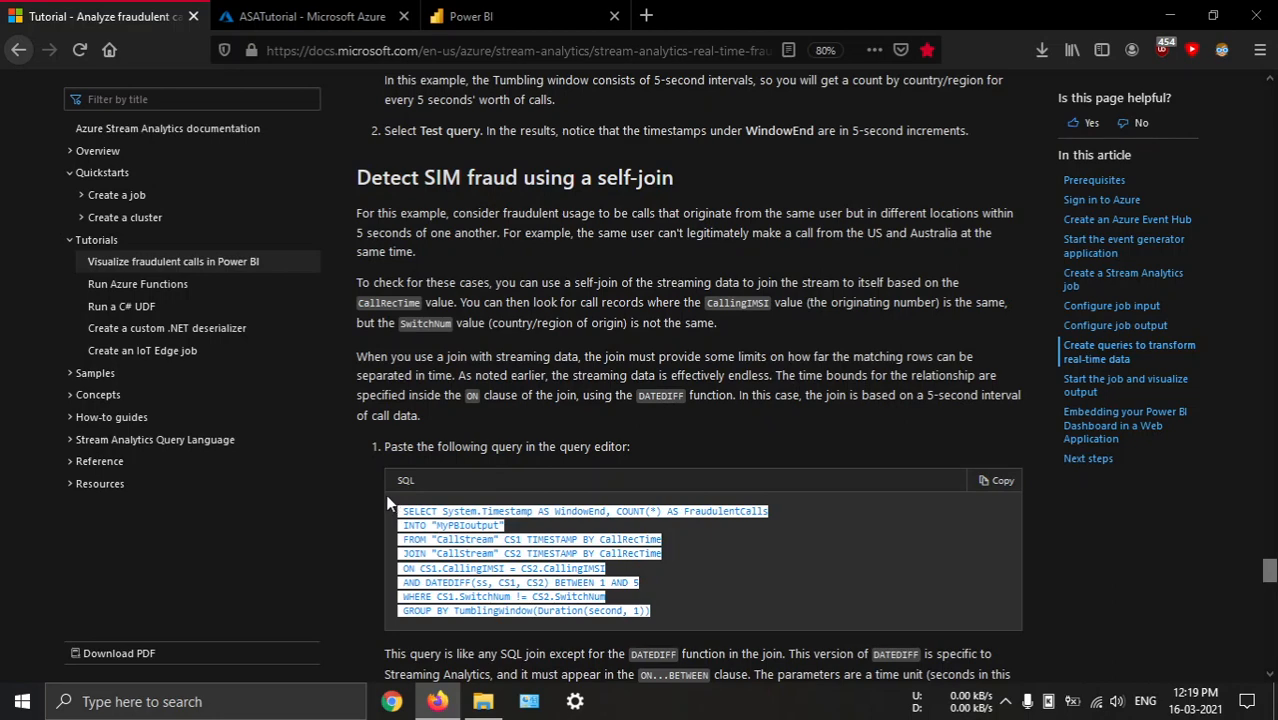
{"action": "left_click", "coordinate": [300, 16]}
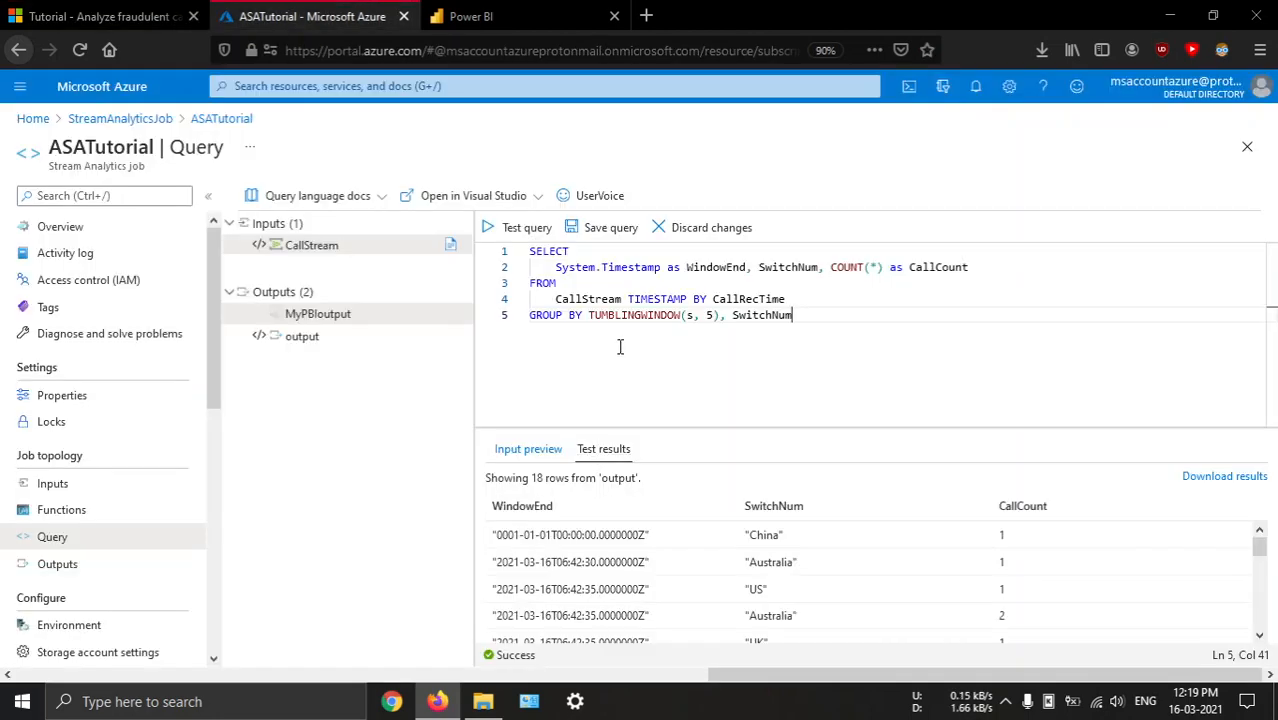
{"action": "key", "text": "ctrl+a"}
{"action": "key", "text": "ctrl+v"}
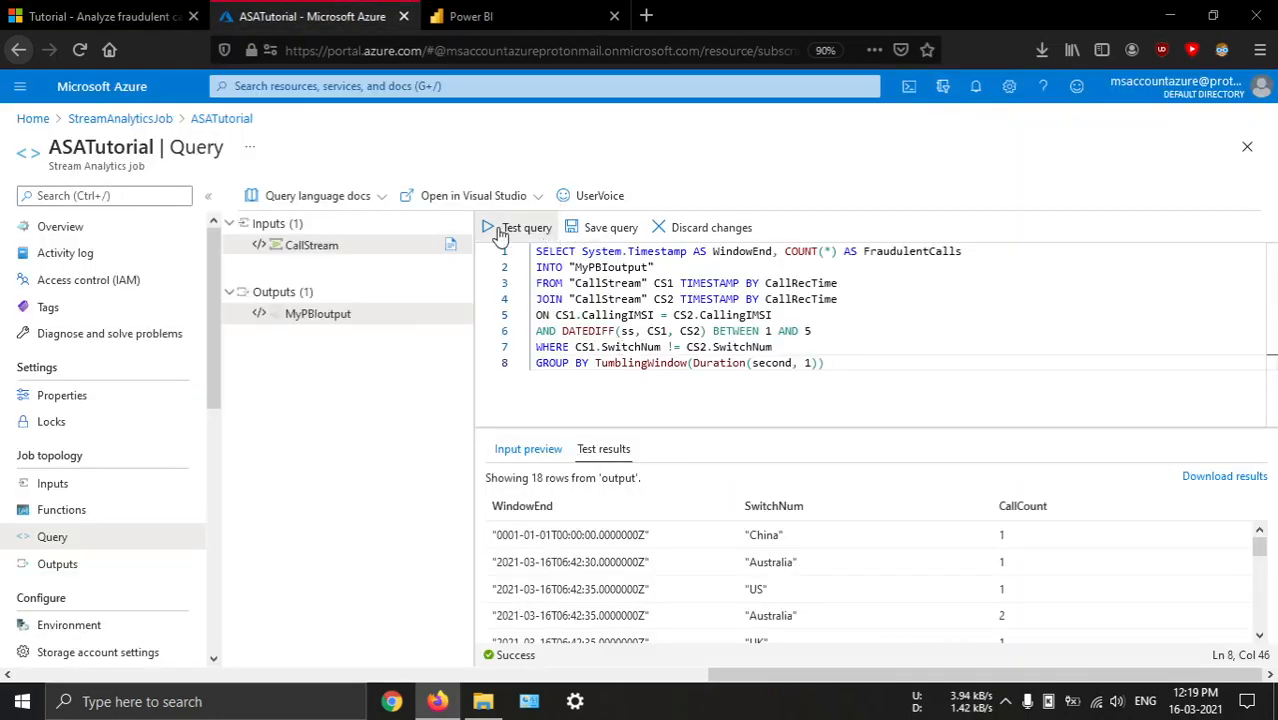
{"action": "left_click", "coordinate": [500, 232]}
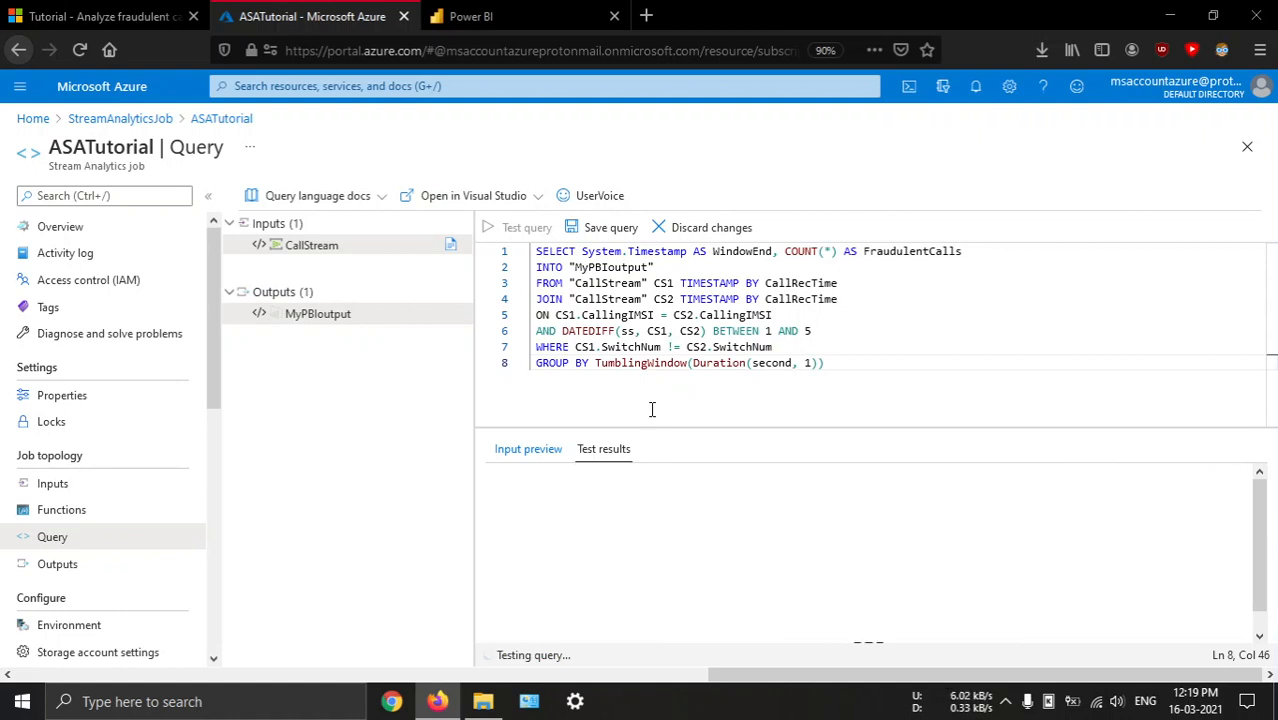
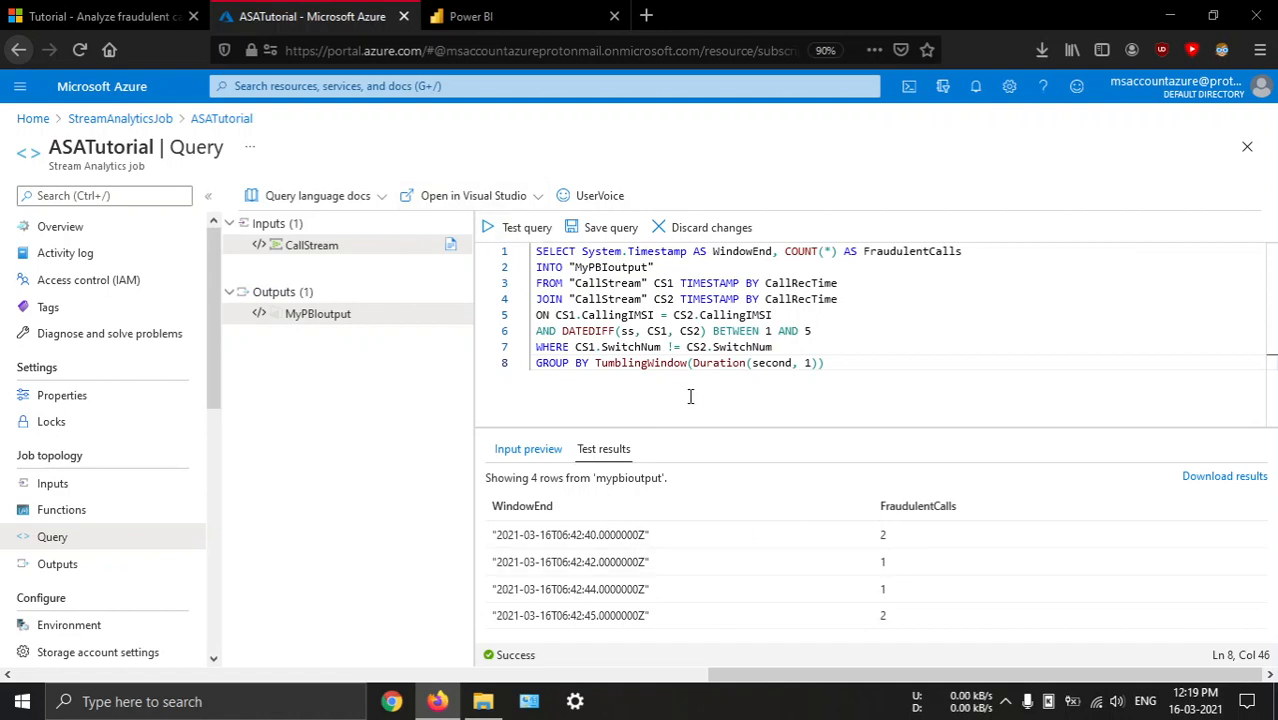
Save the SIM fraud query, start the ASATutorial job from its overview, and check the portal notifications
{"action": "left_click", "coordinate": [603, 228]}
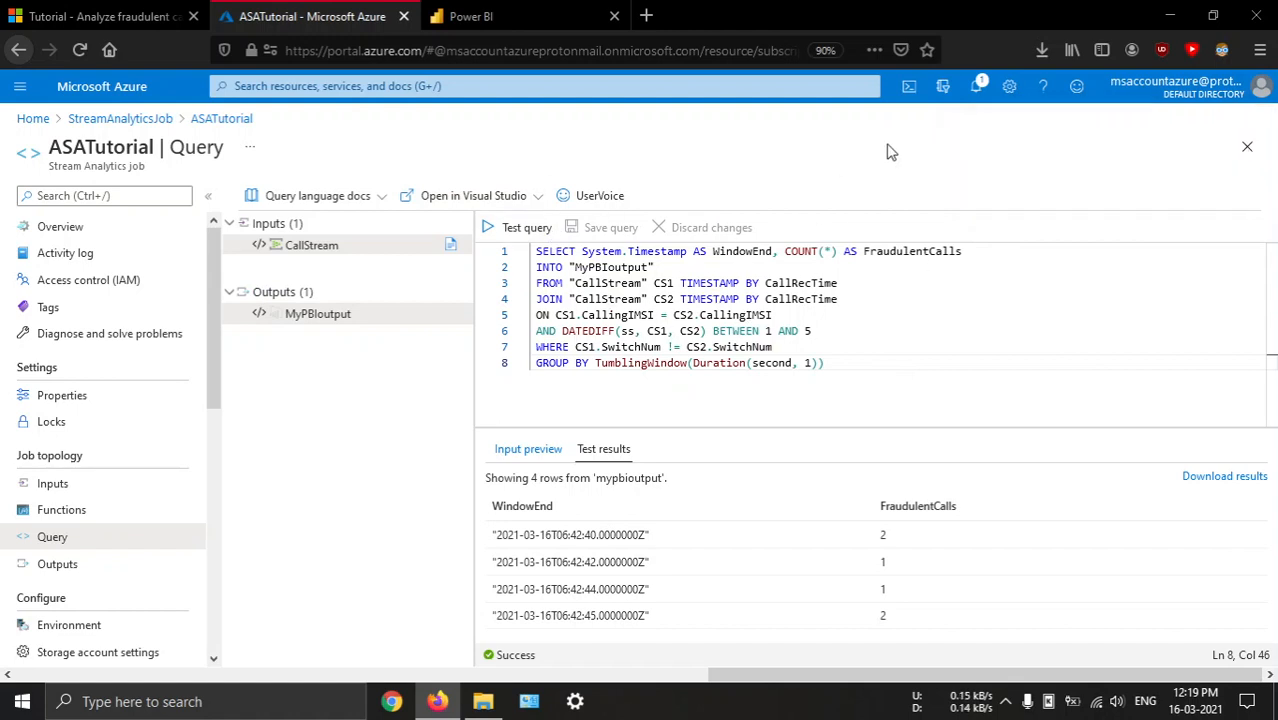
{"action": "left_click", "coordinate": [92, 226]}
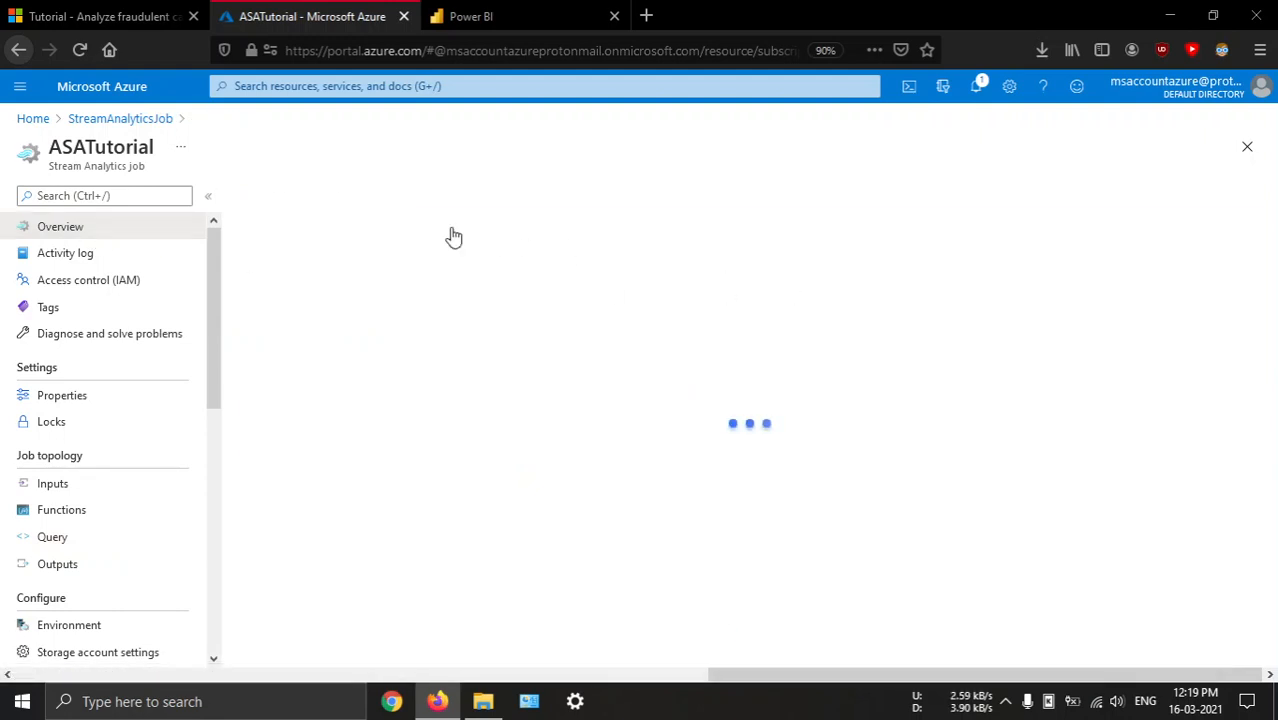
{"action": "left_click", "coordinate": [258, 196]}
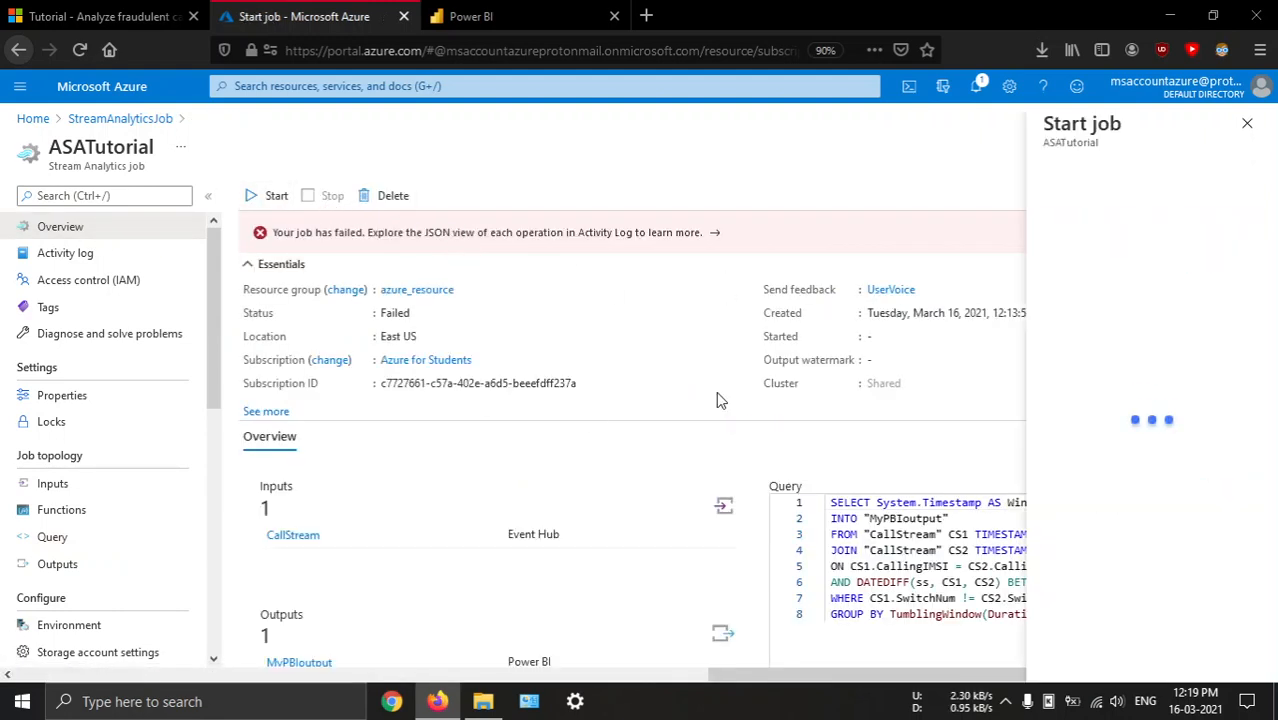
{"action": "left_click", "coordinate": [1002, 657]}
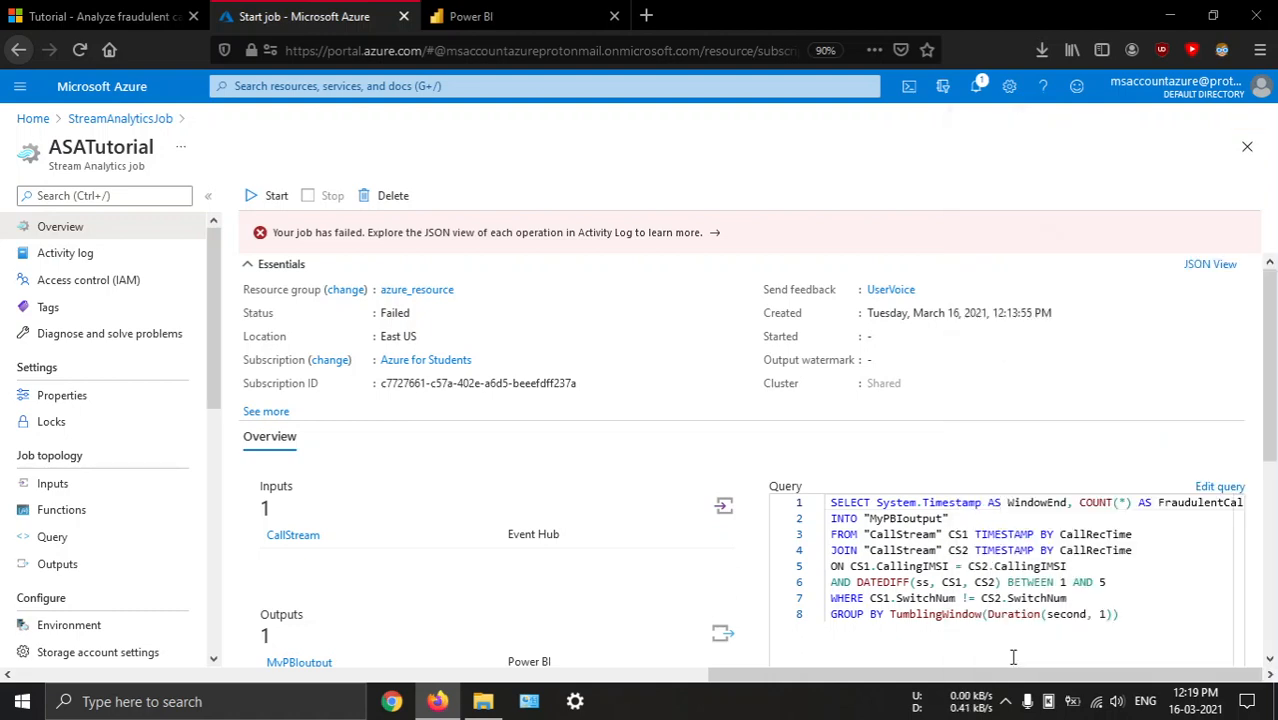
{"action": "left_click", "coordinate": [976, 90]}
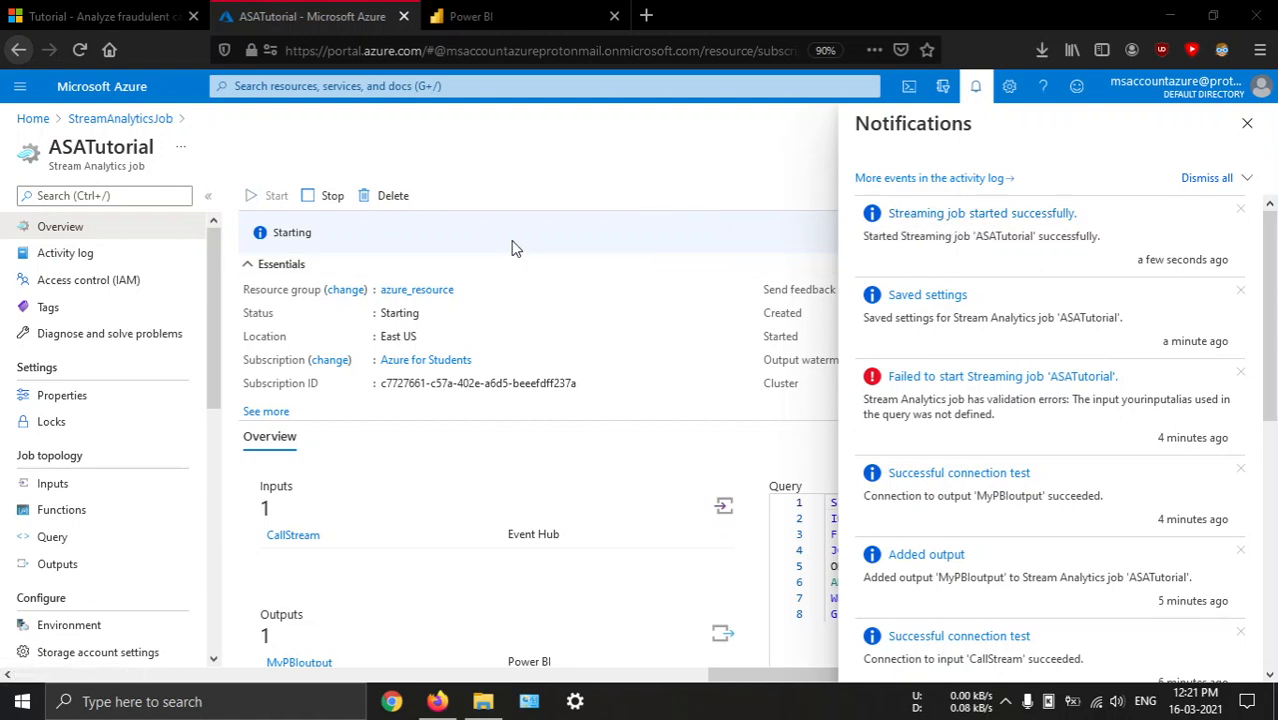
Switch to Power BI, reload it, and check the datasets in My workspace
{"action": "left_click", "coordinate": [480, 16]}
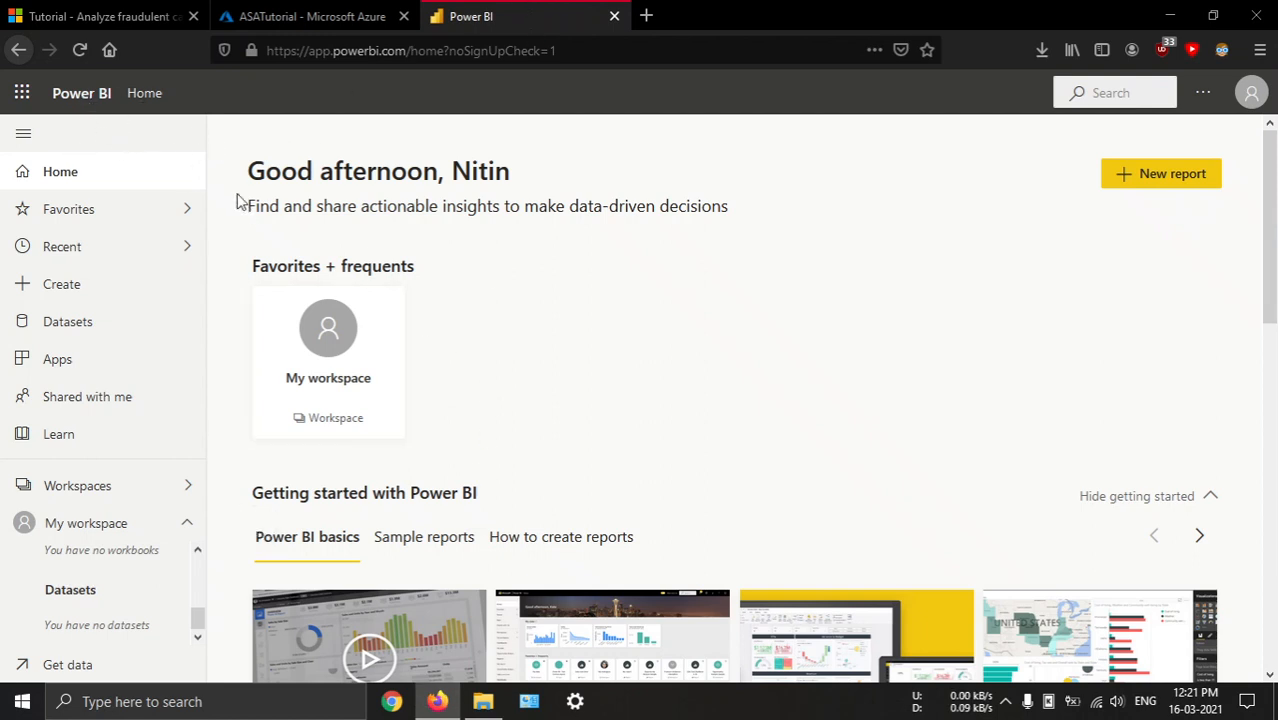
{"action": "left_click", "coordinate": [80, 49]}
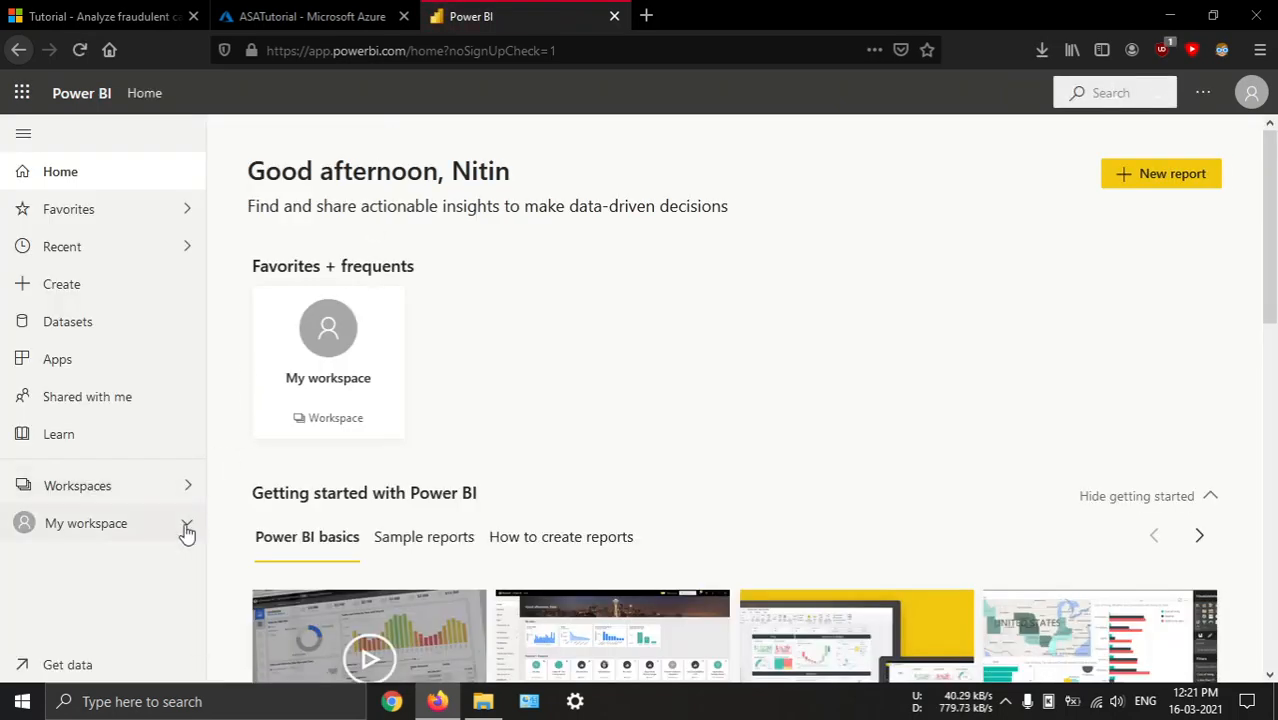
{"action": "left_click", "coordinate": [186, 523]}
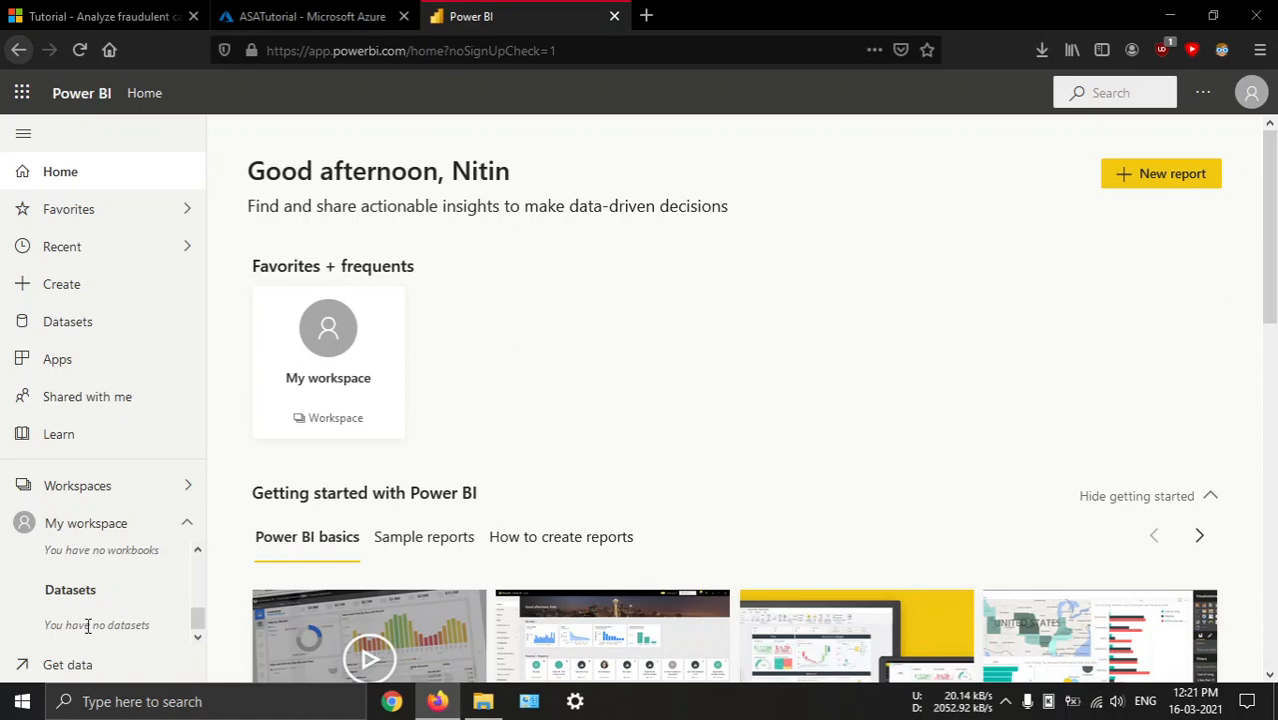
{"action": "scroll", "coordinate": [609, 403], "scroll_direction": "down", "scroll_amount": 5}
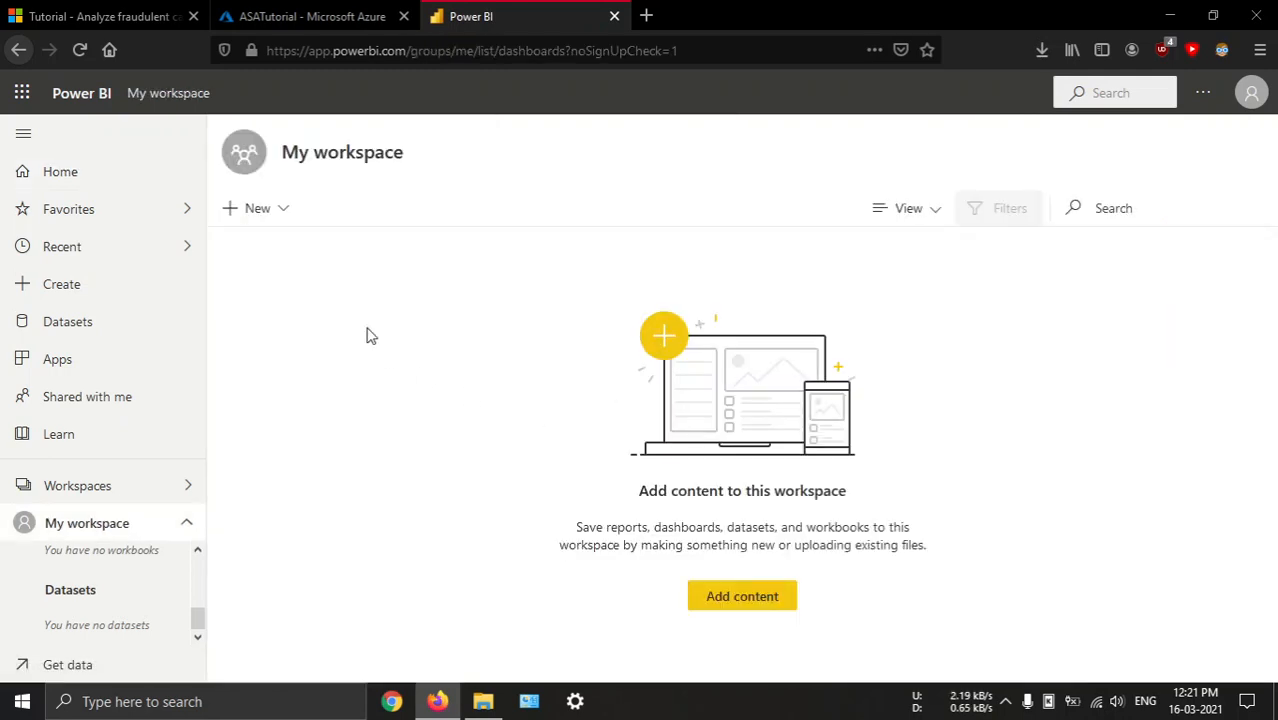
{"action": "left_click", "coordinate": [100, 160]}
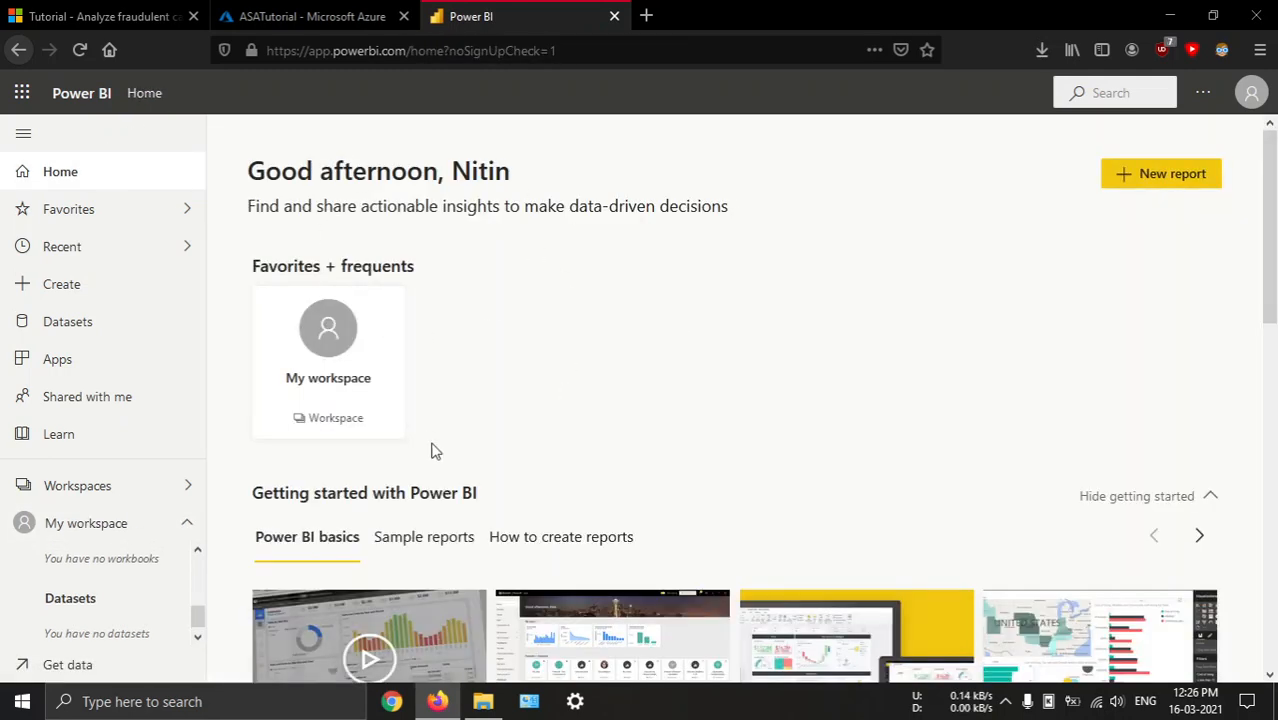
Open Windows Terminal in the D:\fraud_det\TelcoGenerator folder and run .\telcodatagen.exe 1000 0.2 2
{"action": "left_click", "coordinate": [483, 701]}
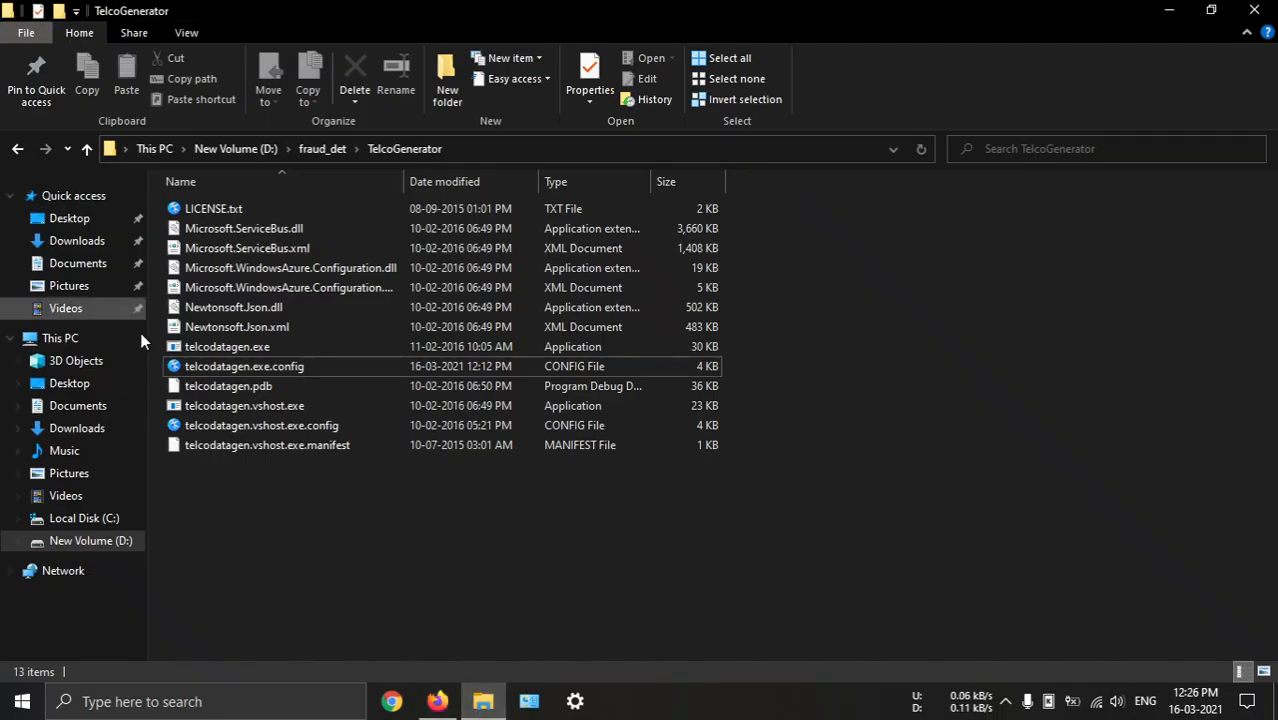
{"action": "right_click", "coordinate": [232, 550]}
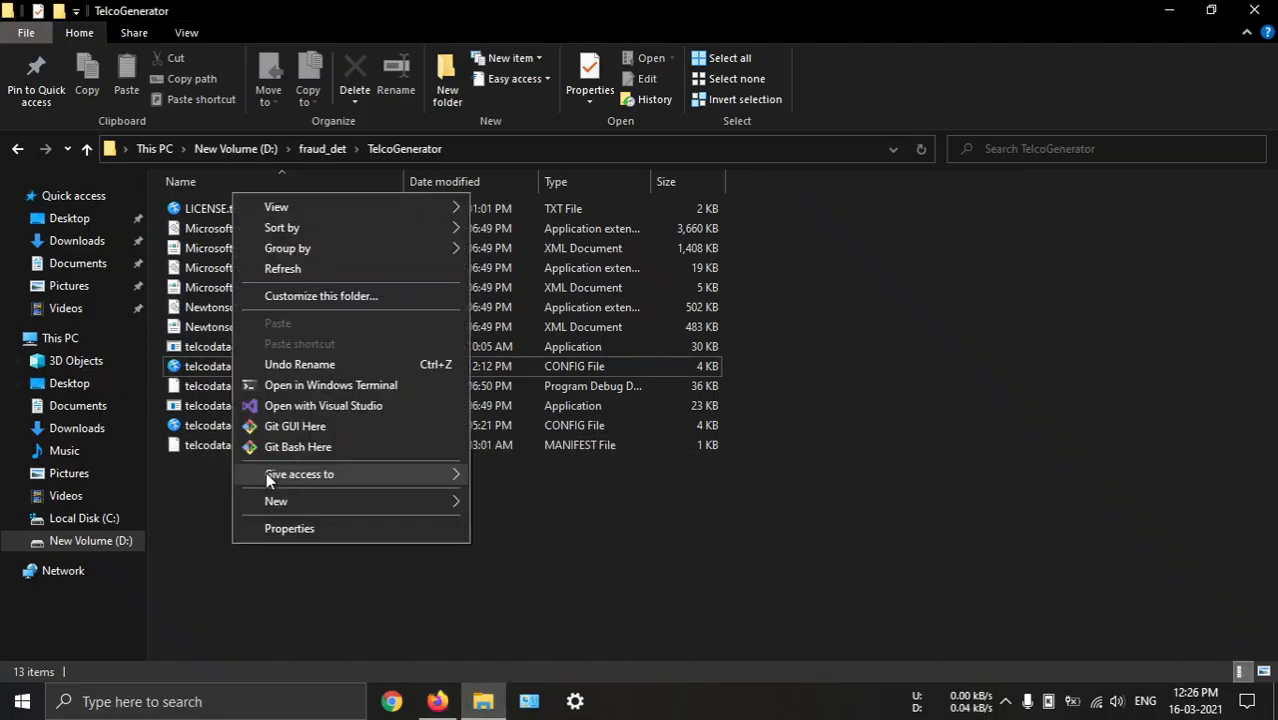
{"action": "left_click", "coordinate": [320, 385]}
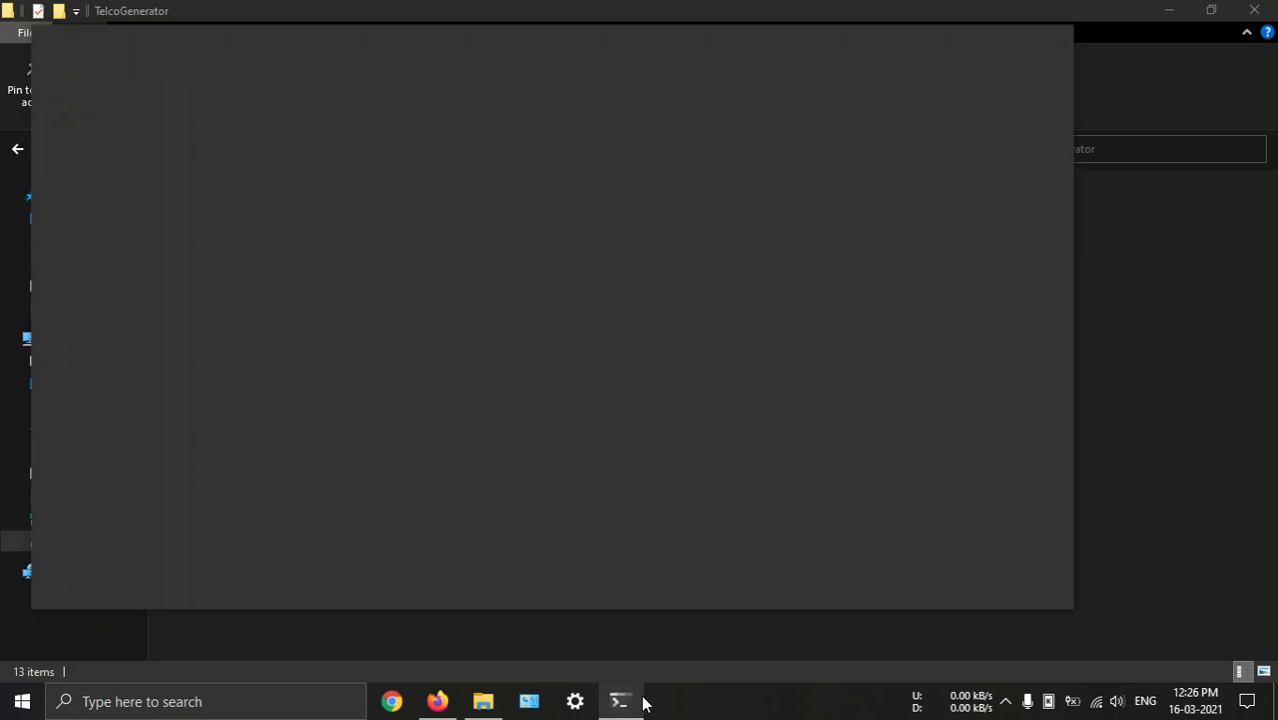
{"action": "mouse_move", "coordinate": [640, 699]}
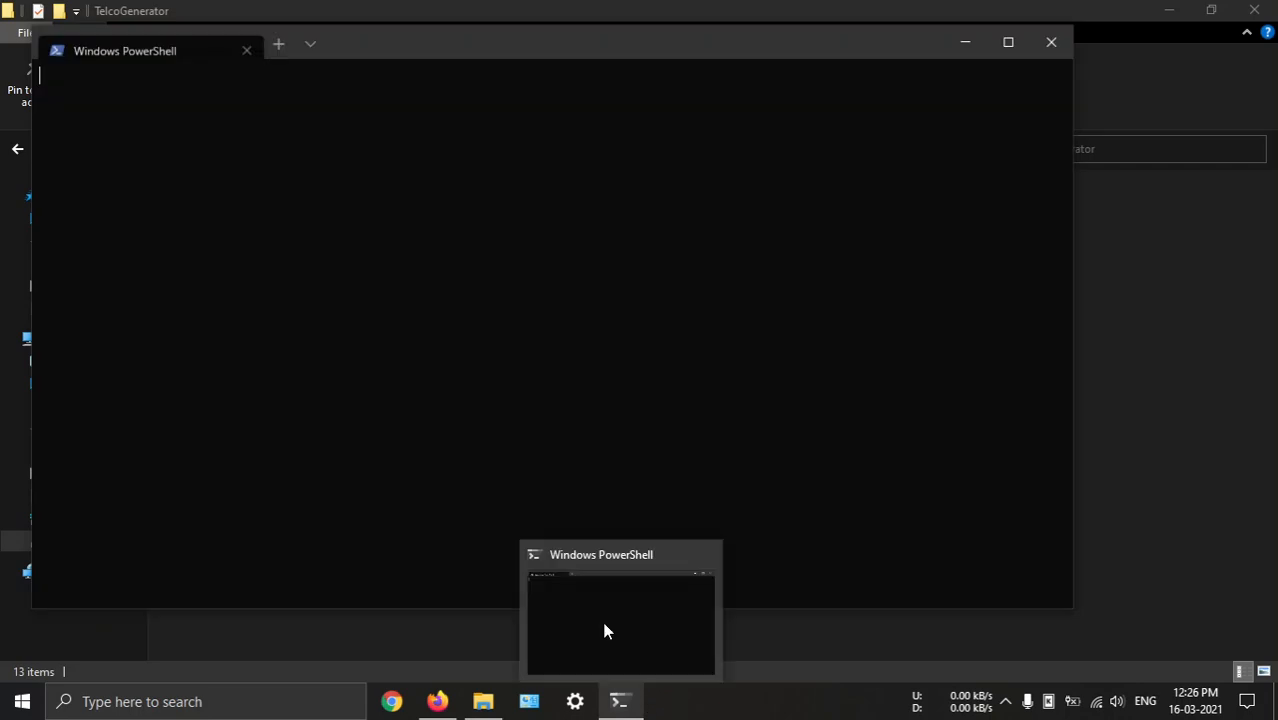
{"action": "left_click", "coordinate": [414, 634]}
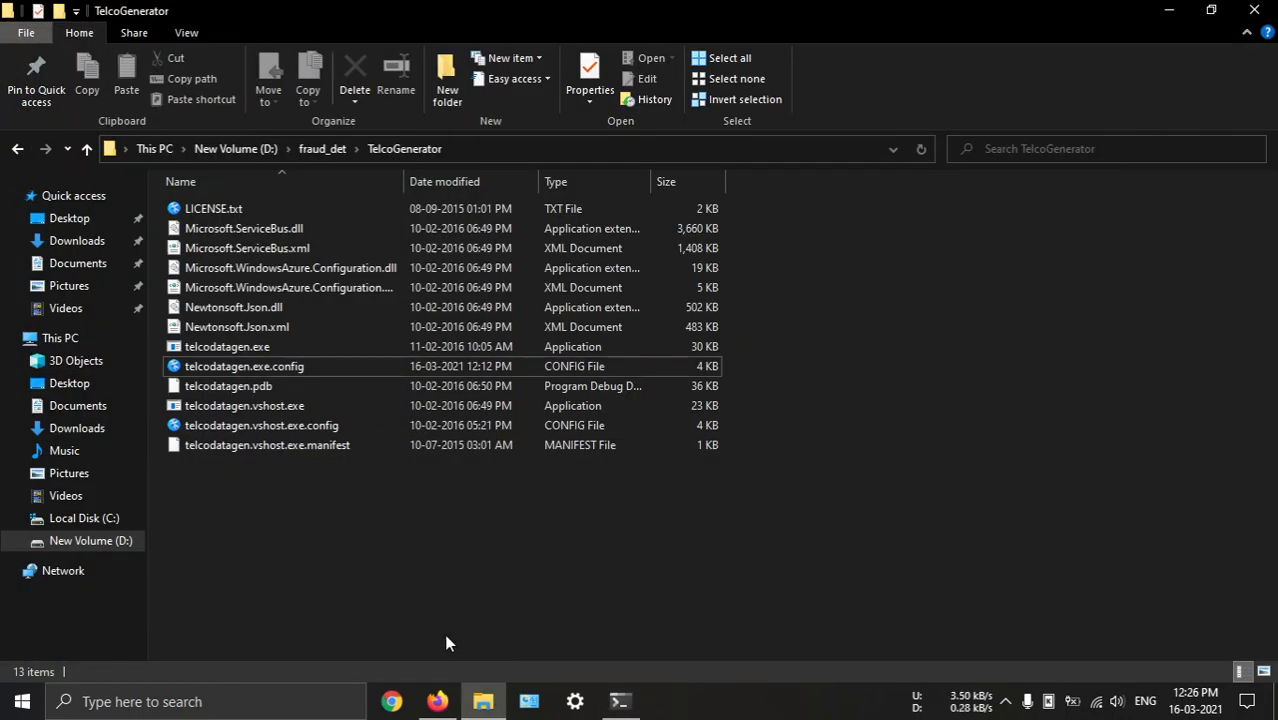
{"action": "left_click", "coordinate": [437, 701]}
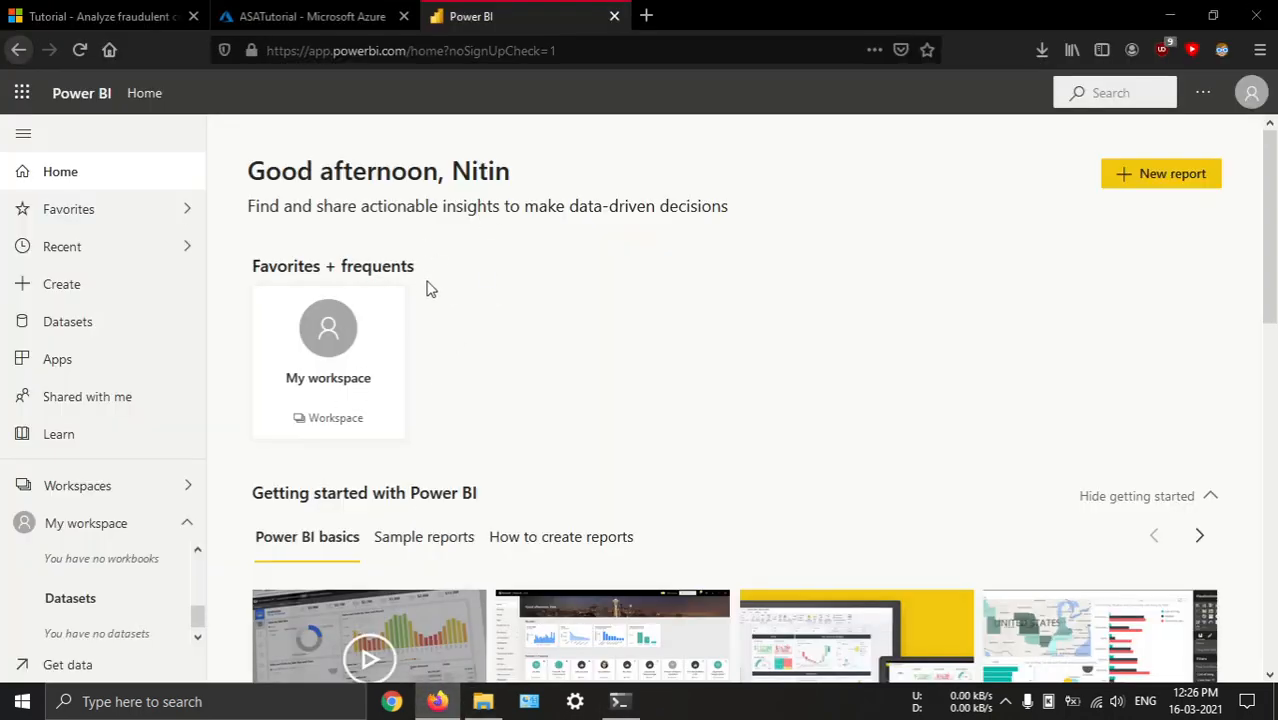
{"action": "left_click", "coordinate": [619, 701]}
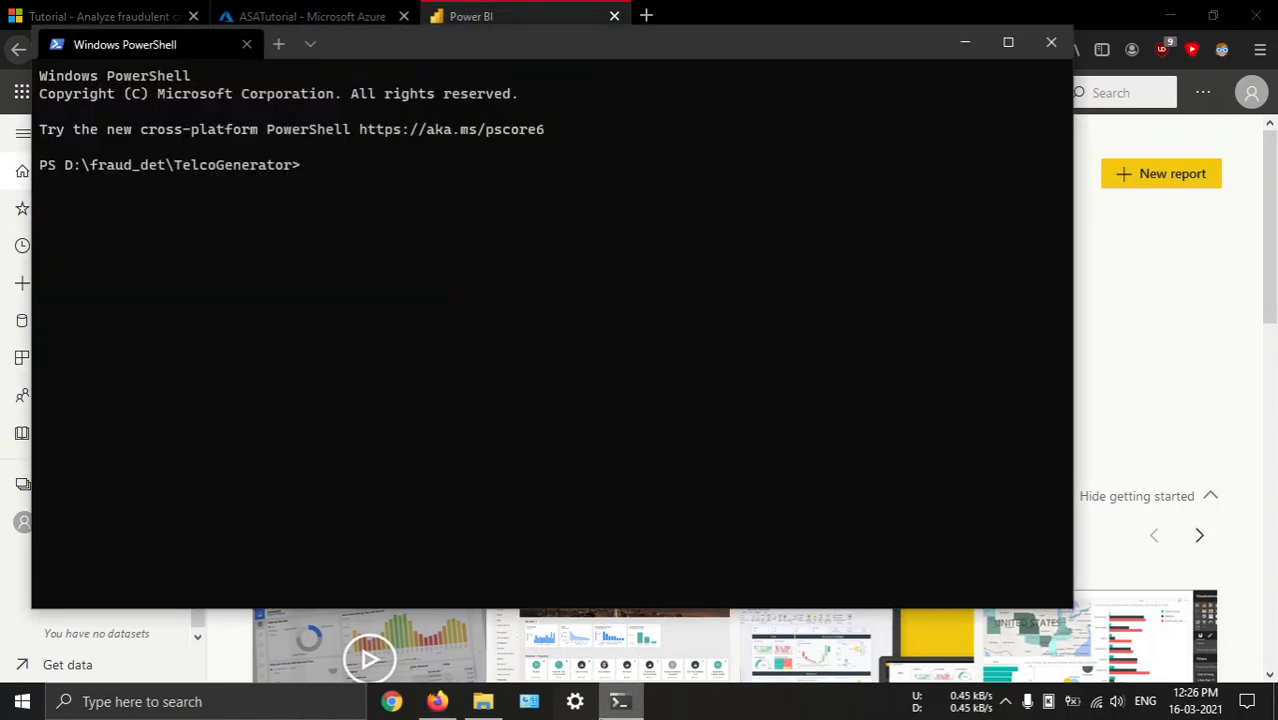
{"action": "left_click", "coordinate": [619, 701]}
{"action": "left_click", "coordinate": [483, 701]}
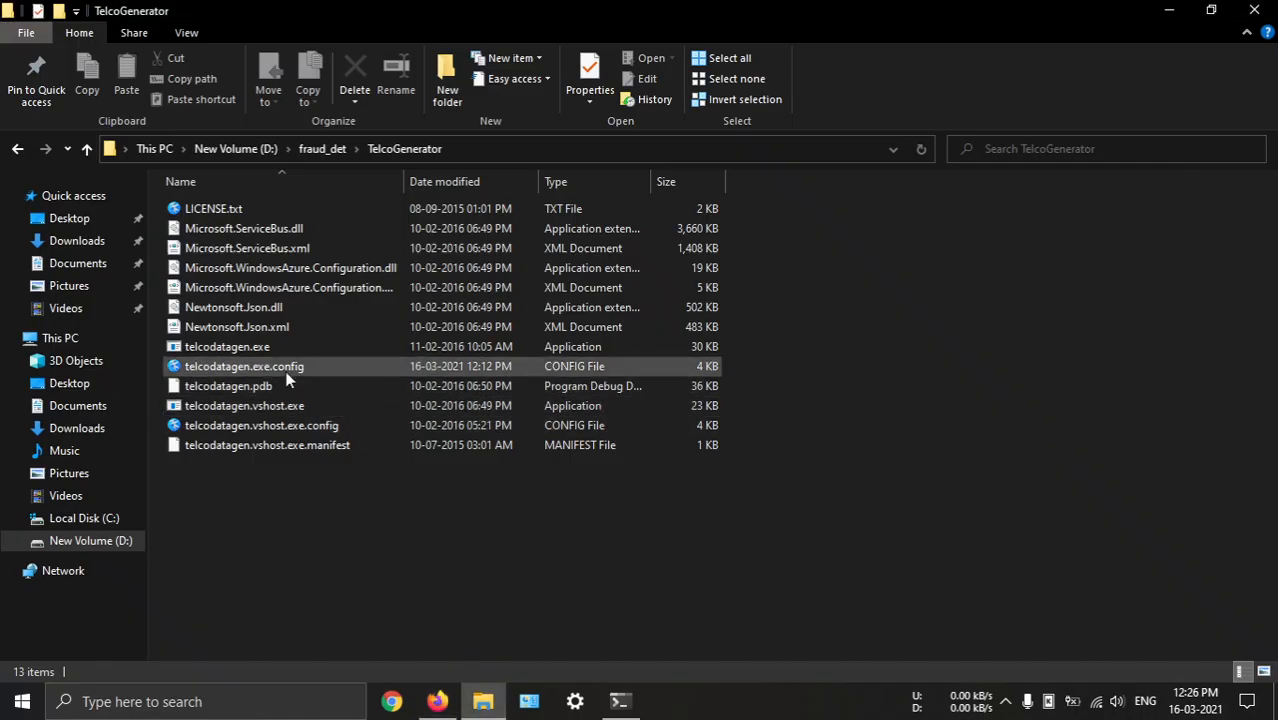
{"action": "left_click", "coordinate": [619, 701]}
{"action": "type", "text": ".\\telcodatagen.exe 1000 0.2 2"}
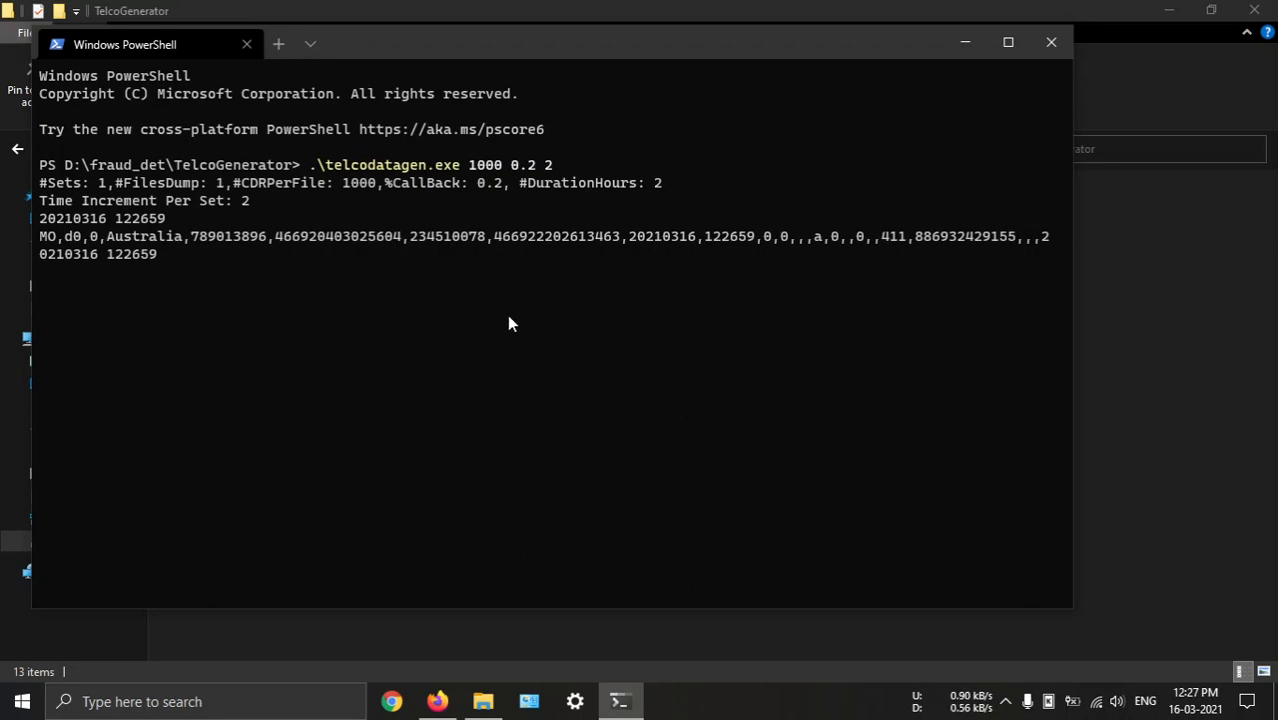
Look at the generator's output, reload Power BI, and look for the job's output dataset in My workspace
{"action": "left_click", "coordinate": [437, 701]}
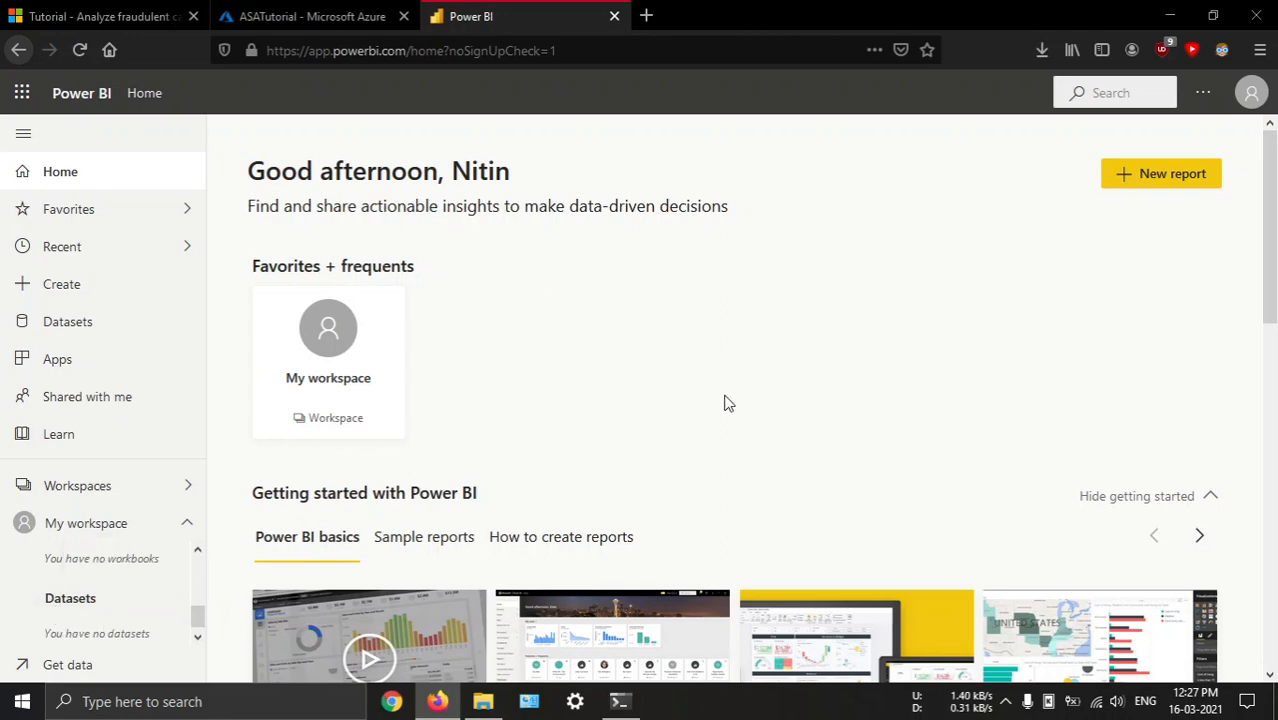
{"action": "left_click", "coordinate": [620, 701]}
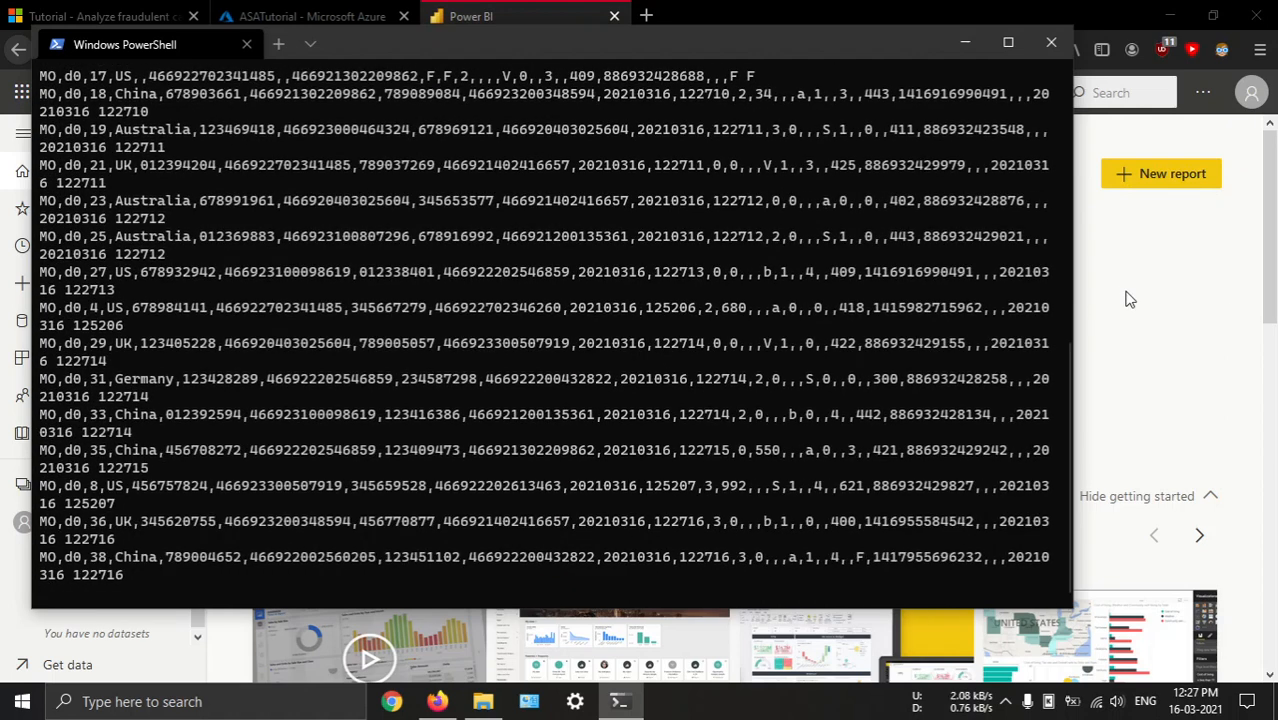
{"action": "key", "text": "alt+Tab"}
{"action": "left_click", "coordinate": [80, 50]}
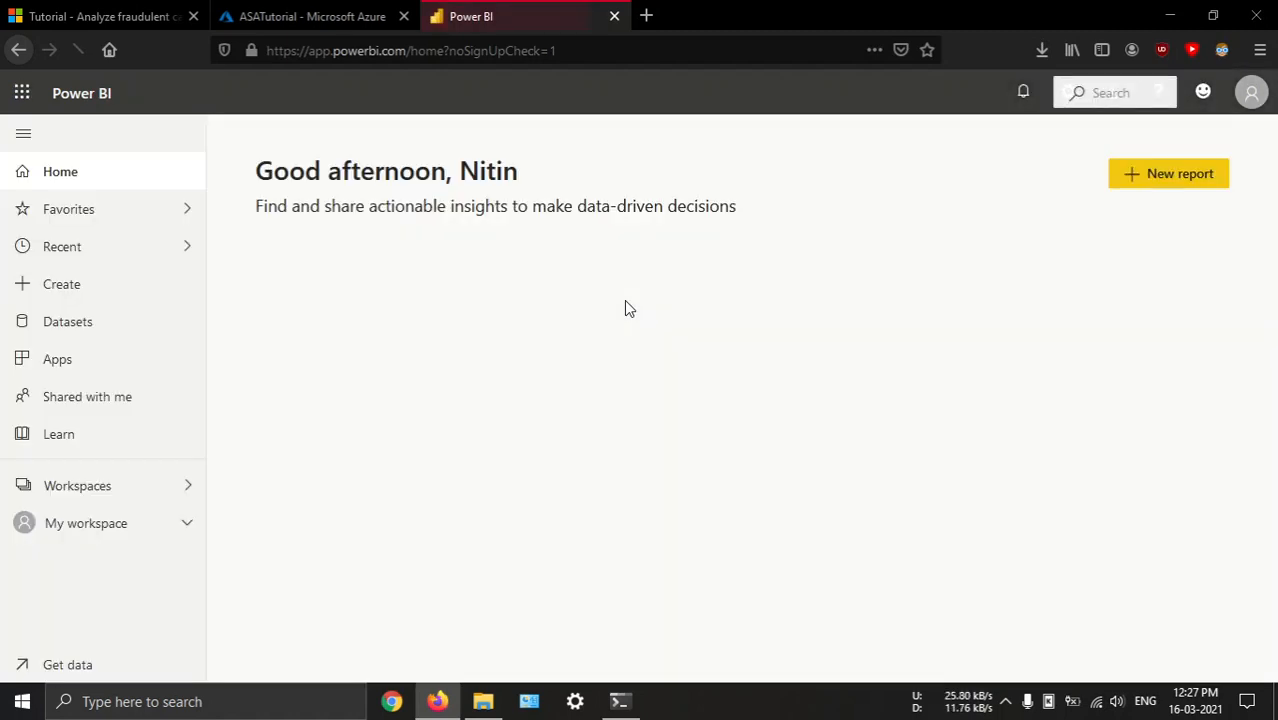
{"action": "left_click", "coordinate": [187, 525]}
{"action": "scroll", "coordinate": [116, 620], "scroll_direction": "up", "scroll_amount": 2}
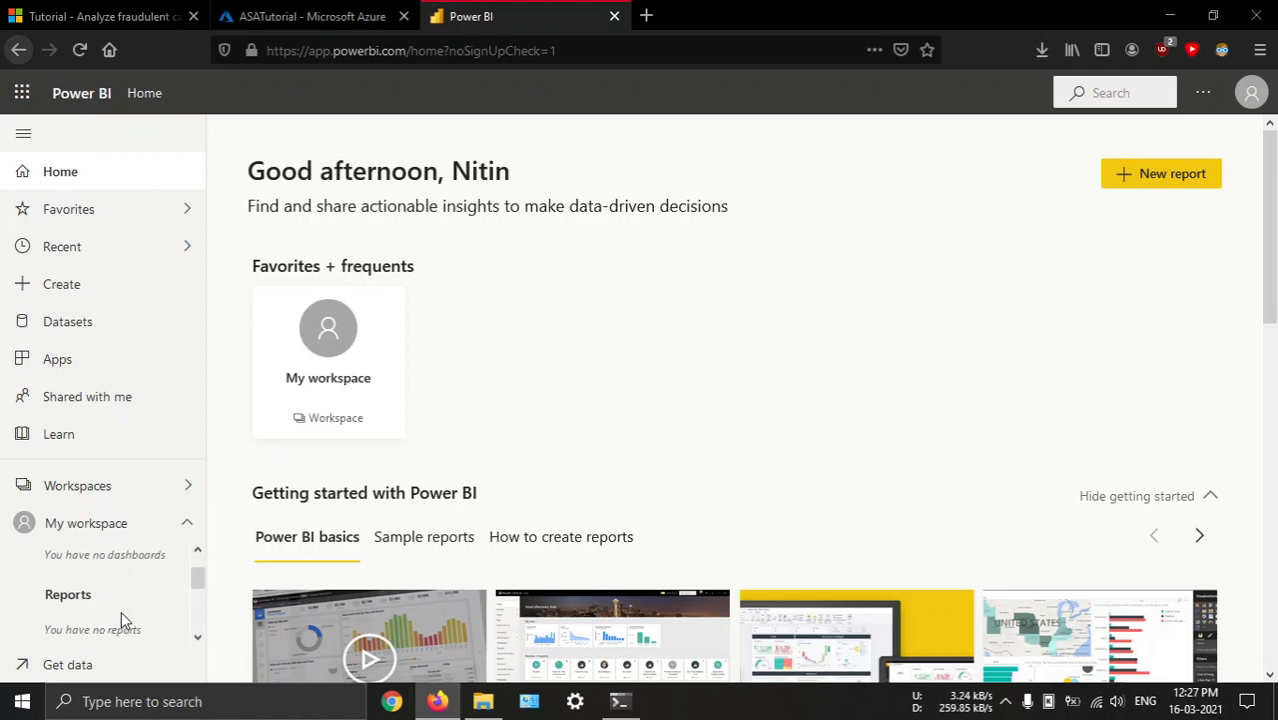
{"action": "scroll", "coordinate": [121, 618], "scroll_direction": "down", "scroll_amount": 2}
{"action": "left_click", "coordinate": [187, 523]}
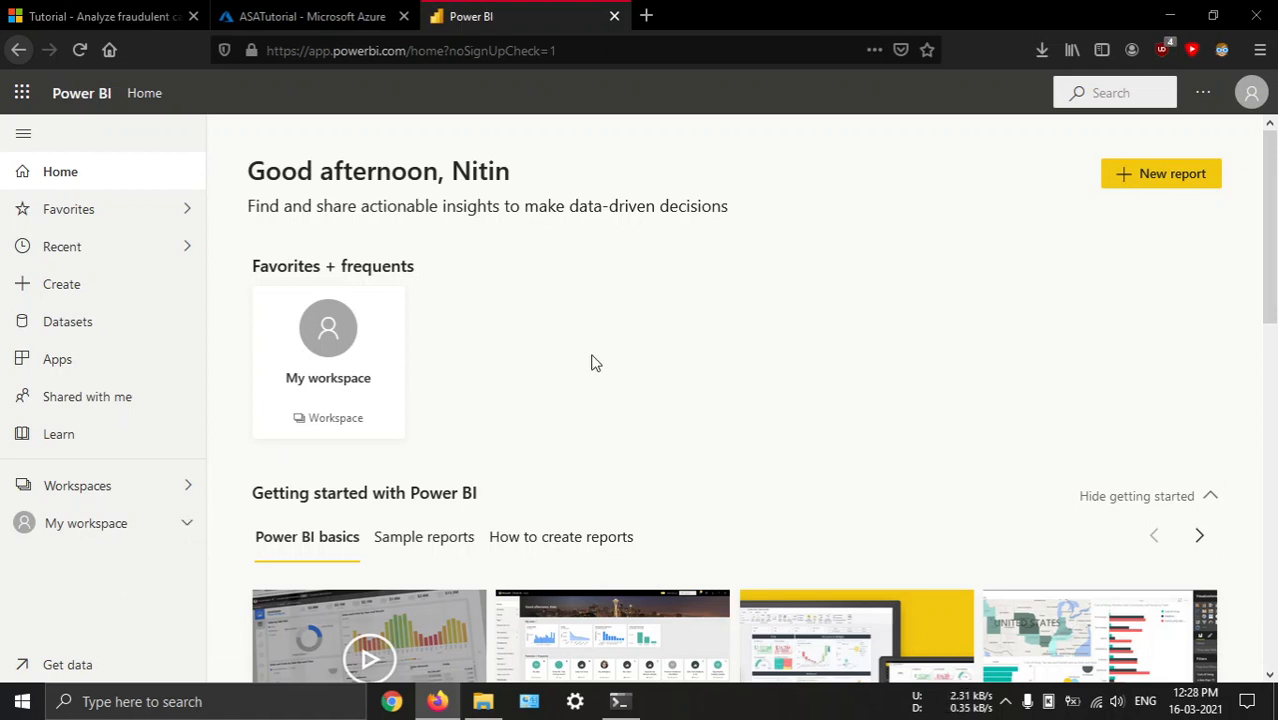
{"action": "left_click", "coordinate": [184, 521]}
{"action": "scroll", "coordinate": [148, 594], "scroll_direction": "down", "scroll_amount": 2}
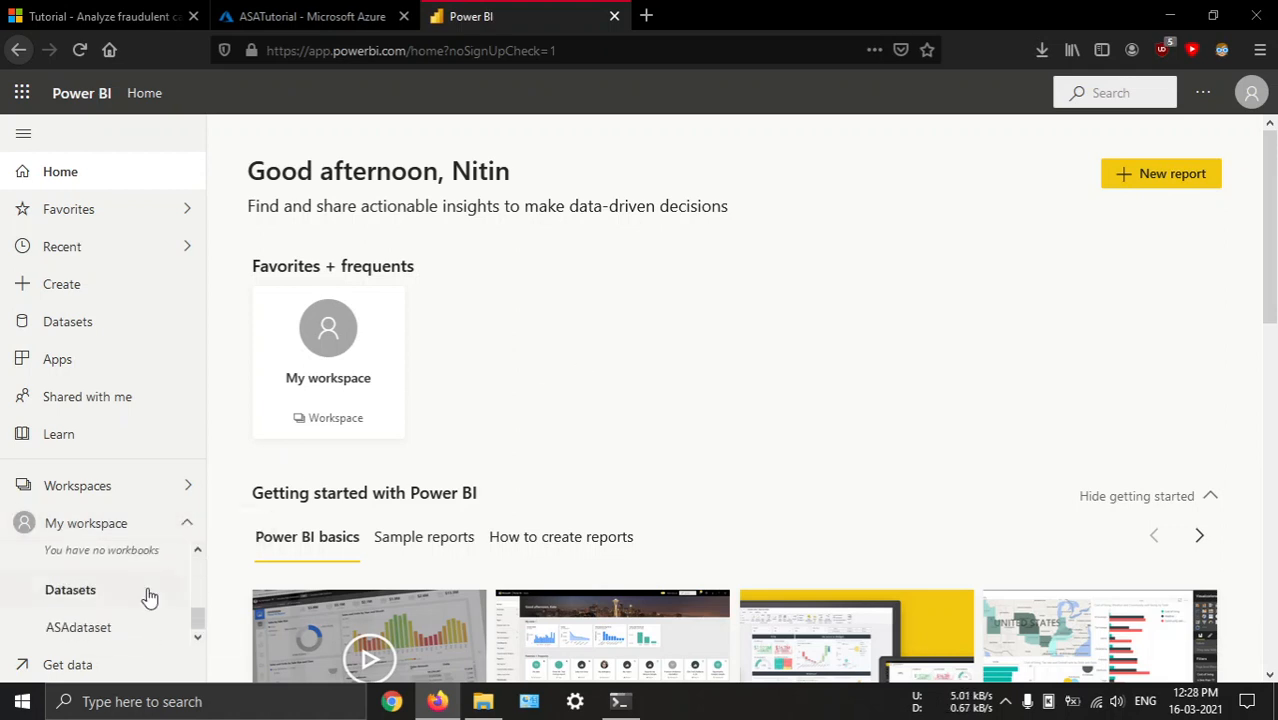
Open ASAdataset to view its fields, and return to the My workspace content list
{"action": "left_click", "coordinate": [76, 627]}
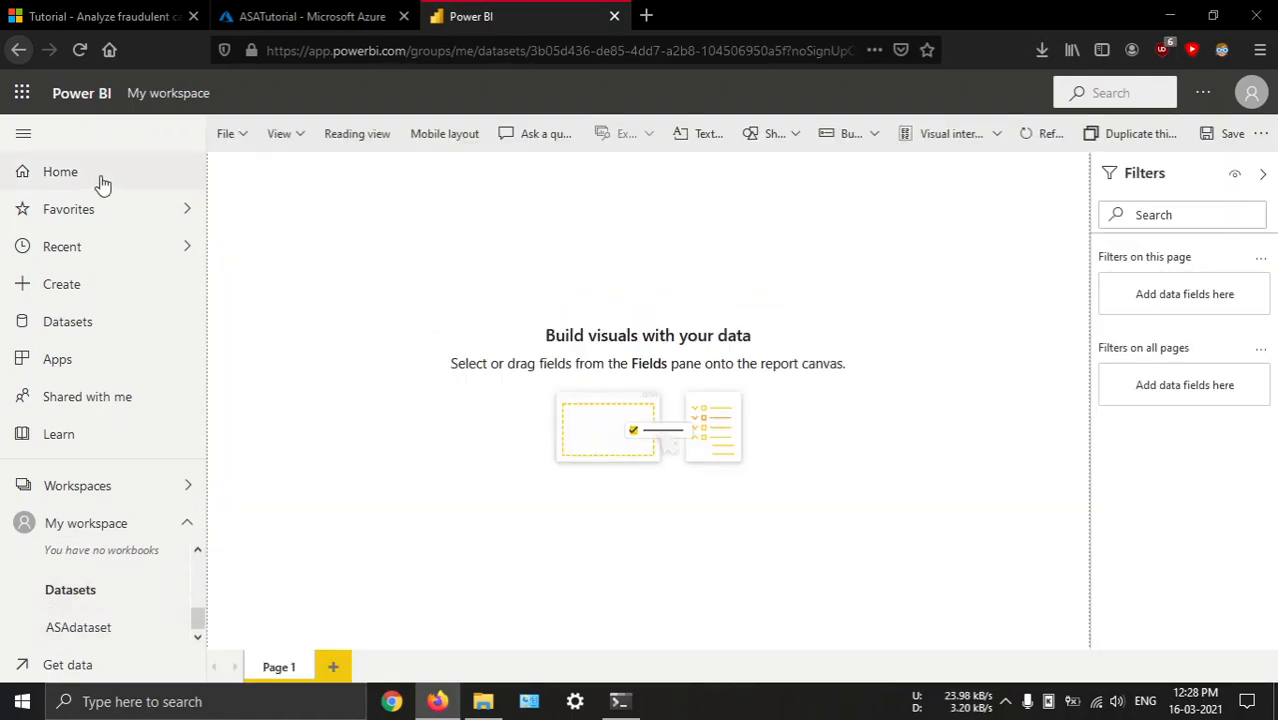
{"action": "left_click", "coordinate": [120, 180]}
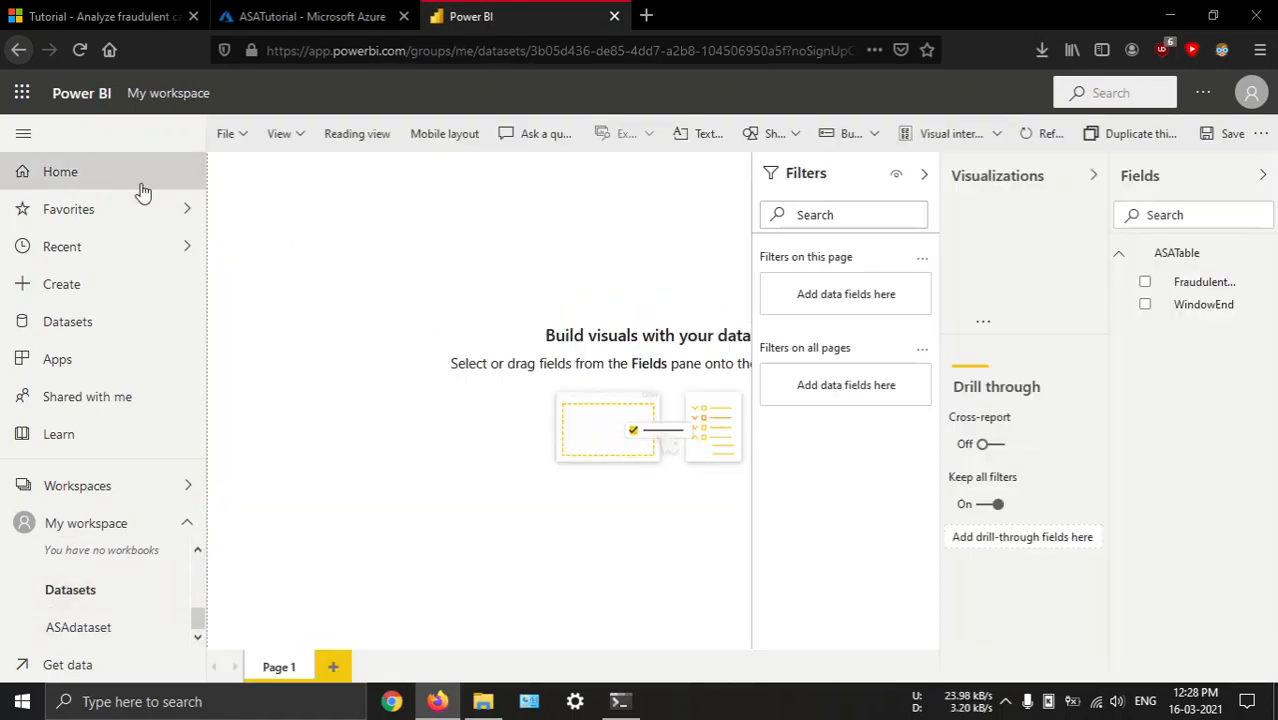
{"action": "scroll", "coordinate": [434, 385], "scroll_direction": "down", "scroll_amount": 5}
{"action": "left_click", "coordinate": [368, 454]}
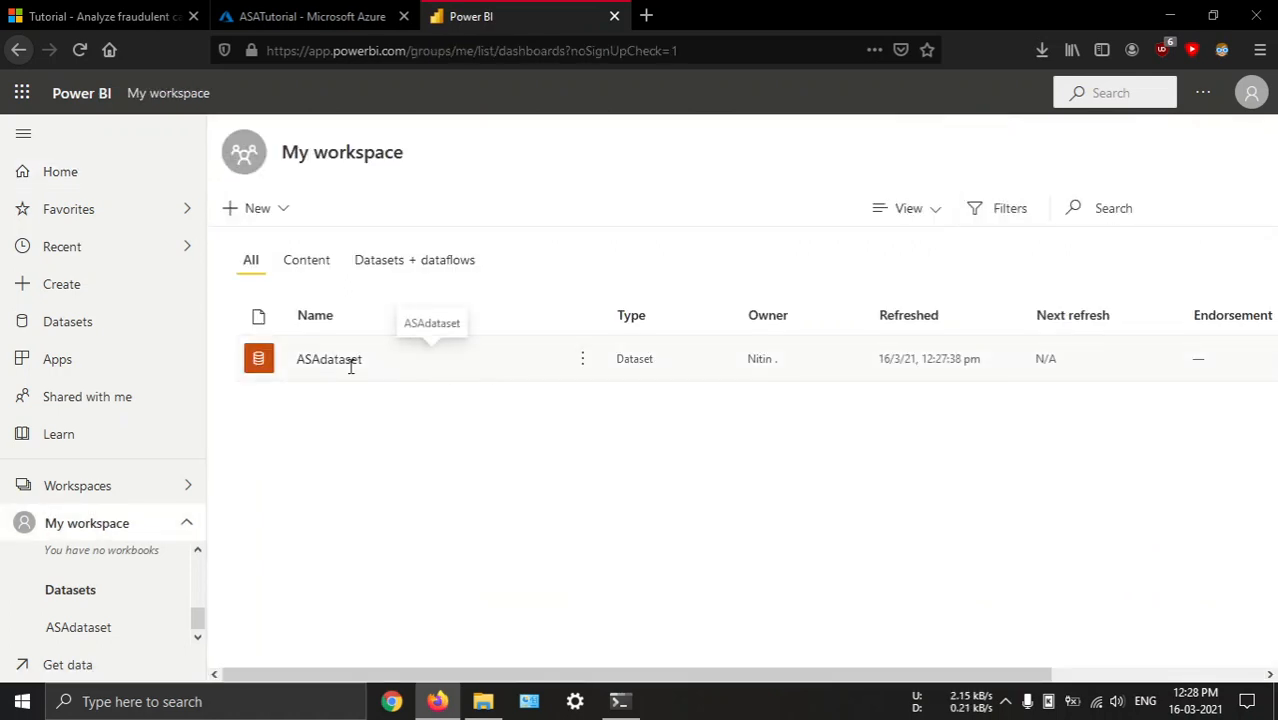
{"action": "left_click", "coordinate": [266, 206]}
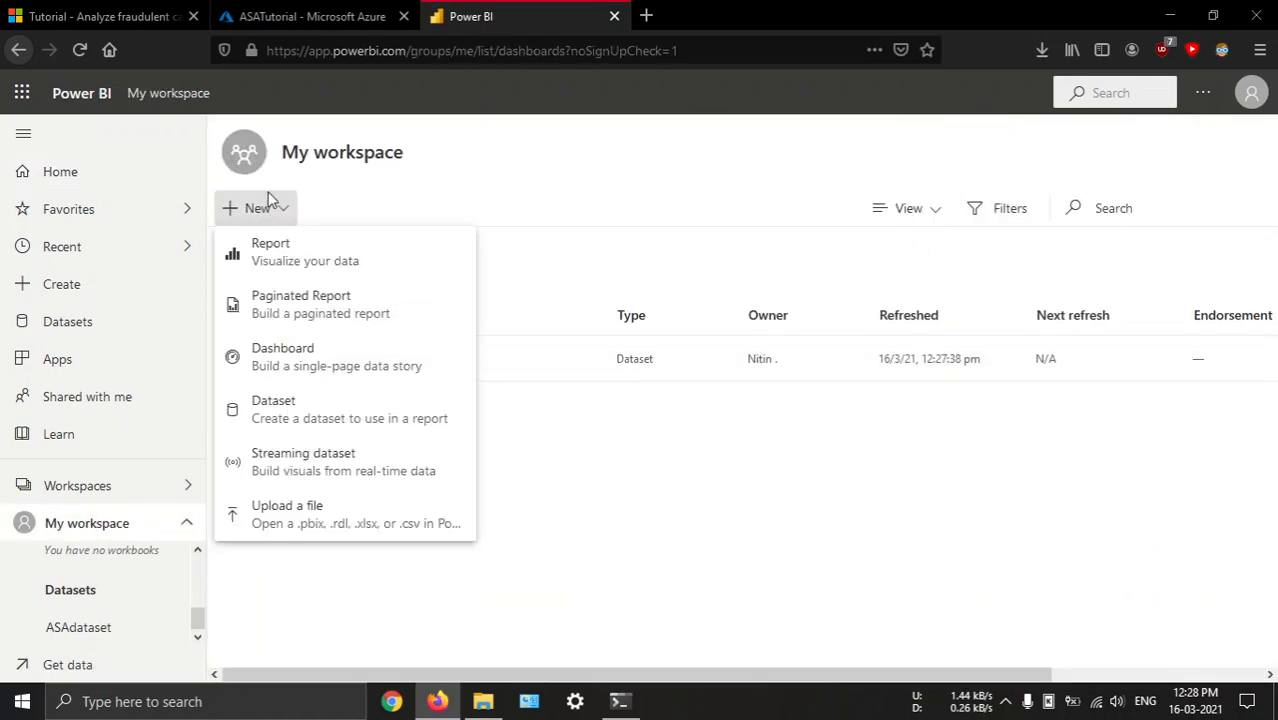
{"action": "left_click", "coordinate": [401, 211]}
Read the tutorial's "Start the job and visualize output" section for the Power BI dashboard instructions
{"action": "left_click", "coordinate": [122, 16]}
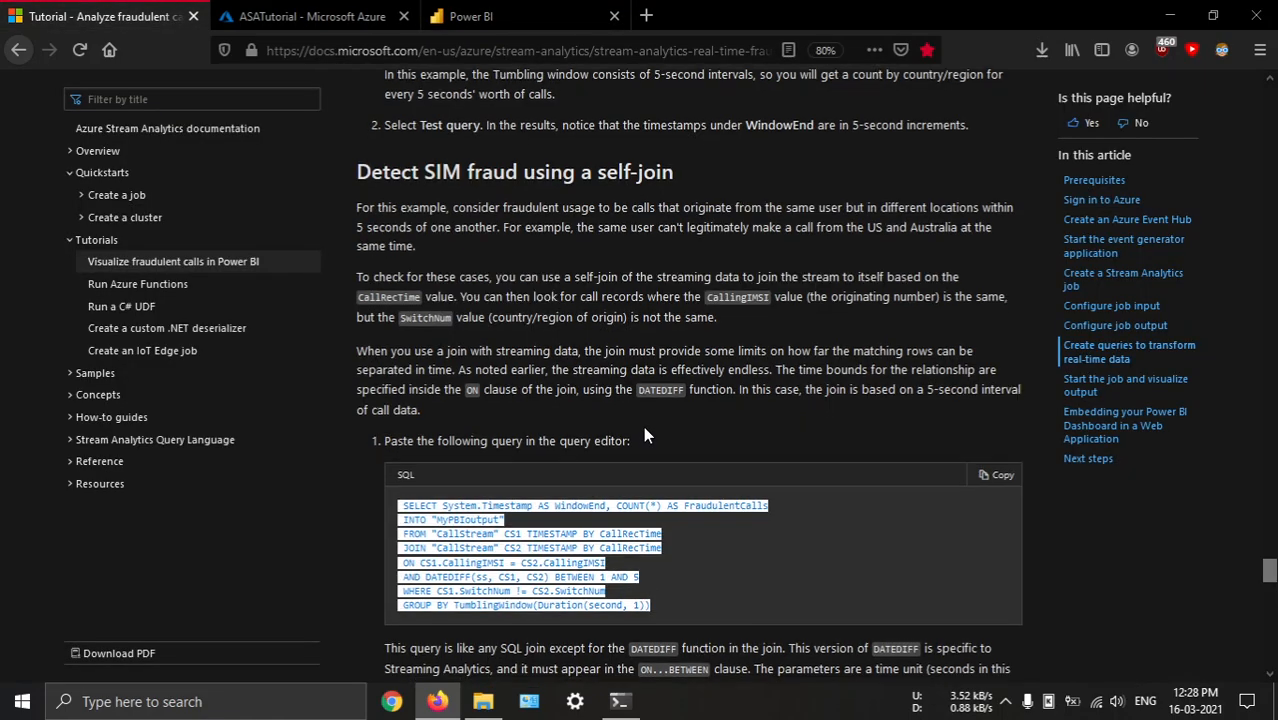
{"action": "scroll", "coordinate": [643, 430], "scroll_direction": "down", "scroll_amount": 2}
{"action": "left_click", "coordinate": [677, 440]}
{"action": "scroll", "coordinate": [678, 441], "scroll_direction": "down", "scroll_amount": 3}
{"action": "scroll", "coordinate": [627, 346], "scroll_direction": "down", "scroll_amount": 4}
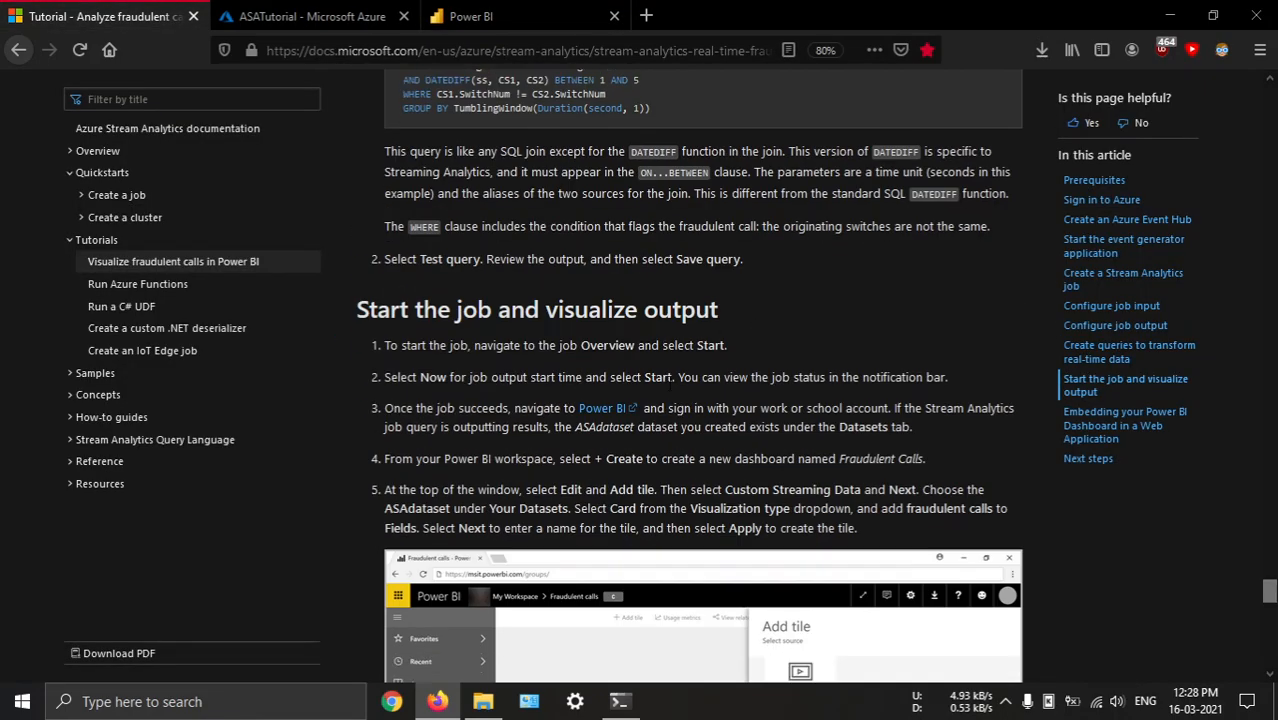
{"action": "scroll", "coordinate": [627, 346], "scroll_direction": "up", "scroll_amount": 3}
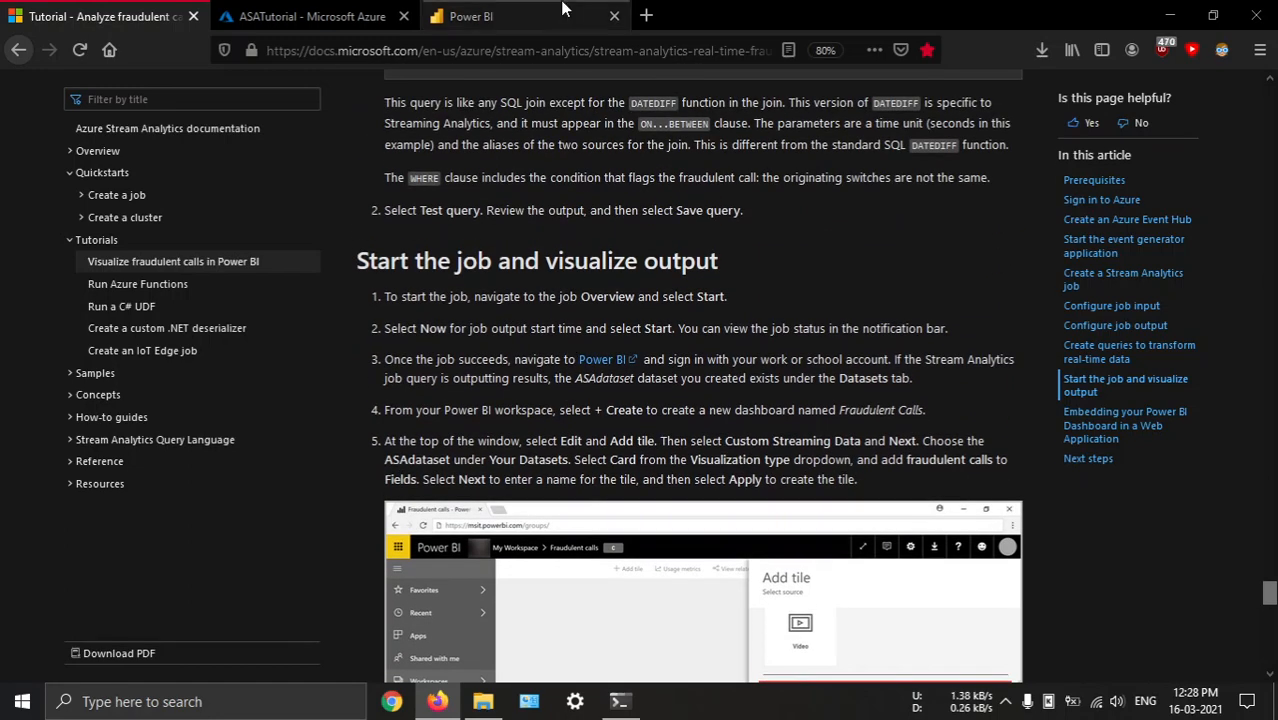
Create a new Power BI dashboard in My workspace, using the name "Fraudulent Calls" copied from the tutorial
{"action": "left_click", "coordinate": [518, 16]}
{"action": "left_click", "coordinate": [257, 210]}
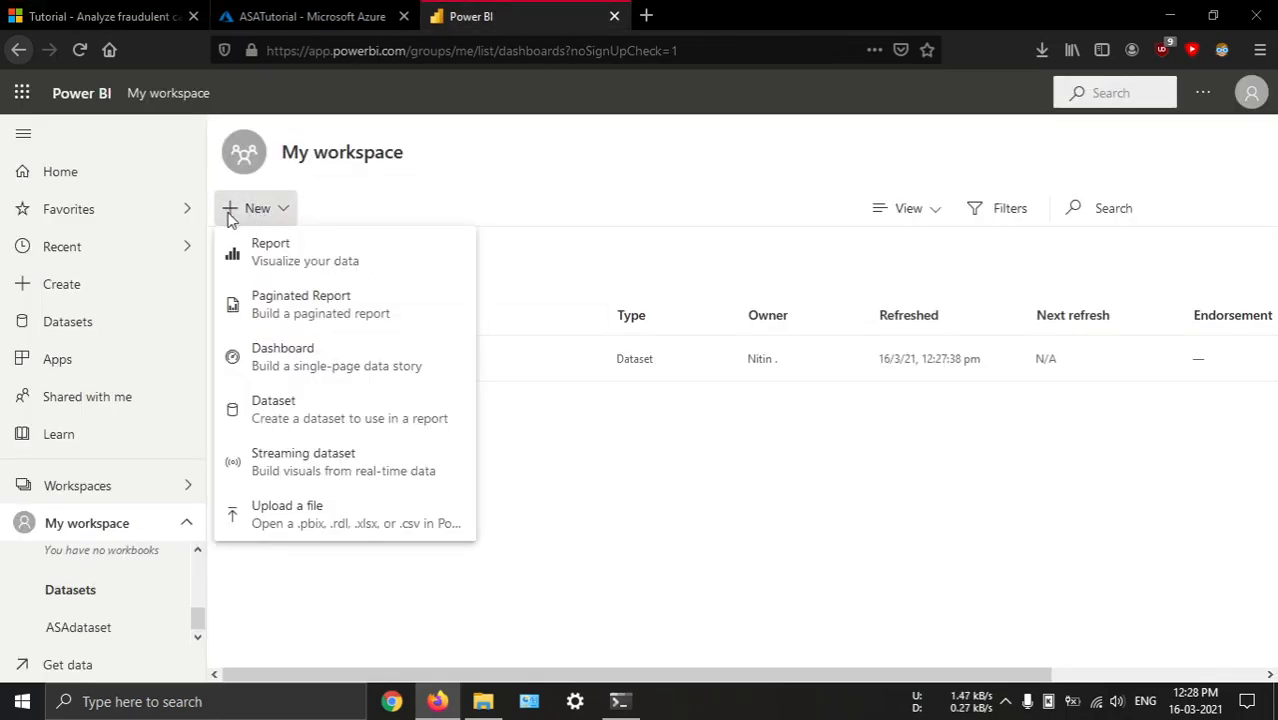
{"action": "left_click", "coordinate": [324, 366]}
{"action": "left_click", "coordinate": [100, 16]}
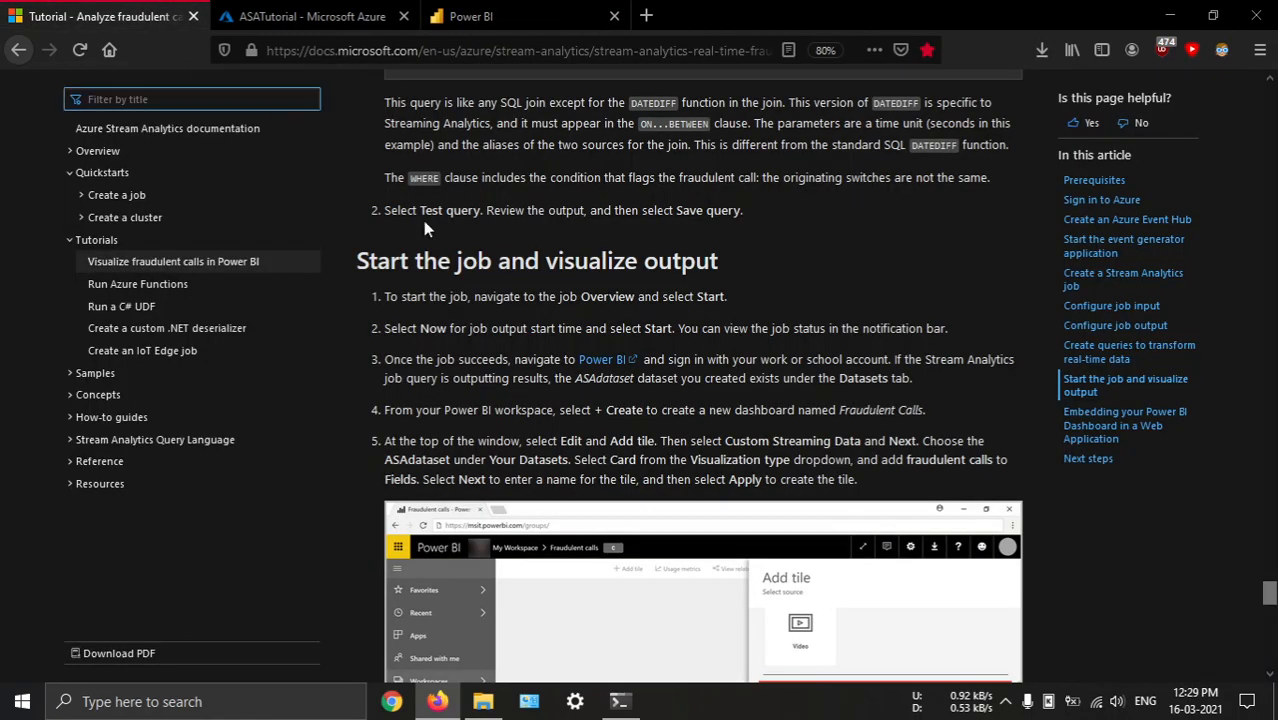
{"action": "left_click_drag", "start_coordinate": [838, 410], "coordinate": [924, 410]}
{"action": "key", "text": "ctrl+c"}
{"action": "left_click", "coordinate": [557, 12]}
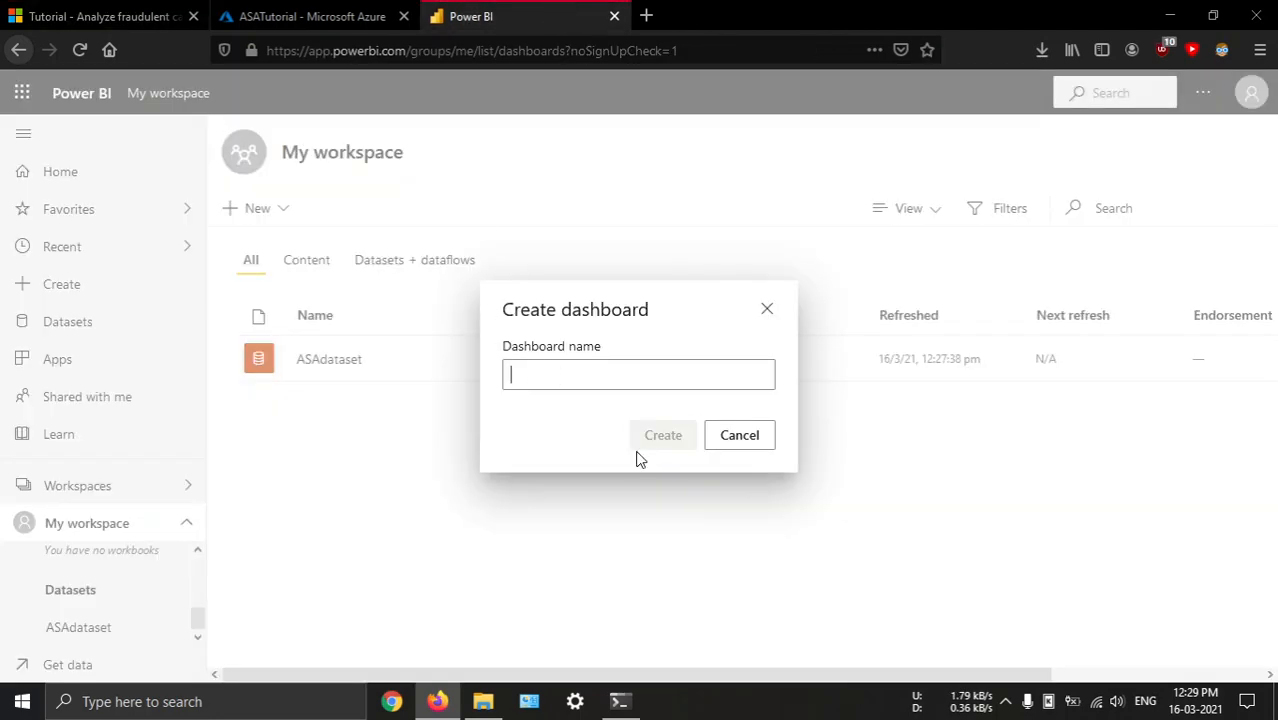
{"action": "key", "text": "ctrl+v"}
{"action": "left_click", "coordinate": [663, 435]}
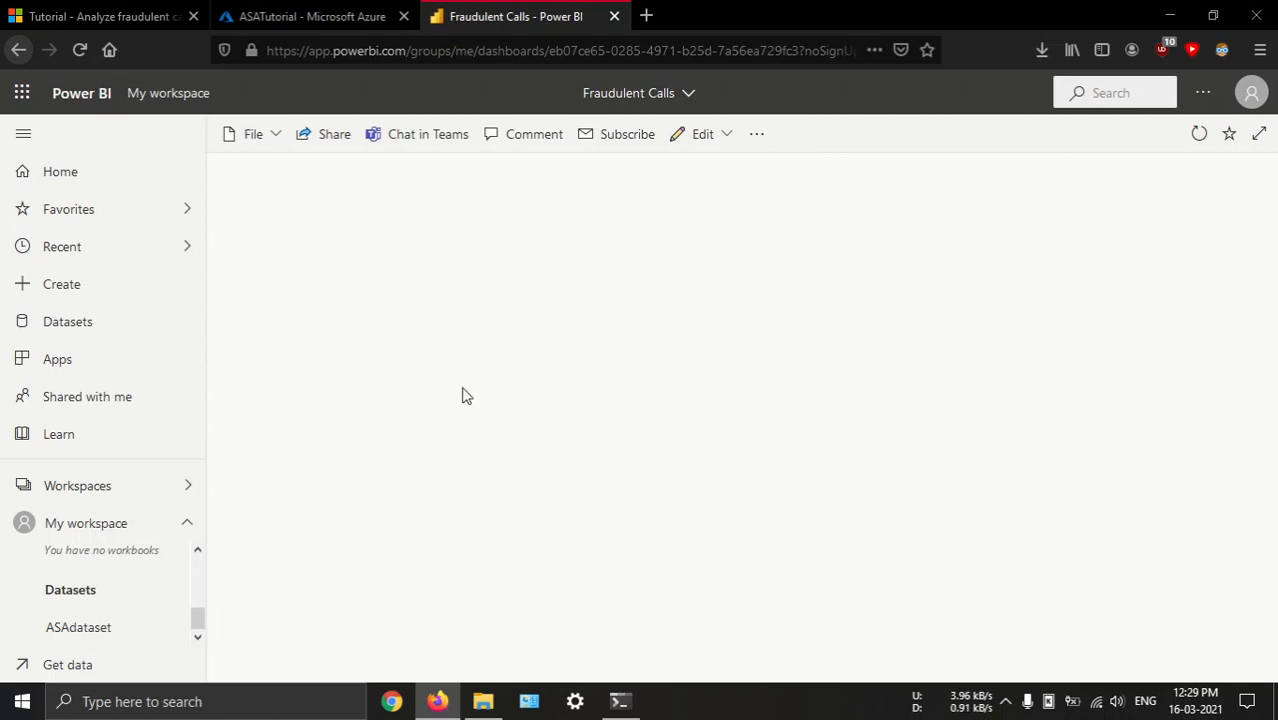
Start a new custom streaming data tile on the Fraudulent Calls dashboard with ASAdataset as its source
{"action": "left_click", "coordinate": [716, 139]}
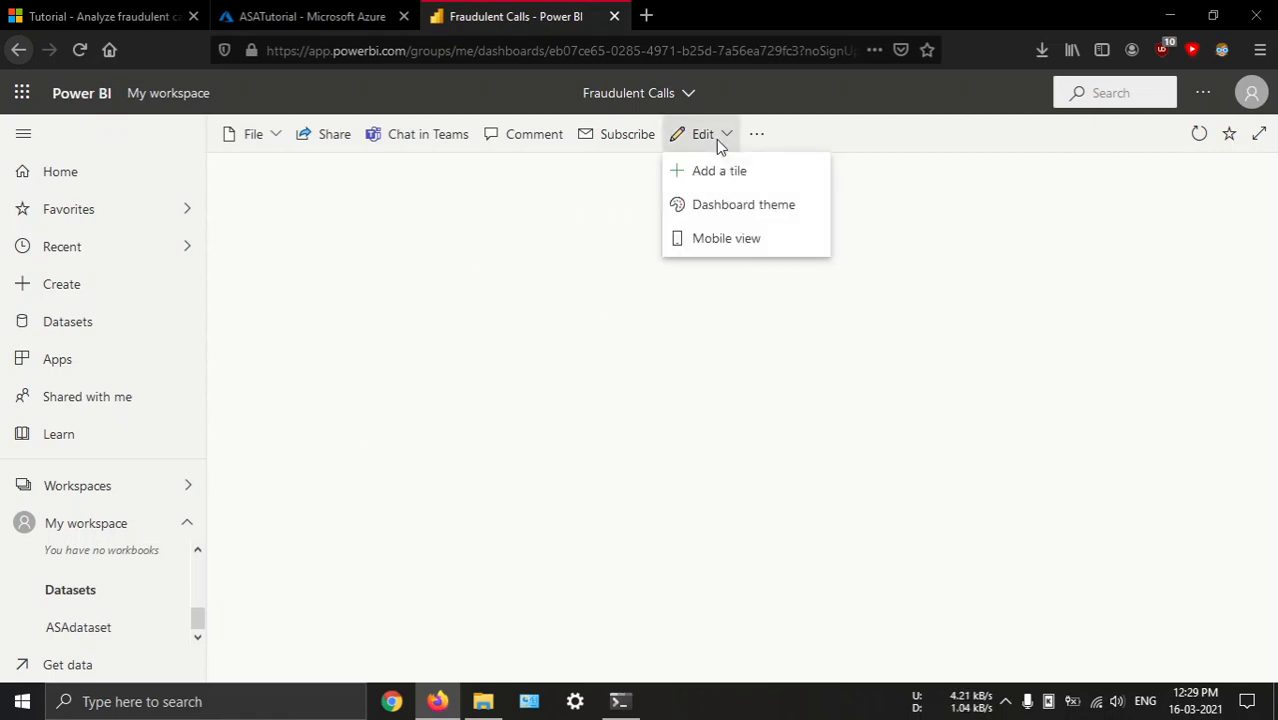
{"action": "left_click", "coordinate": [718, 178]}
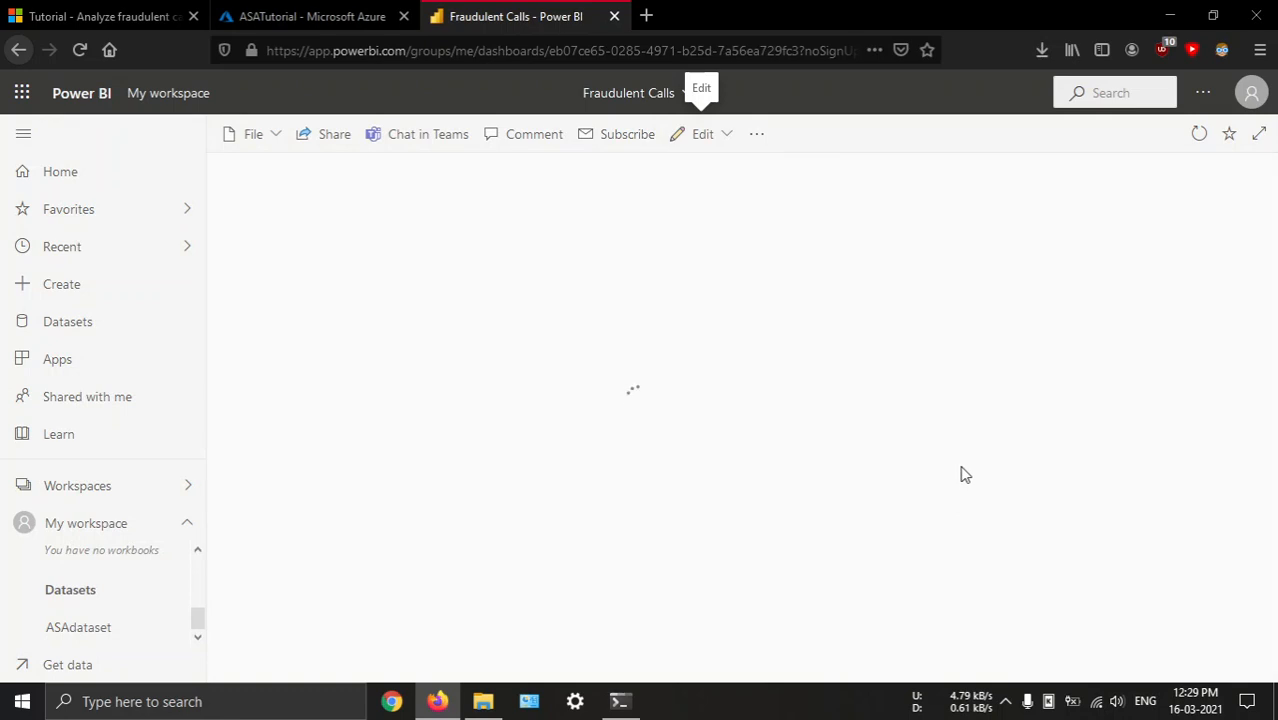
{"action": "scroll", "coordinate": [990, 480], "scroll_direction": "down", "scroll_amount": 3}
{"action": "left_click", "coordinate": [873, 537]}
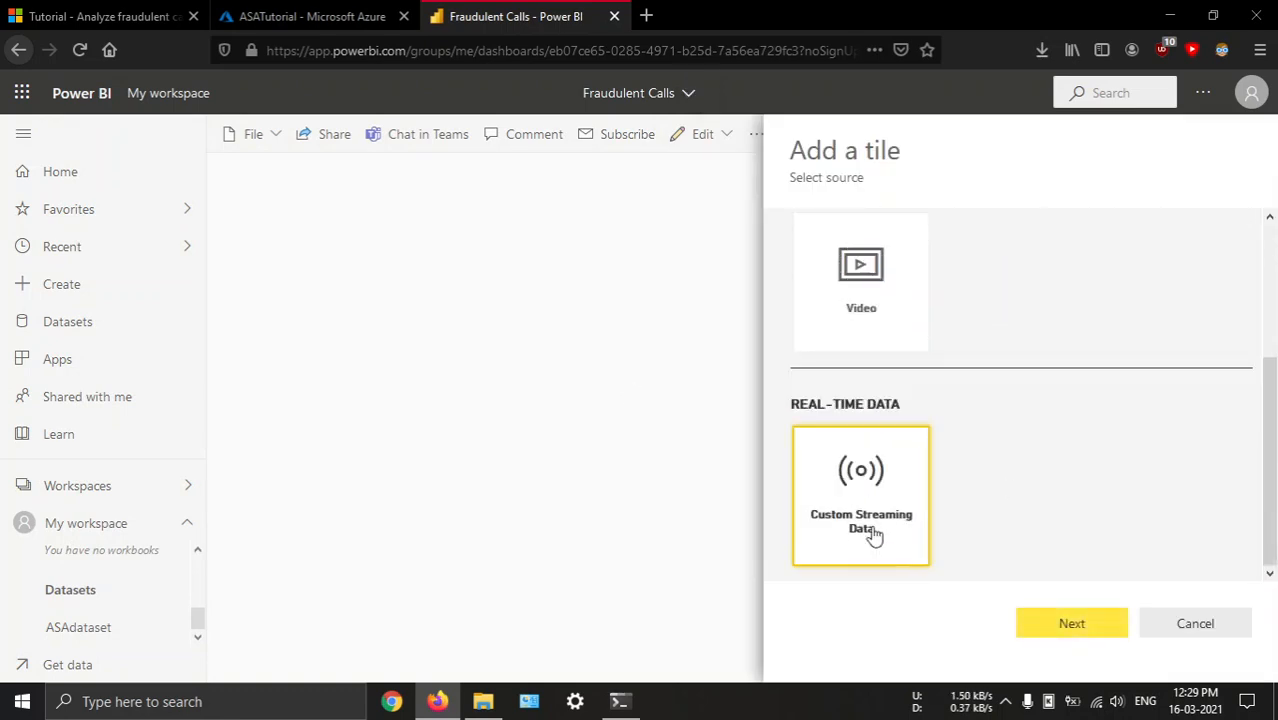
{"action": "left_click", "coordinate": [1062, 632]}
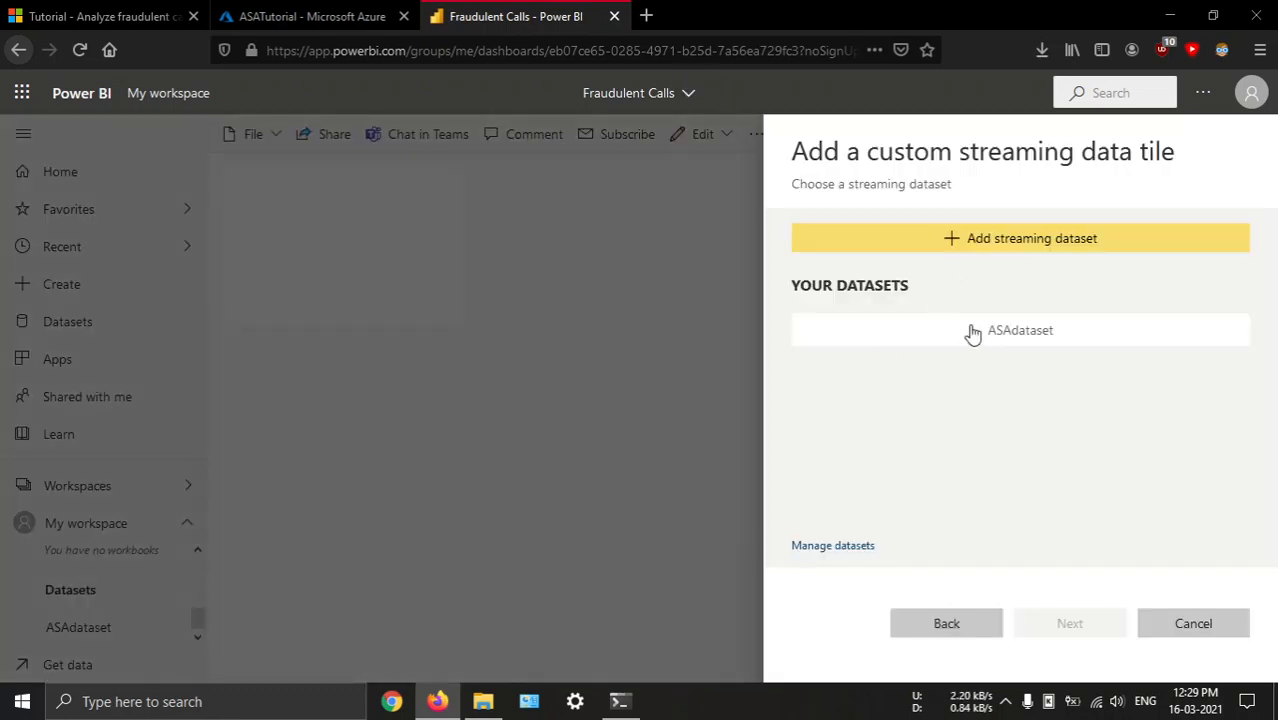
{"action": "left_click", "coordinate": [995, 338]}
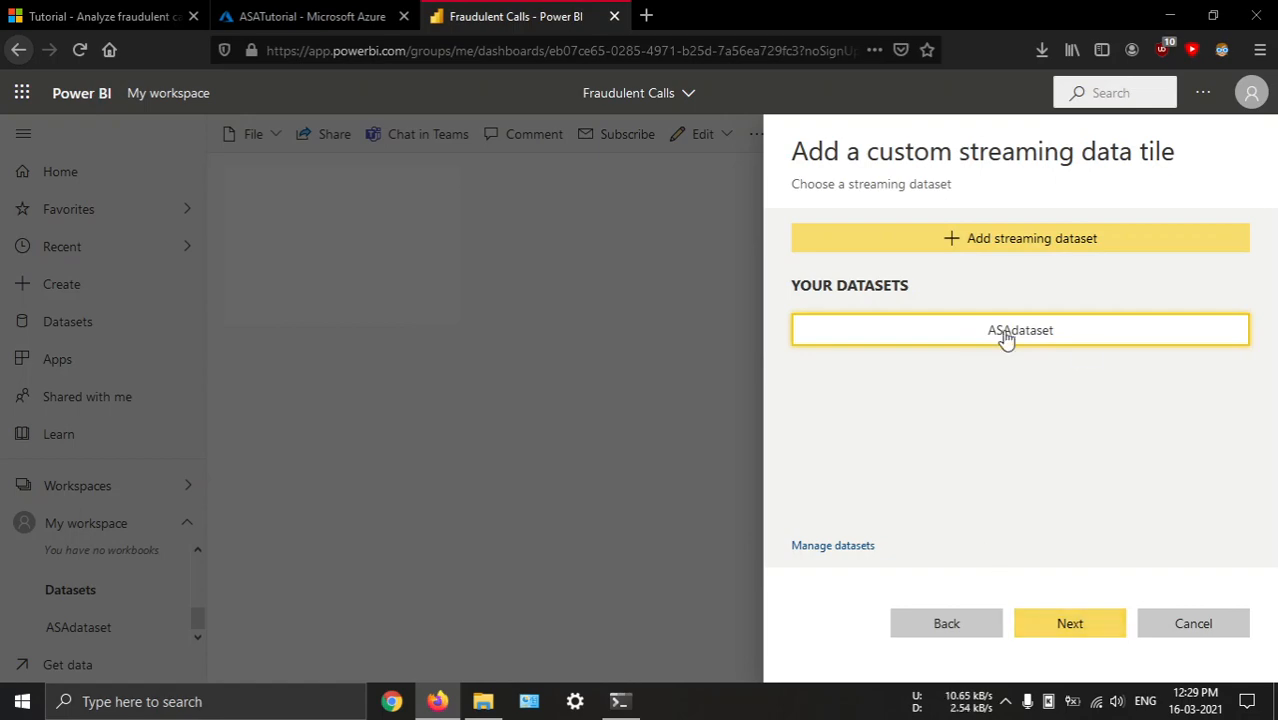
{"action": "key", "text": "alt+Tab"}
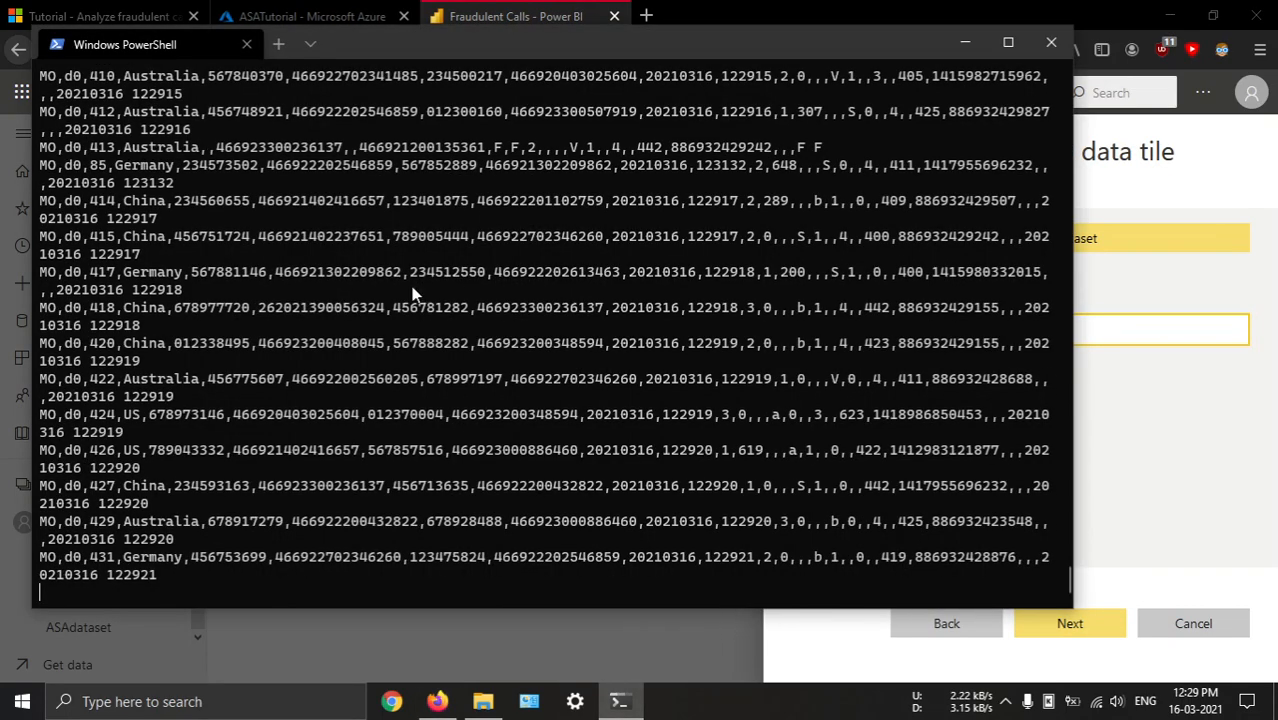
{"action": "left_click", "coordinate": [1145, 424]}
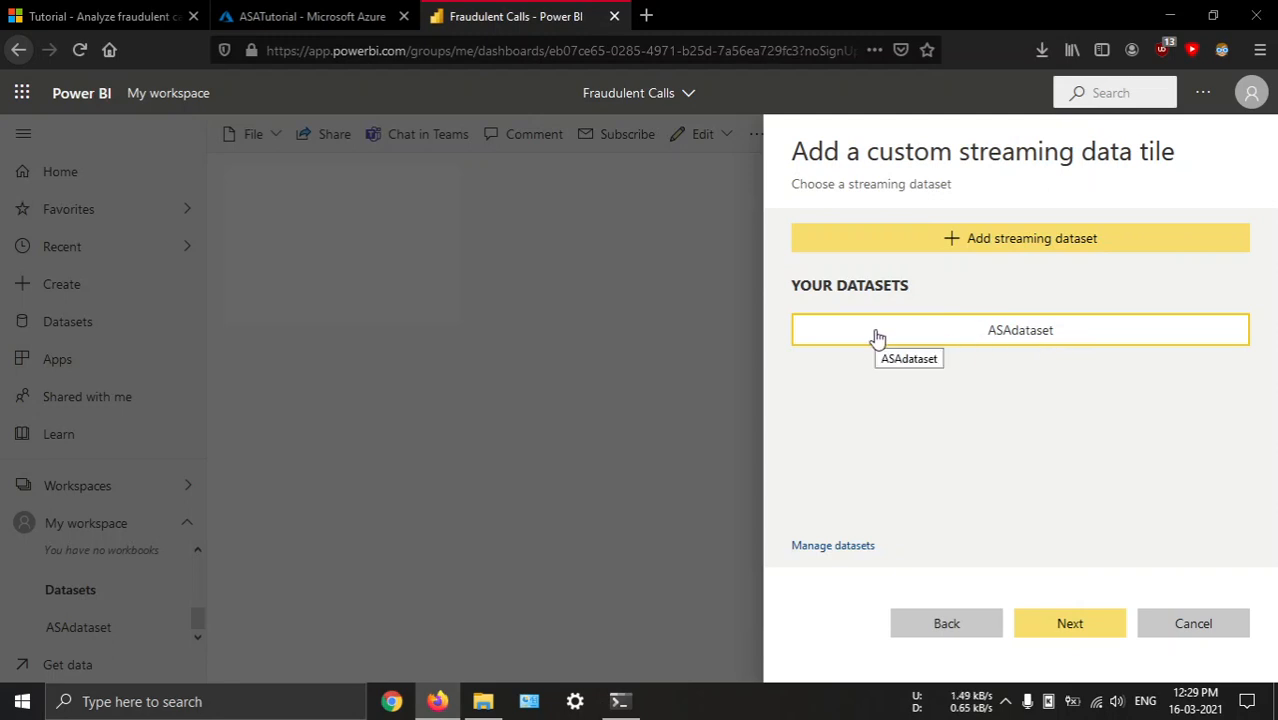
{"action": "left_click", "coordinate": [1061, 630]}
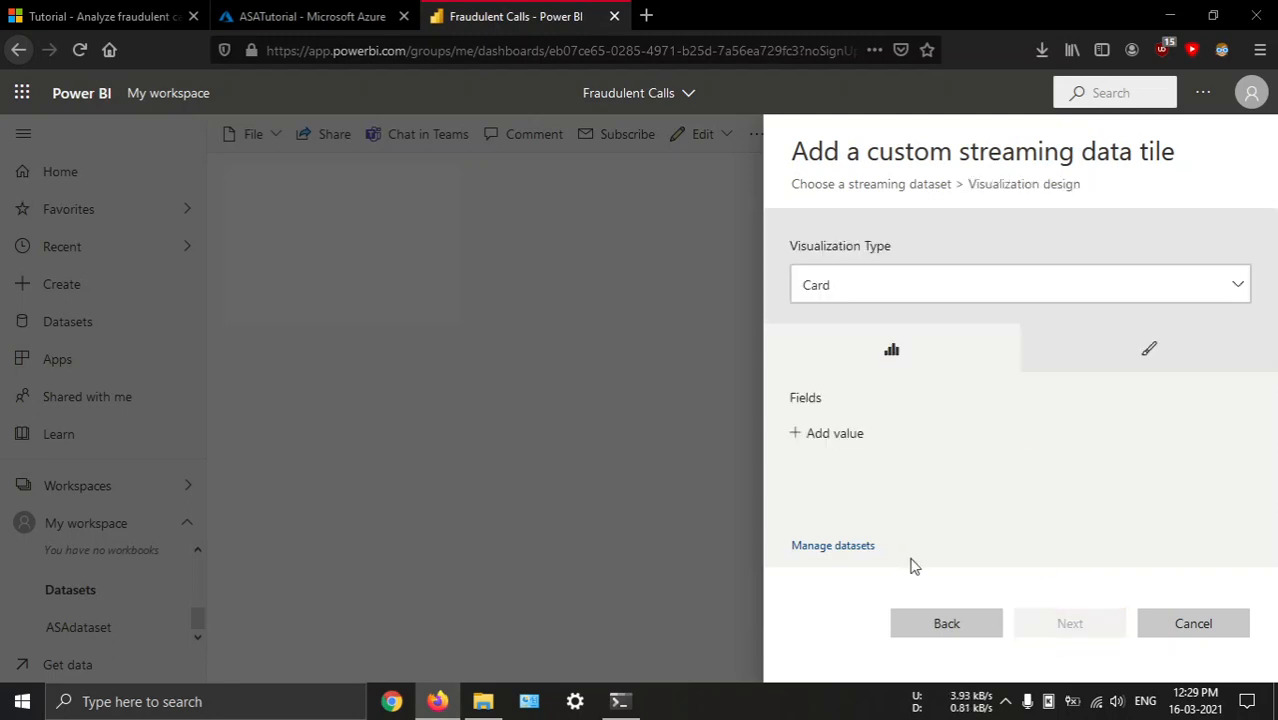
Show the FraudulentCalls field in the Card visualization and add the tile to the dashboard with its default details
{"action": "left_click", "coordinate": [834, 434]}
{"action": "left_click", "coordinate": [897, 450]}
{"action": "left_click", "coordinate": [872, 480]}
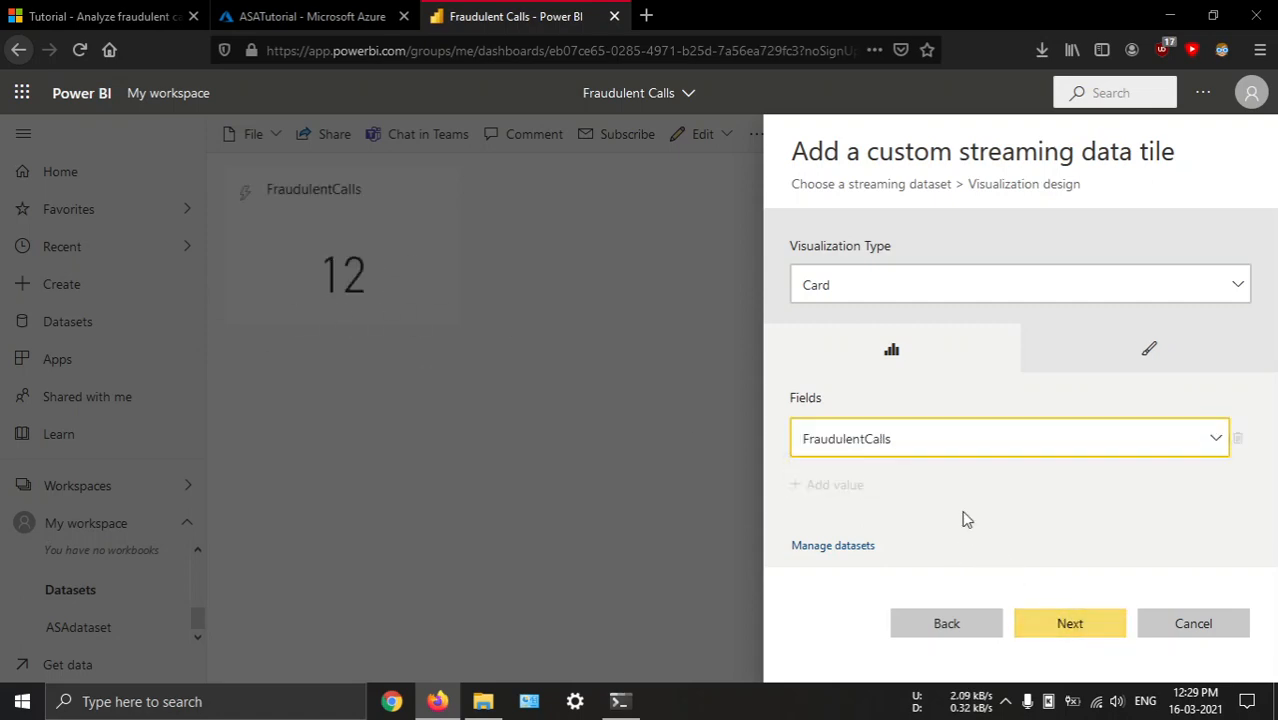
{"action": "left_click", "coordinate": [1062, 630]}
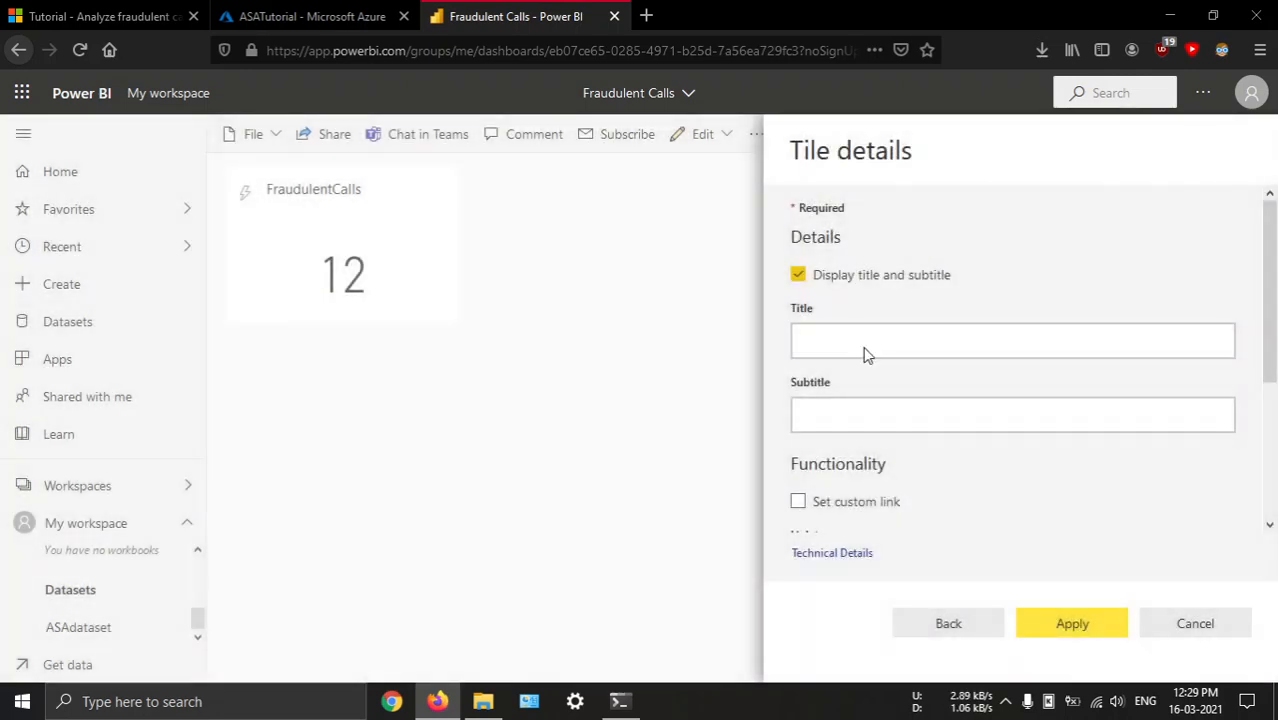
{"action": "scroll", "coordinate": [884, 451], "scroll_direction": "down", "scroll_amount": 2}
{"action": "left_click", "coordinate": [1084, 623]}
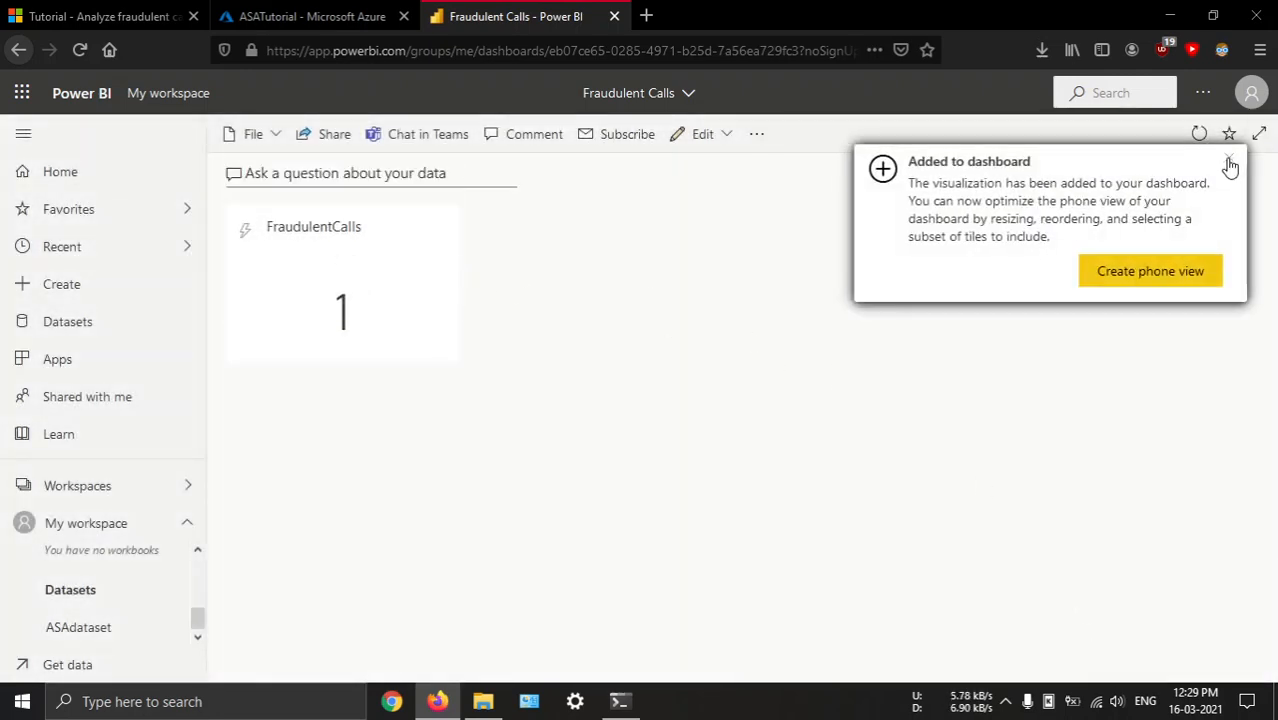
{"action": "left_click", "coordinate": [1229, 158]}
{"action": "left_click", "coordinate": [690, 138]}
{"action": "left_click", "coordinate": [716, 174]}
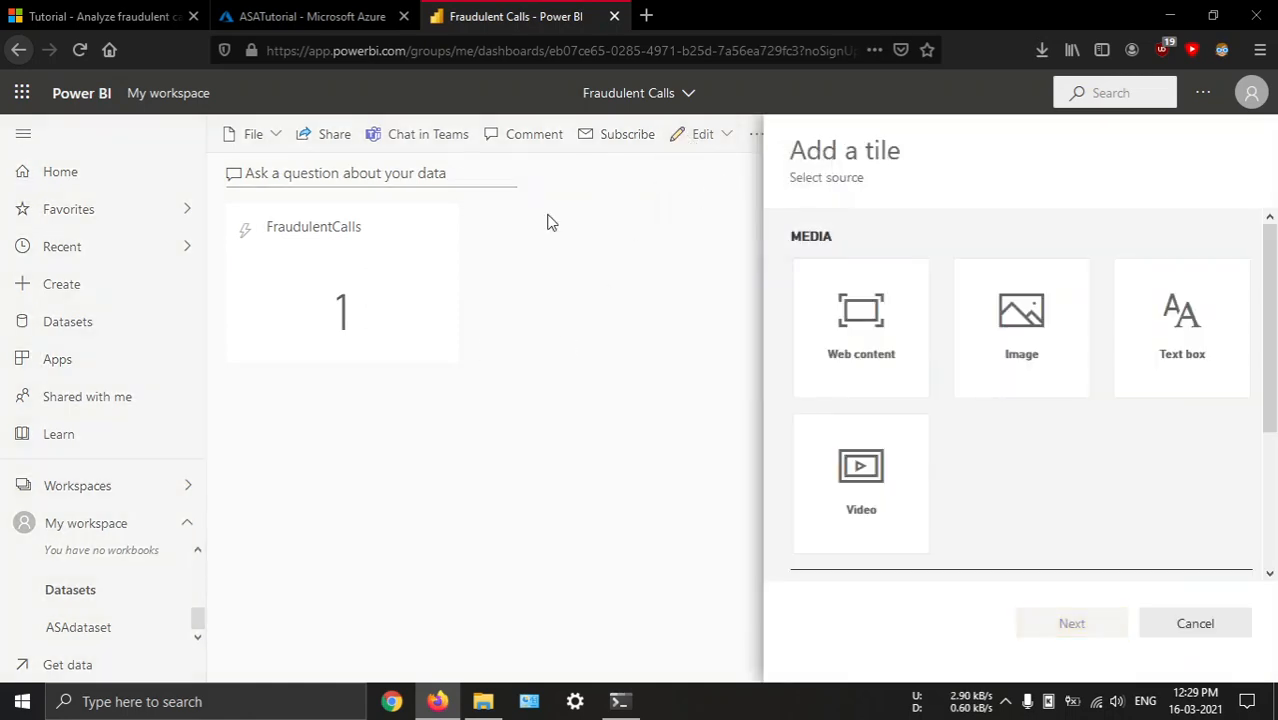
{"action": "scroll", "coordinate": [1013, 471], "scroll_direction": "down", "scroll_amount": 3}
{"action": "left_click", "coordinate": [880, 455]}
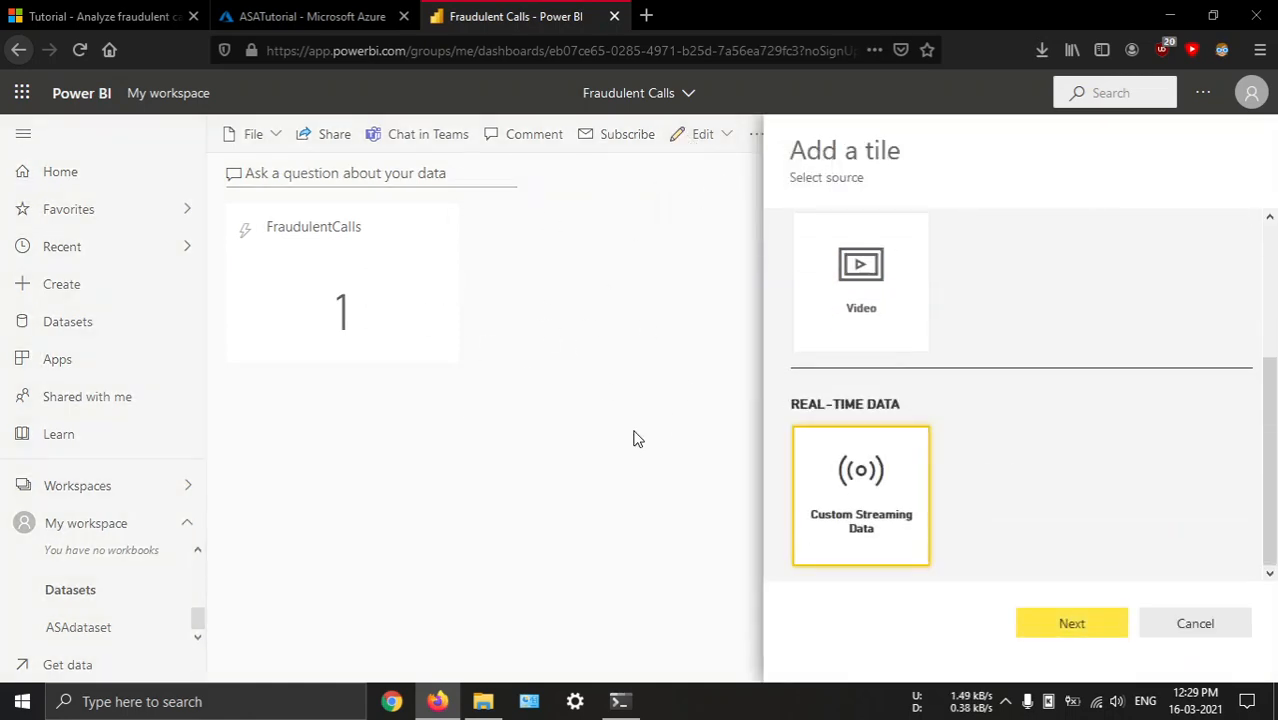
{"action": "left_click", "coordinate": [1031, 630]}
{"action": "left_click", "coordinate": [975, 240]}
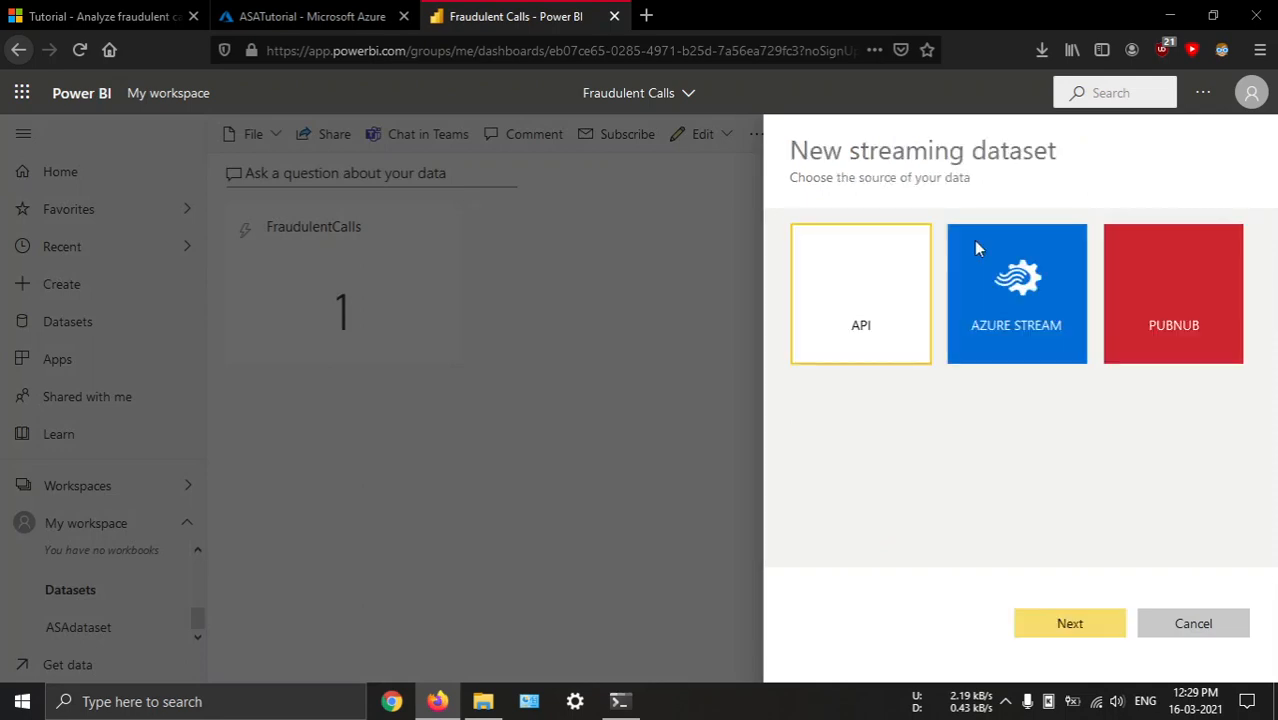
{"action": "left_click", "coordinate": [1210, 623]}
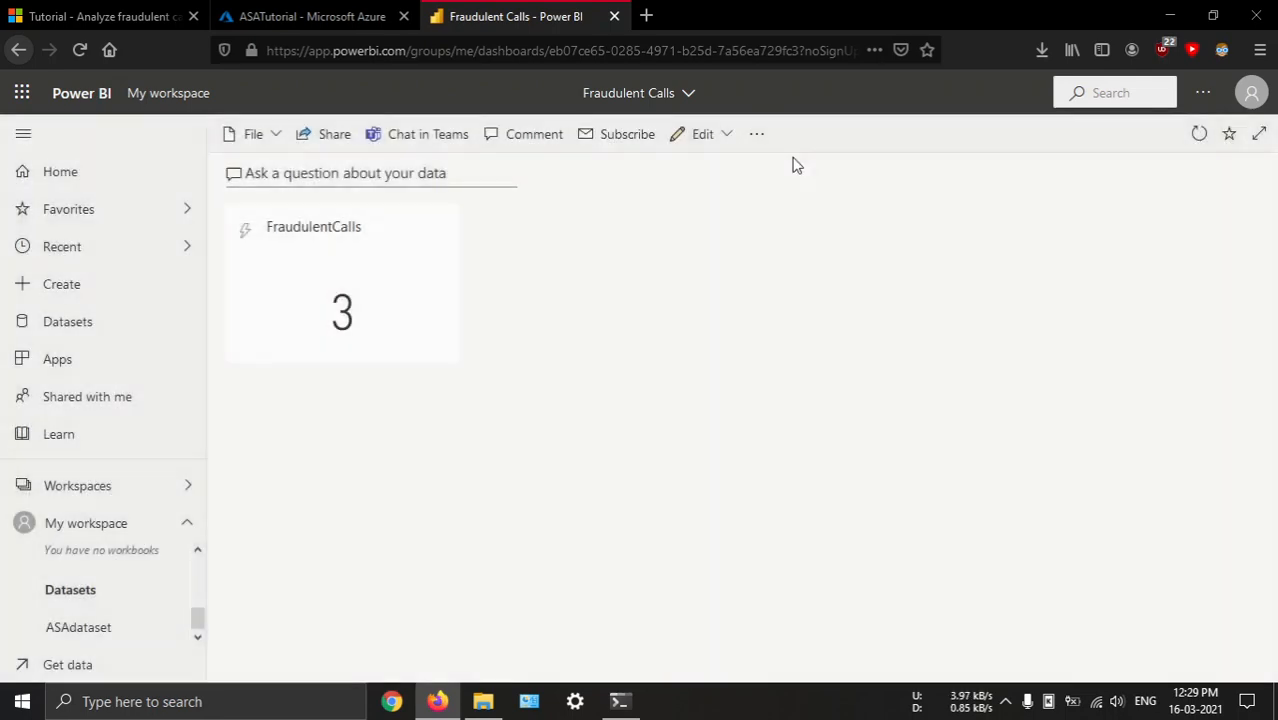
Start a second custom streaming data tile on the dashboard from ASAdataset
{"action": "left_click", "coordinate": [712, 140]}
{"action": "left_click", "coordinate": [715, 172]}
{"action": "scroll", "coordinate": [961, 516], "scroll_direction": "down", "scroll_amount": 3}
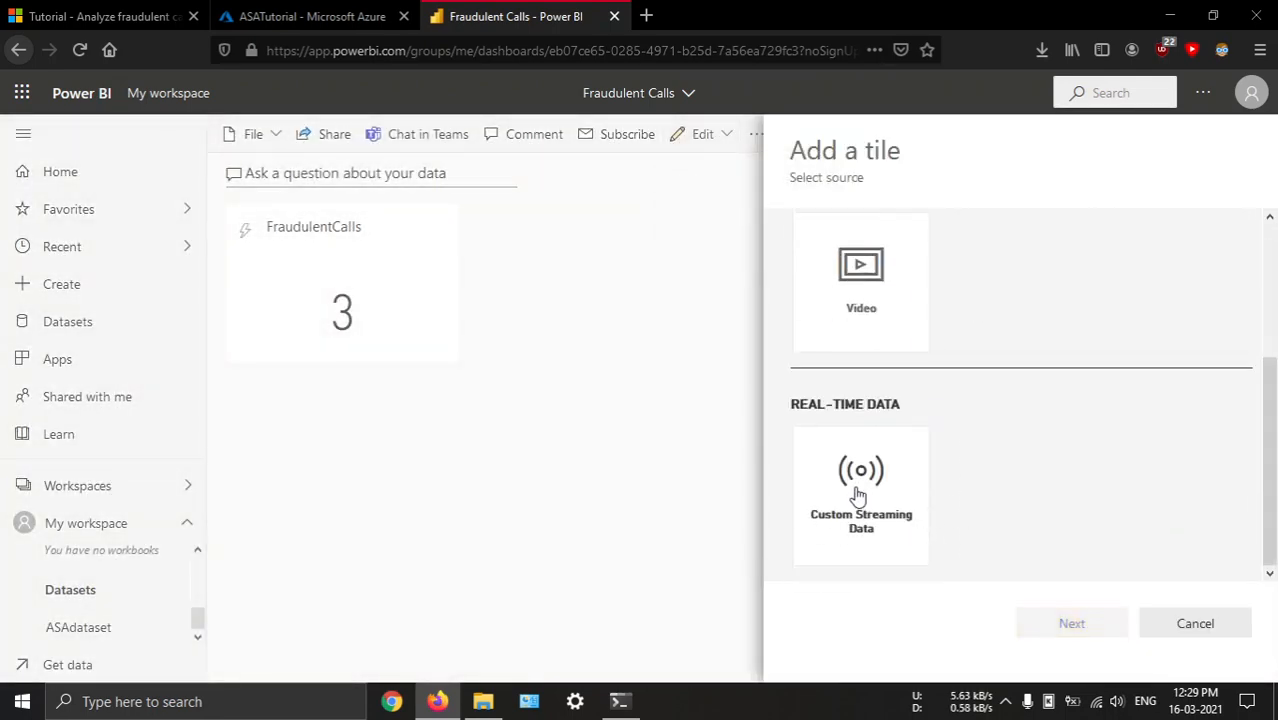
{"action": "left_click", "coordinate": [858, 492]}
{"action": "left_click", "coordinate": [1125, 620]}
{"action": "left_click", "coordinate": [998, 336]}
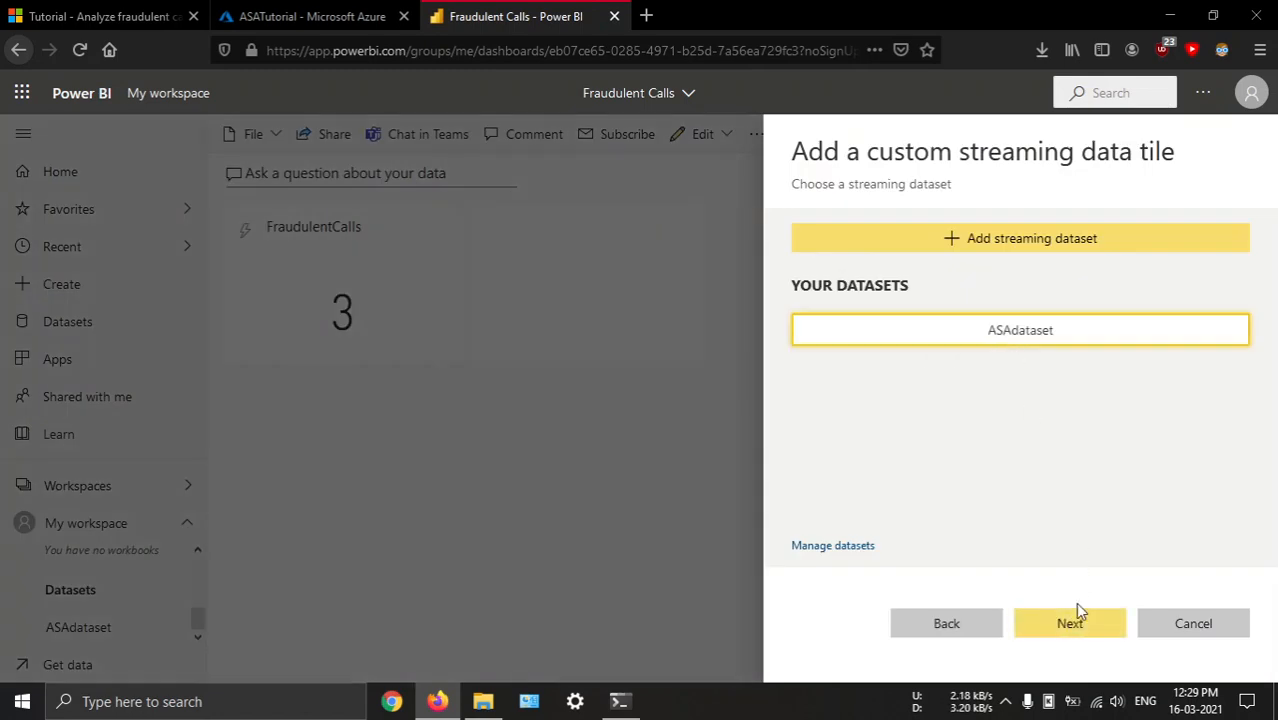
{"action": "left_click", "coordinate": [1074, 618]}
Make the tile a line chart with WindowEnd as the axis and FraudulentCalls as the values
{"action": "left_click", "coordinate": [910, 285]}
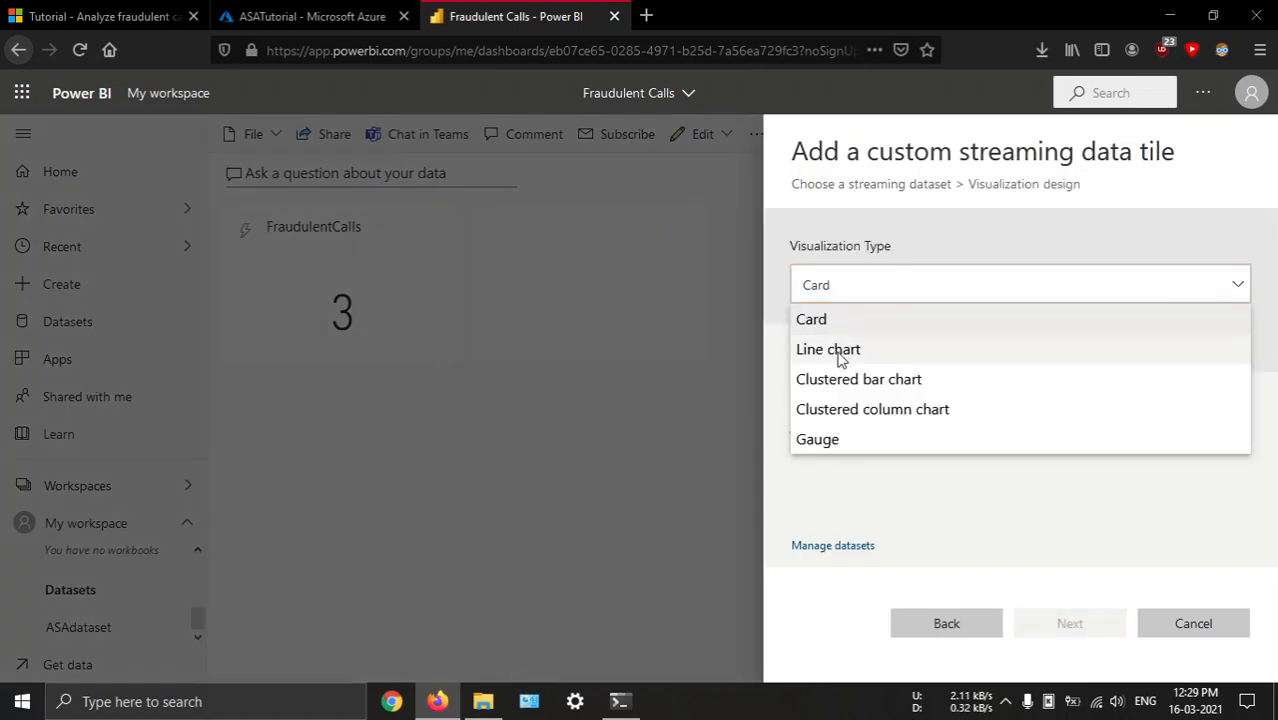
{"action": "left_click", "coordinate": [843, 352]}
{"action": "scroll", "coordinate": [1013, 485], "scroll_direction": "down", "scroll_amount": 2}
{"action": "scroll", "coordinate": [945, 414], "scroll_direction": "up", "scroll_amount": 2}
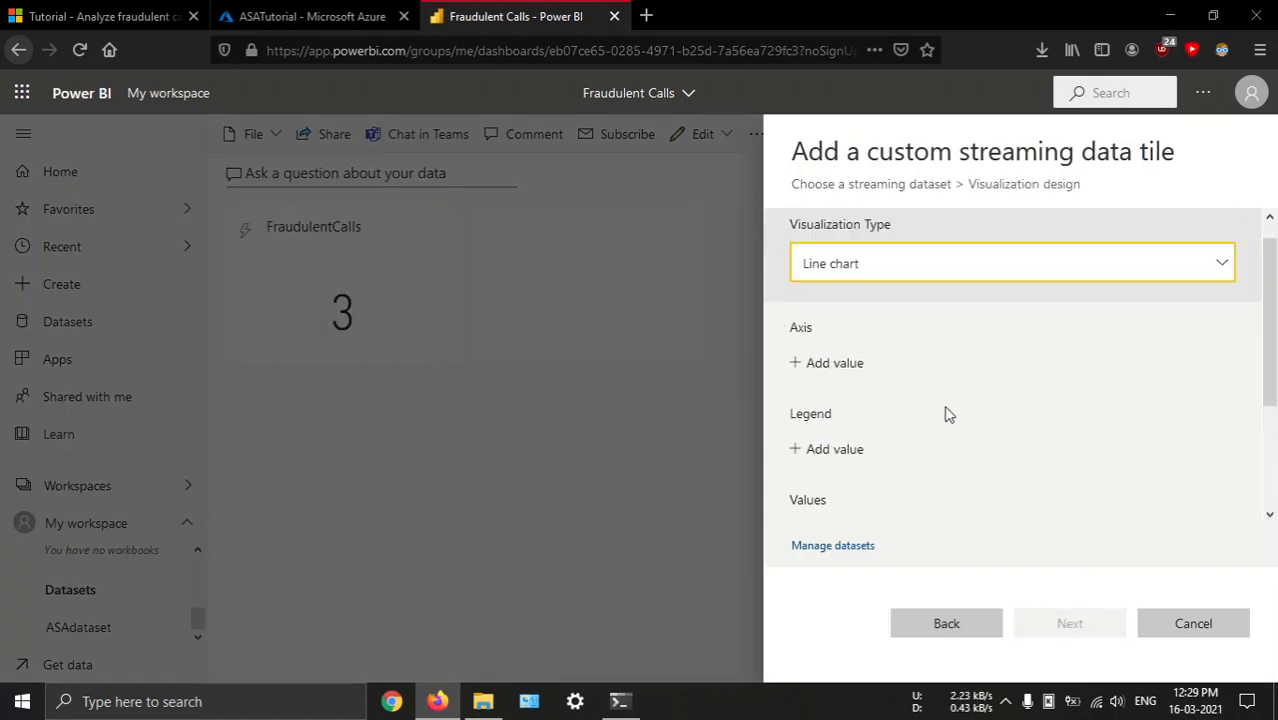
{"action": "left_click", "coordinate": [830, 385]}
{"action": "left_click", "coordinate": [864, 390]}
{"action": "left_click", "coordinate": [873, 424]}
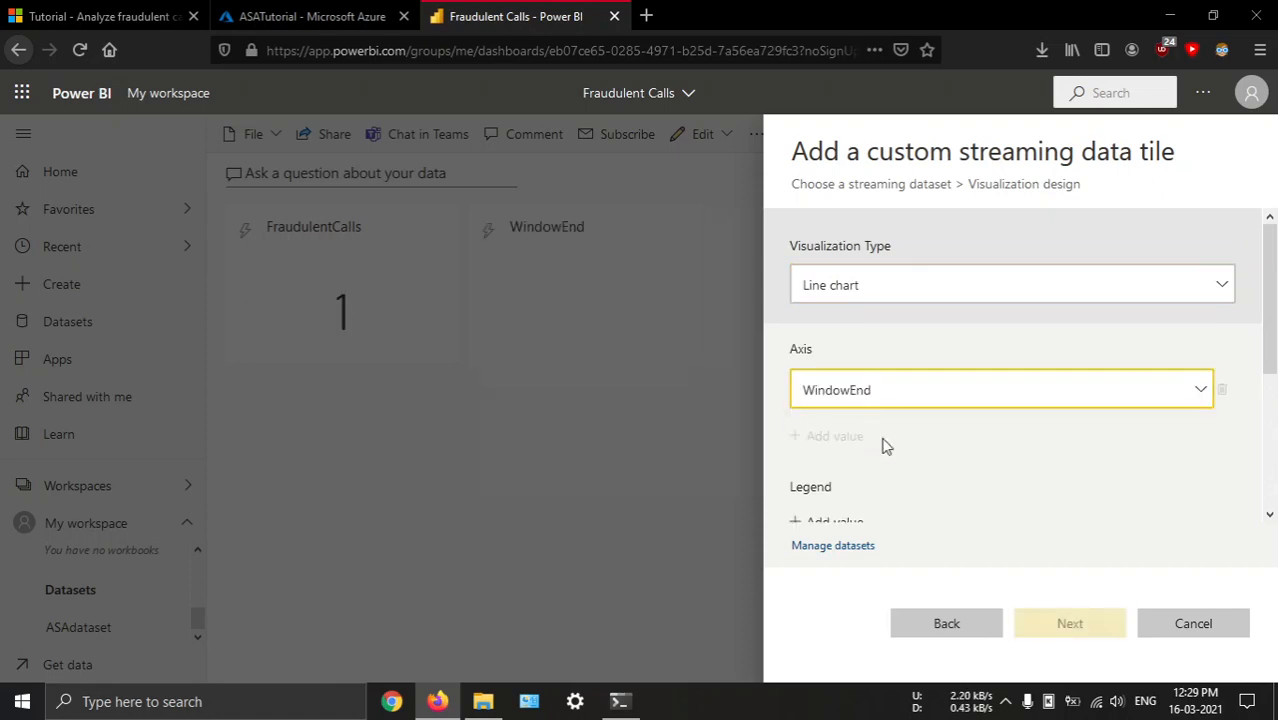
{"action": "scroll", "coordinate": [935, 462], "scroll_direction": "down", "scroll_amount": 2}
{"action": "left_click", "coordinate": [840, 383]}
{"action": "left_click", "coordinate": [873, 395]}
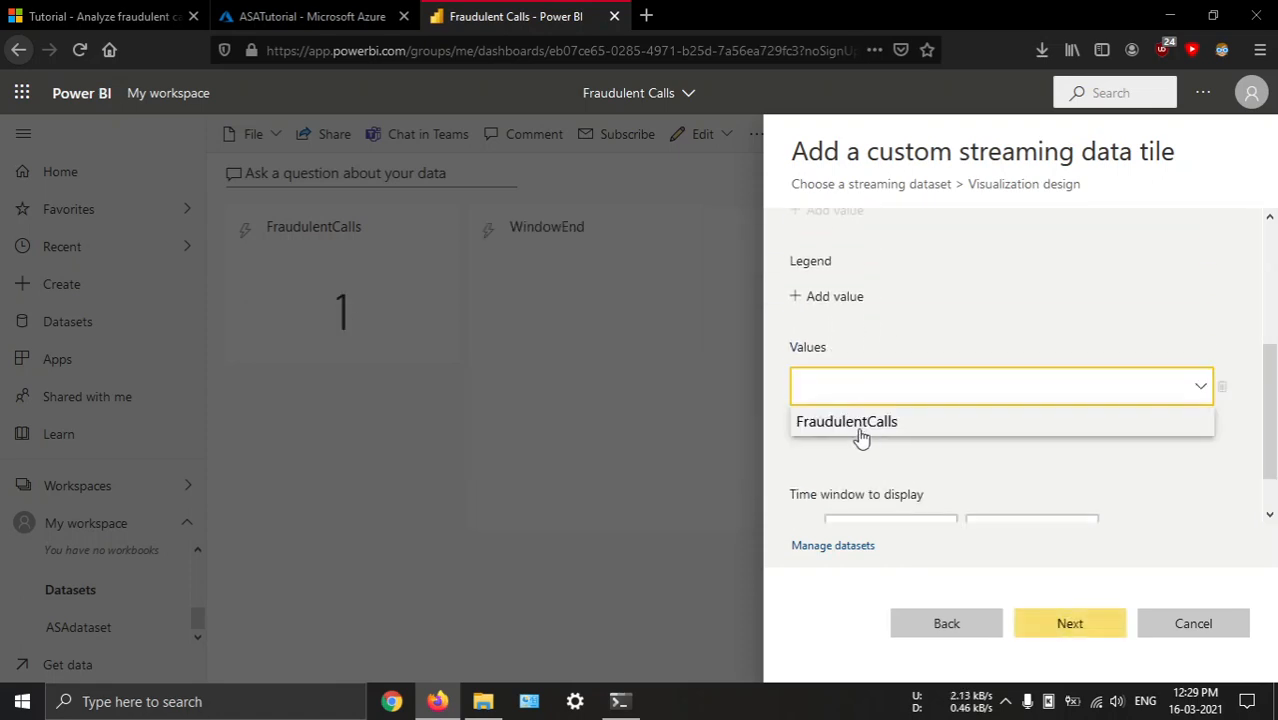
{"action": "left_click", "coordinate": [862, 422]}
Keep the line chart tile's default details and add it to the dashboard
{"action": "left_click", "coordinate": [1070, 625]}
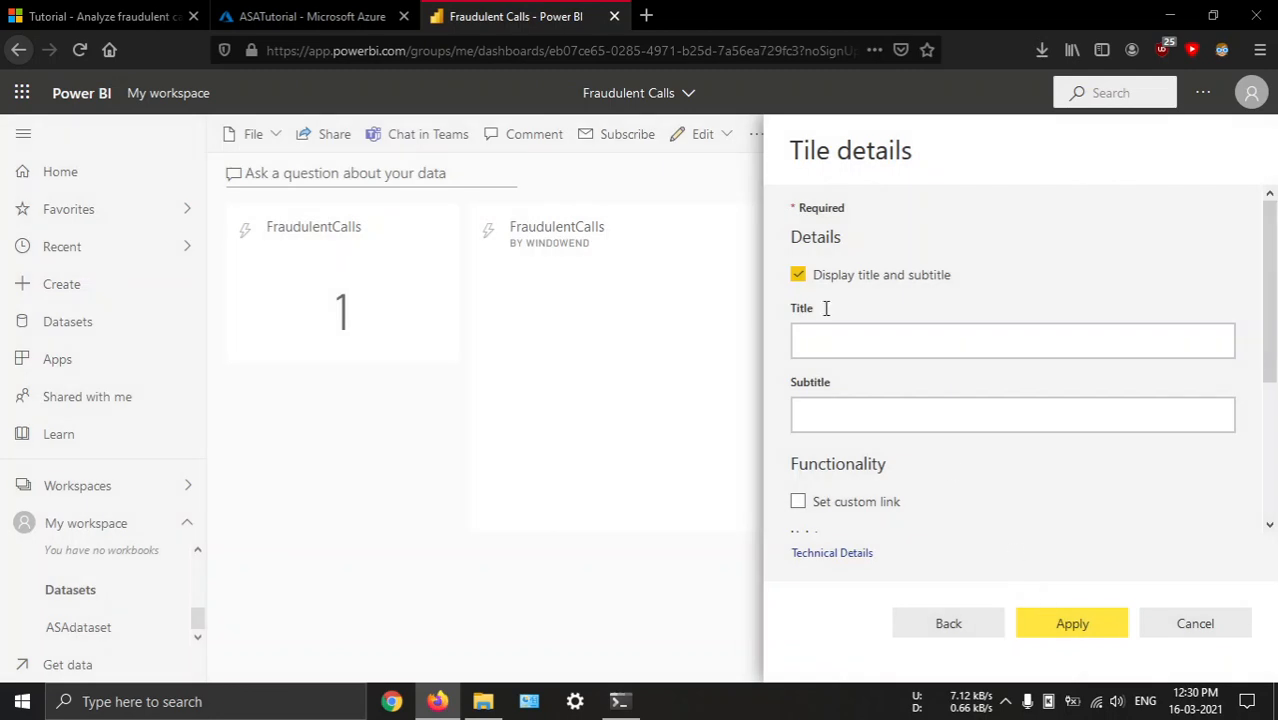
{"action": "scroll", "coordinate": [1000, 465], "scroll_direction": "down", "scroll_amount": 4}
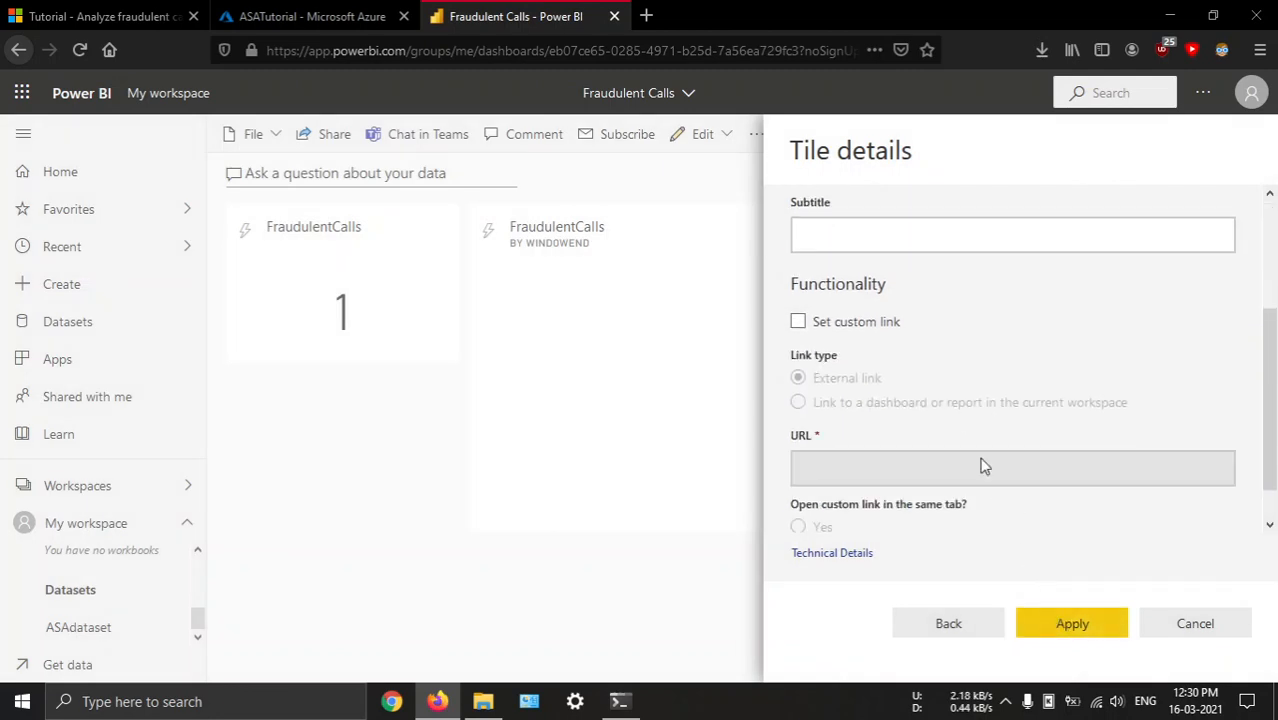
{"action": "scroll", "coordinate": [986, 466], "scroll_direction": "down", "scroll_amount": 1}
{"action": "left_click", "coordinate": [1058, 630]}
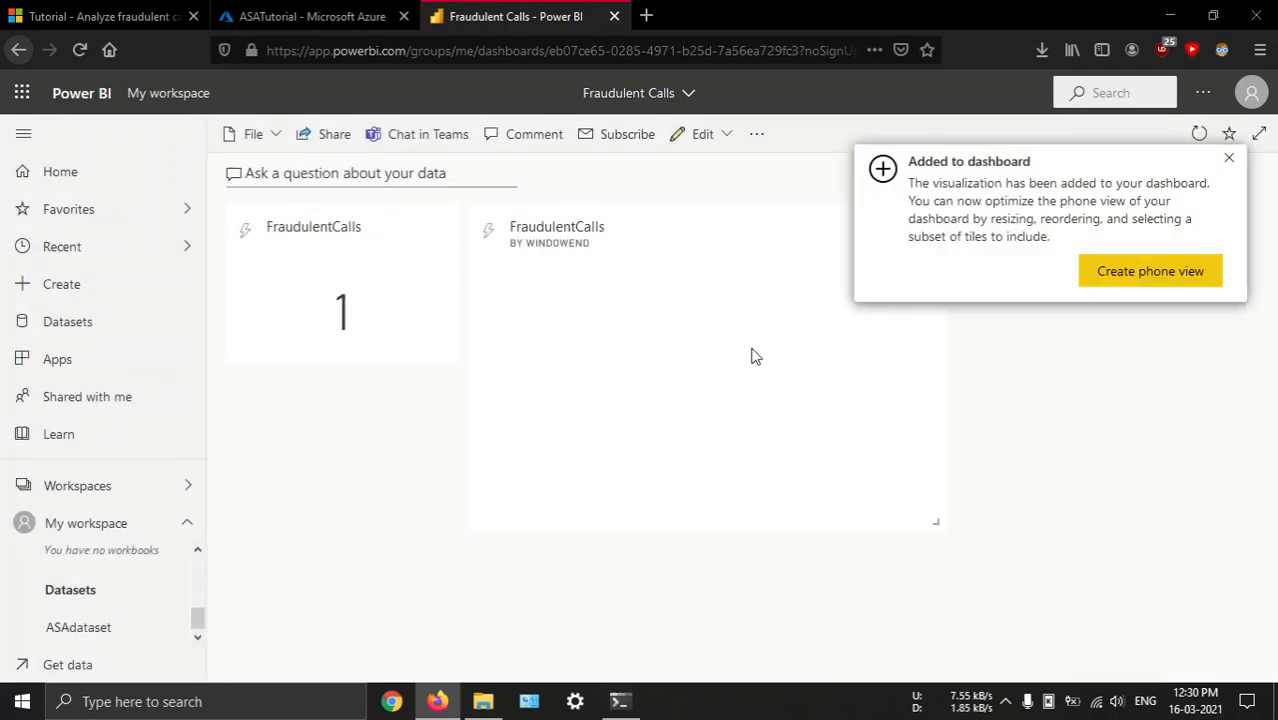
{"action": "left_click", "coordinate": [1232, 162]}
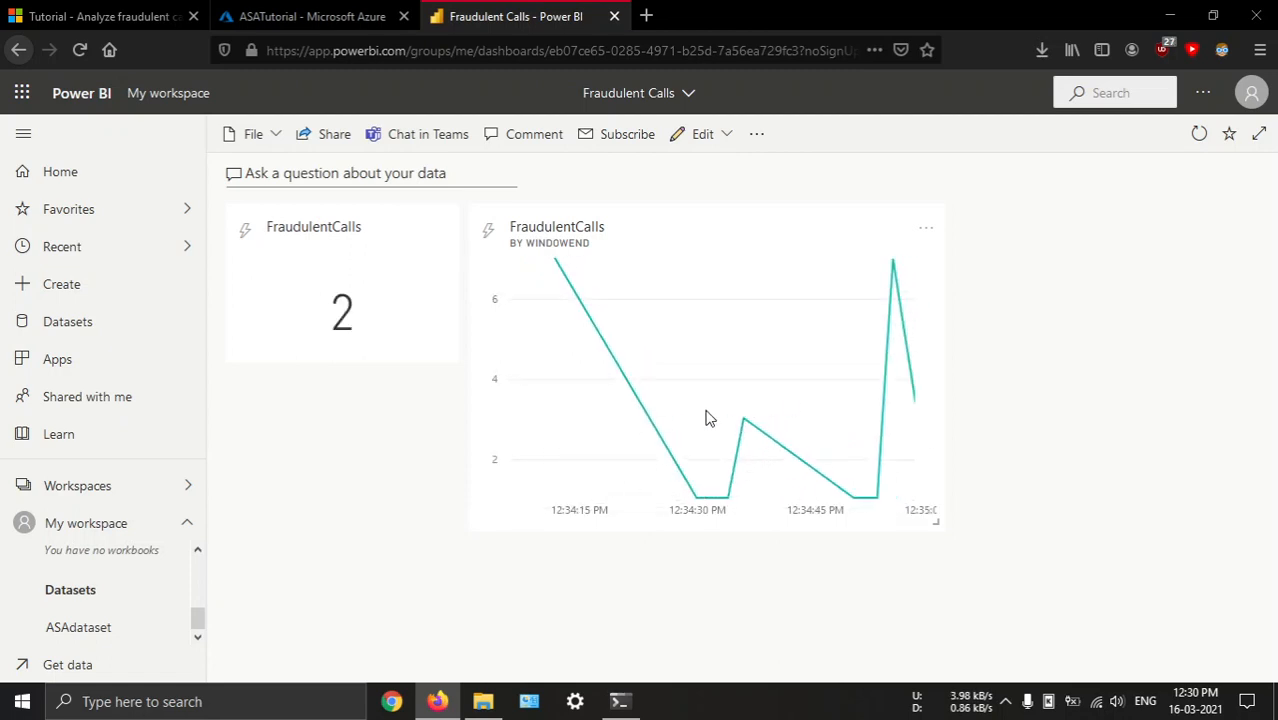
Delete the line chart tile of FraudulentCalls by WindowEnd from the dashboard
{"action": "left_click", "coordinate": [935, 232]}
{"action": "left_click", "coordinate": [1019, 423]}
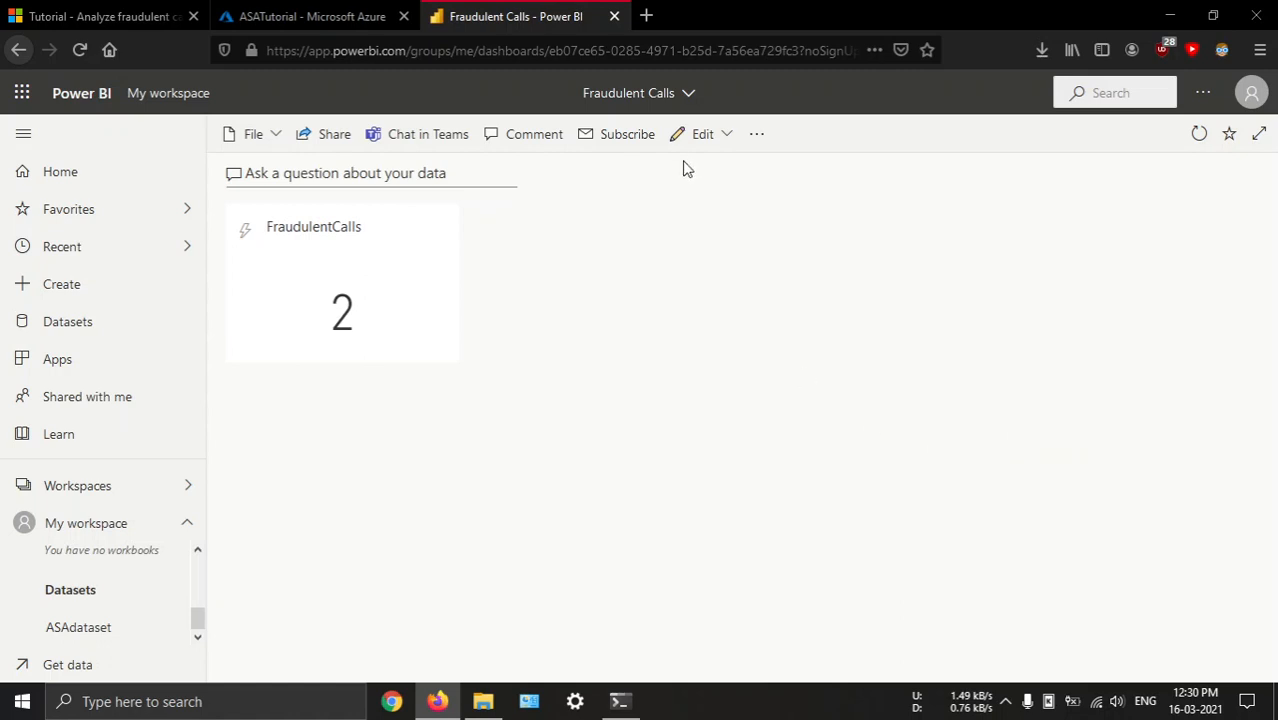
Begin another custom streaming data tile beside the FraudulentCalls card, sourced from ASAdataset
{"action": "left_click", "coordinate": [700, 134]}
{"action": "left_click", "coordinate": [732, 186]}
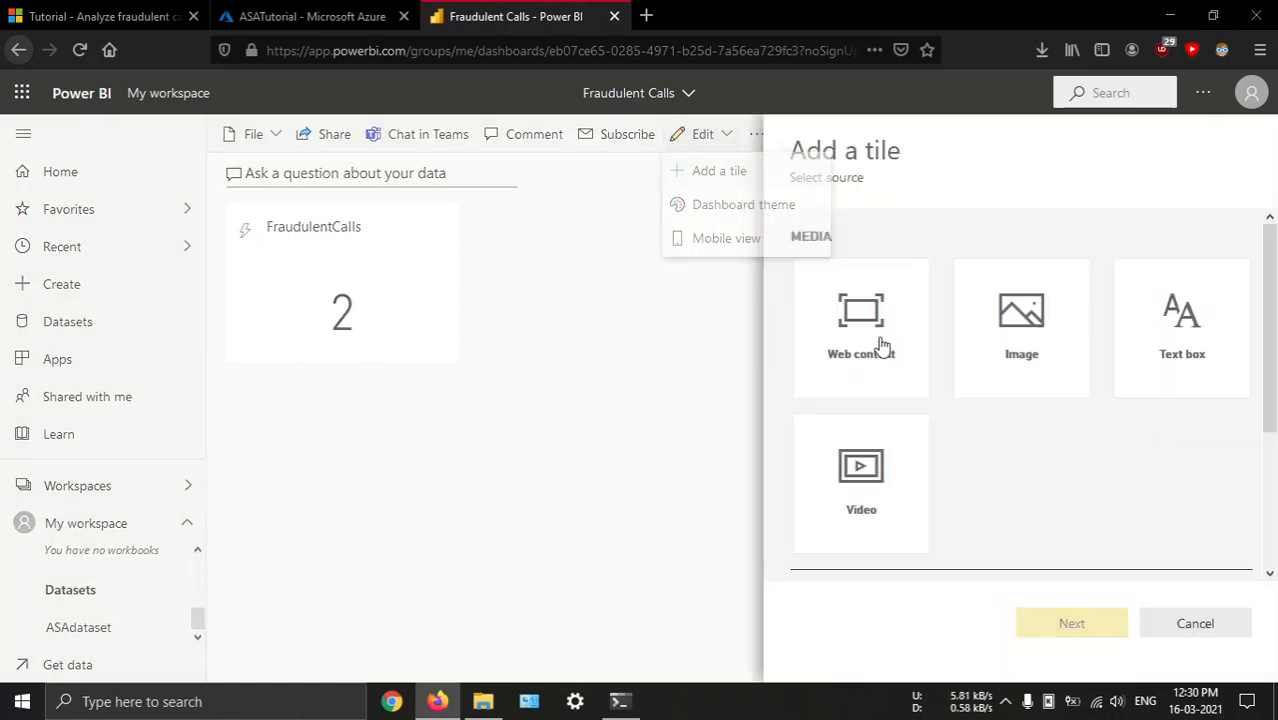
{"action": "scroll", "coordinate": [912, 505], "scroll_direction": "down", "scroll_amount": 3}
{"action": "left_click", "coordinate": [899, 494]}
{"action": "left_click", "coordinate": [1078, 621]}
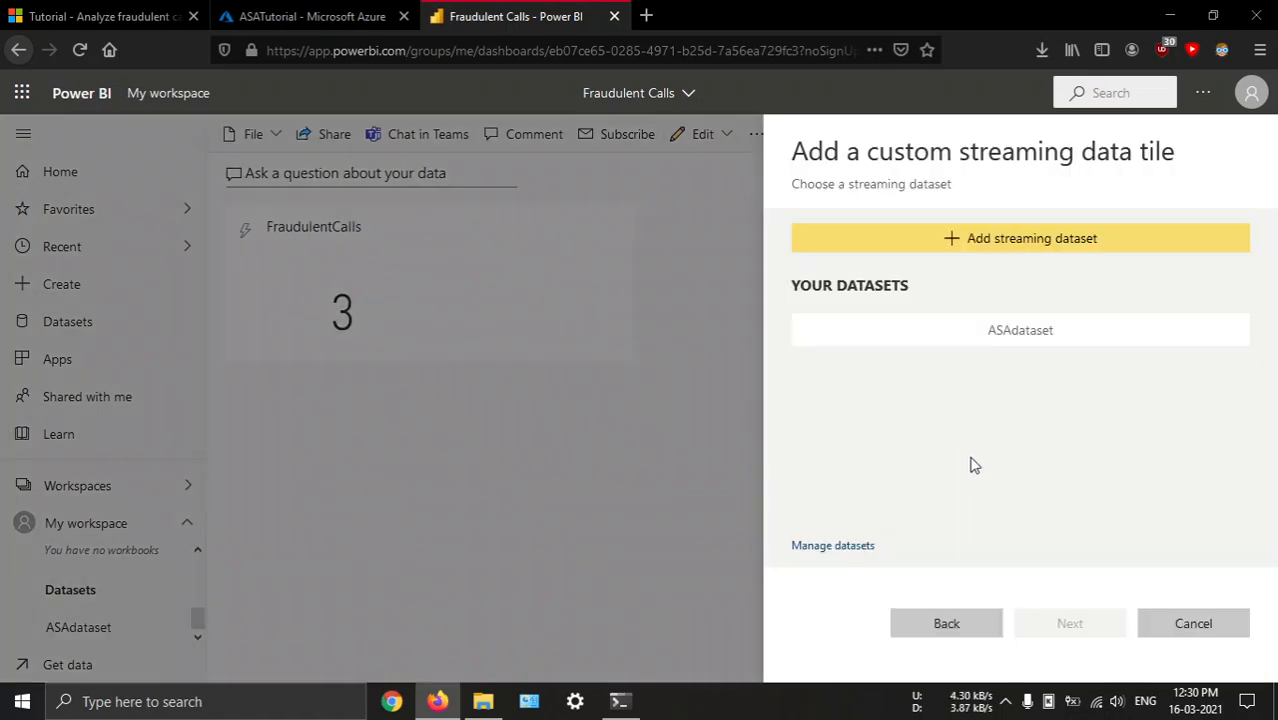
{"action": "left_click", "coordinate": [958, 344]}
{"action": "left_click", "coordinate": [1078, 623]}
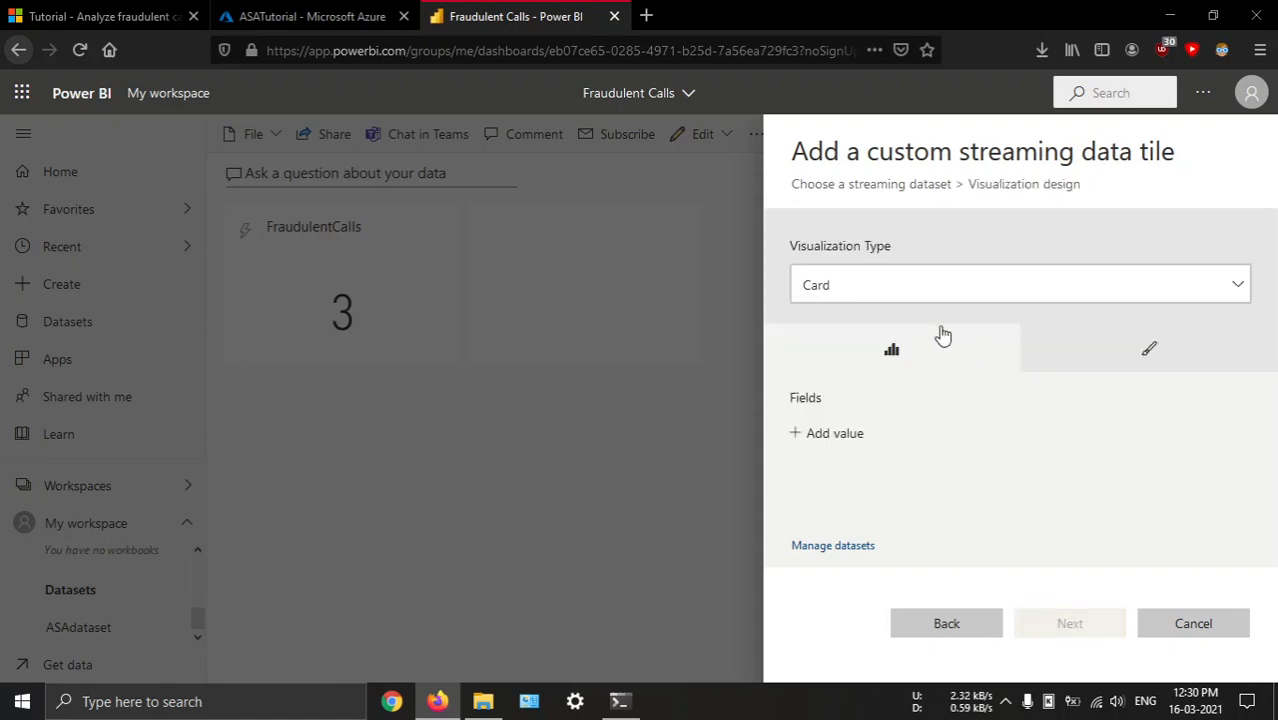
Set the tile's visualization to a line chart with WindowEnd on the axis and FraudulentCalls as the values
{"action": "left_click", "coordinate": [899, 288]}
{"action": "left_click", "coordinate": [864, 348]}
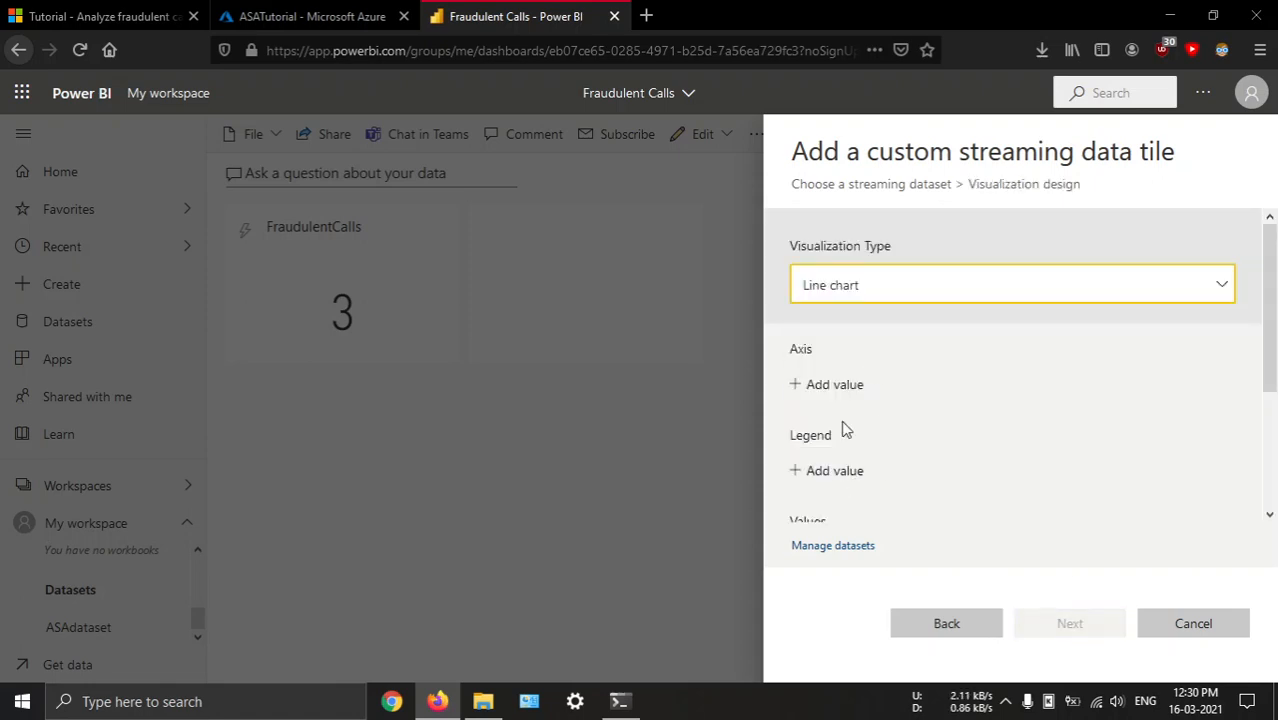
{"action": "left_click", "coordinate": [836, 384]}
{"action": "left_click", "coordinate": [859, 422]}
{"action": "scroll", "coordinate": [896, 465], "scroll_direction": "down", "scroll_amount": 1}
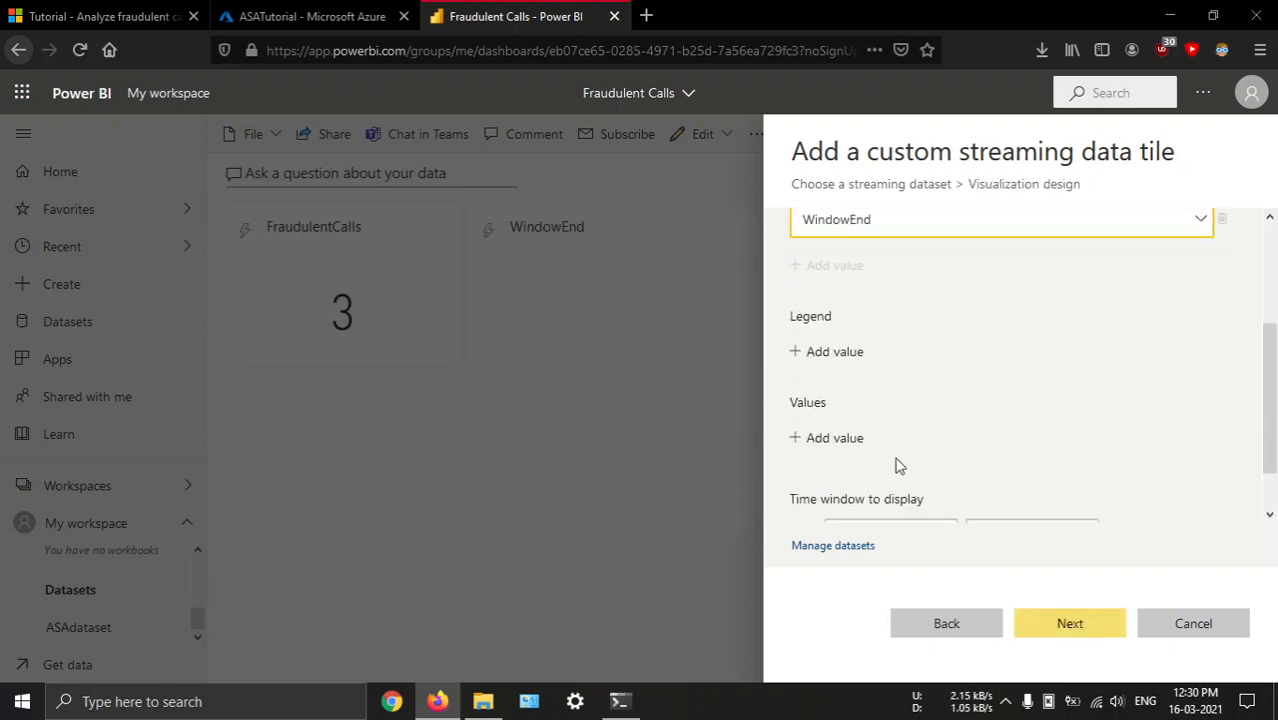
{"action": "scroll", "coordinate": [870, 472], "scroll_direction": "down", "scroll_amount": 3}
{"action": "left_click", "coordinate": [848, 386]}
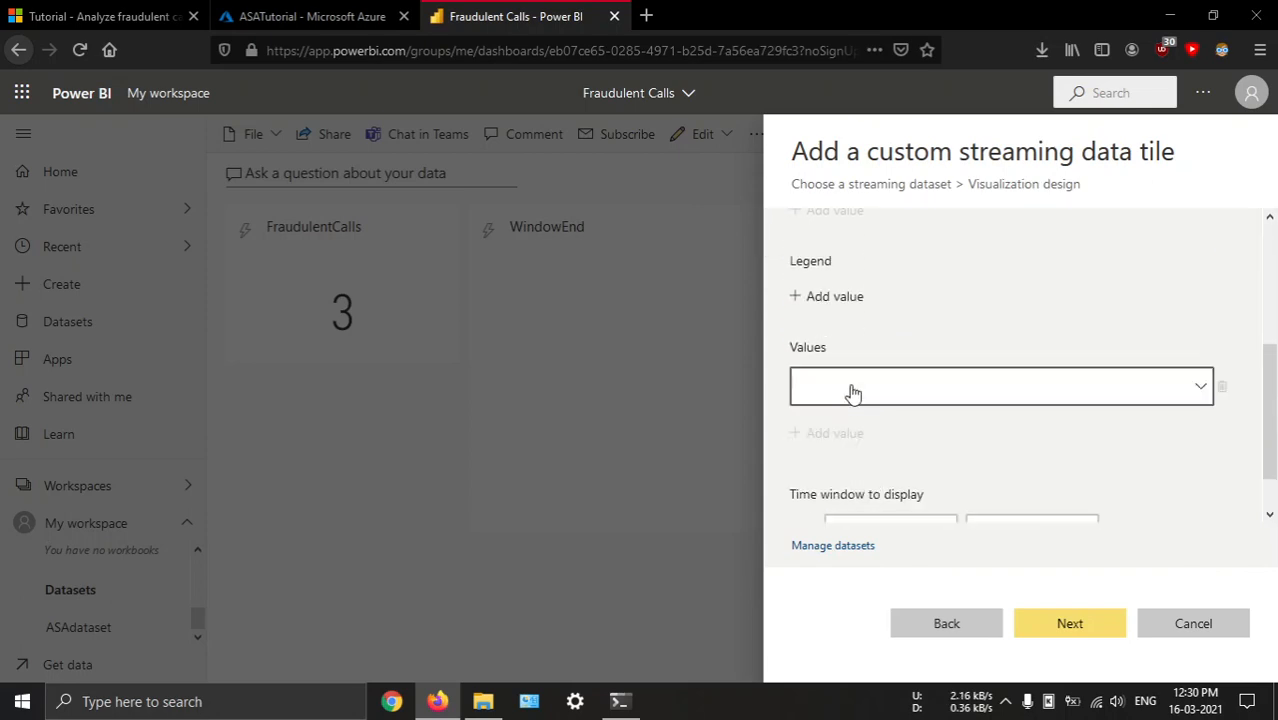
{"action": "left_click", "coordinate": [867, 396]}
{"action": "left_click", "coordinate": [867, 433]}
Set the line chart's time window to the last 10 minutes and add the tile to the dashboard
{"action": "scroll", "coordinate": [893, 463], "scroll_direction": "down", "scroll_amount": 1}
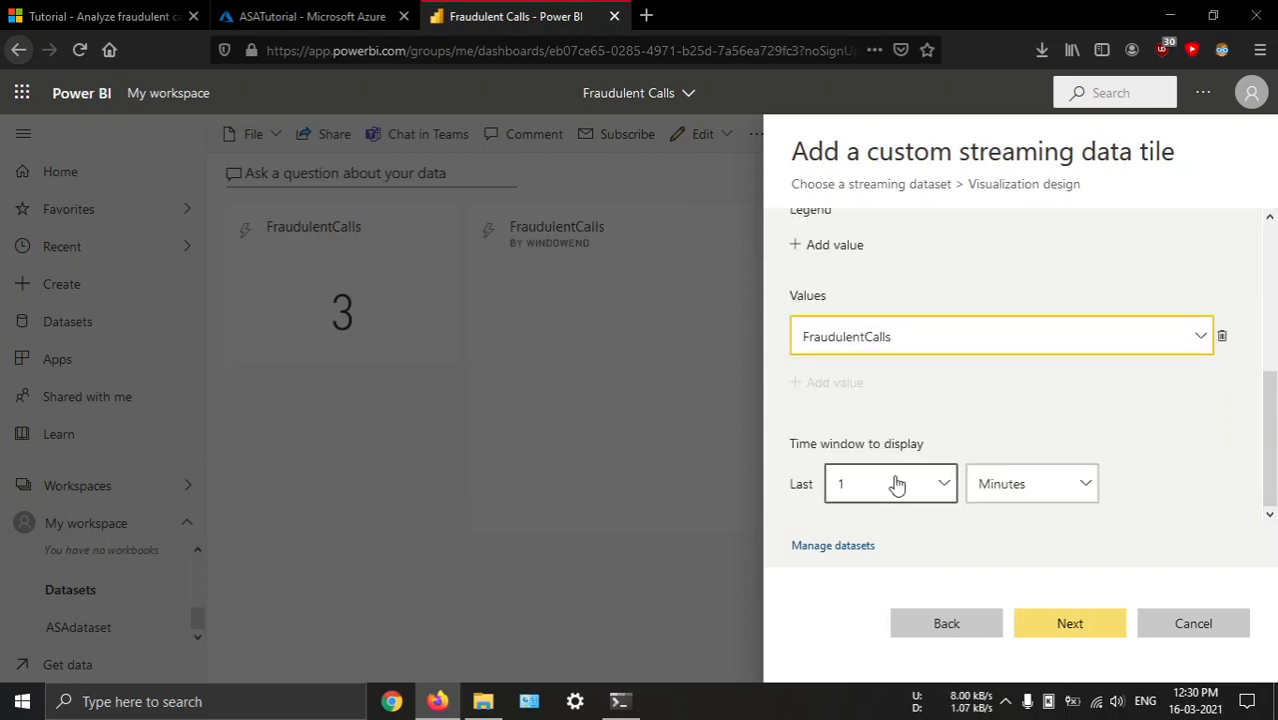
{"action": "left_click", "coordinate": [893, 485]}
{"action": "left_click", "coordinate": [845, 331]}
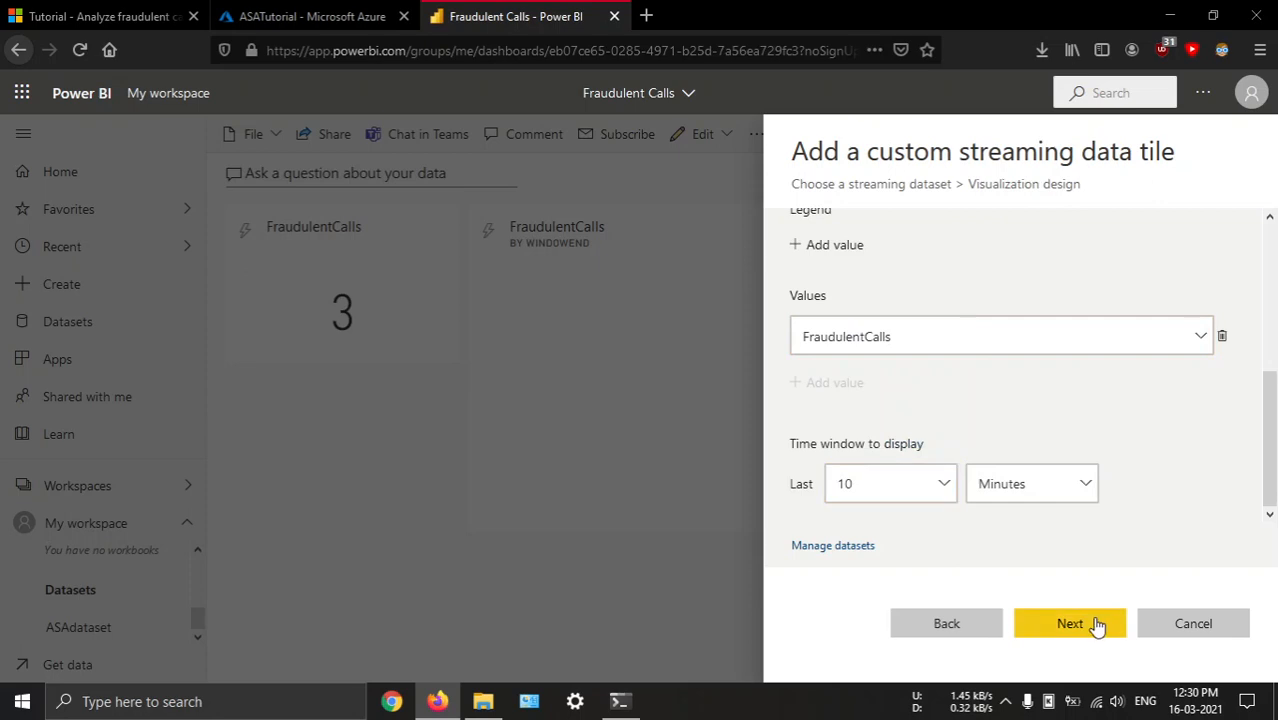
{"action": "left_click", "coordinate": [1087, 620]}
{"action": "left_click", "coordinate": [1065, 625]}
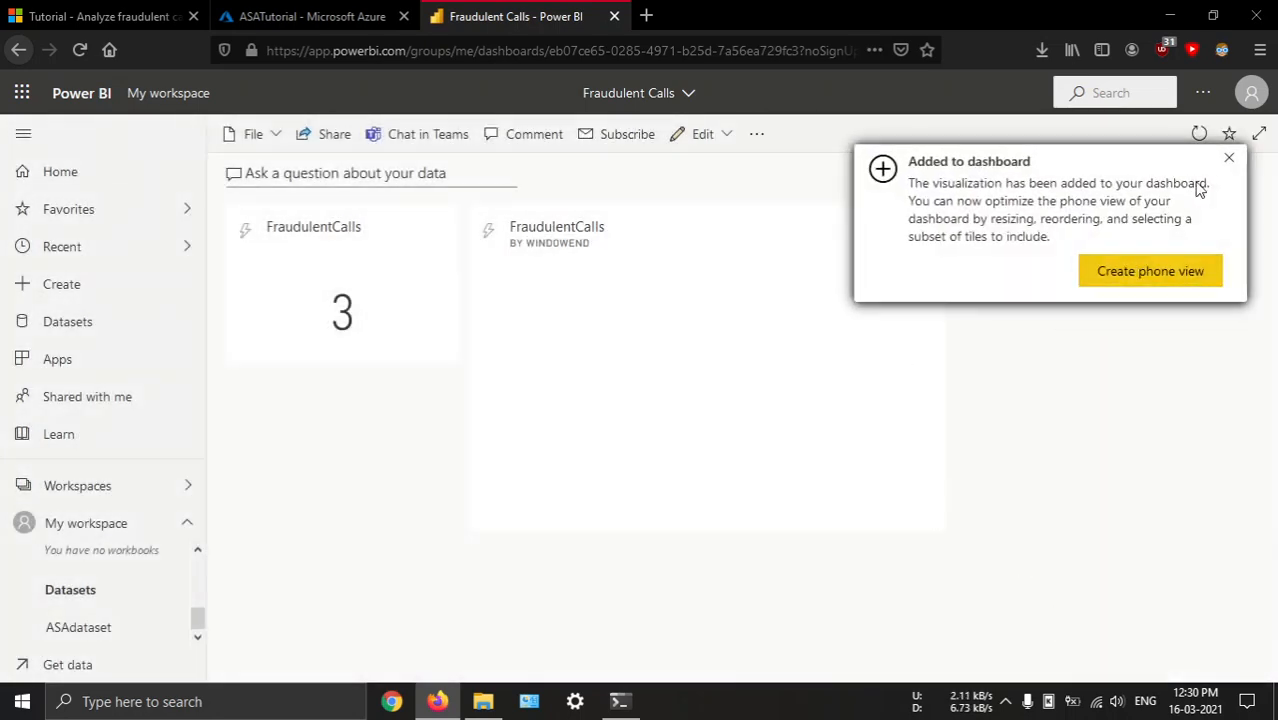
Dismiss the notification about the visualization added to the dashboard
{"action": "left_click", "coordinate": [1227, 158]}
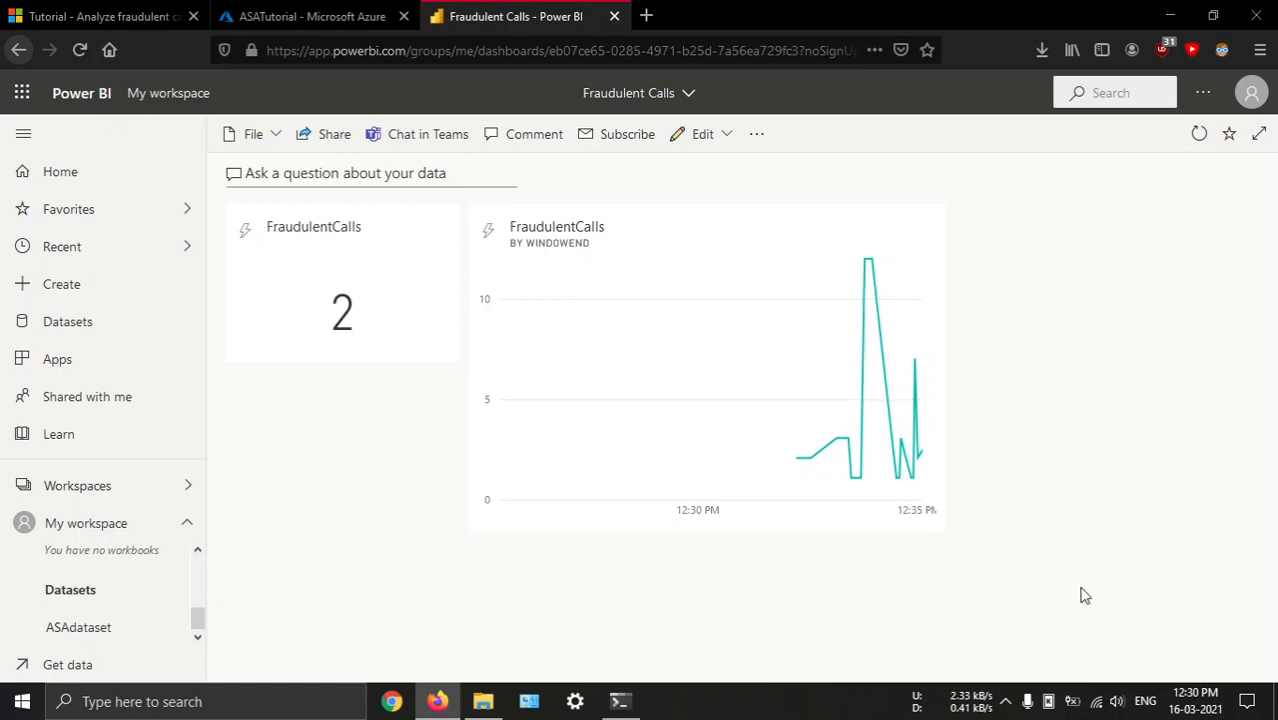
{"action": "left_click", "coordinate": [1006, 690]}
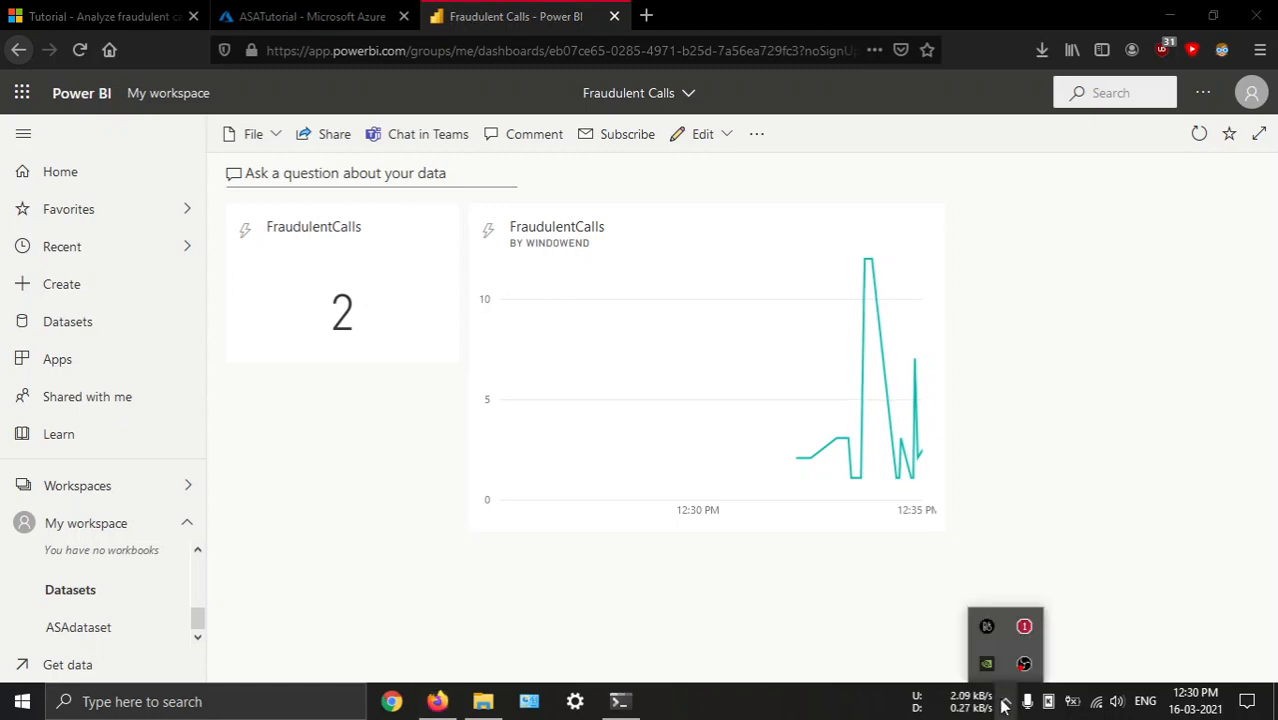
{"action": "left_click", "coordinate": [765, 610]}
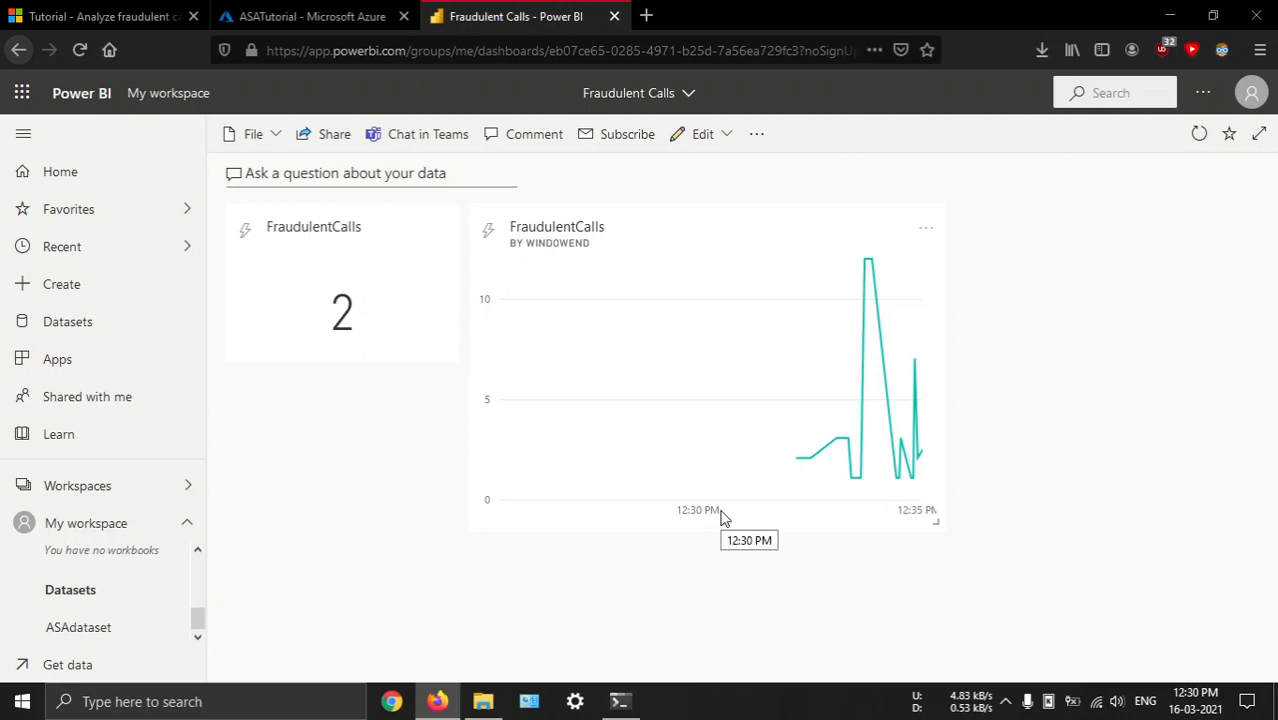
{"action": "left_click", "coordinate": [1006, 701]}
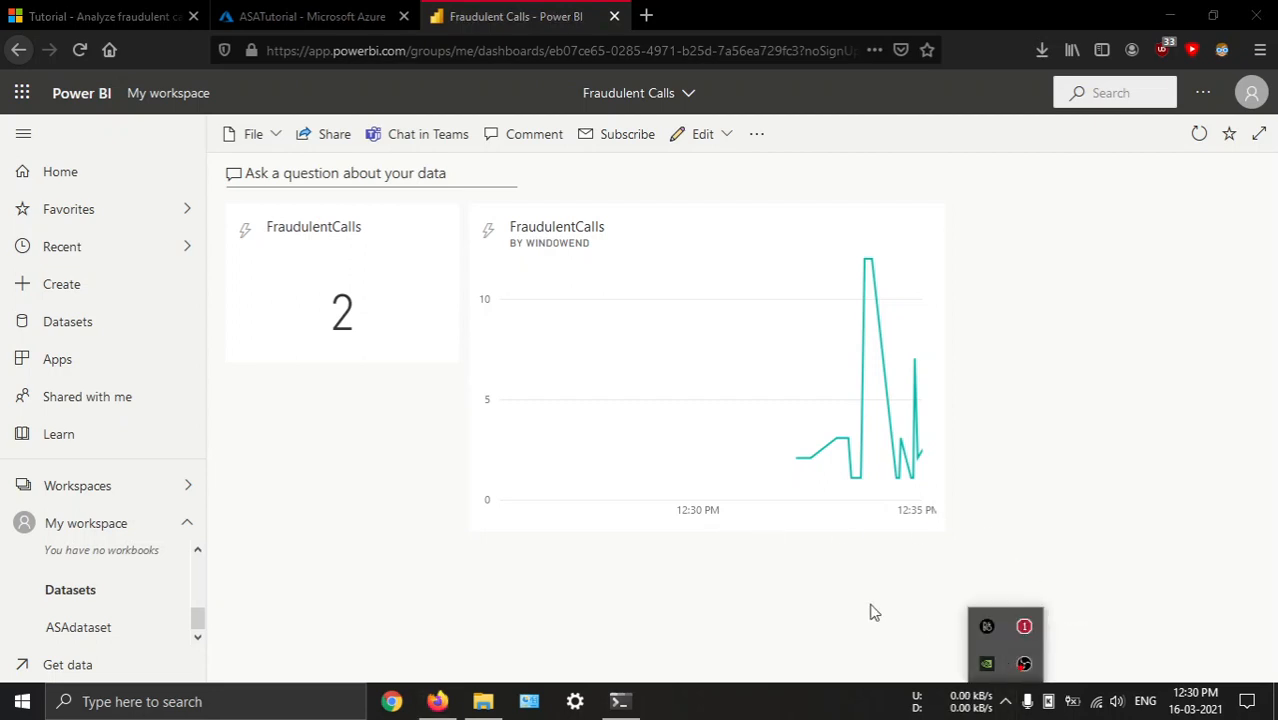
{"action": "left_click", "coordinate": [800, 558]}
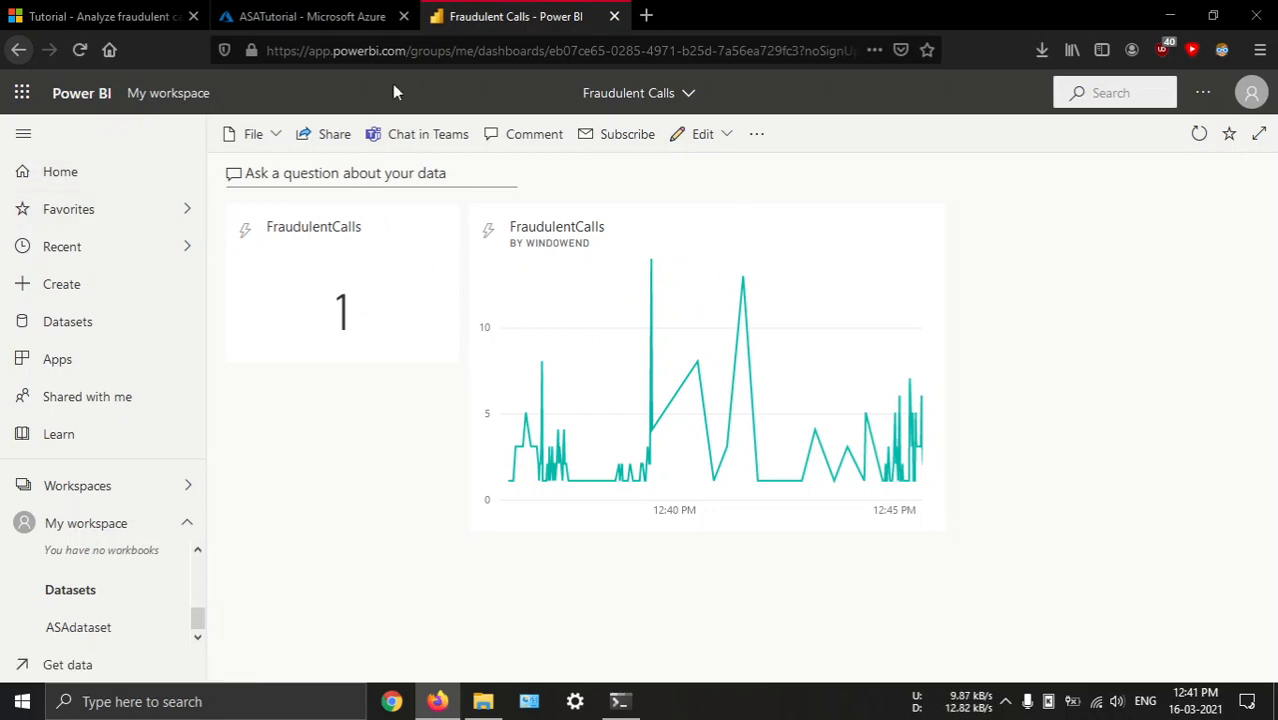
Return to the tutorial and read the section on embedding the Power BI dashboard in a web application
{"action": "left_click", "coordinate": [100, 16]}
{"action": "scroll", "coordinate": [763, 316], "scroll_direction": "down", "scroll_amount": 6}
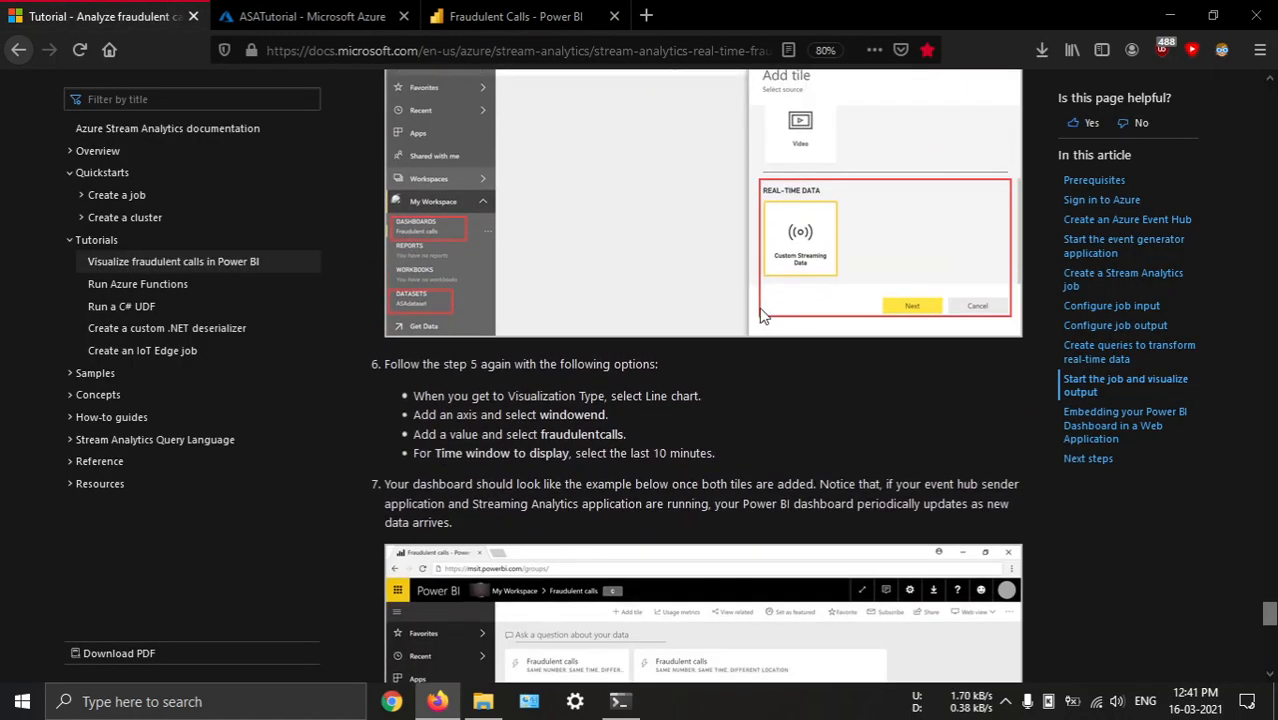
{"action": "scroll", "coordinate": [690, 318], "scroll_direction": "down", "scroll_amount": 7}
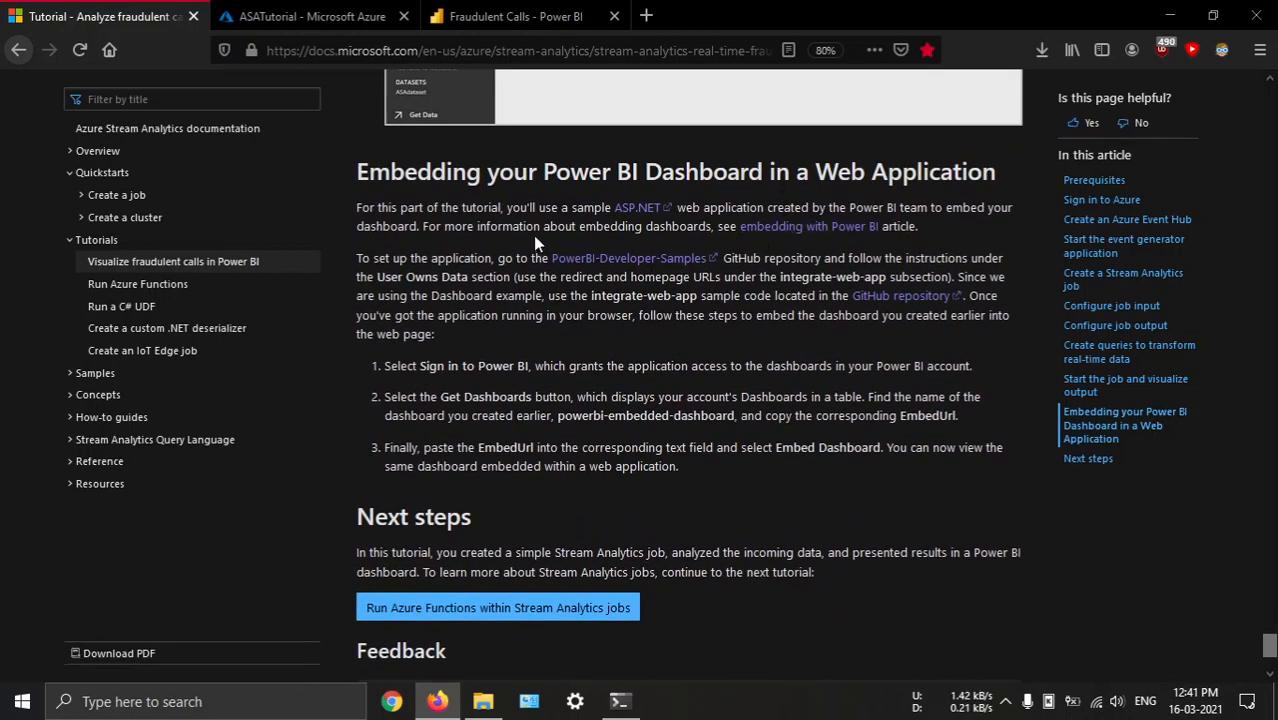
Open the tutorial's ASP.NET link in a new tab and examine the Windows options on its .NET download page
{"action": "middle_click", "coordinate": [640, 208]}
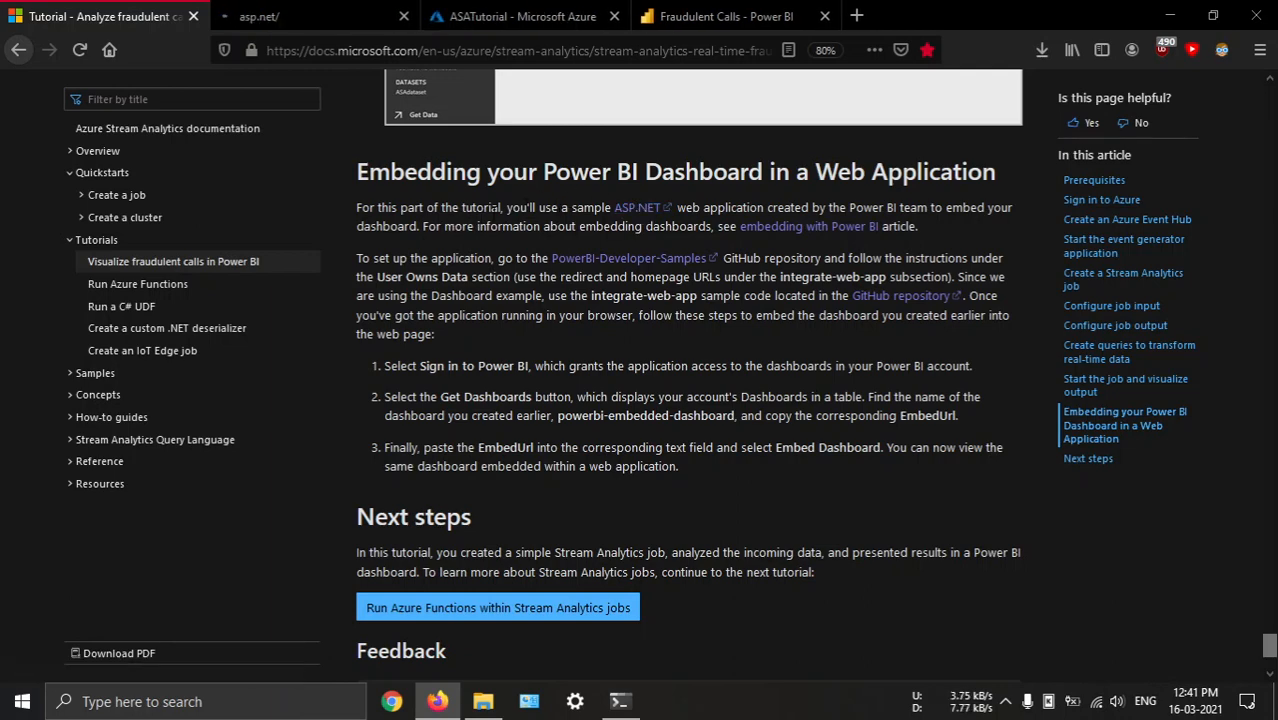
{"action": "key", "text": "ctrl+Tab"}
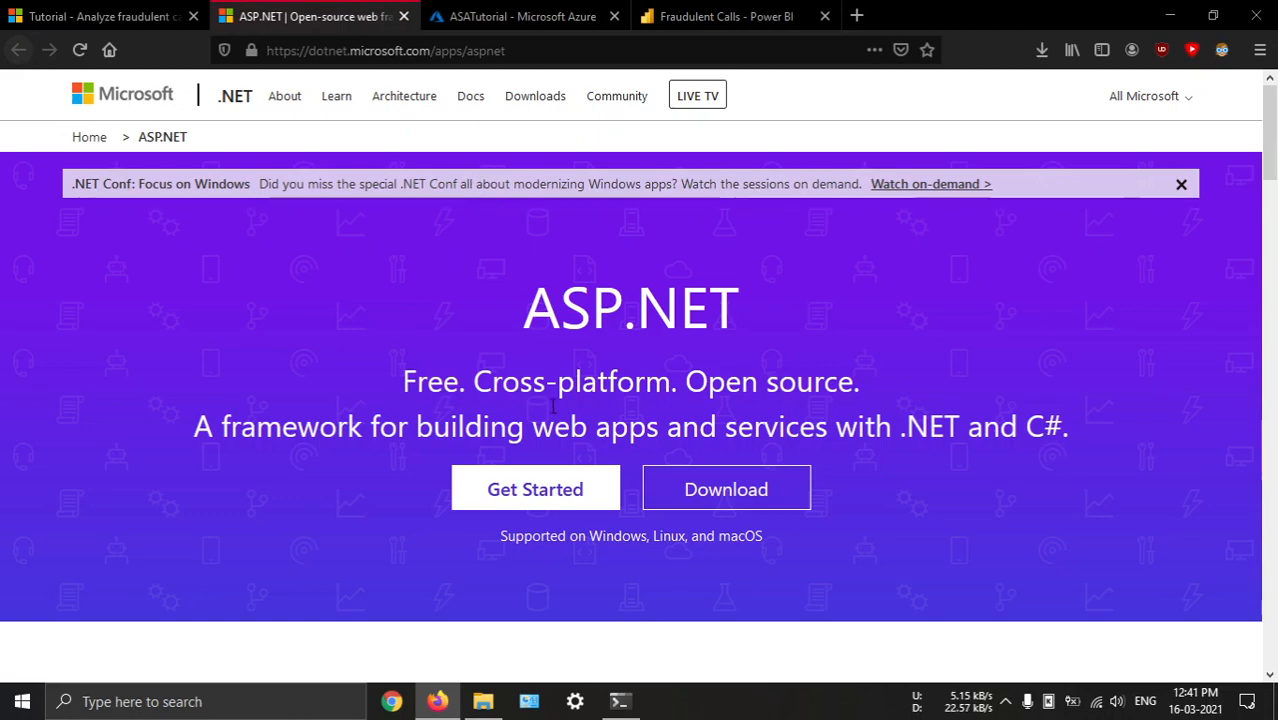
{"action": "scroll", "coordinate": [693, 460], "scroll_direction": "down", "scroll_amount": 2}
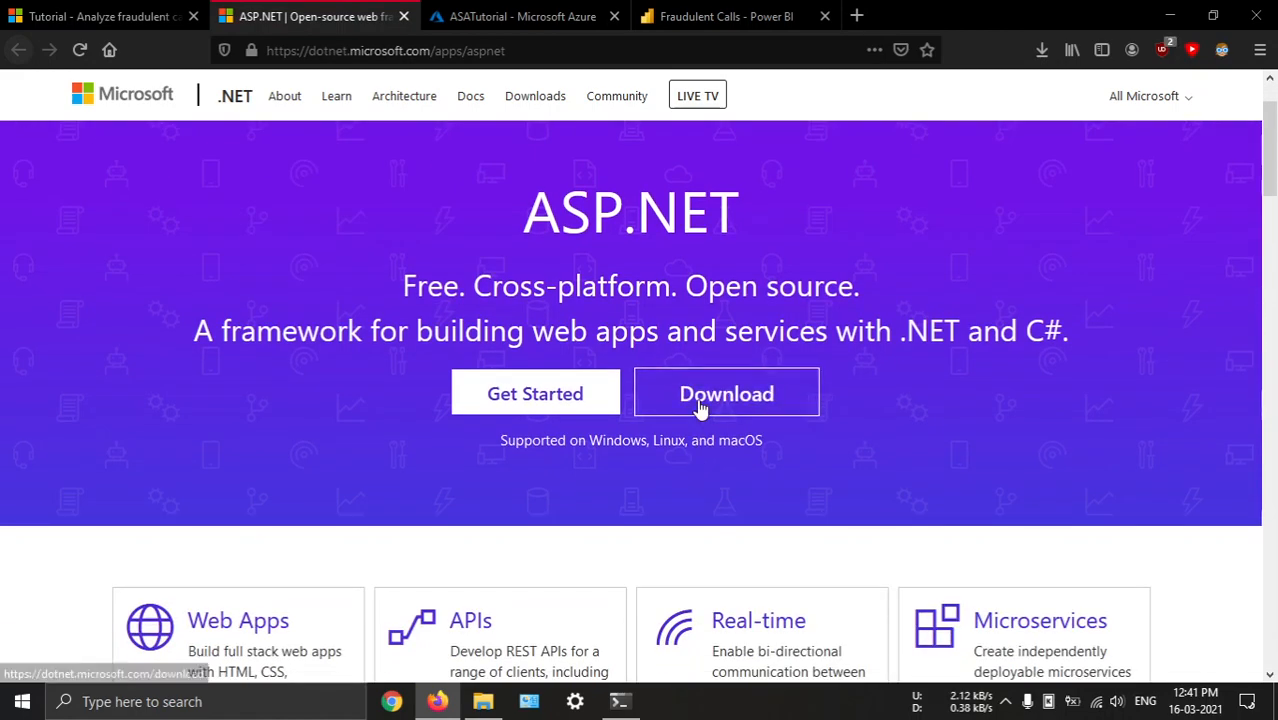
{"action": "scroll", "coordinate": [699, 408], "scroll_direction": "down", "scroll_amount": 6}
{"action": "scroll", "coordinate": [699, 408], "scroll_direction": "up", "scroll_amount": 6}
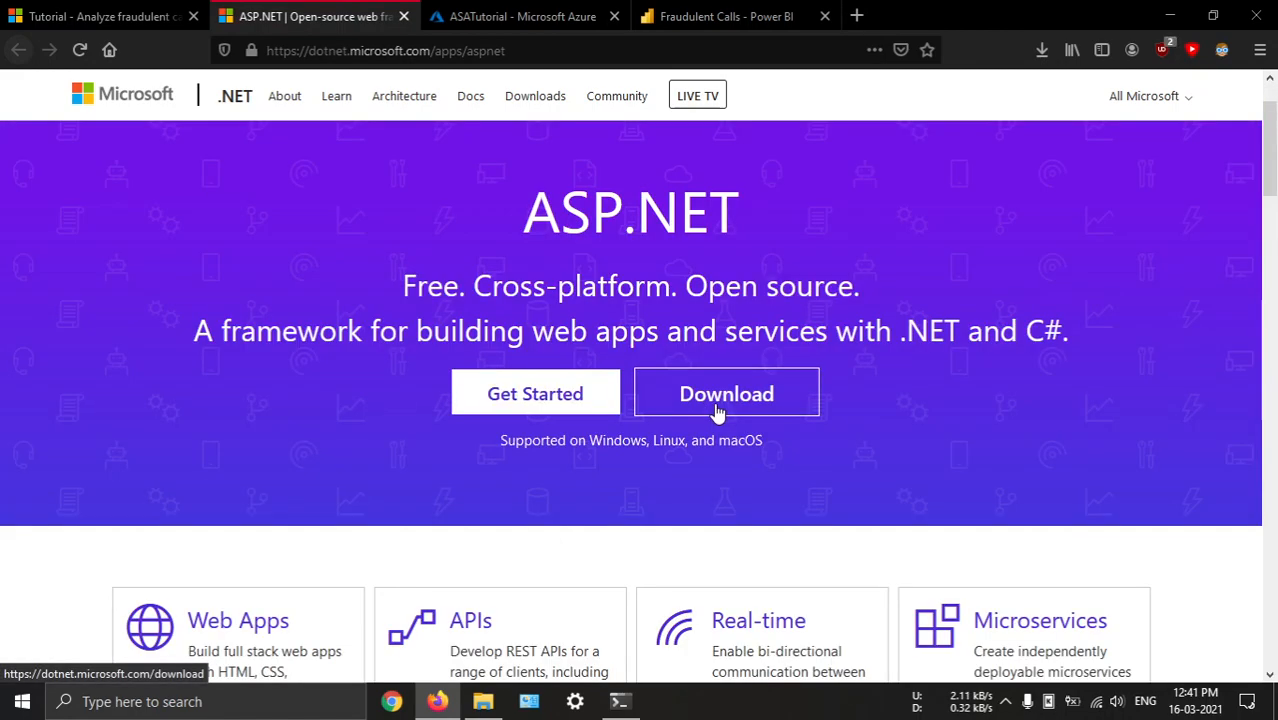
{"action": "left_click", "coordinate": [745, 405]}
{"action": "scroll", "coordinate": [434, 411], "scroll_direction": "down", "scroll_amount": 4}
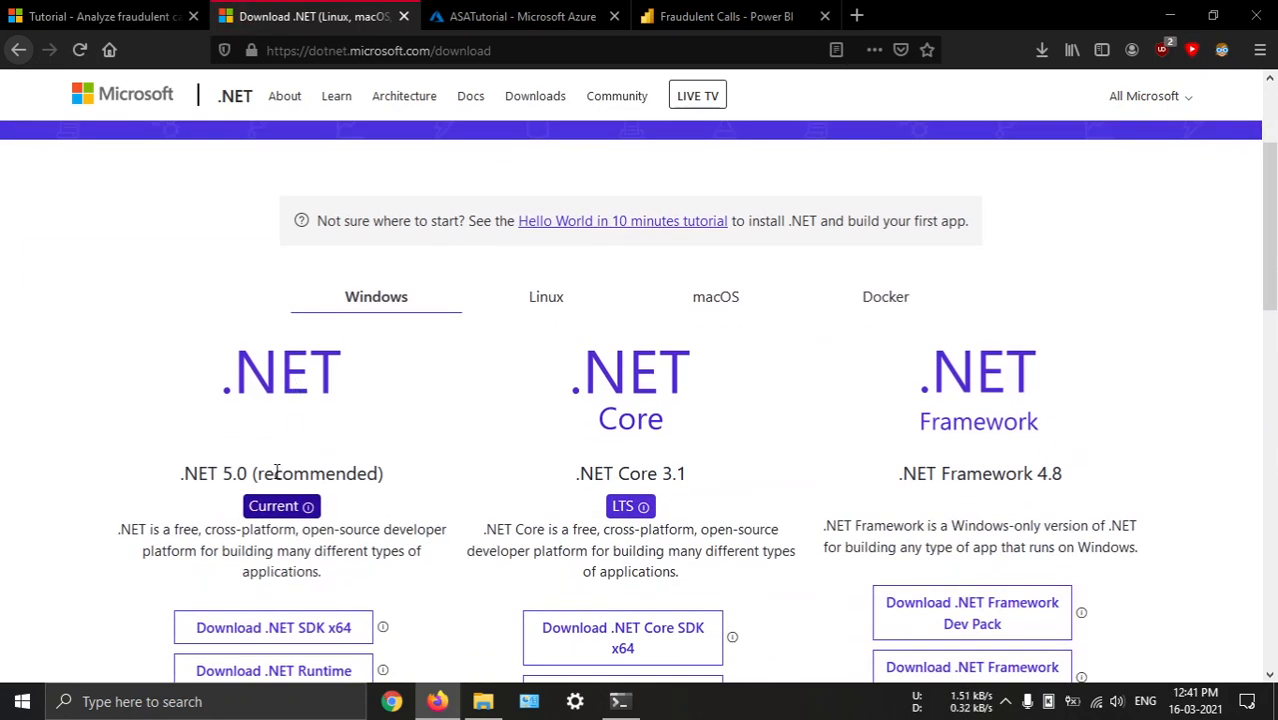
{"action": "scroll", "coordinate": [241, 462], "scroll_direction": "down", "scroll_amount": 5}
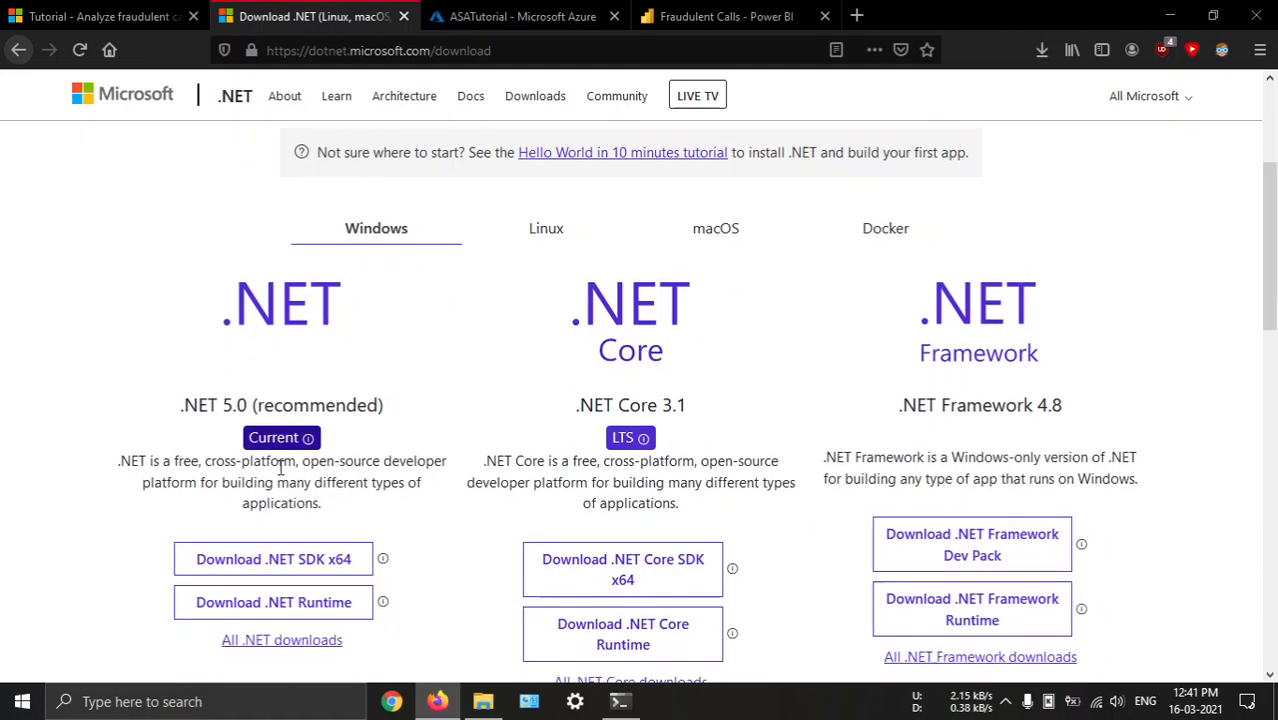
Open the tutorial's PowerBI-Developer-Samples repository in place of the .NET download tab and look through its README
{"action": "left_click", "coordinate": [100, 16]}
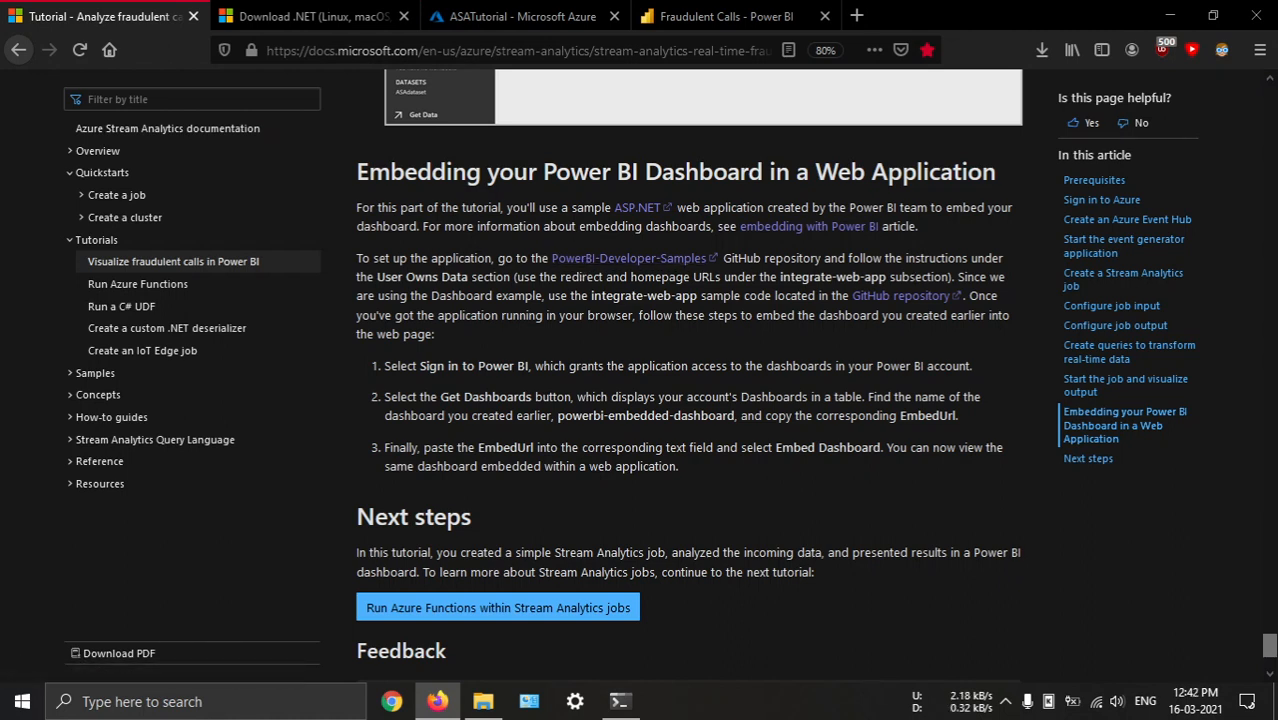
{"action": "middle_click", "coordinate": [592, 261]}
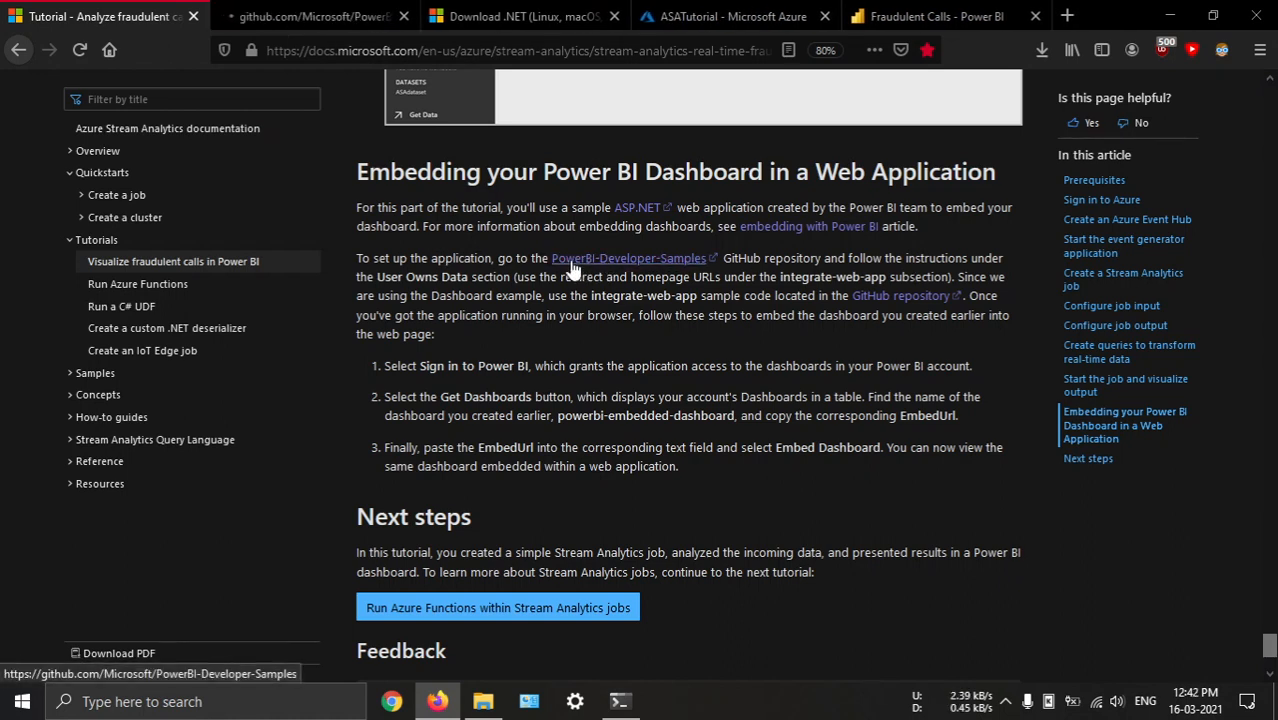
{"action": "left_click", "coordinate": [614, 16]}
{"action": "left_click", "coordinate": [310, 16]}
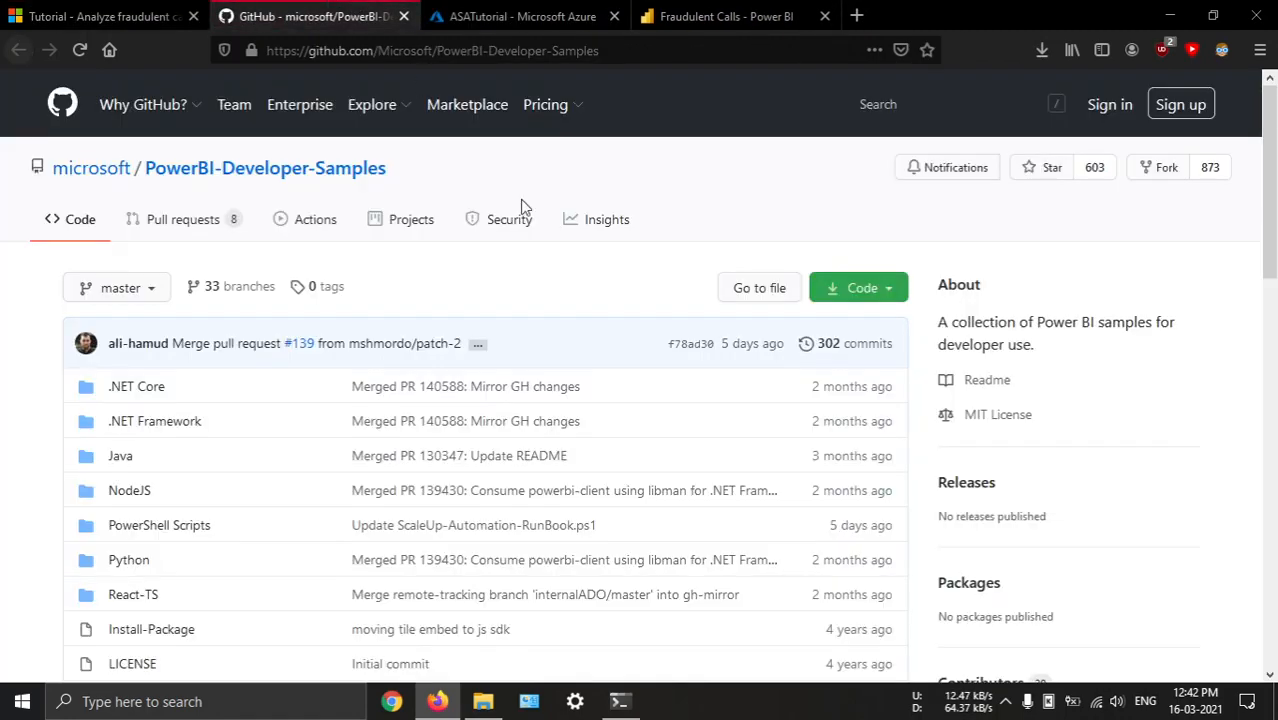
{"action": "scroll", "coordinate": [540, 260], "scroll_direction": "down", "scroll_amount": 2}
{"action": "scroll", "coordinate": [549, 302], "scroll_direction": "down", "scroll_amount": 10}
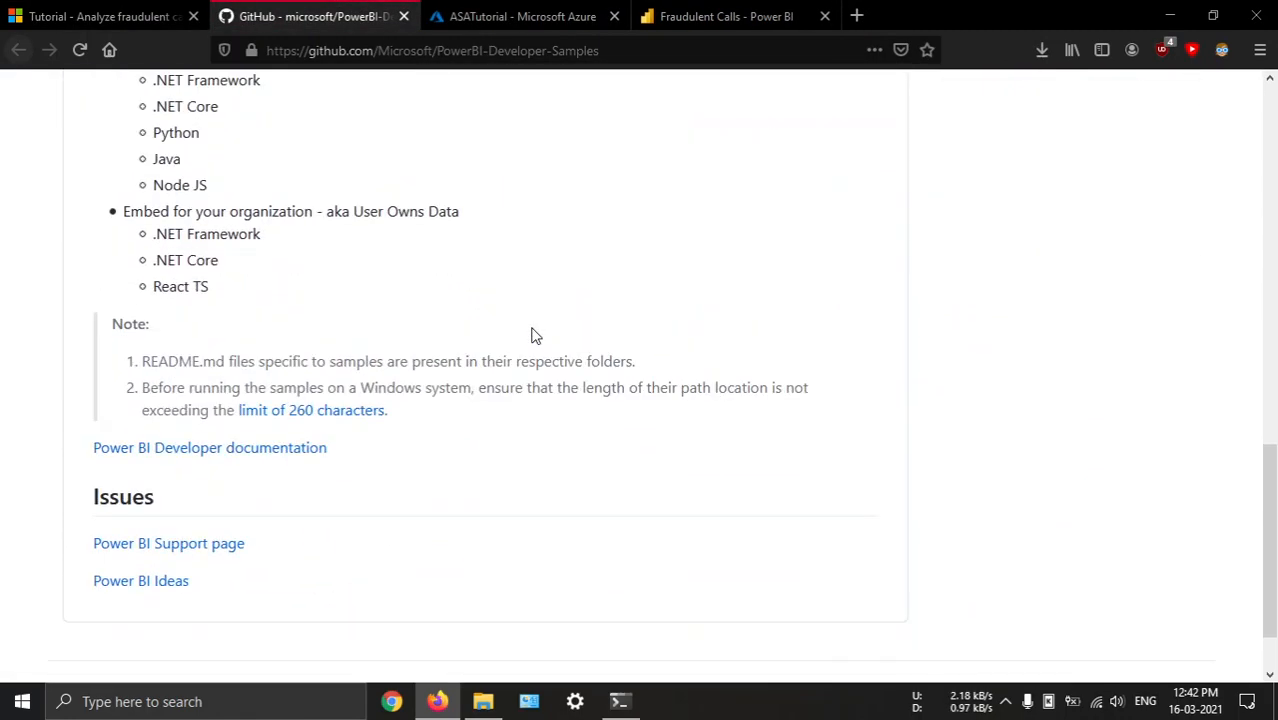
Open the tutorial's integrate-web-app GitHub repository link in place of the samples tab and go up to the .NET Framework folder
{"action": "left_click", "coordinate": [110, 12]}
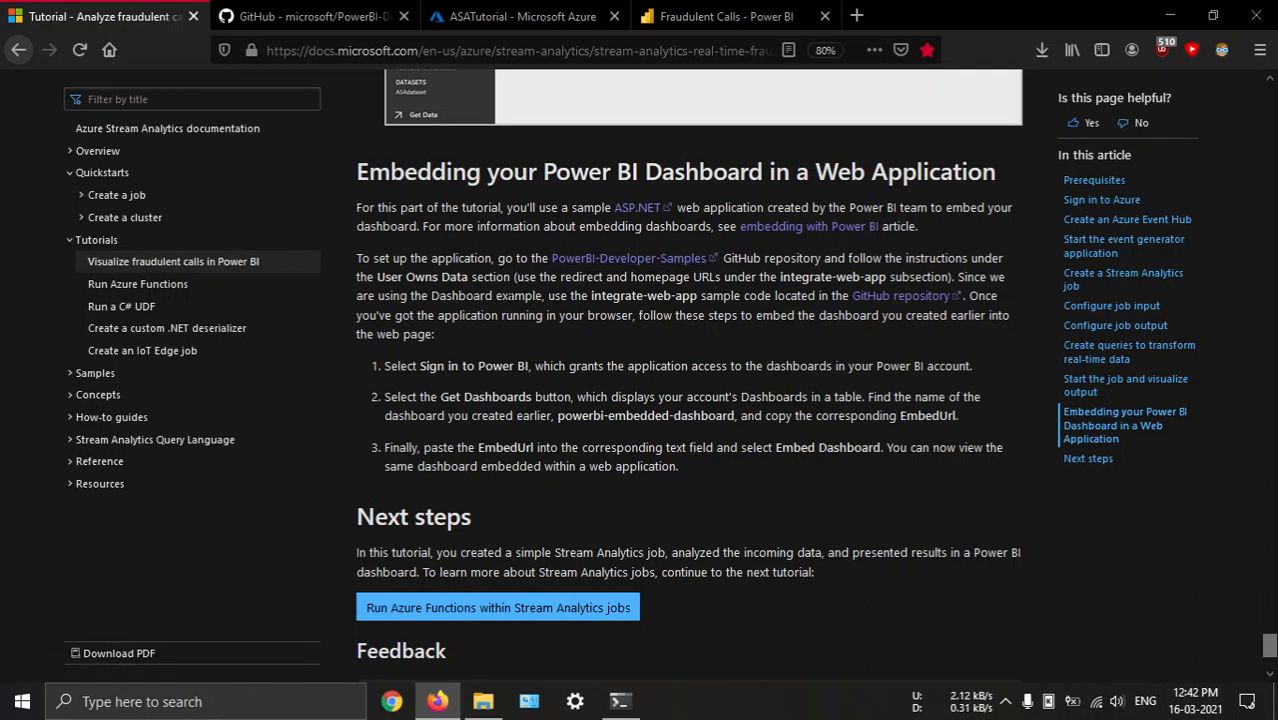
{"action": "middle_click", "coordinate": [875, 299]}
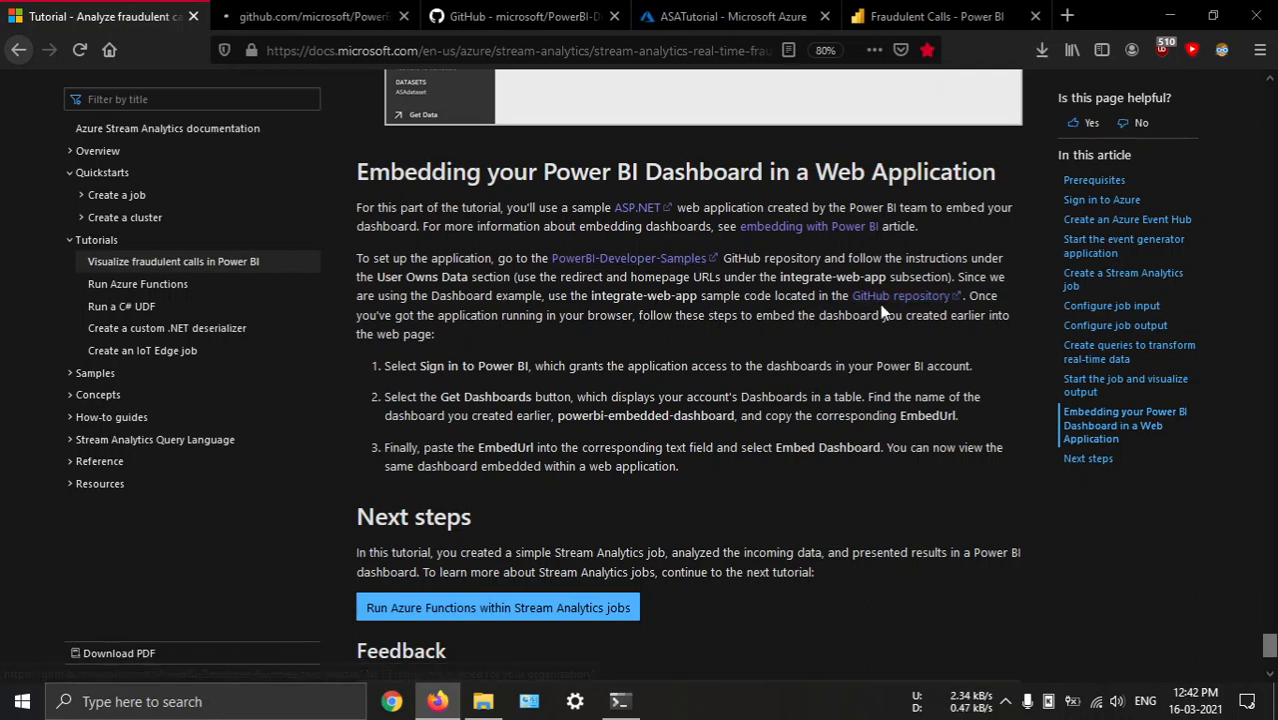
{"action": "middle_click", "coordinate": [522, 31]}
{"action": "left_click", "coordinate": [320, 18]}
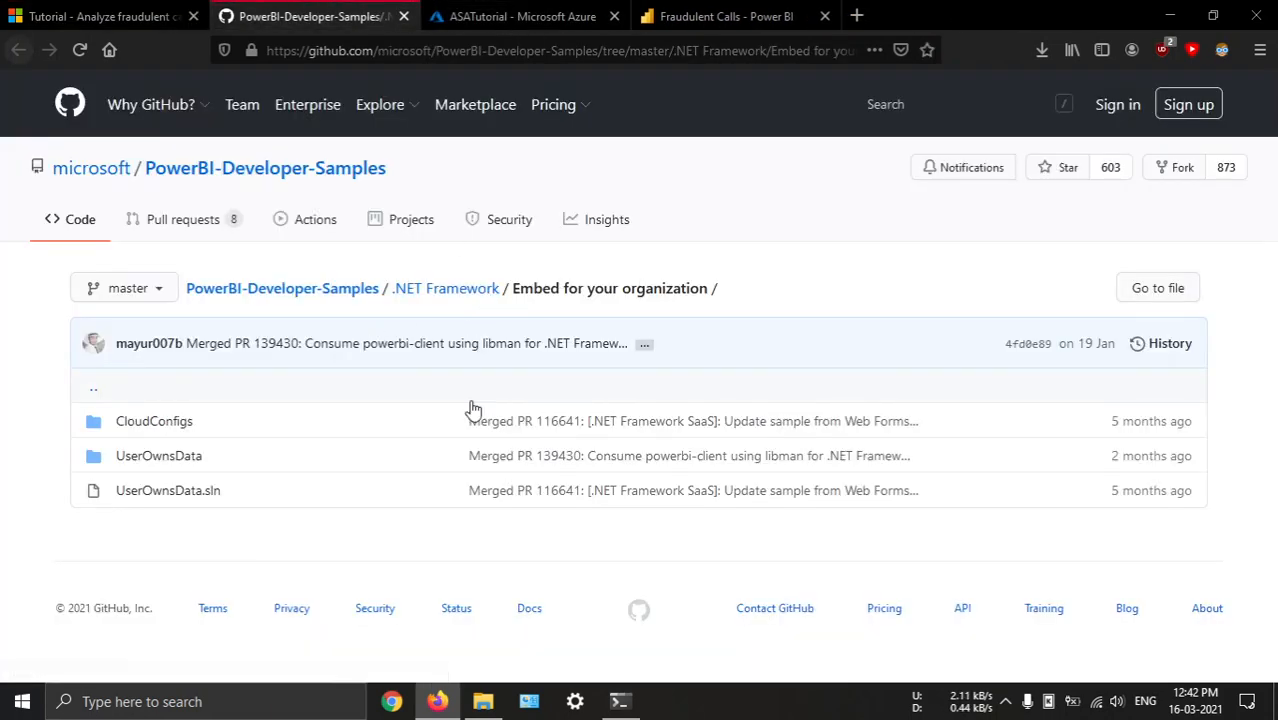
{"action": "left_click", "coordinate": [433, 290]}
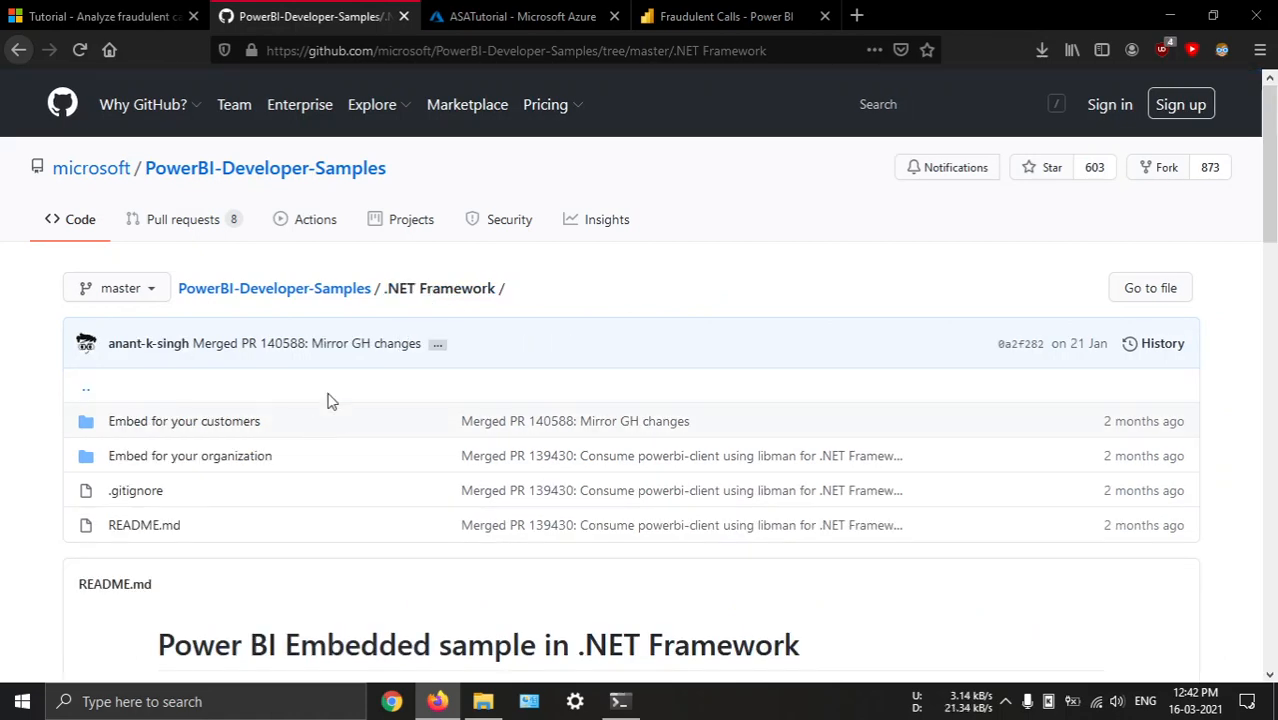
{"action": "scroll", "coordinate": [237, 465], "scroll_direction": "down", "scroll_amount": 2}
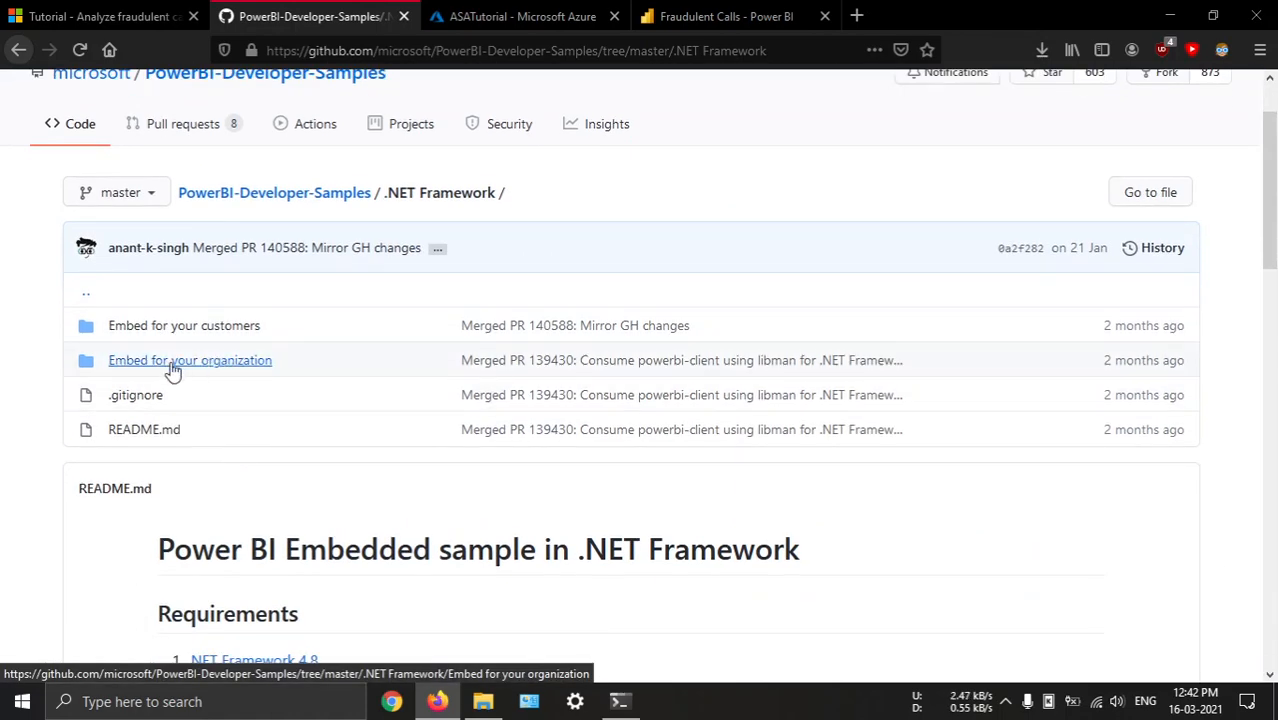
Check the tutorial's embedding steps, then read the requirements and run instructions in the .NET Framework folder's README
{"action": "left_click", "coordinate": [64, 10]}
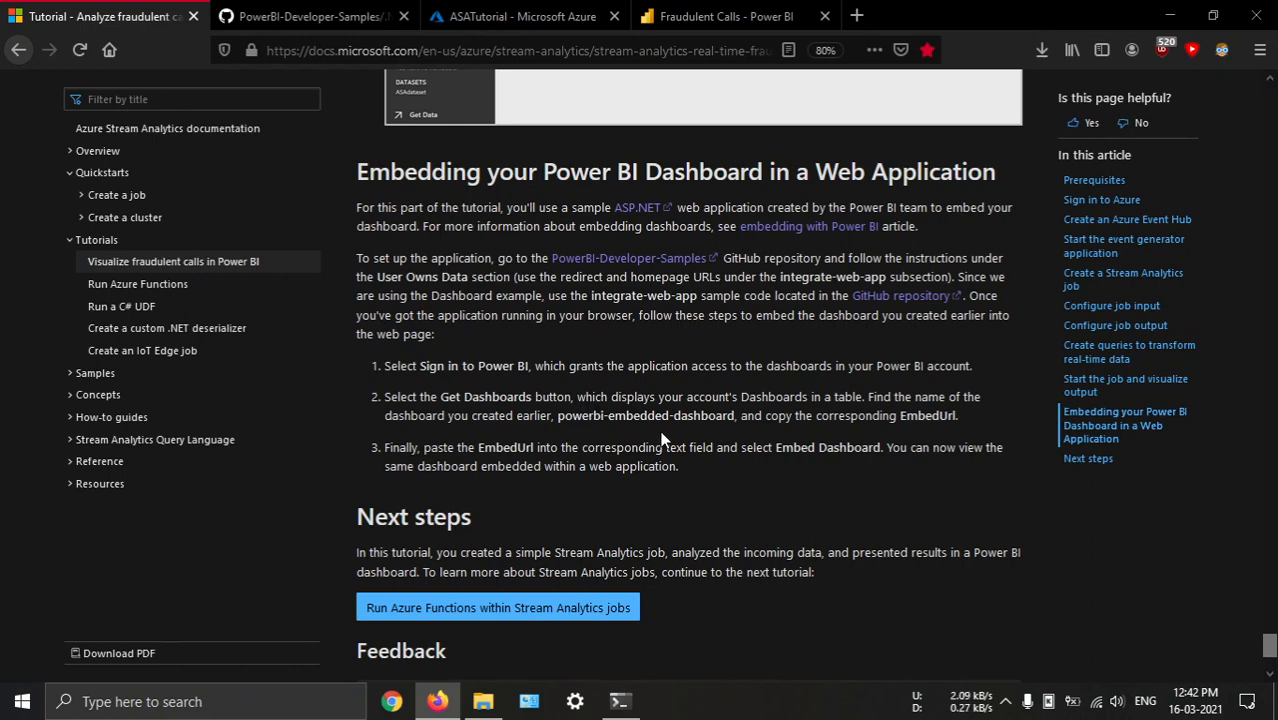
{"action": "left_click", "coordinate": [305, 16]}
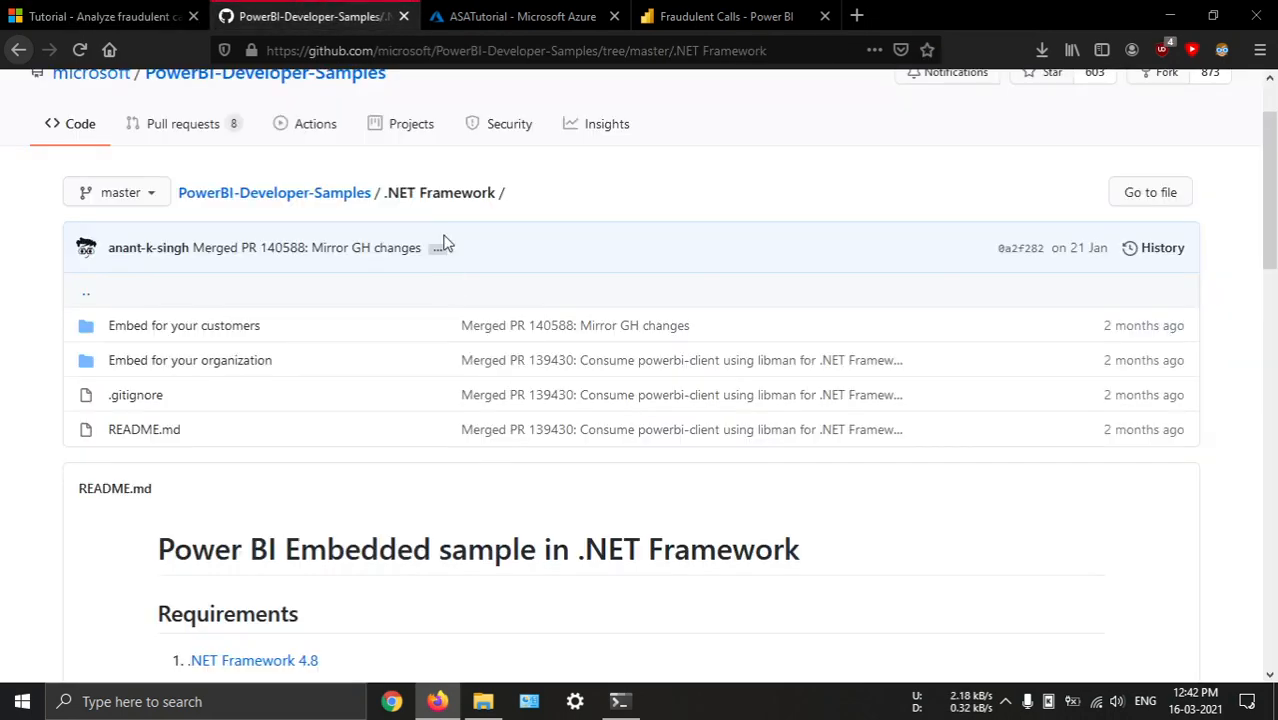
{"action": "scroll", "coordinate": [466, 357], "scroll_direction": "down", "scroll_amount": 4}
{"action": "scroll", "coordinate": [466, 357], "scroll_direction": "down", "scroll_amount": 6}
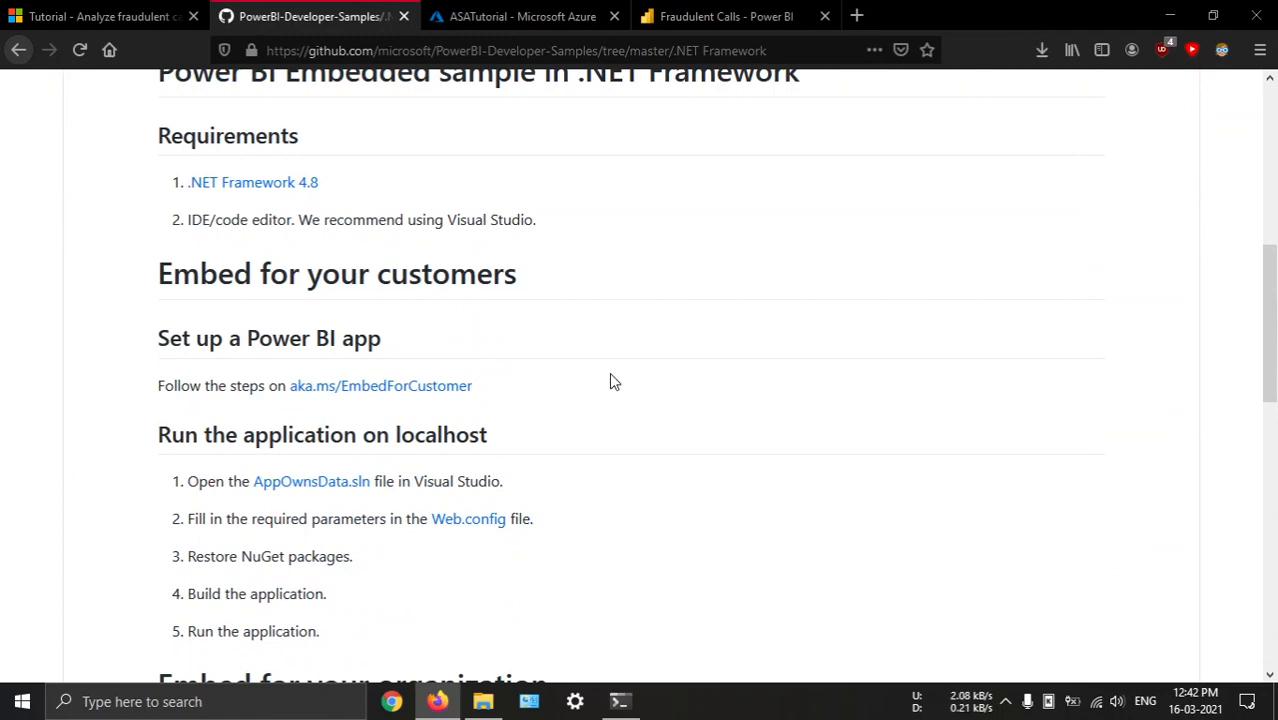
{"action": "scroll", "coordinate": [524, 289], "scroll_direction": "down", "scroll_amount": 2}
{"action": "scroll", "coordinate": [385, 288], "scroll_direction": "up", "scroll_amount": 8}
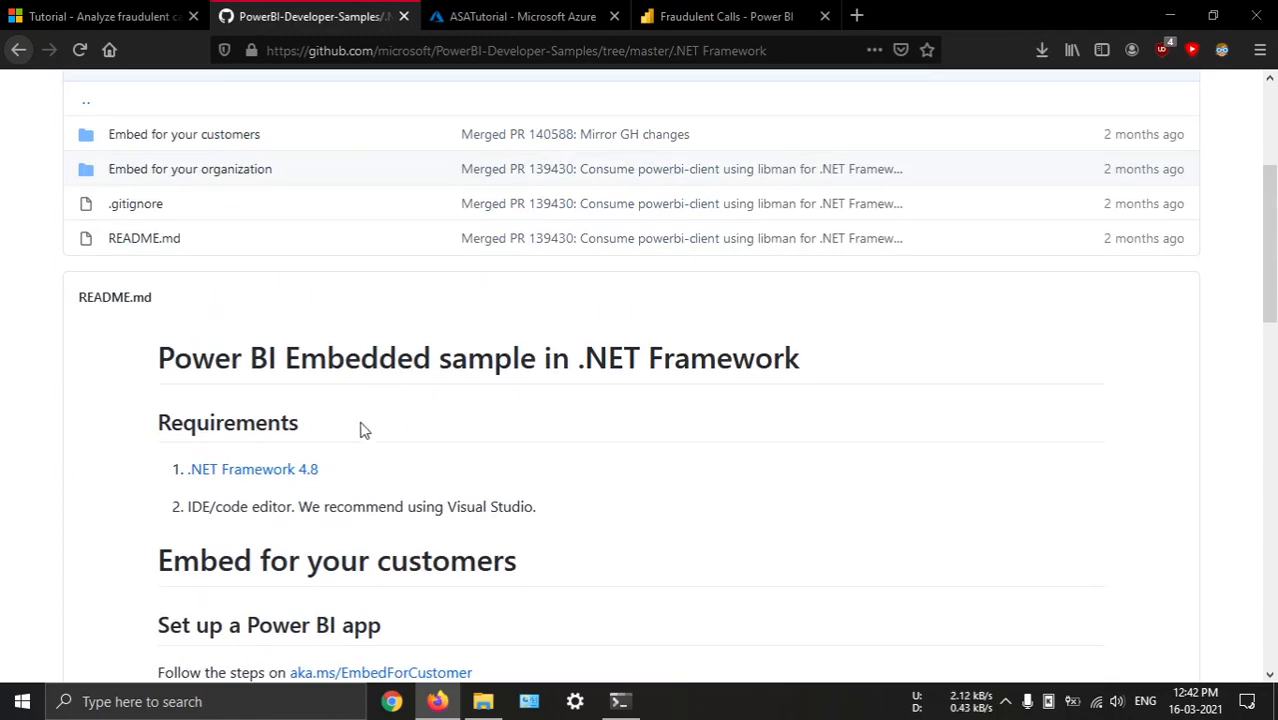
Open the .NET Framework 4.8 requirement link, examine the Runtime and Developer Pack downloads, and close that page
{"action": "middle_click", "coordinate": [262, 481]}
{"action": "left_click", "coordinate": [520, 10]}
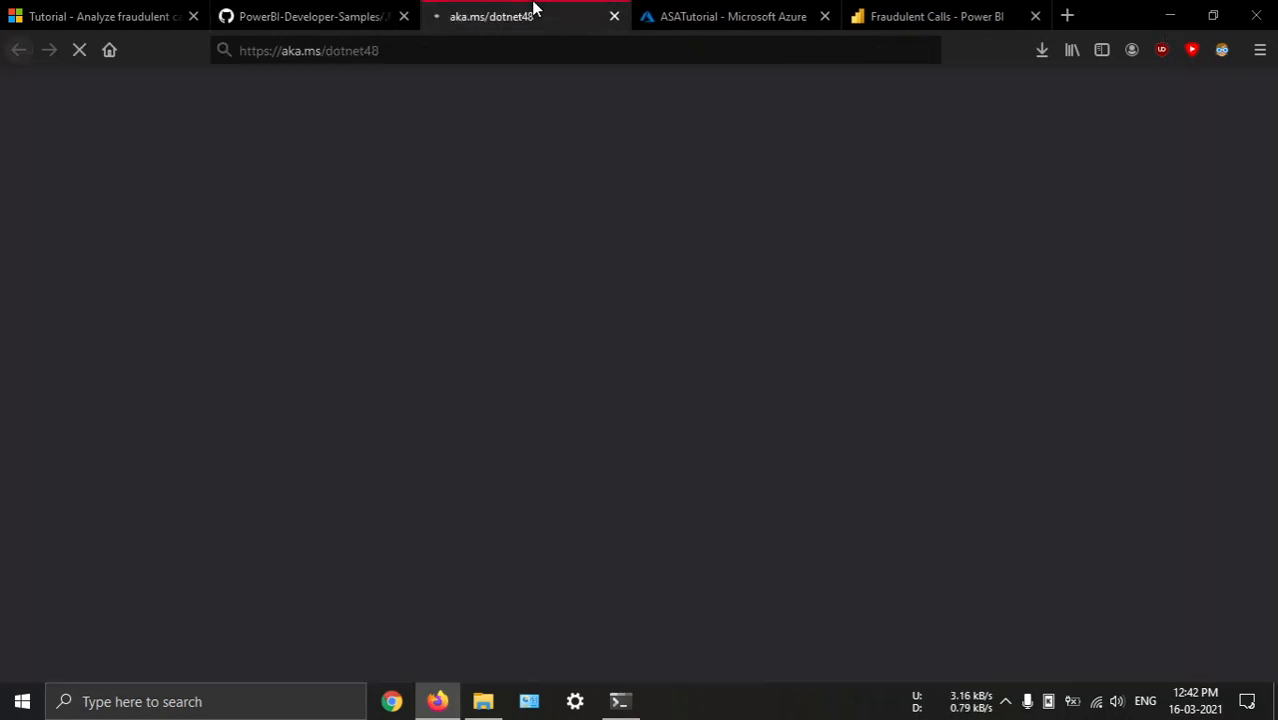
{"action": "scroll", "coordinate": [687, 423], "scroll_direction": "down", "scroll_amount": 5}
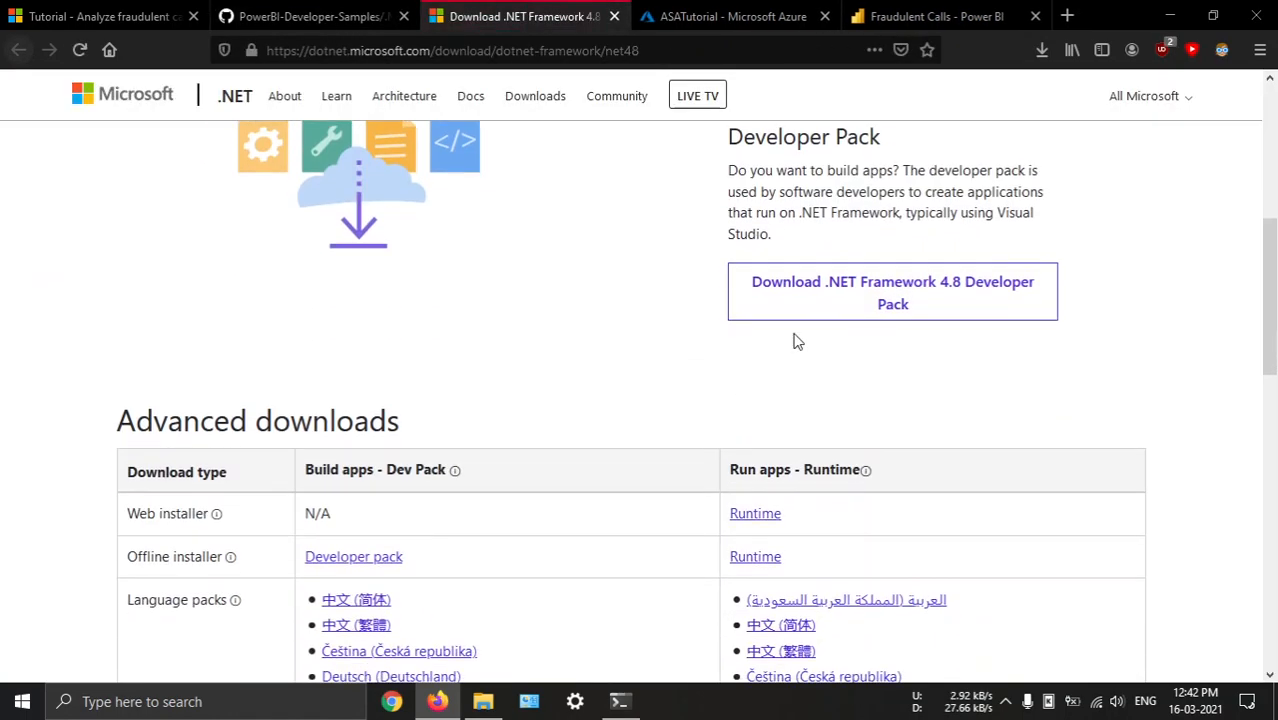
{"action": "scroll", "coordinate": [796, 345], "scroll_direction": "up", "scroll_amount": 3}
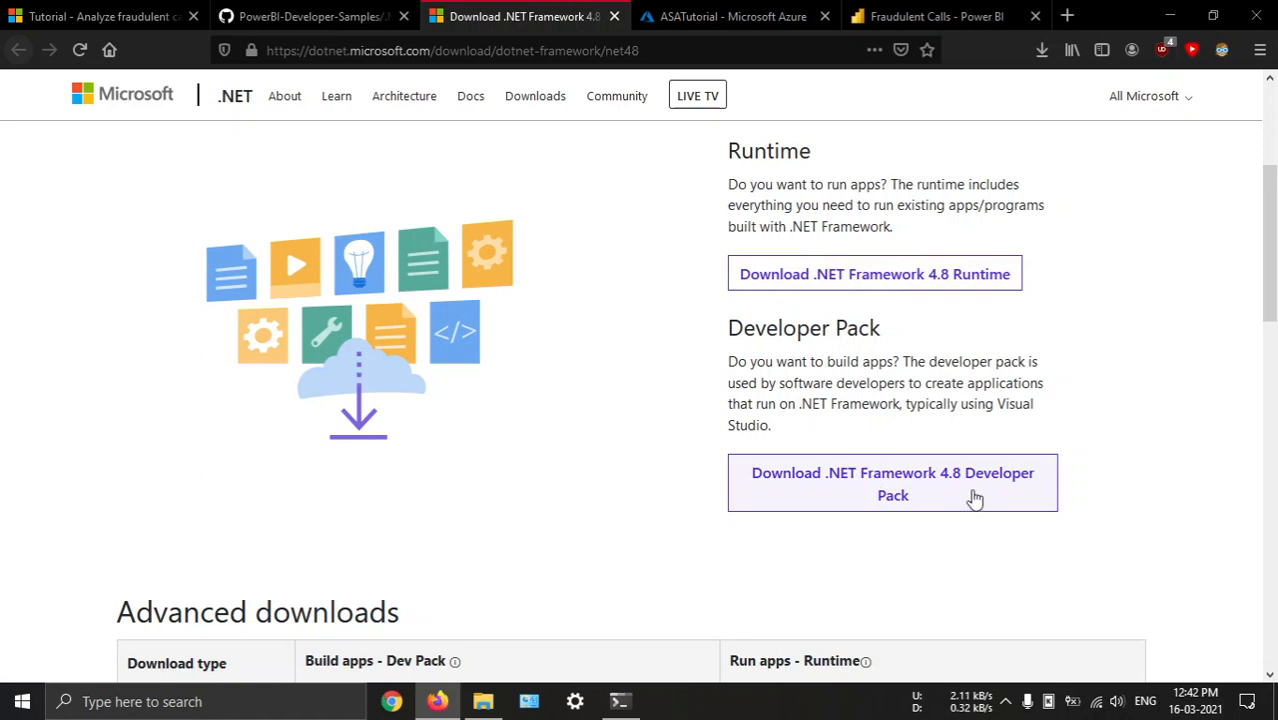
{"action": "middle_click", "coordinate": [527, 8]}
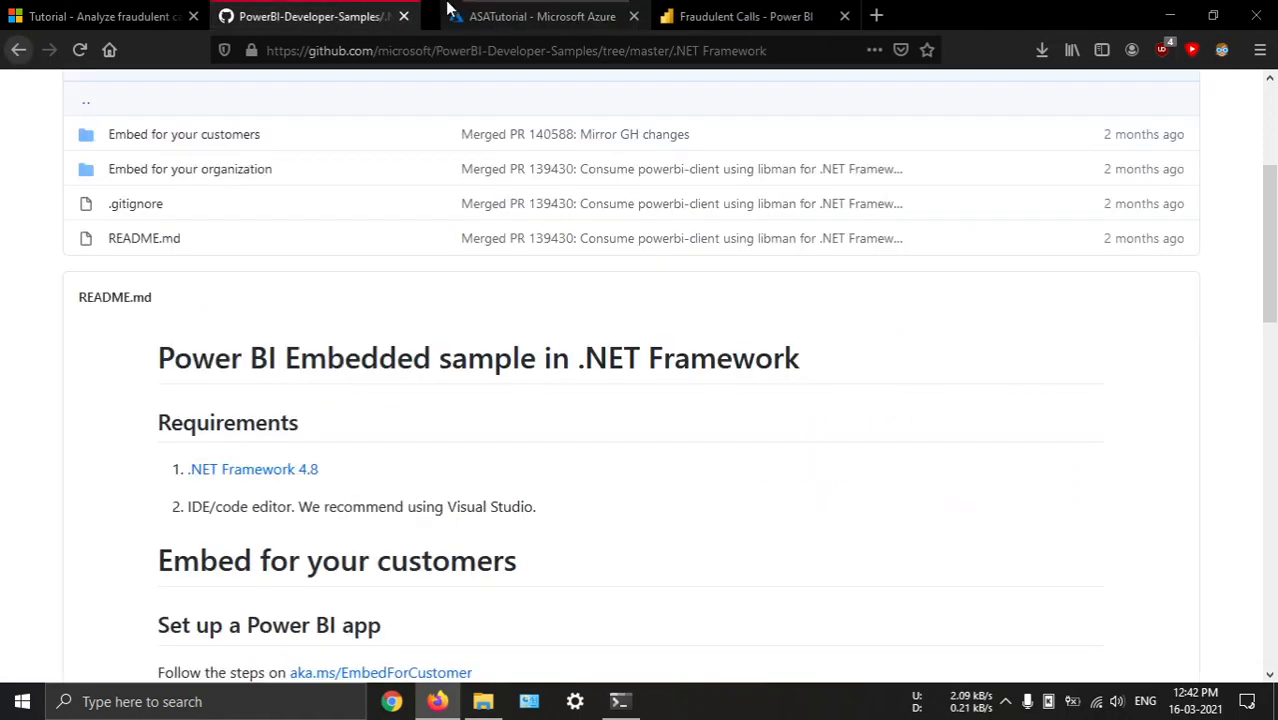
Review the README's Visual Studio requirement and check for Visual Studio 2019 among the installed applications
{"action": "scroll", "coordinate": [459, 371], "scroll_direction": "down", "scroll_amount": 2}
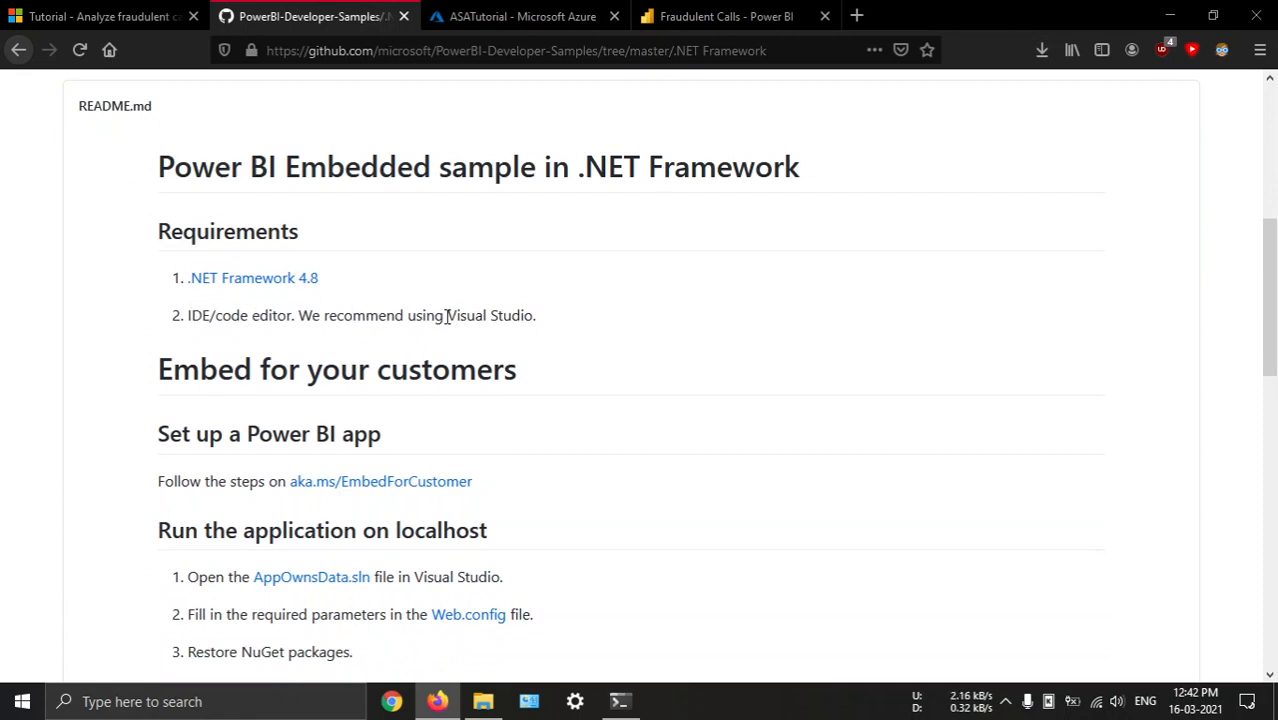
{"action": "left_click_drag", "start_coordinate": [447, 315], "coordinate": [531, 315]}
{"action": "left_click", "coordinate": [531, 315]}
{"action": "left_click", "coordinate": [22, 701]}
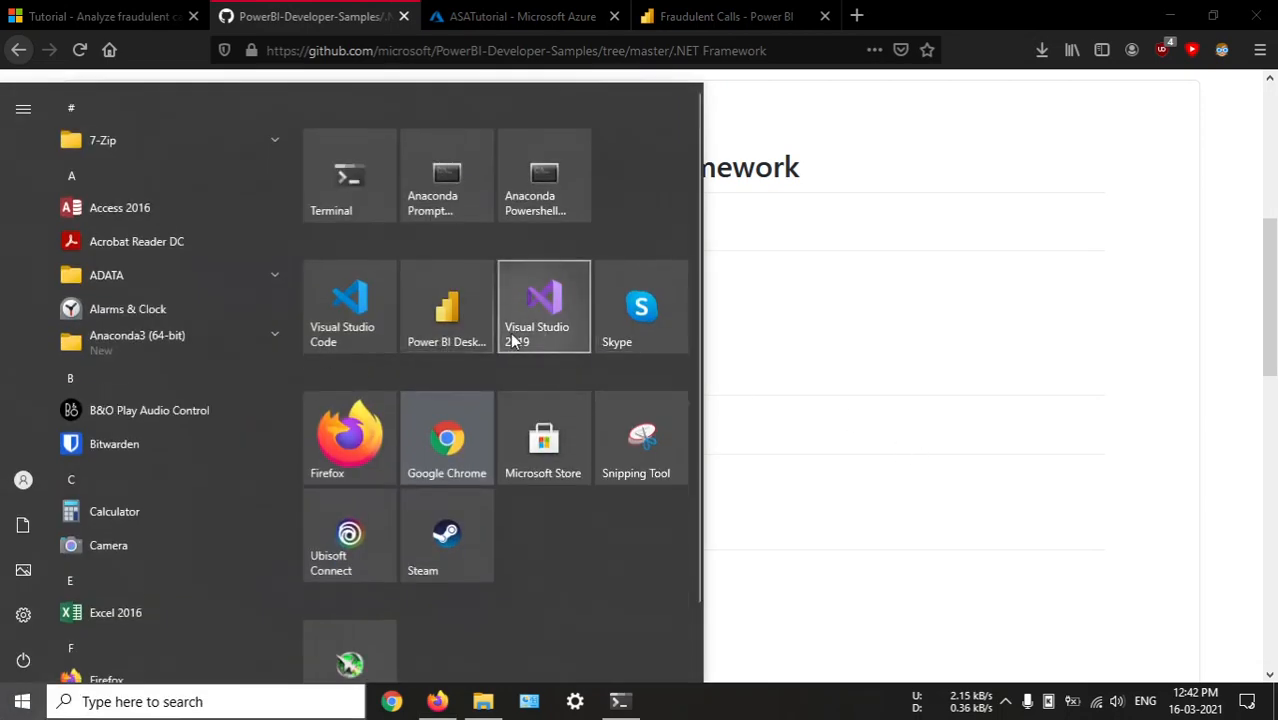
{"action": "key", "text": "super"}
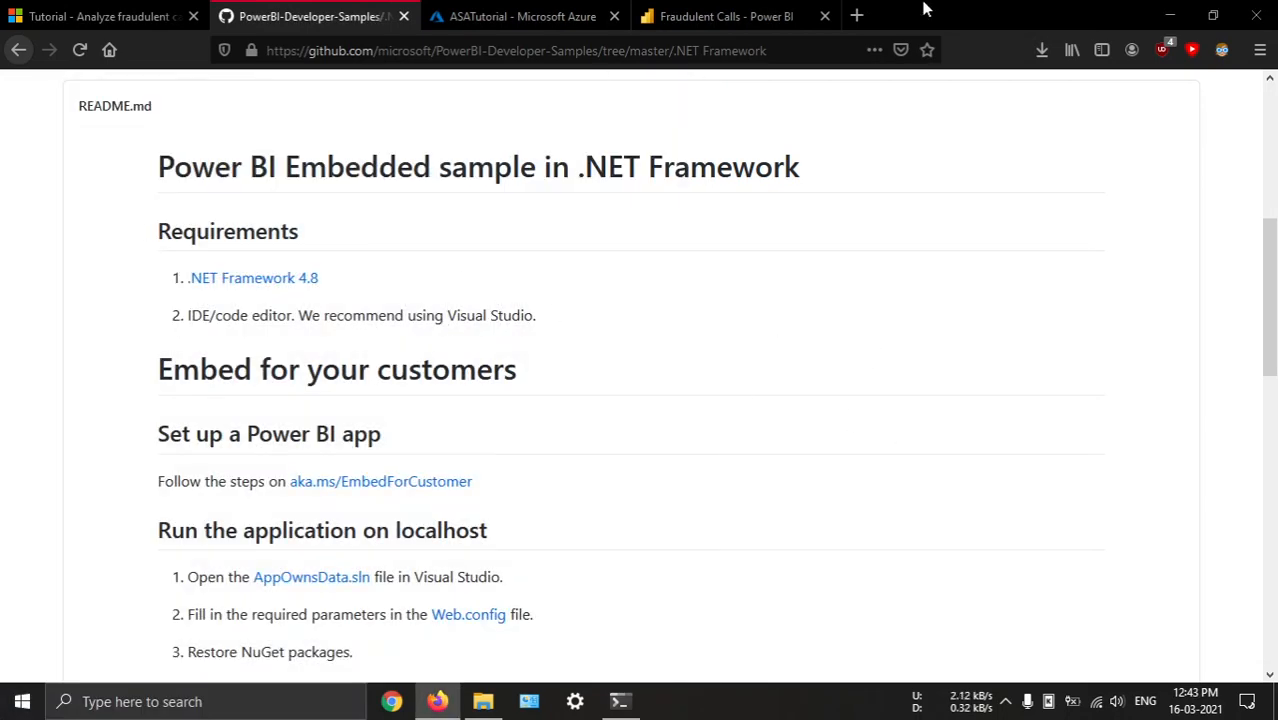
Search the web for "visual studio" in a new browser tab
{"action": "left_click", "coordinate": [853, 14]}
{"action": "type", "text": "visaul "}
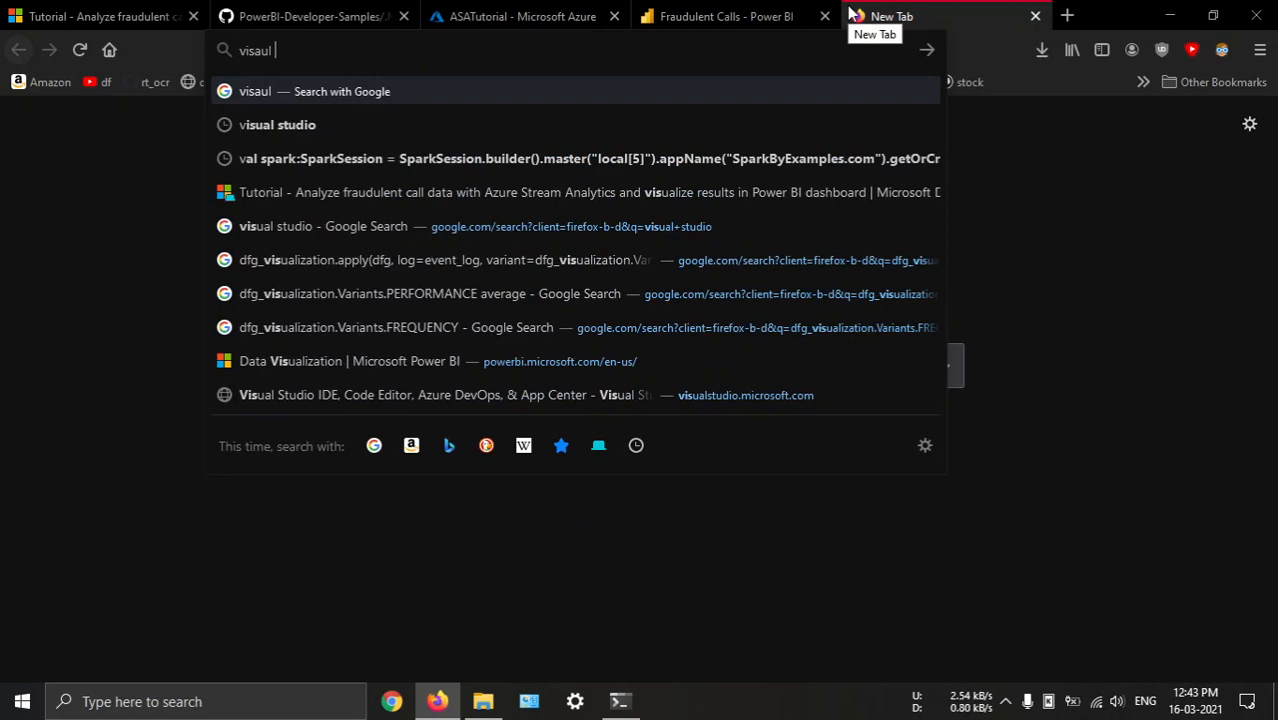
{"action": "type", "text": "st"}
{"action": "key", "text": "BackSpace"}
{"action": "key", "text": "BackSpace"}
{"action": "key", "text": "BackSpace"}
{"action": "key", "text": "BackSpace"}
{"action": "key", "text": "BackSpace"}
{"action": "key", "text": "BackSpace"}
{"action": "key", "text": "BackSpace"}
{"action": "key", "text": "BackSpace"}
{"action": "key", "text": "BackSpace"}
{"action": "type", "text": "v"}
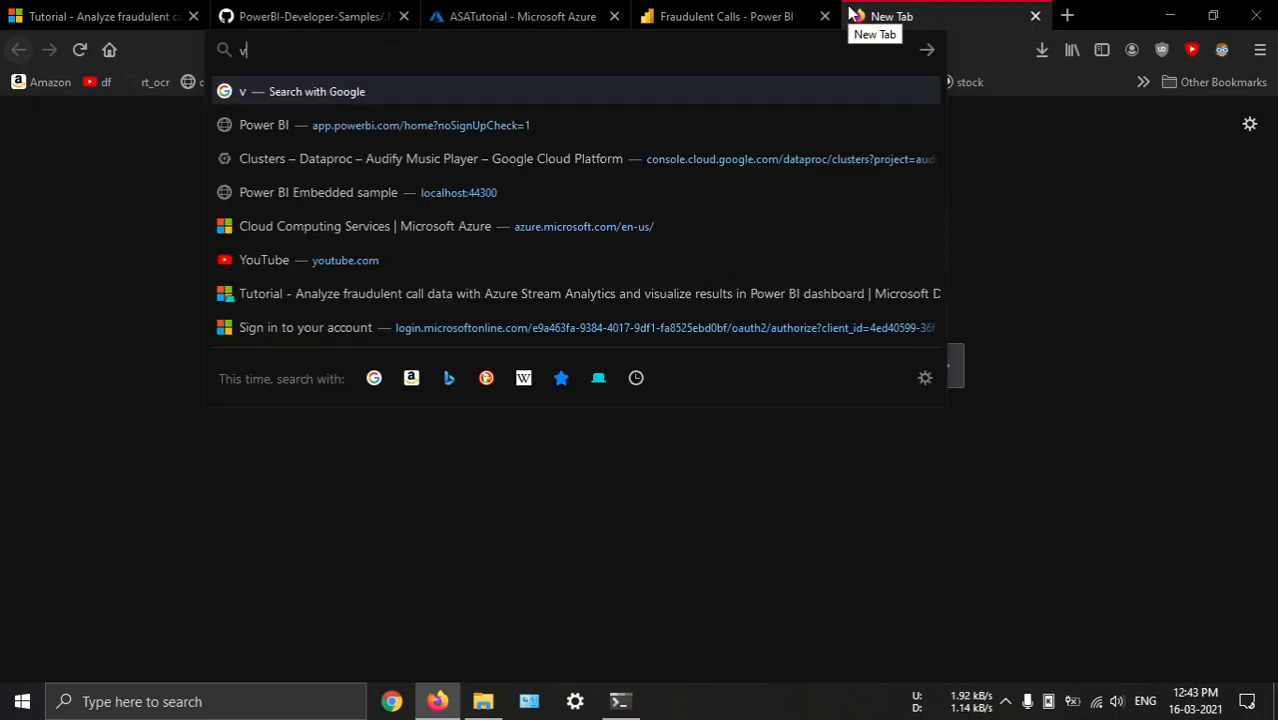
{"action": "type", "text": "isual studi"}
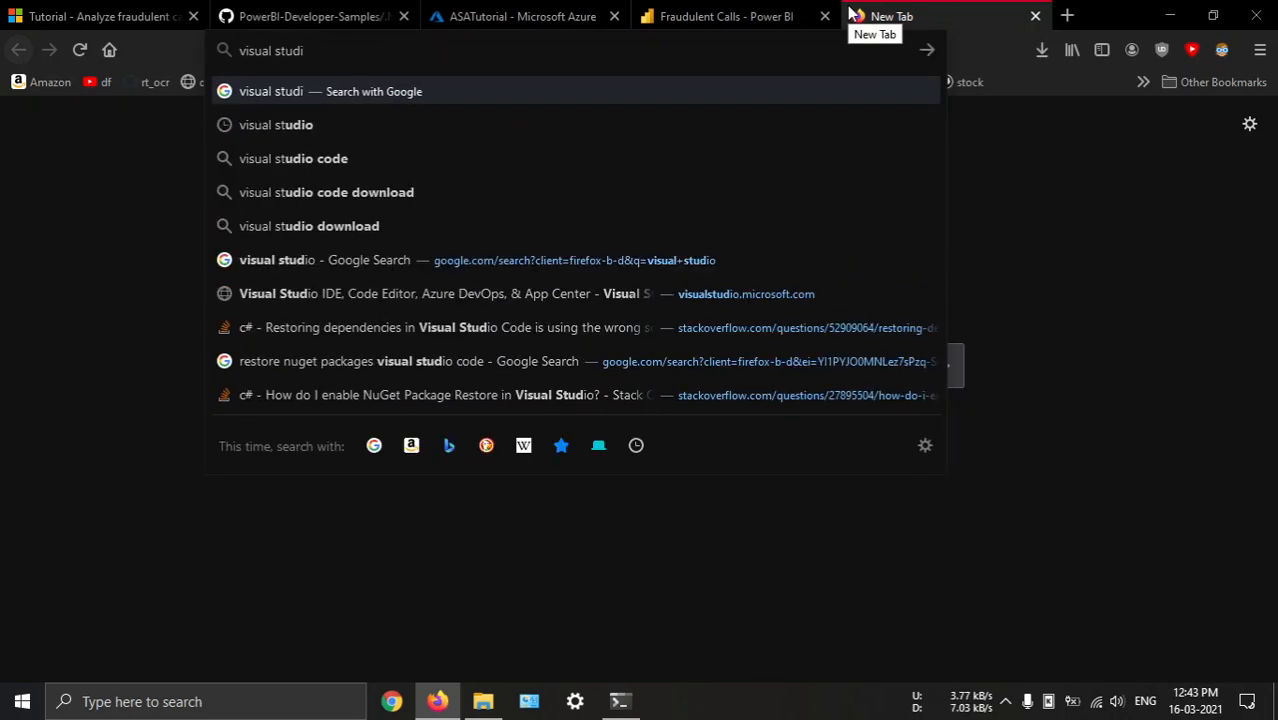
{"action": "type", "text": "o"}
{"action": "key", "text": "Return"}
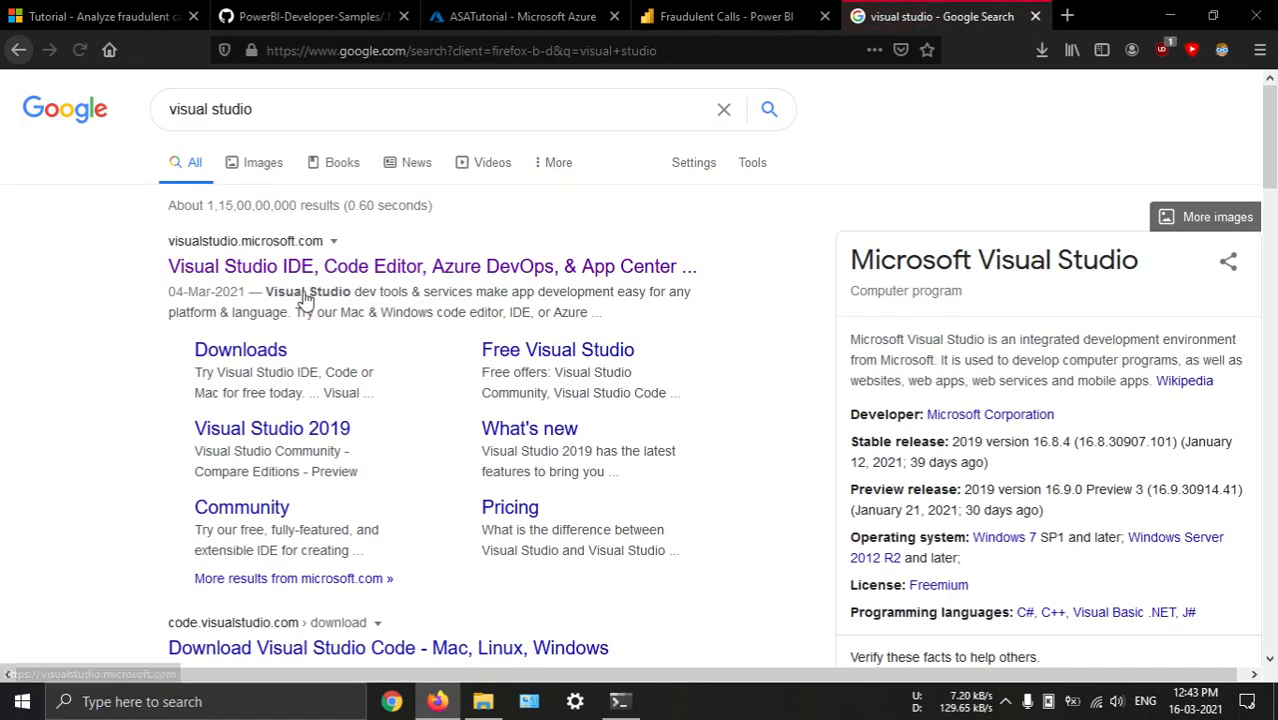
Open the official Visual Studio website from the results, examine its Visual Studio download option, and close the page
{"action": "left_click", "coordinate": [298, 270]}
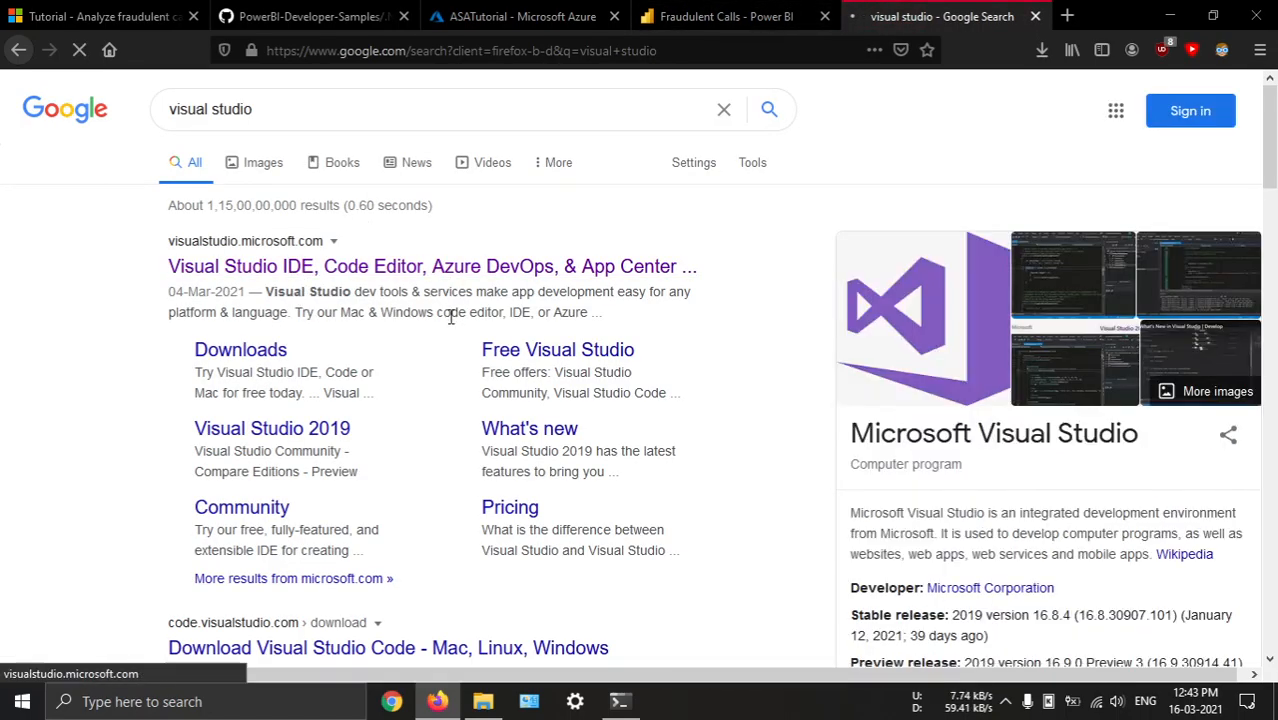
{"action": "scroll", "coordinate": [722, 412], "scroll_direction": "down", "scroll_amount": 2}
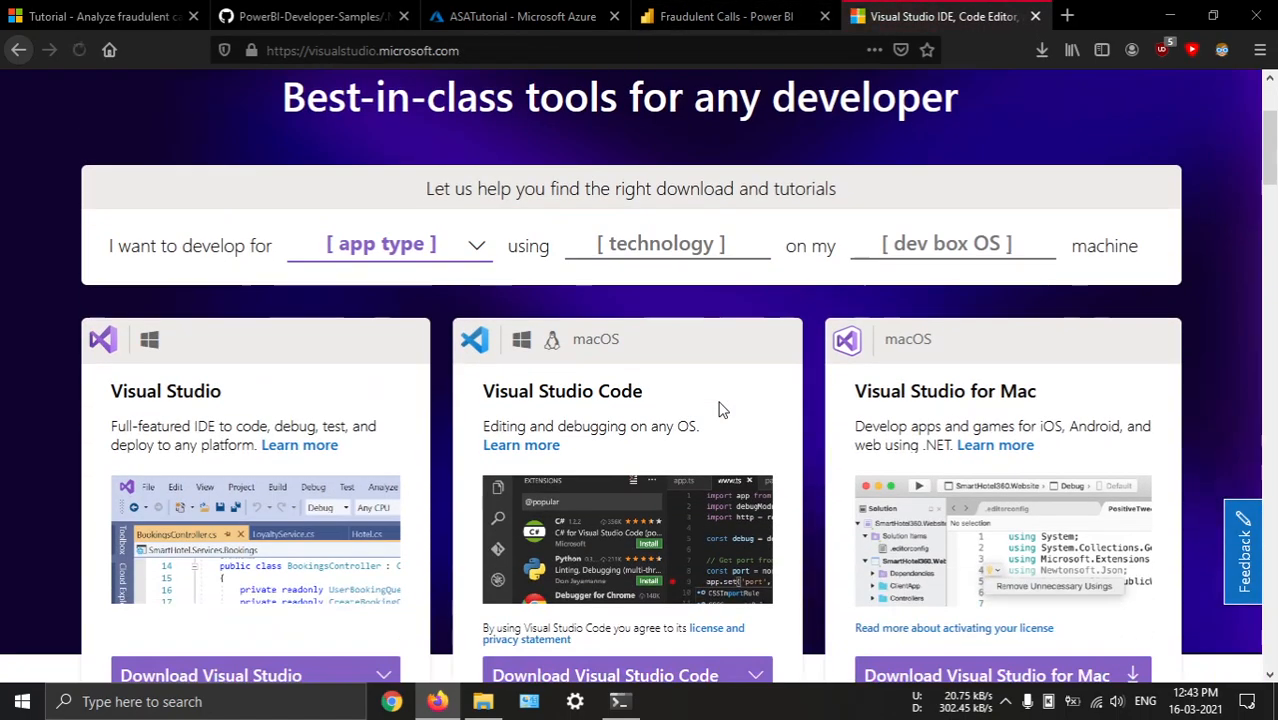
{"action": "scroll", "coordinate": [722, 412], "scroll_direction": "down", "scroll_amount": 2}
{"action": "left_click", "coordinate": [196, 486]}
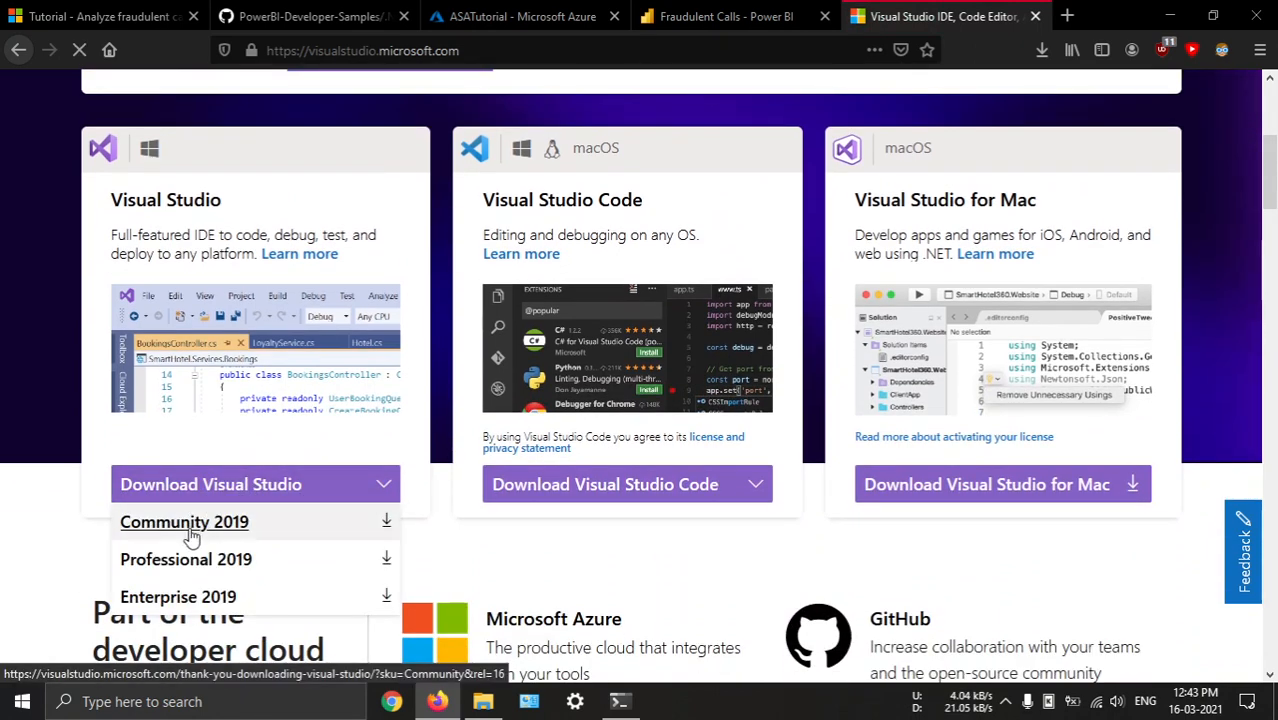
{"action": "middle_click", "coordinate": [938, 12]}
Run vs_Community.exe from the Firefox folder in Downloads and continue into the Visual Studio Installer
{"action": "key", "text": "super+e"}
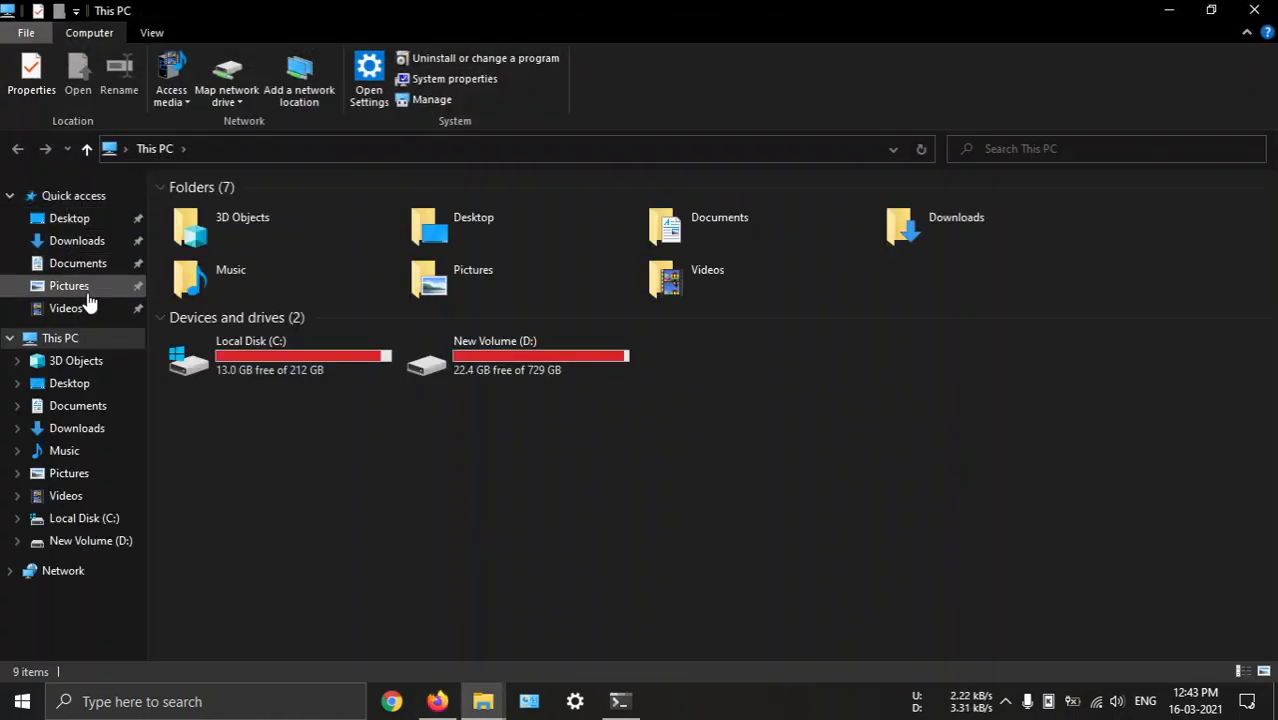
{"action": "left_click", "coordinate": [95, 242]}
{"action": "double_click", "coordinate": [274, 242]}
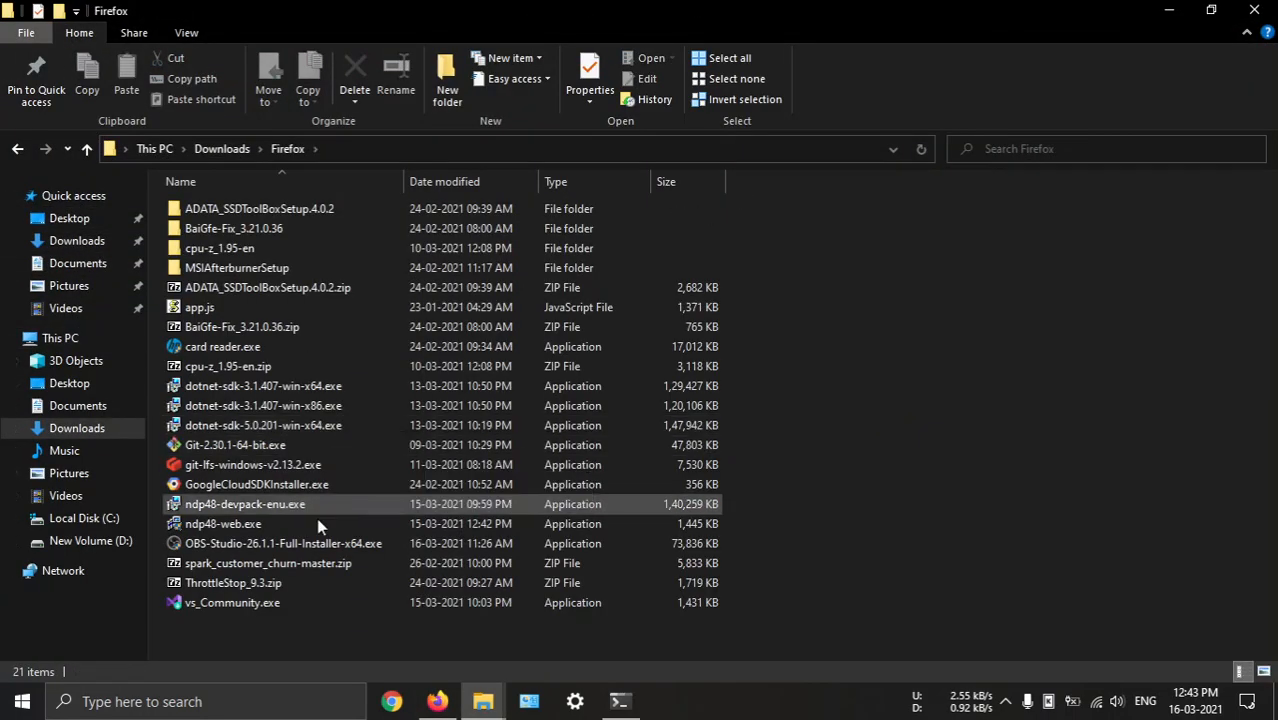
{"action": "double_click", "coordinate": [245, 603]}
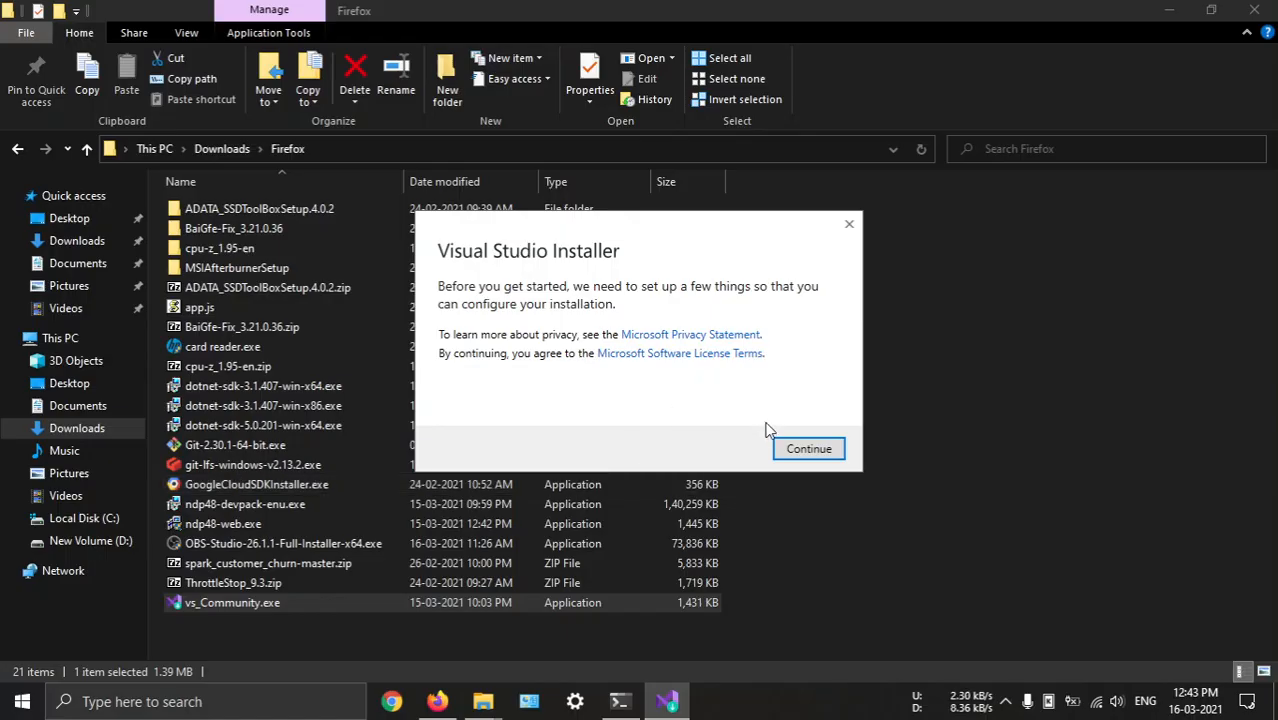
{"action": "left_click", "coordinate": [785, 446]}
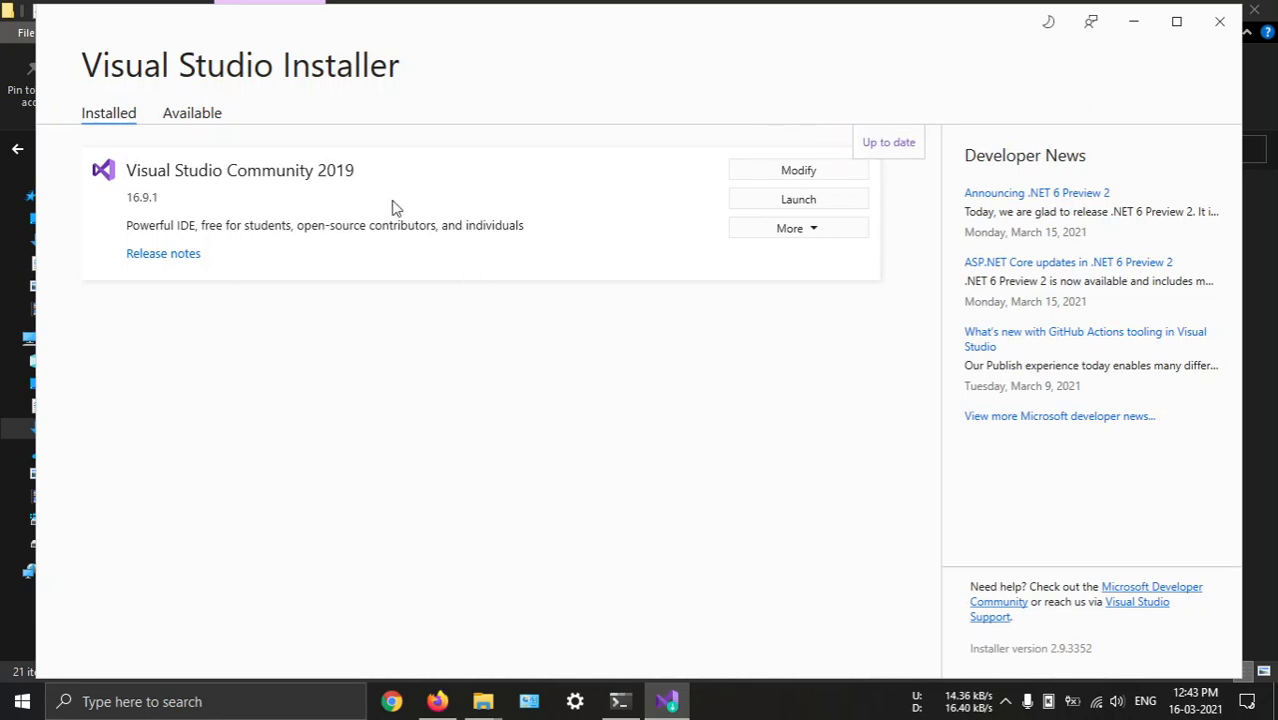
Review the available editions and the selected workloads of Visual Studio Community 2019, then close the installer without modifying anything
{"action": "left_click", "coordinate": [215, 122]}
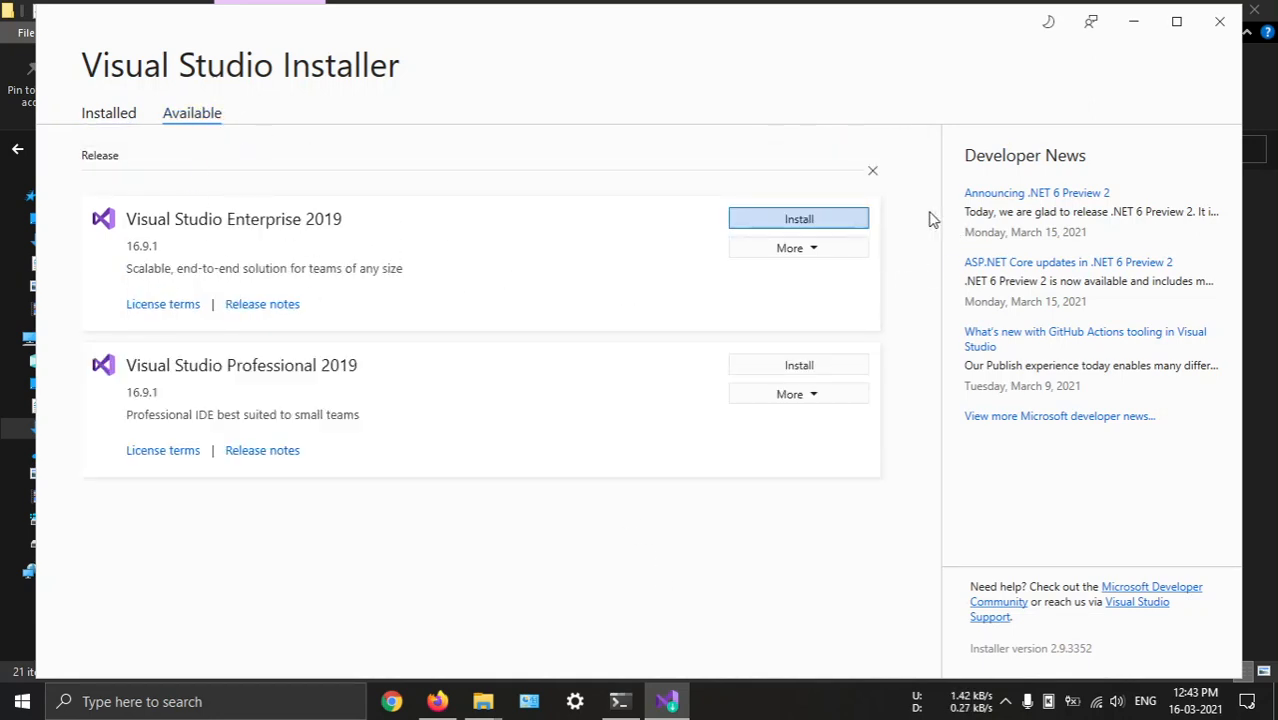
{"action": "left_click", "coordinate": [128, 120]}
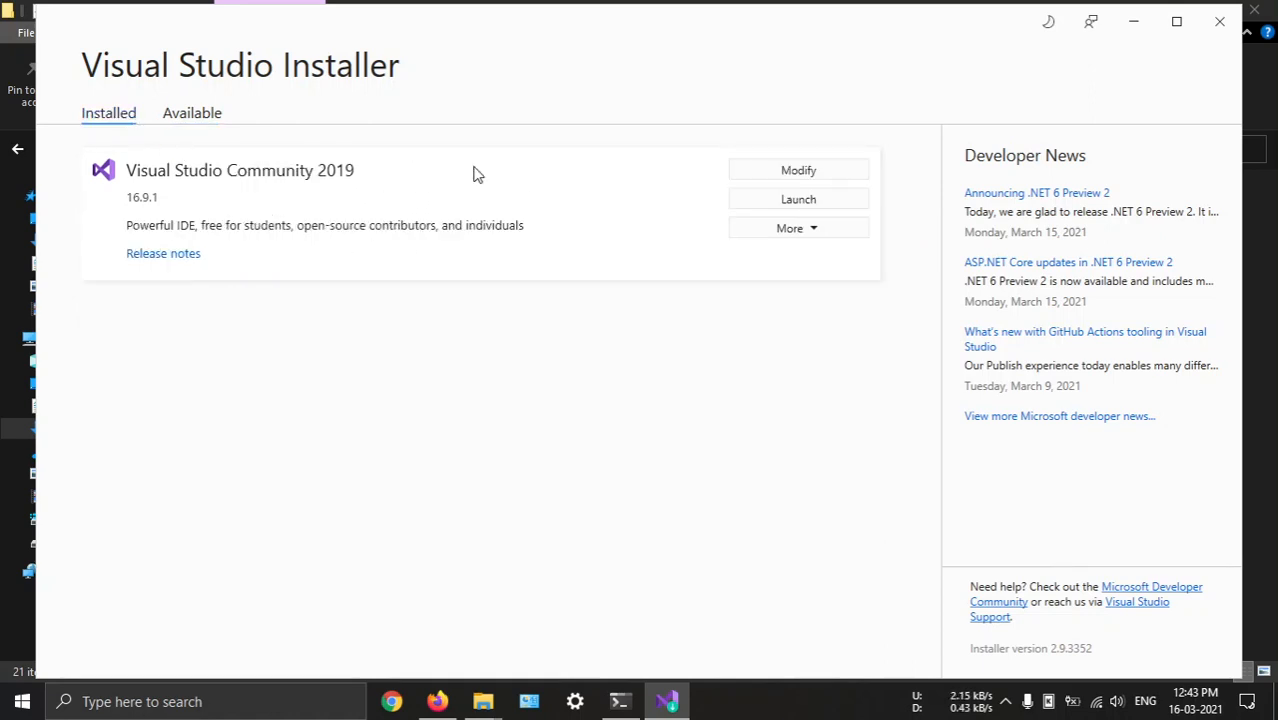
{"action": "left_click", "coordinate": [801, 171]}
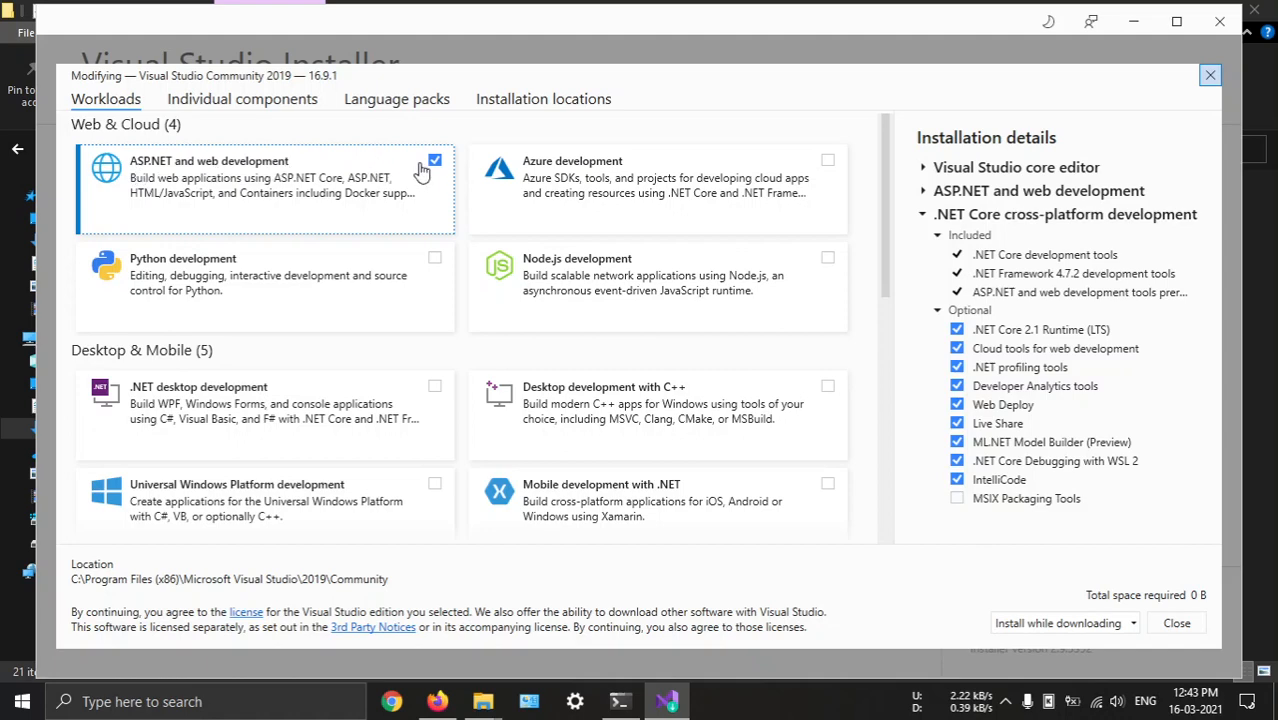
{"action": "scroll", "coordinate": [620, 290], "scroll_direction": "down", "scroll_amount": 10}
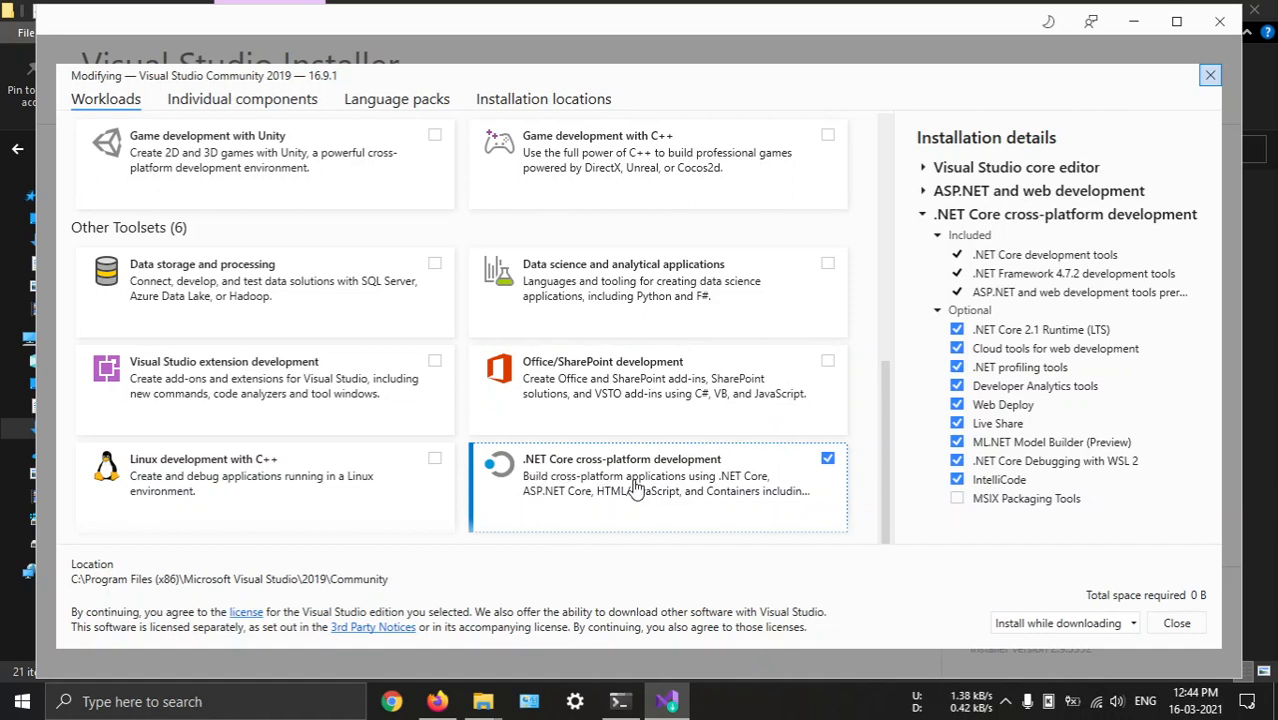
{"action": "left_click", "coordinate": [1177, 624]}
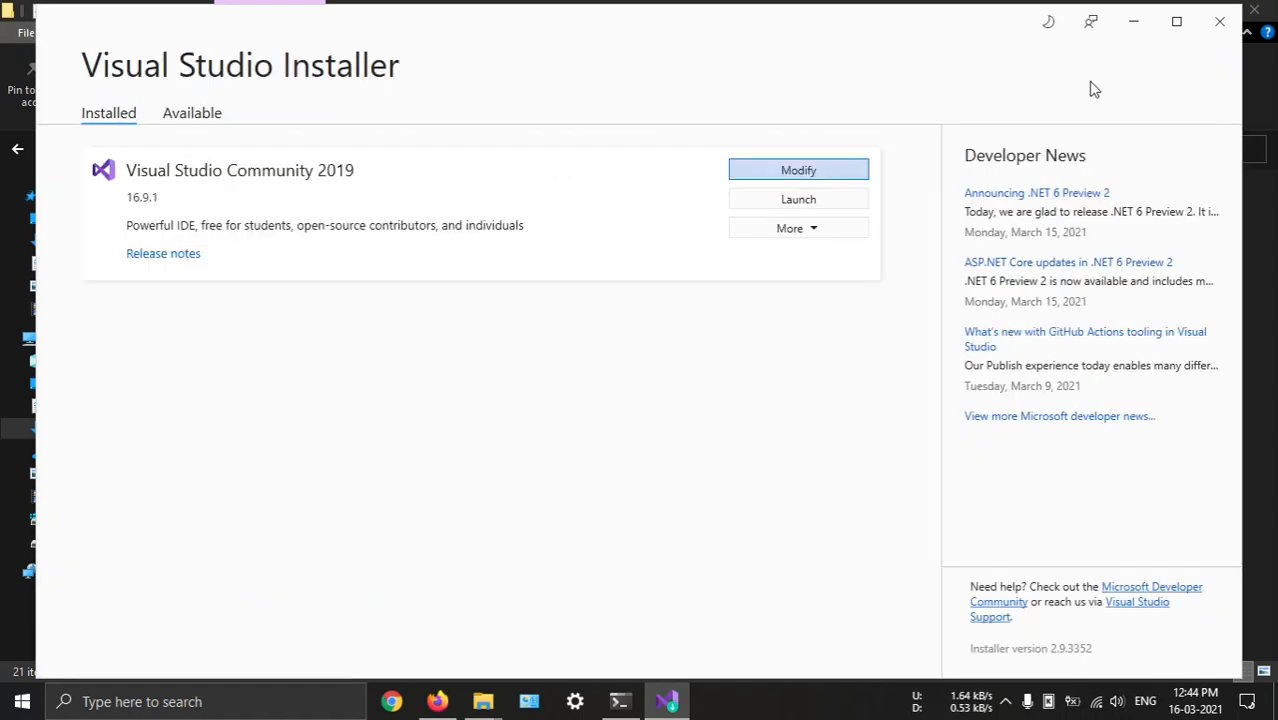
{"action": "left_click", "coordinate": [1220, 21]}
{"action": "left_click", "coordinate": [712, 230]}
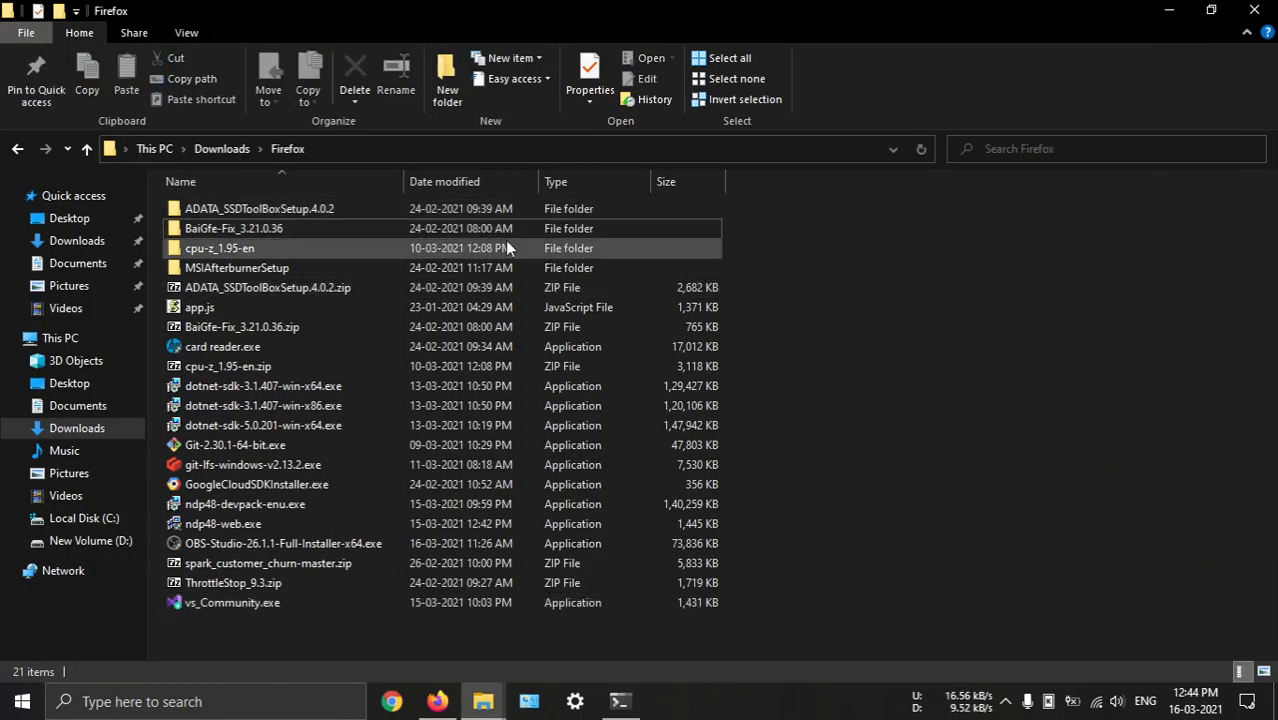
Return to the .NET Framework README in the browser, check its run instructions, and open the Embed for your organization folder
{"action": "key", "text": "alt+Tab"}
{"action": "scroll", "coordinate": [383, 367], "scroll_direction": "down", "scroll_amount": 3}
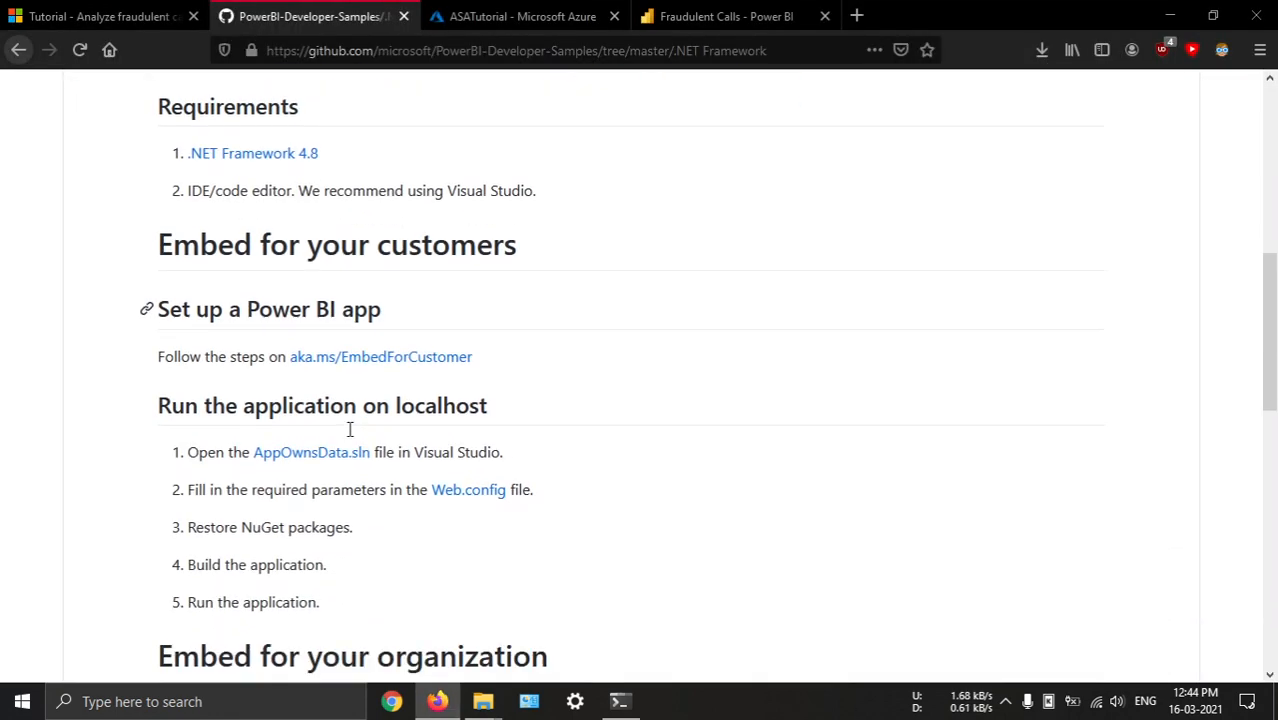
{"action": "scroll", "coordinate": [348, 436], "scroll_direction": "up", "scroll_amount": 7}
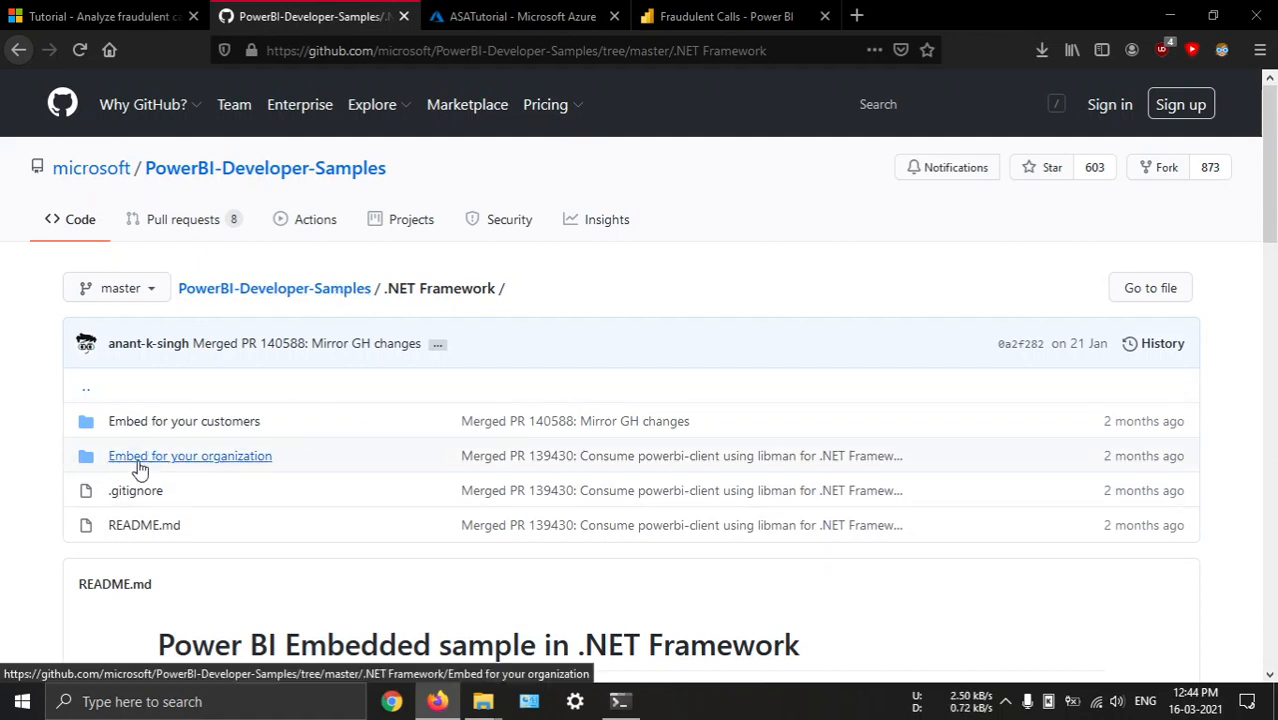
{"action": "left_click", "coordinate": [170, 463]}
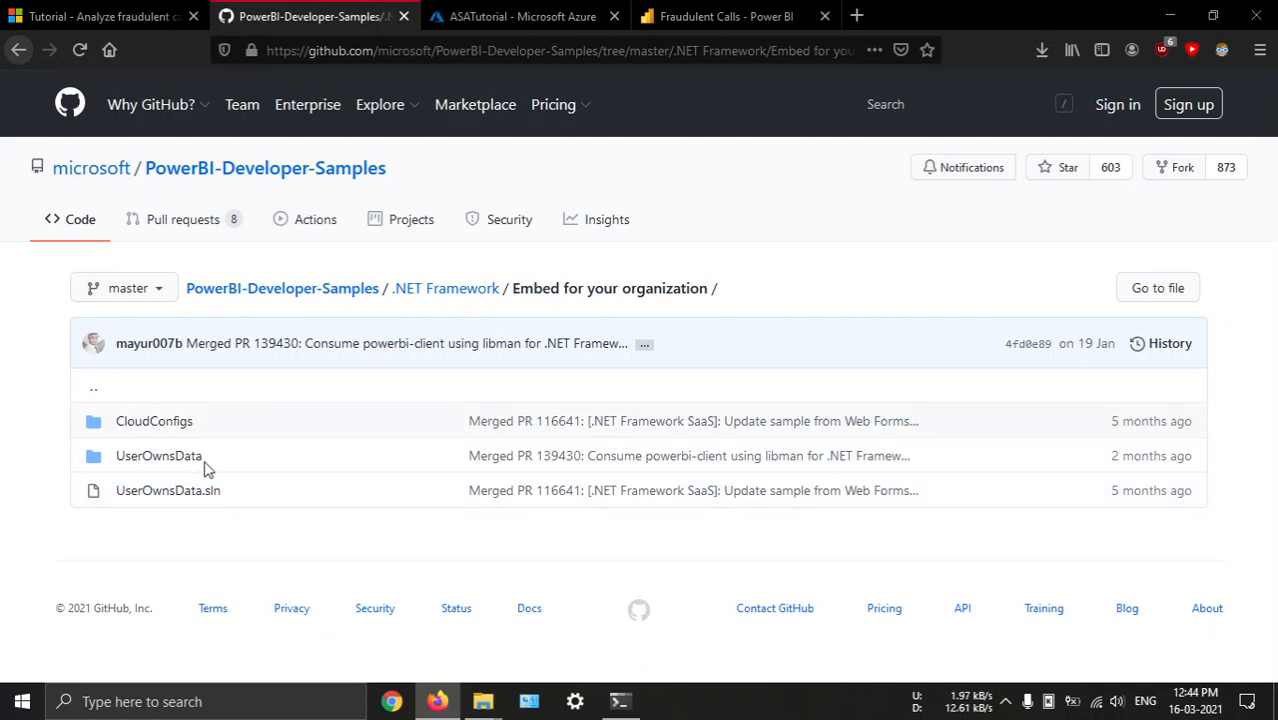
Download the whole PowerBI-Developer-Samples repository as a ZIP and save the file
{"action": "left_click", "coordinate": [300, 288]}
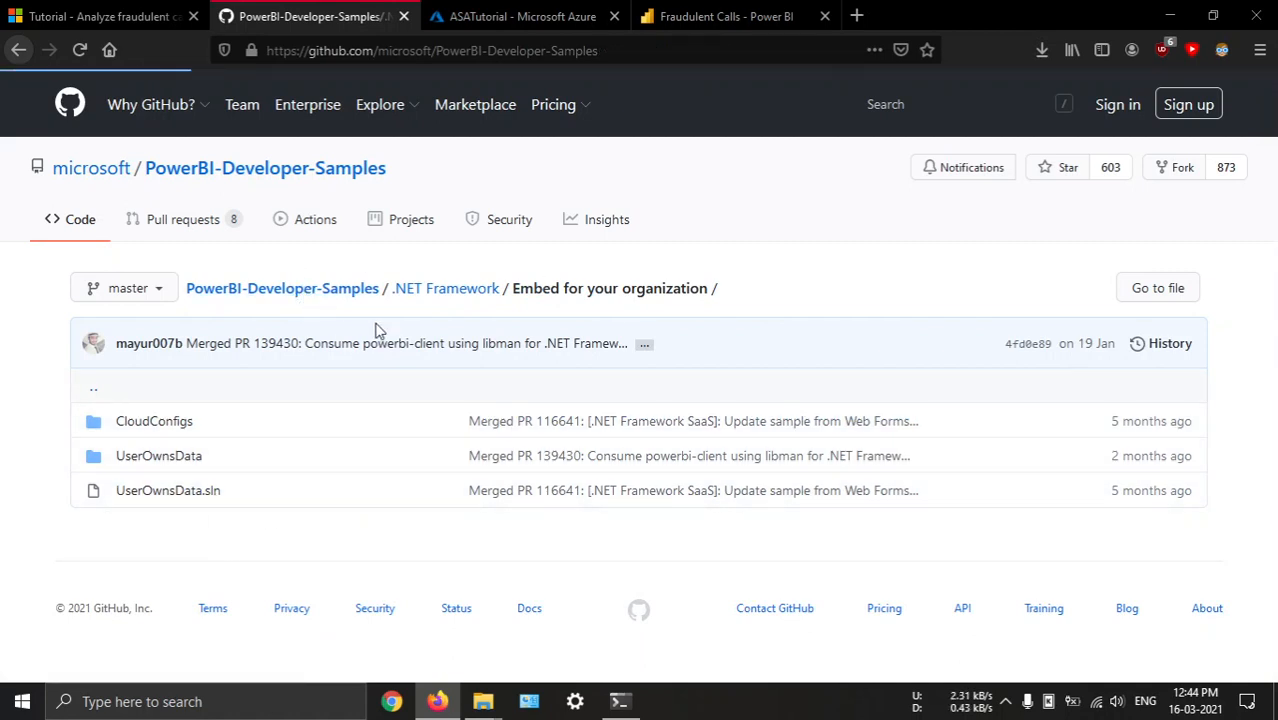
{"action": "left_click", "coordinate": [903, 290]}
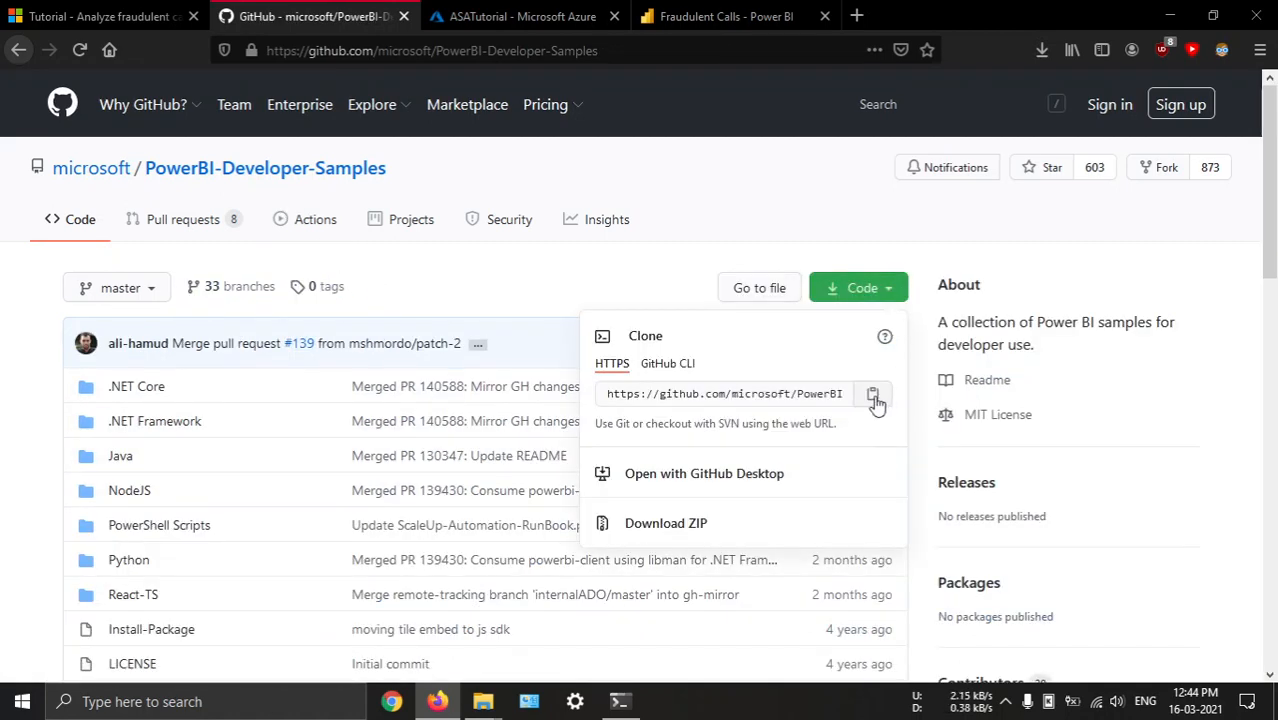
{"action": "left_click", "coordinate": [705, 503]}
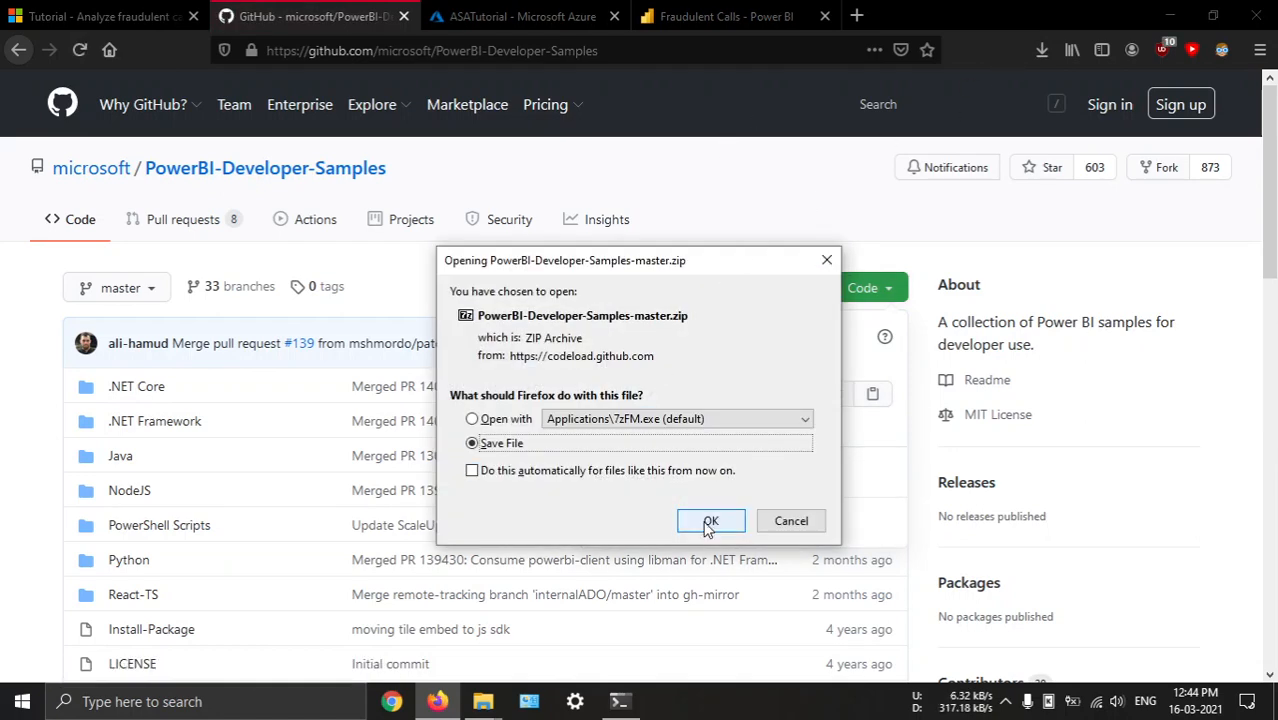
{"action": "left_click", "coordinate": [710, 521]}
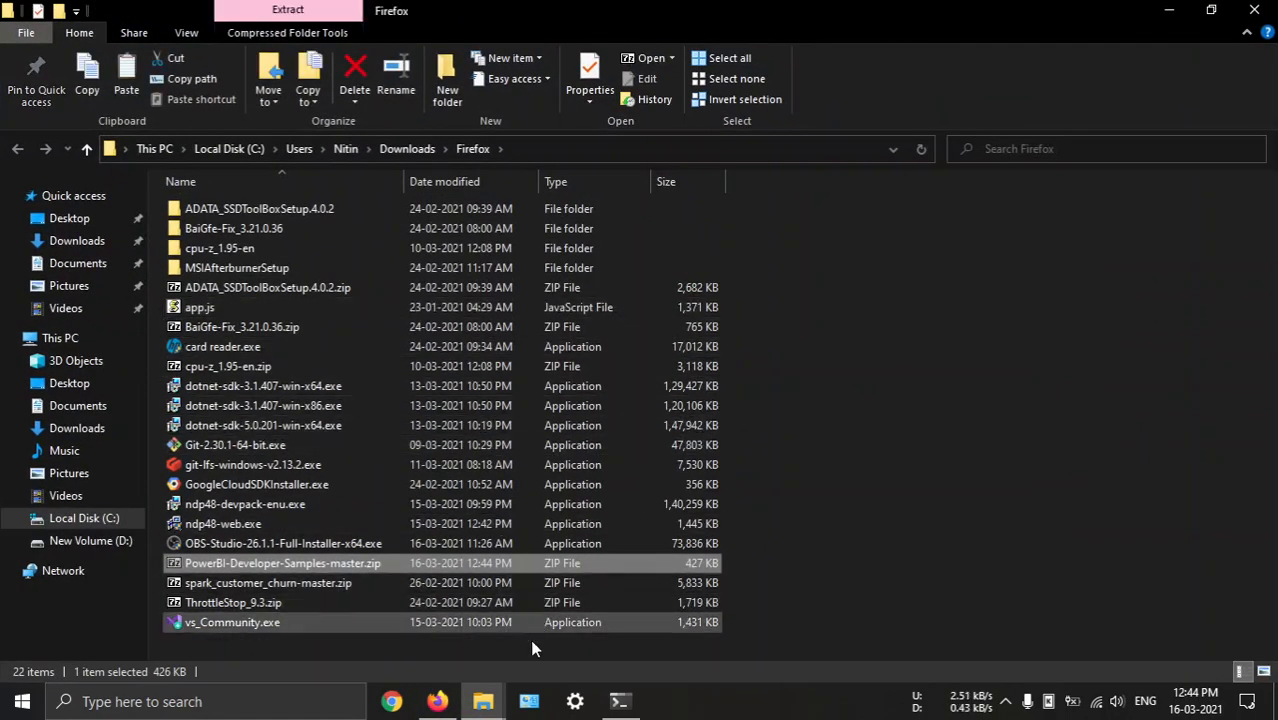
Close the Firefox downloads folder window and paste PowerBI-Developer-Samples-master.zip into the fraud_det folder on drive D
{"action": "key", "text": "alt+Tab"}
{"action": "mouse_move", "coordinate": [483, 701]}
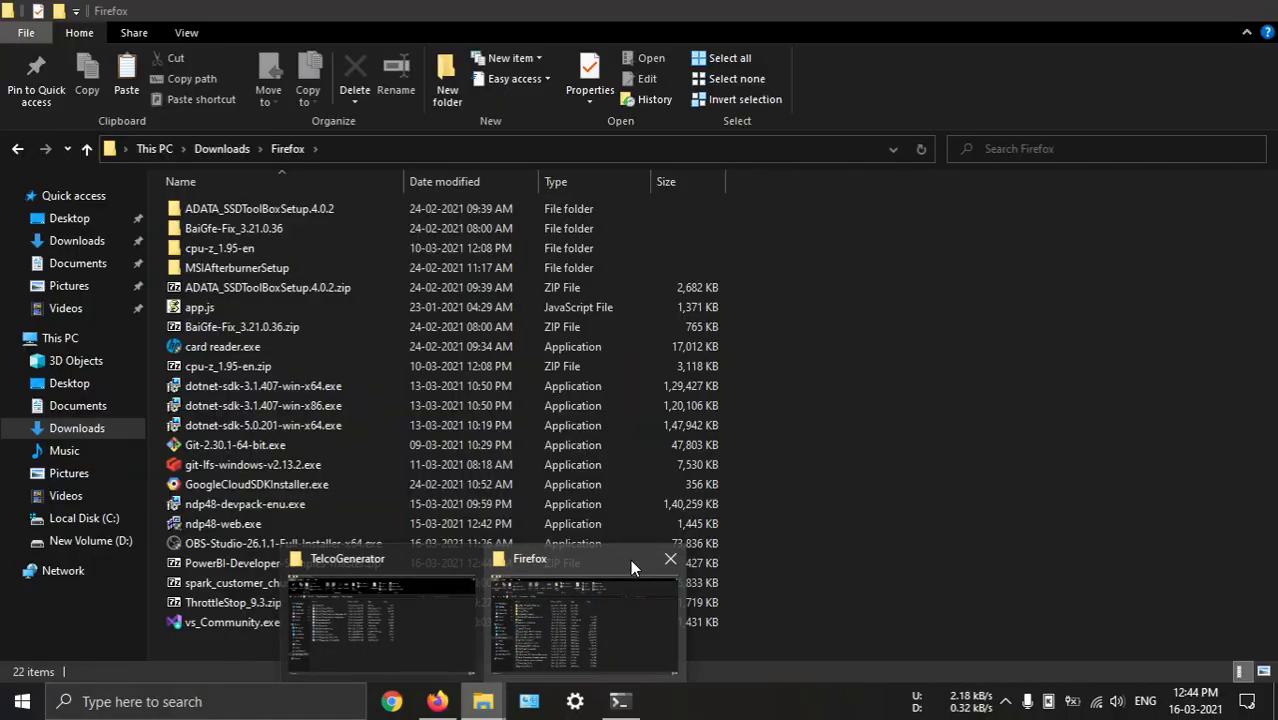
{"action": "left_click", "coordinate": [670, 558]}
{"action": "left_click", "coordinate": [520, 614]}
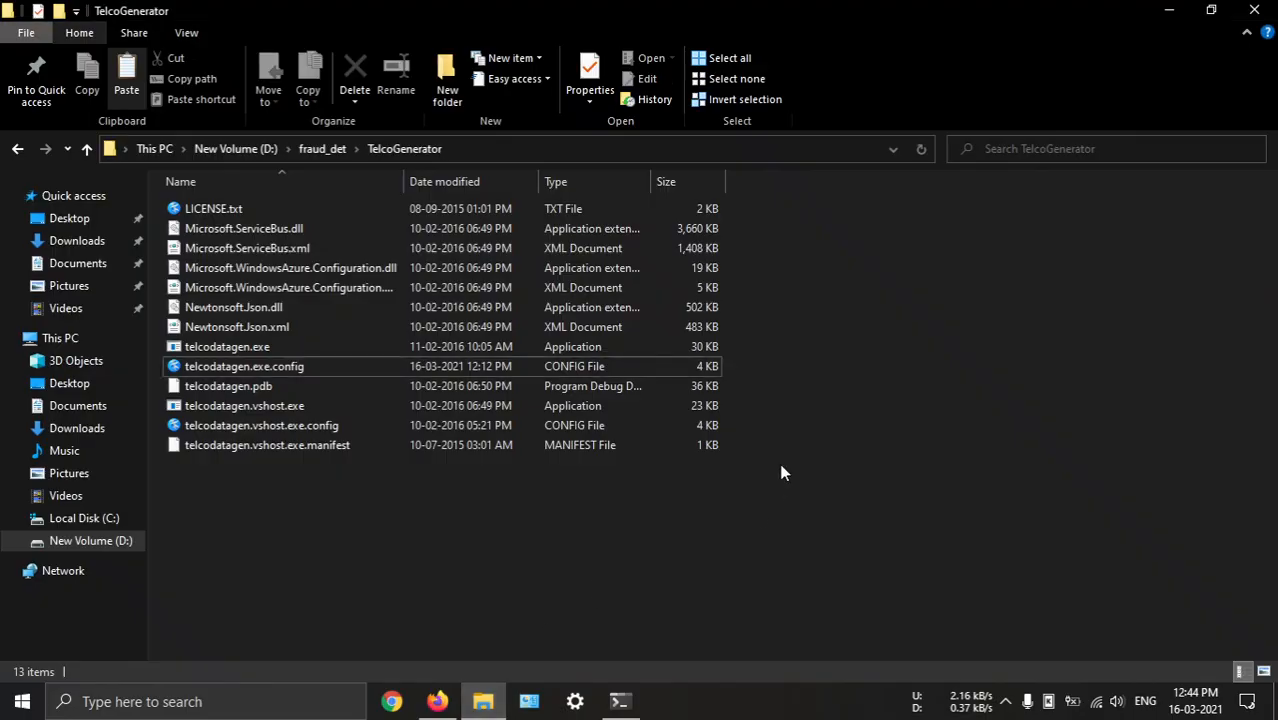
{"action": "key", "text": "BackSpace"}
{"action": "left_click", "coordinate": [431, 457]}
{"action": "key", "text": "ctrl+v"}
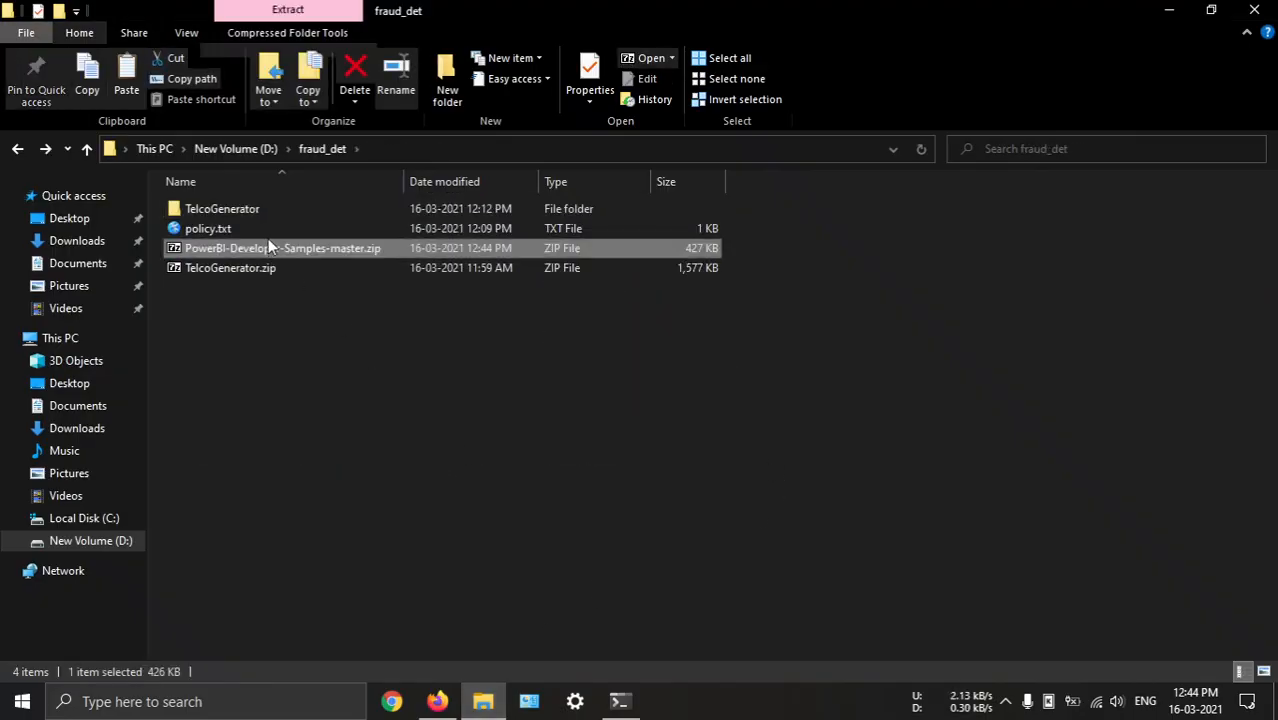
Extract PowerBI-Developer-Samples-master.zip into the fraud_det folder
{"action": "right_click", "coordinate": [268, 240]}
{"action": "mouse_move", "coordinate": [402, 322]}
{"action": "left_click", "coordinate": [648, 394]}
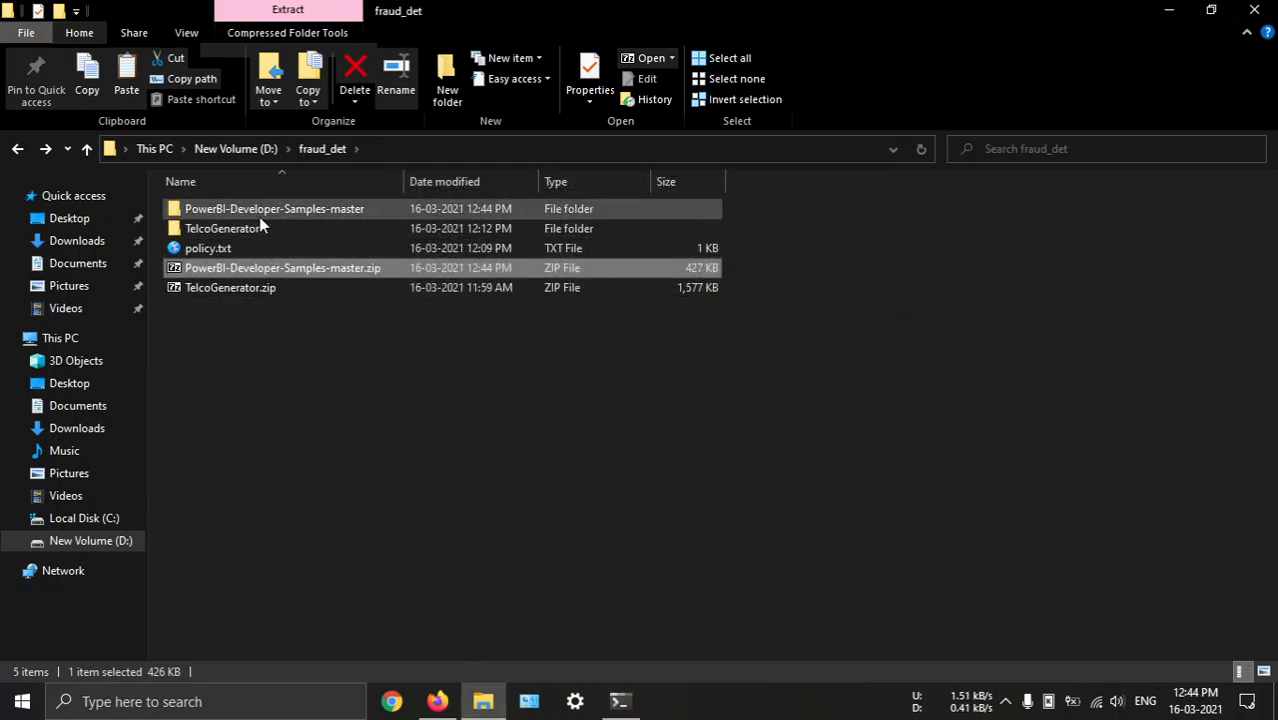
Copy the Embed for your organization folder from the extracted samples' .NET Framework folder into fraud_det
{"action": "double_click", "coordinate": [259, 214]}
{"action": "double_click", "coordinate": [250, 230]}
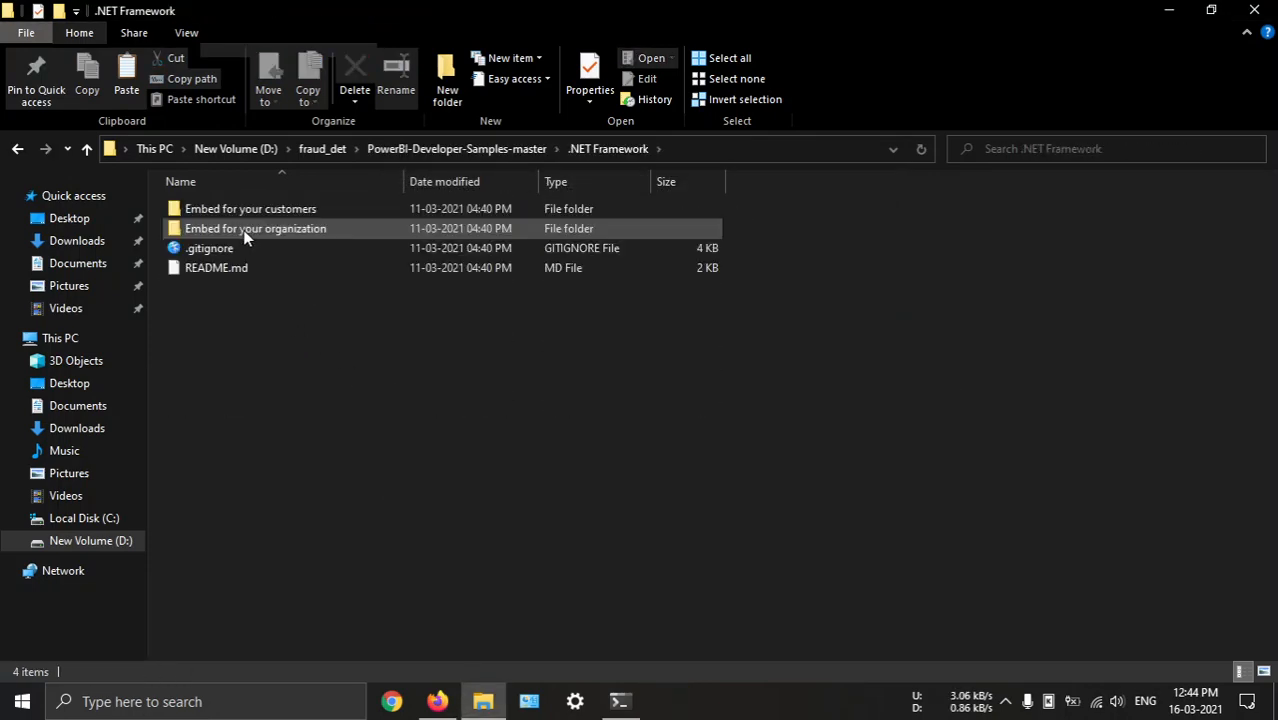
{"action": "double_click", "coordinate": [245, 230]}
{"action": "key", "text": "alt+Left"}
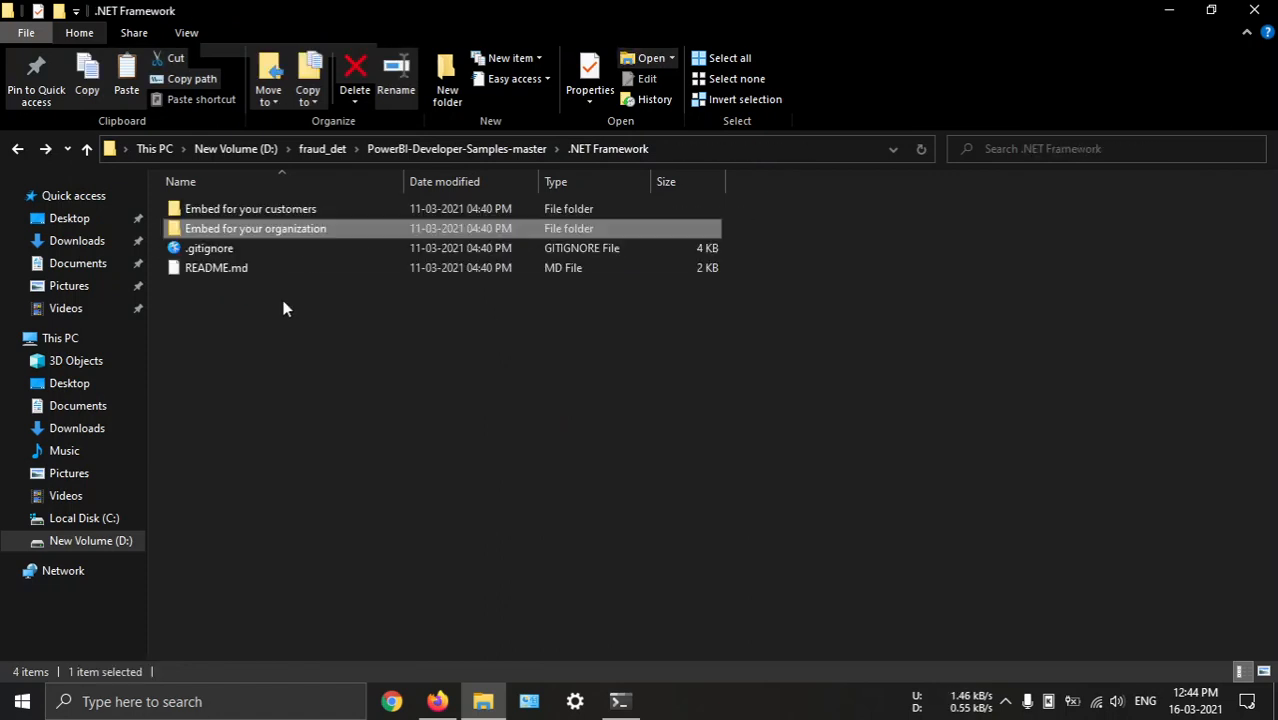
{"action": "left_click", "coordinate": [414, 148]}
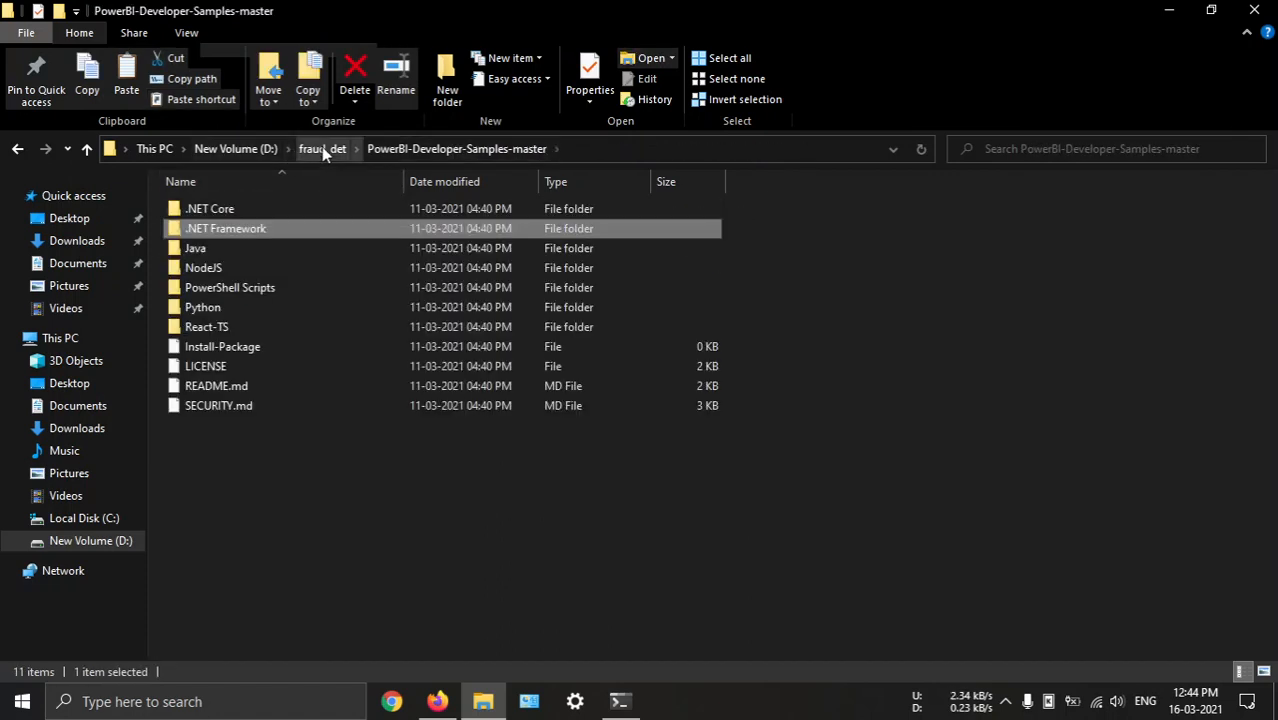
{"action": "left_click", "coordinate": [321, 148]}
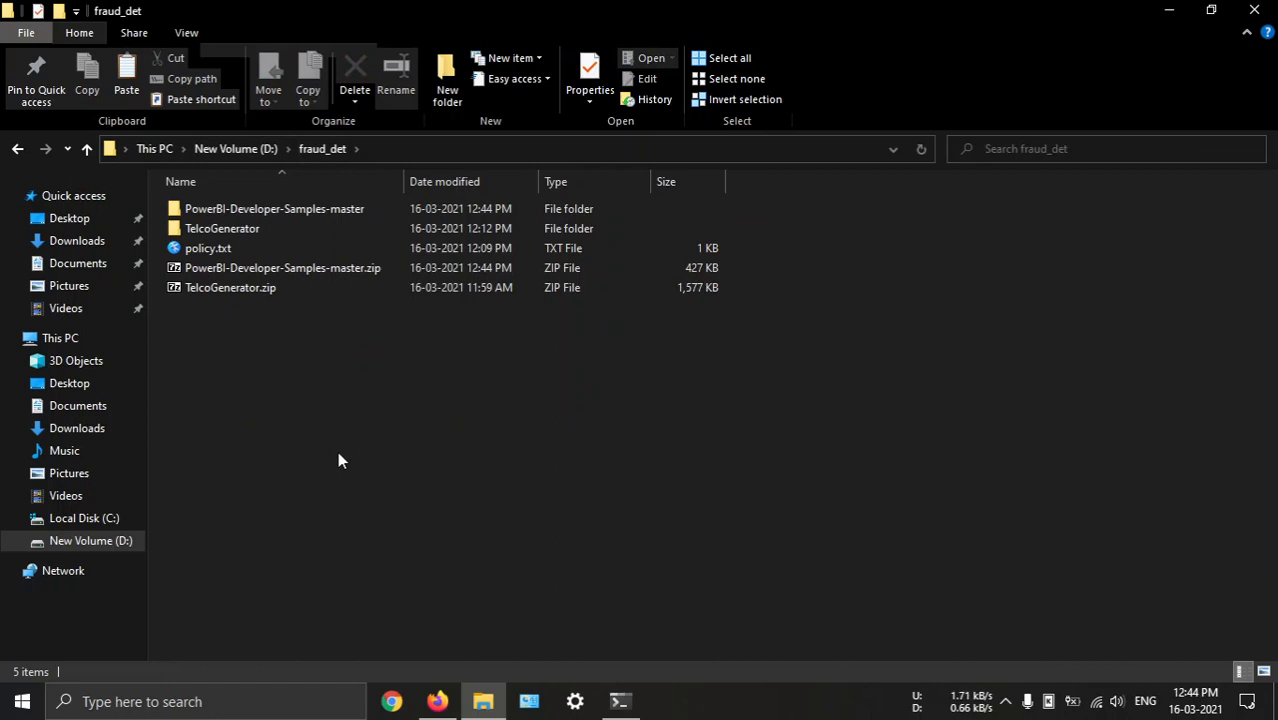
{"action": "key", "text": "ctrl+v"}
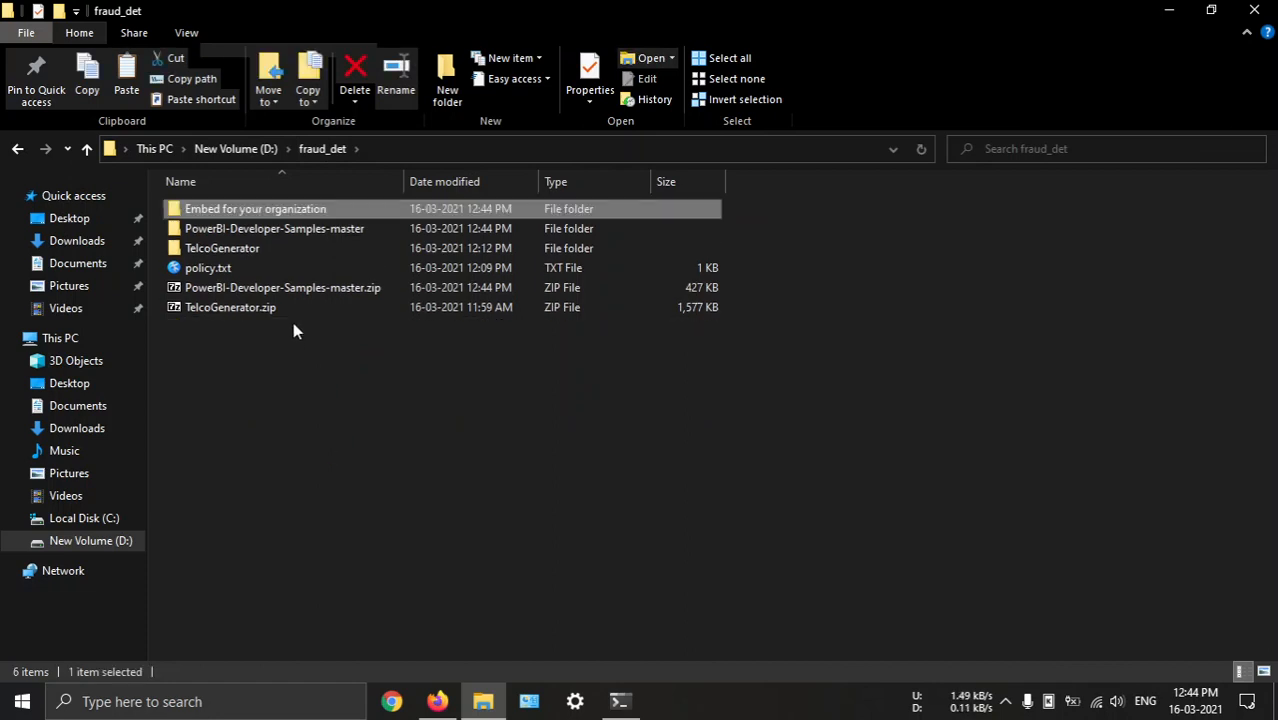
Open the UserOwnsData.sln solution from the Embed for your organization folder in Microsoft Visual Studio 2019
{"action": "double_click", "coordinate": [330, 212]}
{"action": "right_click", "coordinate": [232, 250]}
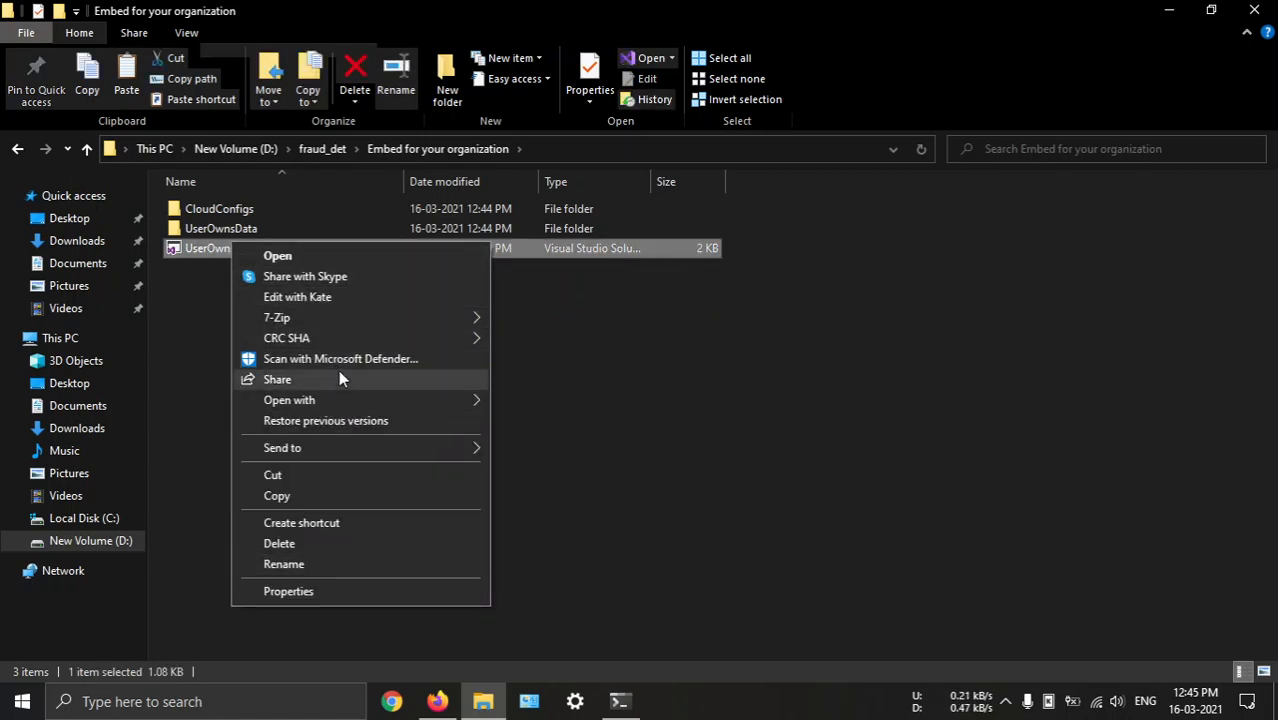
{"action": "mouse_move", "coordinate": [355, 404]}
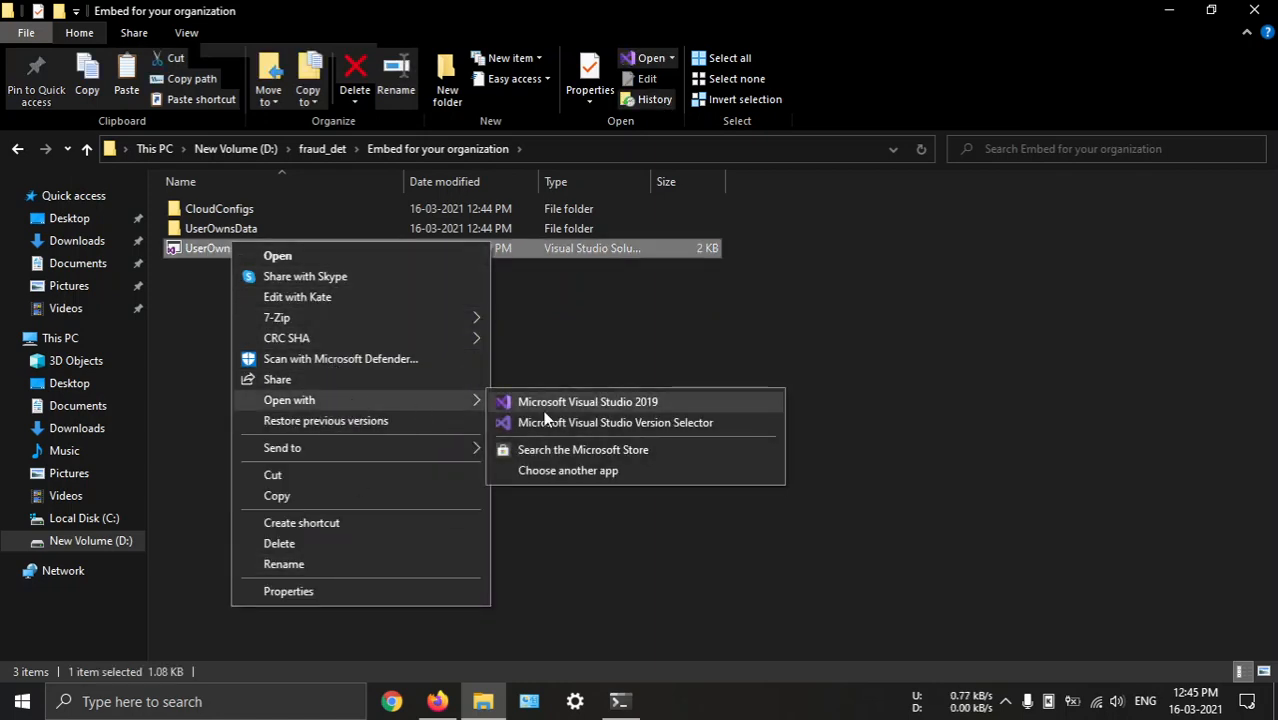
{"action": "left_click", "coordinate": [639, 404]}
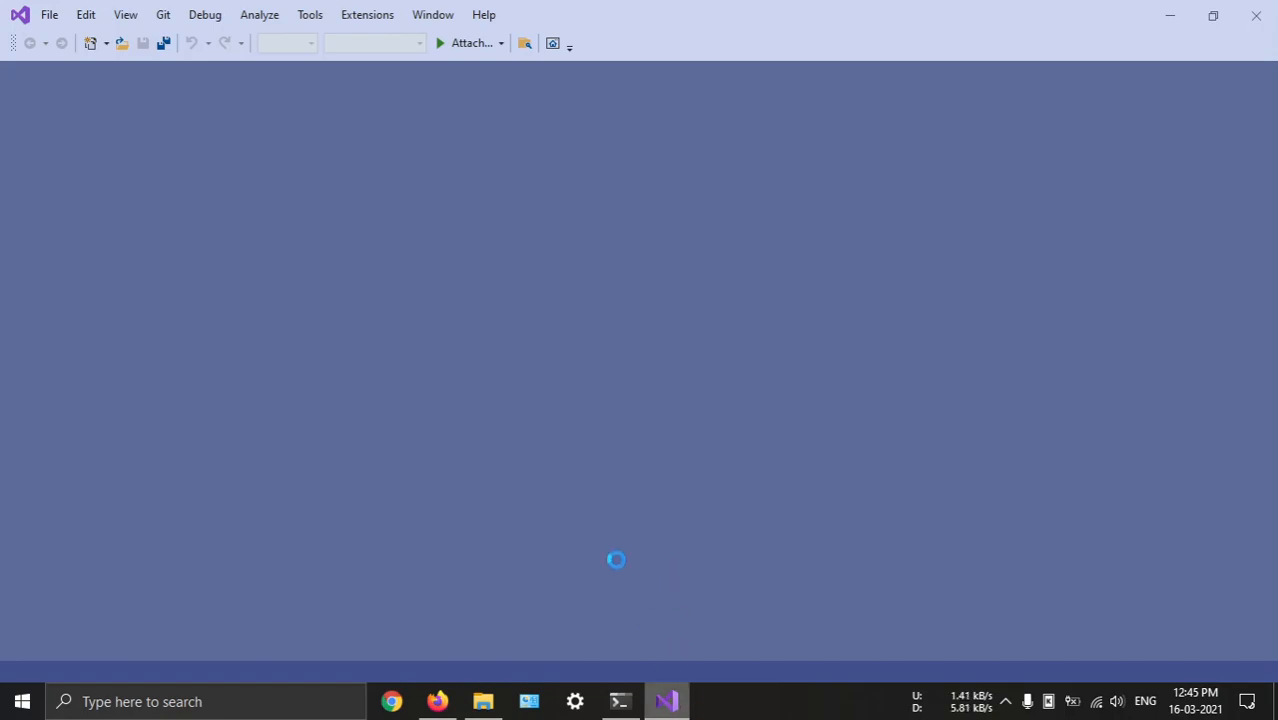
Return to File Explorer and open the UserOwnsData project folder inside Embed for your organization
{"action": "left_click", "coordinate": [675, 707]}
{"action": "left_click", "coordinate": [371, 460]}
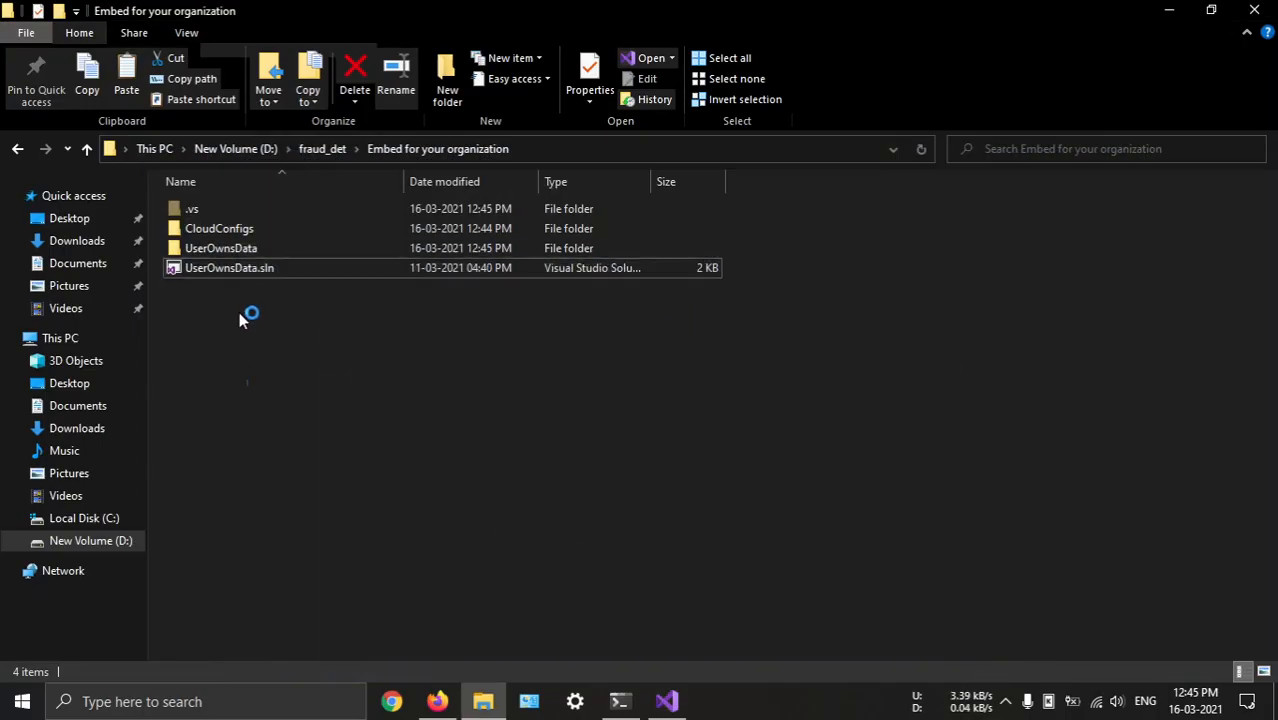
{"action": "double_click", "coordinate": [263, 247]}
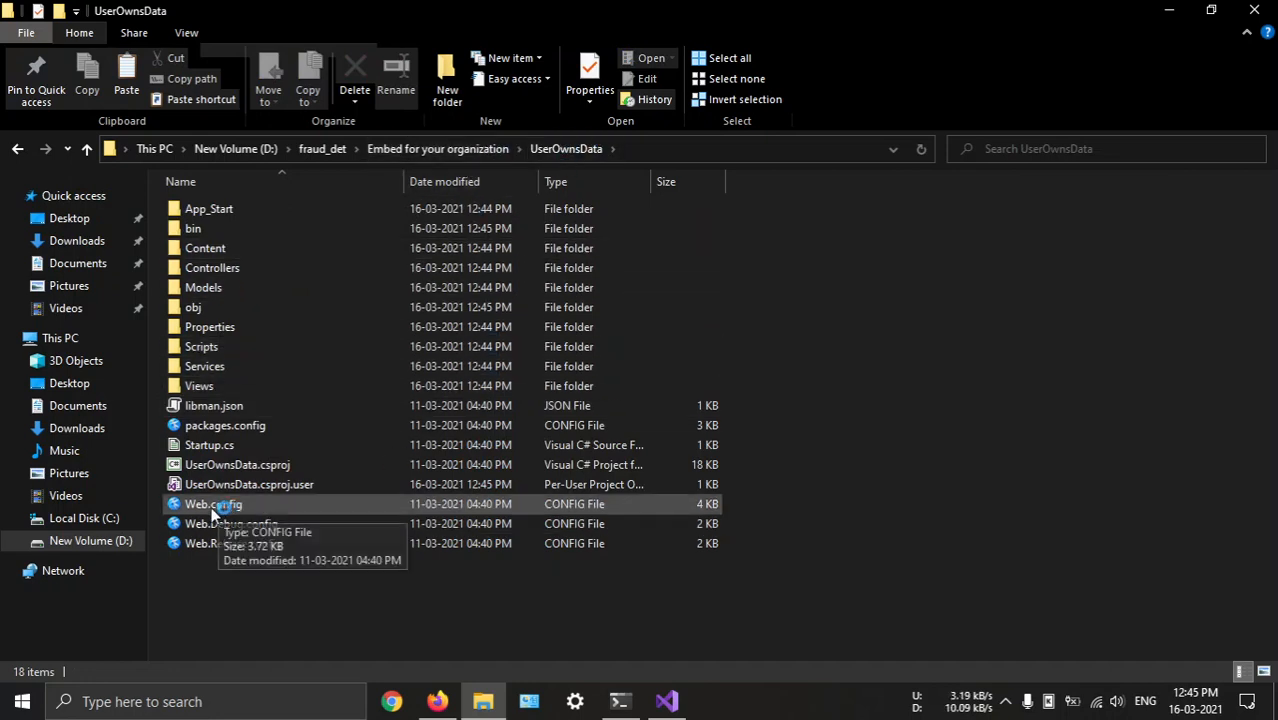
Switch to Firefox and go to the README of the .NET Framework folder in the PowerBI-Developer-Samples repository
{"action": "left_click", "coordinate": [437, 701]}
{"action": "scroll", "coordinate": [450, 300], "scroll_direction": "down", "scroll_amount": 6}
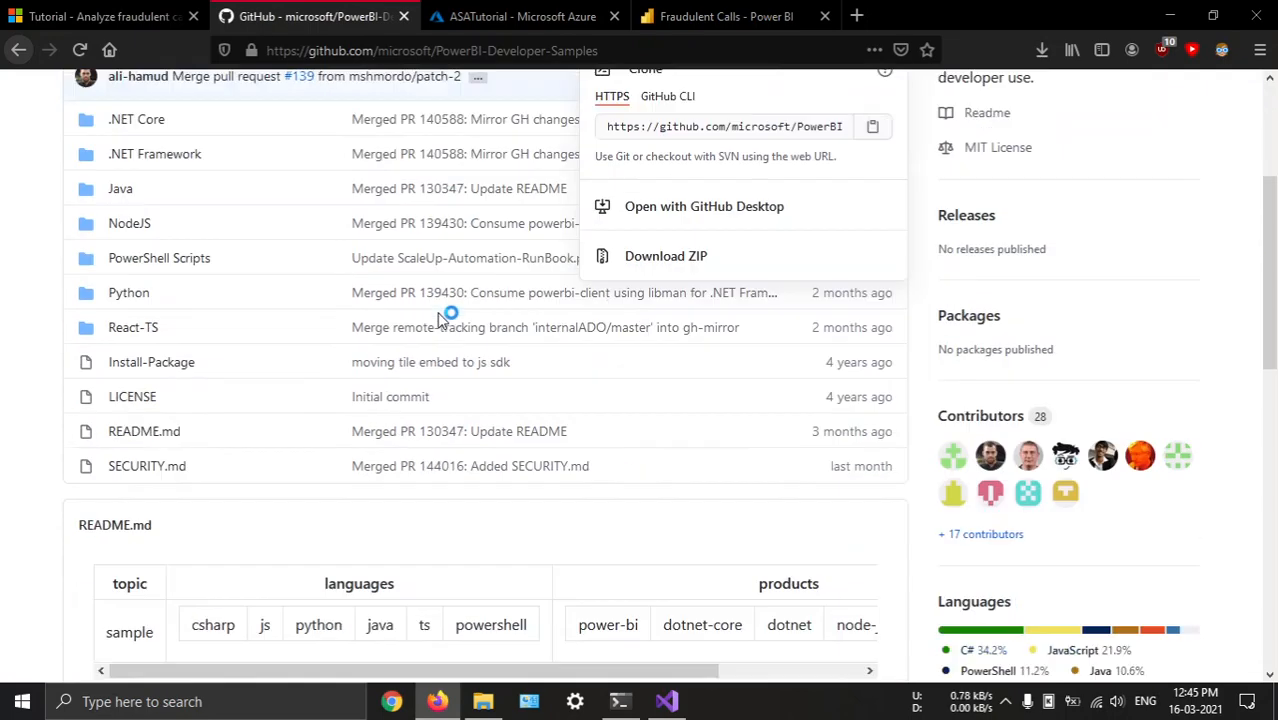
{"action": "left_click", "coordinate": [416, 310]}
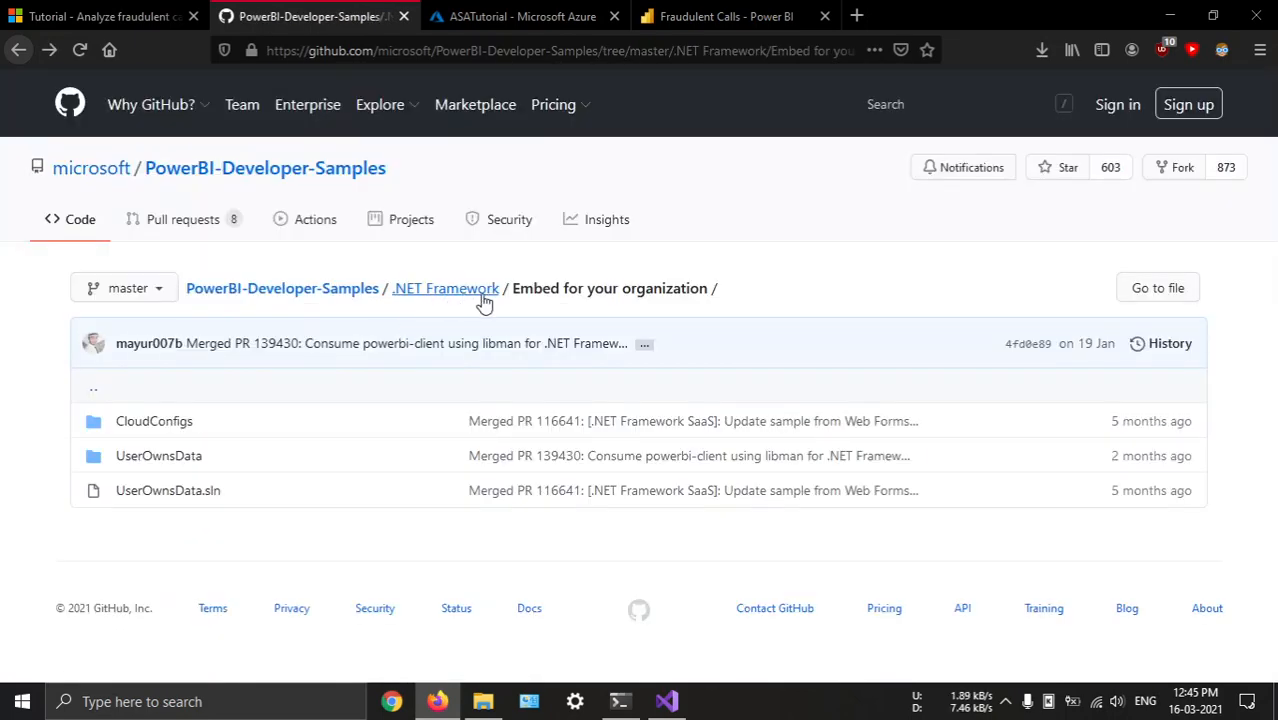
{"action": "left_click", "coordinate": [186, 457]}
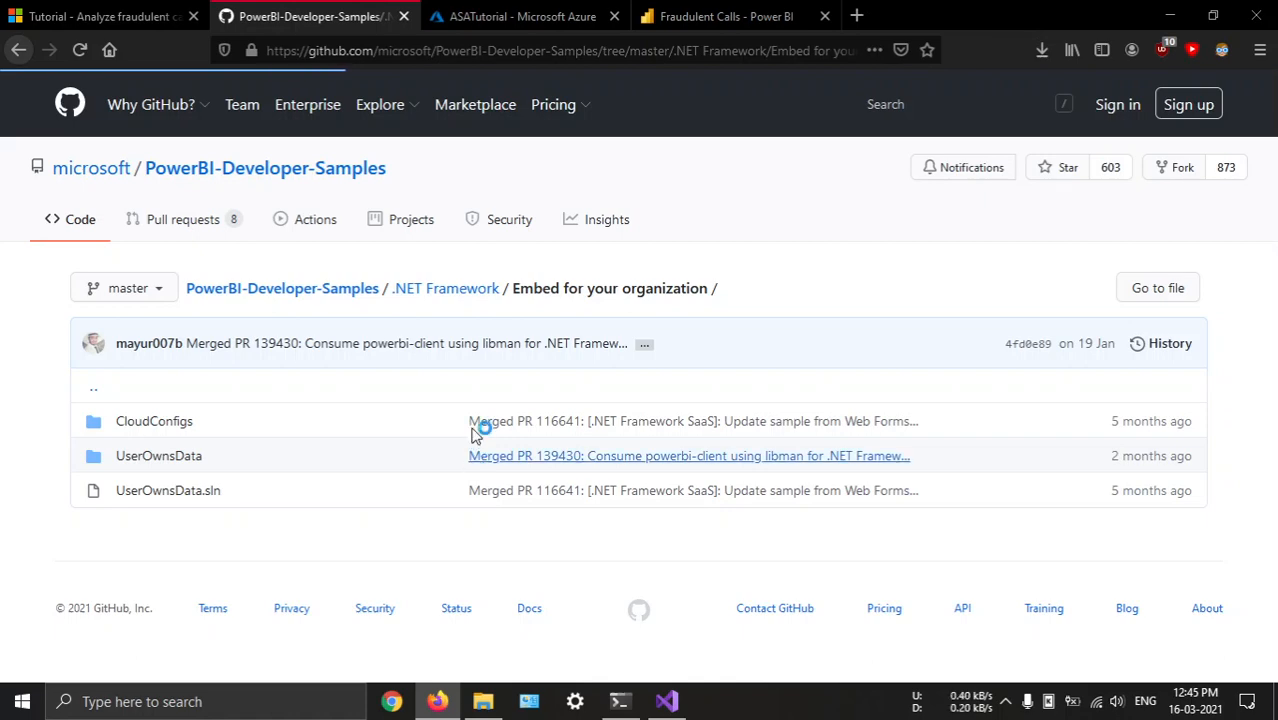
{"action": "left_click", "coordinate": [476, 284]}
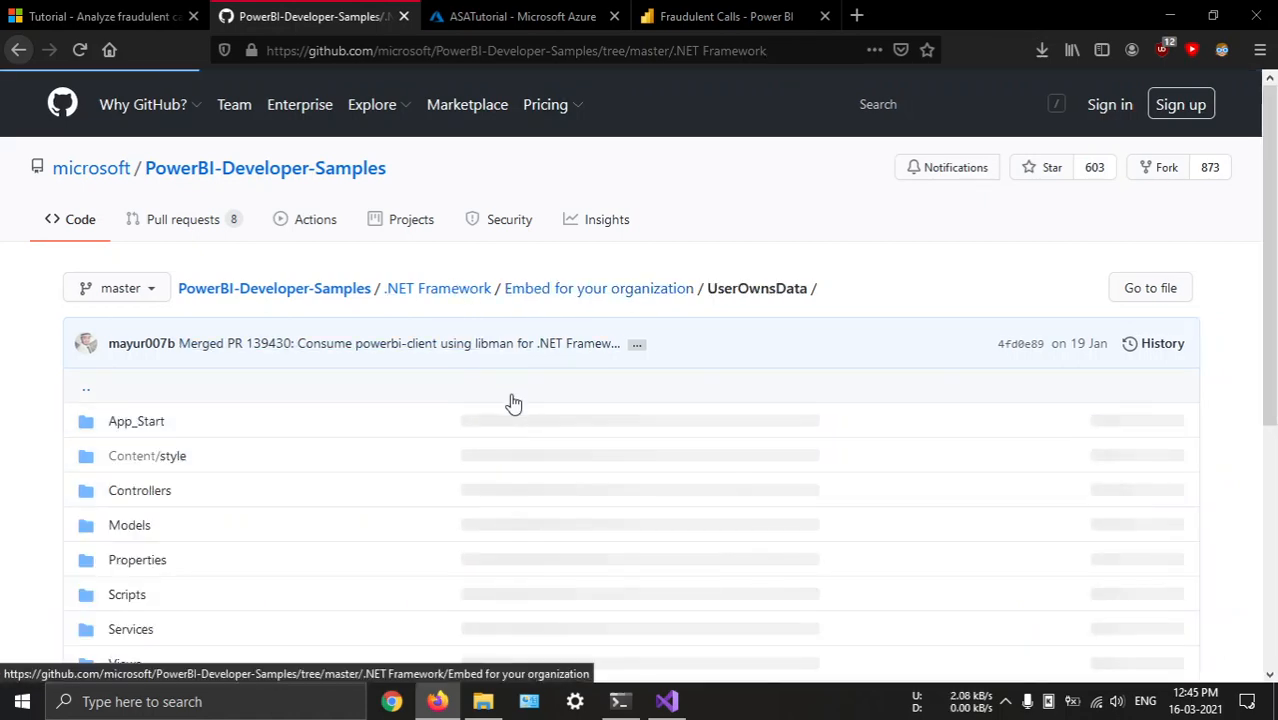
{"action": "scroll", "coordinate": [480, 370], "scroll_direction": "down", "scroll_amount": 10}
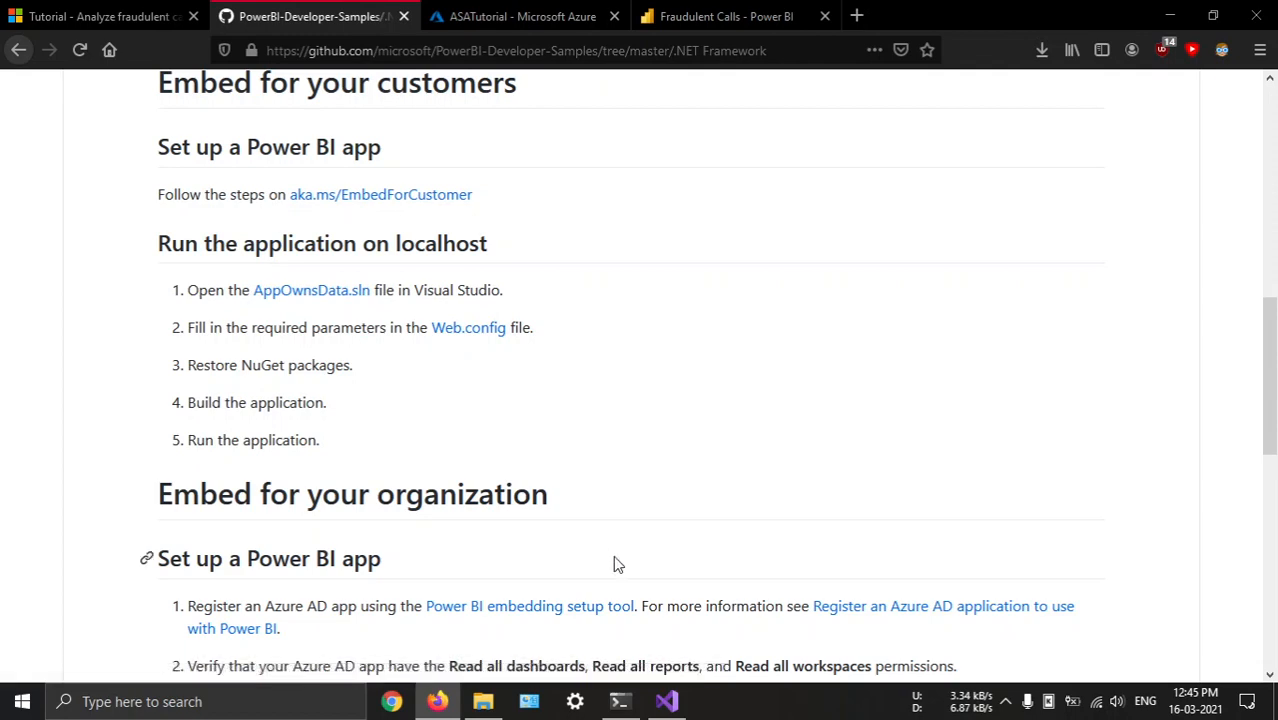
Check in Visual Studio whether the UserOwnsData solution has loaded
{"action": "mouse_move", "coordinate": [668, 709]}
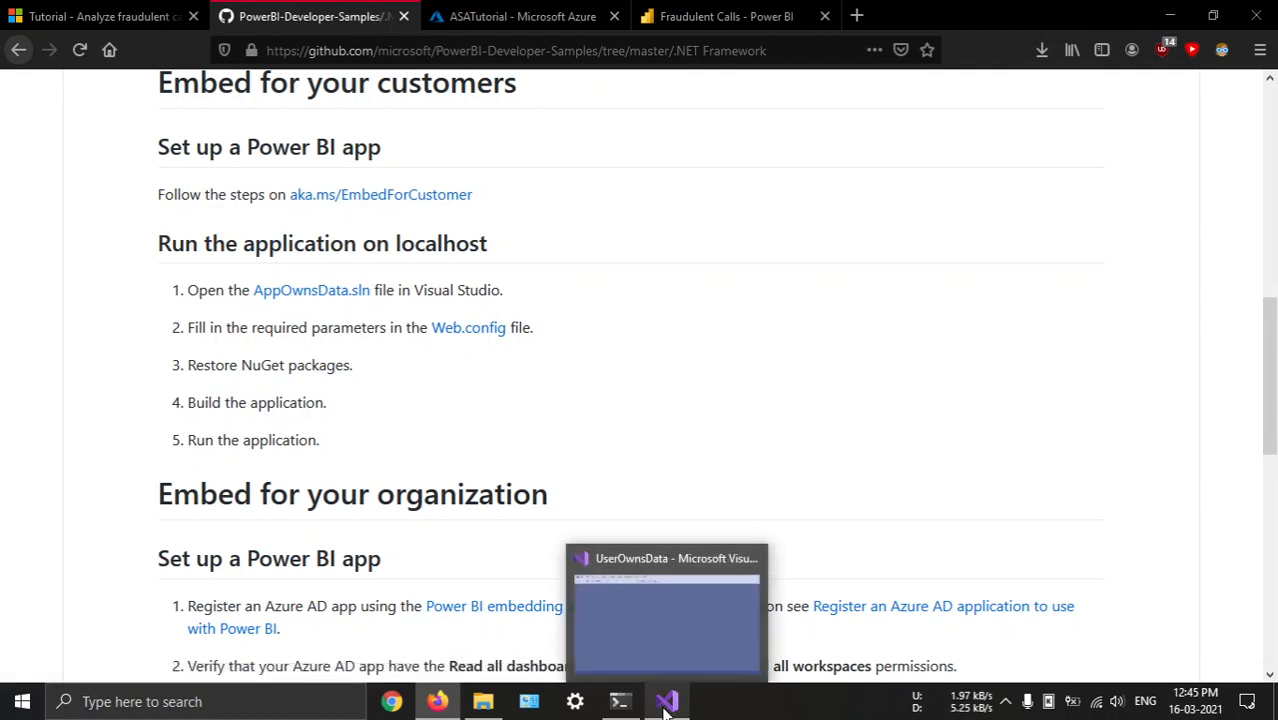
{"action": "left_click", "coordinate": [664, 651]}
{"action": "left_click", "coordinate": [672, 699]}
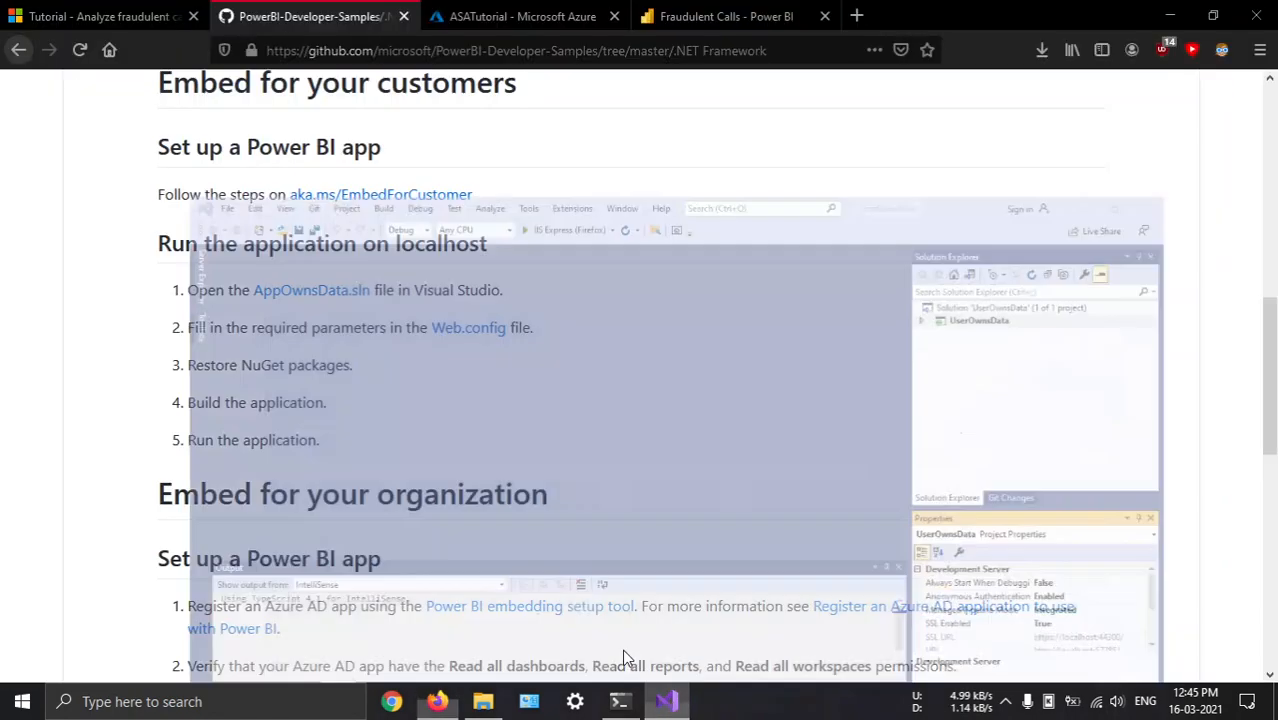
{"action": "left_click", "coordinate": [483, 701]}
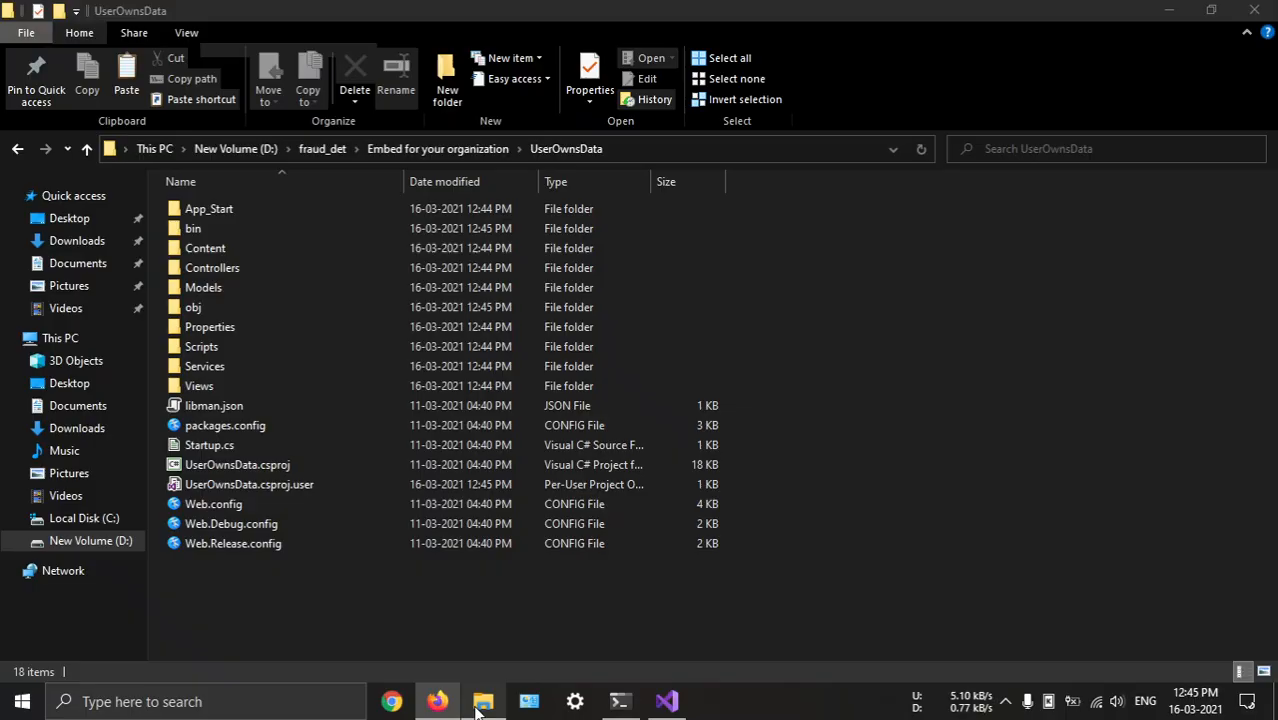
{"action": "left_click", "coordinate": [664, 702]}
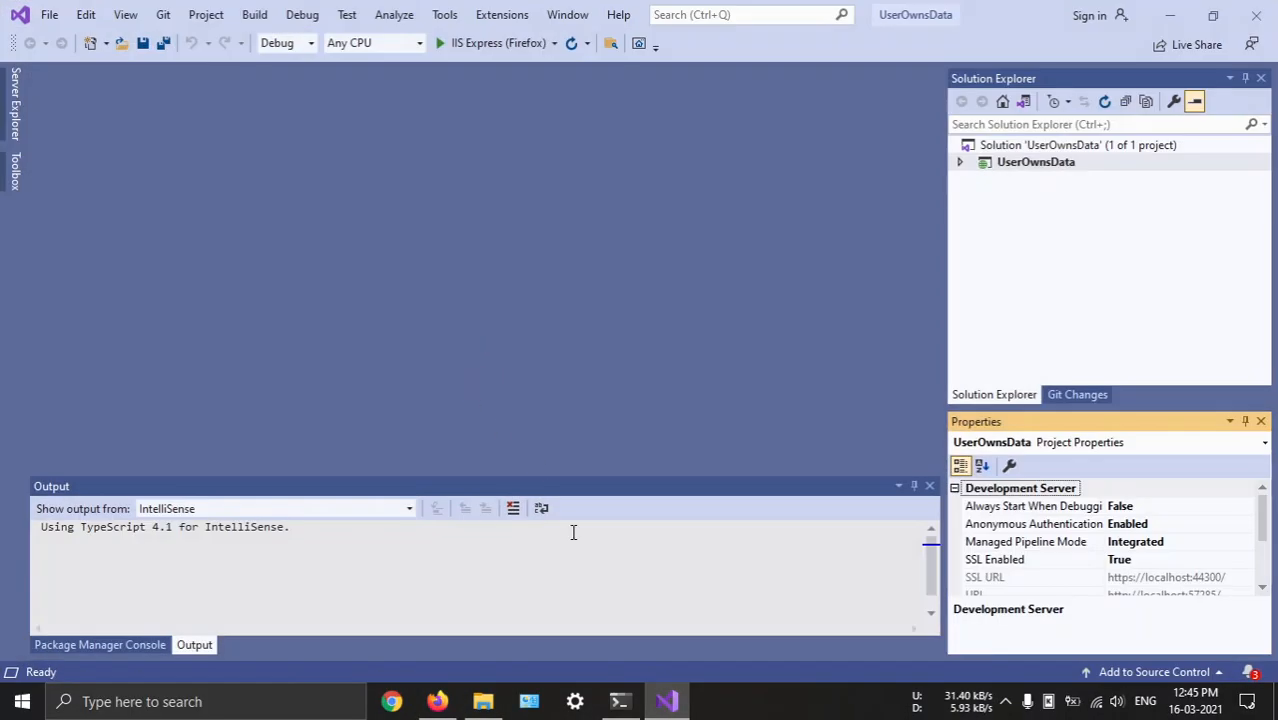
{"action": "left_click", "coordinate": [664, 702]}
Return to Firefox and open the Power BI embedding setup tool linked under Embed for your organization in a new tab
{"action": "left_click", "coordinate": [438, 701]}
{"action": "scroll", "coordinate": [493, 390], "scroll_direction": "up", "scroll_amount": 2}
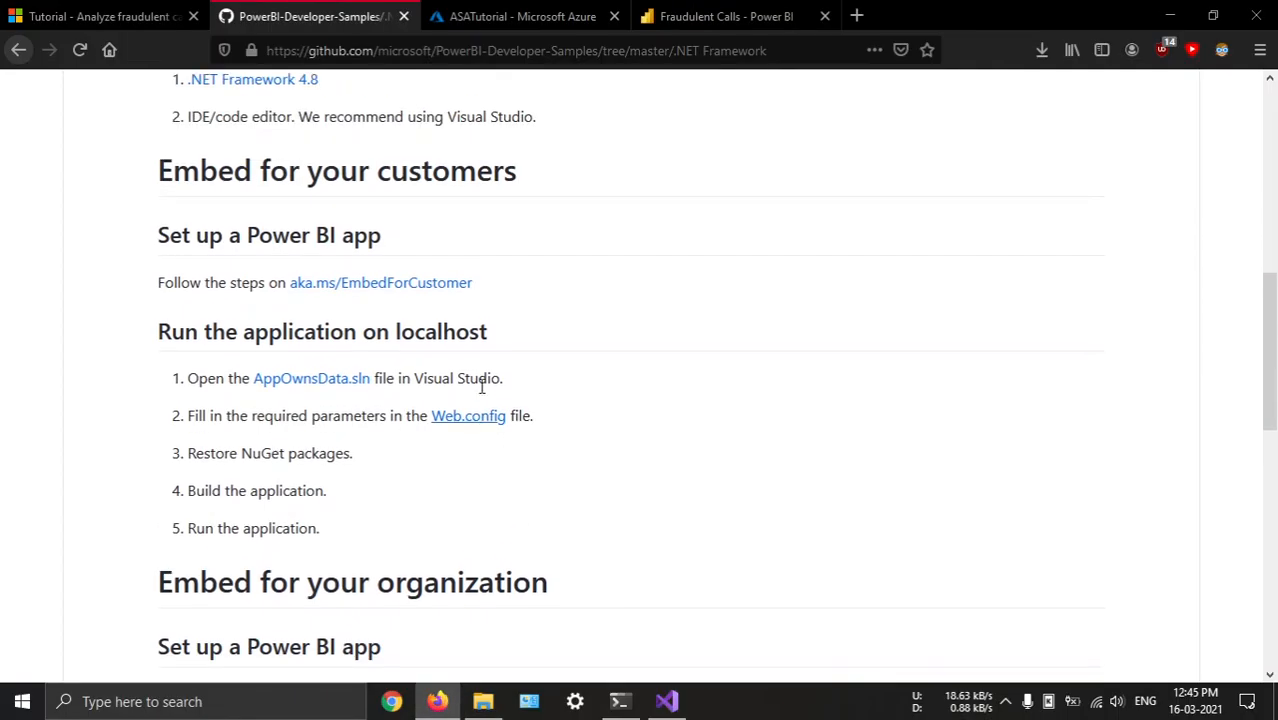
{"action": "scroll", "coordinate": [508, 338], "scroll_direction": "down", "scroll_amount": 5}
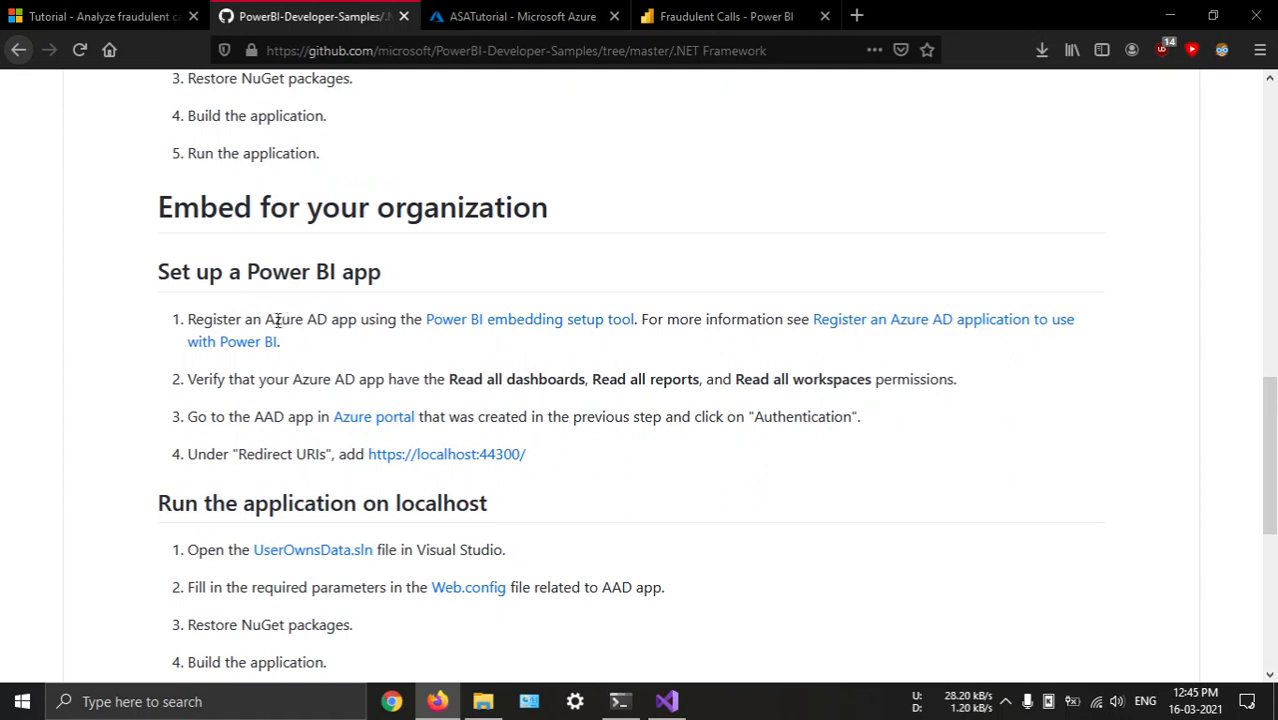
{"action": "middle_click", "coordinate": [605, 330]}
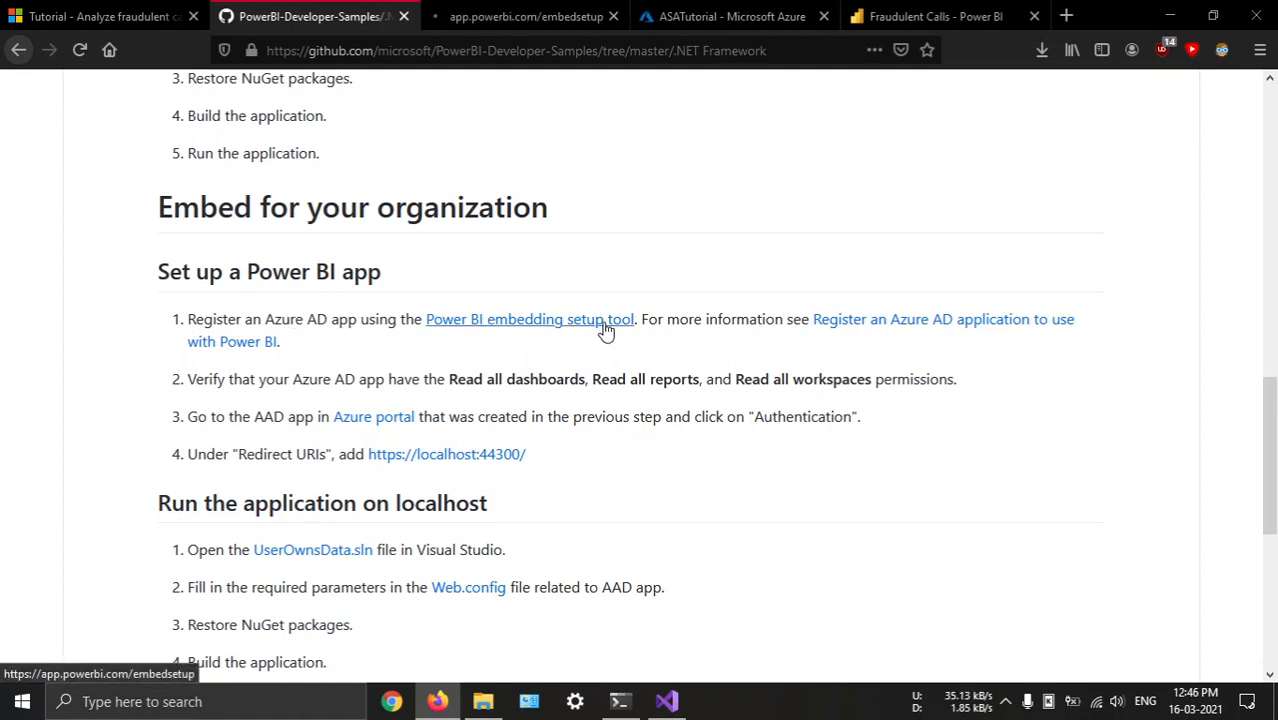
{"action": "left_click", "coordinate": [525, 16]}
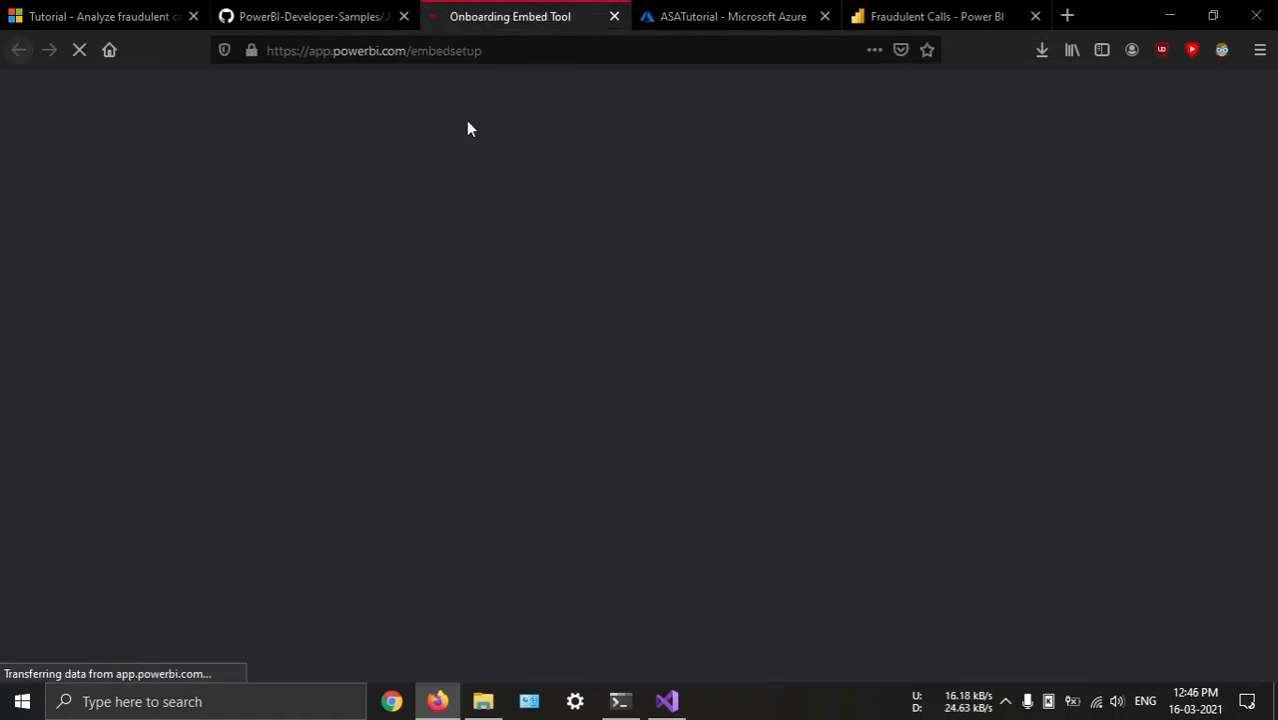
Choose the Embed for your organization solution and continue past the Power BI sign-in stage to application registration
{"action": "scroll", "coordinate": [560, 400], "scroll_direction": "down", "scroll_amount": 3}
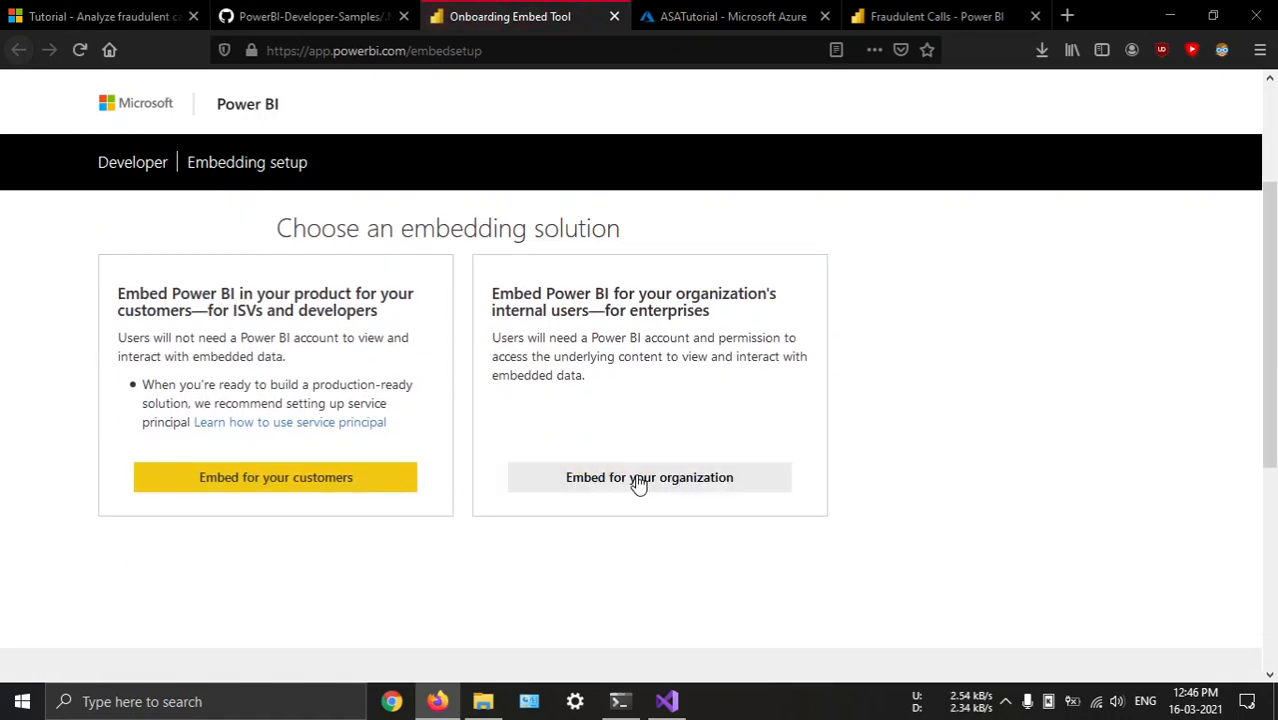
{"action": "left_click", "coordinate": [633, 479]}
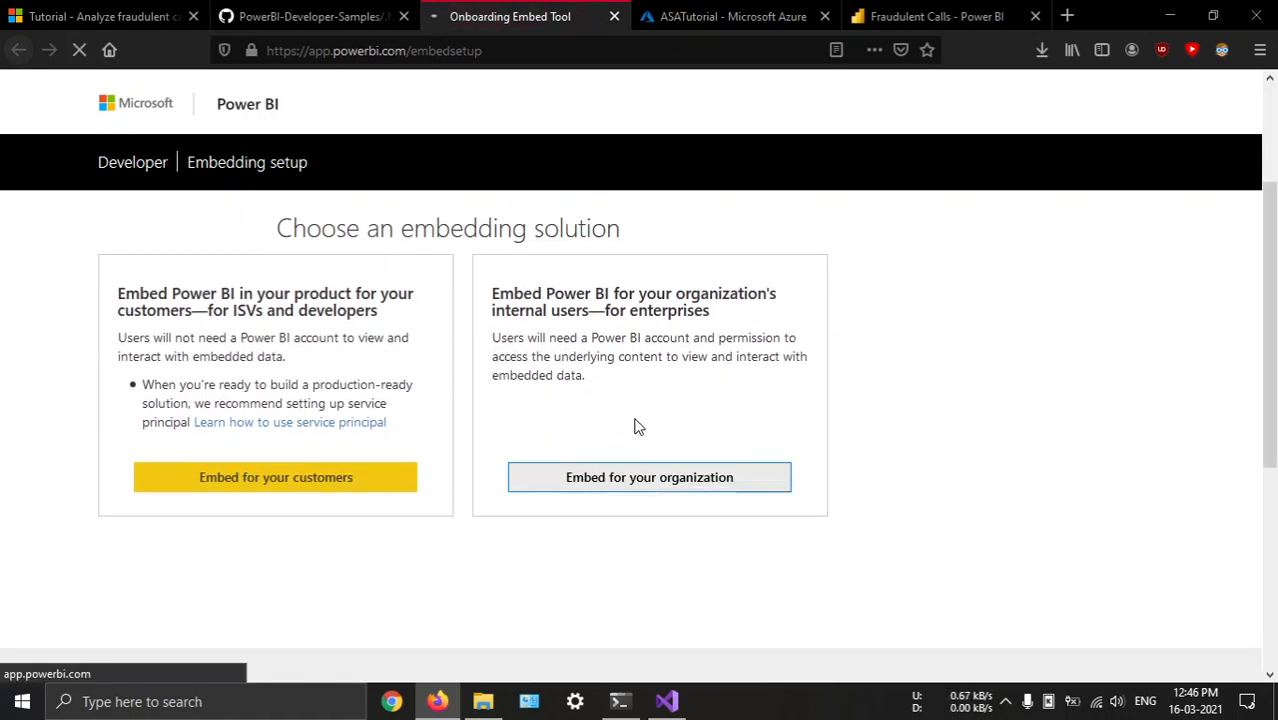
{"action": "left_click", "coordinate": [698, 432]}
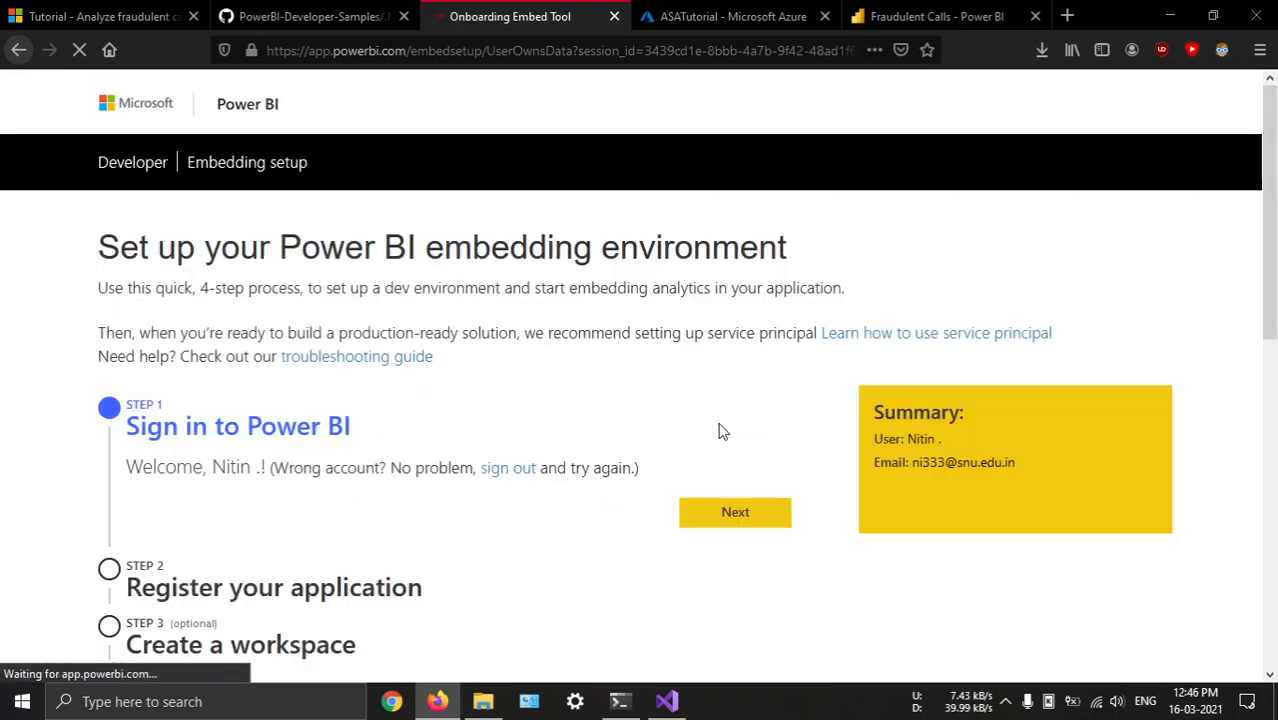
{"action": "scroll", "coordinate": [280, 410], "scroll_direction": "down", "scroll_amount": 1}
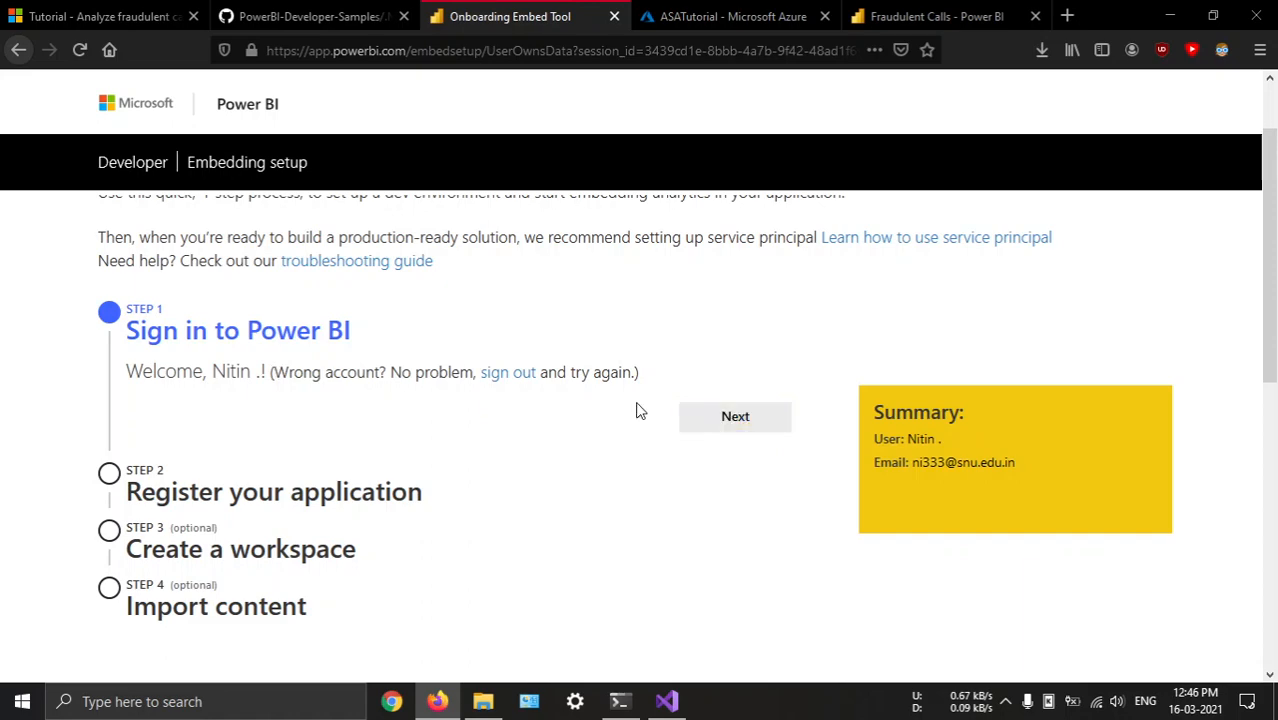
{"action": "left_click", "coordinate": [705, 418]}
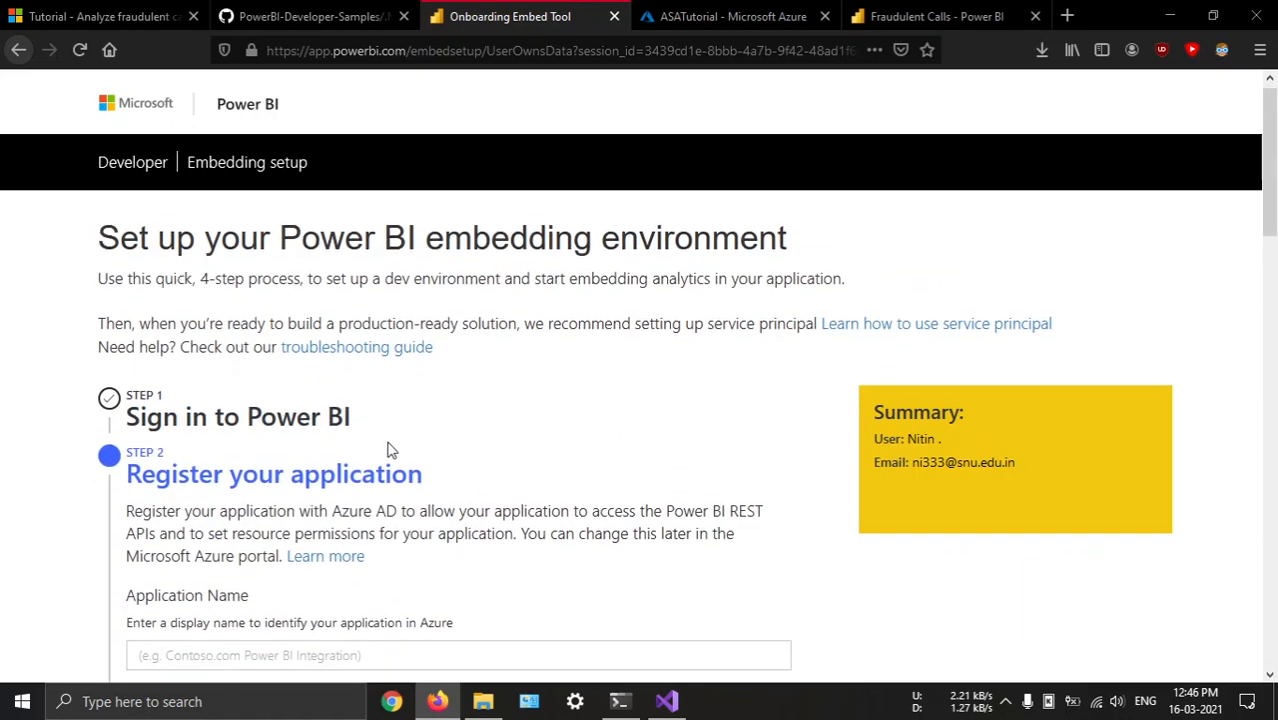
{"action": "scroll", "coordinate": [297, 251], "scroll_direction": "down", "scroll_amount": 3}
{"action": "left_click", "coordinate": [245, 378]}
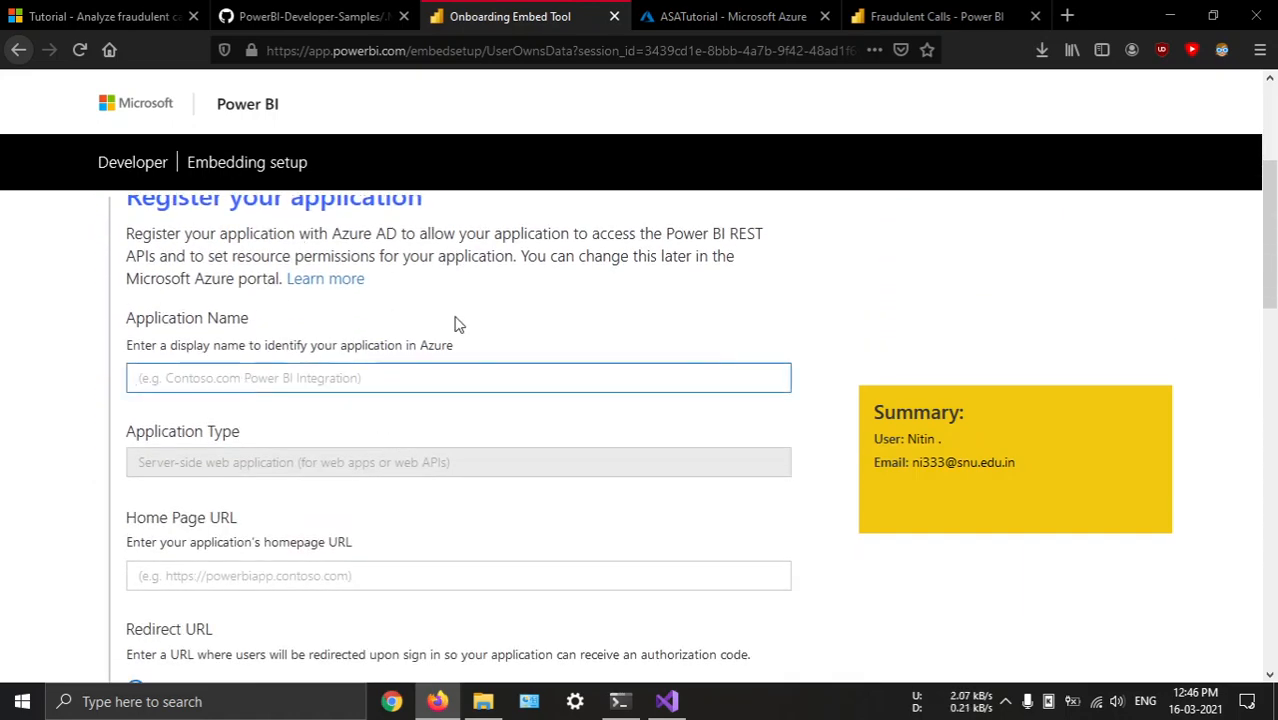
{"action": "type", "text": "powerbi_app"}
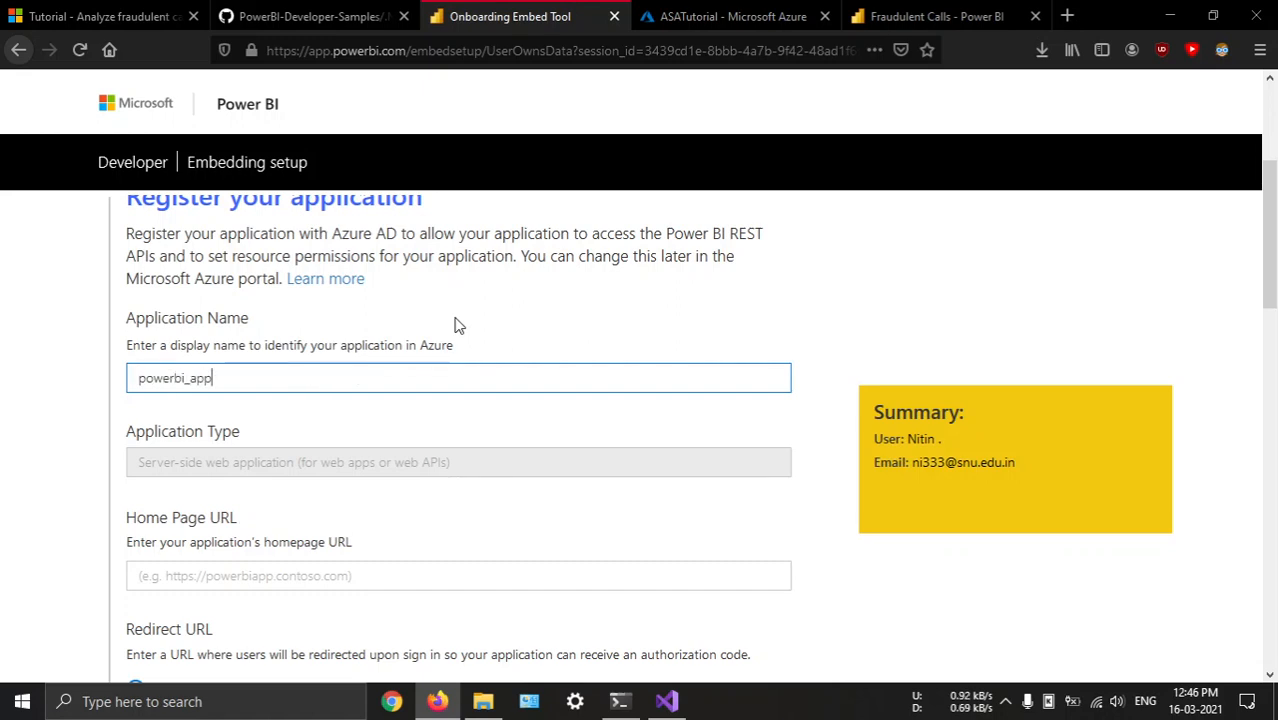
{"action": "scroll", "coordinate": [393, 385], "scroll_direction": "down", "scroll_amount": 3}
{"action": "left_click", "coordinate": [228, 372]}
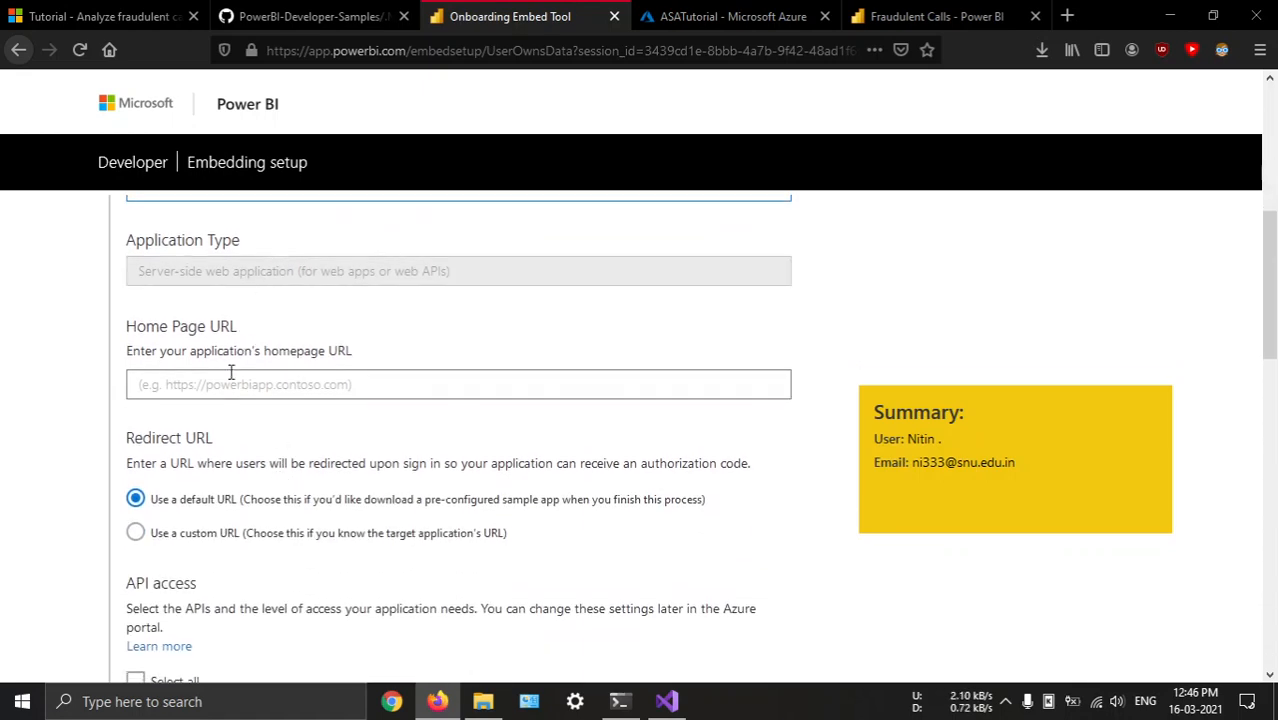
{"action": "type", "text": "https://localhost:5000"}
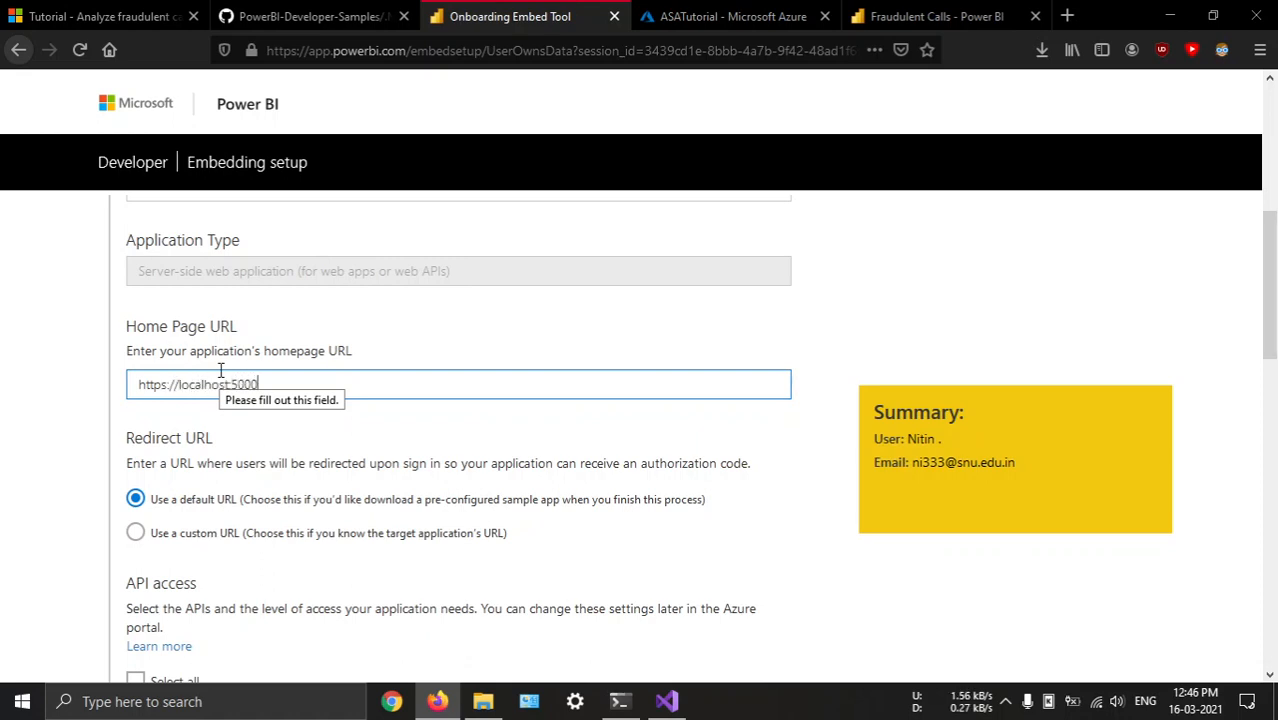
{"action": "scroll", "coordinate": [393, 367], "scroll_direction": "down", "scroll_amount": 3}
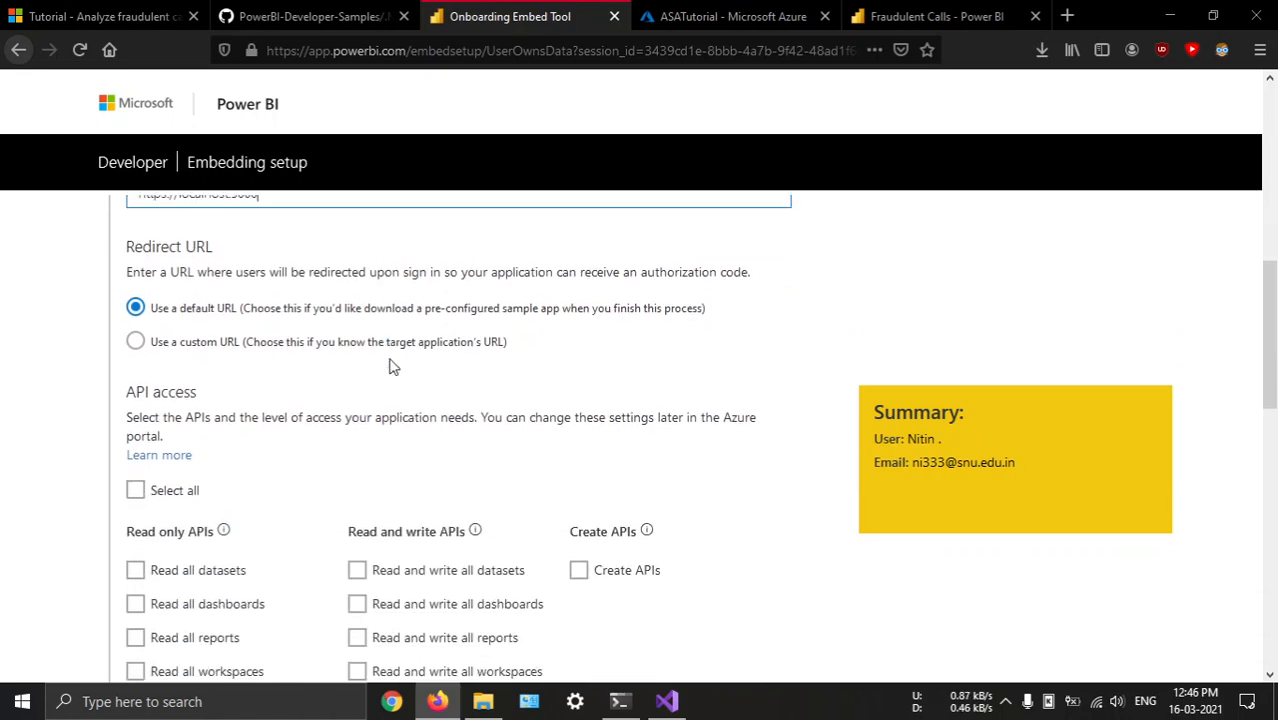
{"action": "scroll", "coordinate": [425, 418], "scroll_direction": "up", "scroll_amount": 1}
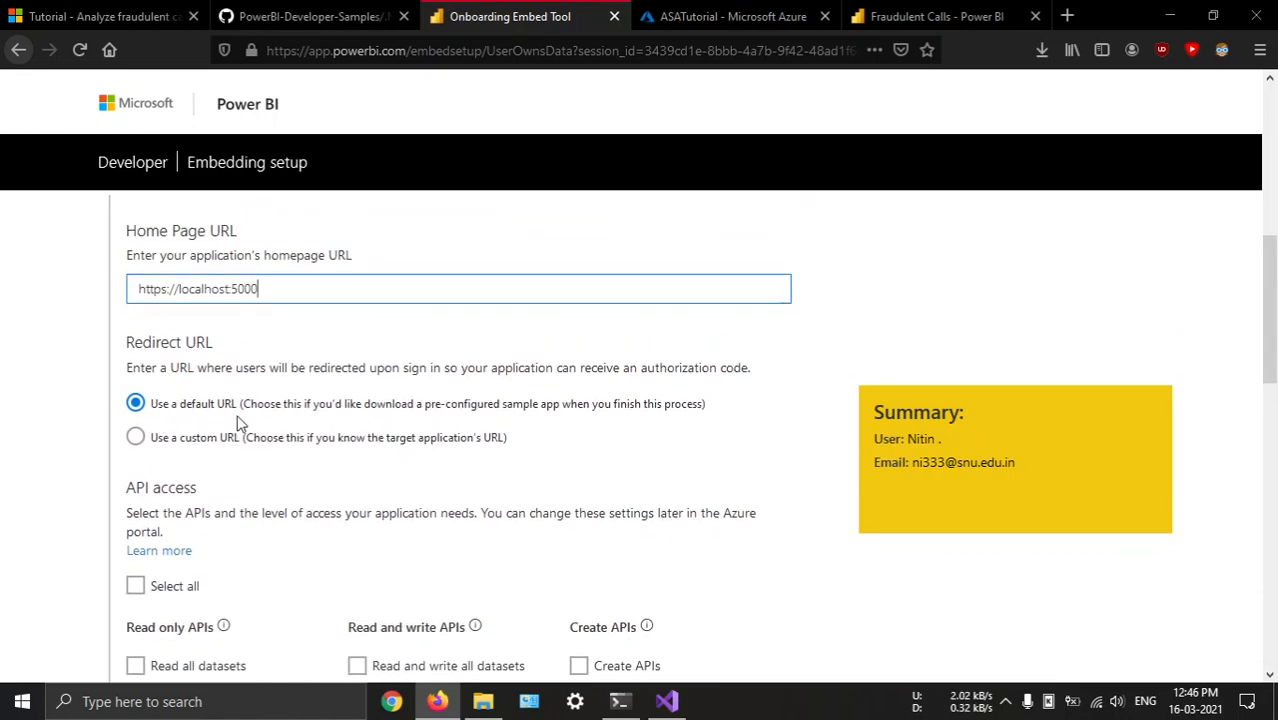
{"action": "left_click", "coordinate": [183, 445]}
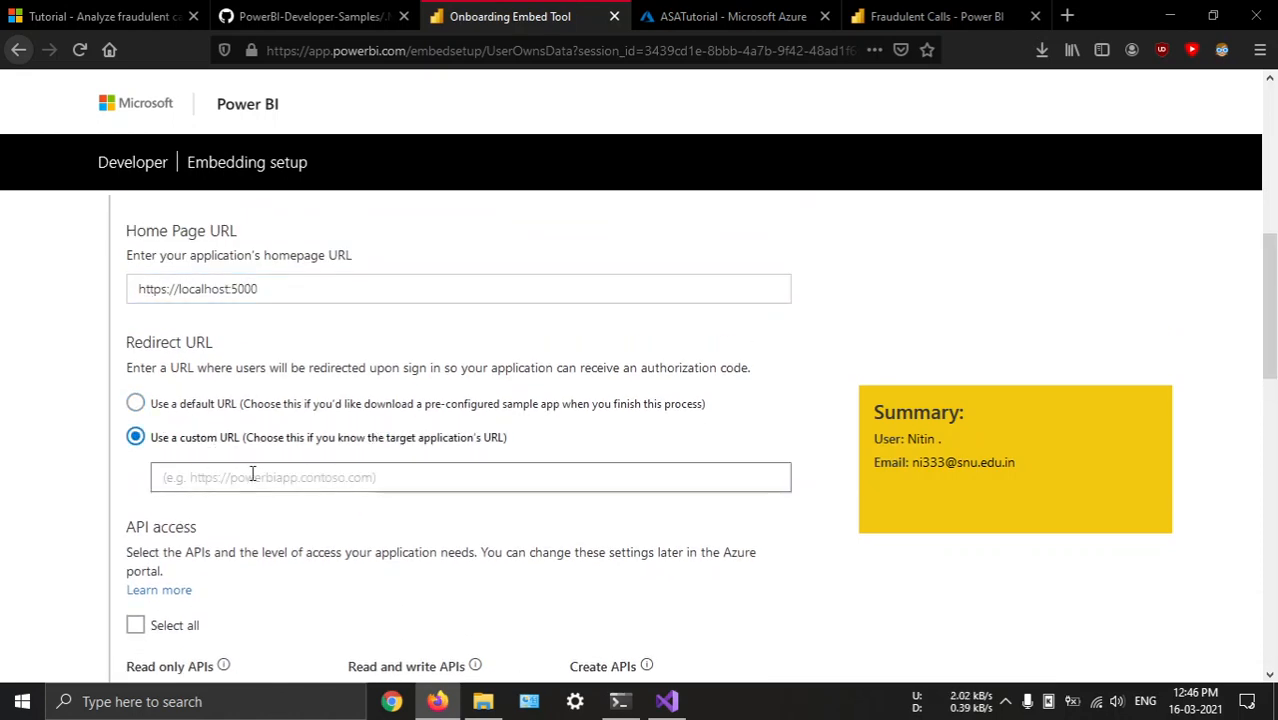
{"action": "left_click", "coordinate": [266, 476]}
{"action": "type", "text": "https://localh"}
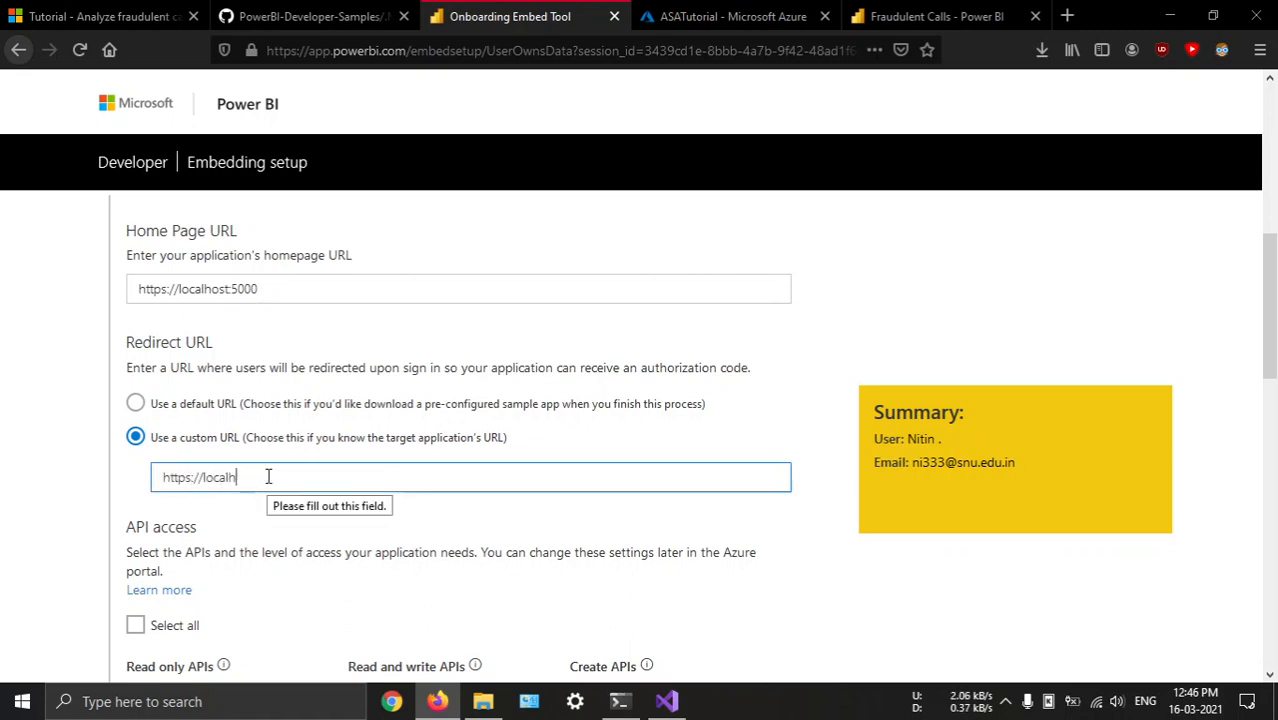
{"action": "type", "text": "ost:44300"}
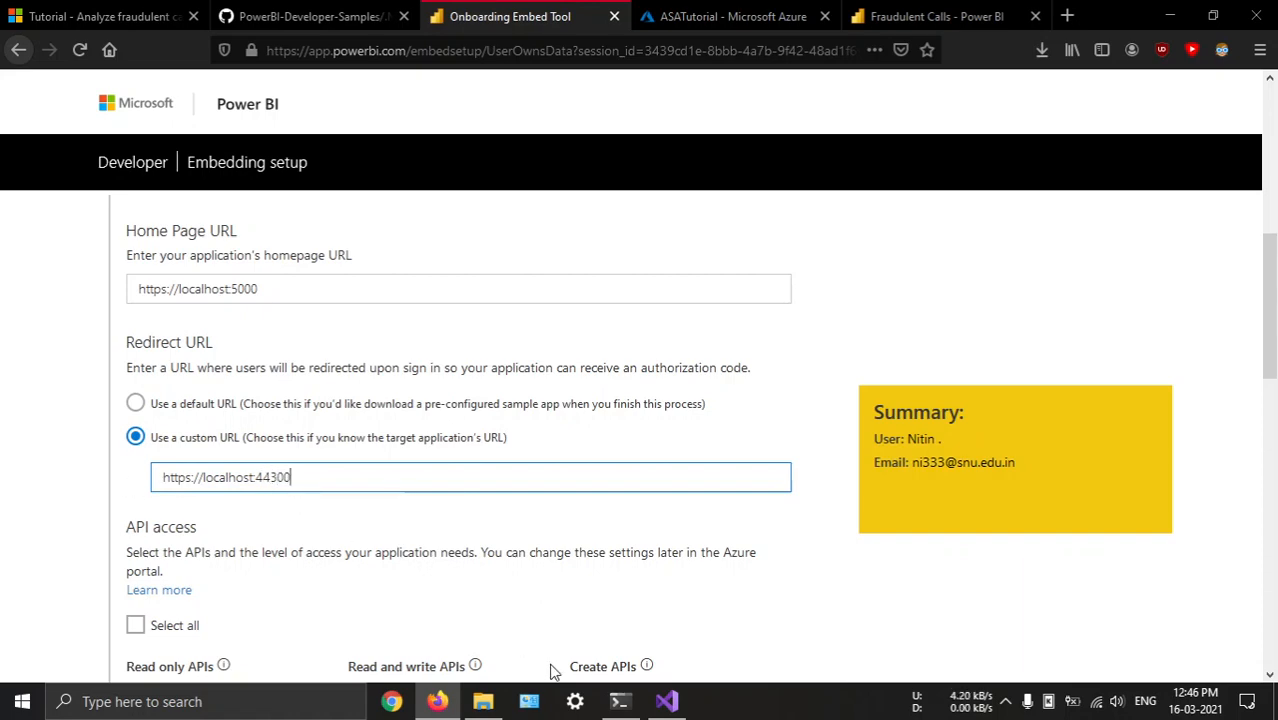
Switch to File Explorer and open Web.config from the UserOwnsData folder in Kate
{"action": "left_click", "coordinate": [664, 702]}
{"action": "left_click", "coordinate": [652, 708]}
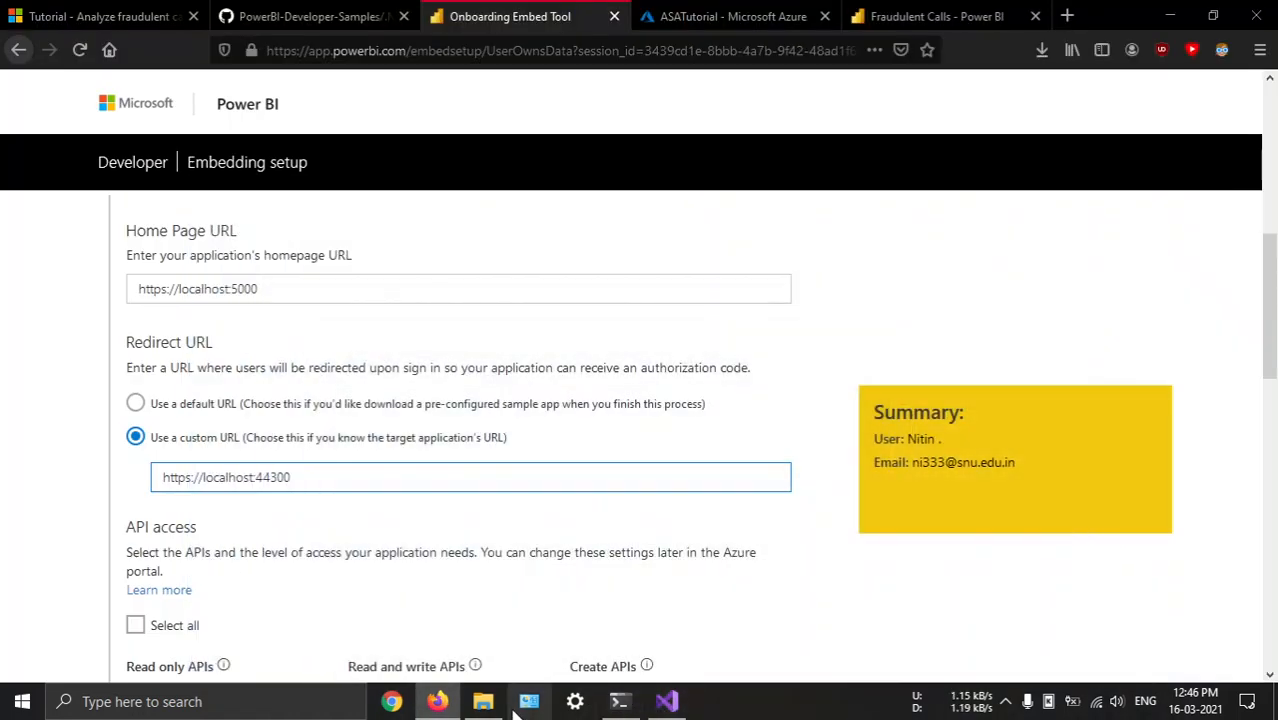
{"action": "left_click", "coordinate": [483, 702]}
{"action": "left_click", "coordinate": [234, 503]}
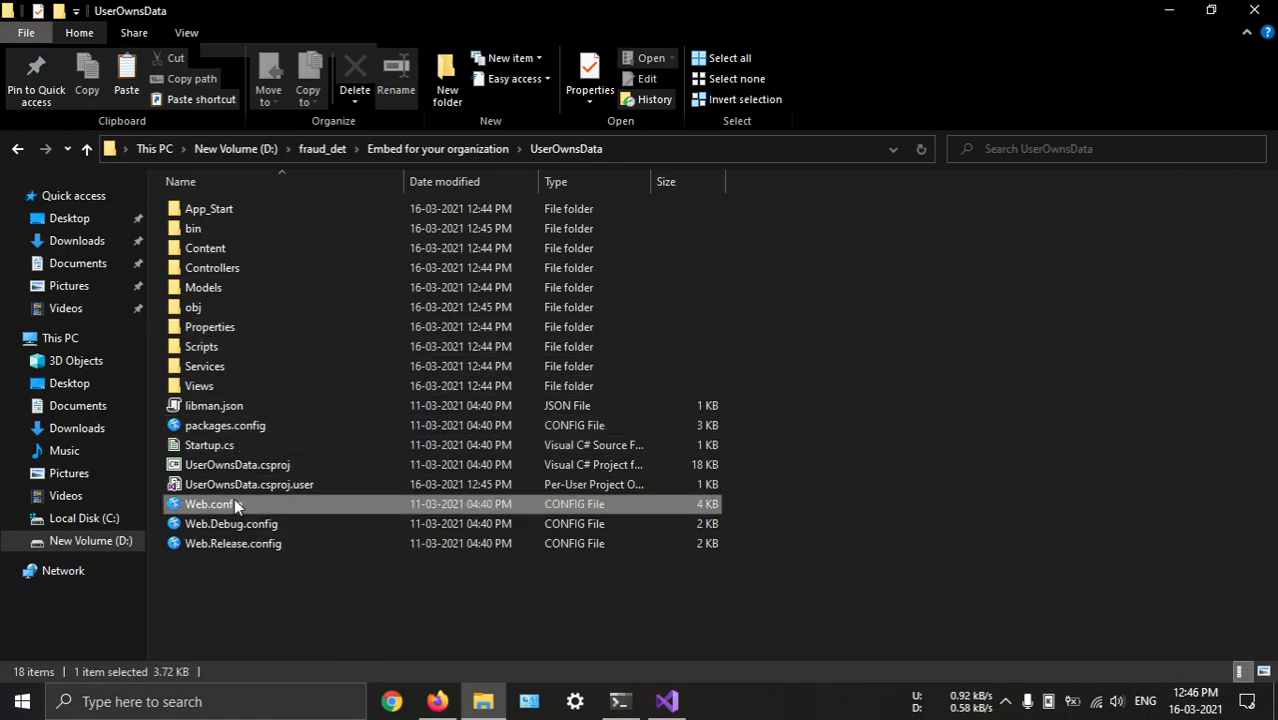
{"action": "double_click", "coordinate": [244, 508]}
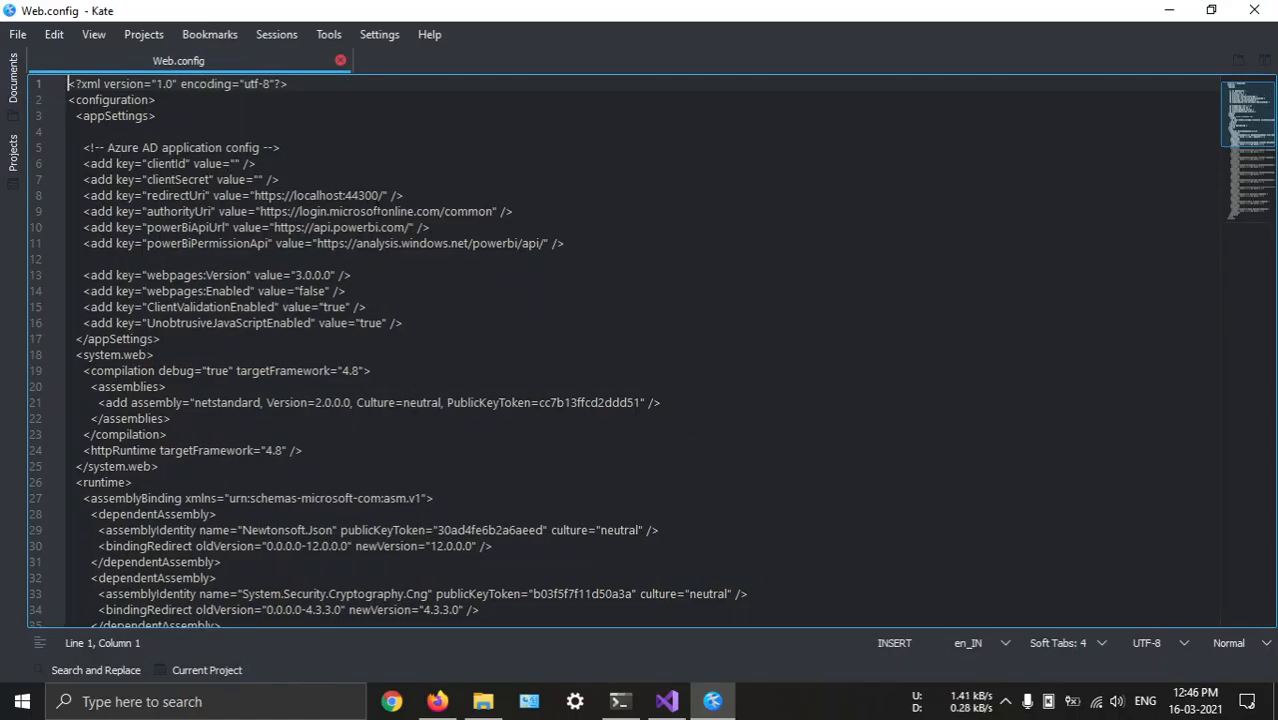
Check the redirectUri, clientId and clientSecret entries in Web.config
{"action": "left_click_drag", "start_coordinate": [385, 195], "coordinate": [251, 195]}
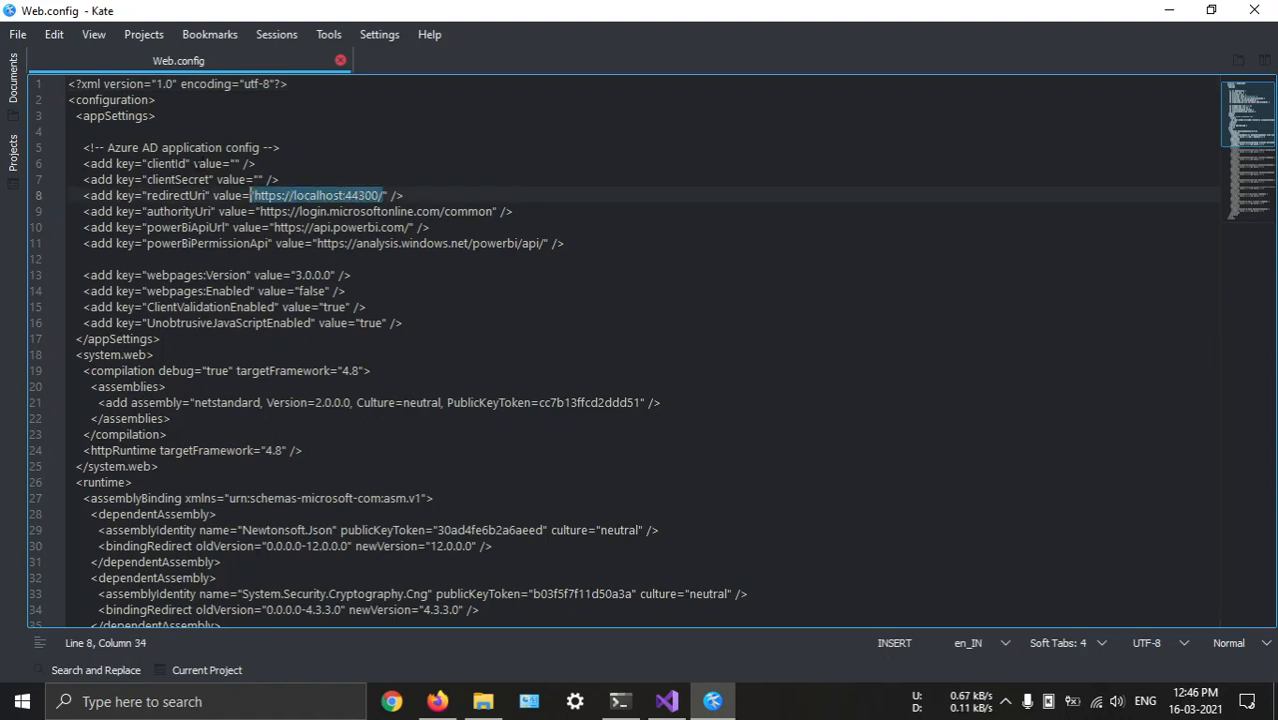
{"action": "left_click", "coordinate": [176, 163]}
{"action": "left_click", "coordinate": [186, 179]}
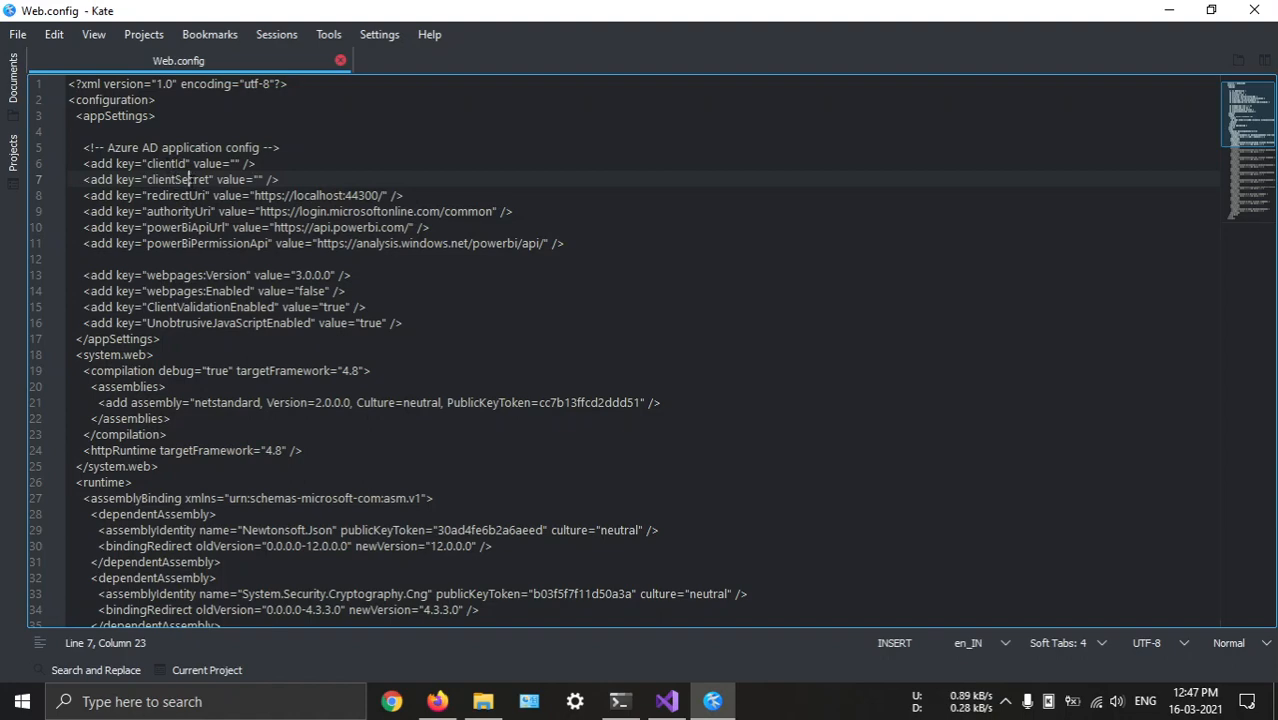
Switch to Firefox and review the Redirect URL and API access sections of the application registration form
{"action": "left_click", "coordinate": [712, 701]}
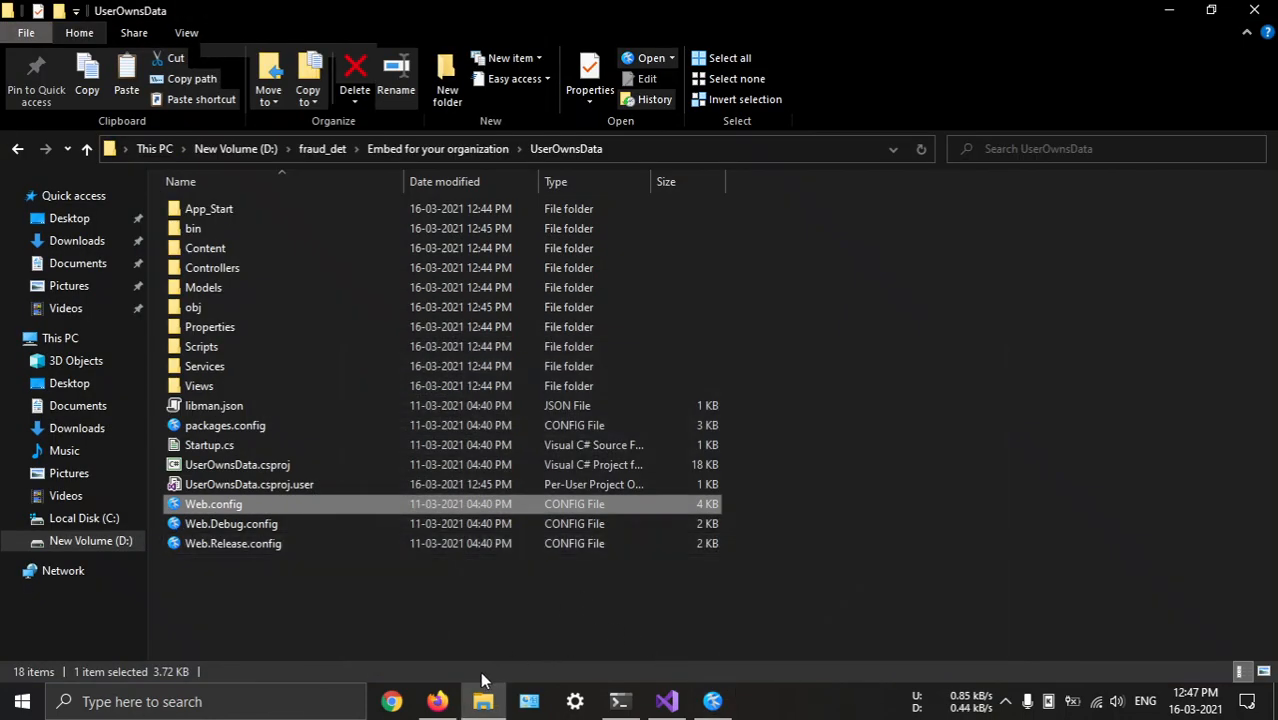
{"action": "left_click", "coordinate": [438, 700]}
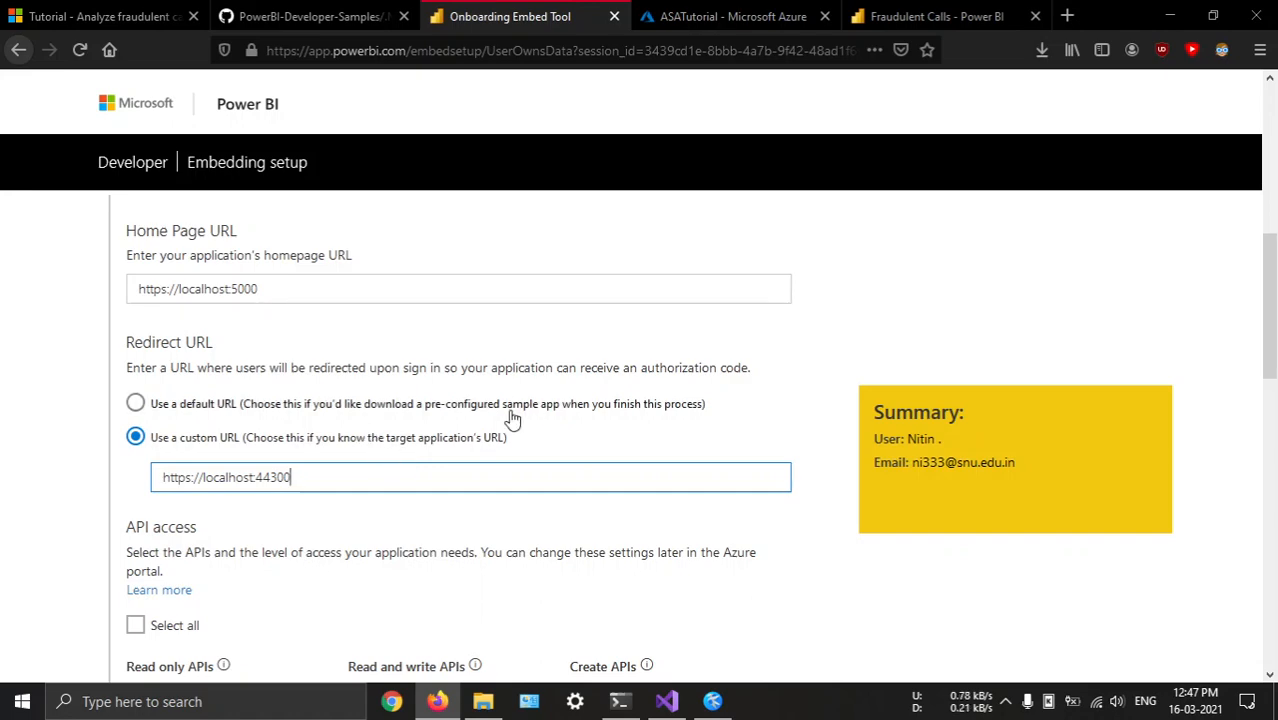
{"action": "scroll", "coordinate": [405, 419], "scroll_direction": "down", "scroll_amount": 3}
{"action": "scroll", "coordinate": [348, 388], "scroll_direction": "up", "scroll_amount": 3}
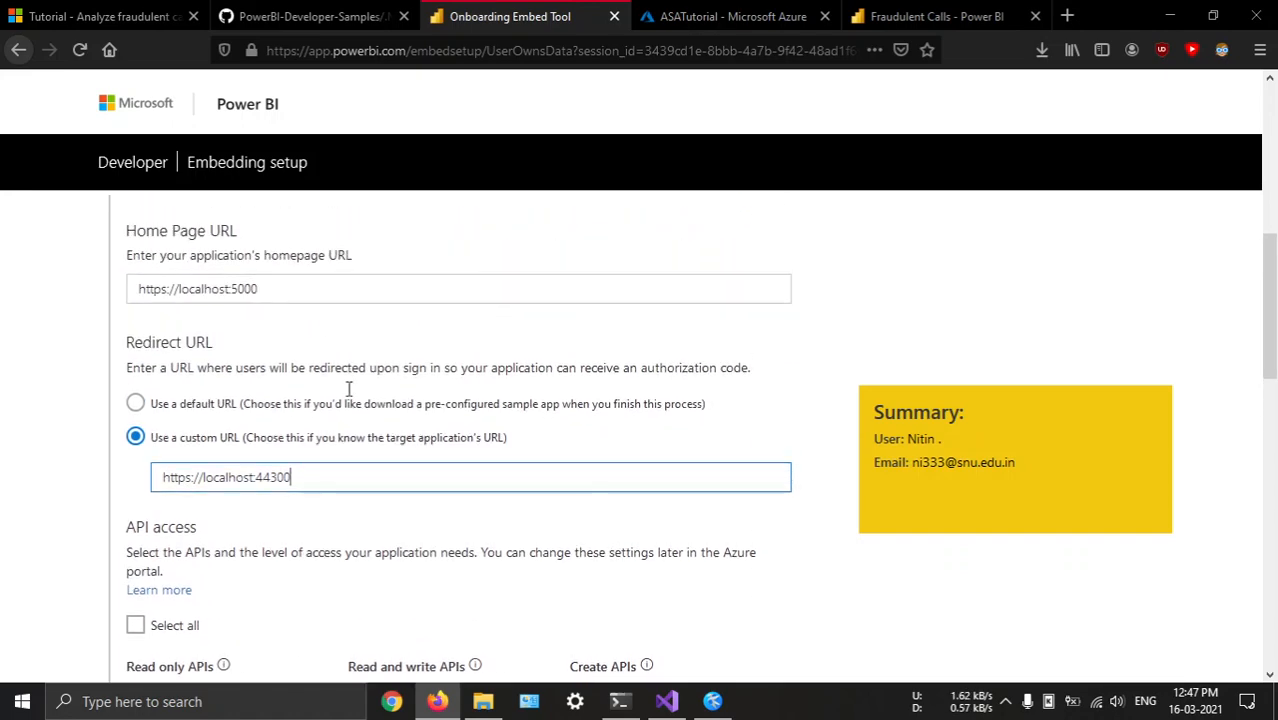
{"action": "scroll", "coordinate": [428, 417], "scroll_direction": "down", "scroll_amount": 2}
{"action": "scroll", "coordinate": [213, 316], "scroll_direction": "up", "scroll_amount": 2}
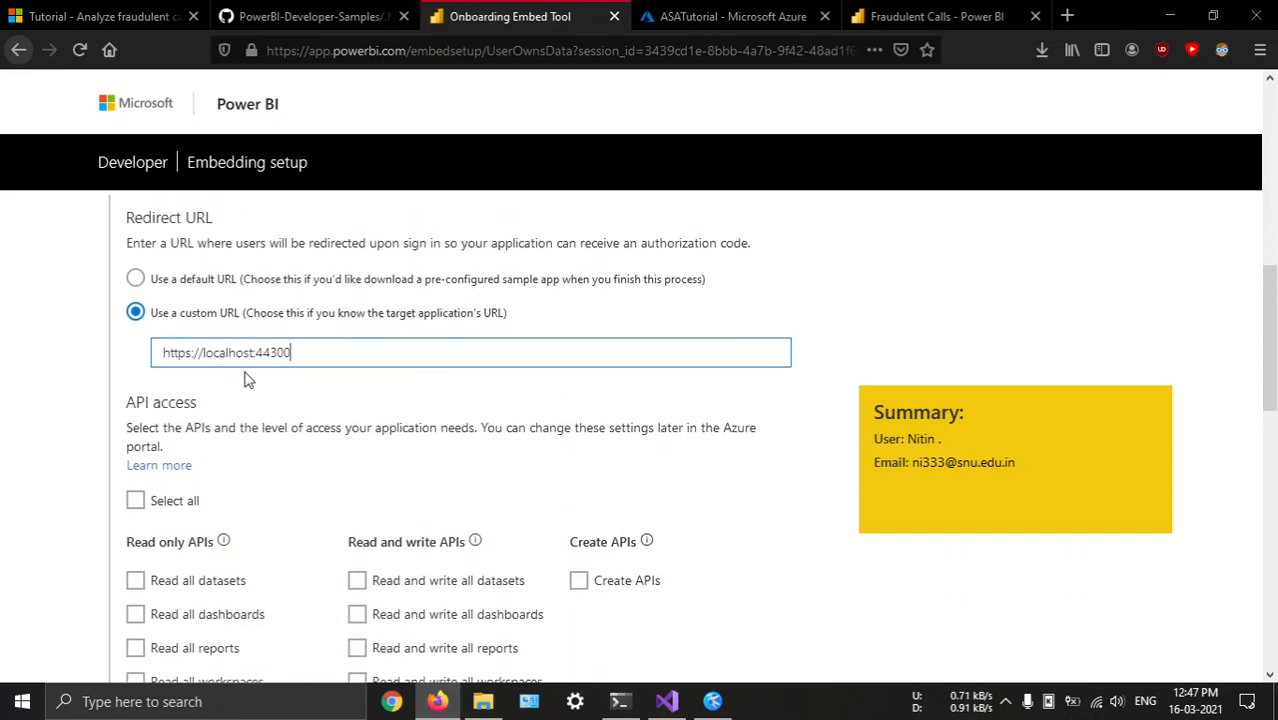
{"action": "scroll", "coordinate": [334, 302], "scroll_direction": "down", "scroll_amount": 2}
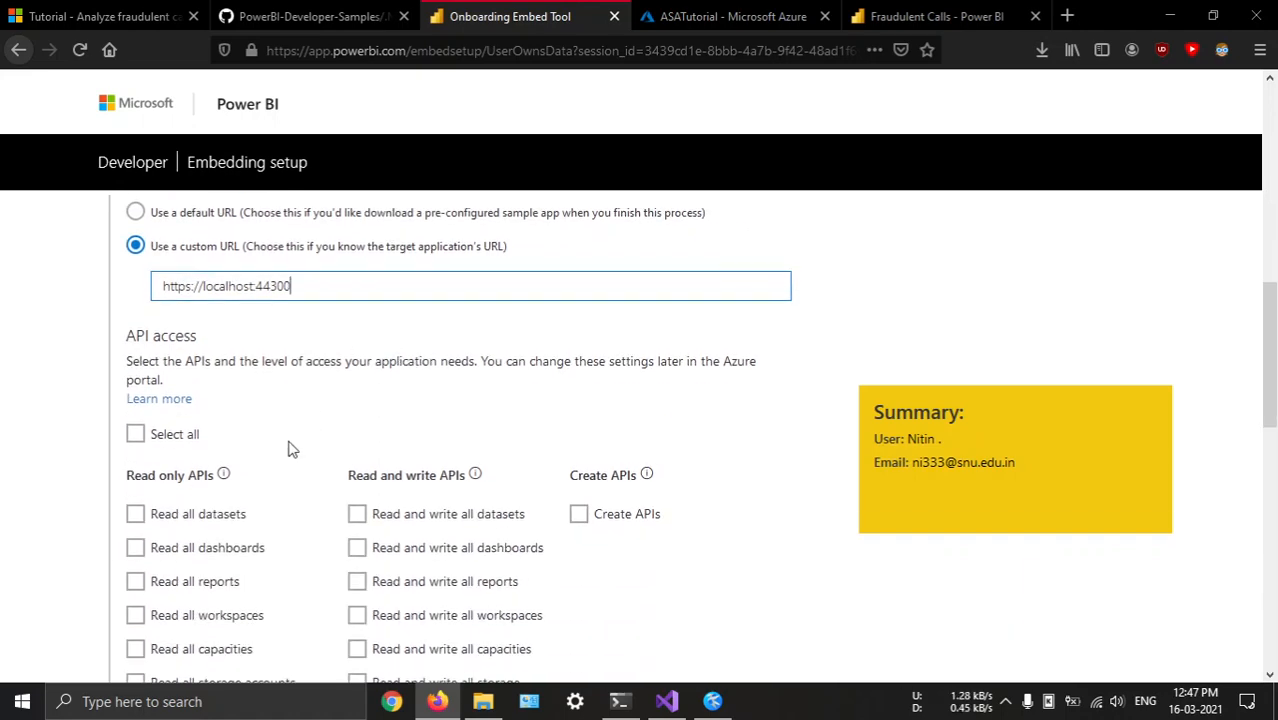
{"action": "scroll", "coordinate": [294, 447], "scroll_direction": "down", "scroll_amount": 1}
{"action": "scroll", "coordinate": [237, 468], "scroll_direction": "down", "scroll_amount": 1}
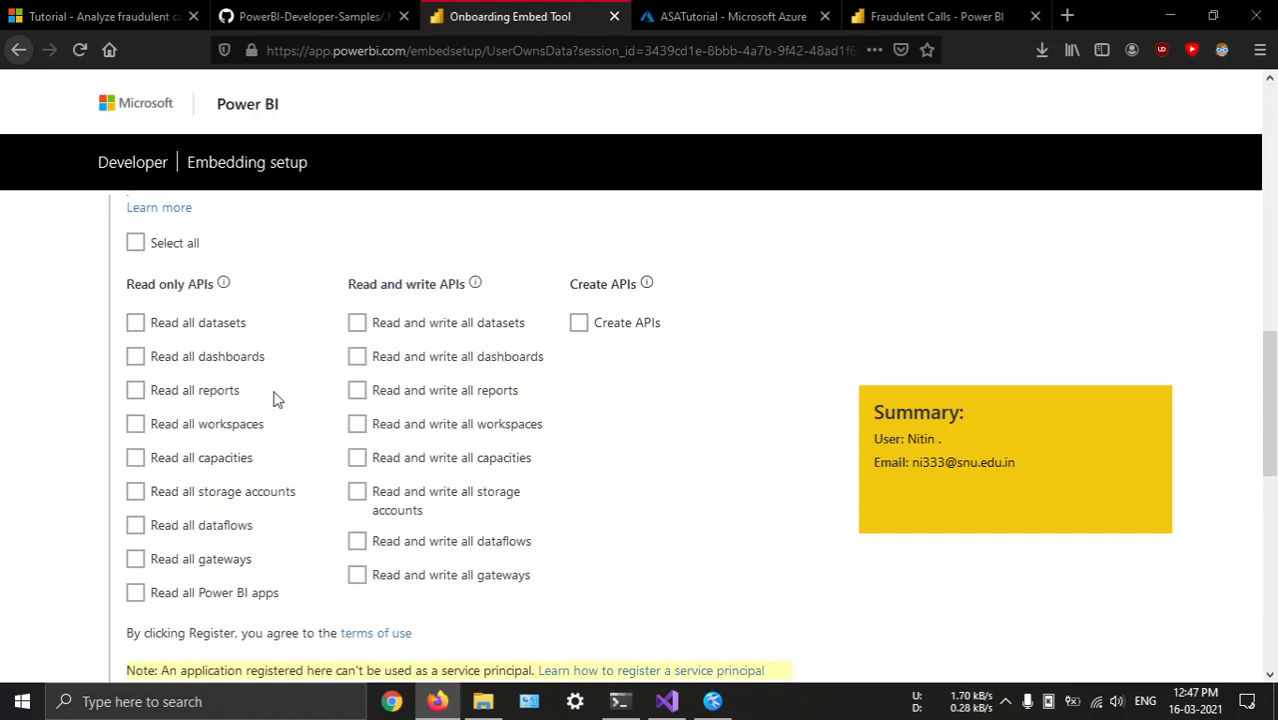
Check the API permissions the Azure AD app needs in the GitHub readme's instructions for setting up a Power BI app
{"action": "left_click", "coordinate": [310, 16]}
{"action": "scroll", "coordinate": [467, 433], "scroll_direction": "down", "scroll_amount": 3}
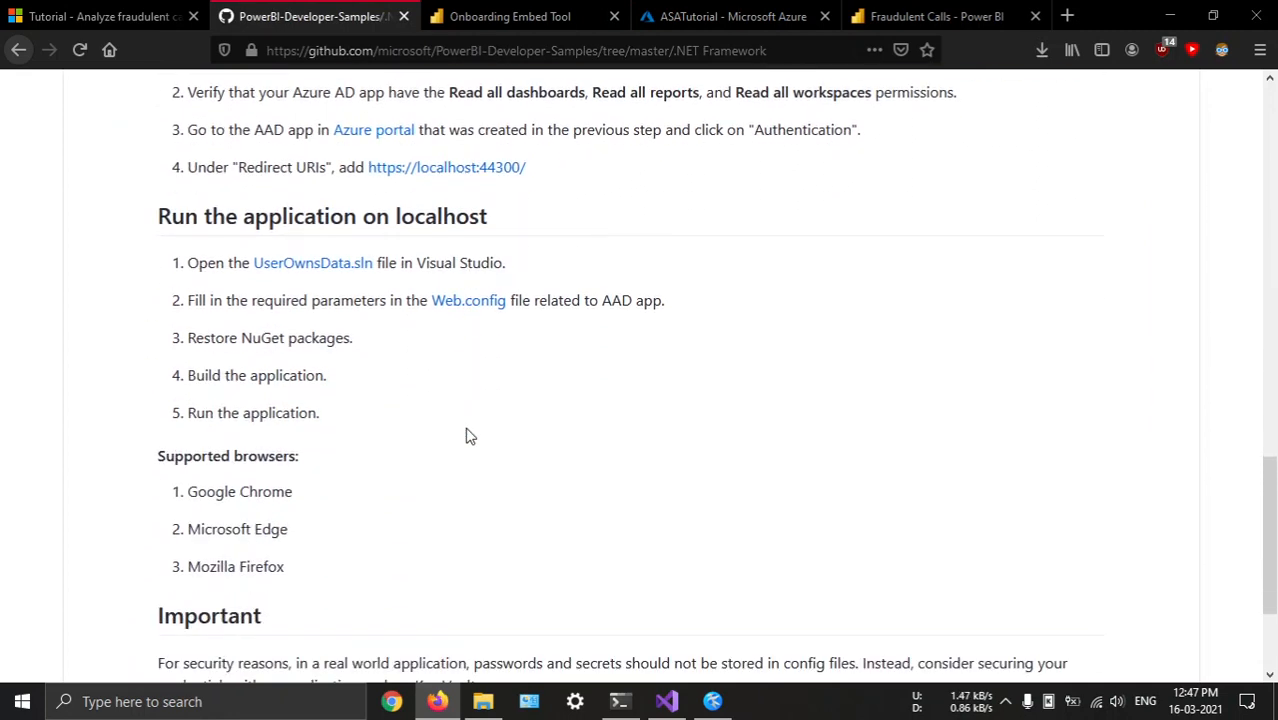
{"action": "scroll", "coordinate": [468, 434], "scroll_direction": "up", "scroll_amount": 2}
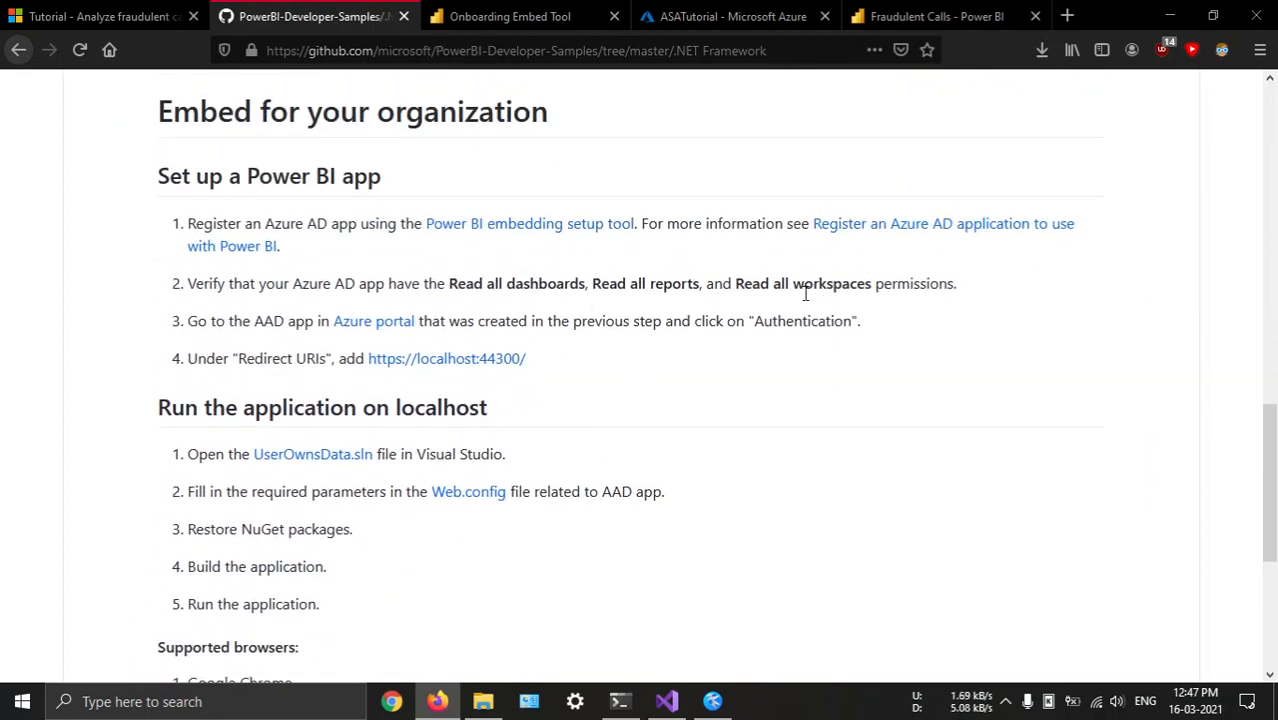
{"action": "left_click", "coordinate": [510, 16]}
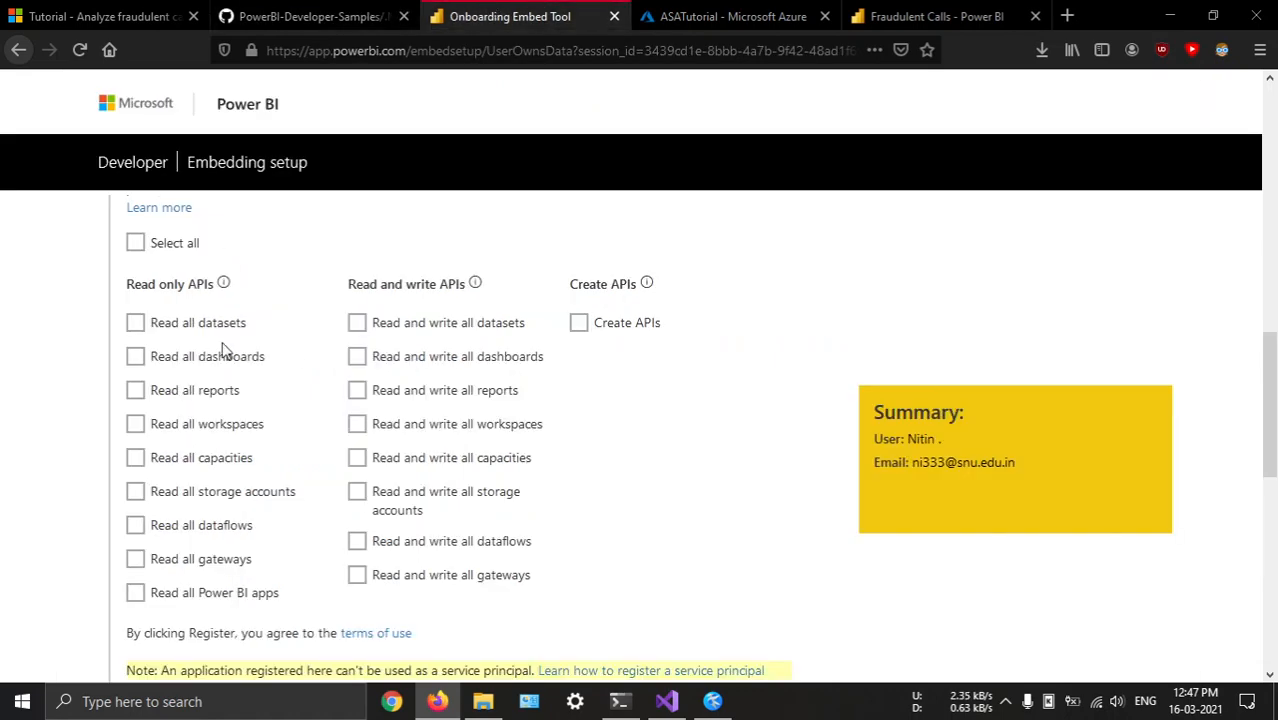
Look at the Fraudulent Calls dashboard and glance at the terminal window
{"action": "left_click", "coordinate": [898, 16]}
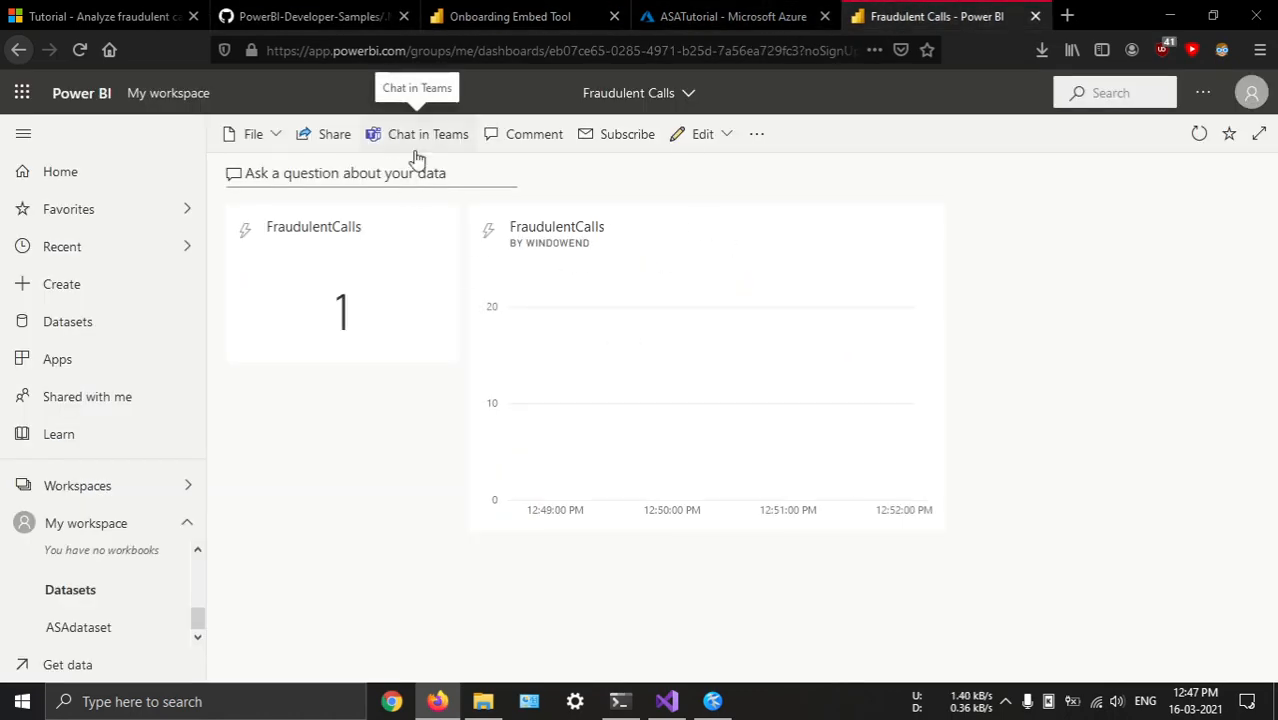
{"action": "left_click", "coordinate": [620, 701]}
{"action": "left_click", "coordinate": [620, 701]}
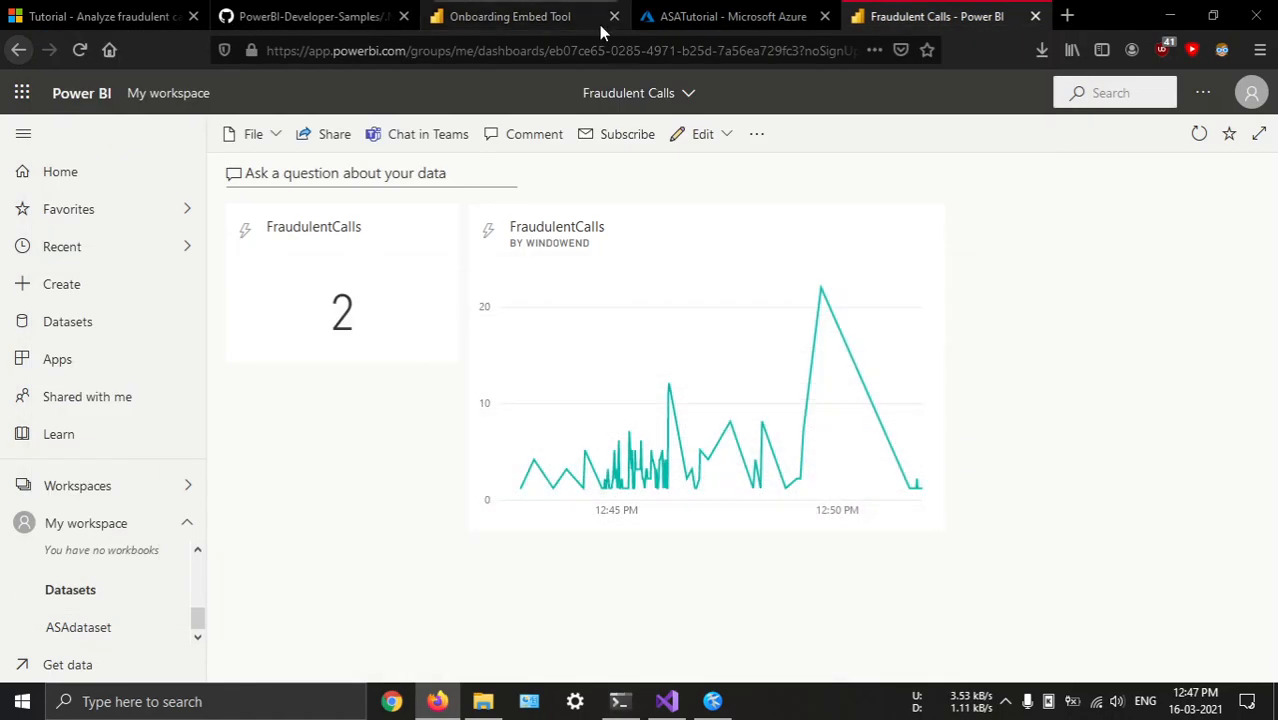
In the embedding setup form, grant the Read all dashboards, Read all reports and Read all workspaces permissions
{"action": "left_click", "coordinate": [440, 16]}
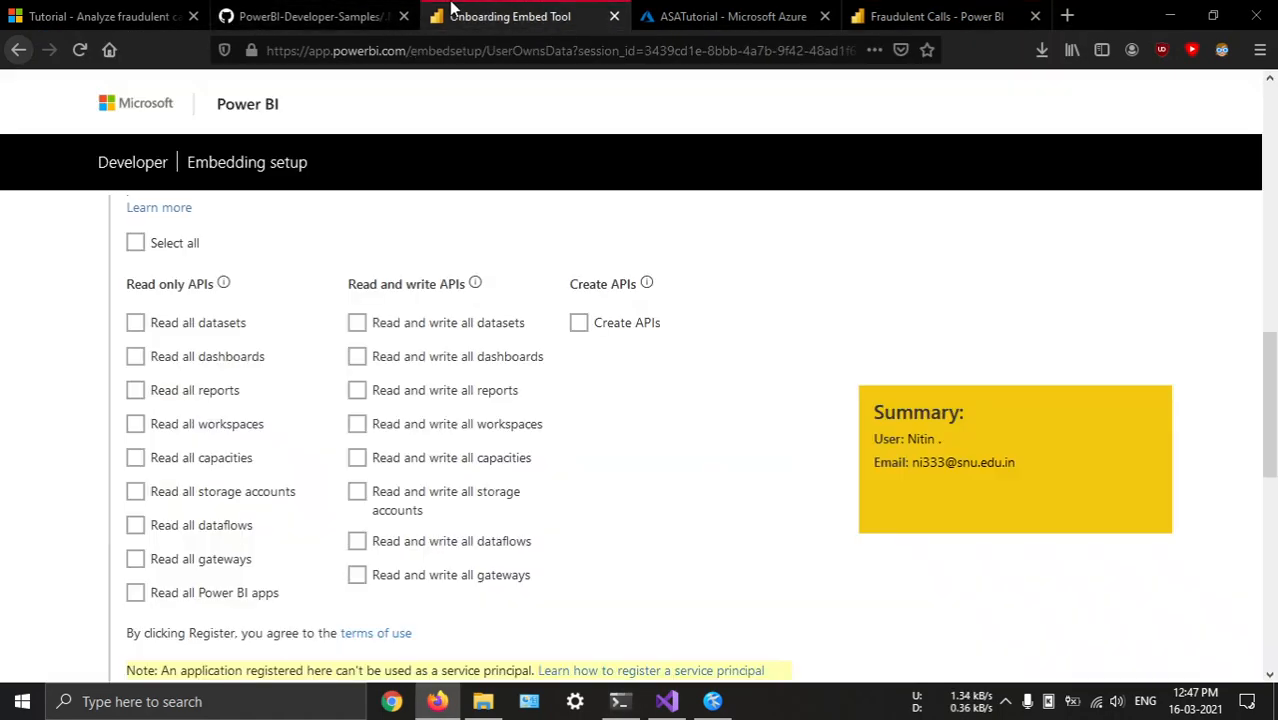
{"action": "left_click", "coordinate": [213, 367]}
{"action": "left_click", "coordinate": [208, 392]}
{"action": "left_click", "coordinate": [215, 426]}
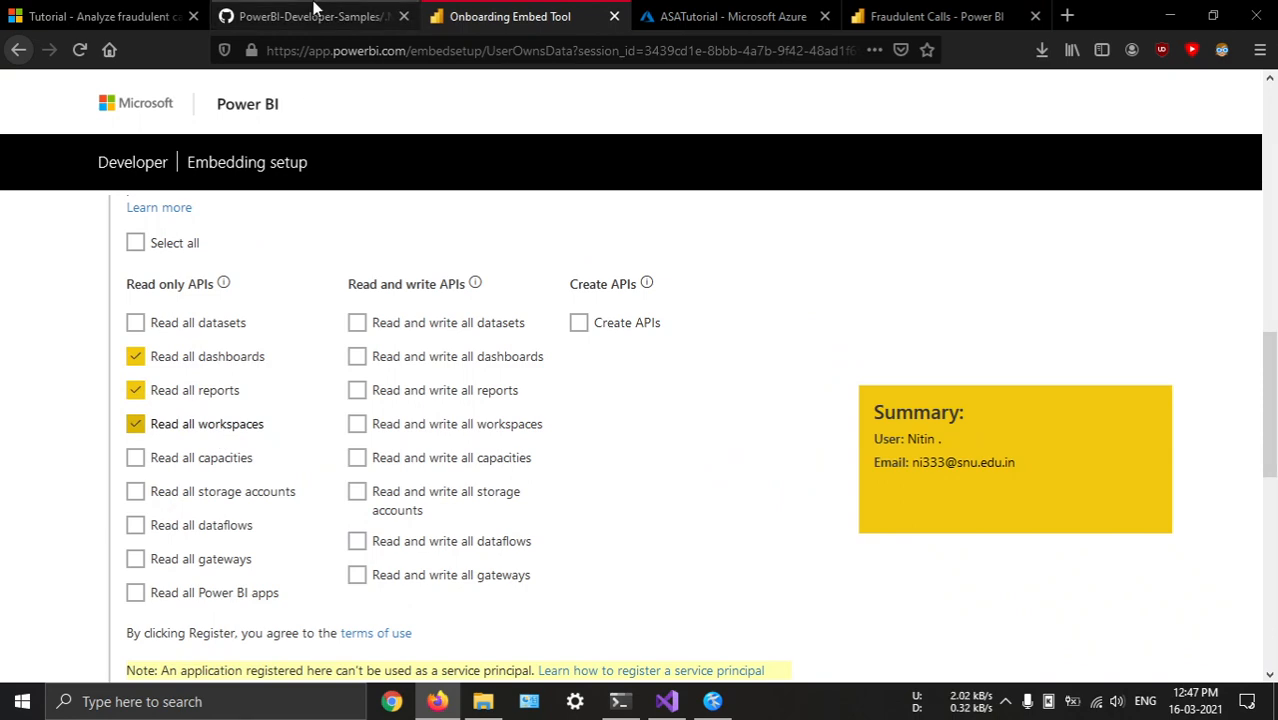
Recheck the GitHub setup instructions and register the application with the chosen API permissions
{"action": "left_click", "coordinate": [303, 16]}
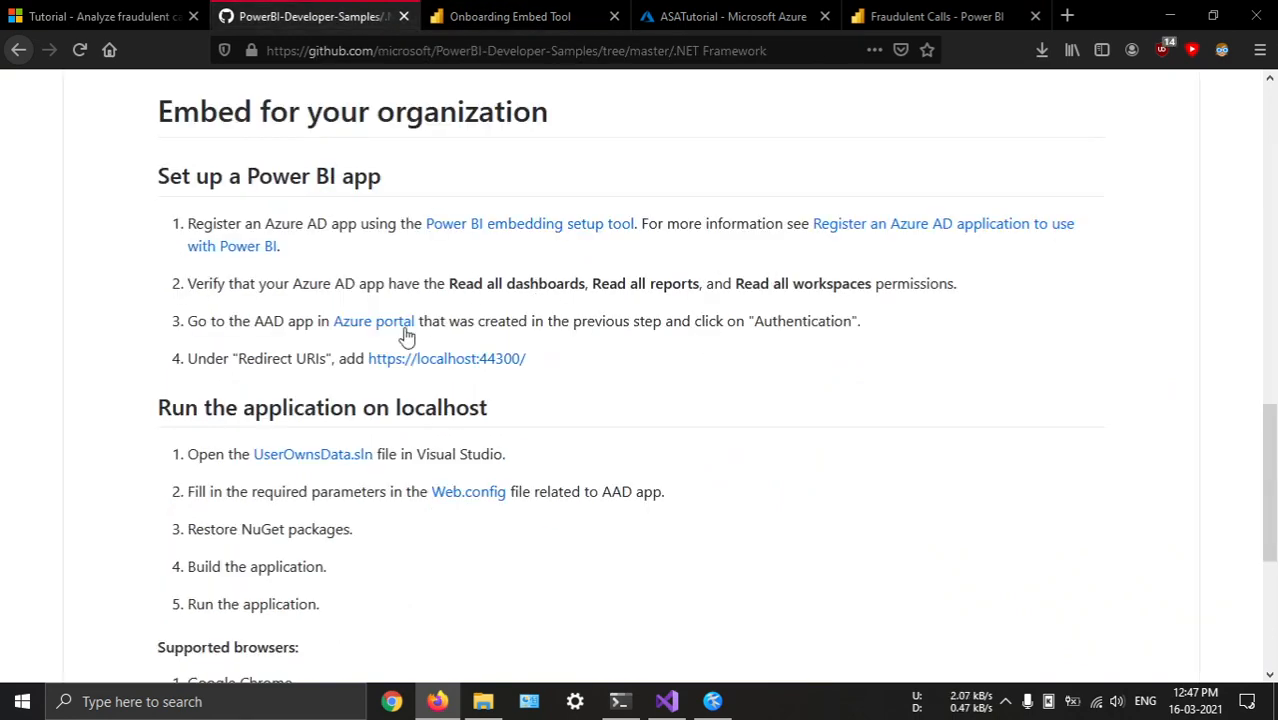
{"action": "left_click", "coordinate": [507, 8]}
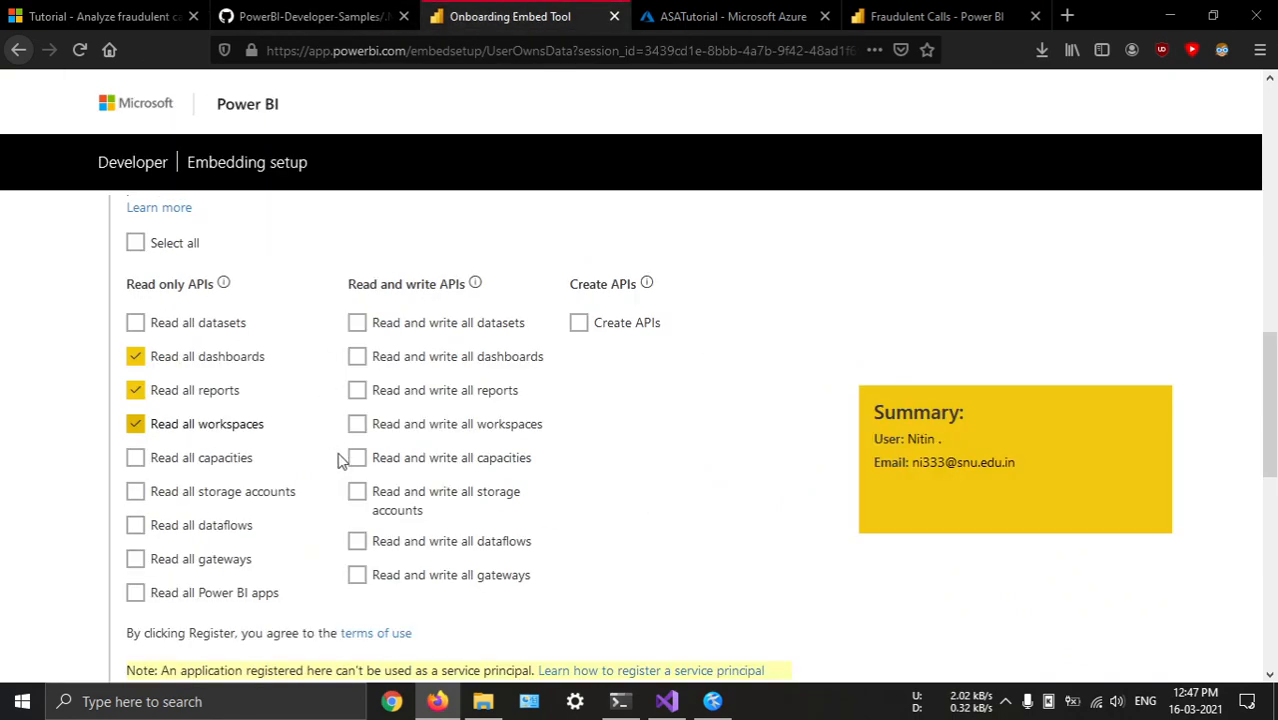
{"action": "scroll", "coordinate": [340, 460], "scroll_direction": "down", "scroll_amount": 3}
{"action": "left_click", "coordinate": [742, 428]}
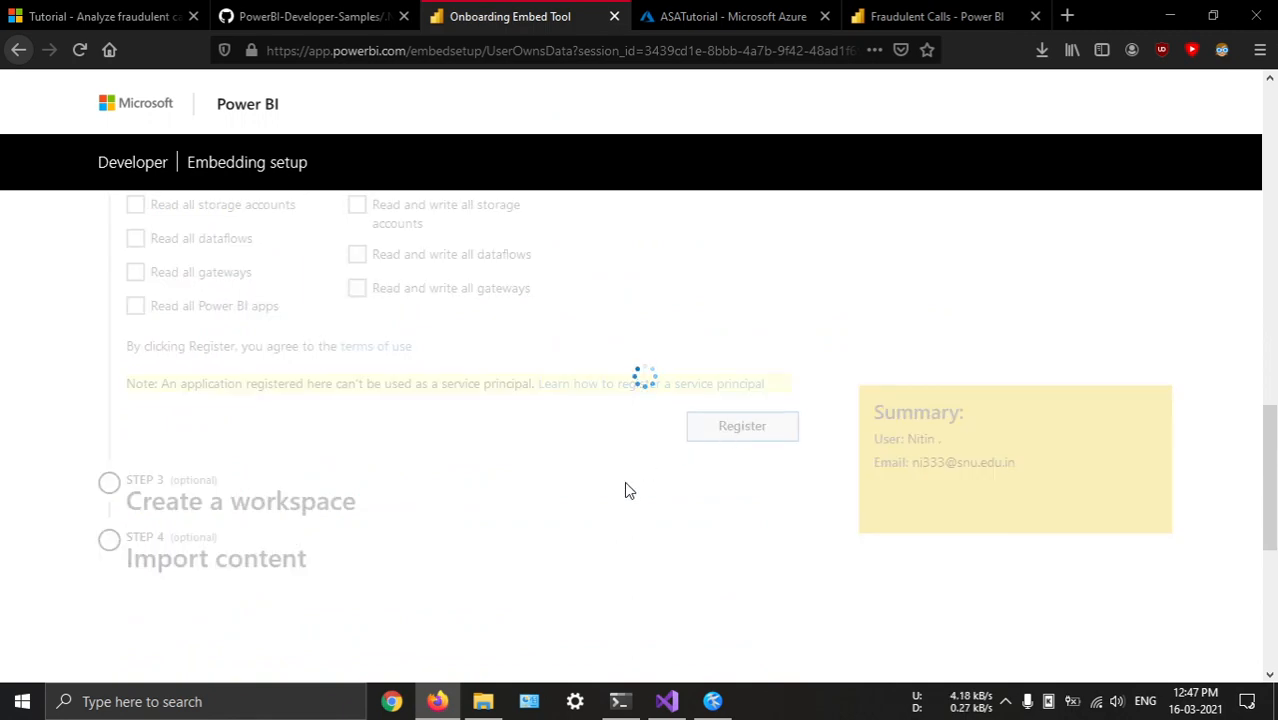
Create a workspace named powerbi_workspace for the application
{"action": "scroll", "coordinate": [615, 505], "scroll_direction": "up", "scroll_amount": 4}
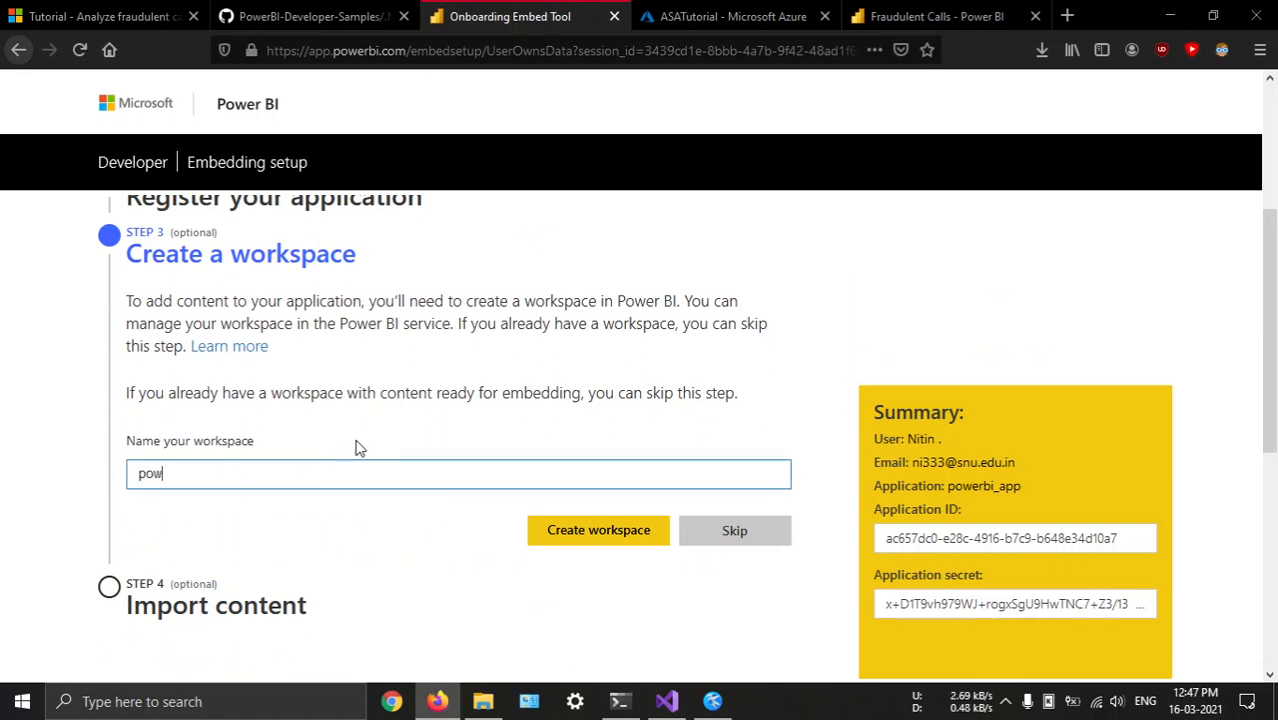
{"action": "type", "text": "bi_workspace"}
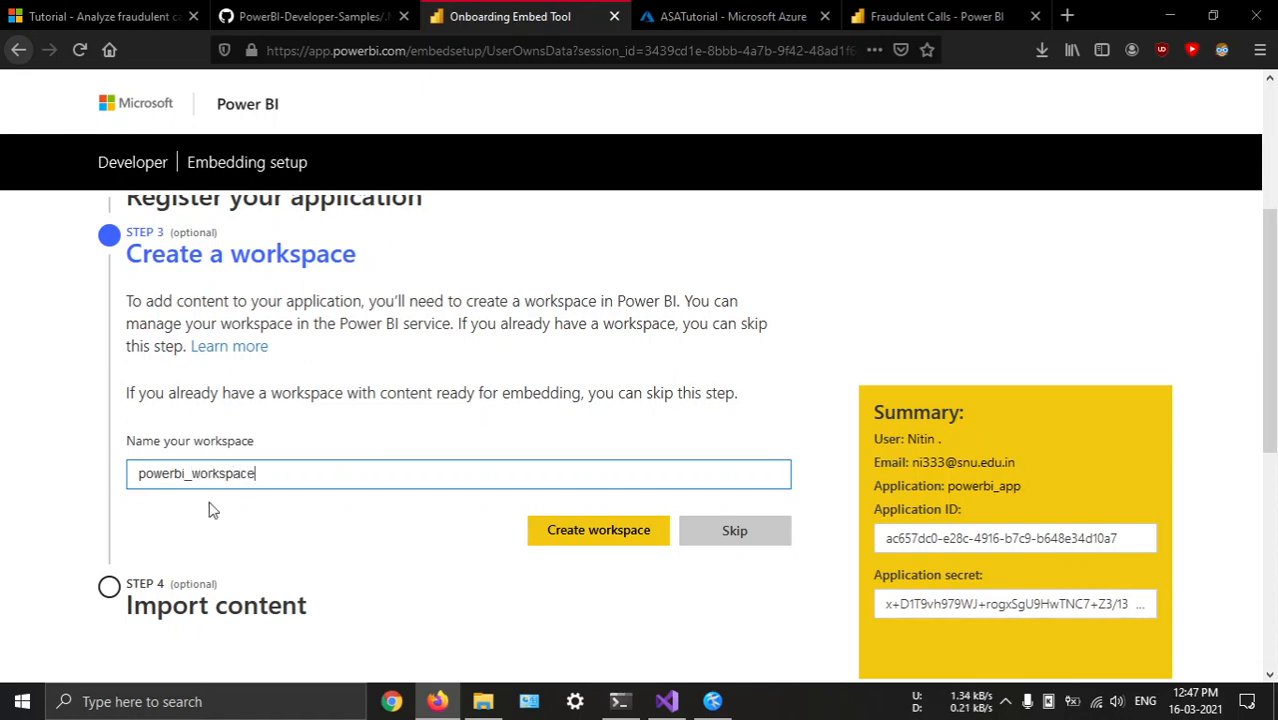
{"action": "left_click", "coordinate": [599, 532]}
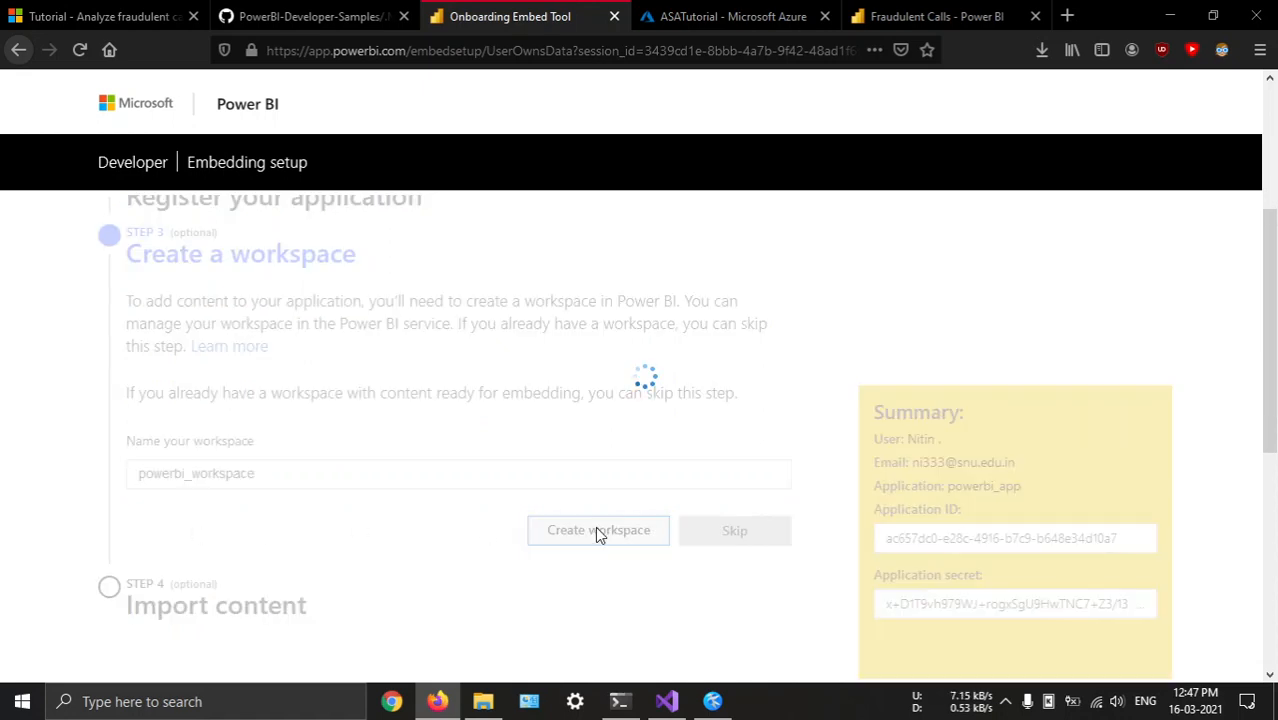
Copy the registered application's ID from the embedding setup summary
{"action": "scroll", "coordinate": [617, 518], "scroll_direction": "down", "scroll_amount": 5}
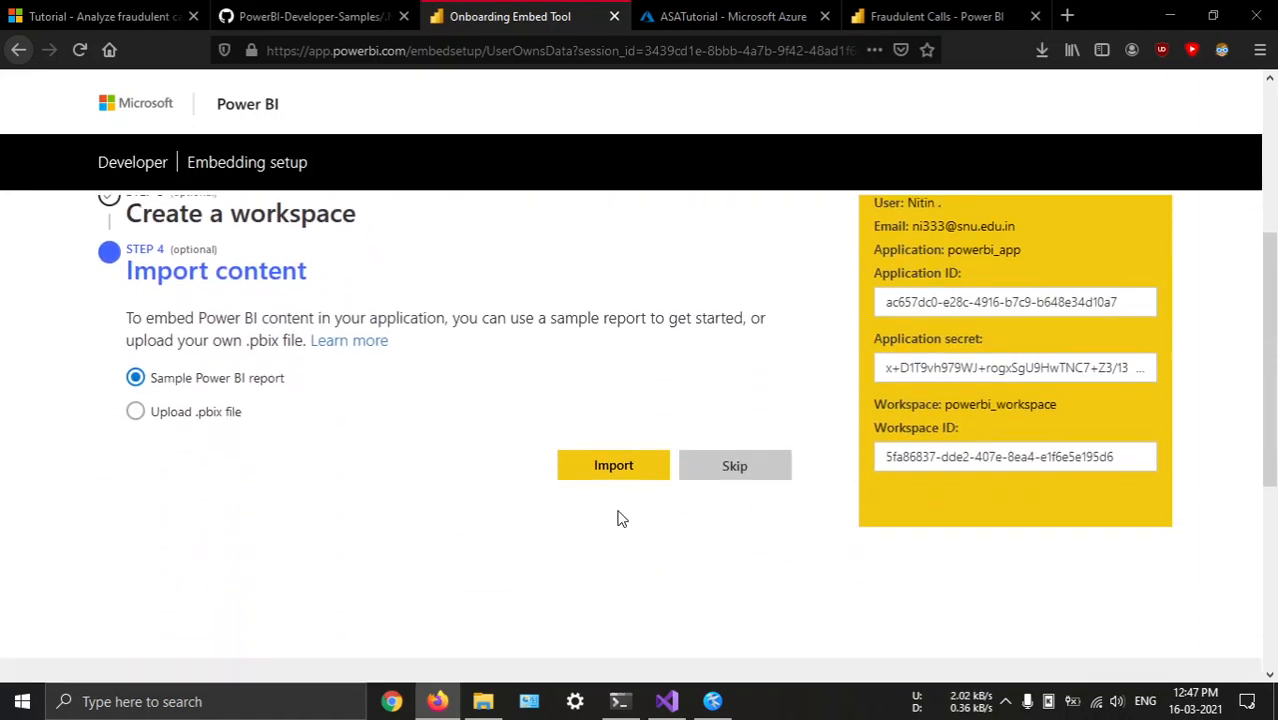
{"action": "left_click", "coordinate": [135, 326]}
{"action": "scroll", "coordinate": [855, 487], "scroll_direction": "up", "scroll_amount": 1}
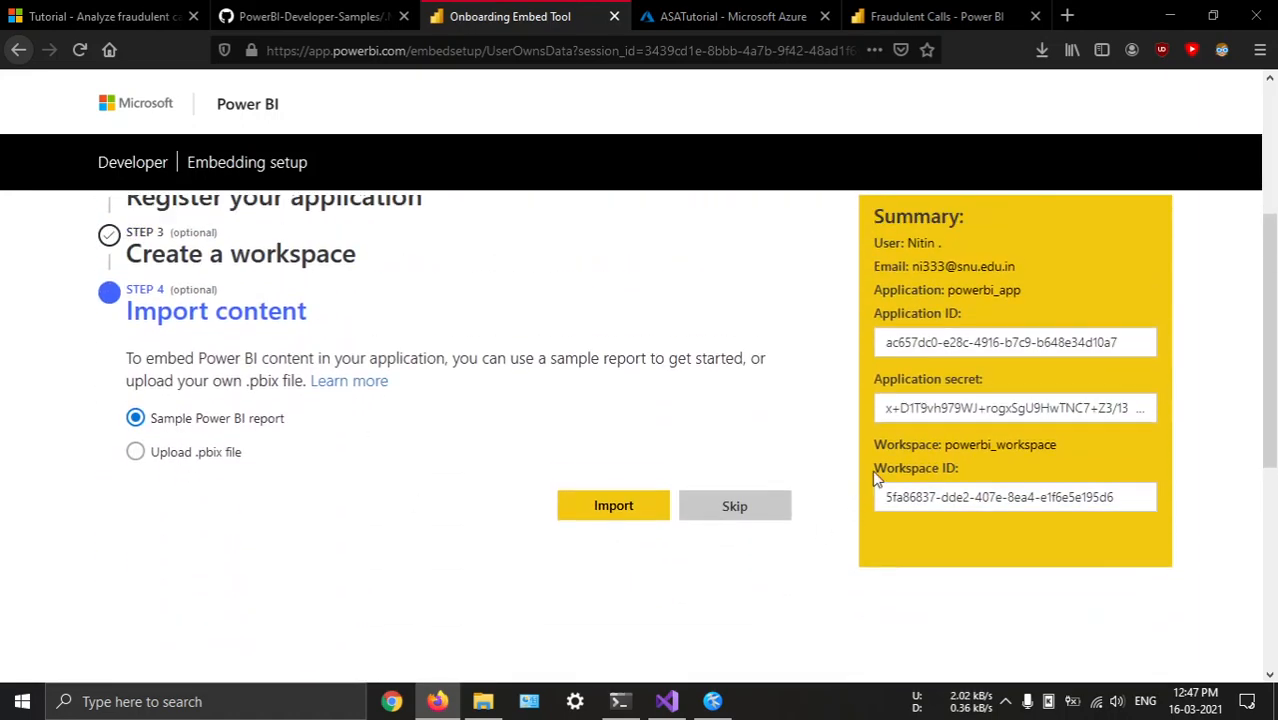
{"action": "triple_click", "coordinate": [944, 343]}
{"action": "key", "text": "ctrl+c"}
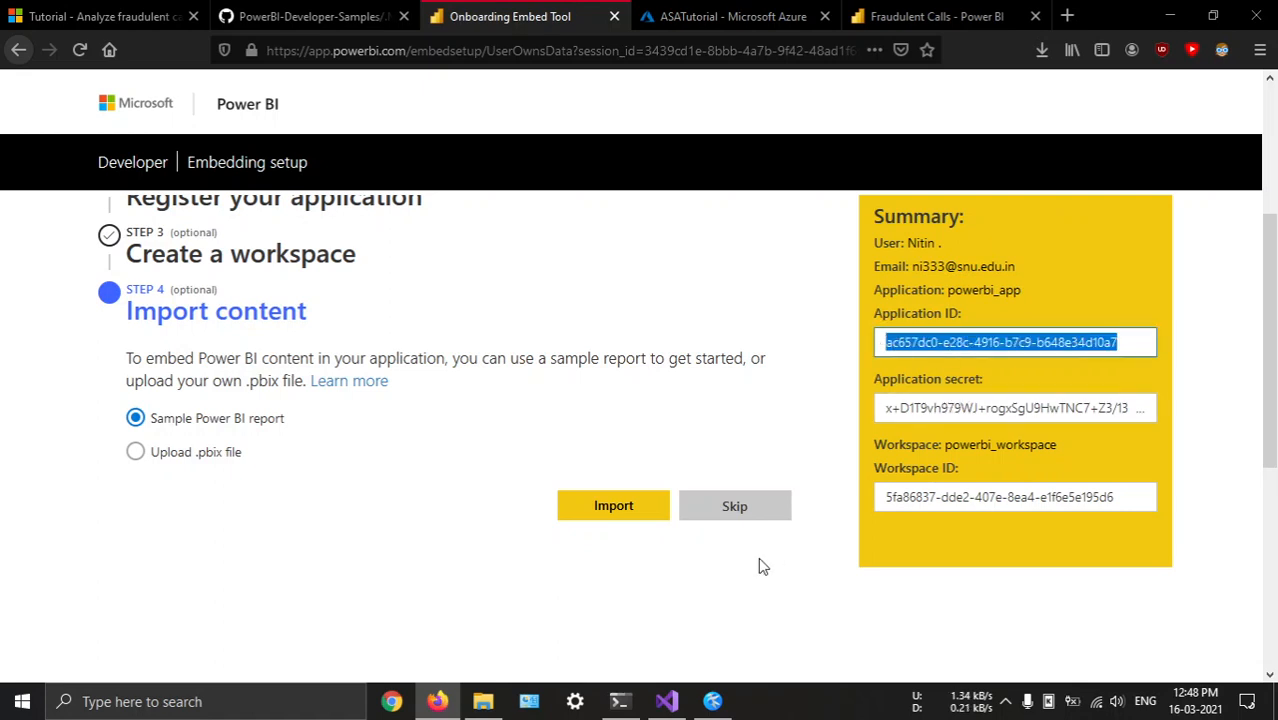
Switch to File Explorer, create a text document named ids.txt in the fraud_det folder and open it in Kate
{"action": "left_click", "coordinate": [488, 701]}
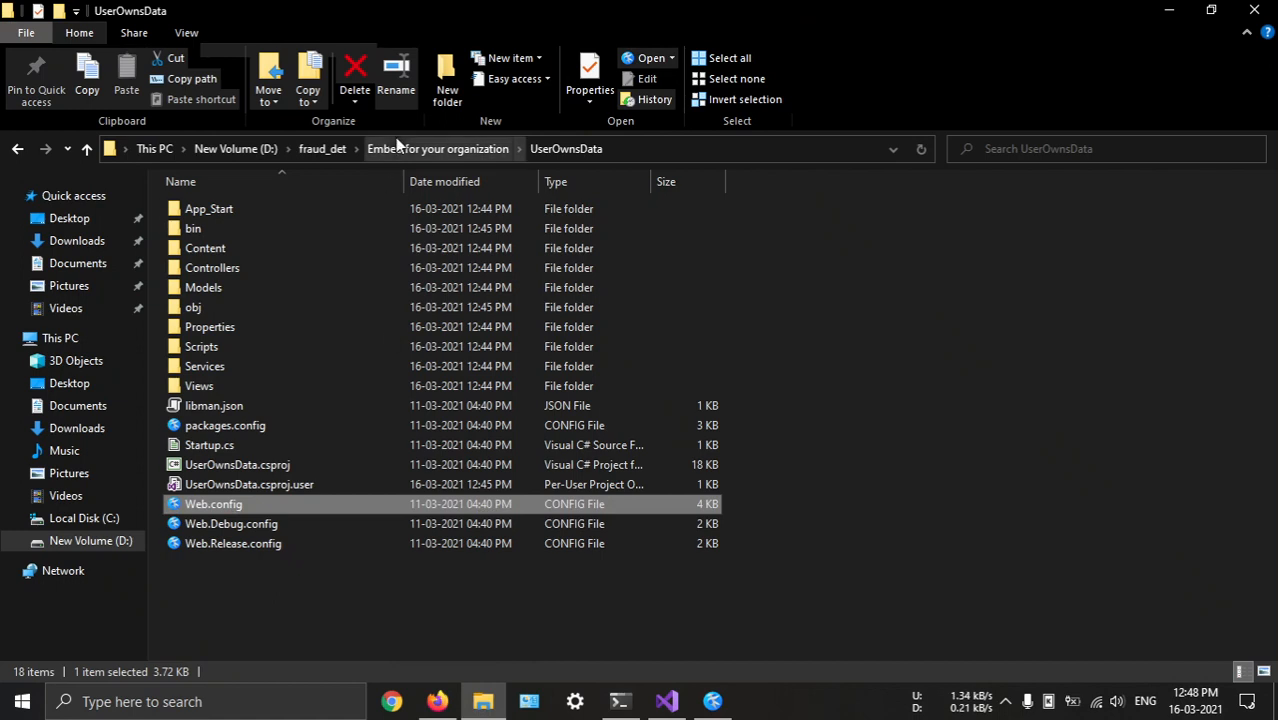
{"action": "left_click", "coordinate": [450, 149]}
{"action": "left_click", "coordinate": [330, 149]}
{"action": "right_click", "coordinate": [352, 495]}
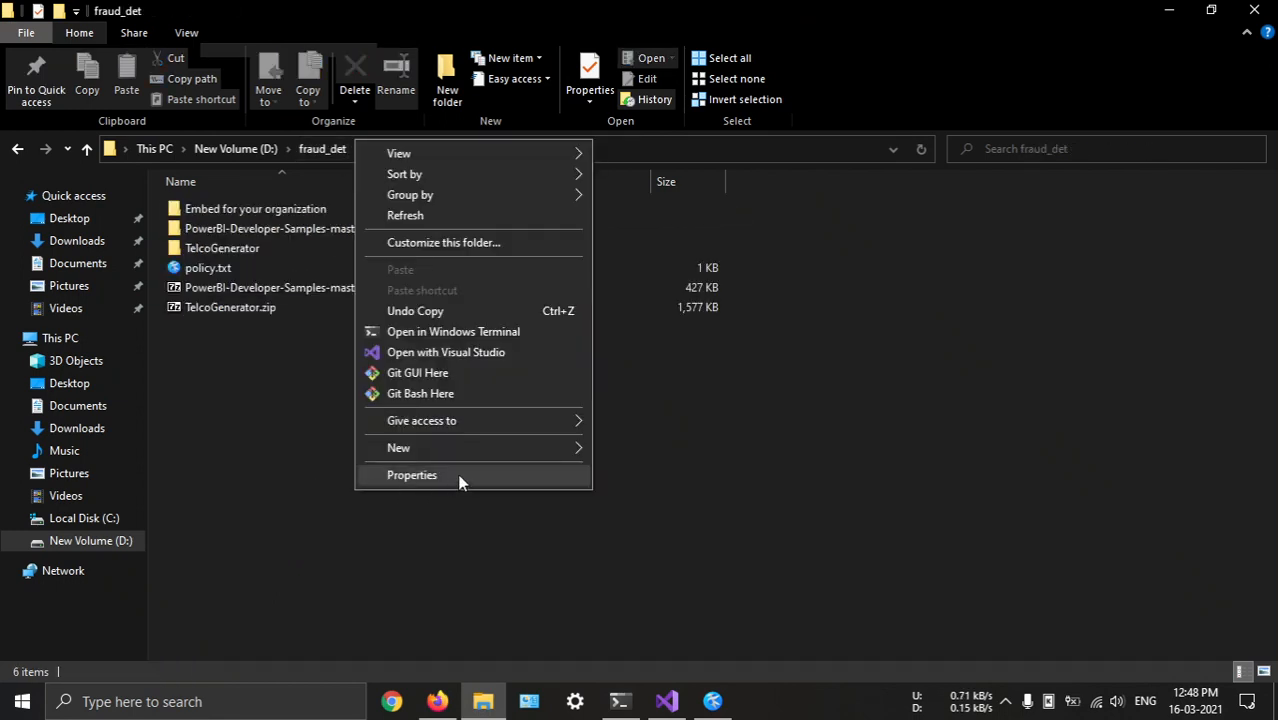
{"action": "mouse_move", "coordinate": [488, 450]}
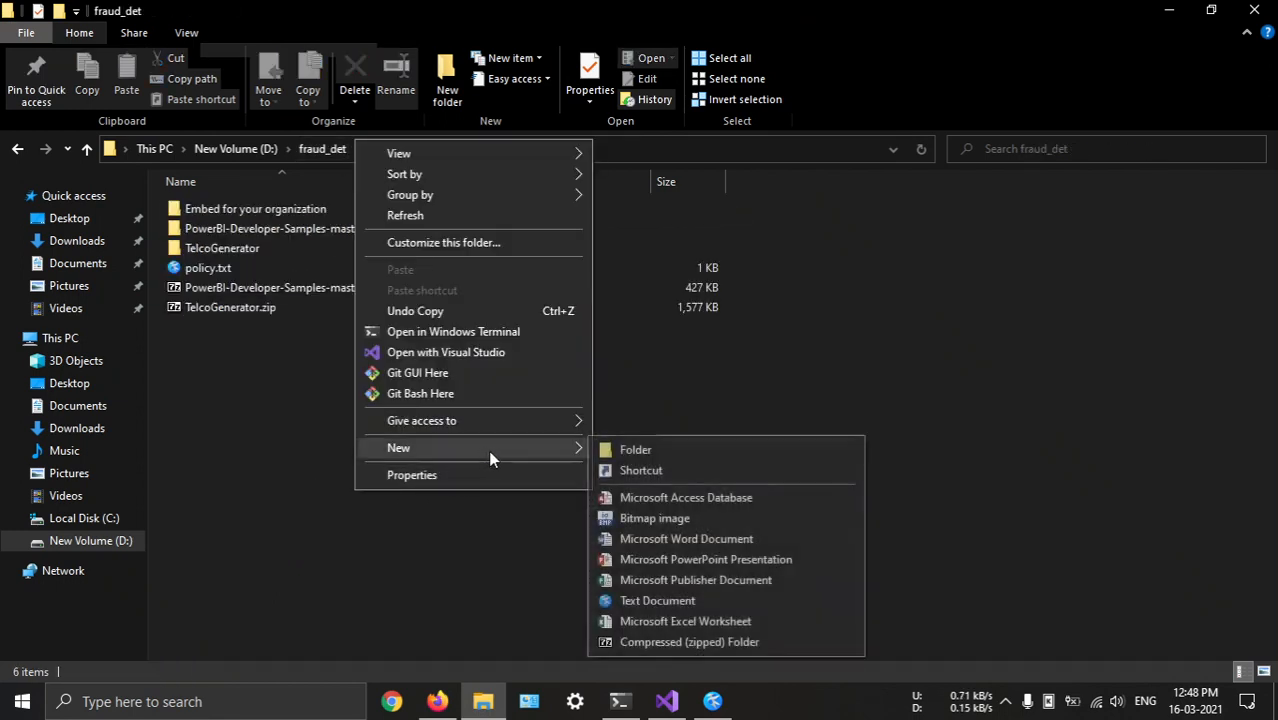
{"action": "left_click", "coordinate": [646, 600]}
{"action": "type", "text": "ids"}
{"action": "key", "text": "Return"}
{"action": "key", "text": "Return"}
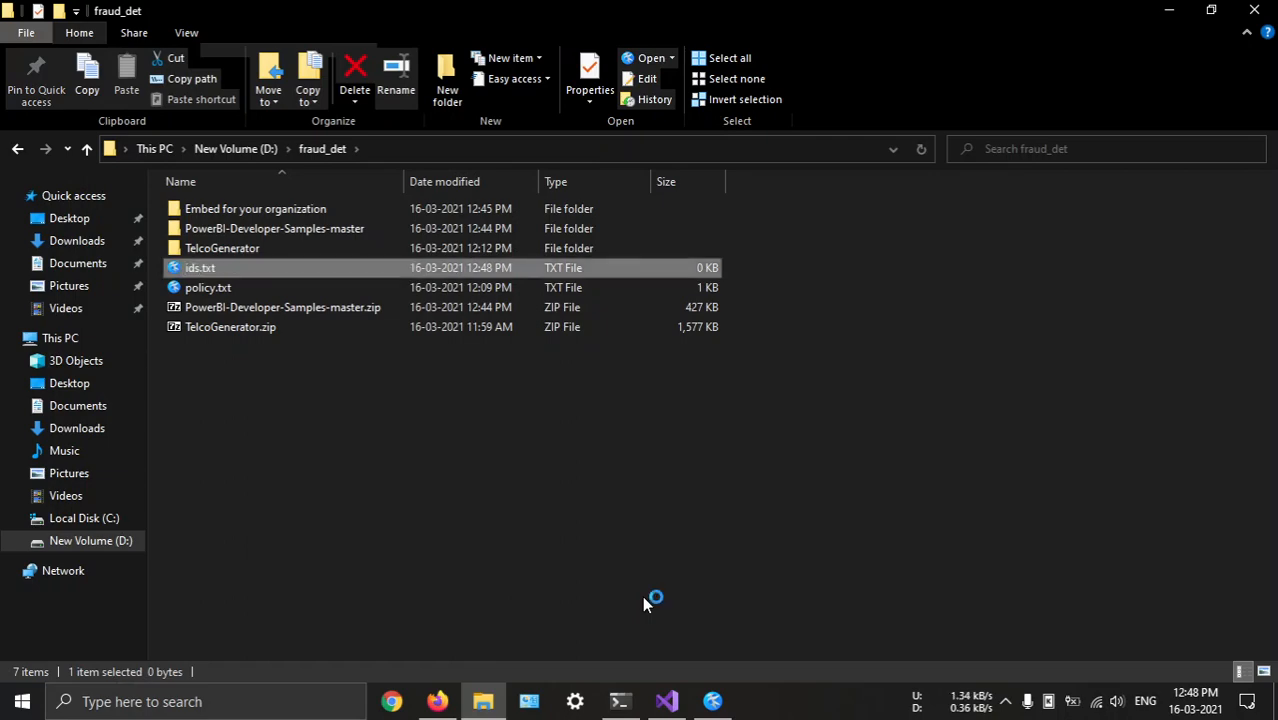
Label the first line of ids.txt "app id-" and paste the application ID below it
{"action": "type", "text": "app "}
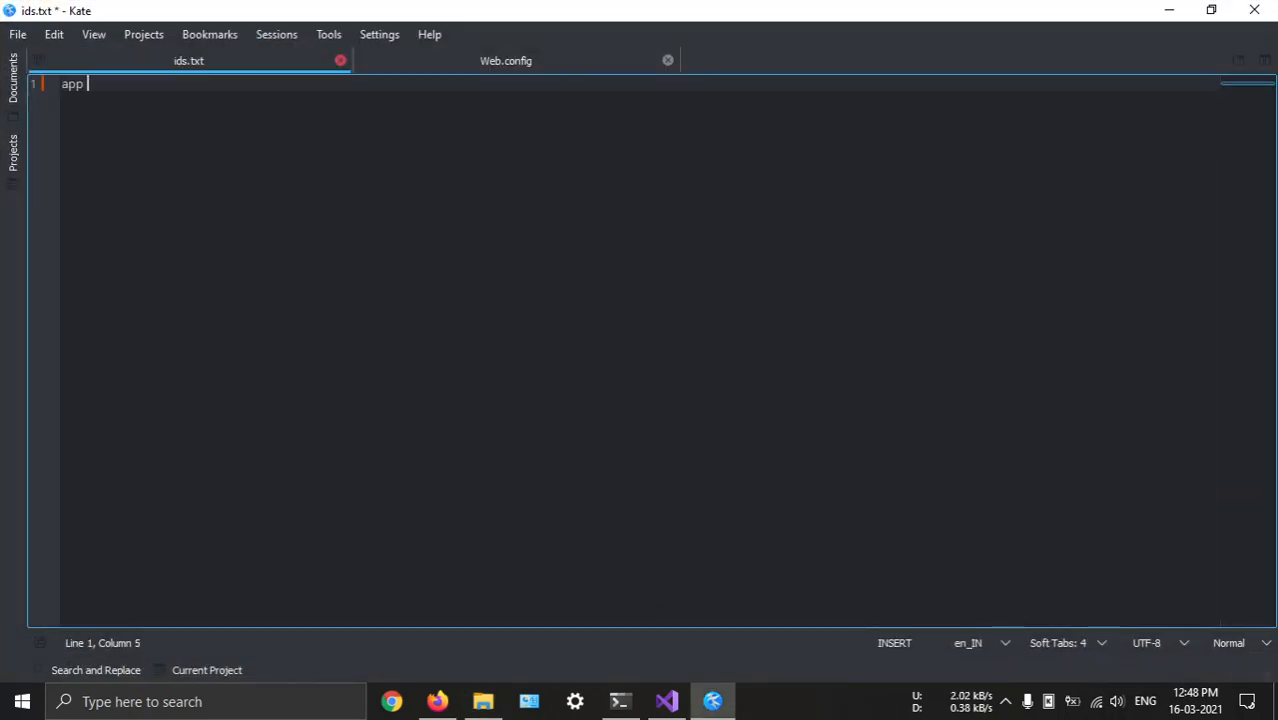
{"action": "type", "text": "id-"}
{"action": "key", "text": "Return"}
{"action": "key", "text": "ctrl+v"}
{"action": "key", "text": "Return"}
{"action": "key", "text": "Return"}
Copy the application secret from the setup summary in Firefox and paste it into ids.txt under the label "app secret-"
{"action": "key", "text": "alt+Tab"}
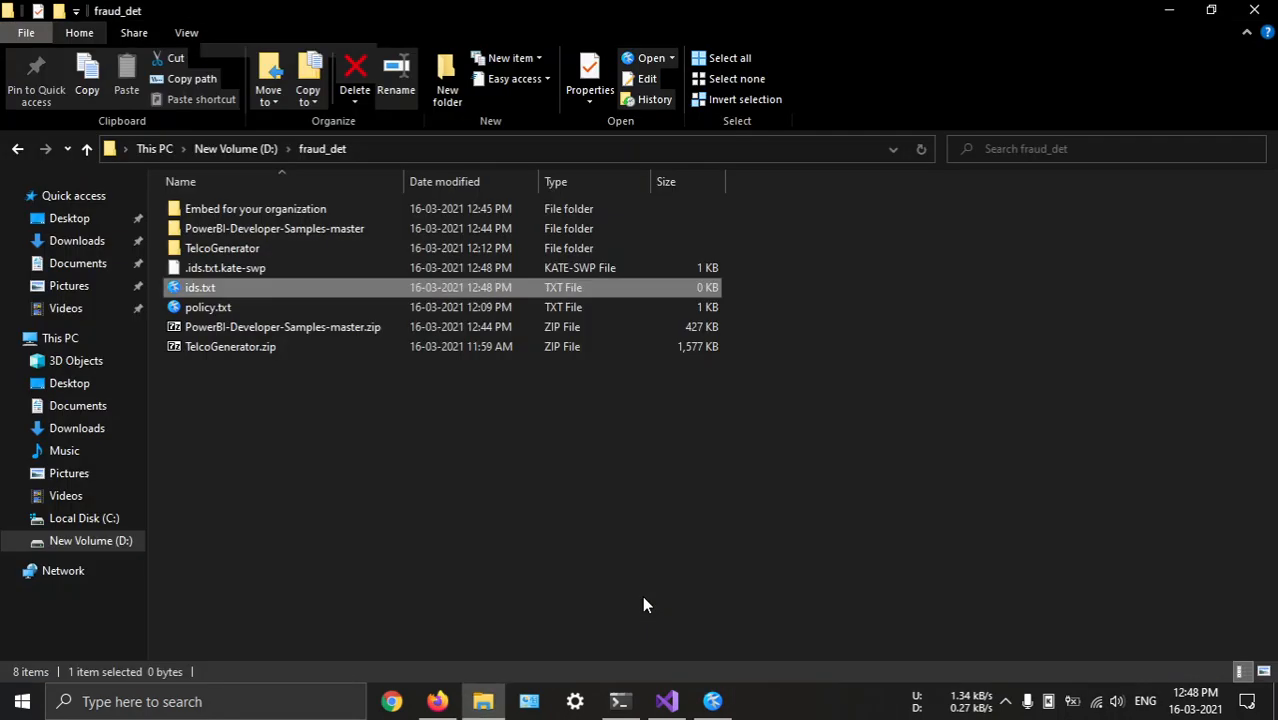
{"action": "key", "text": "alt+Tab"}
{"action": "key", "text": "alt+Tab"}
{"action": "left_click", "coordinate": [968, 410]}
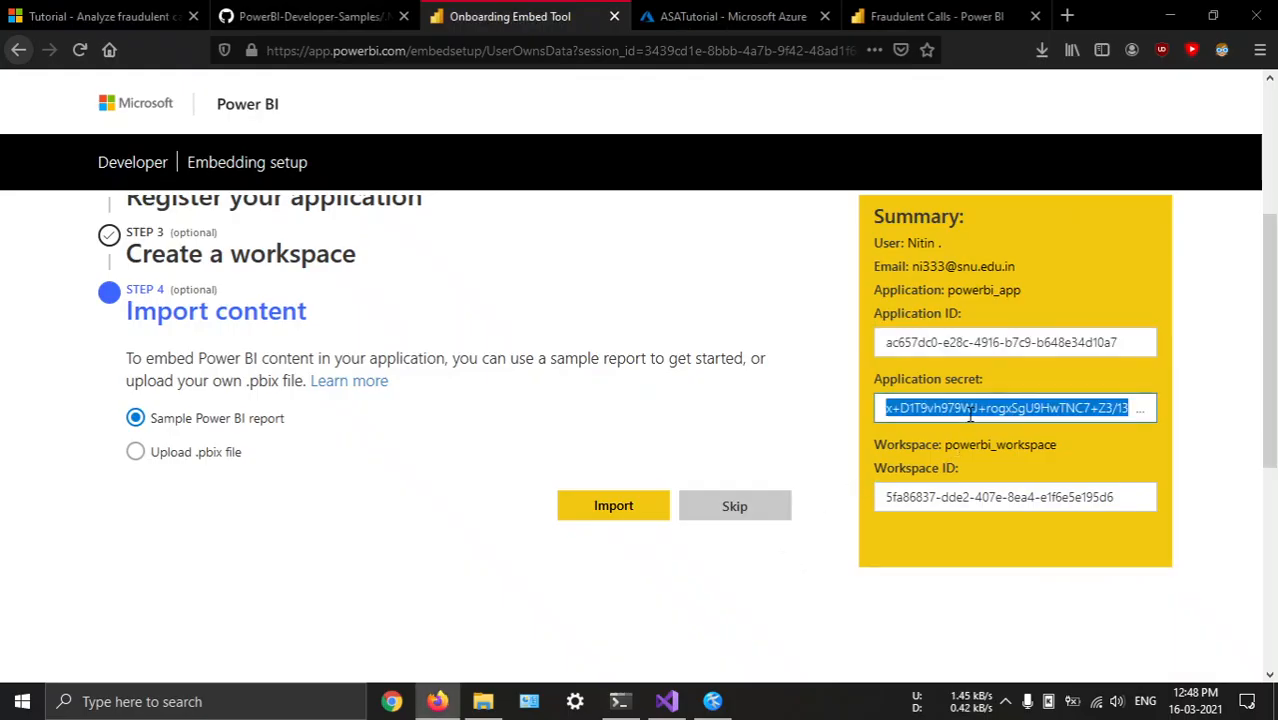
{"action": "key", "text": "alt+Tab"}
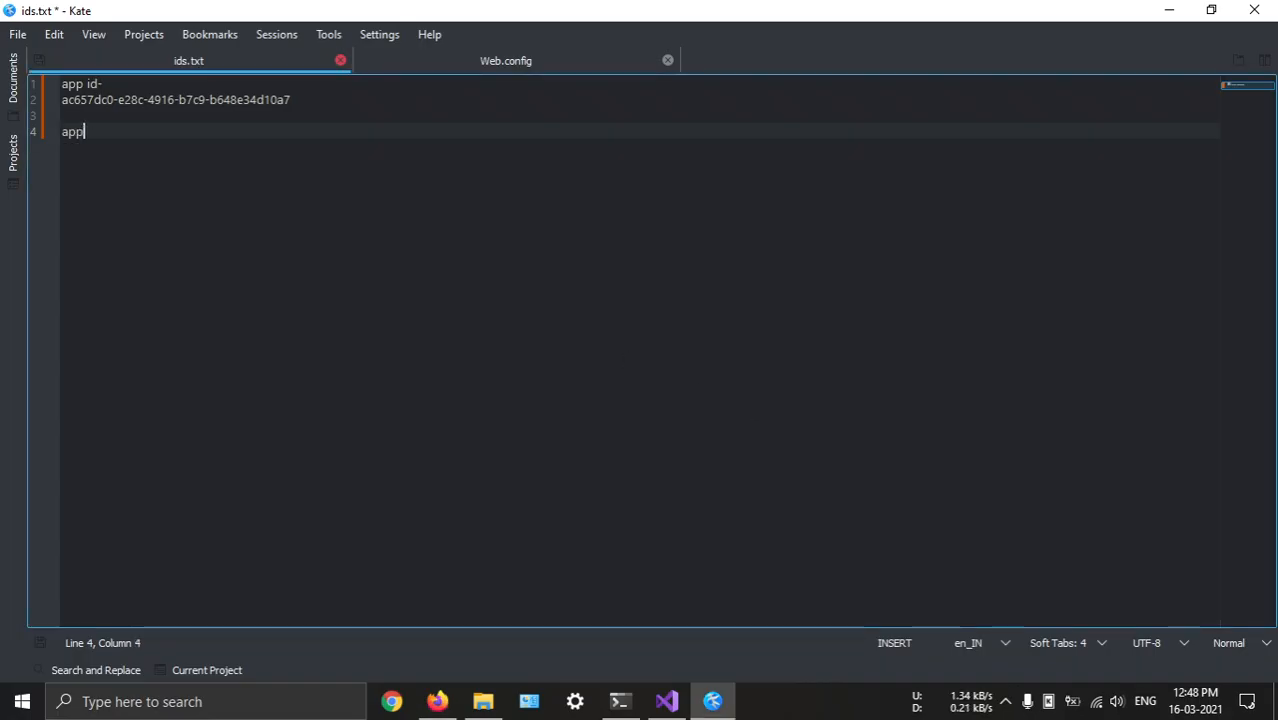
{"action": "type", "text": "app secret"}
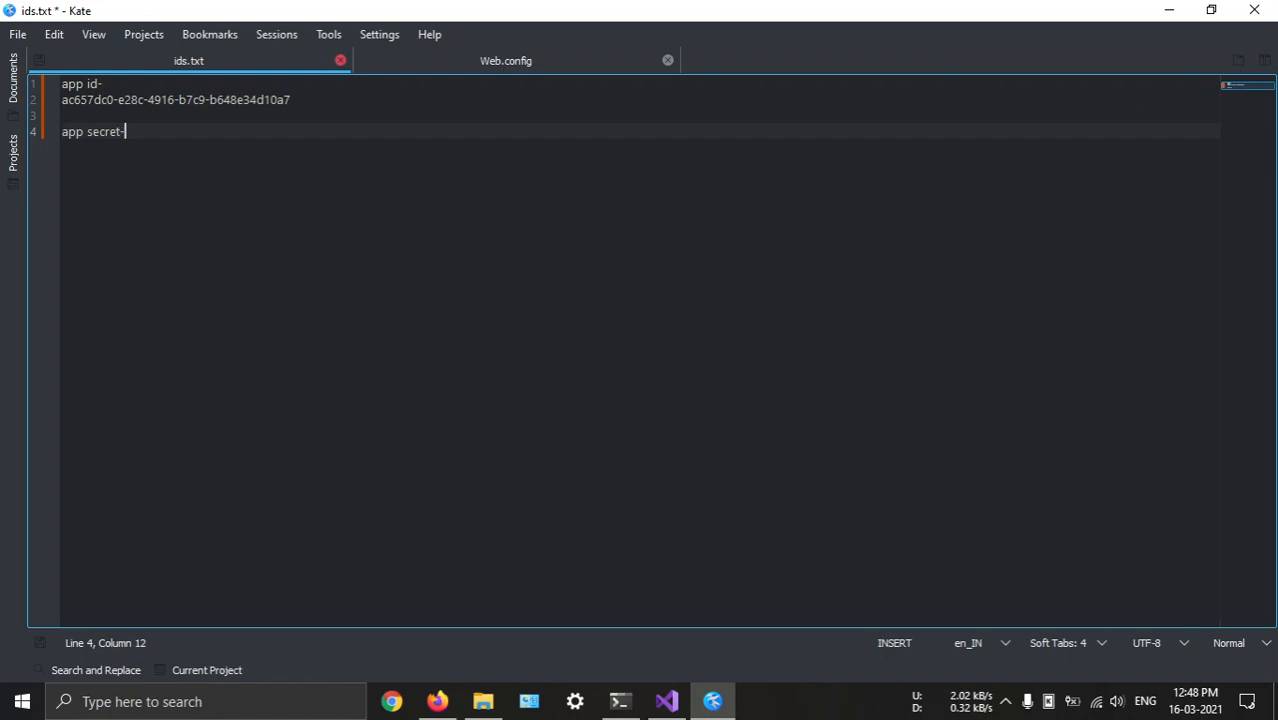
{"action": "type", "text": "-"}
{"action": "key", "text": "Return"}
{"action": "key", "text": "ctrl+v"}
{"action": "key", "text": "Return"}
Copy the workspace ID from the setup summary in Firefox and paste it into ids.txt below the label "workspace id-"
{"action": "key", "text": "alt+Tab"}
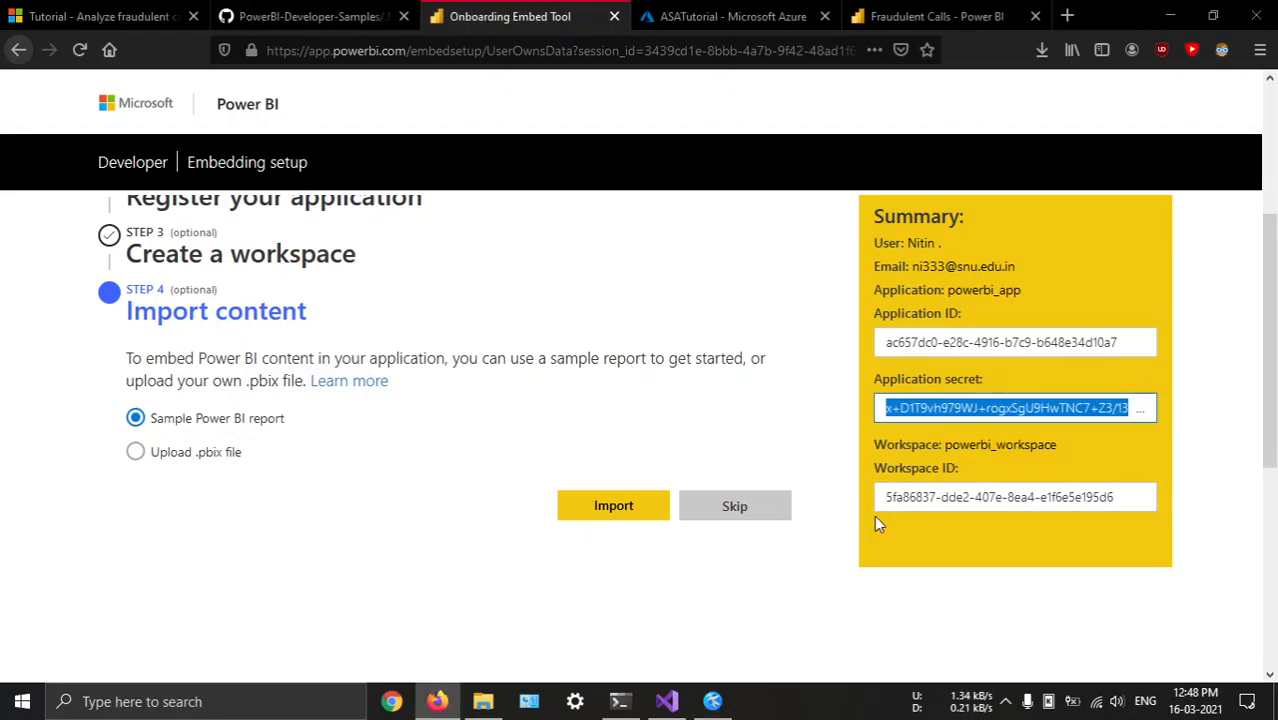
{"action": "left_click", "coordinate": [917, 492]}
{"action": "key", "text": "ctrl+a"}
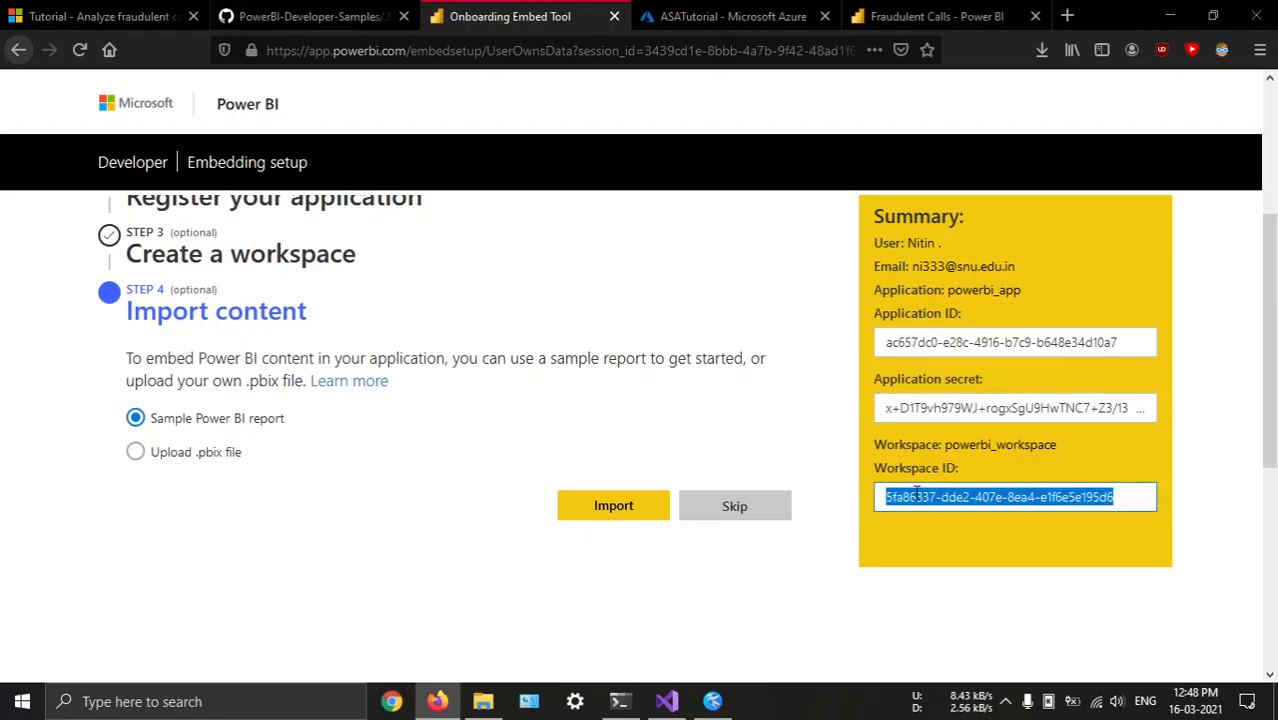
{"action": "key", "text": "ctrl+c"}
{"action": "key", "text": "alt+Tab"}
{"action": "key", "text": "Return"}
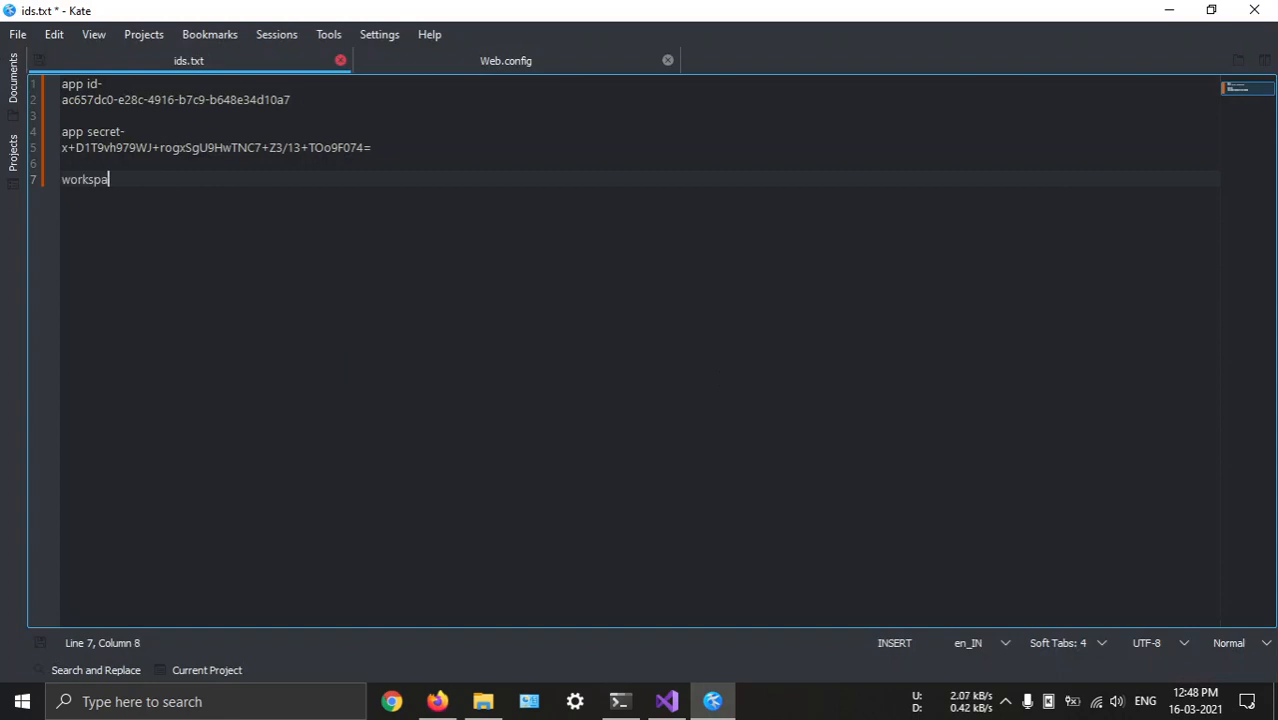
{"action": "key", "text": "Return"}
{"action": "key", "text": "ctrl+v"}
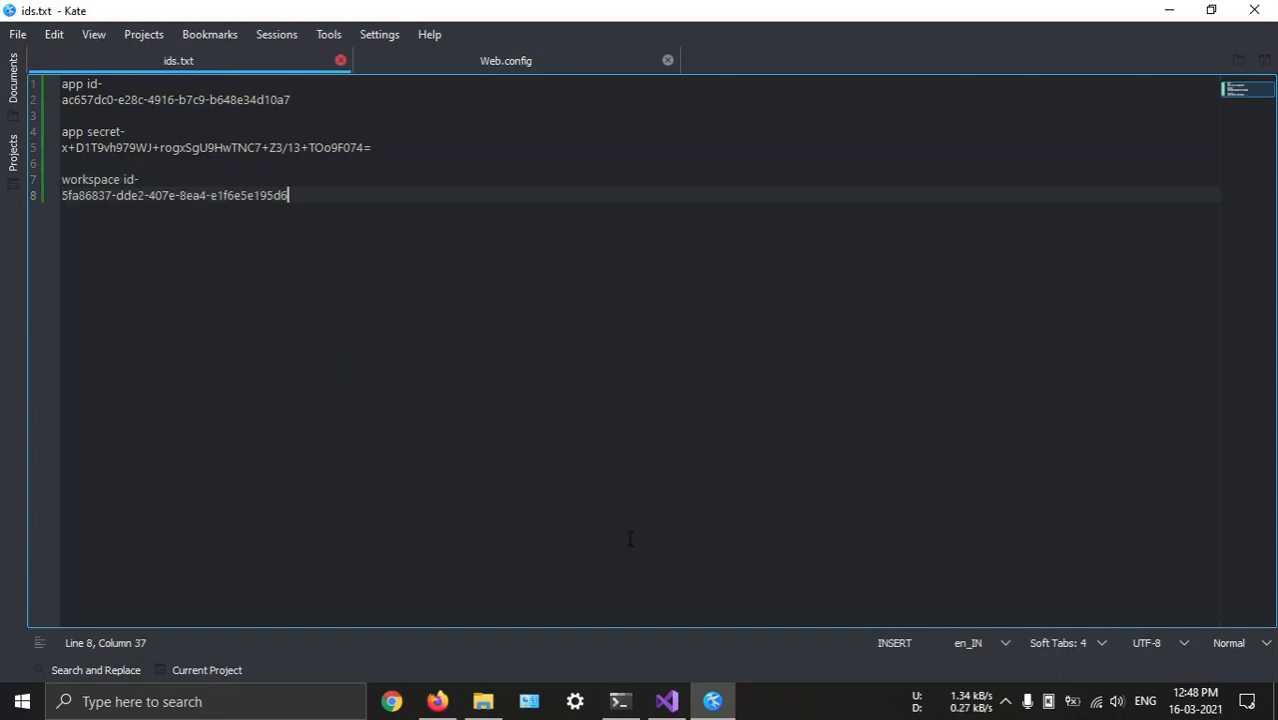
Copy the application ID from ids.txt into the empty clientId value in Web.config
{"action": "left_click_drag", "start_coordinate": [290, 100], "coordinate": [62, 100]}
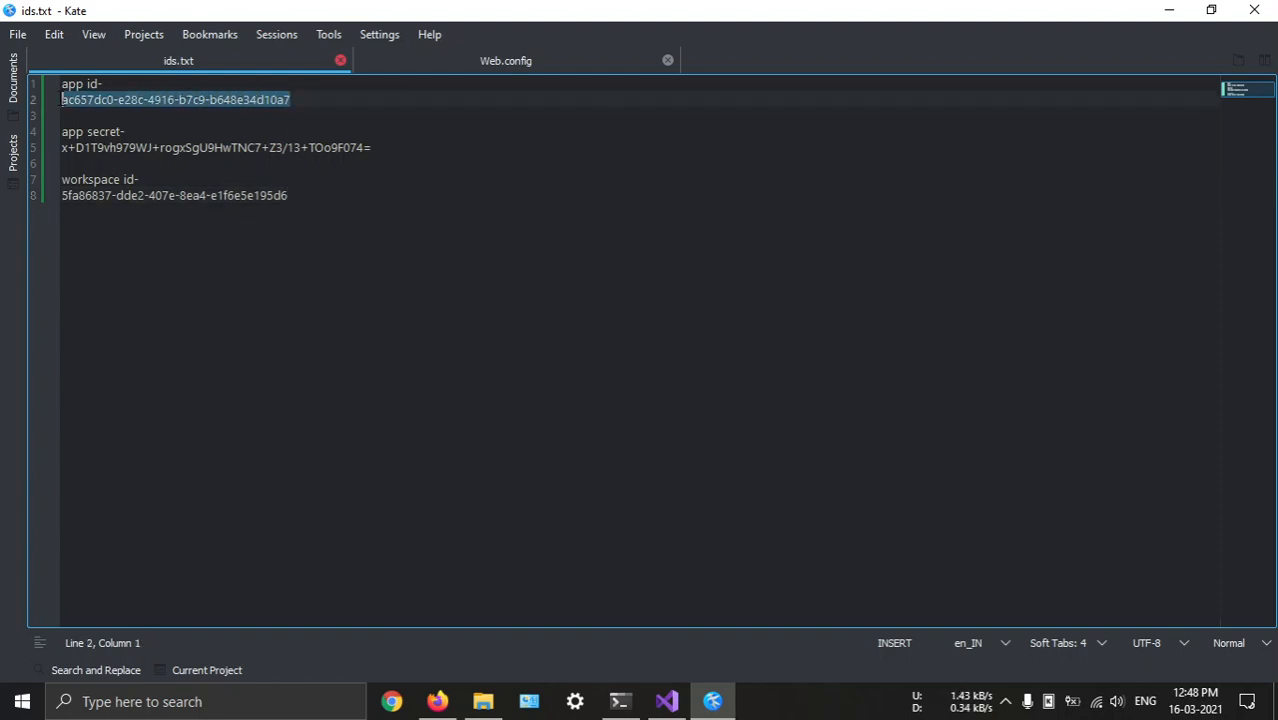
{"action": "left_click", "coordinate": [506, 62]}
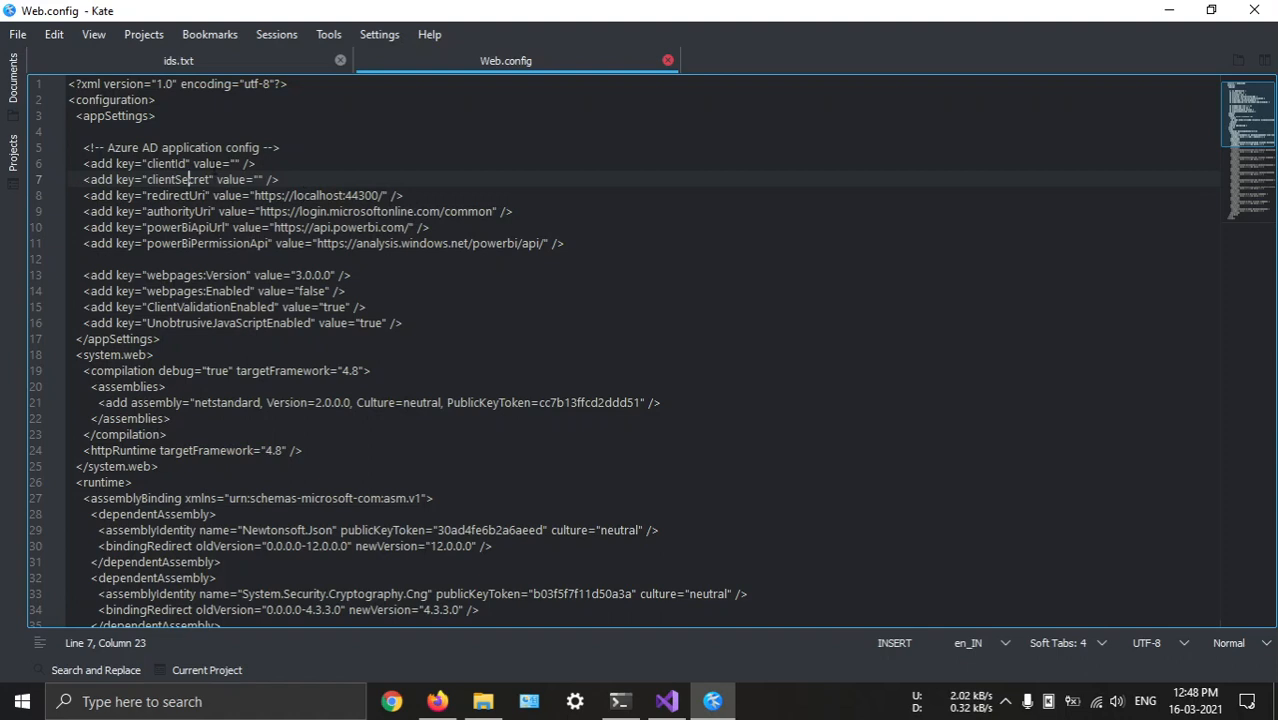
{"action": "left_click", "coordinate": [236, 163]}
{"action": "key", "text": "ctrl+v"}
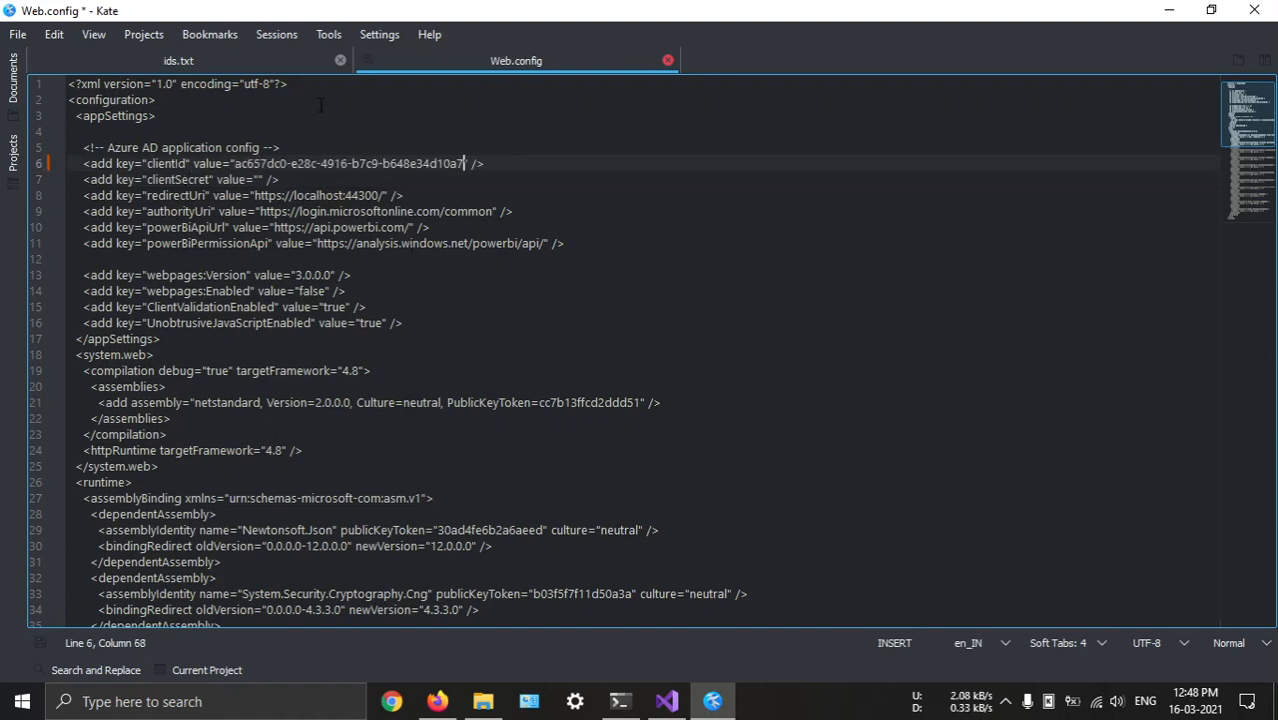
Copy the application secret from ids.txt into the clientSecret value in Web.config and save the file
{"action": "left_click", "coordinate": [221, 68]}
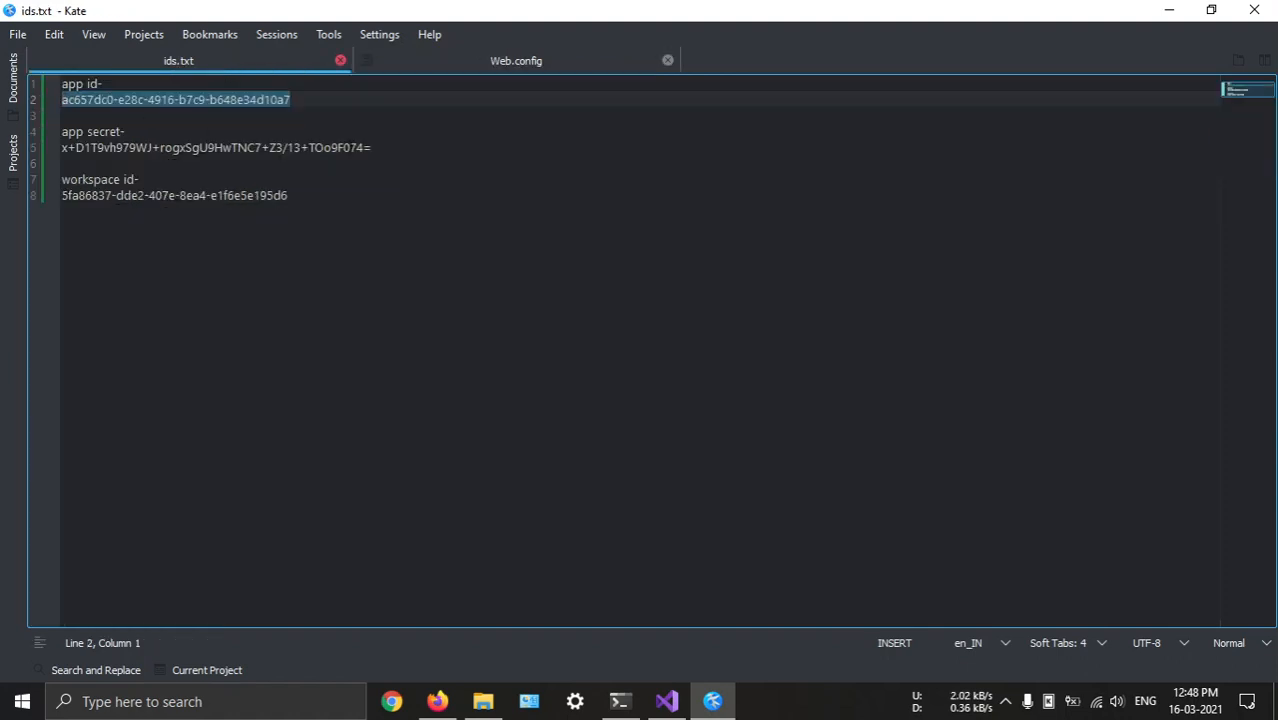
{"action": "left_click_drag", "start_coordinate": [371, 148], "coordinate": [62, 148]}
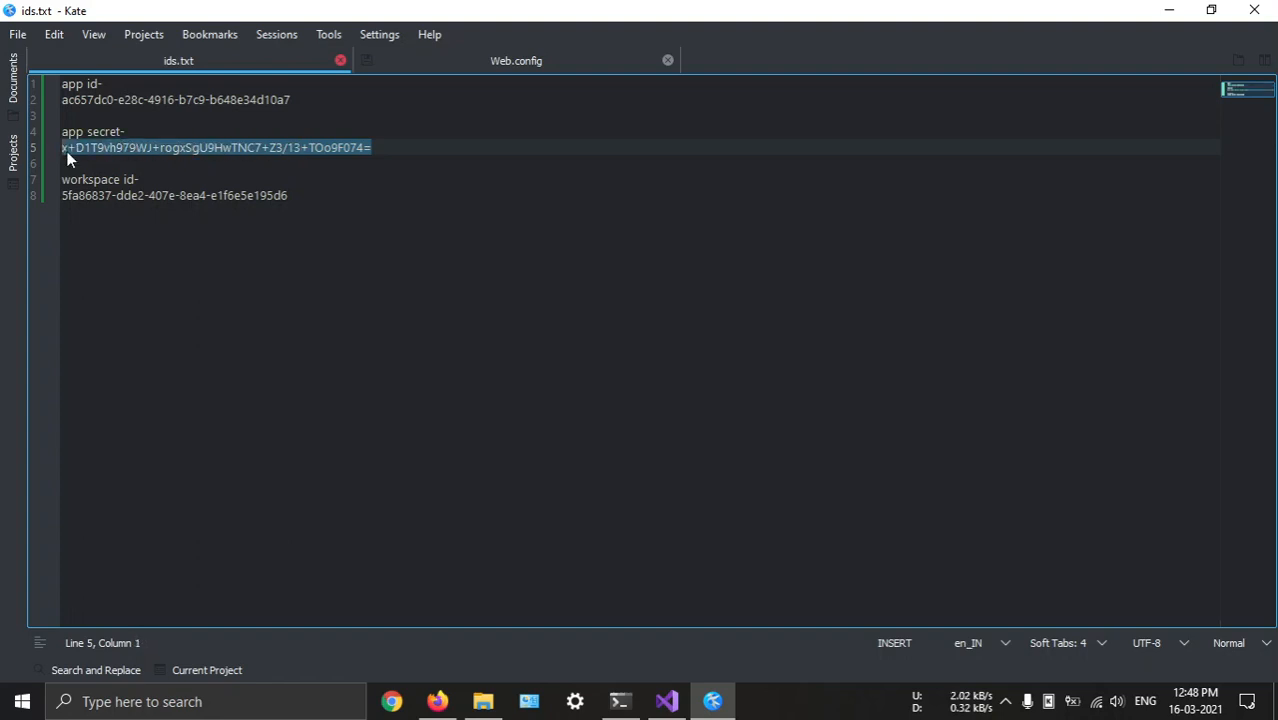
{"action": "left_click", "coordinate": [499, 62]}
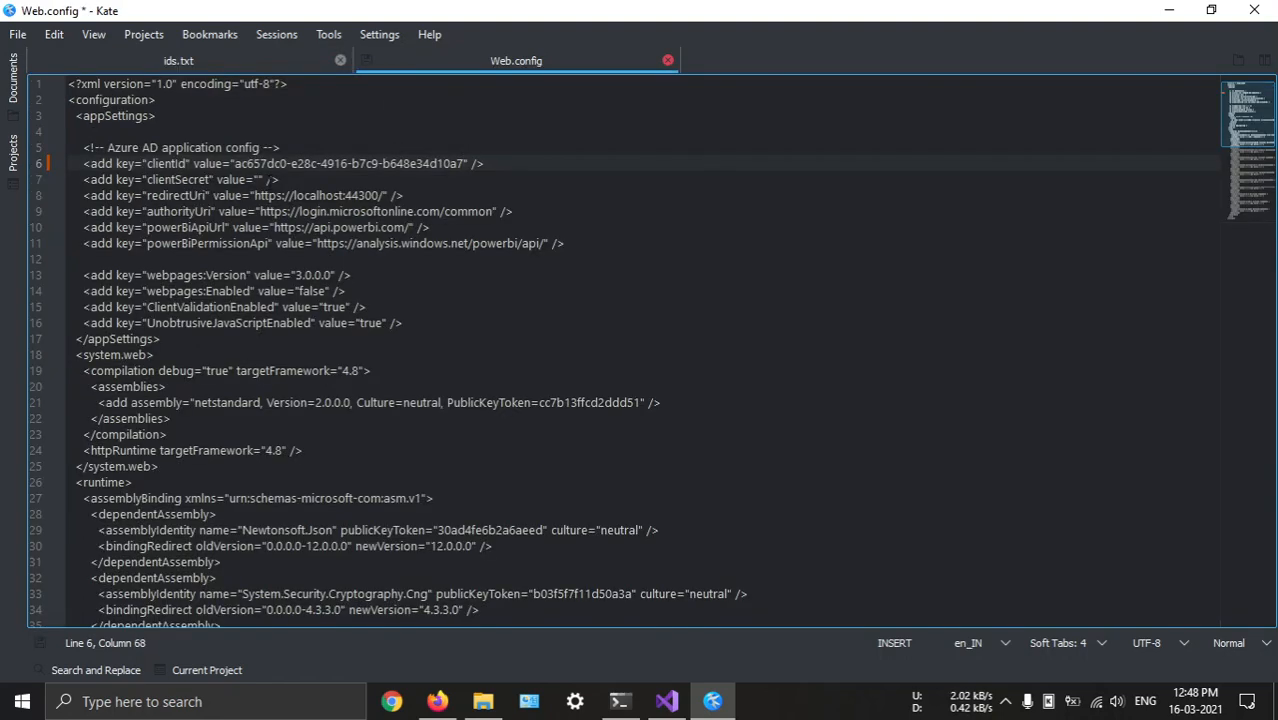
{"action": "left_click", "coordinate": [260, 179]}
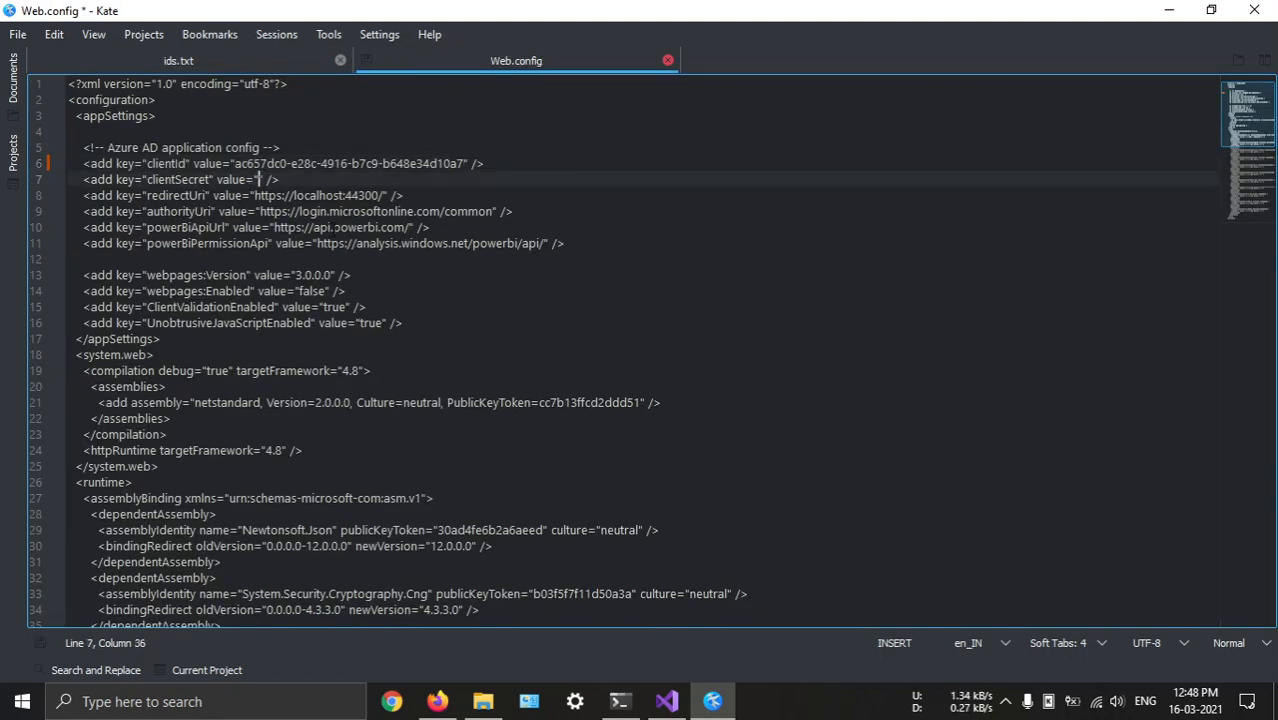
{"action": "key", "text": "ctrl+v"}
{"action": "key", "text": "ctrl+s"}
{"action": "scroll", "coordinate": [526, 221], "scroll_direction": "down", "scroll_amount": 3}
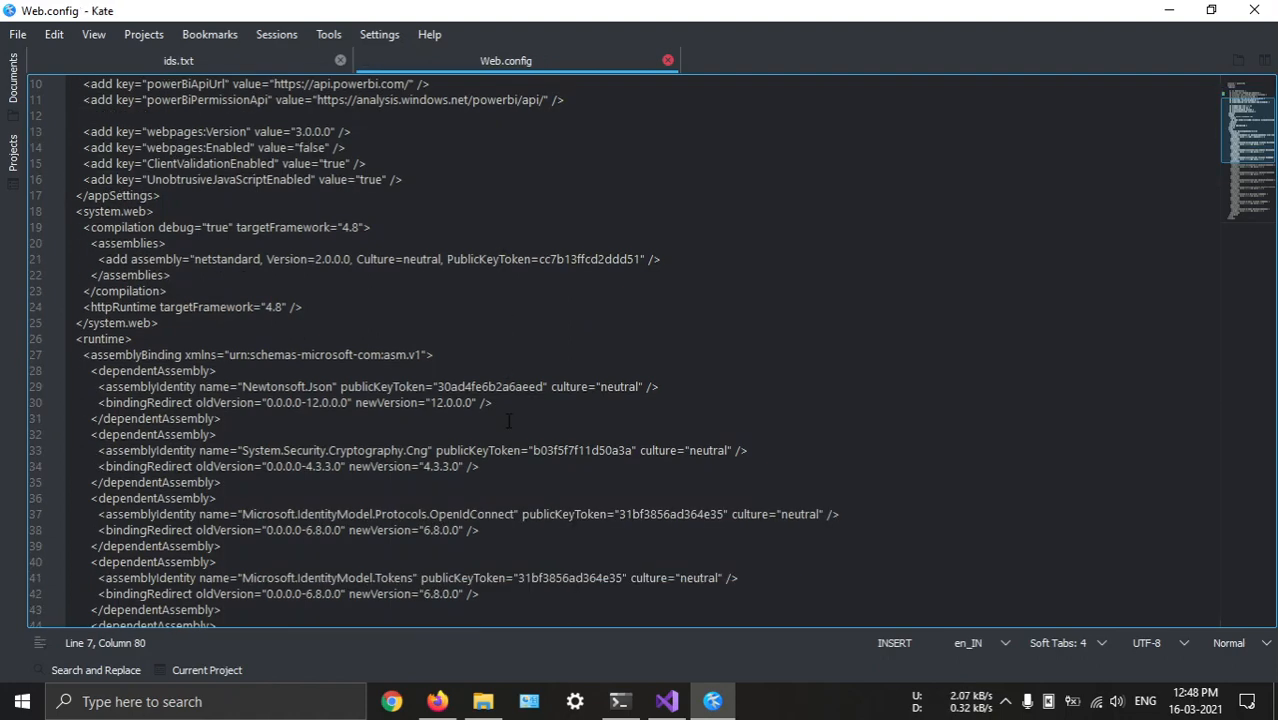
{"action": "scroll", "coordinate": [526, 221], "scroll_direction": "up", "scroll_amount": 3}
Switch to Visual Studio, review the general NuGet Package Manager settings and close them without applying changes
{"action": "key", "text": "alt+Tab"}
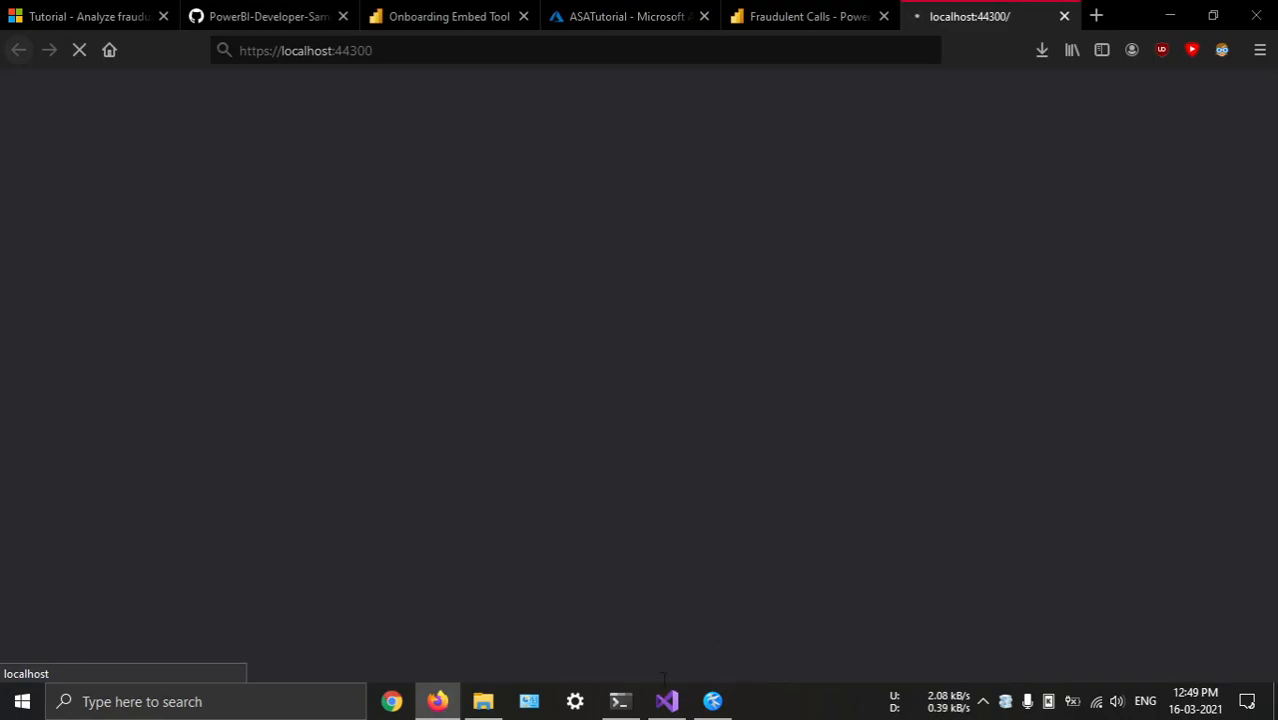
{"action": "left_click", "coordinate": [666, 701]}
{"action": "left_click", "coordinate": [396, 15]}
{"action": "left_click", "coordinate": [445, 15]}
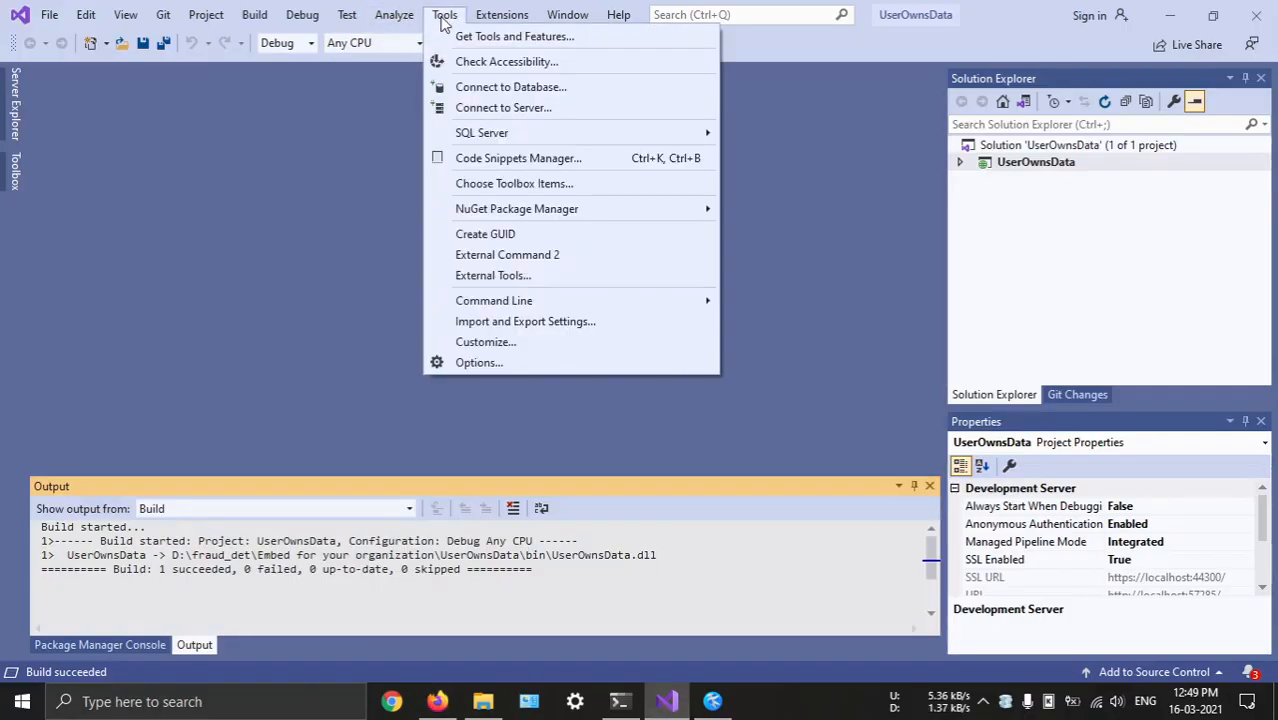
{"action": "mouse_move", "coordinate": [489, 213]}
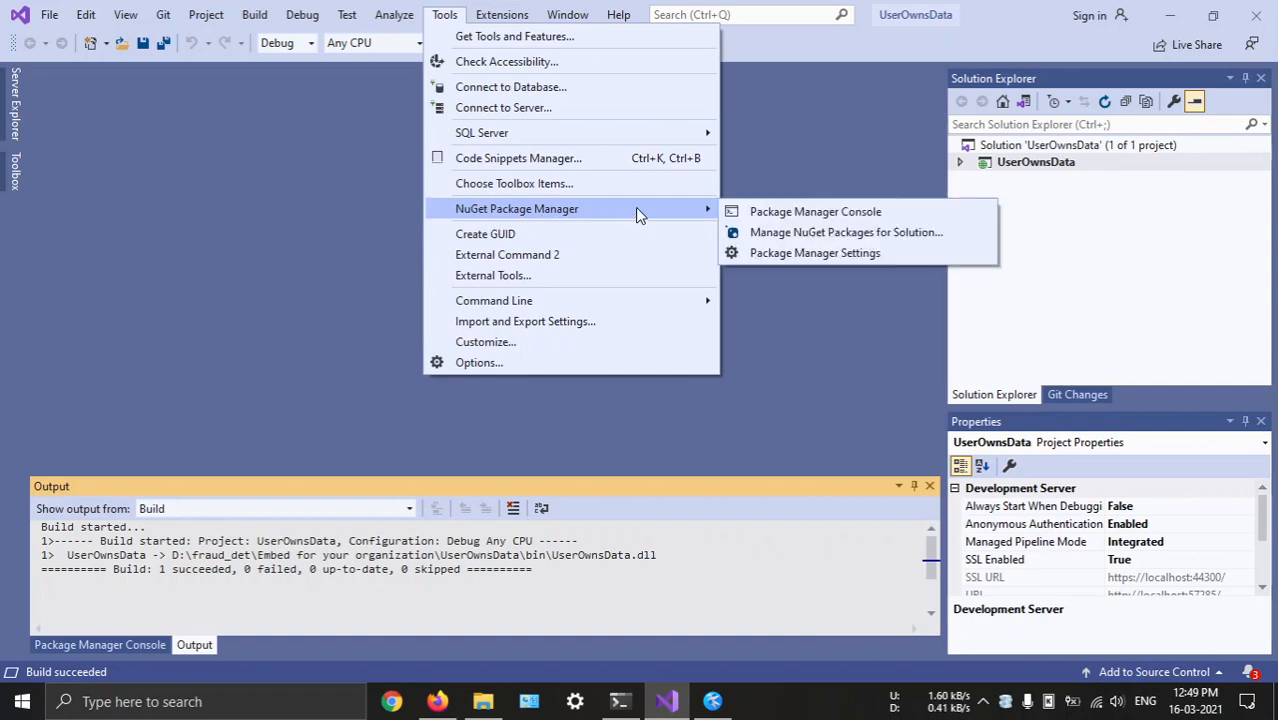
{"action": "left_click", "coordinate": [833, 254]}
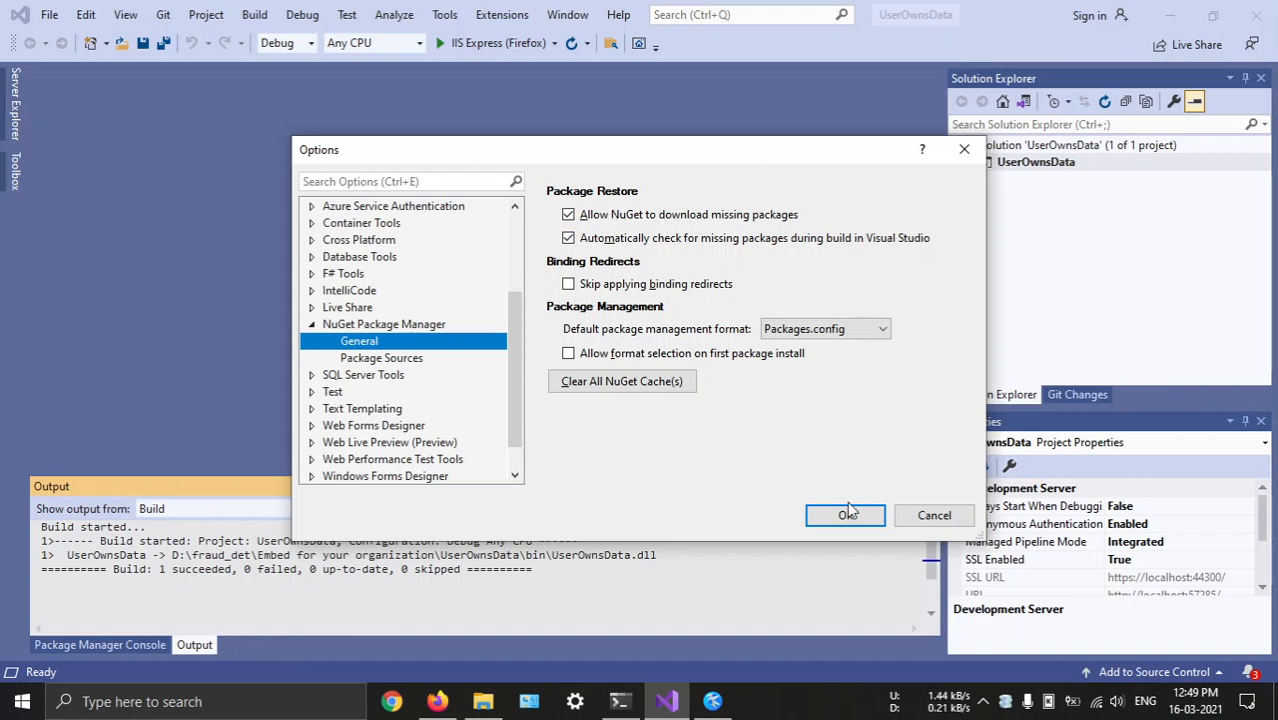
{"action": "left_click", "coordinate": [922, 520]}
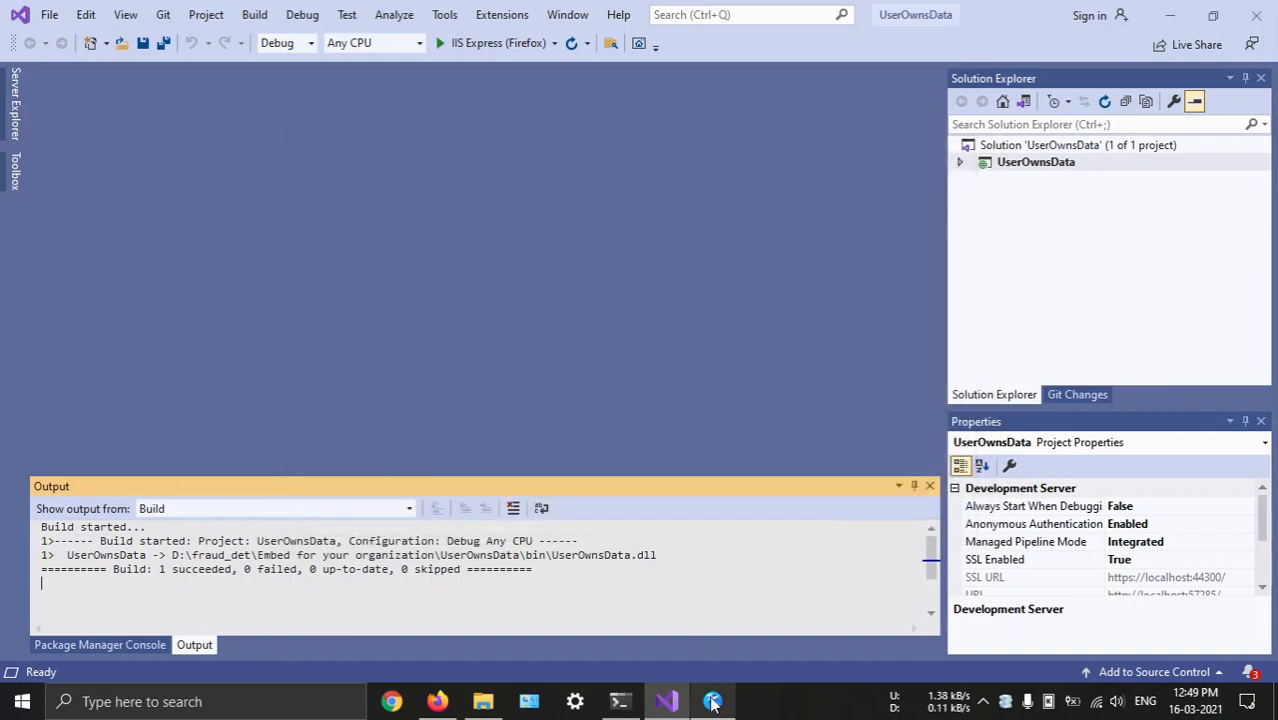
Switch to Firefox, reload the Power BI home page and open powerbi_workspace from the list of workspaces
{"action": "left_click", "coordinate": [437, 700]}
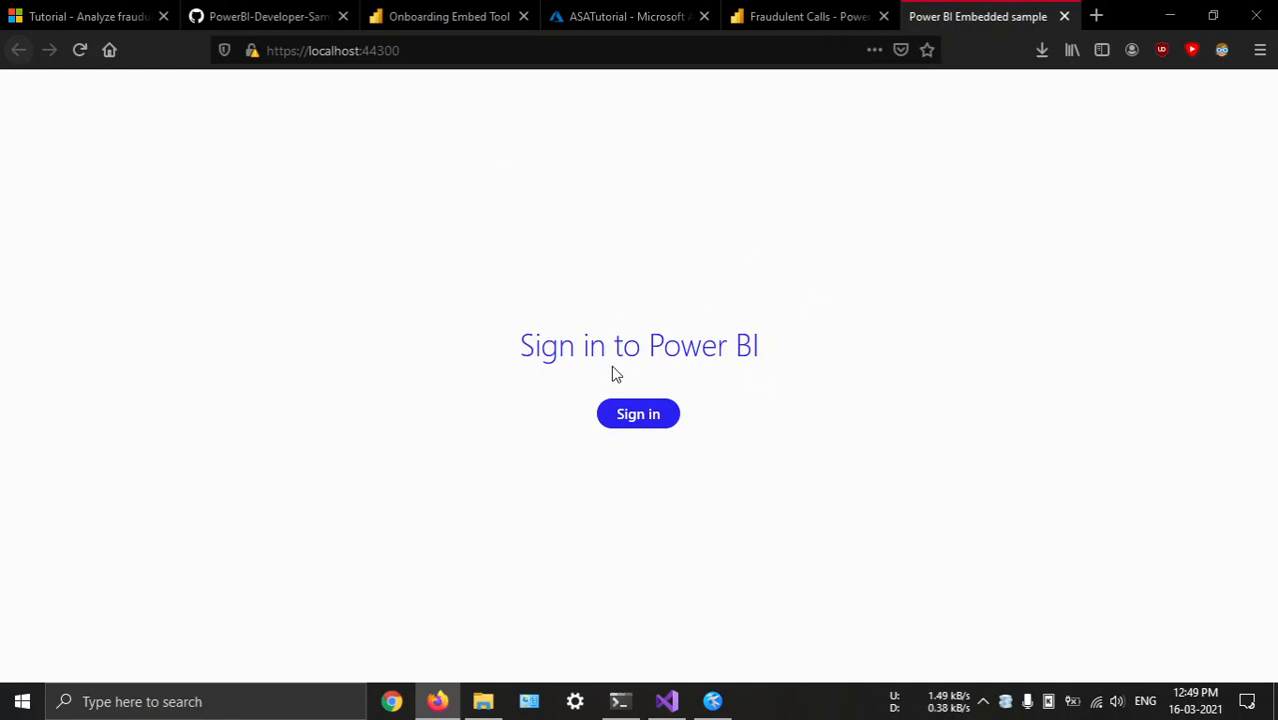
{"action": "left_click", "coordinate": [805, 16]}
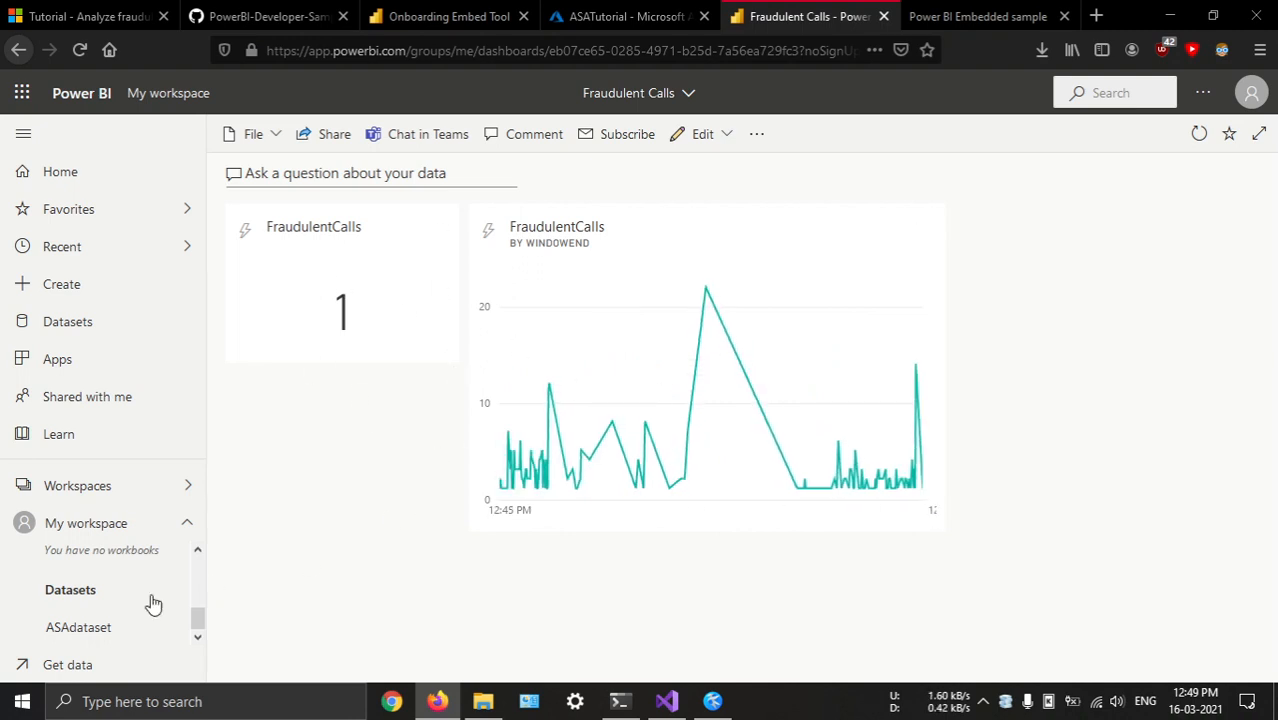
{"action": "left_click", "coordinate": [83, 172]}
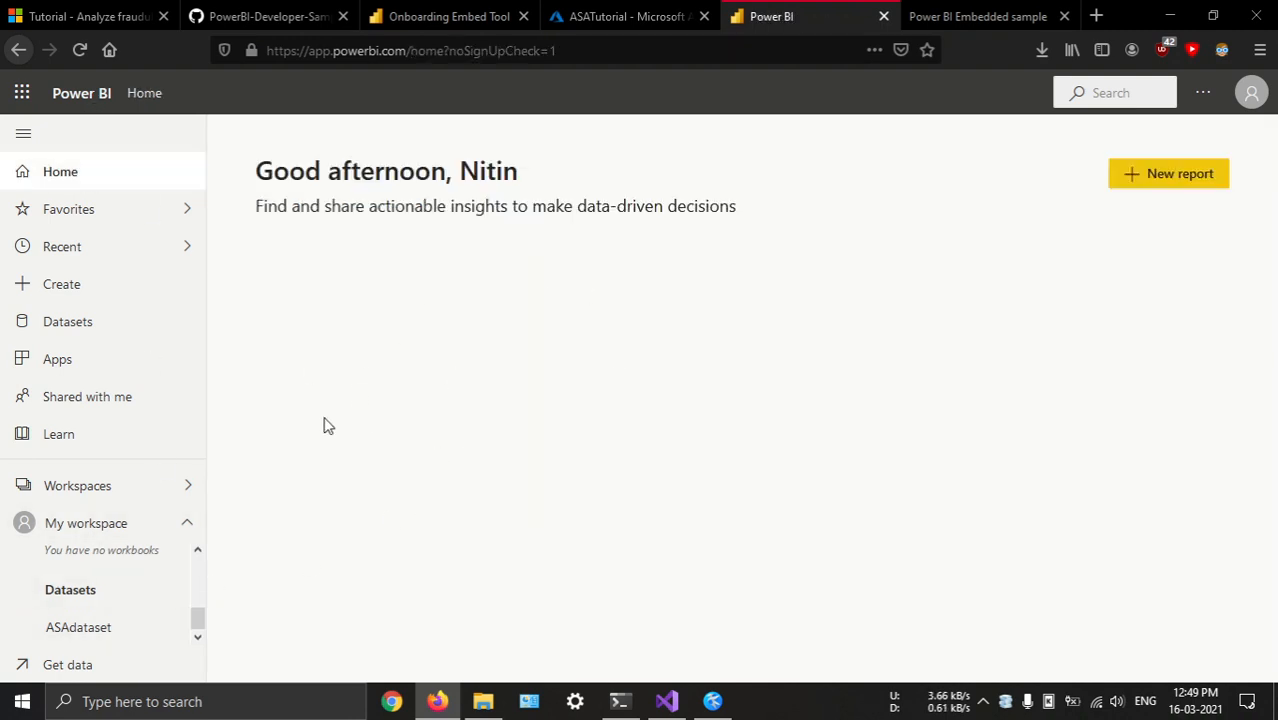
{"action": "left_click", "coordinate": [187, 487]}
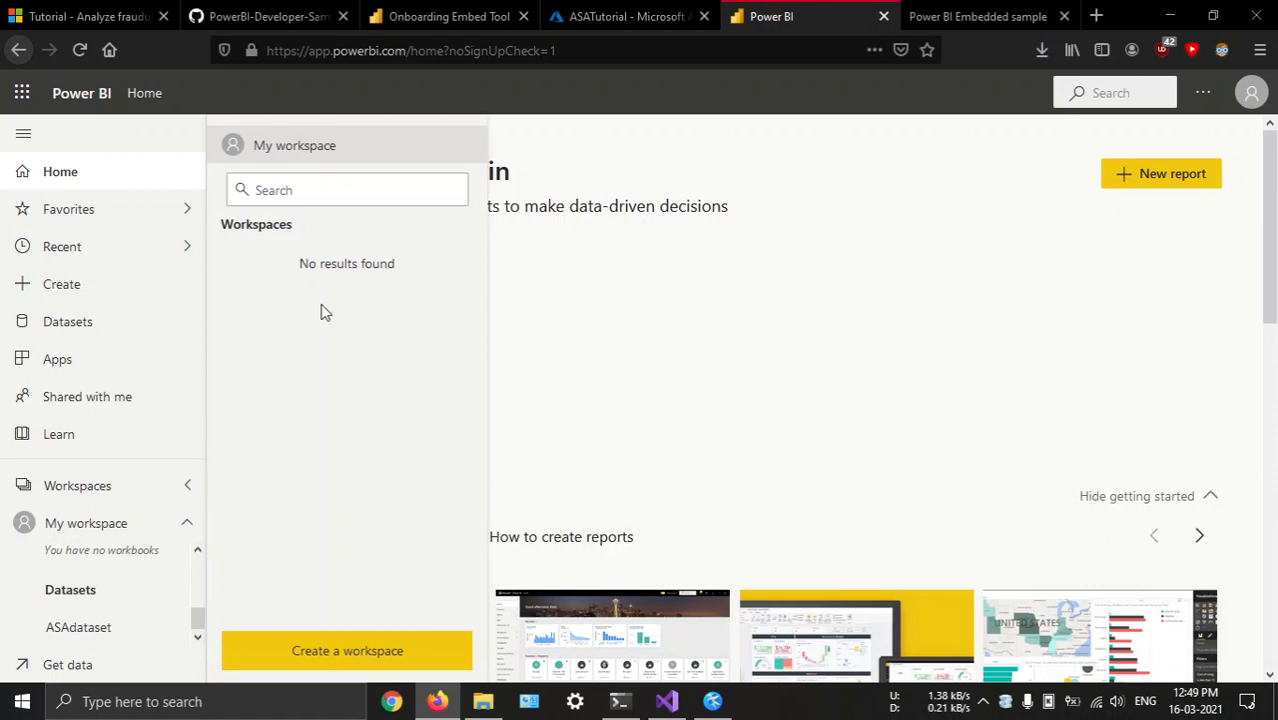
{"action": "left_click", "coordinate": [92, 178]}
{"action": "left_click", "coordinate": [71, 59]}
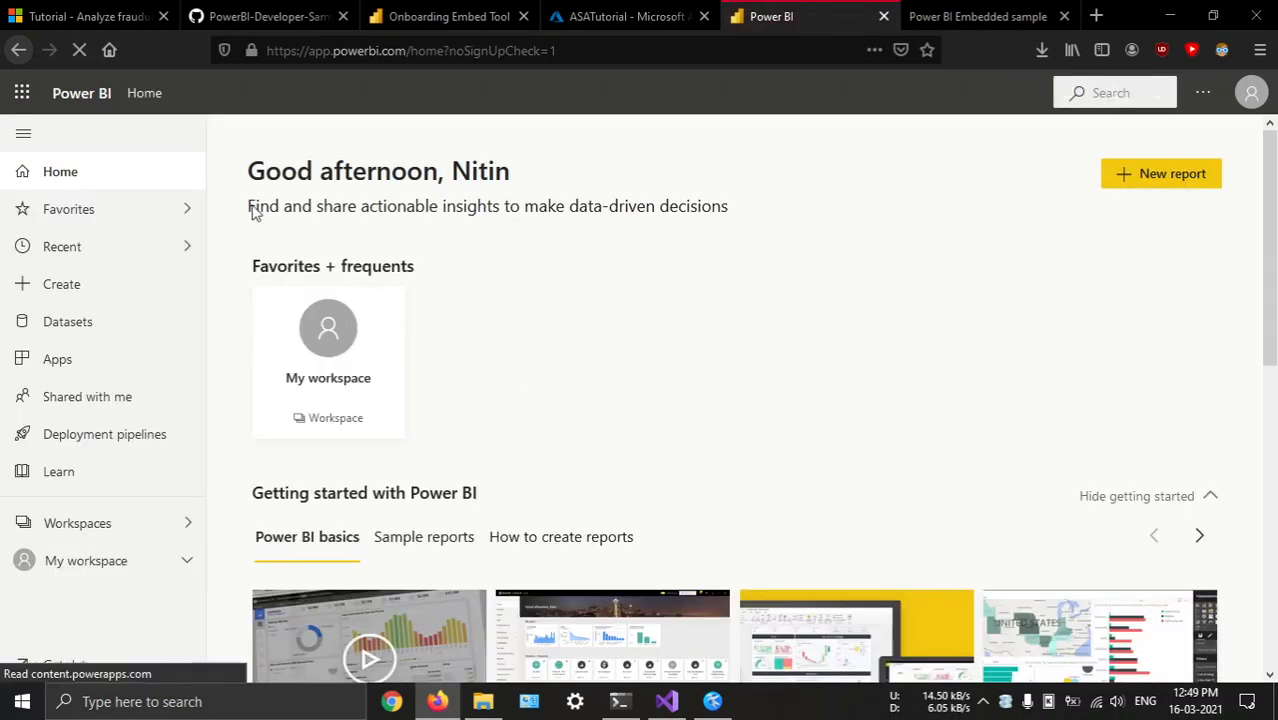
{"action": "left_click", "coordinate": [186, 524]}
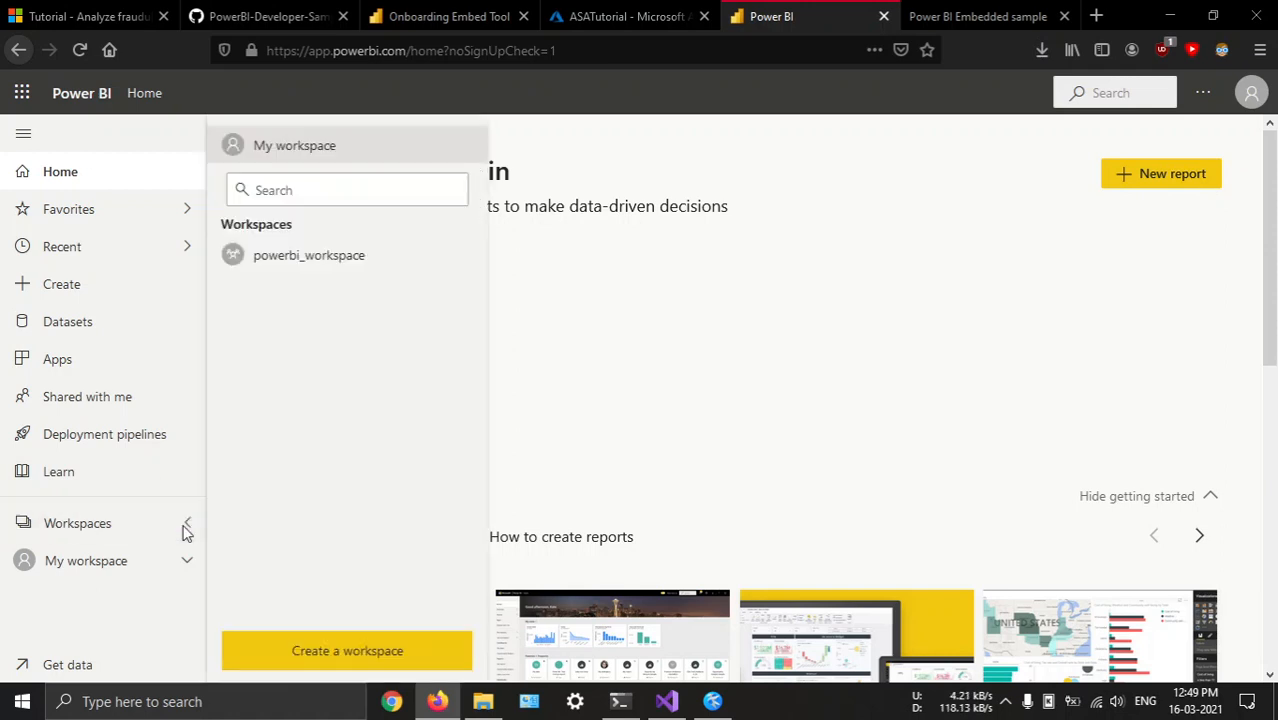
{"action": "left_click", "coordinate": [310, 260]}
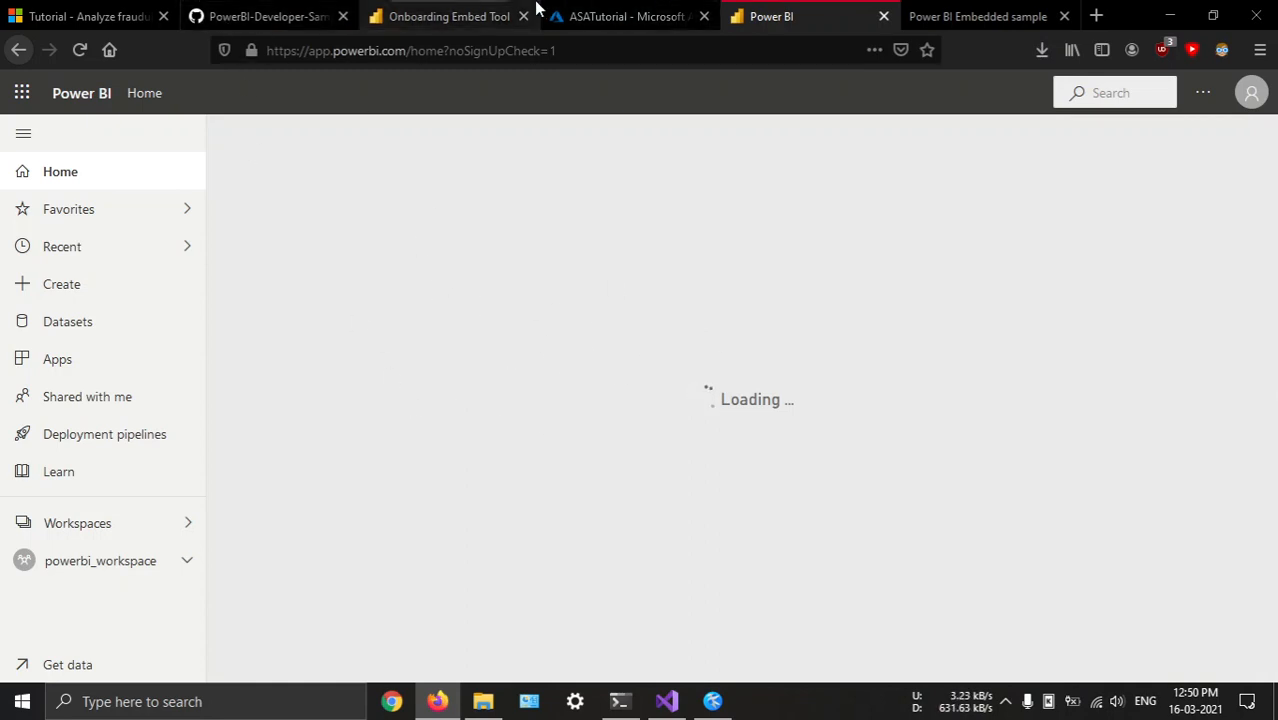
Close the Power BI Embedded sample page, look at the UserOwnsData project in Visual Studio and return to Firefox
{"action": "left_click", "coordinate": [922, 12]}
{"action": "middle_click", "coordinate": [971, 6]}
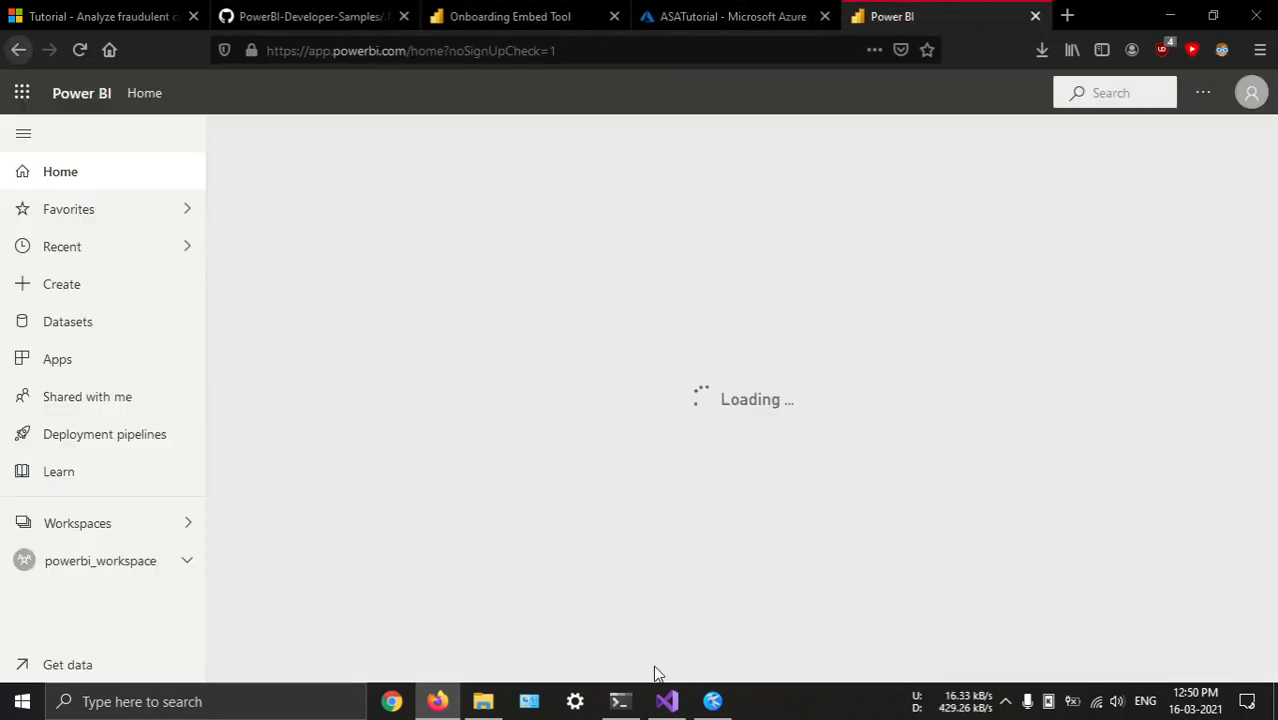
{"action": "left_click", "coordinate": [666, 700]}
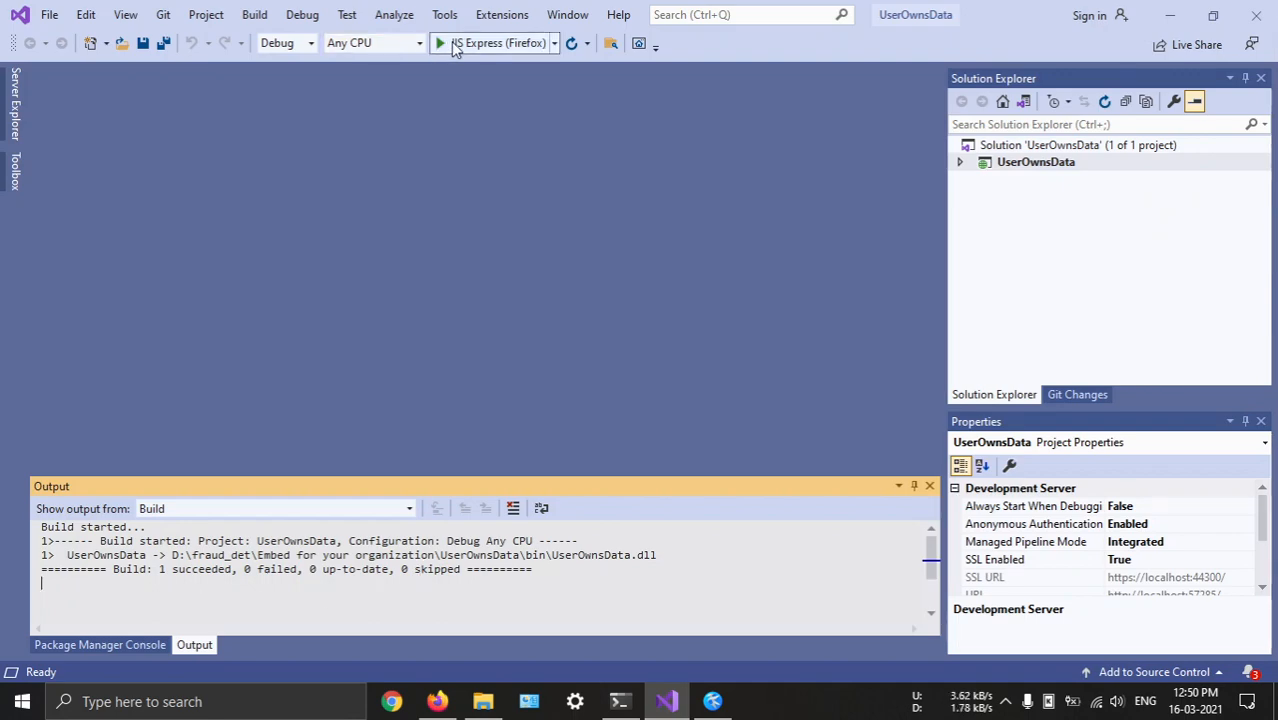
{"action": "key", "text": "alt+Tab"}
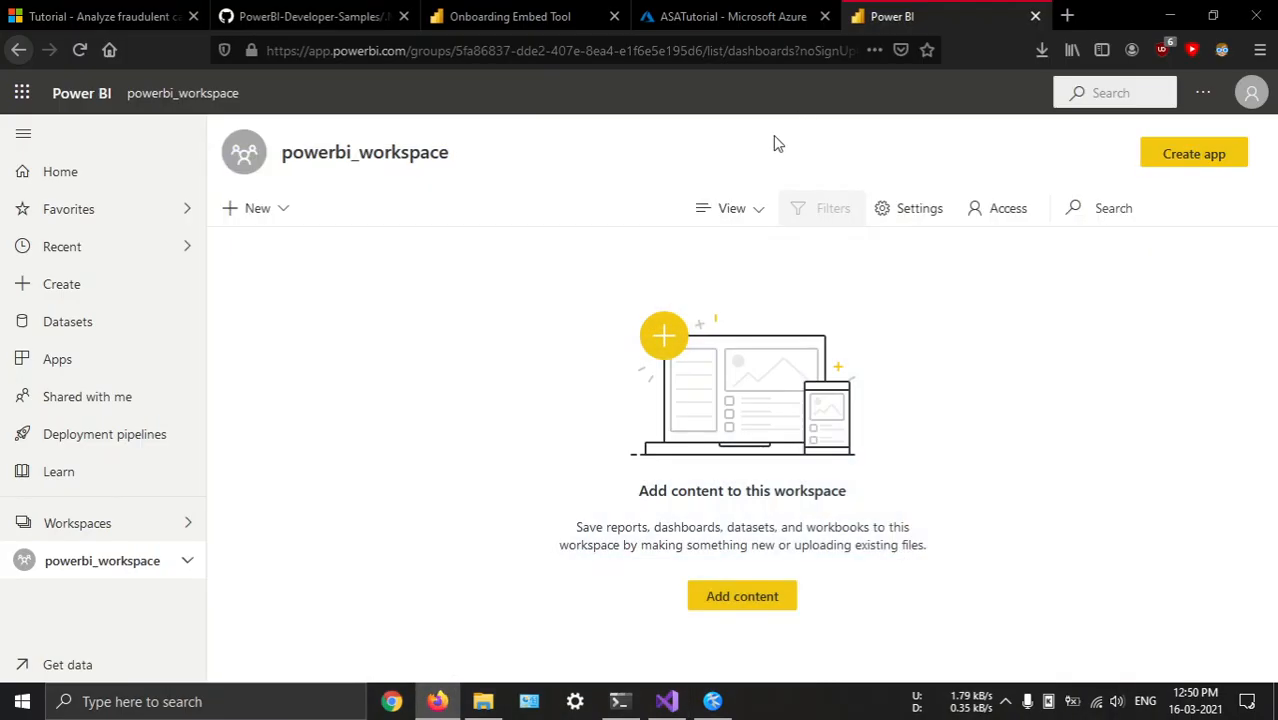
View the details of the MyPBIoutput output of the ASATutorial job in the Azure portal and close them
{"action": "left_click", "coordinate": [712, 15]}
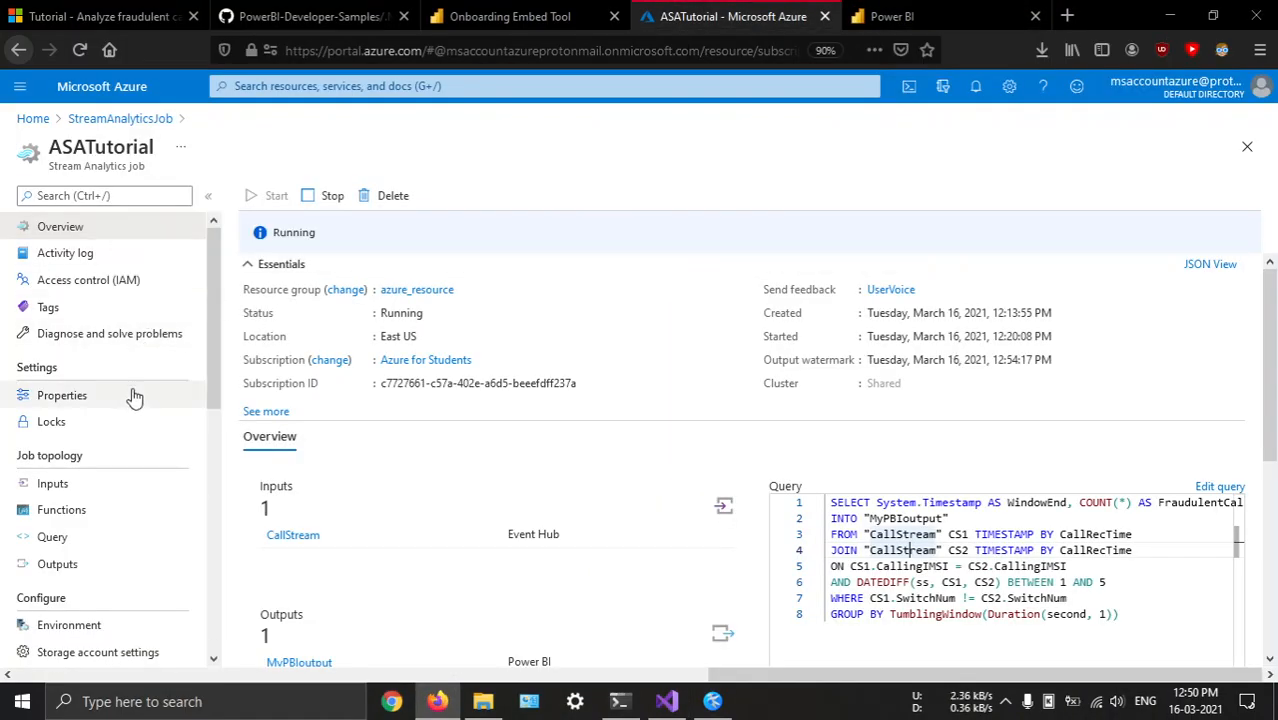
{"action": "scroll", "coordinate": [125, 480], "scroll_direction": "down", "scroll_amount": 3}
{"action": "left_click", "coordinate": [92, 383]}
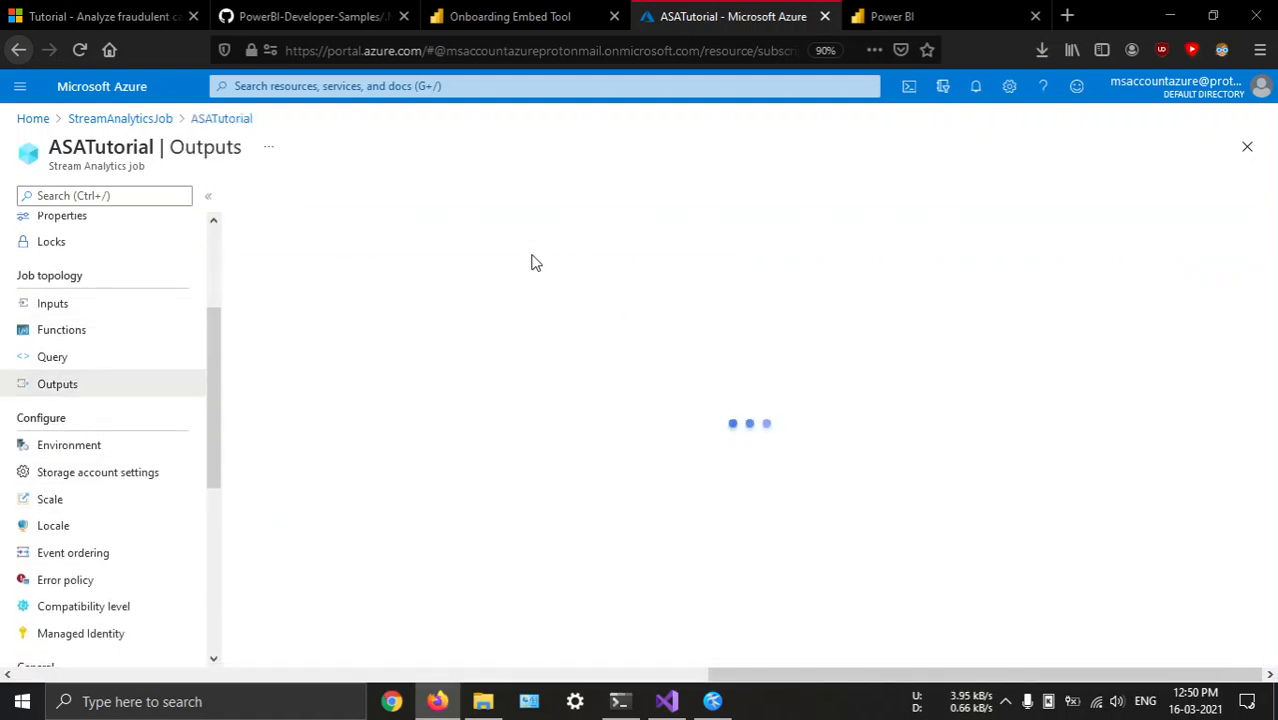
{"action": "left_click", "coordinate": [273, 310]}
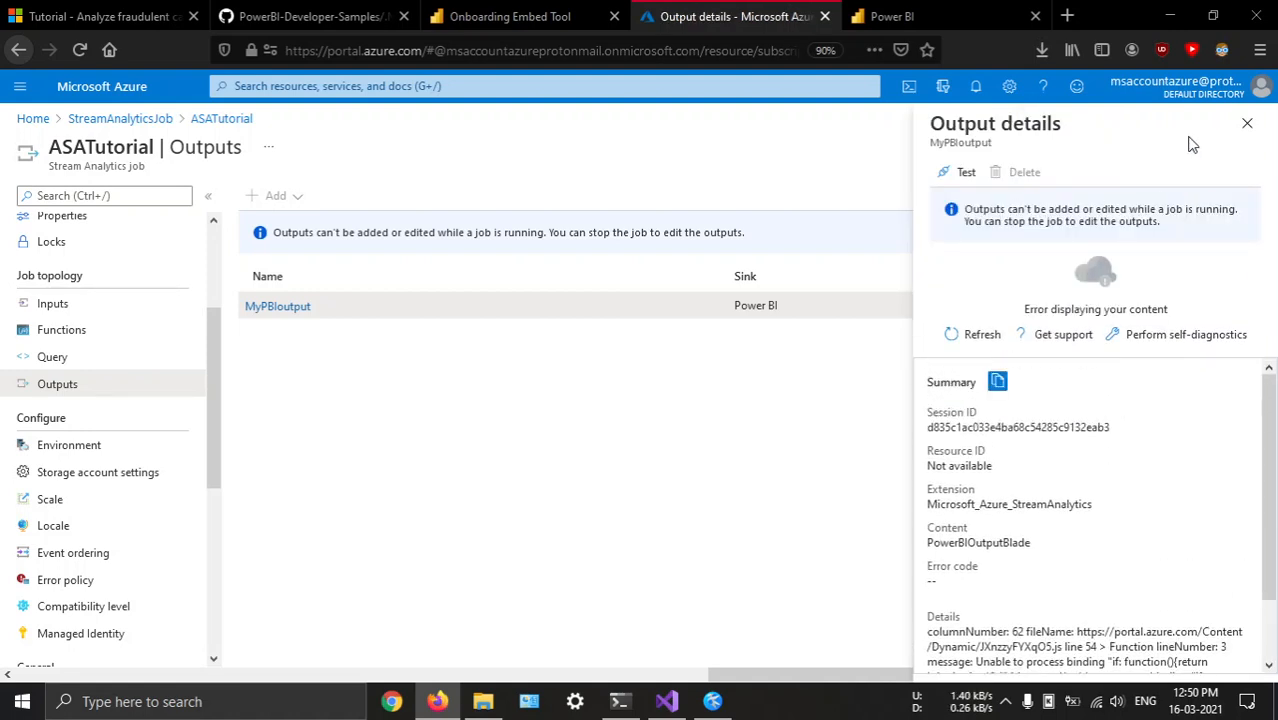
{"action": "left_click", "coordinate": [1247, 123]}
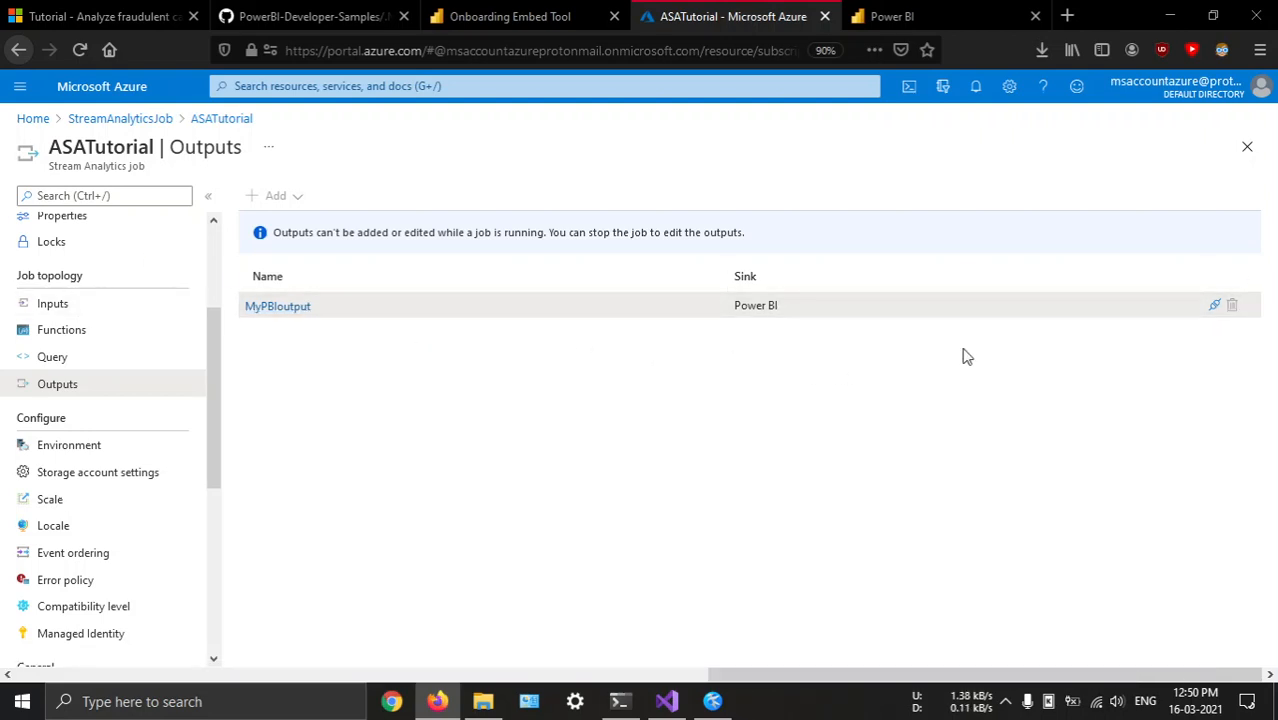
Stop the ASATutorial Stream Analytics job from its overview and confirm the stop
{"action": "scroll", "coordinate": [68, 333], "scroll_direction": "up", "scroll_amount": 3}
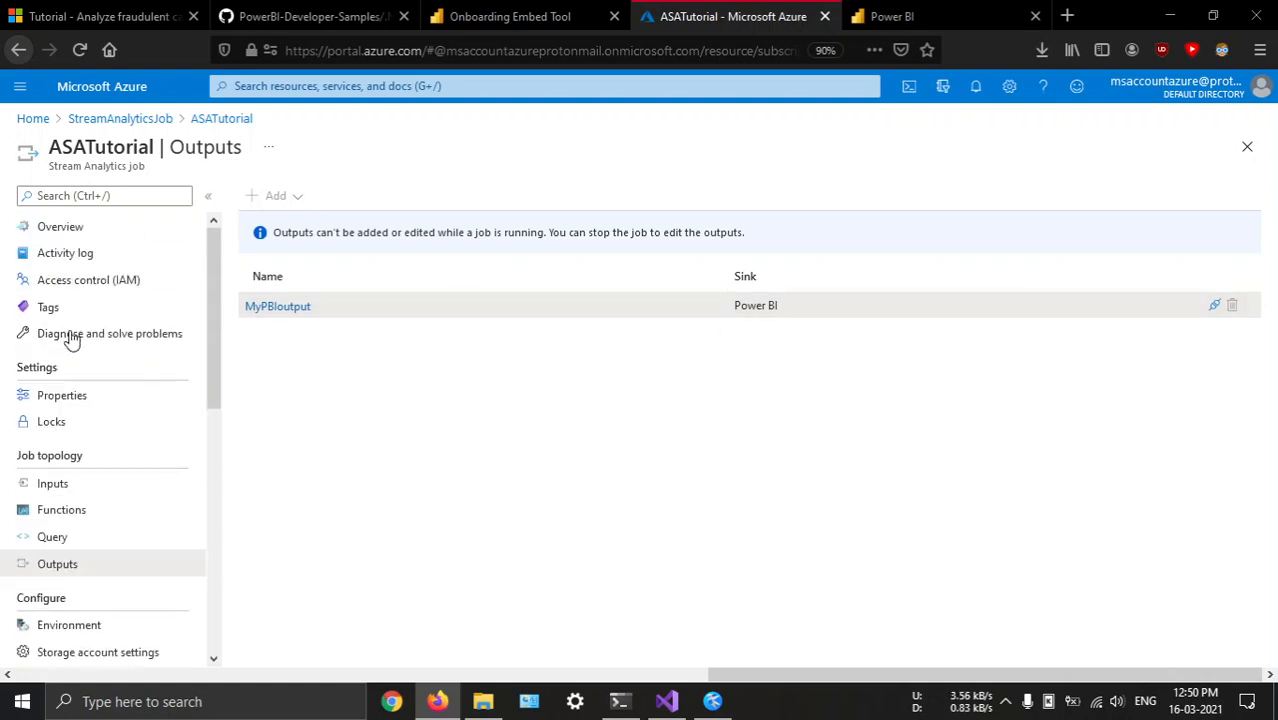
{"action": "left_click", "coordinate": [88, 228]}
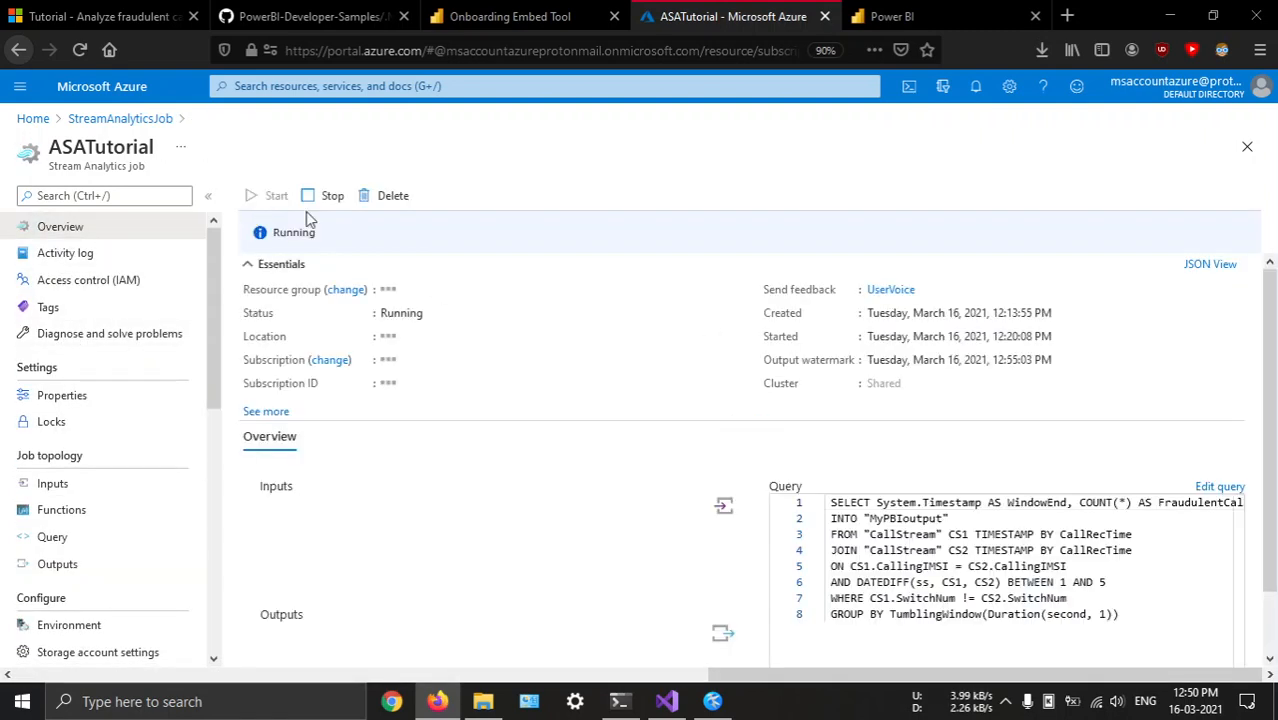
{"action": "left_click", "coordinate": [326, 196]}
{"action": "left_click", "coordinate": [274, 287]}
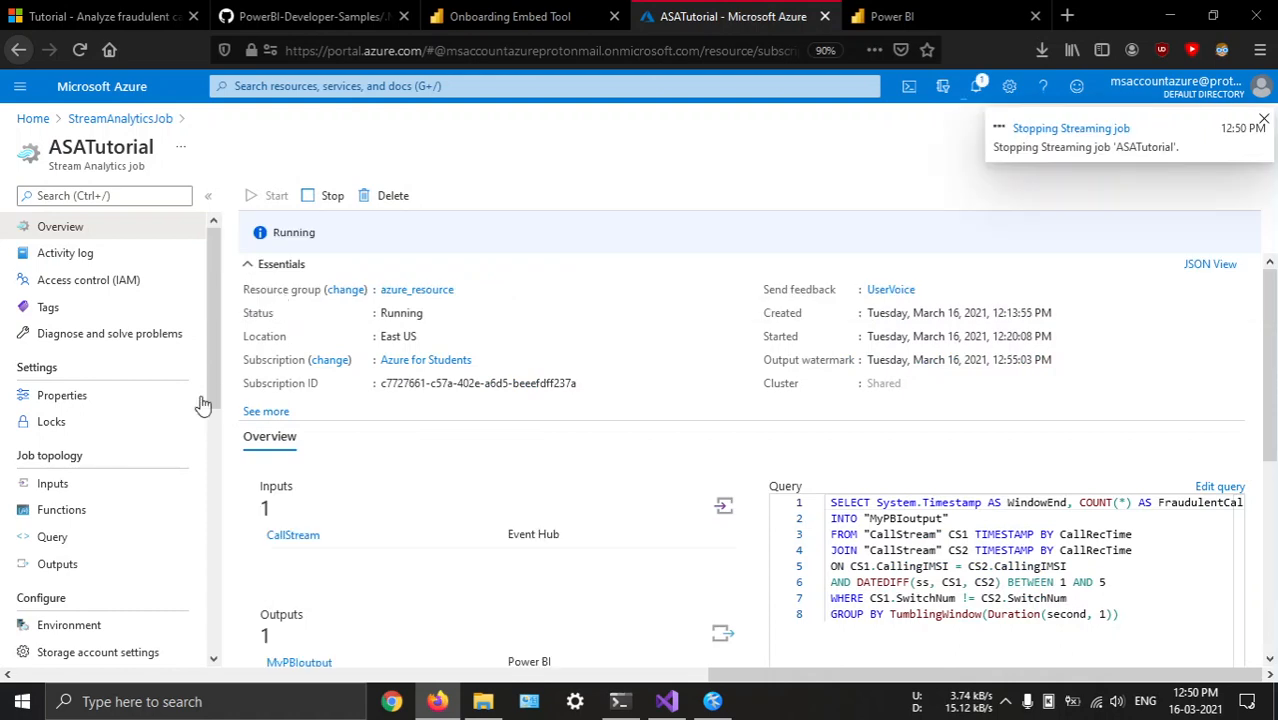
Reopen the outputs of the ASATutorial job and check the portal notifications for the stop's progress
{"action": "scroll", "coordinate": [133, 513], "scroll_direction": "down", "scroll_amount": 2}
{"action": "left_click", "coordinate": [100, 475]}
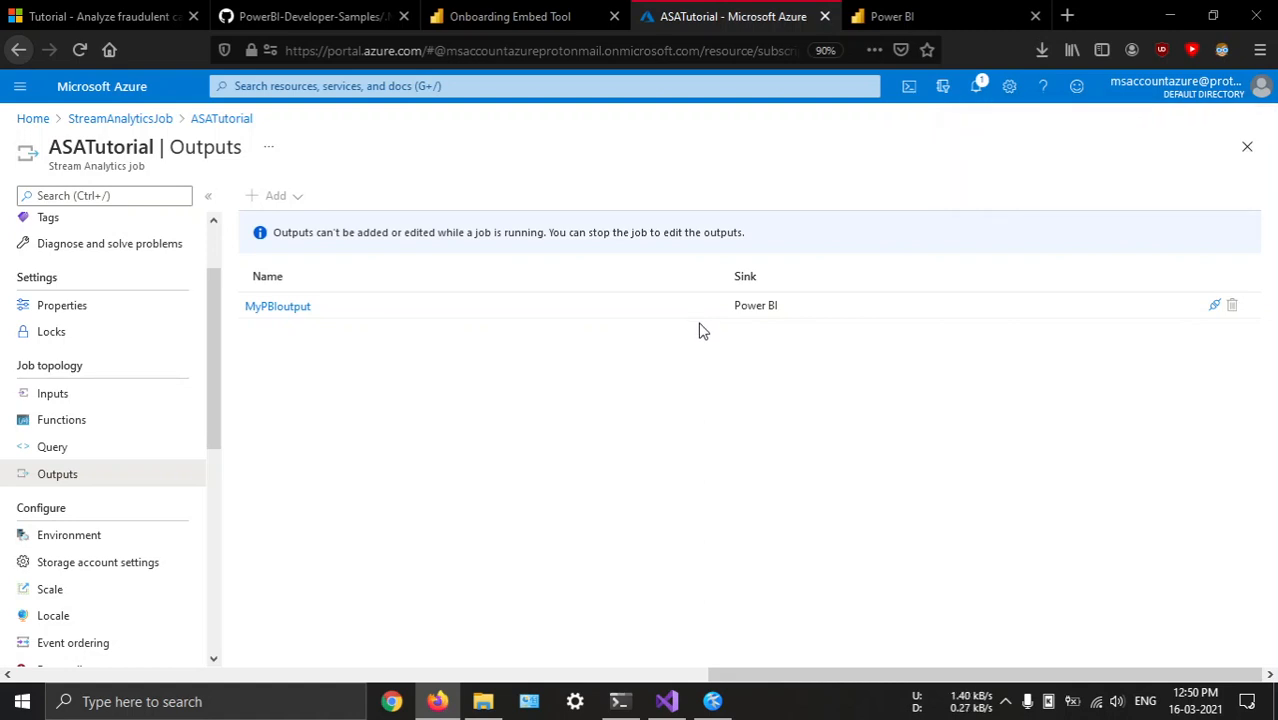
{"action": "left_click", "coordinate": [976, 86]}
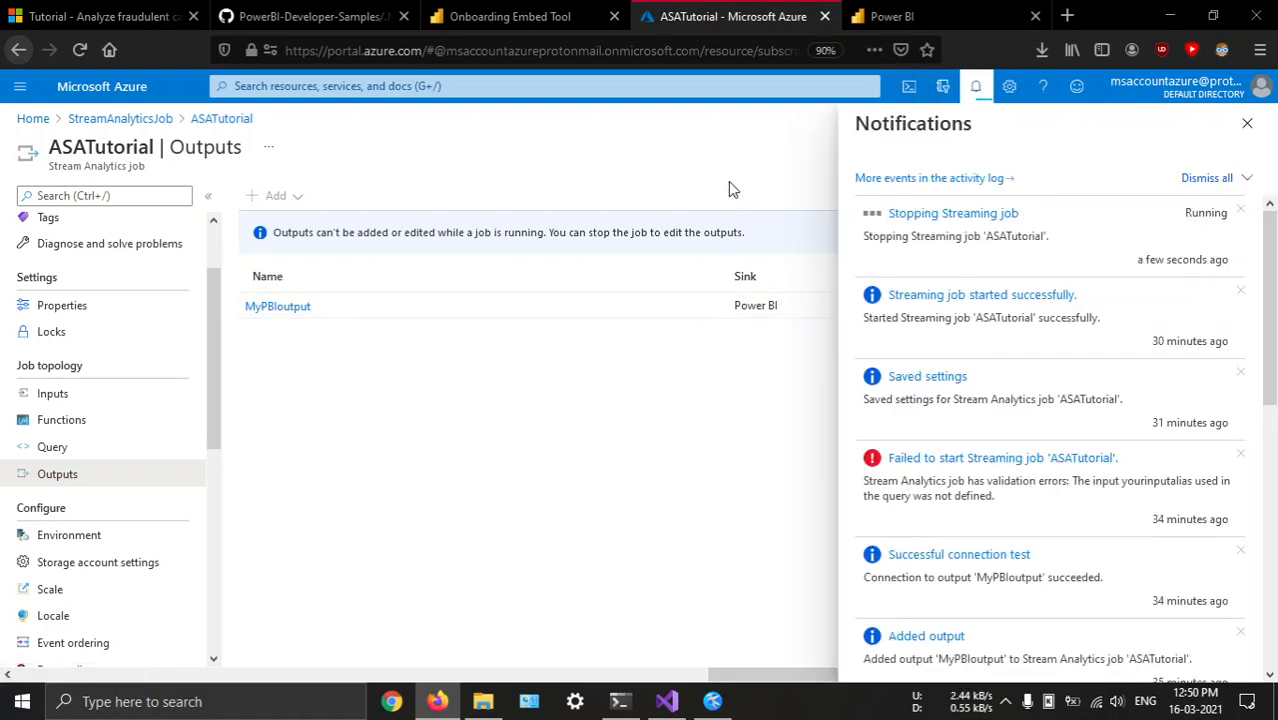
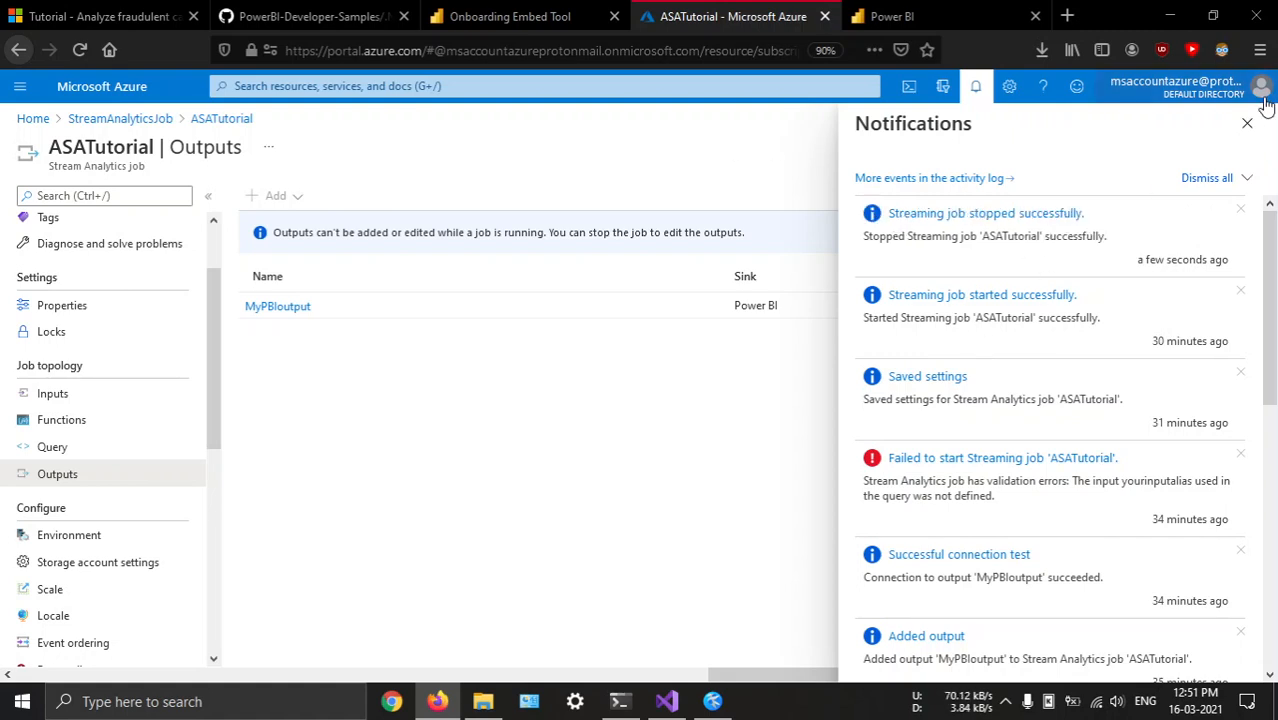
Close the notifications, reload the outputs of the ASATutorial job and delete the MyPBIoutput output
{"action": "left_click", "coordinate": [1247, 122]}
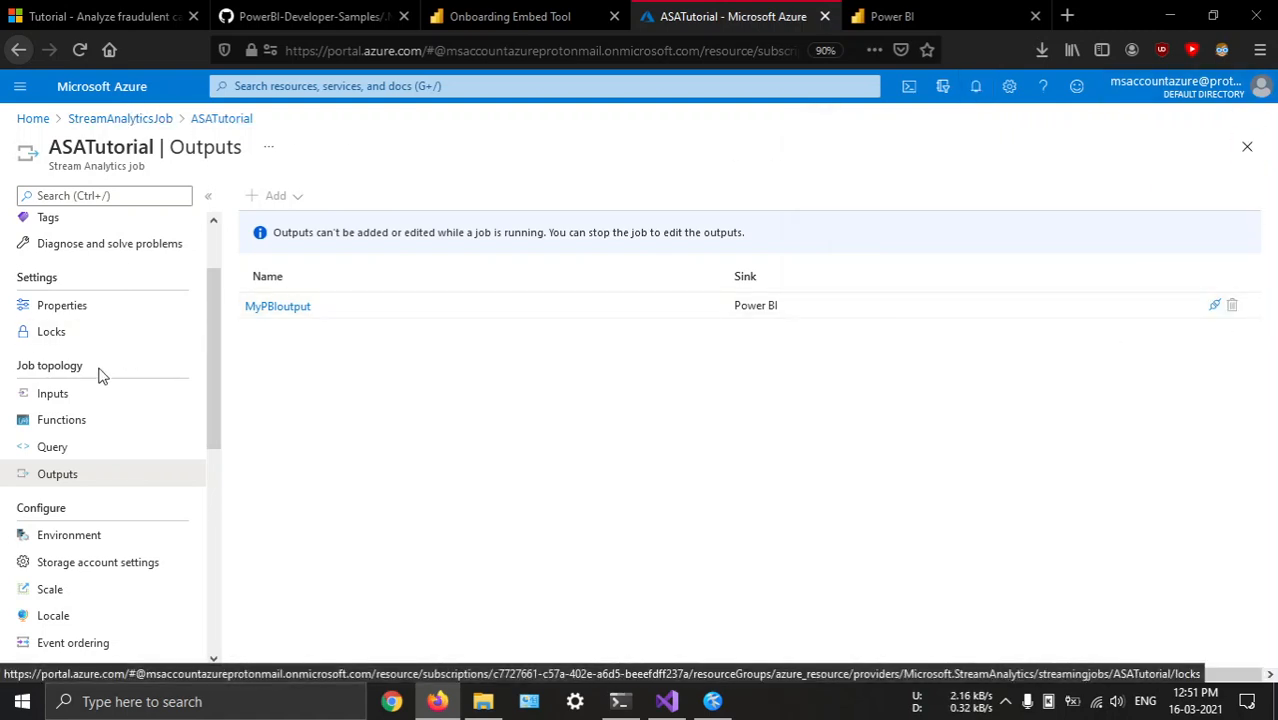
{"action": "left_click", "coordinate": [62, 450]}
{"action": "left_click", "coordinate": [68, 474]}
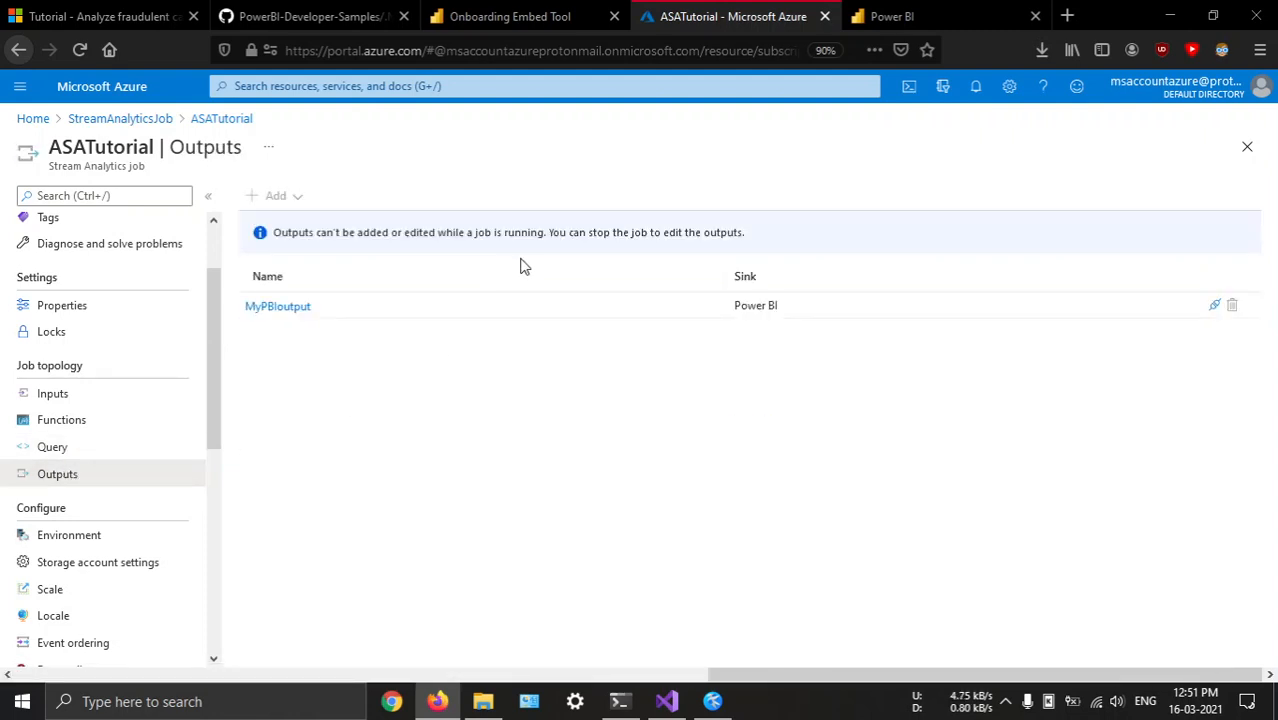
{"action": "left_click", "coordinate": [285, 310]}
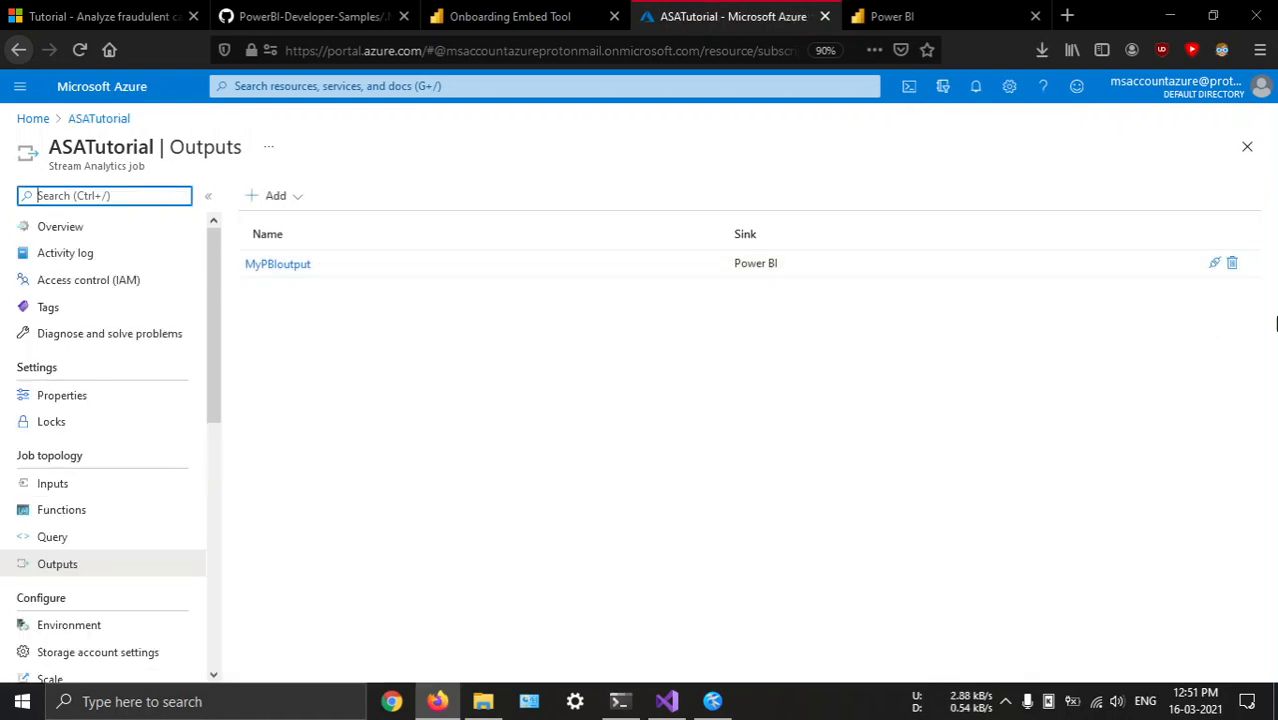
{"action": "left_click", "coordinate": [1231, 263]}
{"action": "left_click", "coordinate": [290, 289]}
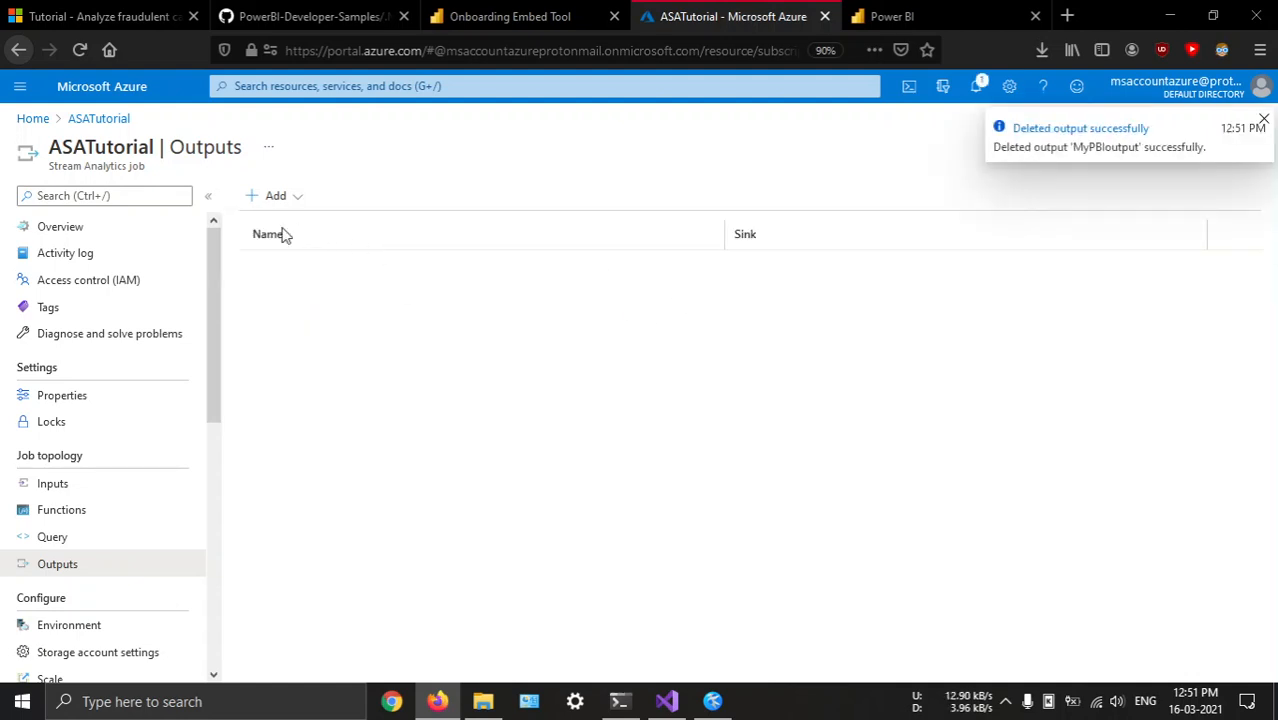
Add a Power BI output to the job and authorize it with the saved university account, declining to stay signed in
{"action": "left_click", "coordinate": [278, 196]}
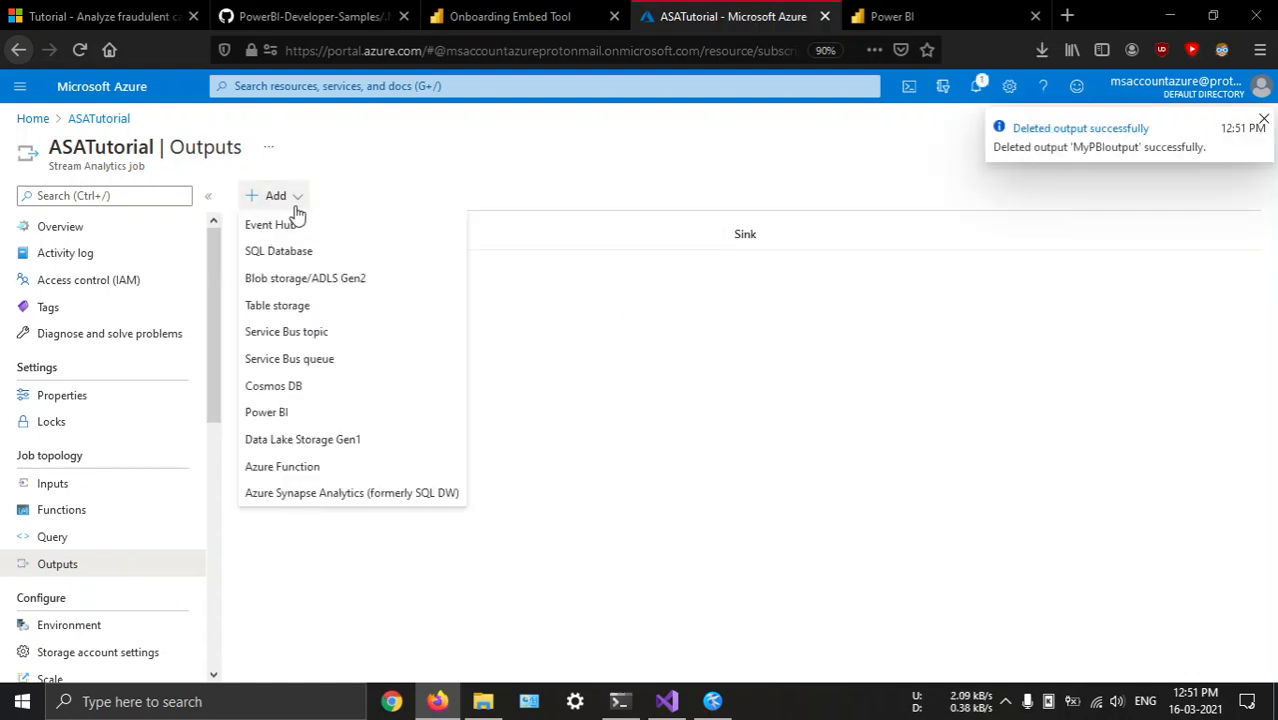
{"action": "left_click", "coordinate": [267, 412]}
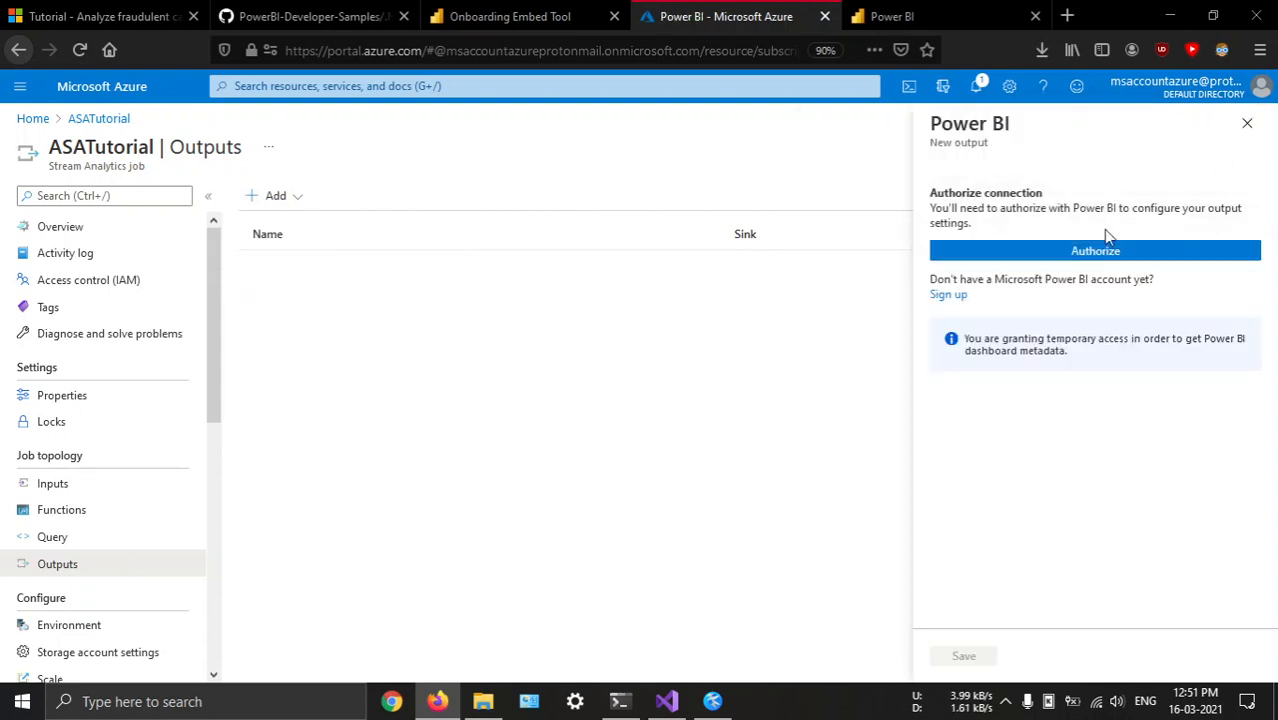
{"action": "left_click", "coordinate": [1105, 250]}
{"action": "left_click_drag", "start_coordinate": [766, 200], "coordinate": [751, 1]}
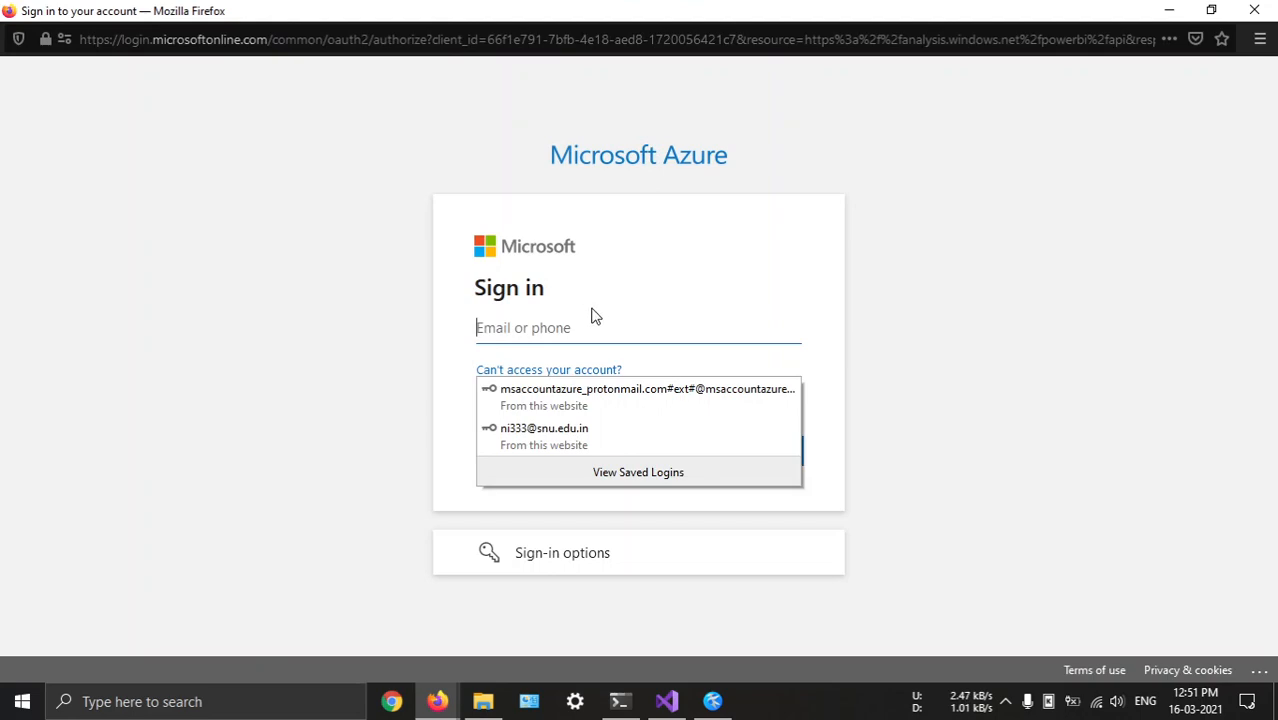
{"action": "left_click", "coordinate": [556, 448]}
{"action": "left_click", "coordinate": [756, 456]}
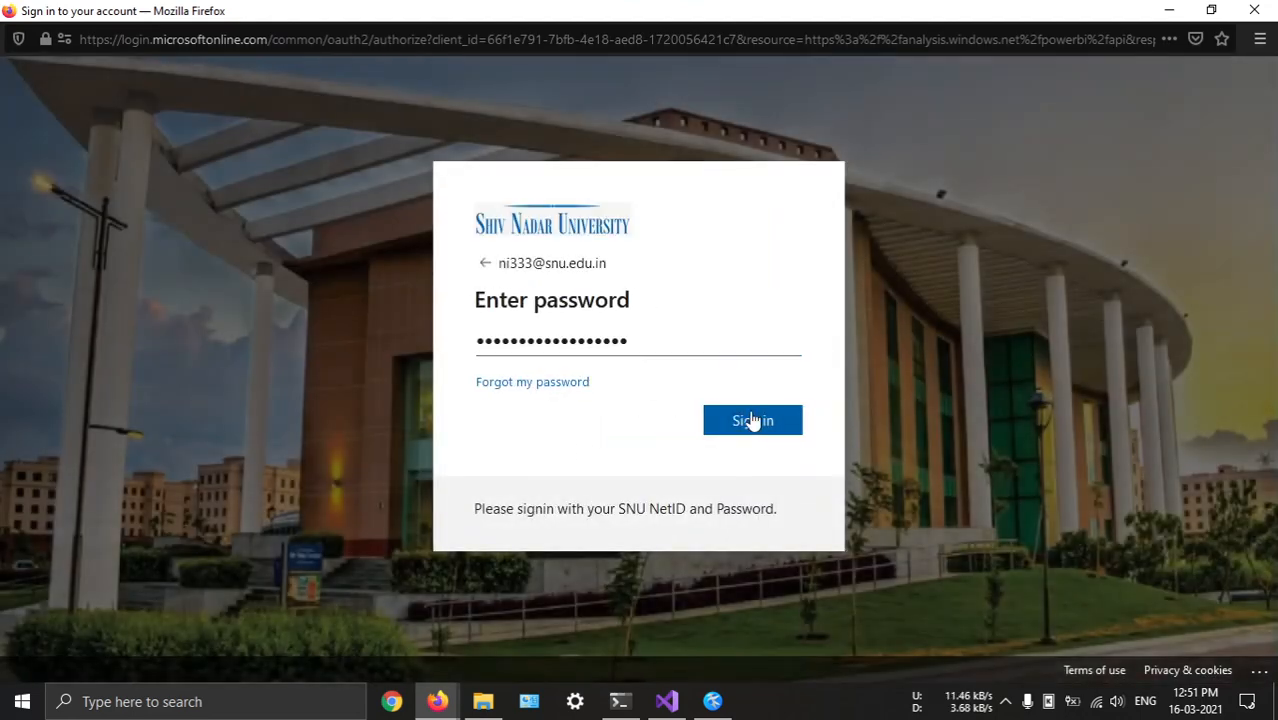
{"action": "left_click", "coordinate": [750, 420]}
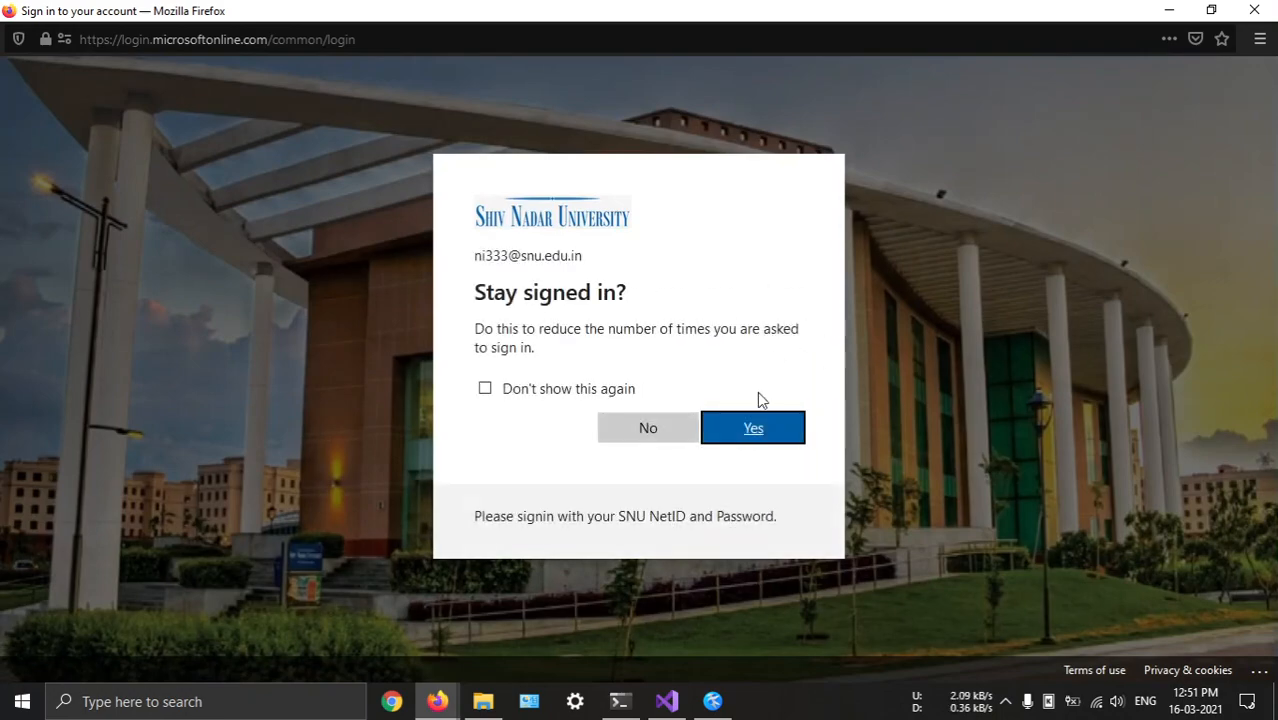
{"action": "left_click", "coordinate": [656, 439]}
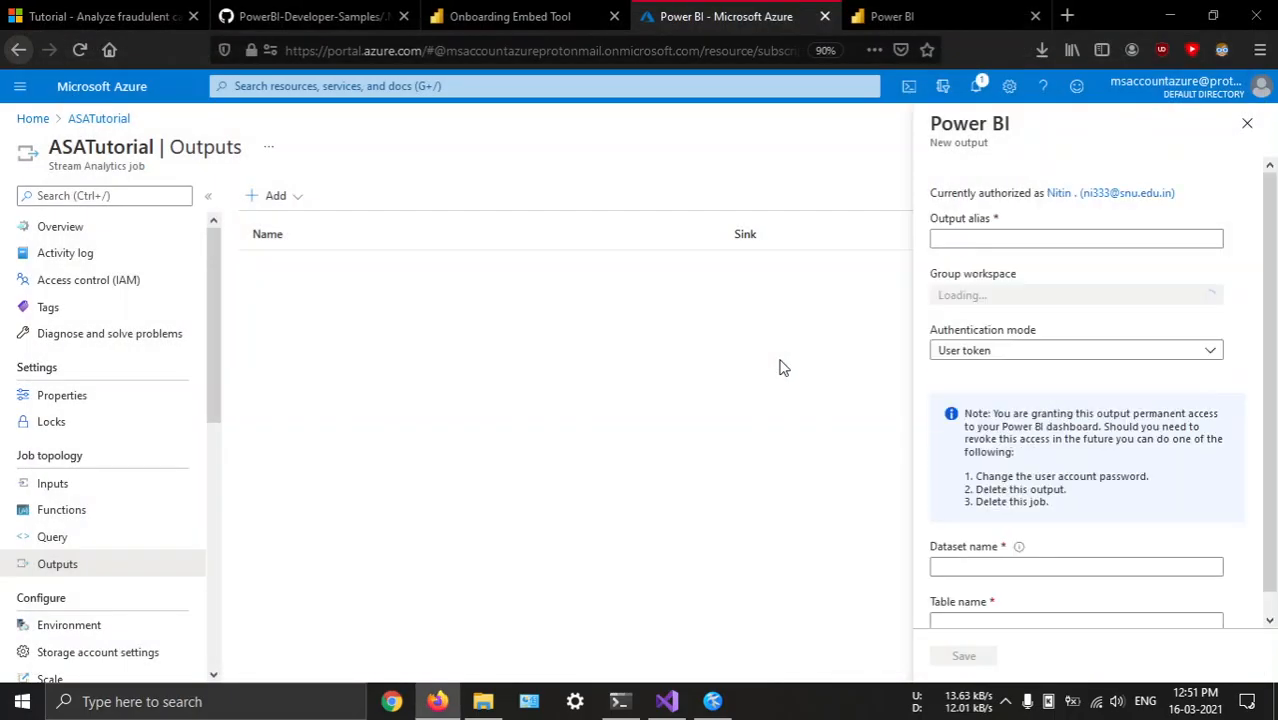
Find the output form settings under Configure job output in the fraud-call tutorial and copy the suggested alias MyPBIoutput
{"action": "left_click", "coordinate": [963, 240]}
{"action": "left_click", "coordinate": [169, 10]}
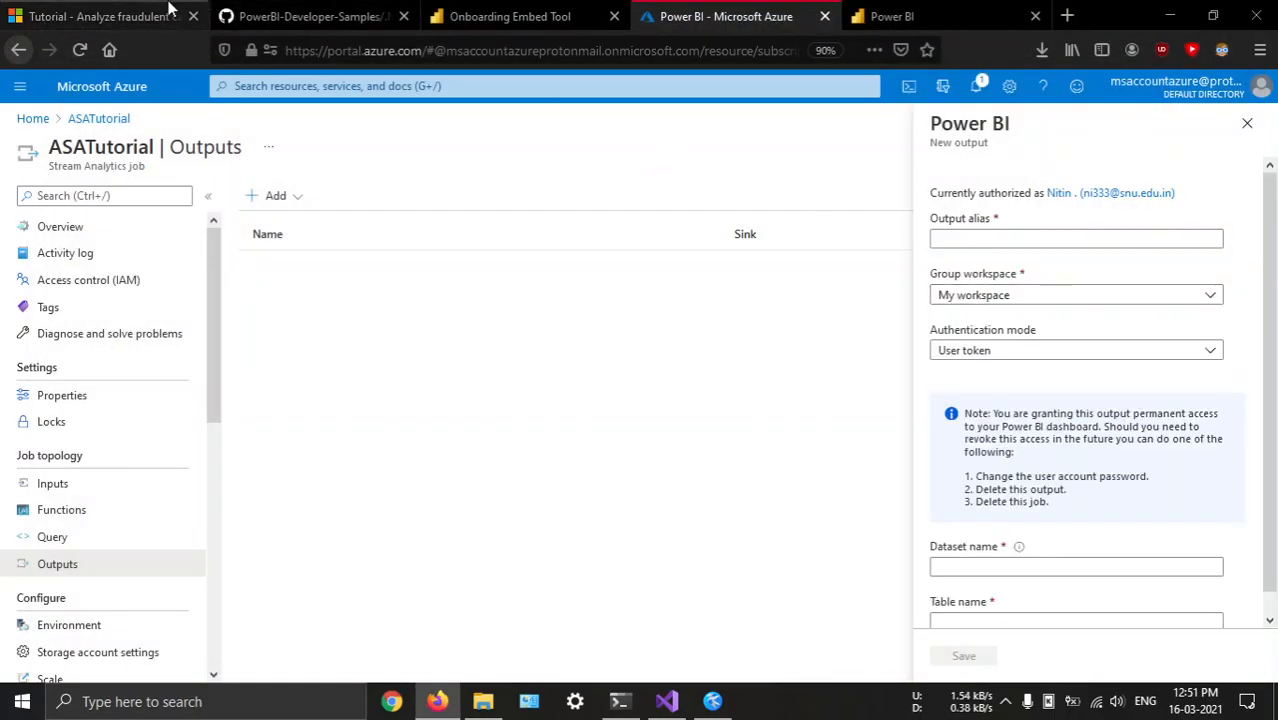
{"action": "scroll", "coordinate": [626, 397], "scroll_direction": "up", "scroll_amount": 1}
{"action": "scroll", "coordinate": [625, 389], "scroll_direction": "up", "scroll_amount": 20}
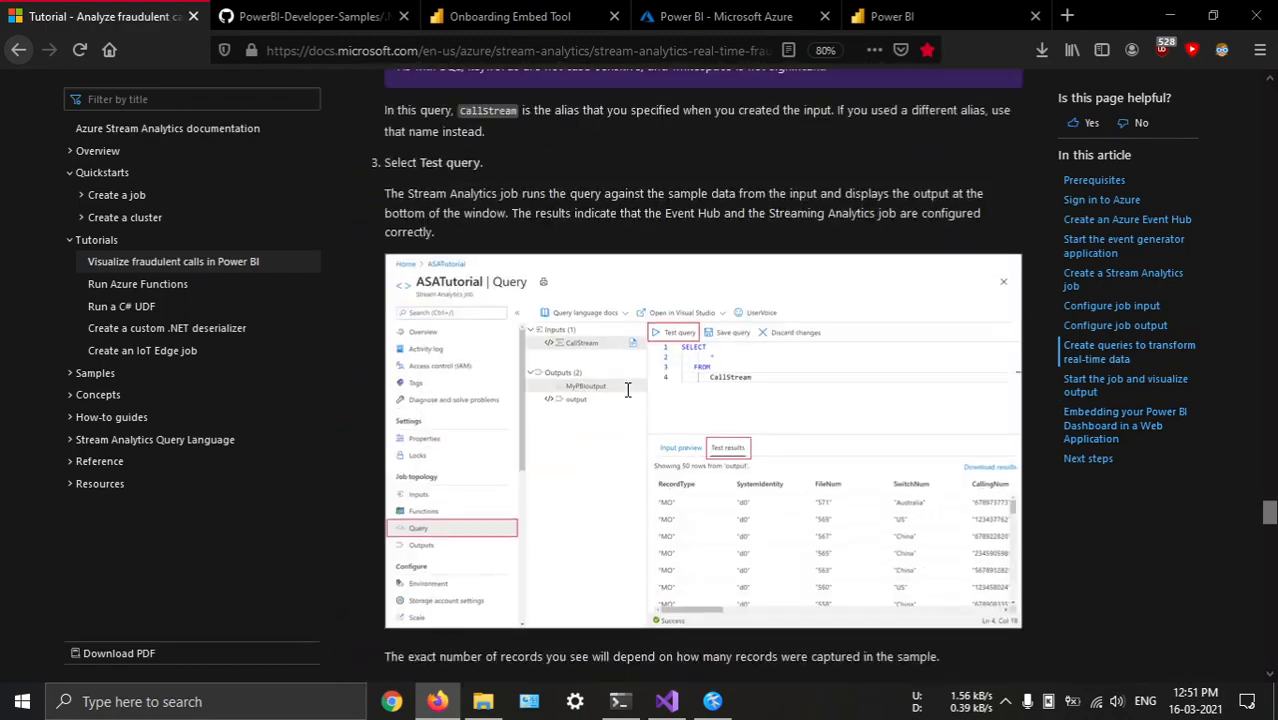
{"action": "scroll", "coordinate": [626, 388], "scroll_direction": "up", "scroll_amount": 8}
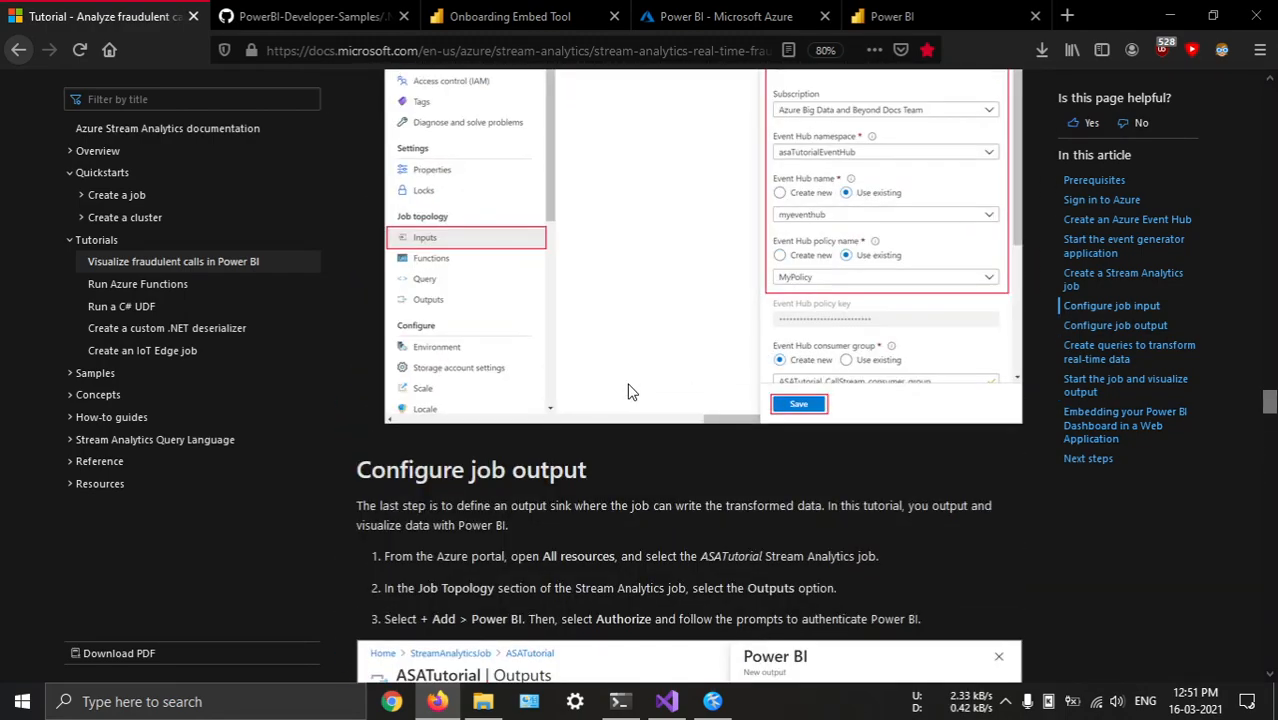
{"action": "scroll", "coordinate": [628, 390], "scroll_direction": "down", "scroll_amount": 5}
{"action": "scroll", "coordinate": [556, 205], "scroll_direction": "up", "scroll_amount": 5}
{"action": "scroll", "coordinate": [547, 298], "scroll_direction": "down", "scroll_amount": 7}
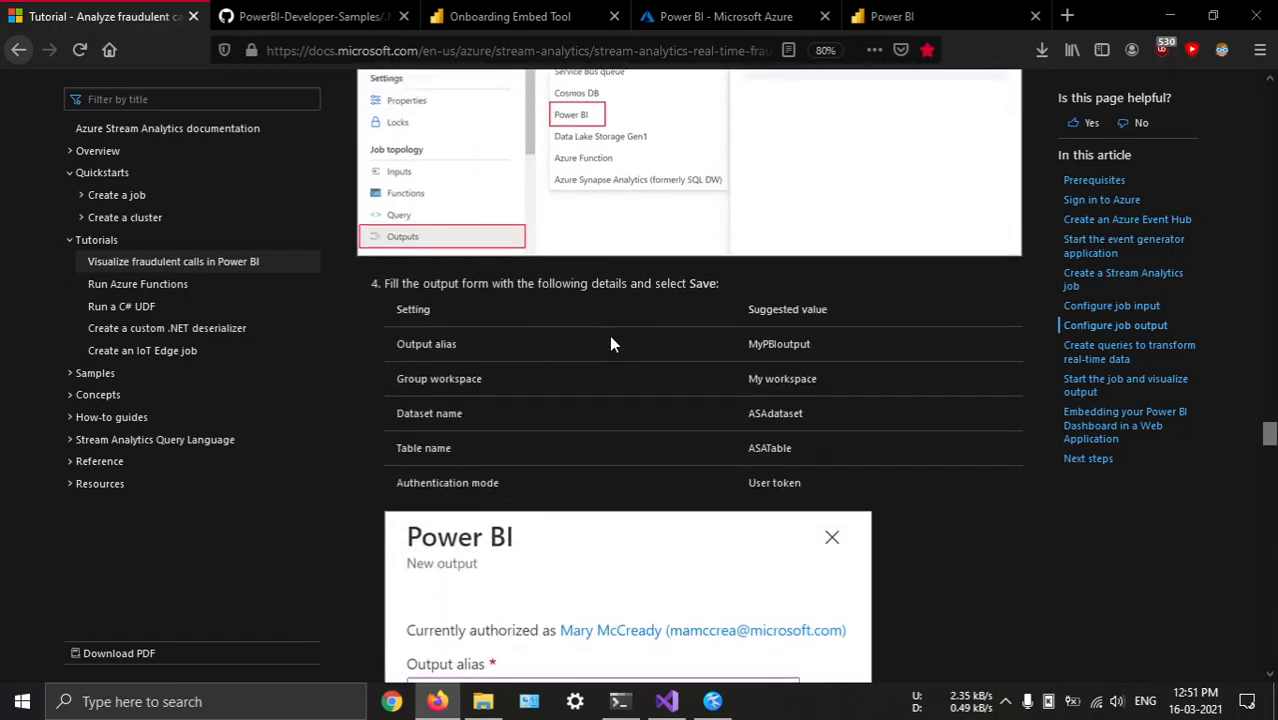
{"action": "double_click", "coordinate": [793, 332]}
{"action": "key", "text": "ctrl+c"}
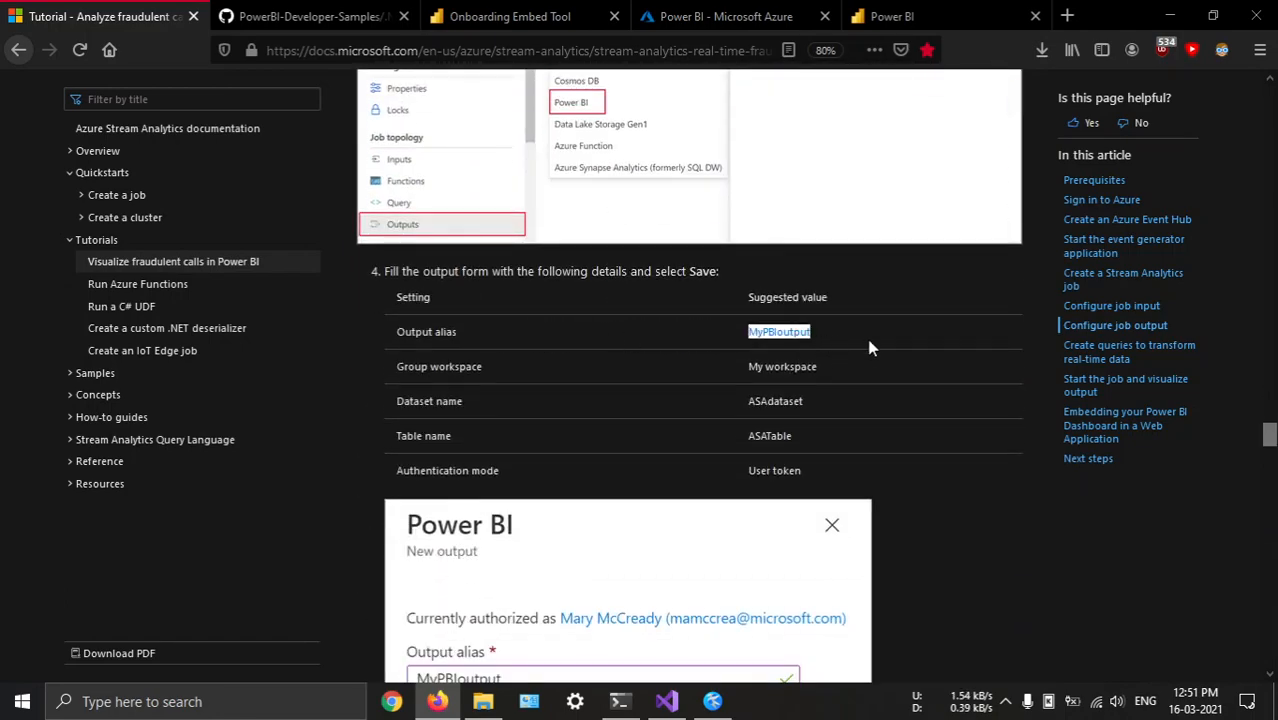
Return to the new Power BI output form in the Azure portal and set its output alias to MyPBIoutput
{"action": "key", "text": "alt+Tab"}
{"action": "key", "text": "alt+Tab"}
{"action": "left_click", "coordinate": [889, 12]}
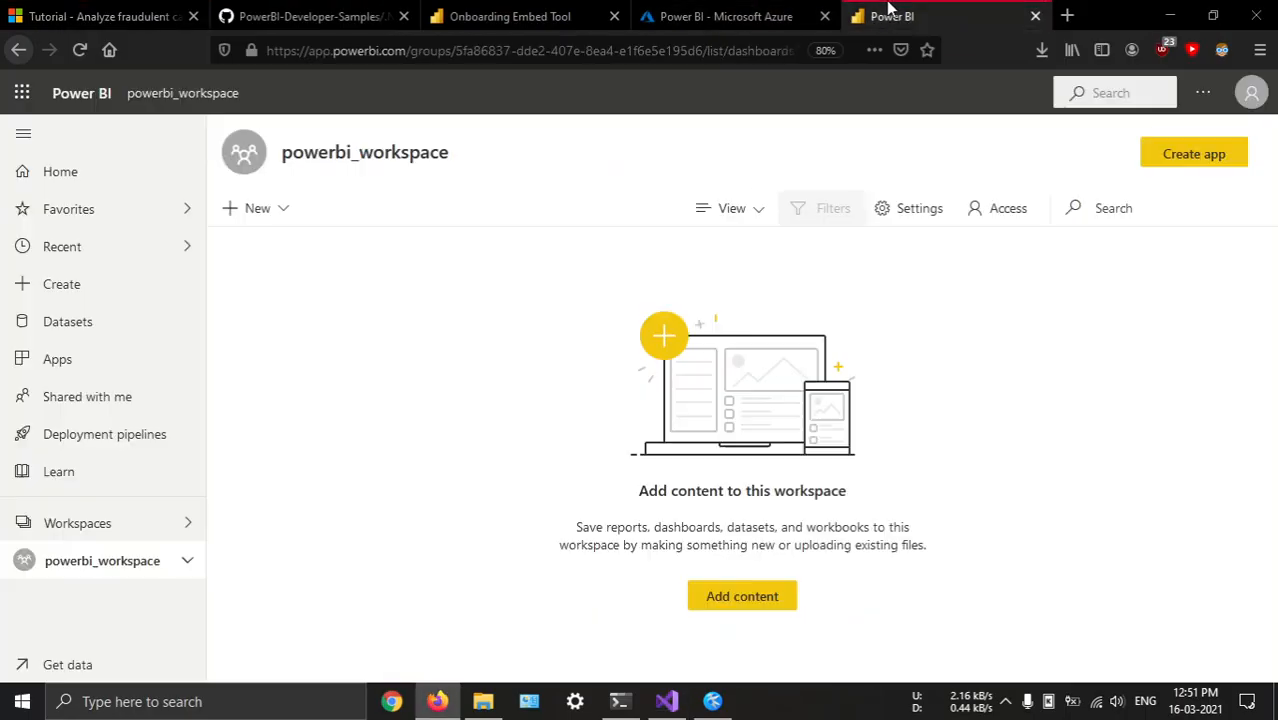
{"action": "left_click", "coordinate": [820, 14]}
{"action": "left_click", "coordinate": [100, 16]}
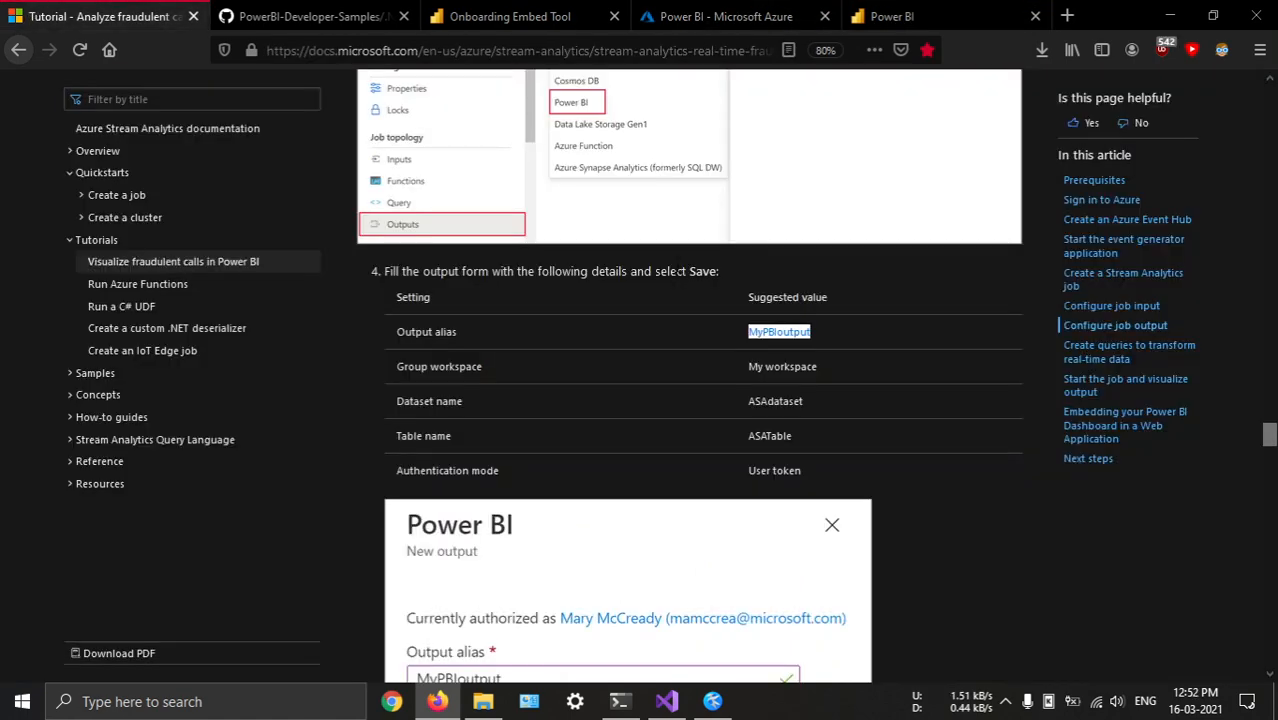
{"action": "key", "text": "ctrl+Tab"}
{"action": "key", "text": "ctrl+v"}
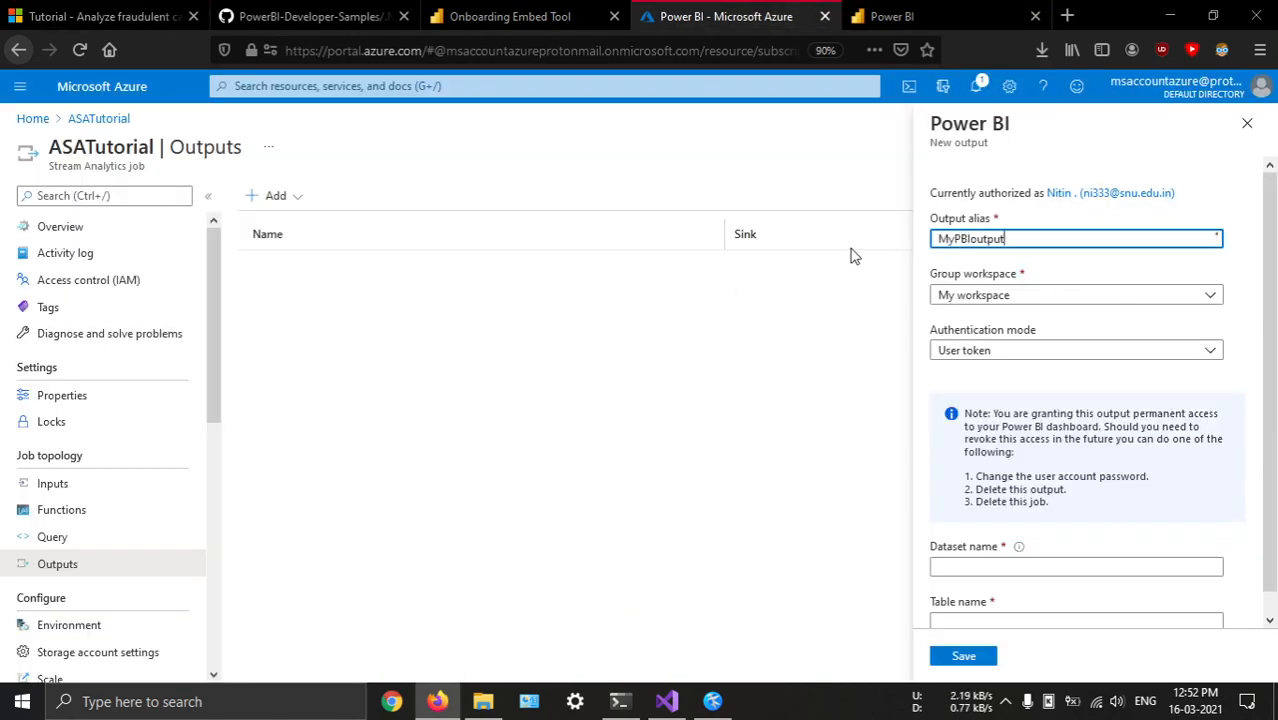
Copy the suggested dataset name ASAdataset from the tutorial and enter it as the output's dataset name
{"action": "key", "text": "ctrl+Tab"}
{"action": "double_click", "coordinate": [775, 401]}
{"action": "key", "text": "ctrl+c"}
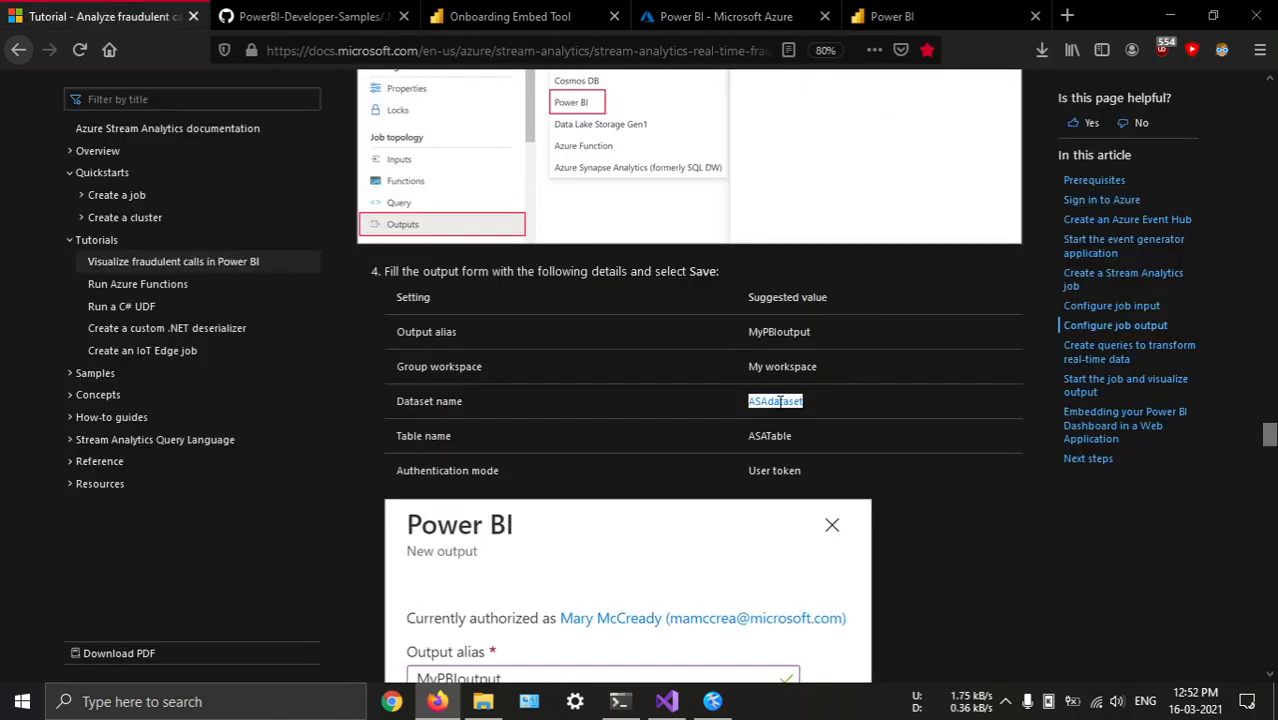
{"action": "key", "text": "ctrl+Tab"}
{"action": "left_click", "coordinate": [1036, 562]}
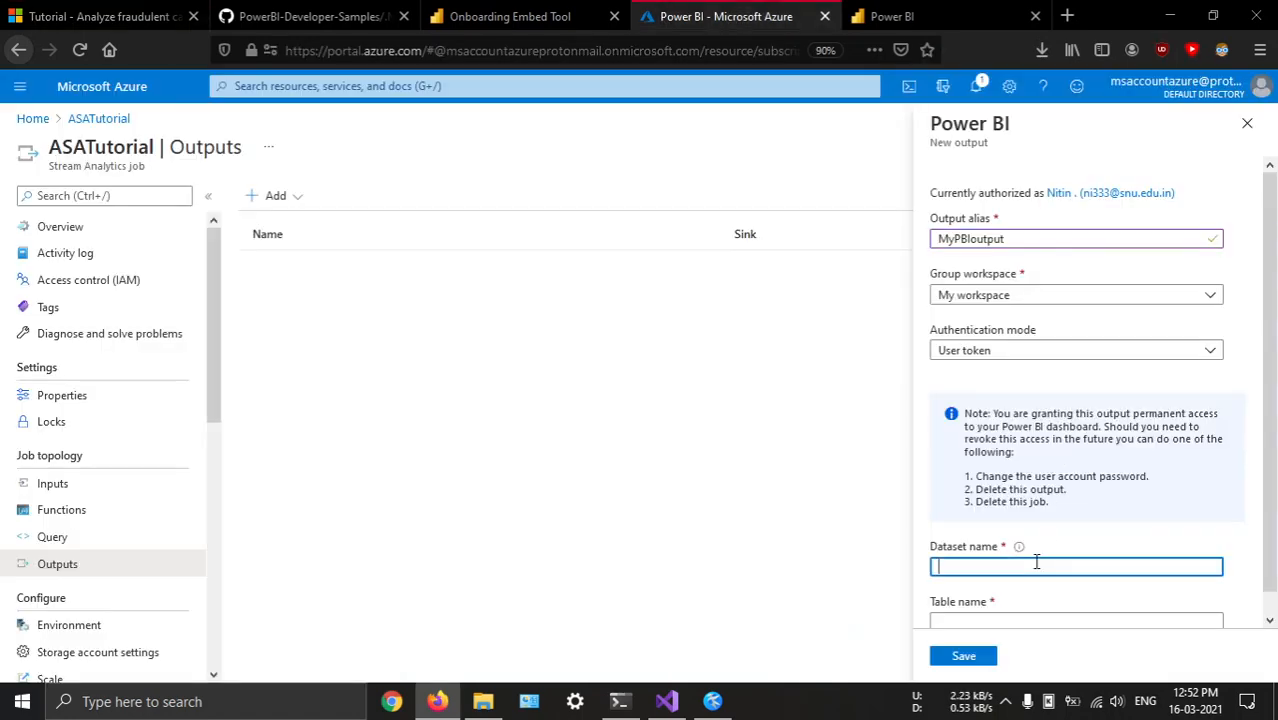
{"action": "key", "text": "ctrl+v"}
Copy the suggested table name ASATable from the tutorial and enter it as the output's table name
{"action": "key", "text": "ctrl+Tab"}
{"action": "double_click", "coordinate": [788, 437]}
{"action": "key", "text": "ctrl+c"}
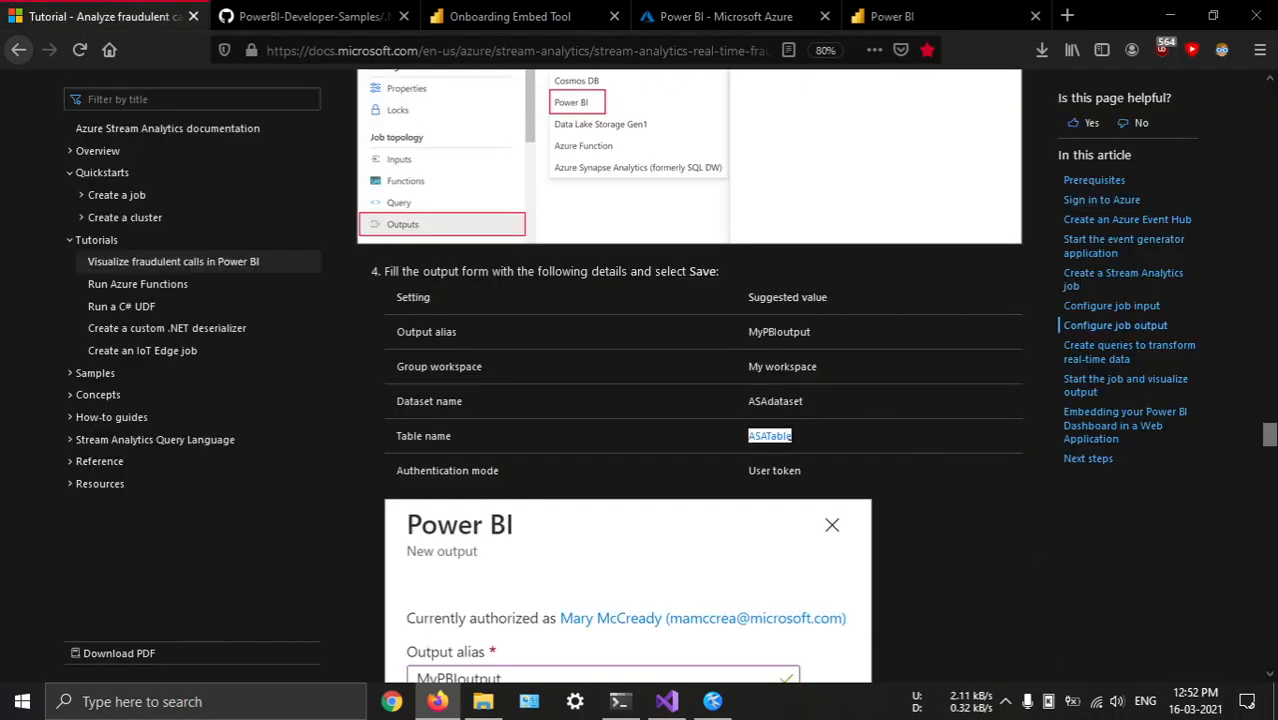
{"action": "key", "text": "ctrl+Tab"}
{"action": "left_click", "coordinate": [975, 620]}
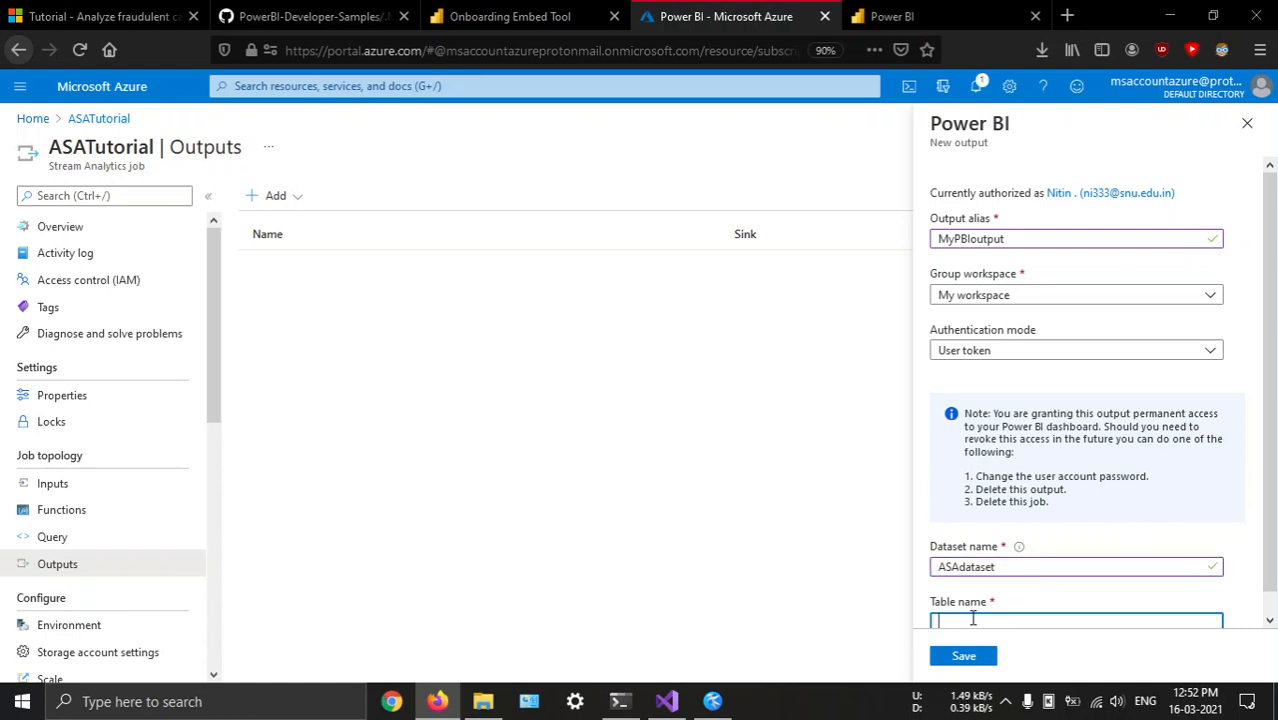
{"action": "key", "text": "ctrl+v"}
Keep User token as the authentication mode, choose powerbi_workspace as the group workspace and save the new output
{"action": "left_click", "coordinate": [1040, 349]}
{"action": "left_click", "coordinate": [996, 395]}
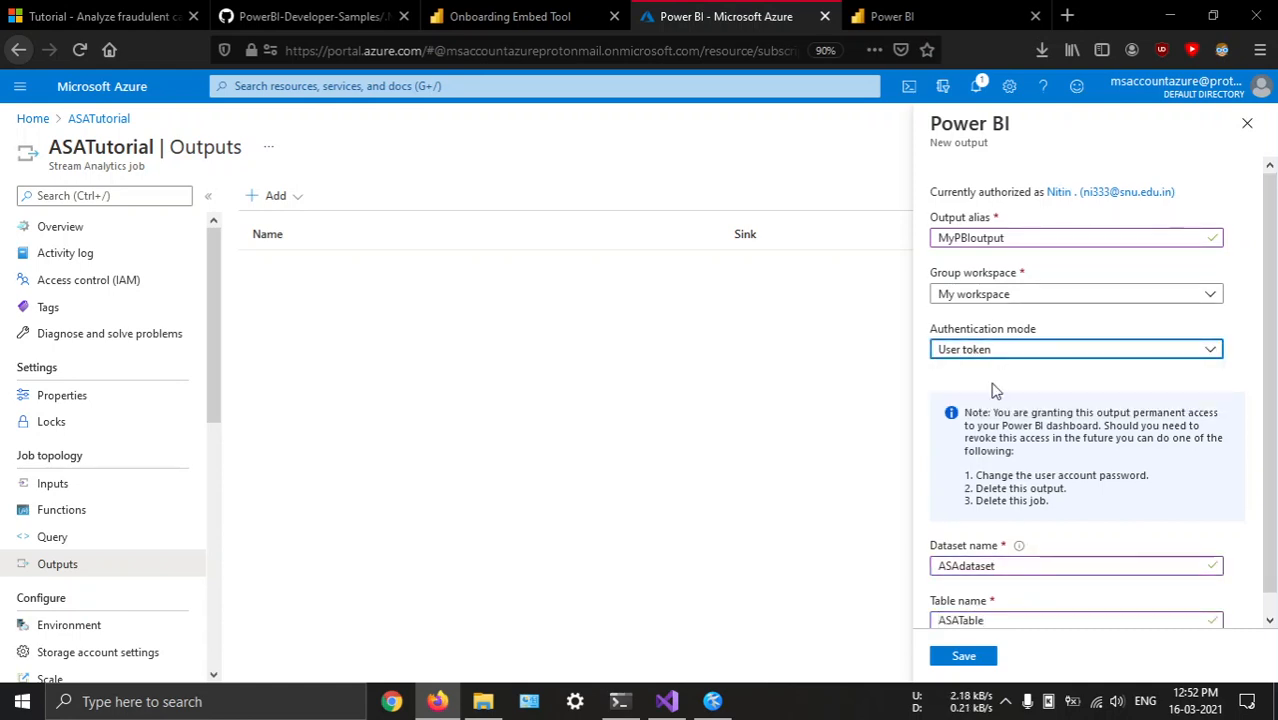
{"action": "scroll", "coordinate": [1030, 462], "scroll_direction": "down", "scroll_amount": 1}
{"action": "left_click", "coordinate": [1024, 279]}
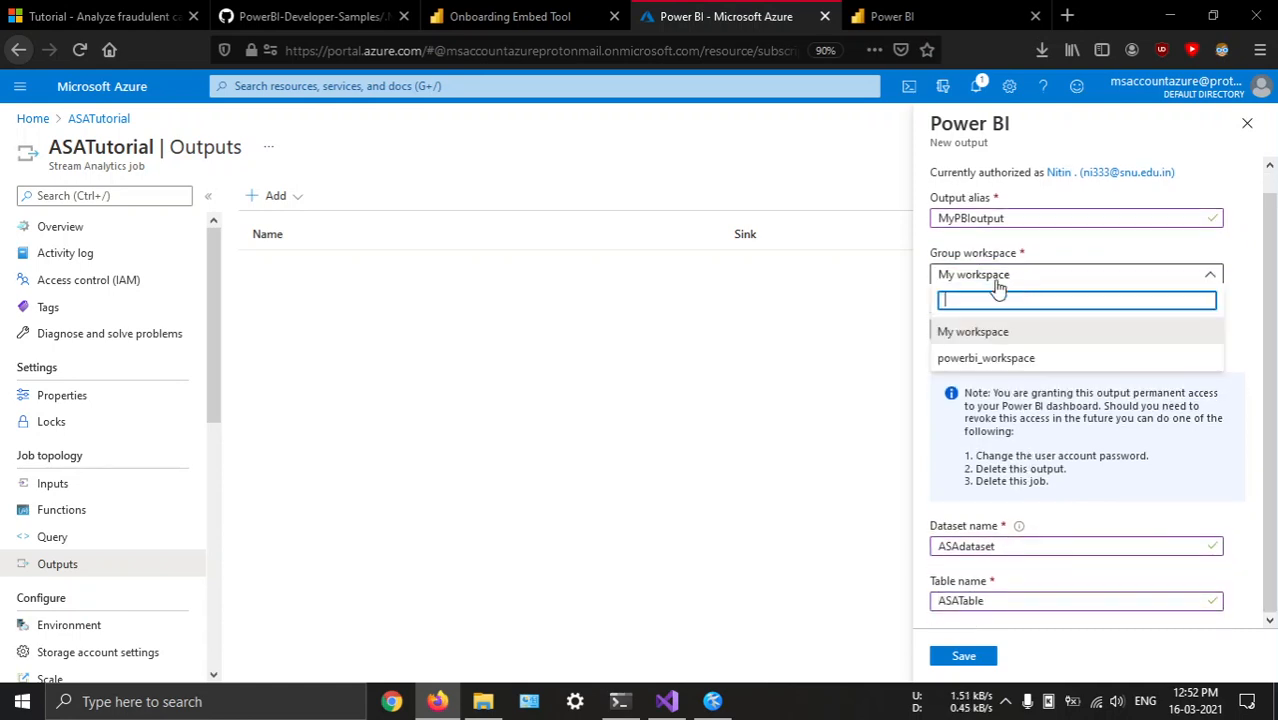
{"action": "left_click", "coordinate": [986, 360]}
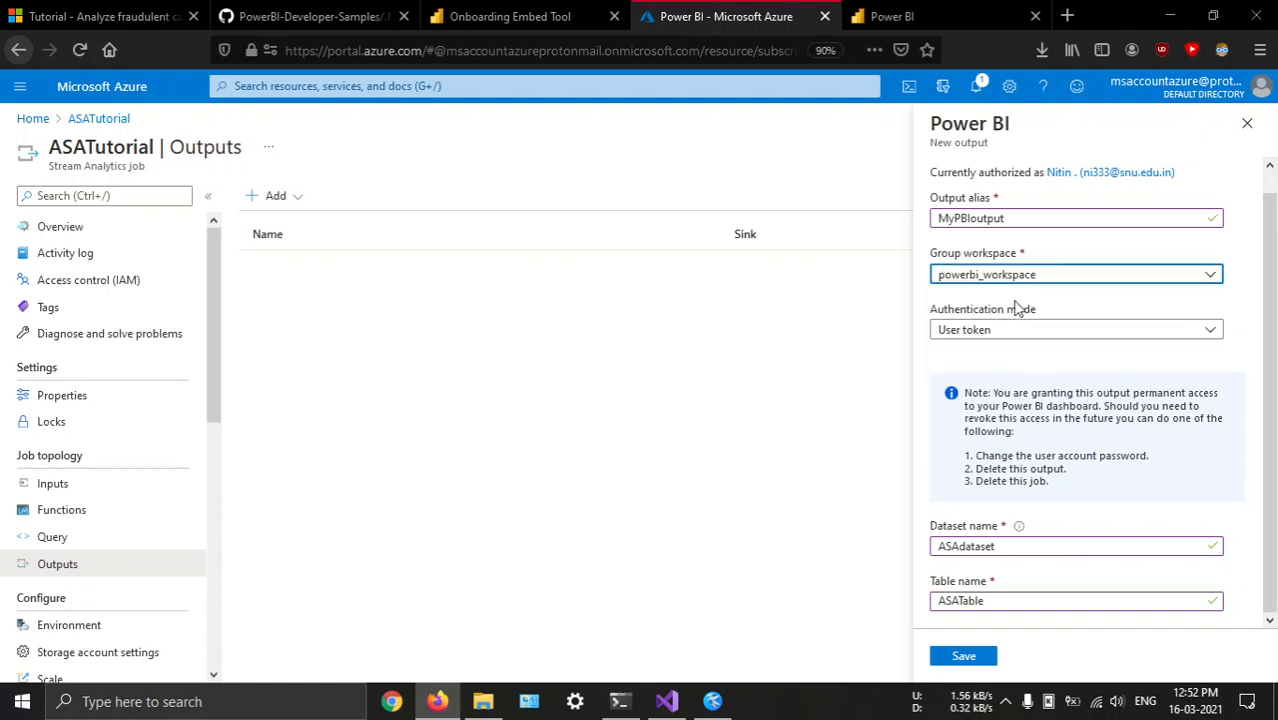
{"action": "left_click", "coordinate": [984, 657]}
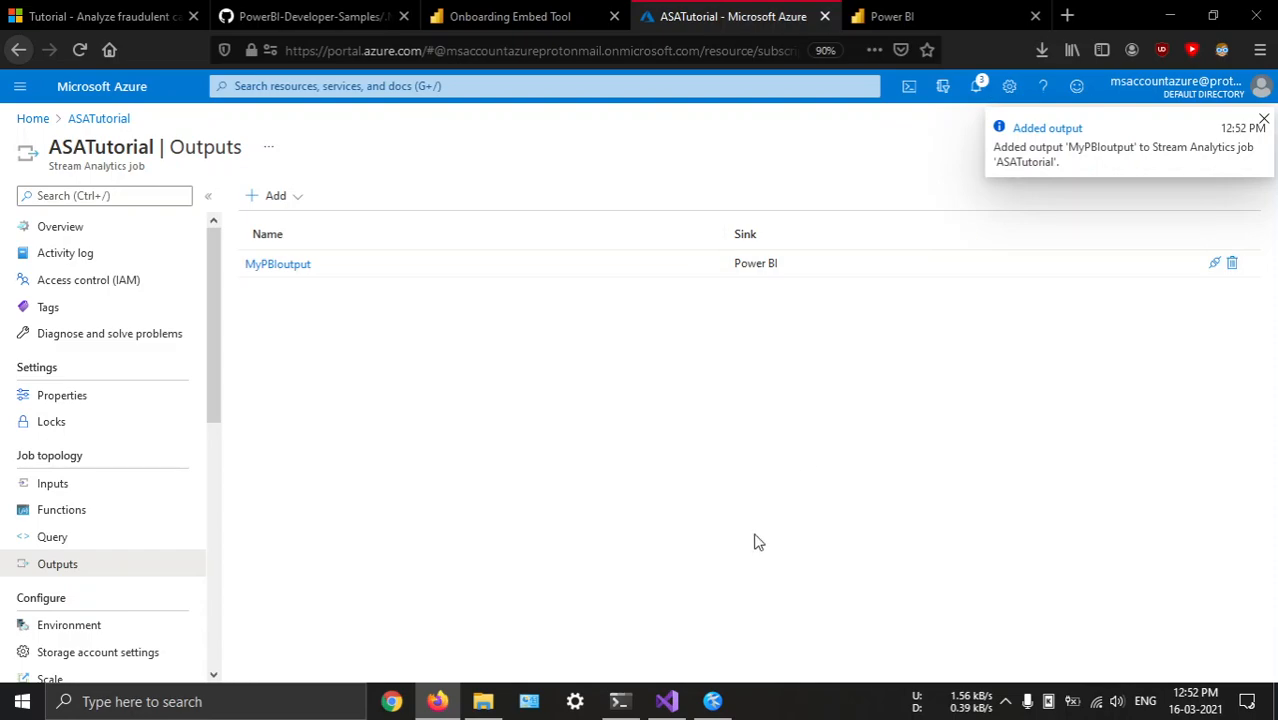
Check the TelcoGenerator output in Windows PowerShell and the portal notifications about the new output
{"action": "left_click", "coordinate": [632, 701]}
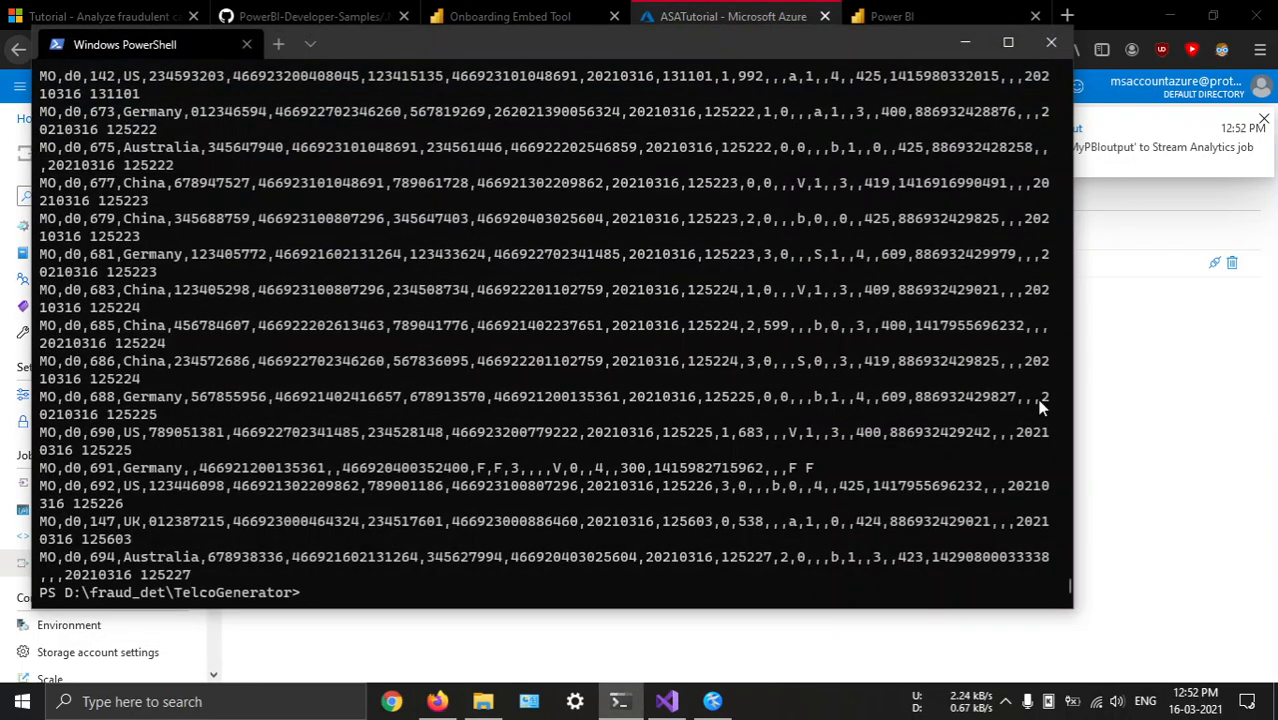
{"action": "left_click", "coordinate": [1098, 411]}
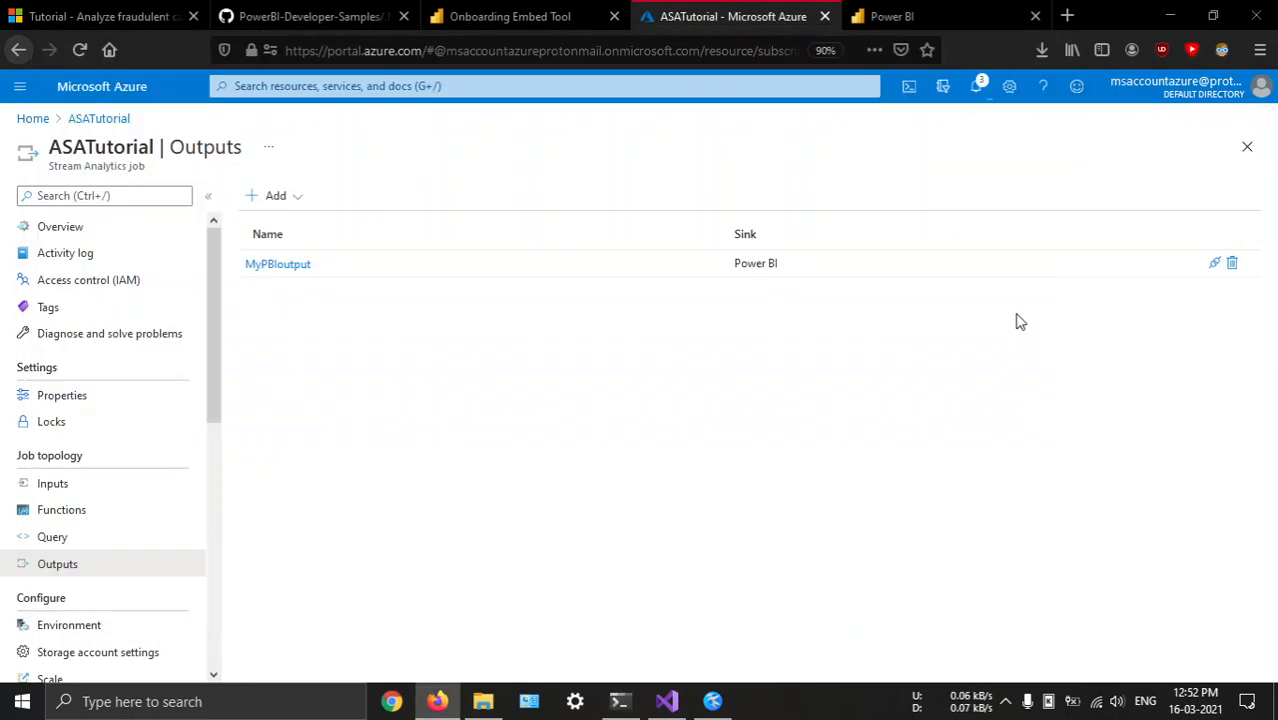
{"action": "left_click", "coordinate": [976, 86]}
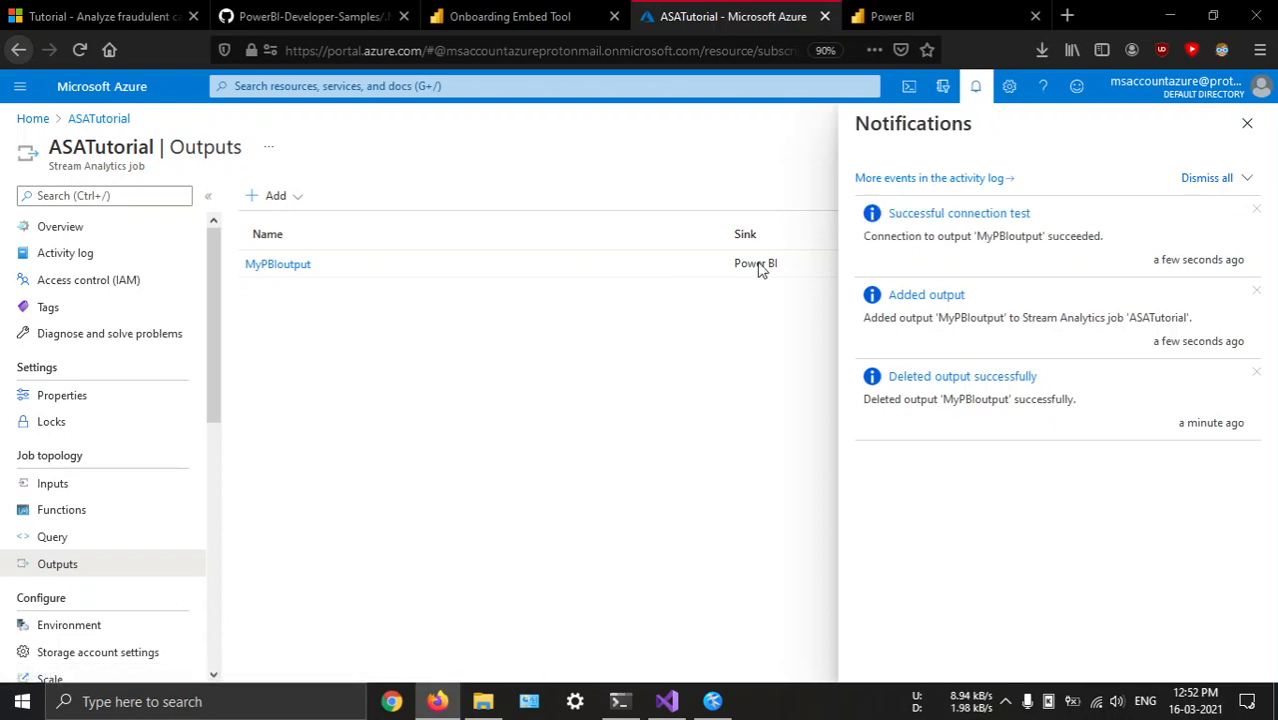
Start the ASATutorial job from its overview with the output start time Now and check the notifications for its progress
{"action": "left_click", "coordinate": [125, 230]}
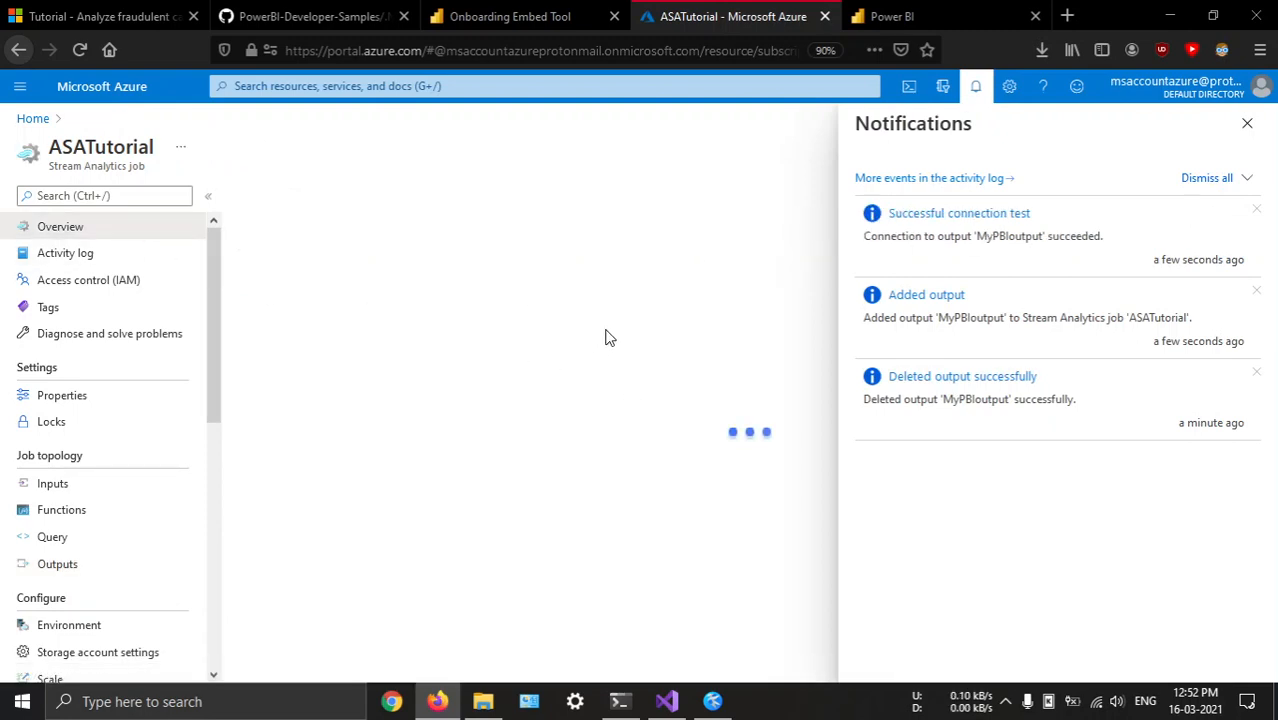
{"action": "left_click", "coordinate": [1247, 123]}
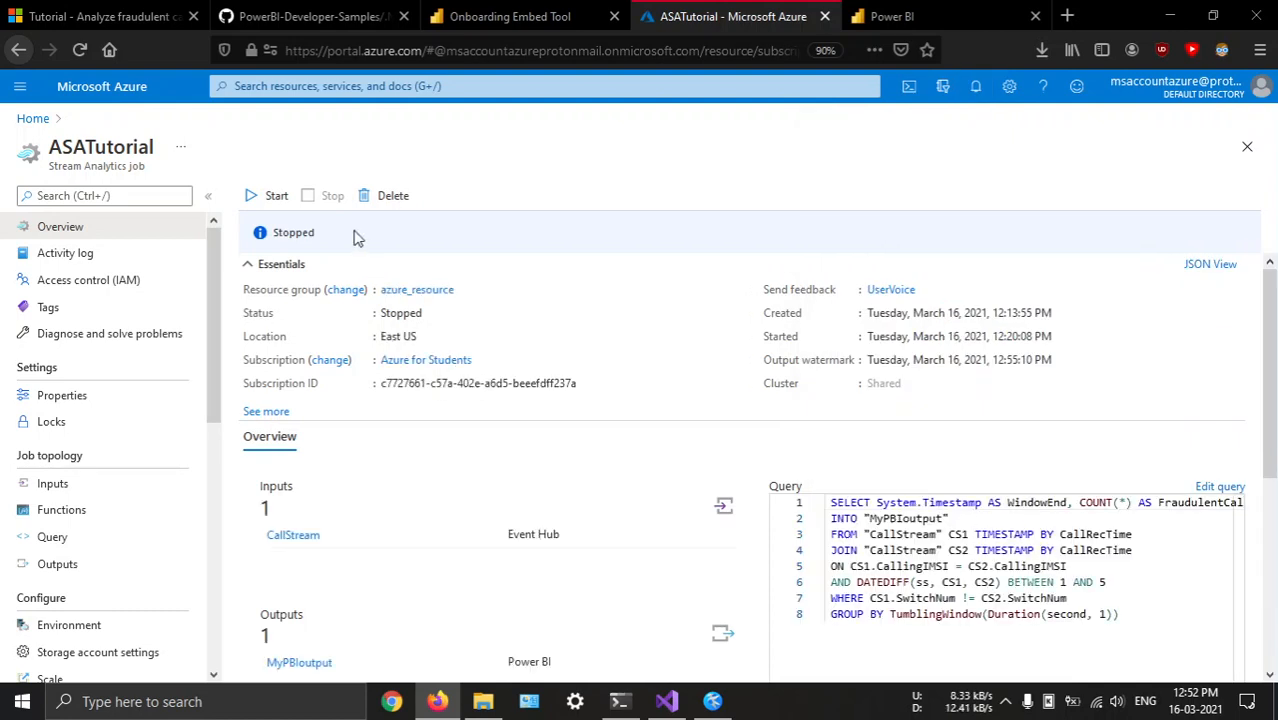
{"action": "left_click", "coordinate": [258, 197]}
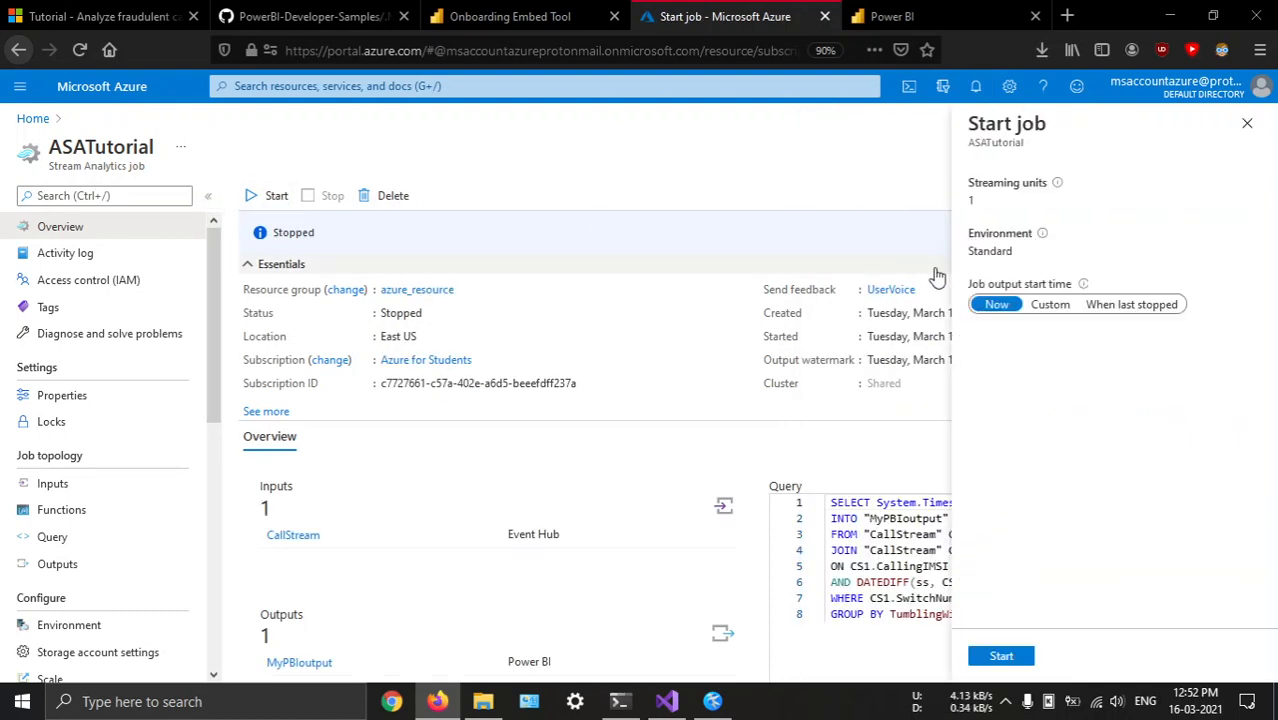
{"action": "left_click", "coordinate": [1002, 660]}
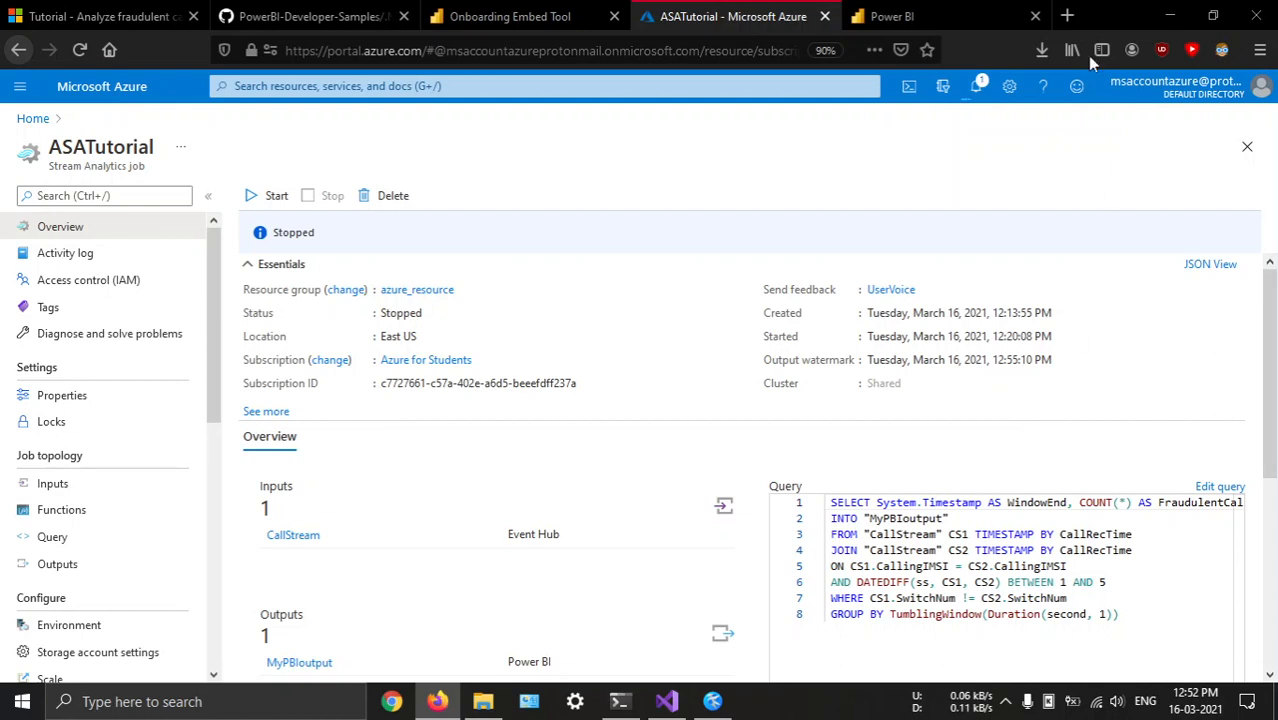
{"action": "left_click", "coordinate": [980, 86]}
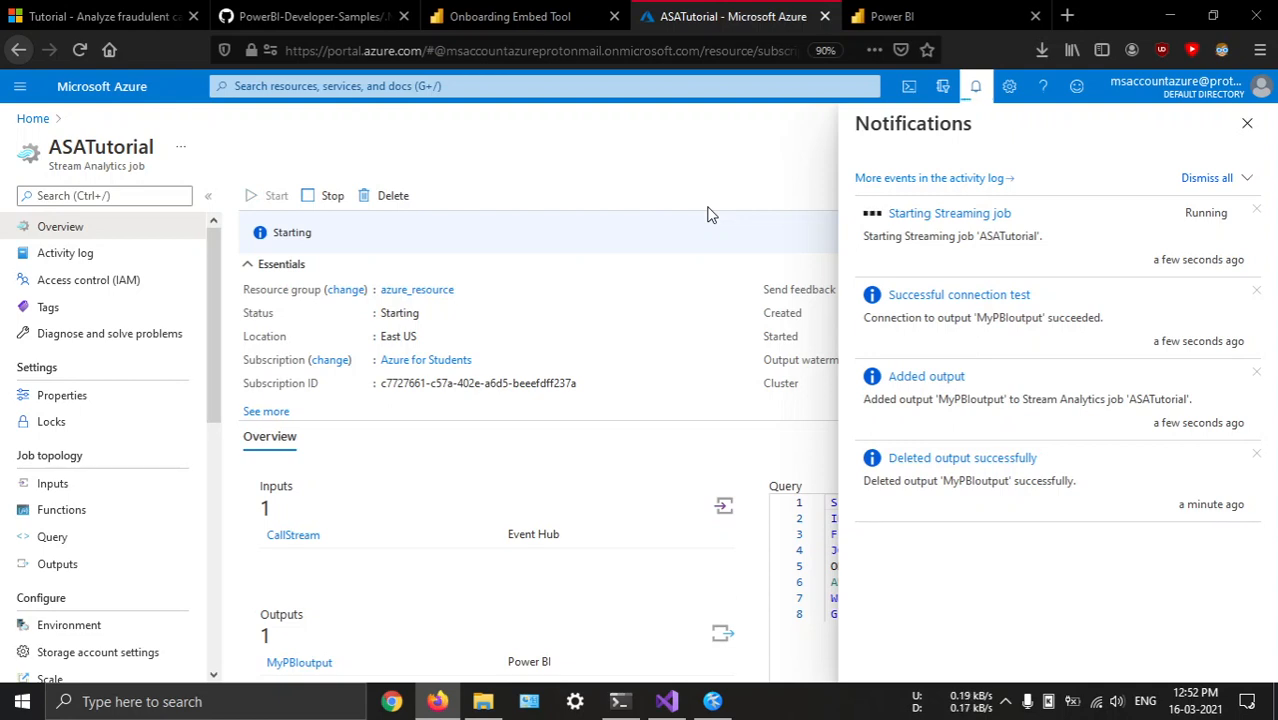
{"action": "left_click", "coordinate": [1006, 702]}
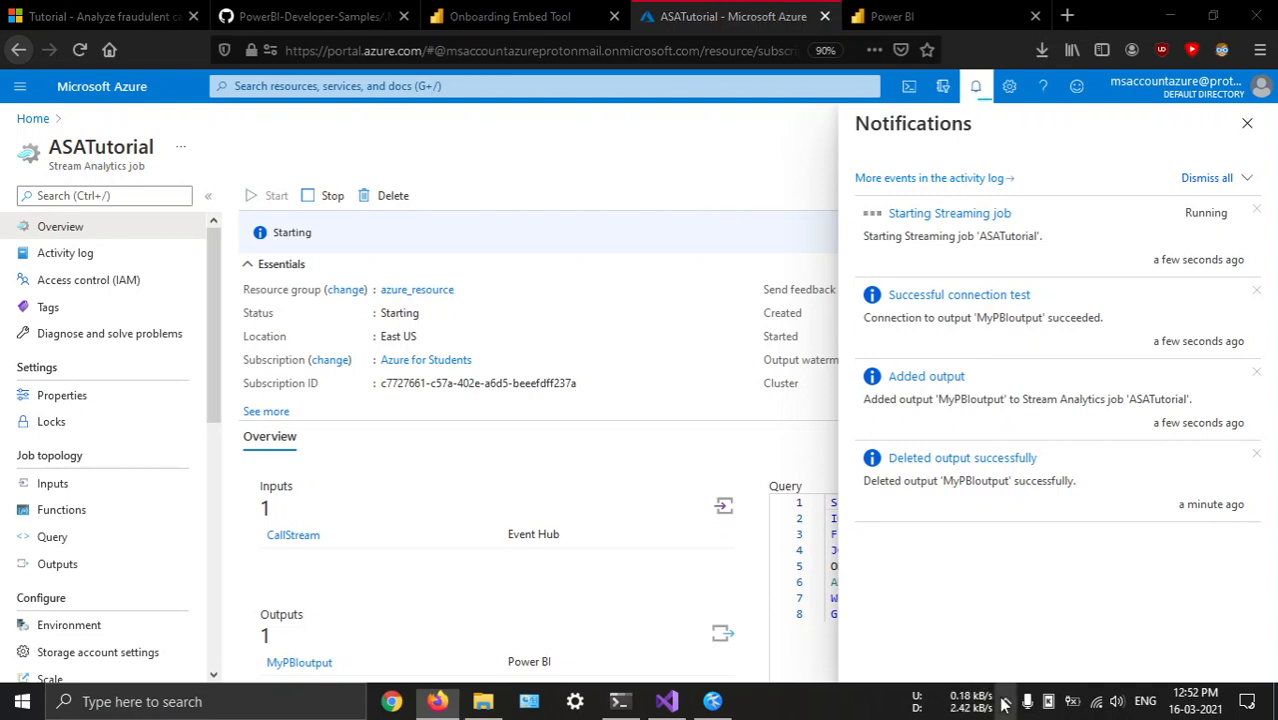
Dismiss the job notifications and rerun .\telcodatagen.exe 1000 0.2 2 in the TelcoGenerator folder in Windows PowerShell
{"action": "left_click", "coordinate": [709, 172]}
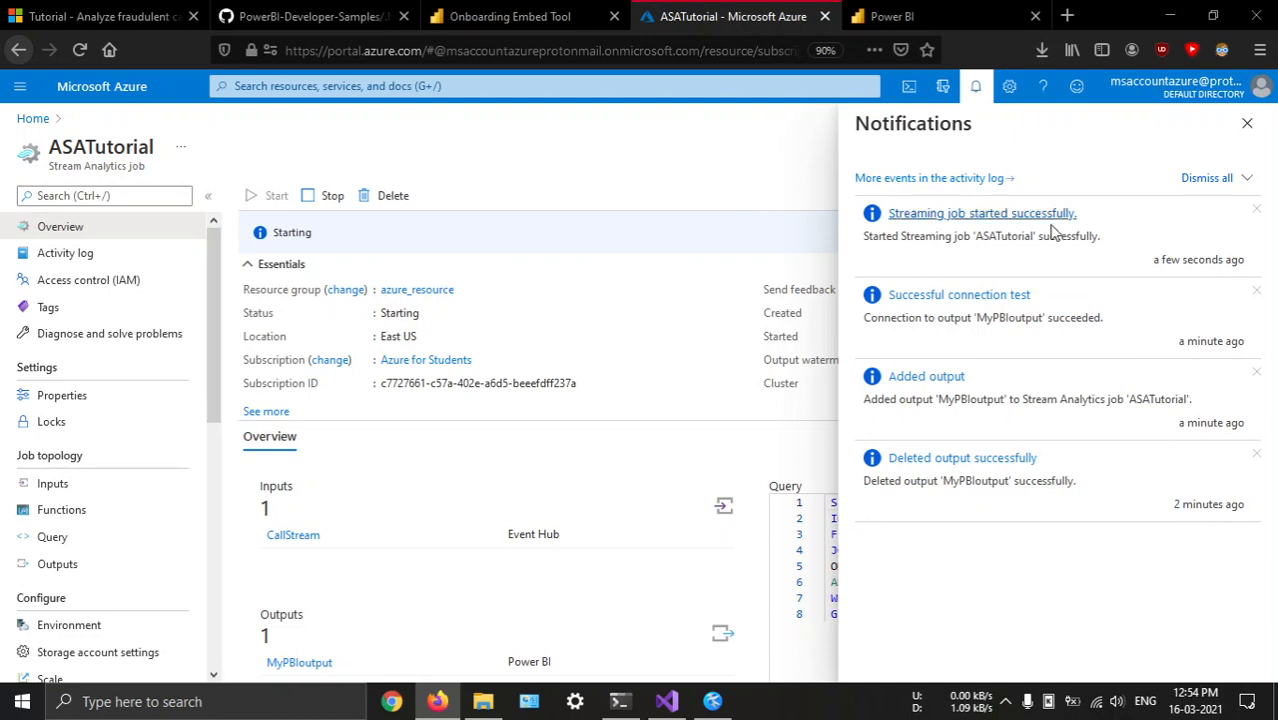
{"action": "left_click", "coordinate": [1247, 123]}
{"action": "left_click", "coordinate": [619, 701]}
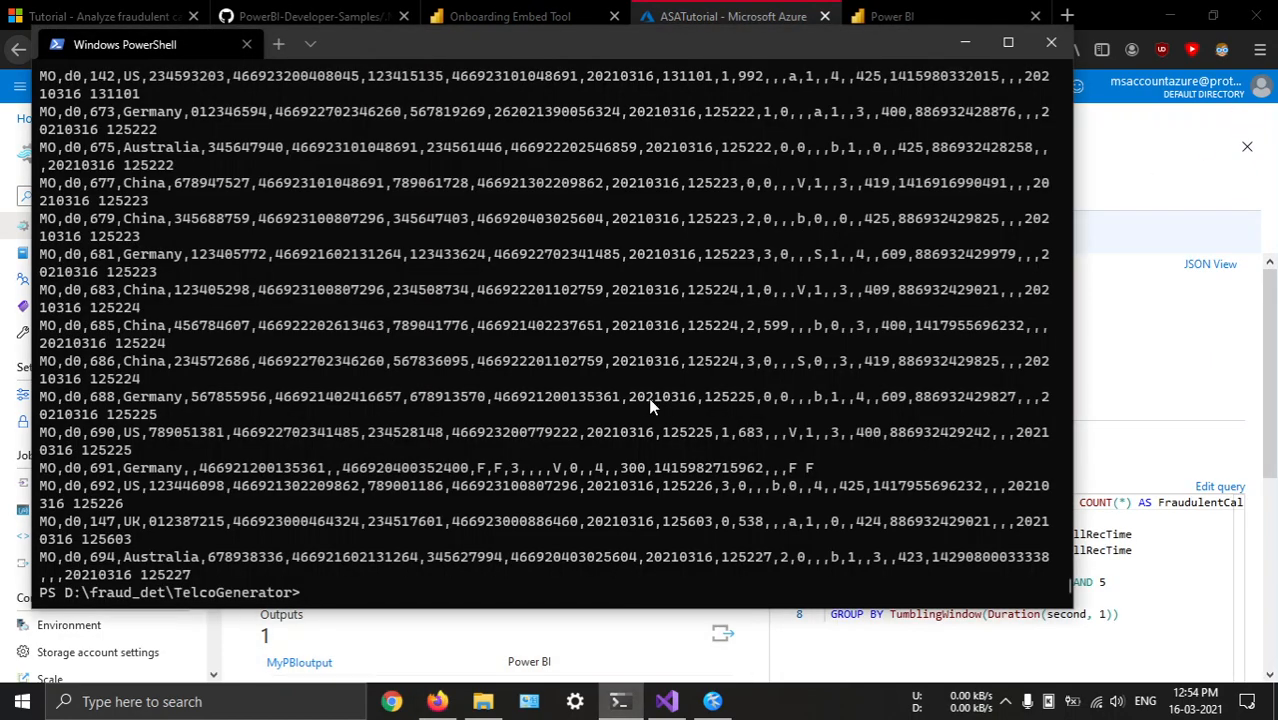
{"action": "key", "text": "Up"}
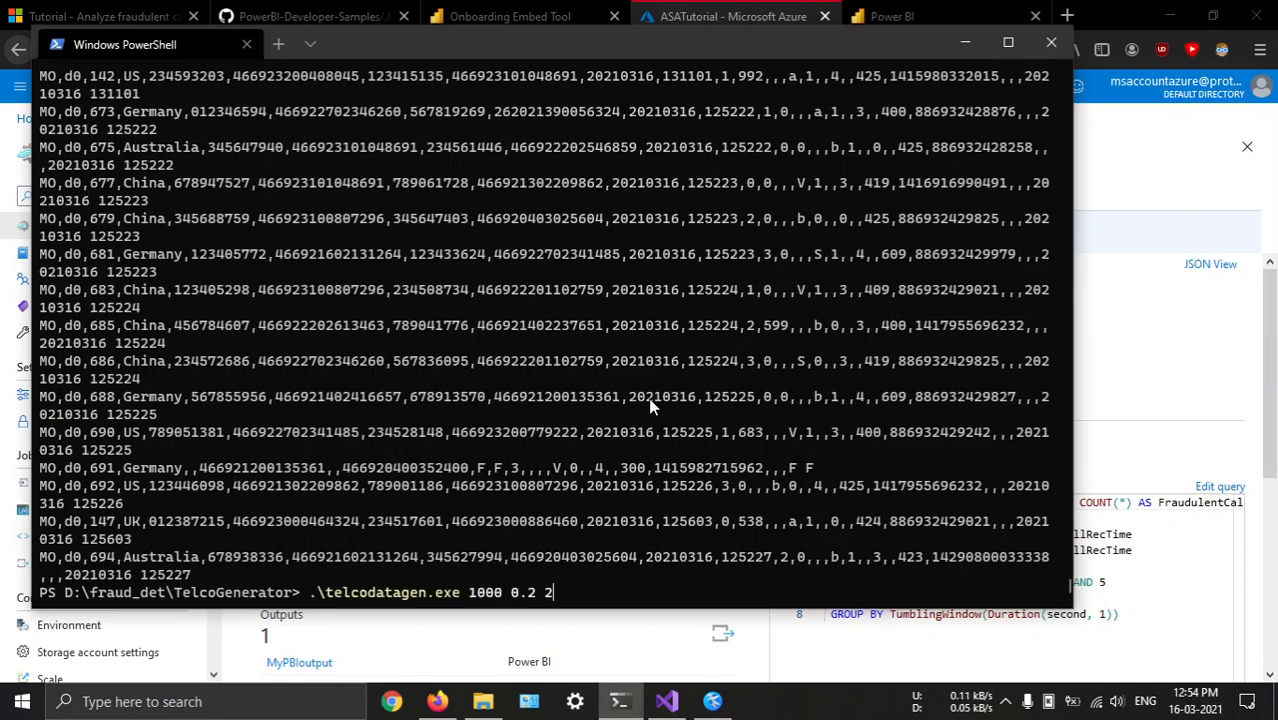
{"action": "key", "text": "Return"}
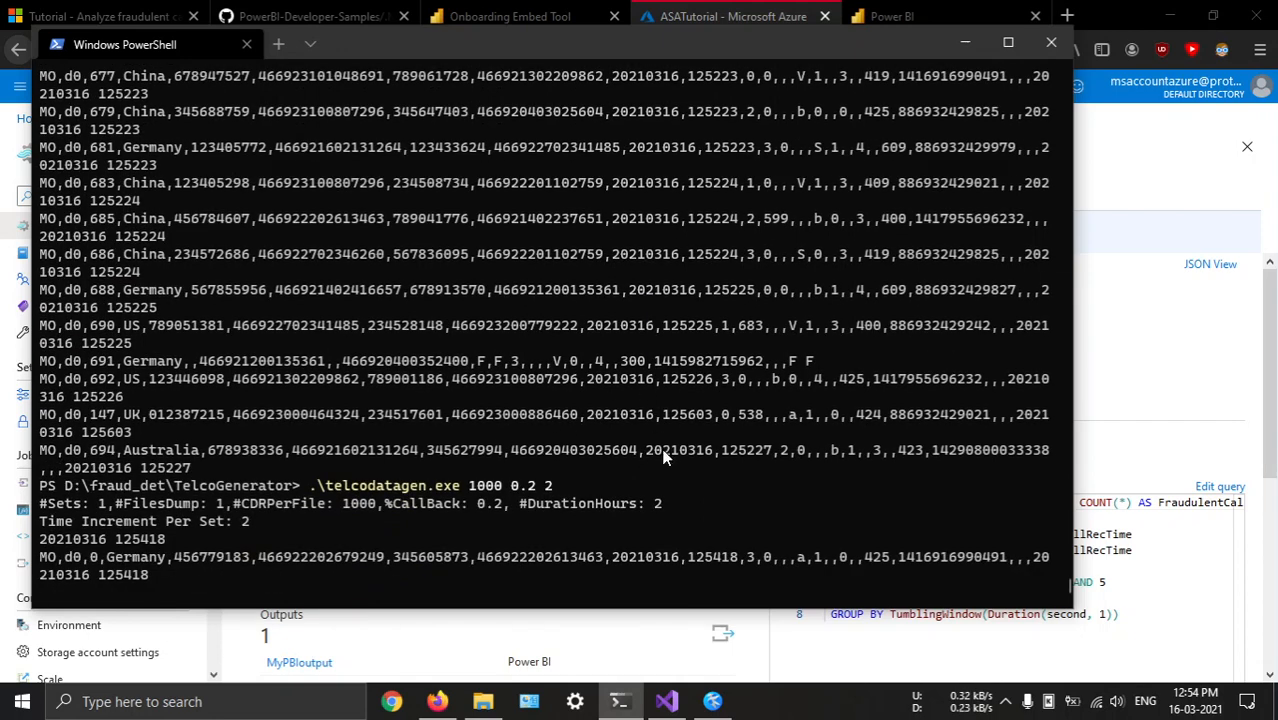
Switch to Power BI and reload powerbi_workspace from Home to check it for the streaming dataset
{"action": "left_click", "coordinate": [891, 29]}
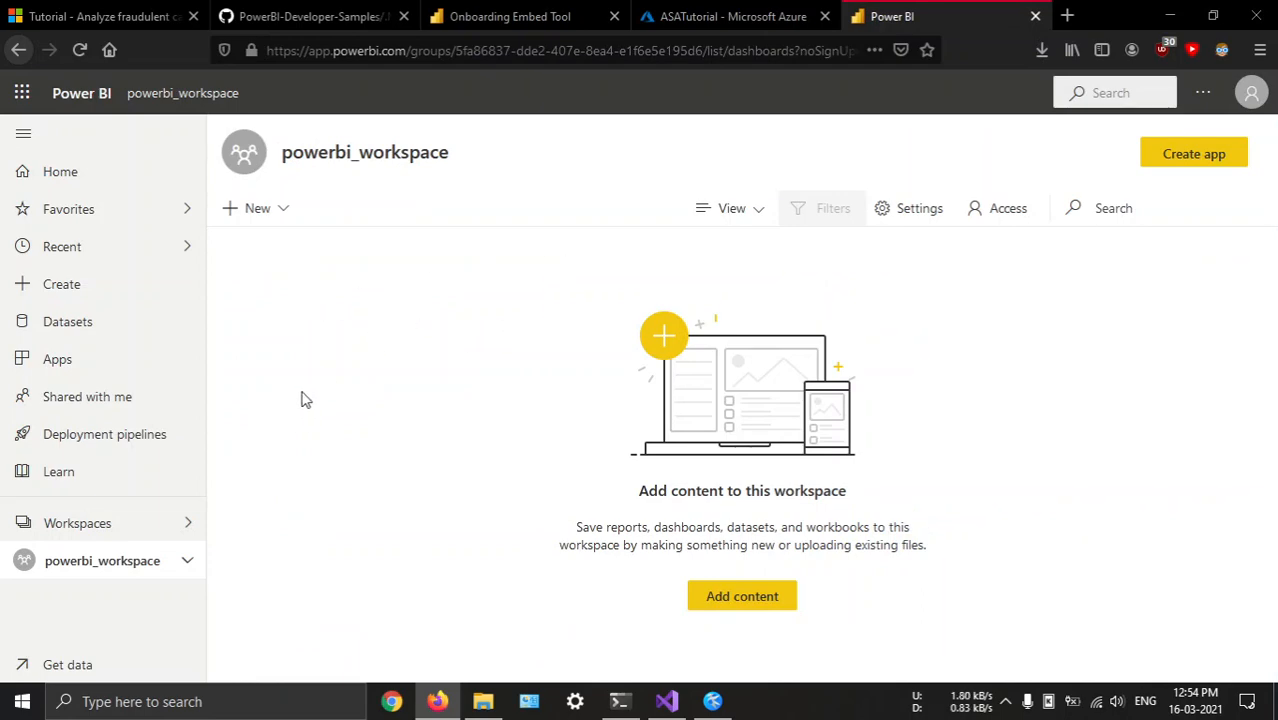
{"action": "key", "text": "alt+Tab"}
{"action": "key", "text": "alt+Tab"}
{"action": "left_click", "coordinate": [128, 177]}
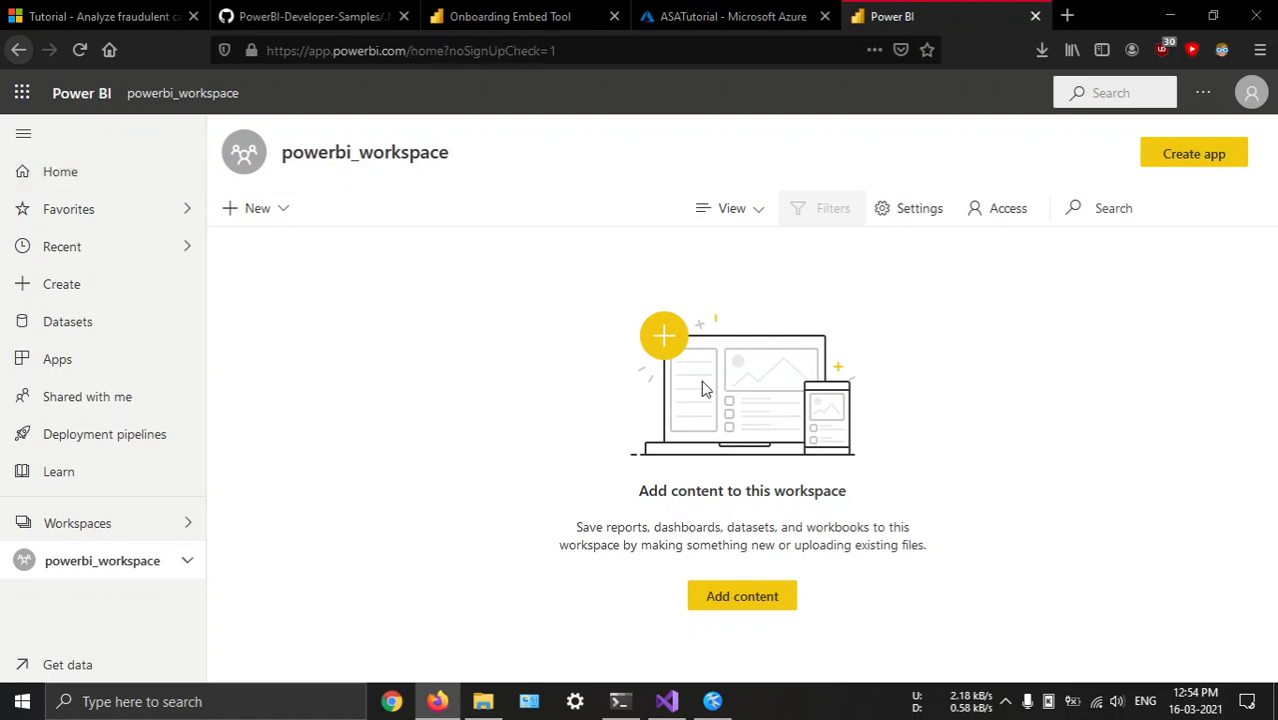
{"action": "scroll", "coordinate": [559, 346], "scroll_direction": "down", "scroll_amount": 6}
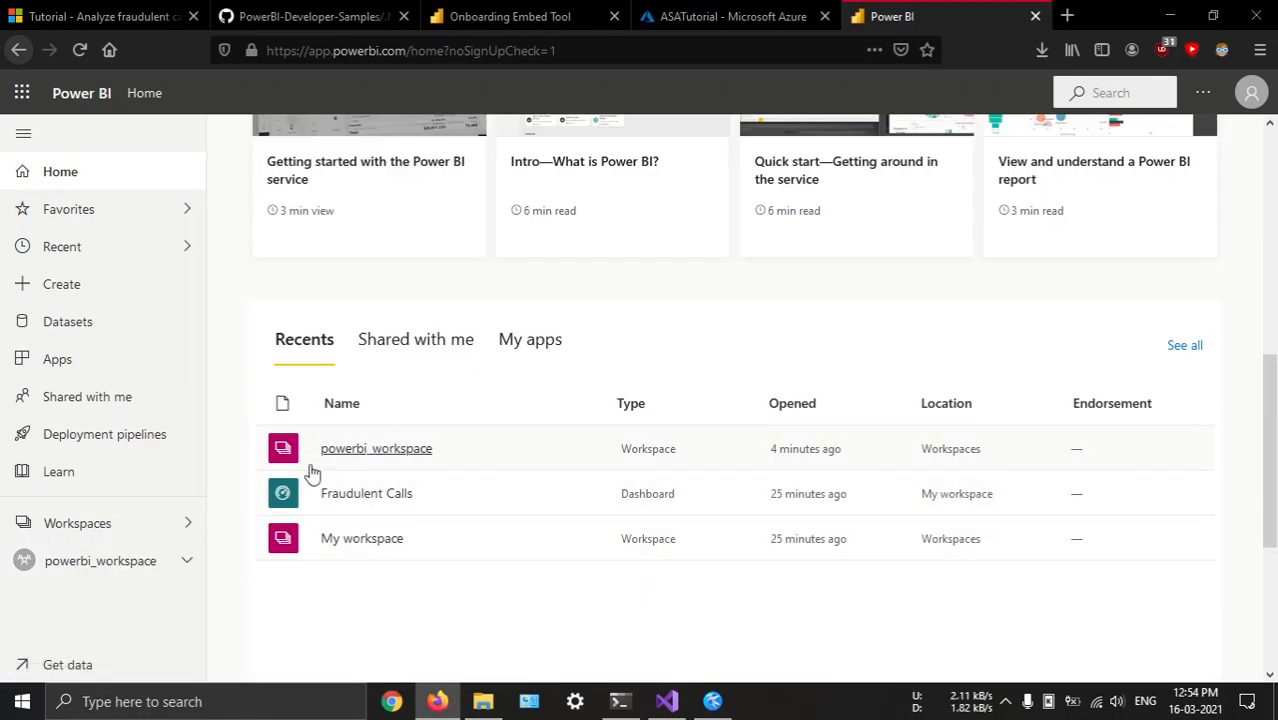
{"action": "left_click", "coordinate": [191, 525]}
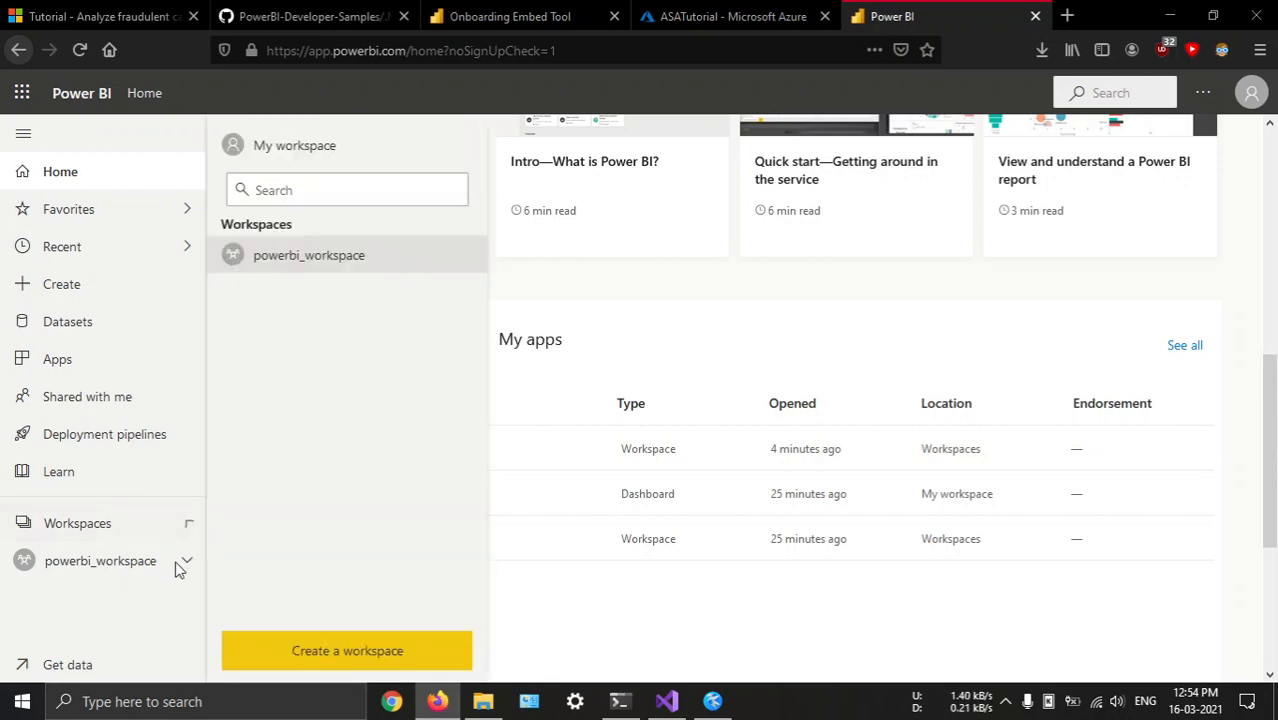
{"action": "left_click", "coordinate": [333, 259]}
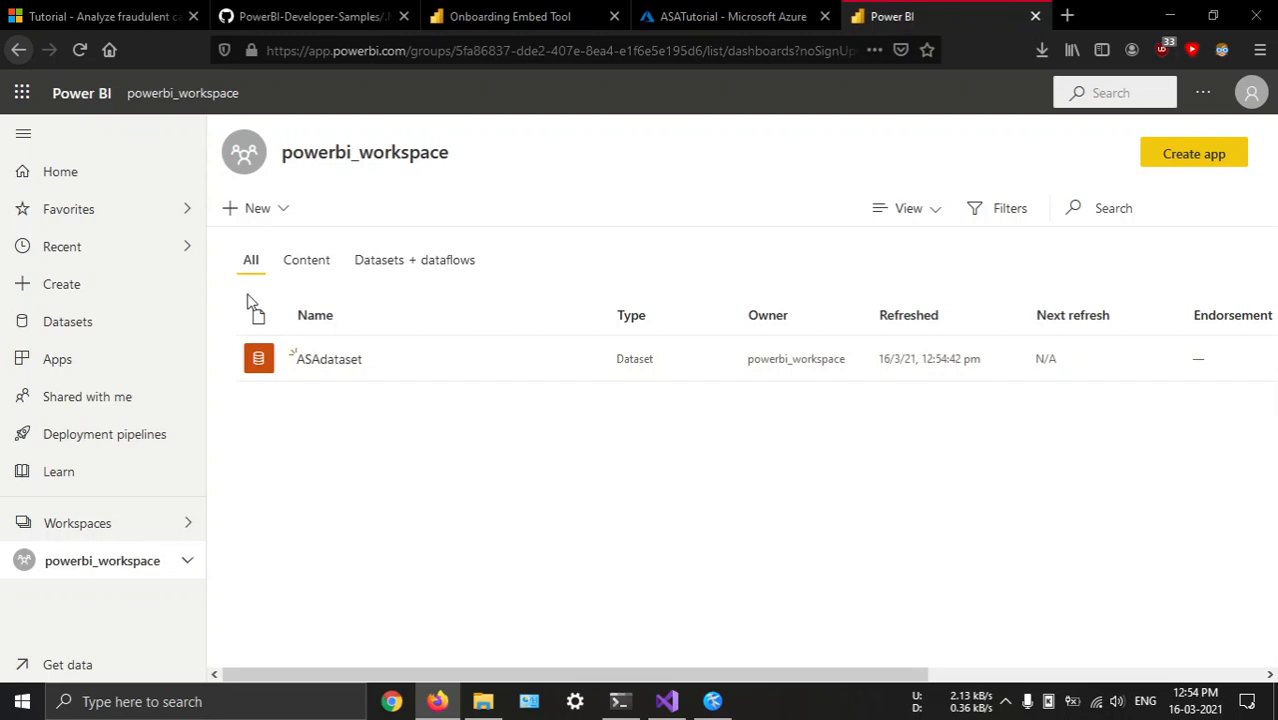
Create a new dashboard named Fraudulent Calls in powerbi_workspace
{"action": "left_click", "coordinate": [127, 172]}
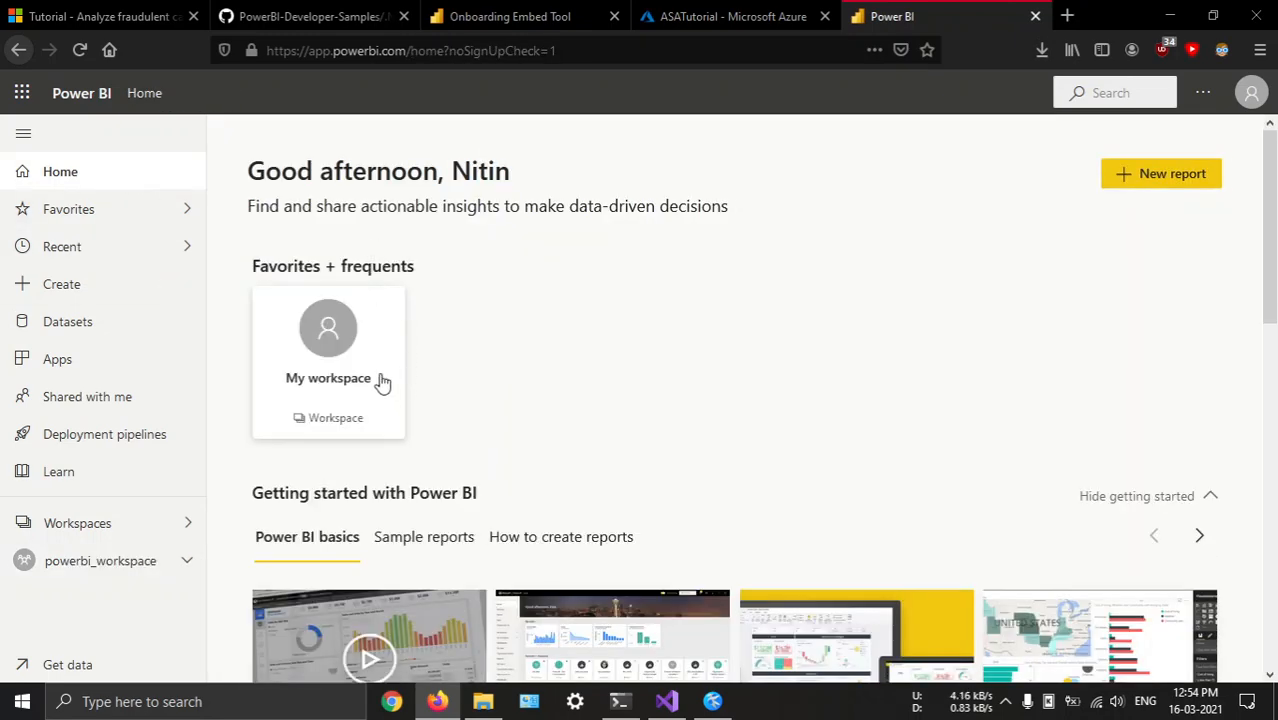
{"action": "scroll", "coordinate": [505, 381], "scroll_direction": "down", "scroll_amount": 8}
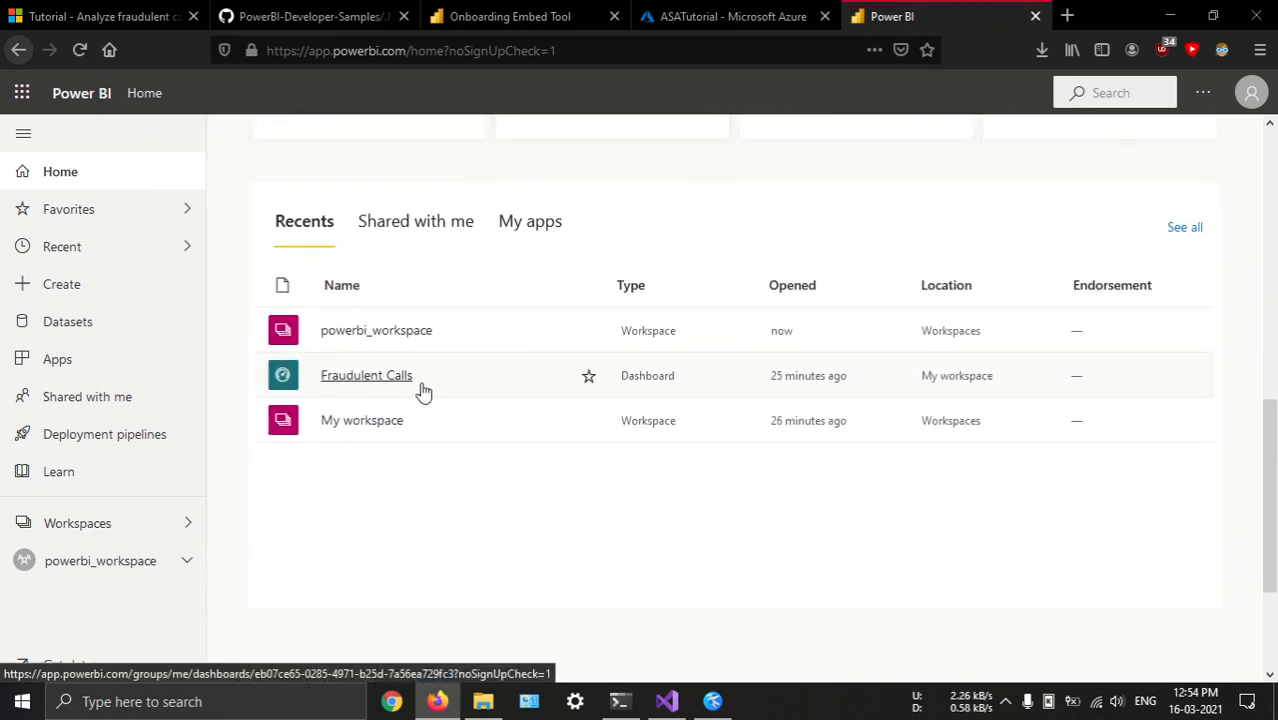
{"action": "left_click", "coordinate": [397, 344]}
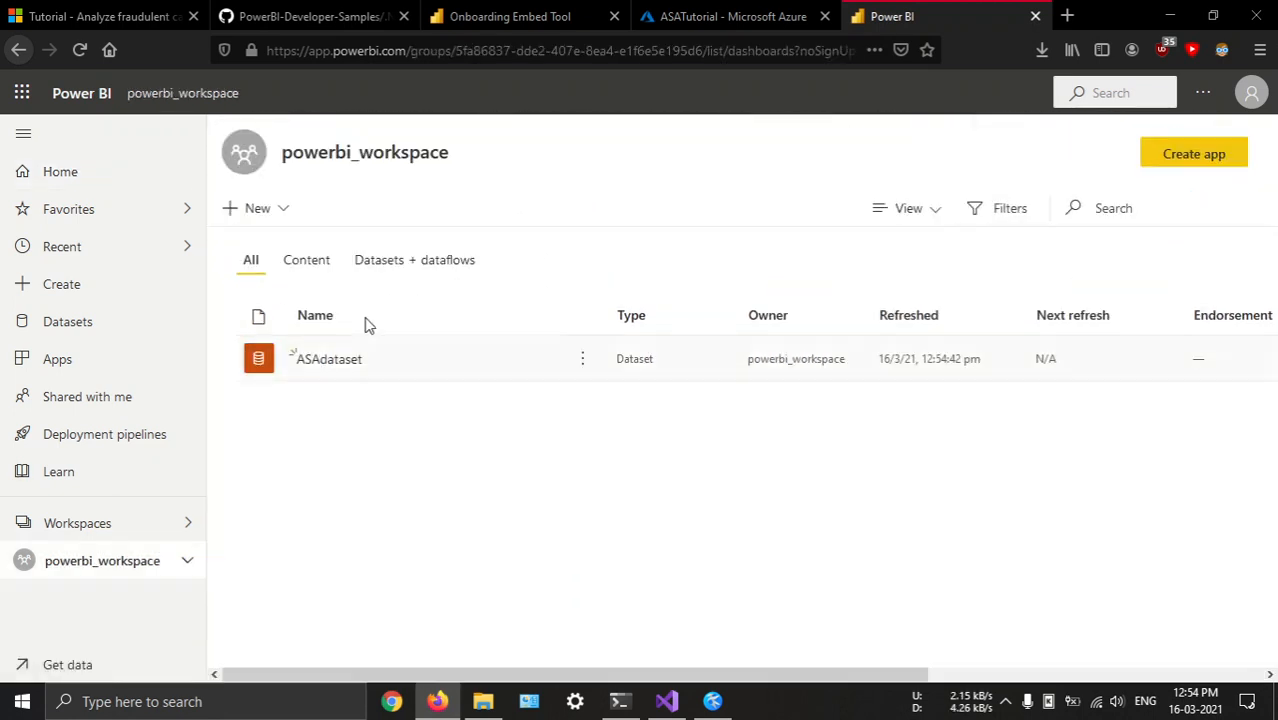
{"action": "left_click", "coordinate": [259, 207]}
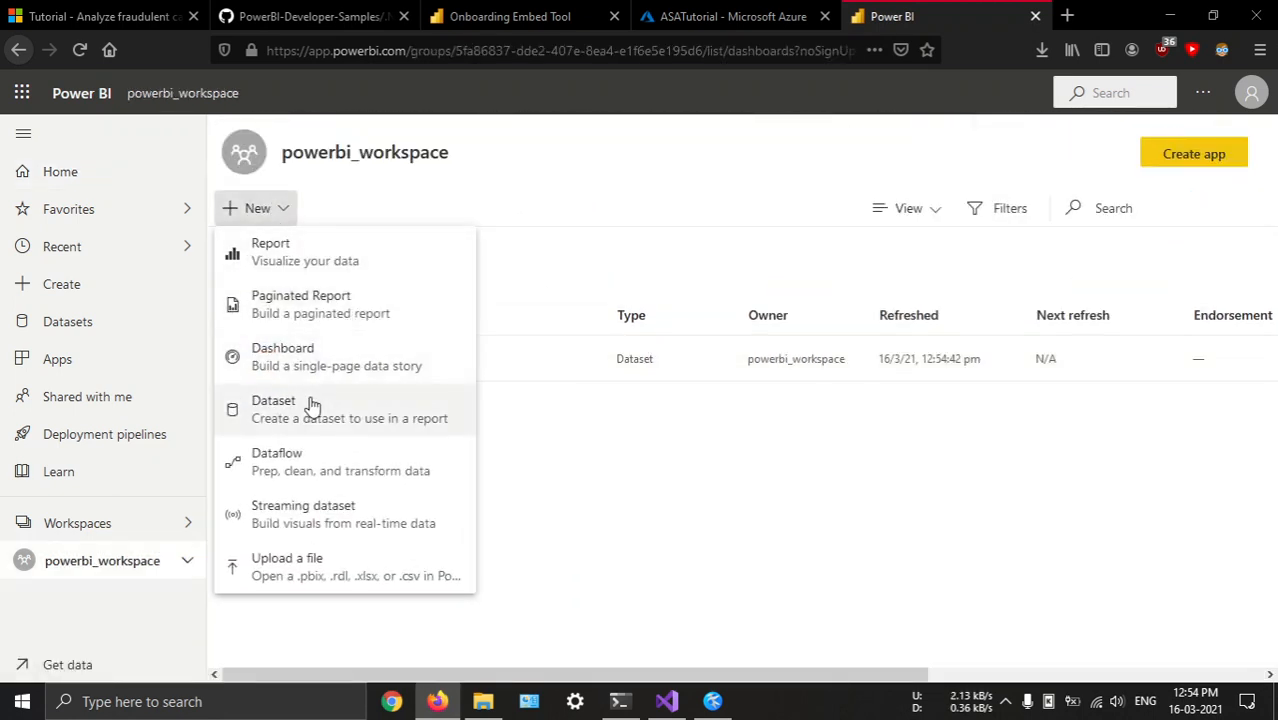
{"action": "left_click", "coordinate": [345, 362]}
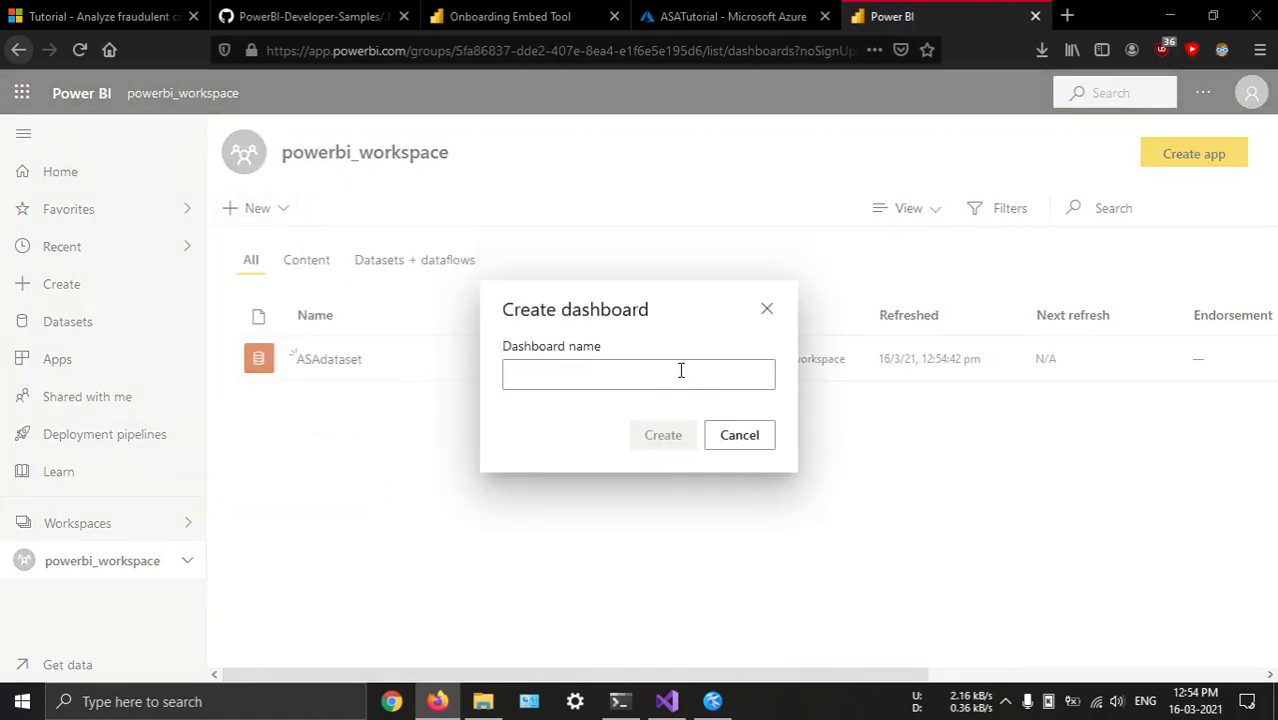
{"action": "type", "text": "Fra"}
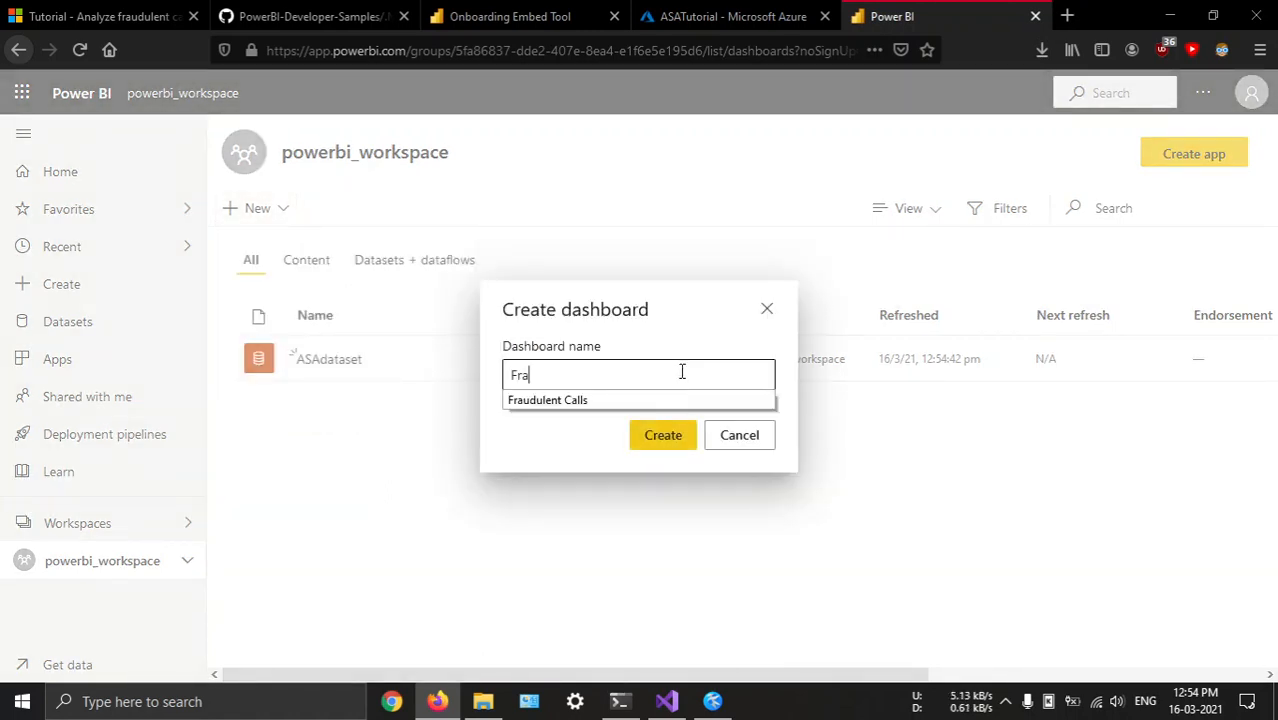
{"action": "type", "text": "ud"}
{"action": "key", "text": "Down"}
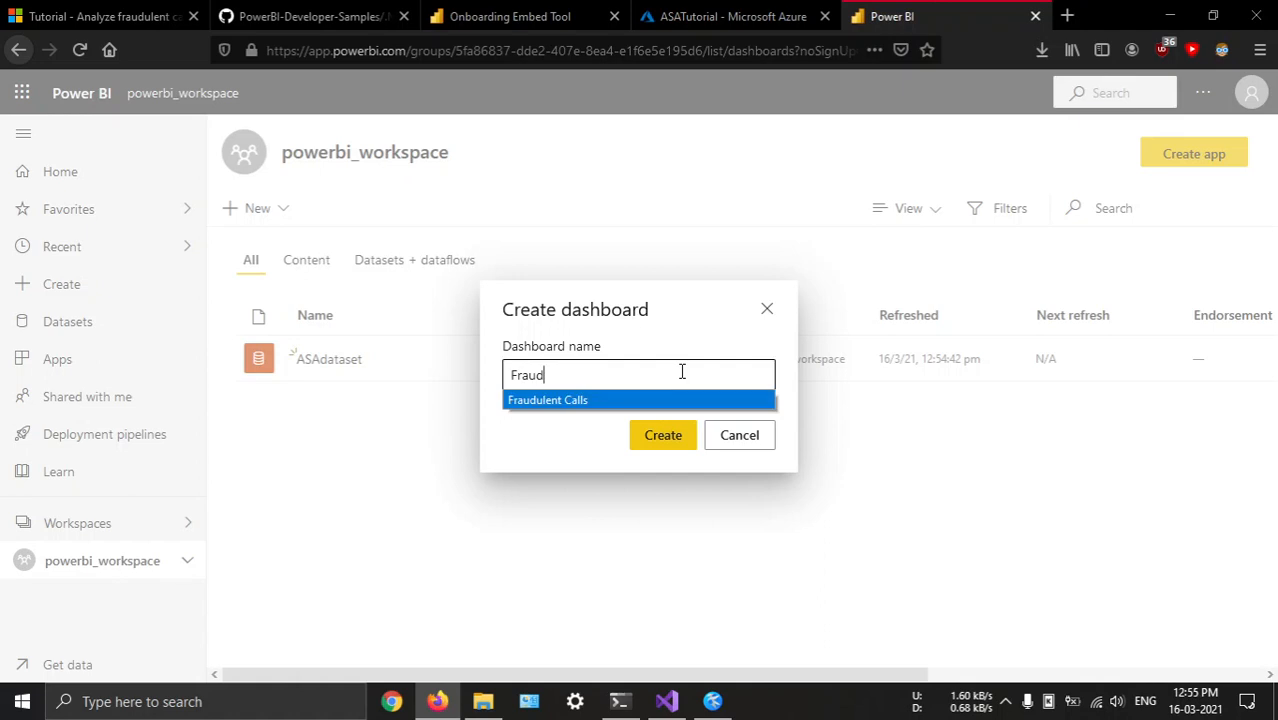
{"action": "key", "text": "Return"}
{"action": "left_click", "coordinate": [672, 437]}
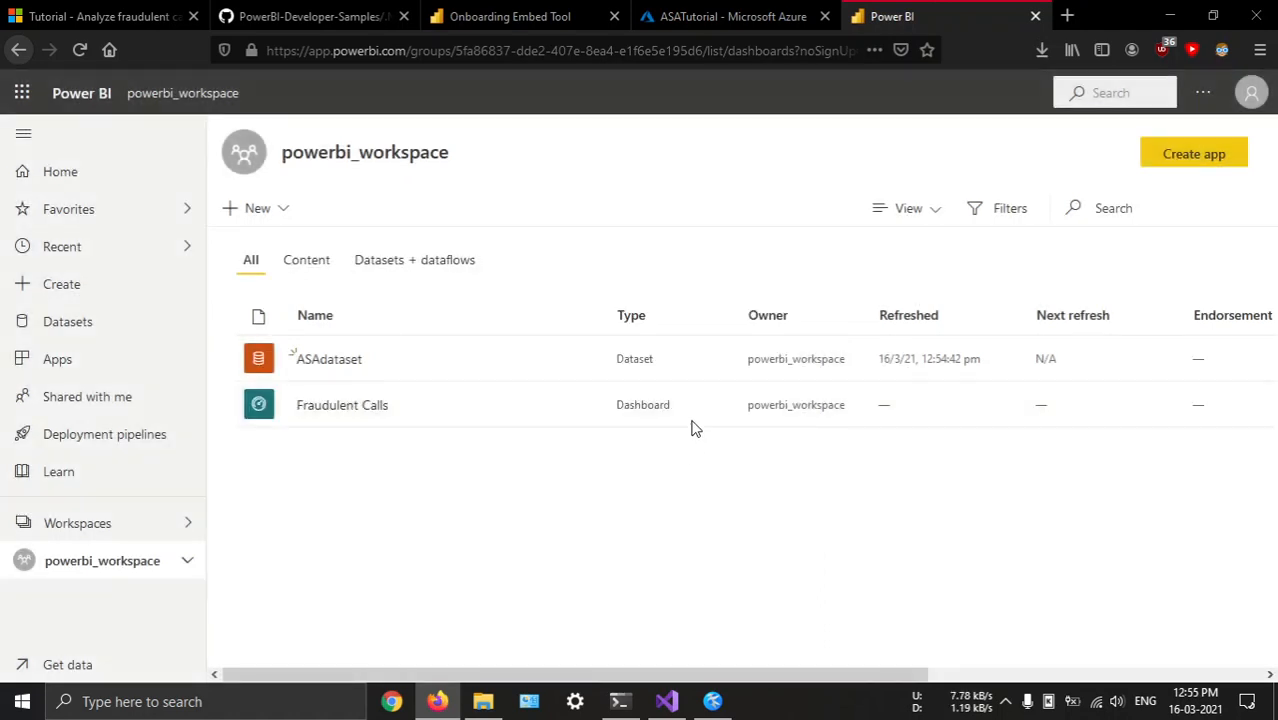
Add a custom streaming data tile to the empty Fraudulent Calls dashboard, using ASAdataset as its streaming dataset
{"action": "left_click", "coordinate": [703, 137]}
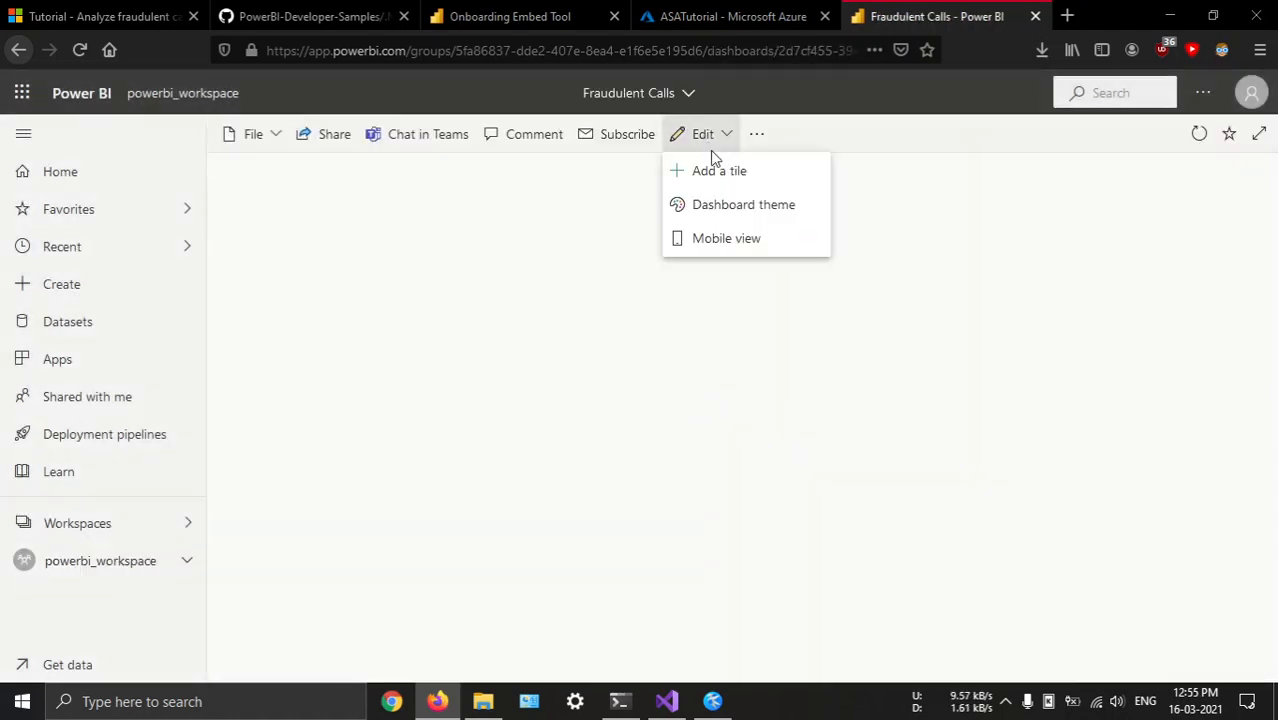
{"action": "left_click", "coordinate": [713, 172]}
{"action": "scroll", "coordinate": [893, 337], "scroll_direction": "down", "scroll_amount": 3}
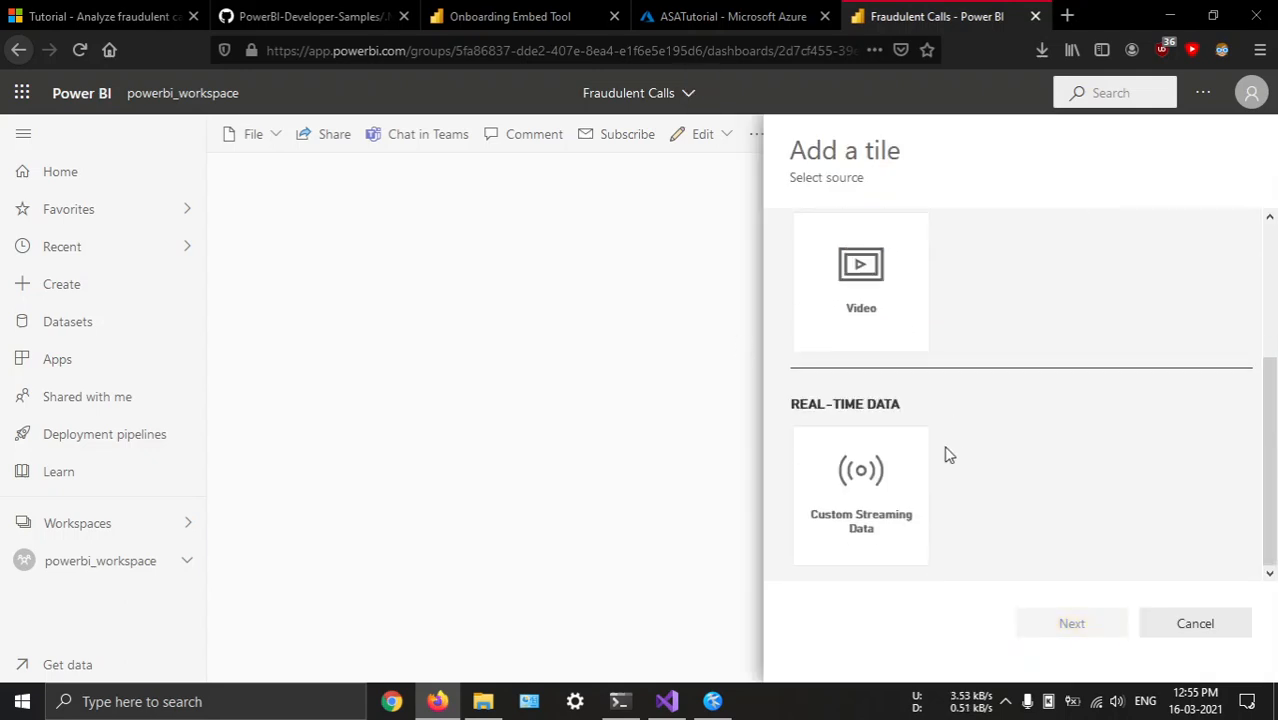
{"action": "left_click", "coordinate": [880, 490]}
{"action": "left_click", "coordinate": [1093, 630]}
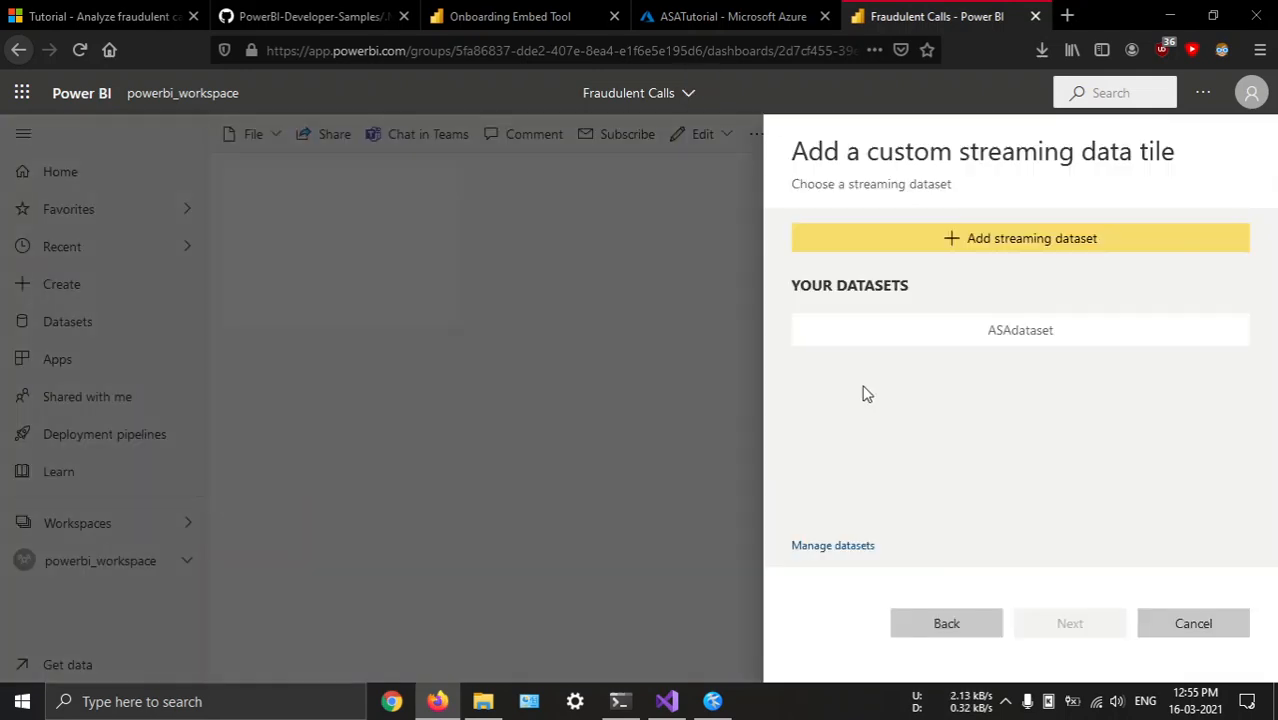
{"action": "left_click", "coordinate": [973, 335]}
{"action": "left_click", "coordinate": [1063, 632]}
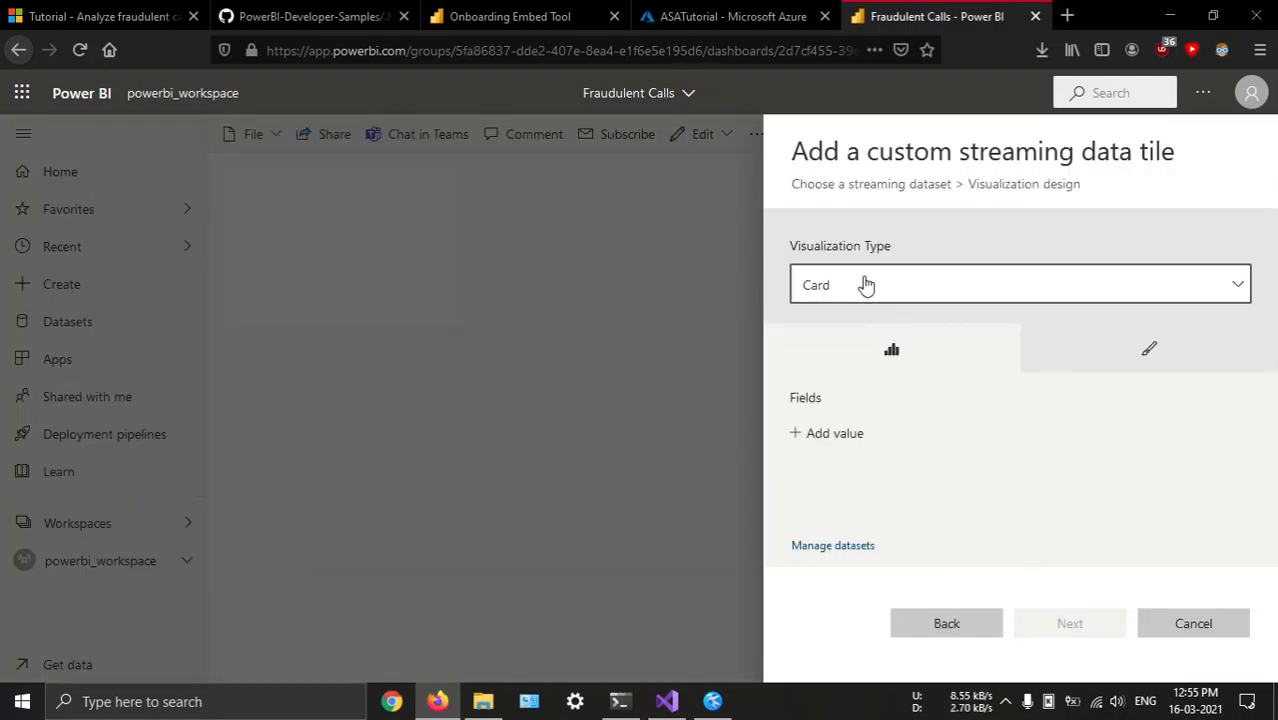
Show the FraudulentCalls field as a Card and apply the tile with its title and subtitle left blank
{"action": "left_click", "coordinate": [838, 433]}
{"action": "left_click", "coordinate": [873, 445]}
{"action": "left_click", "coordinate": [860, 468]}
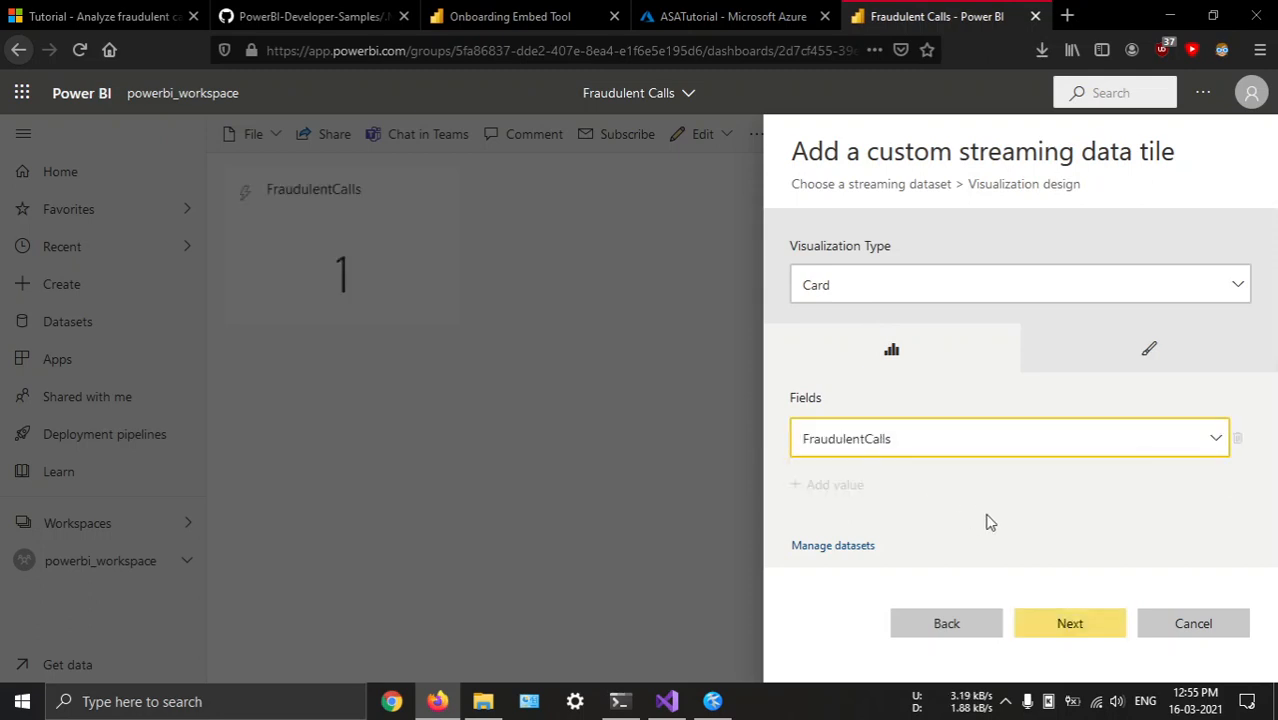
{"action": "left_click", "coordinate": [1075, 626]}
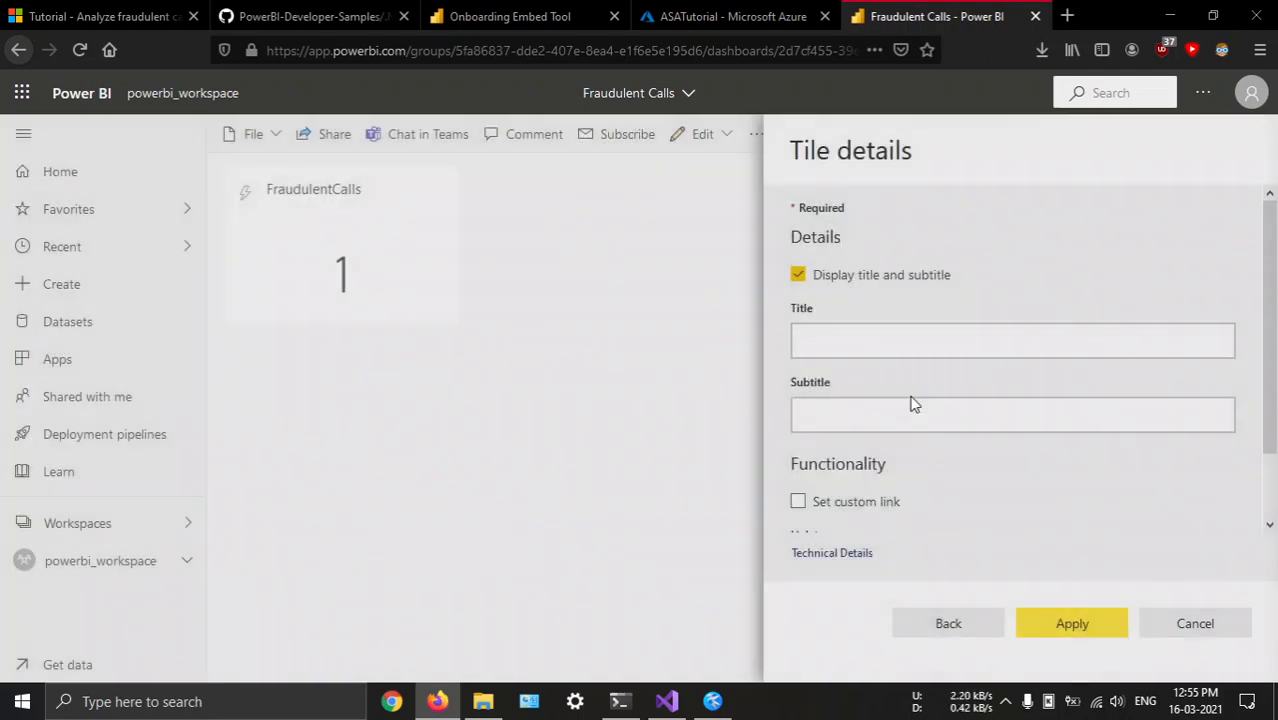
{"action": "left_click", "coordinate": [1058, 623]}
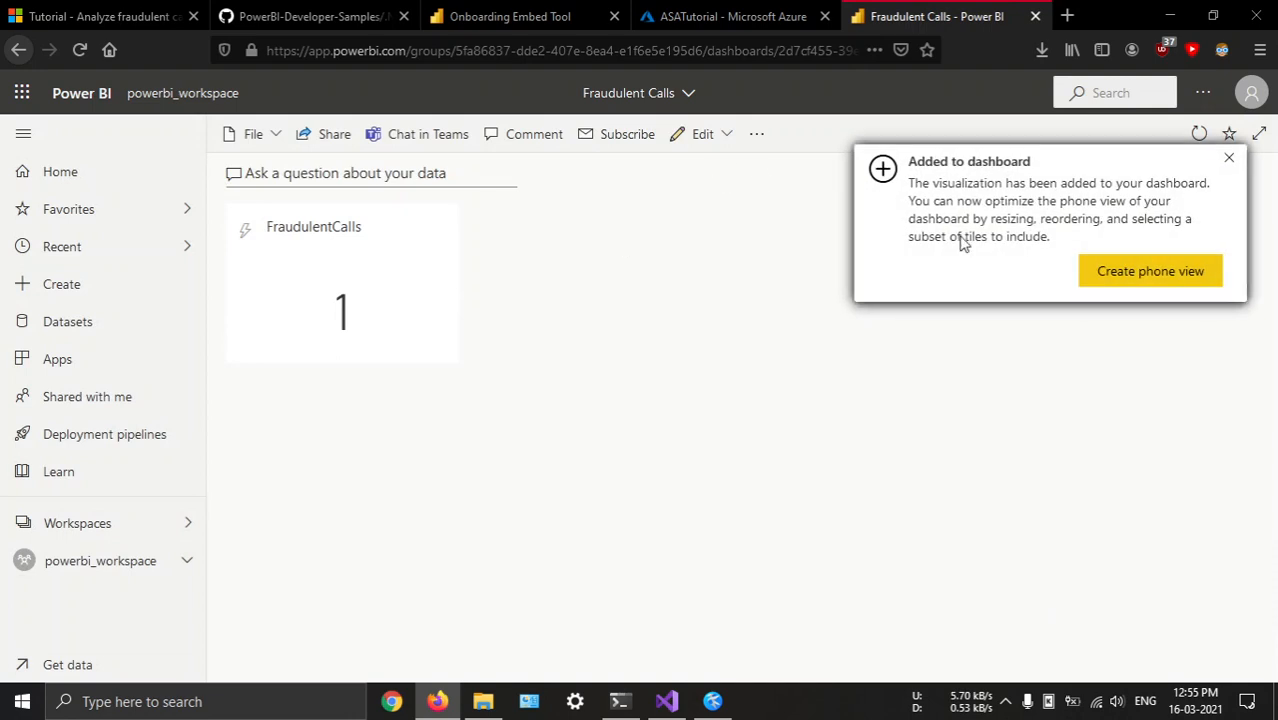
{"action": "left_click", "coordinate": [1229, 158]}
Begin a second custom streaming data tile on the dashboard, again based on ASAdataset
{"action": "left_click", "coordinate": [703, 134]}
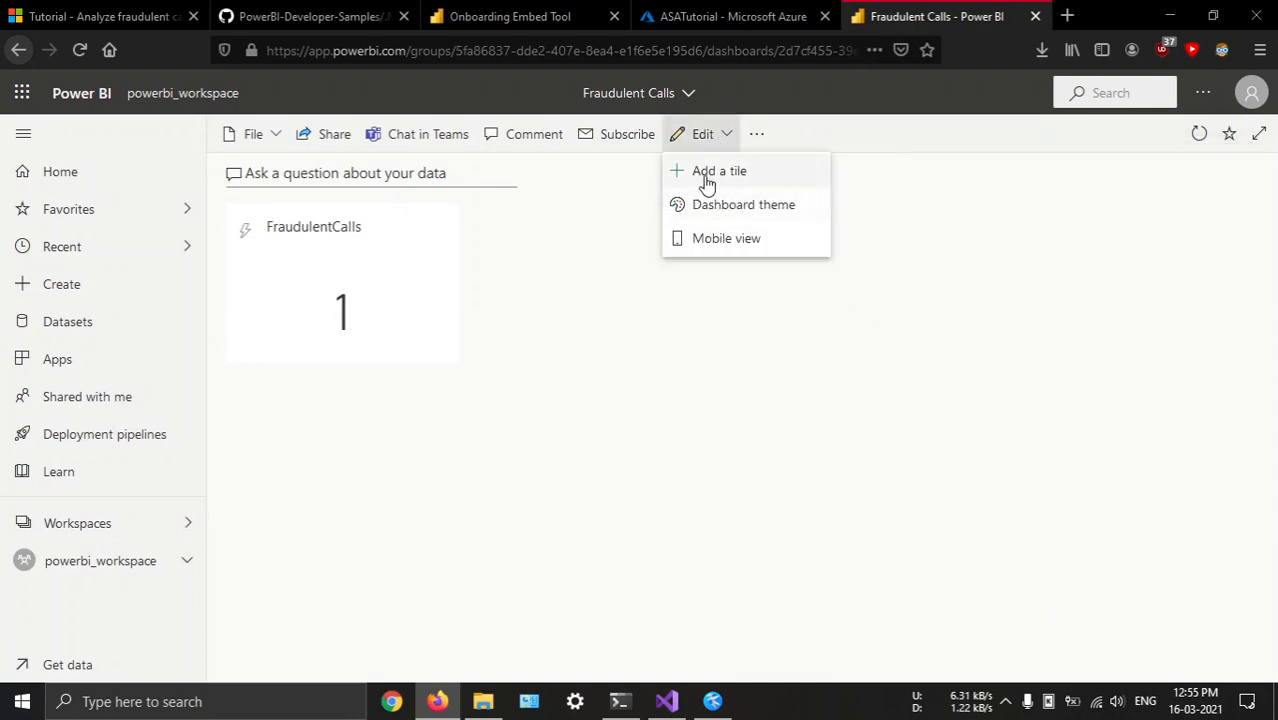
{"action": "left_click", "coordinate": [708, 172]}
{"action": "scroll", "coordinate": [856, 470], "scroll_direction": "down", "scroll_amount": 3}
{"action": "left_click", "coordinate": [859, 476]}
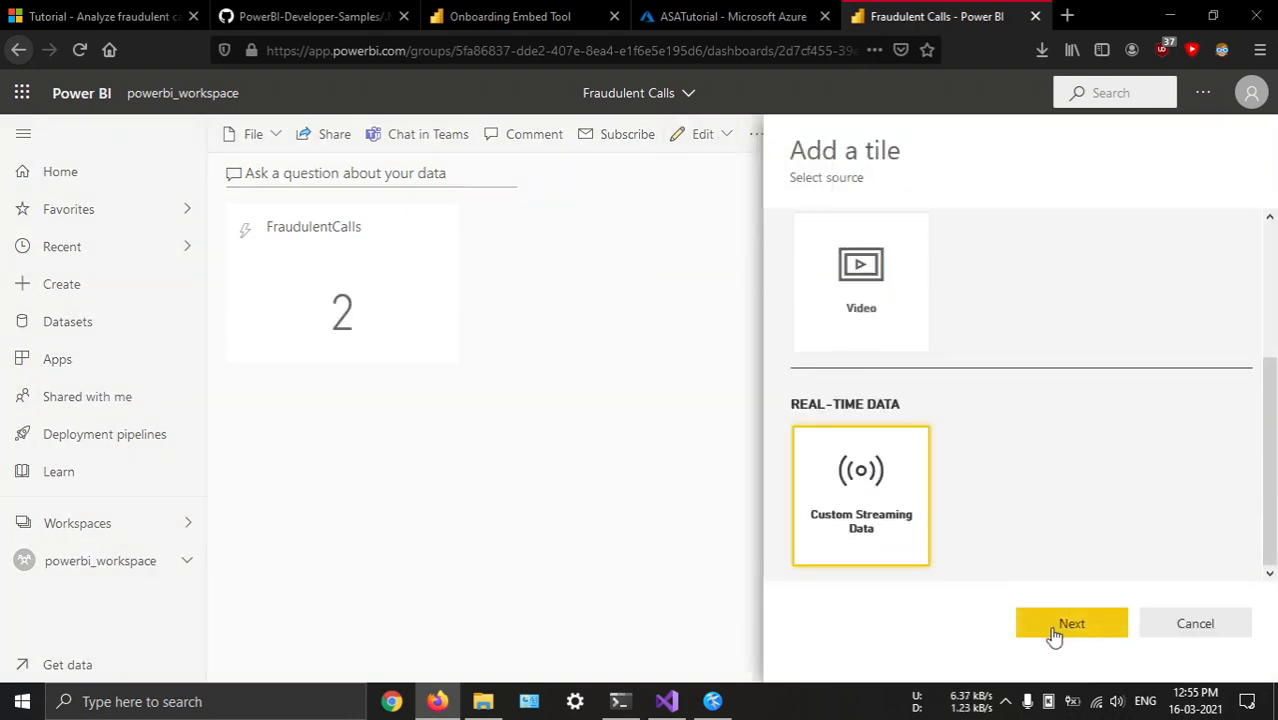
{"action": "left_click", "coordinate": [1062, 627]}
{"action": "left_click", "coordinate": [993, 332]}
{"action": "left_click", "coordinate": [1072, 623]}
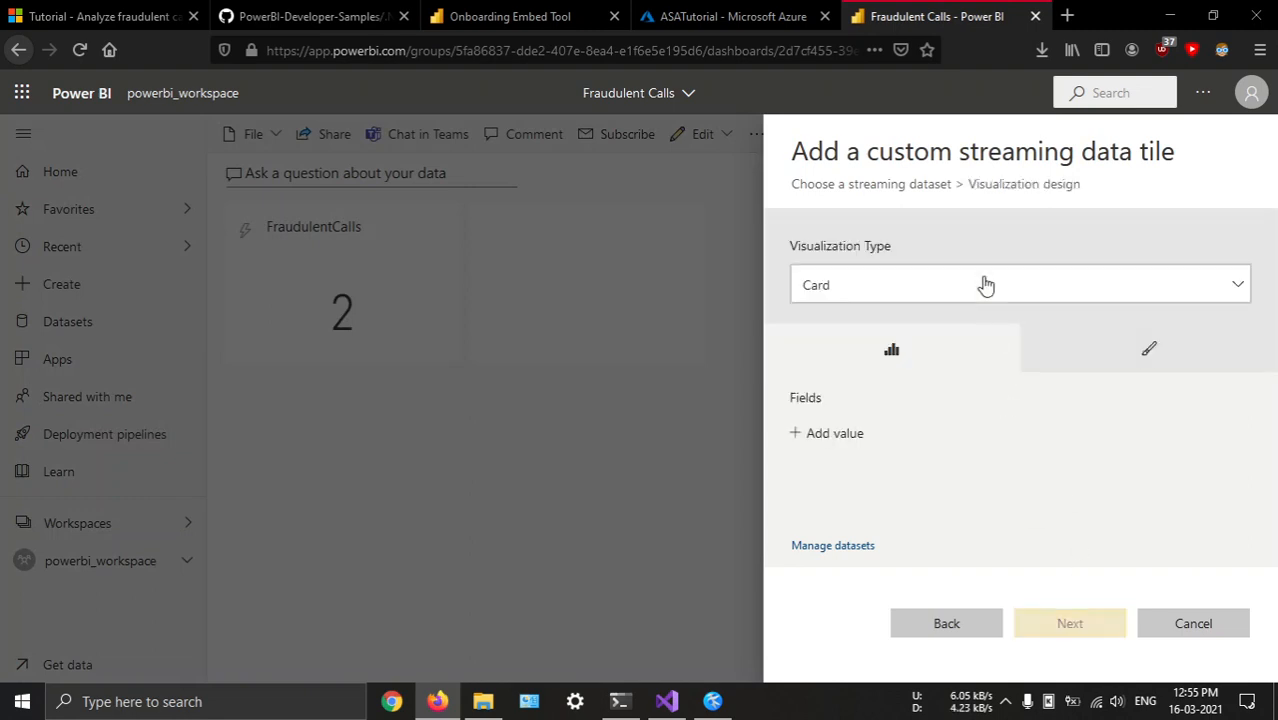
Make the second tile a Line chart with WindowEnd as the axis and FraudulentCalls as the value
{"action": "left_click", "coordinate": [967, 292]}
{"action": "left_click", "coordinate": [890, 349]}
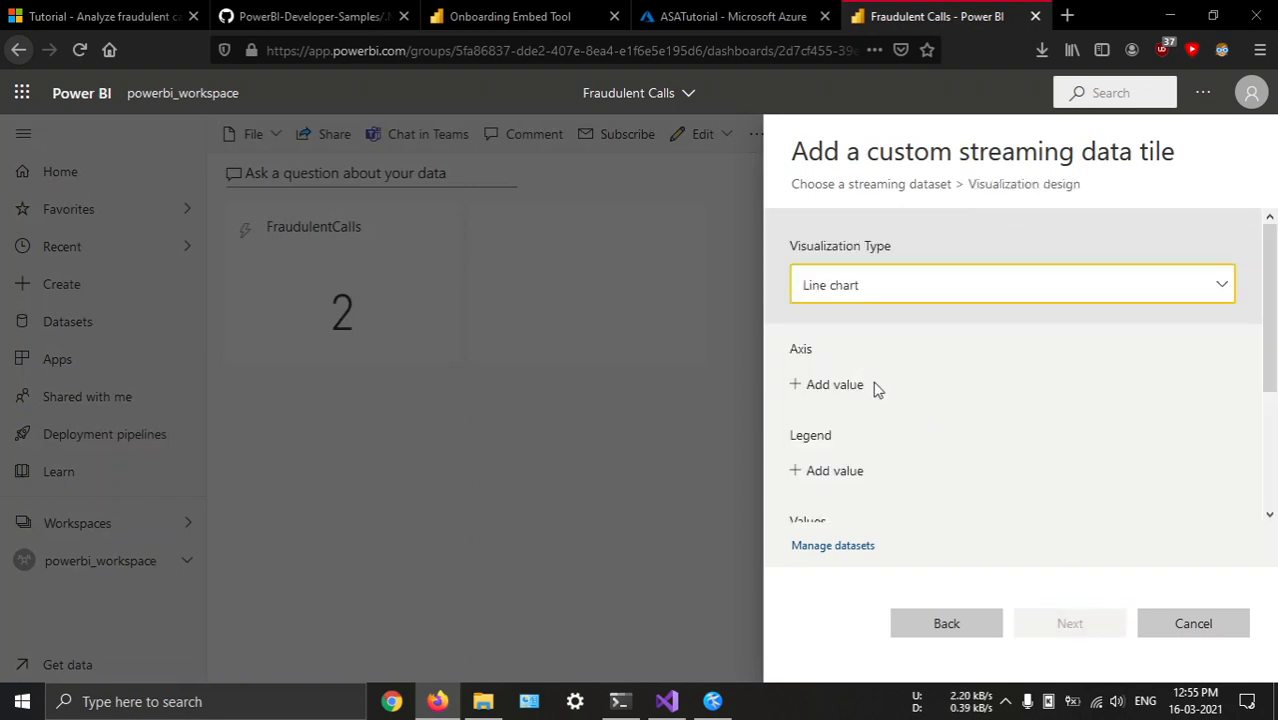
{"action": "left_click", "coordinate": [799, 390]}
{"action": "left_click", "coordinate": [856, 400]}
{"action": "left_click", "coordinate": [862, 430]}
{"action": "scroll", "coordinate": [883, 460], "scroll_direction": "down", "scroll_amount": 2}
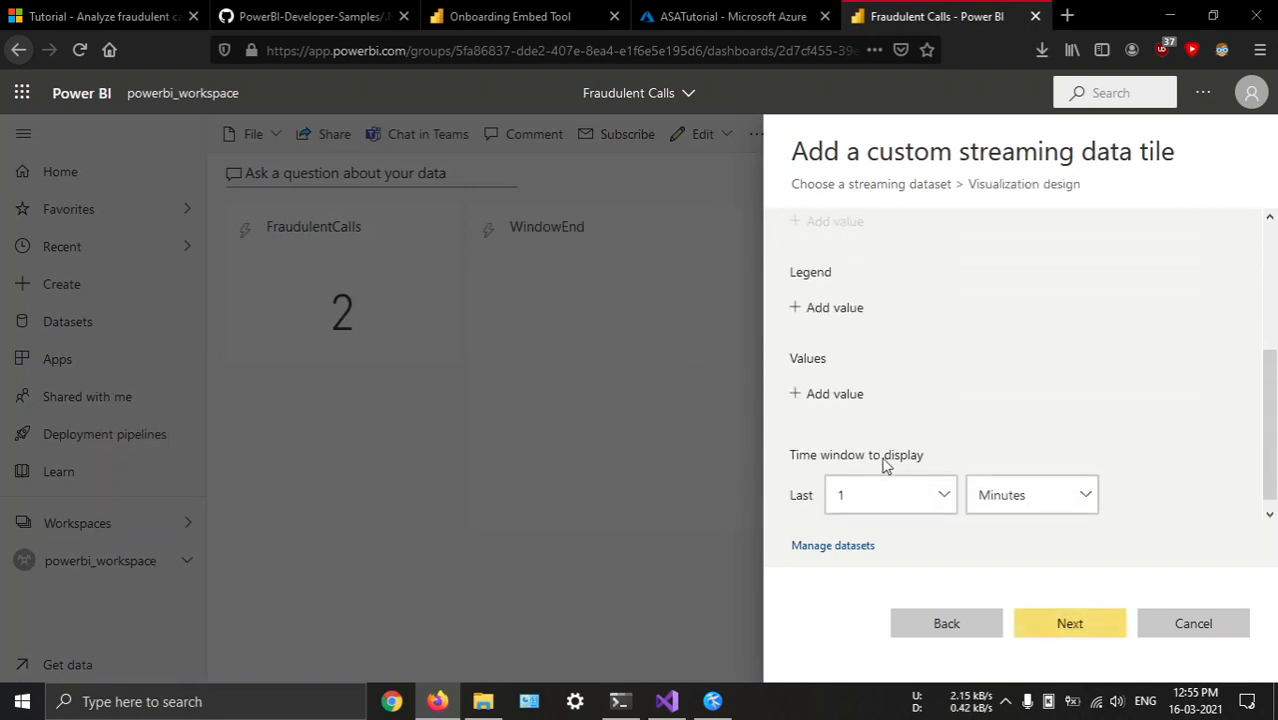
{"action": "left_click", "coordinate": [852, 394]}
{"action": "left_click", "coordinate": [864, 397]}
{"action": "left_click", "coordinate": [864, 428]}
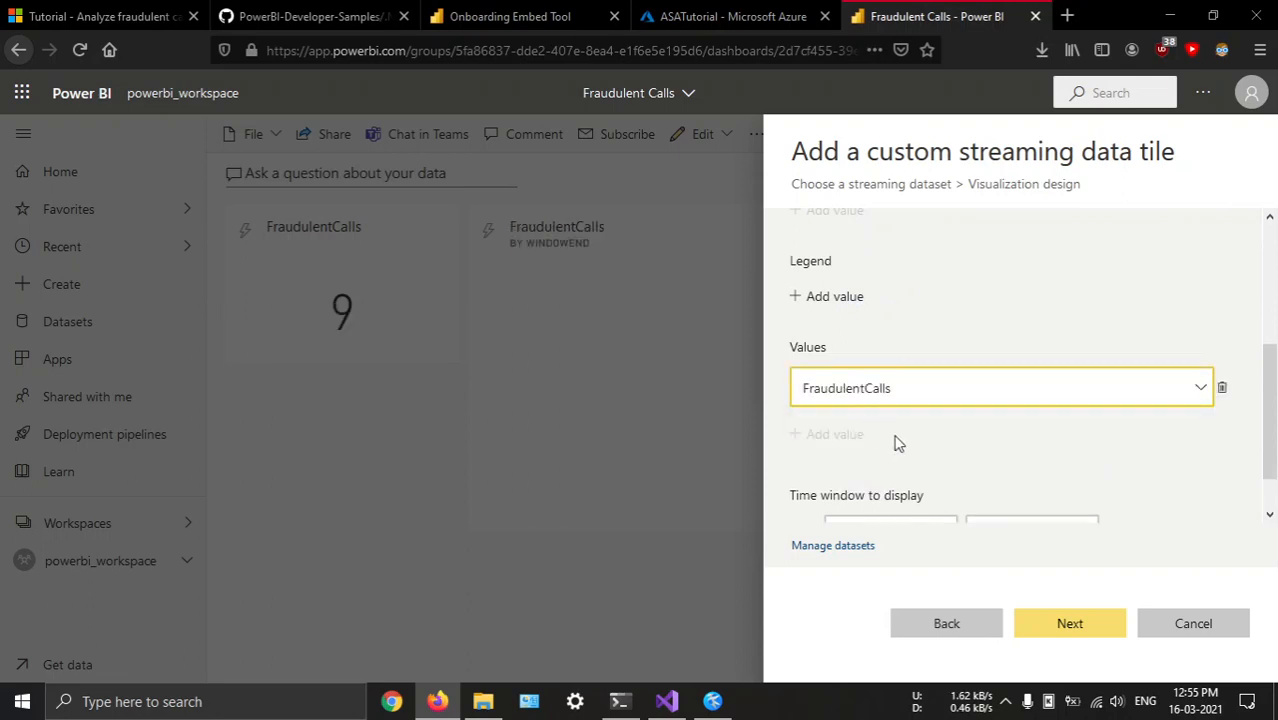
Set the line chart's time window to the last 10 minutes and apply the tile with default details
{"action": "scroll", "coordinate": [897, 443], "scroll_direction": "down", "scroll_amount": 1}
{"action": "left_click", "coordinate": [901, 485]}
{"action": "left_click", "coordinate": [859, 329]}
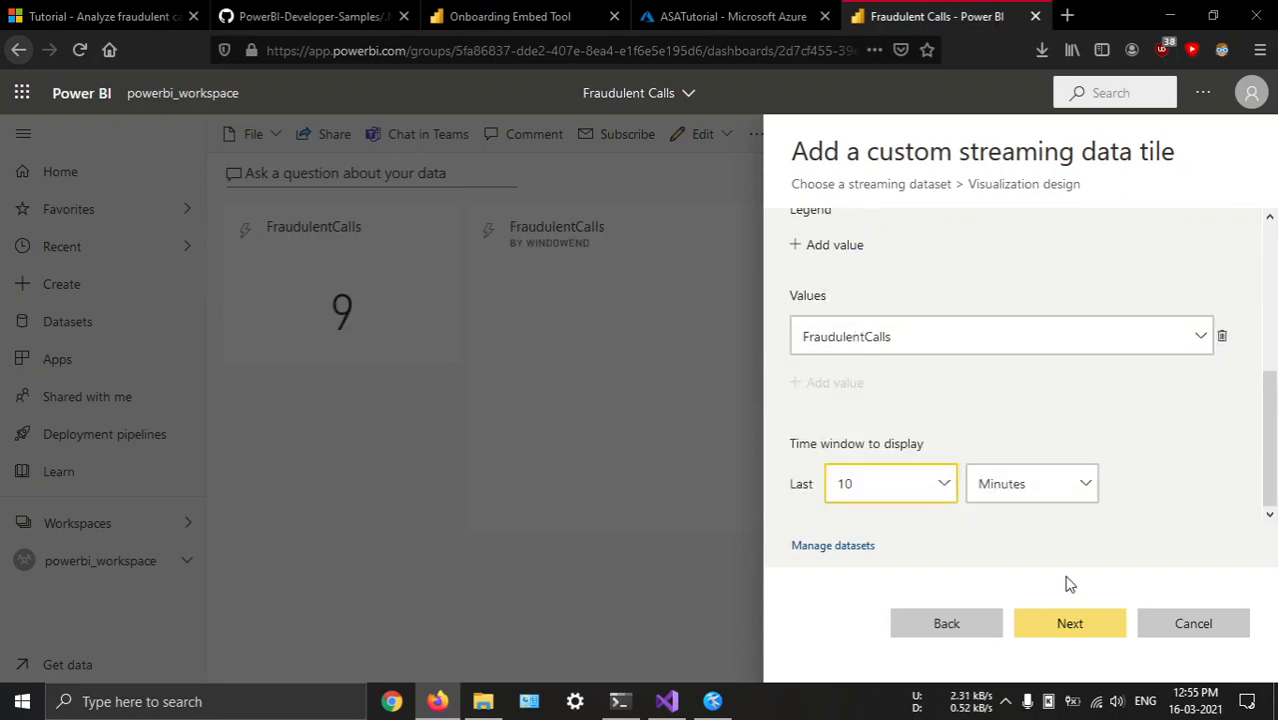
{"action": "left_click", "coordinate": [1060, 624]}
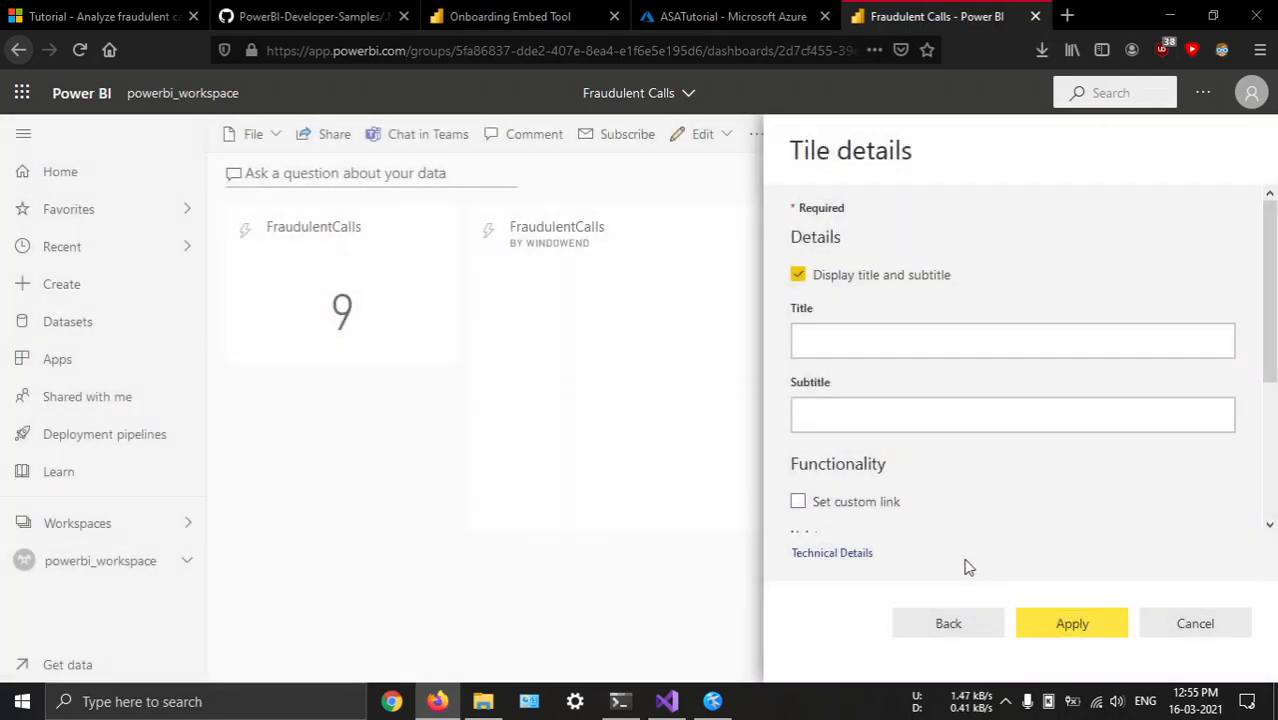
{"action": "left_click", "coordinate": [1061, 616]}
{"action": "left_click", "coordinate": [1232, 159]}
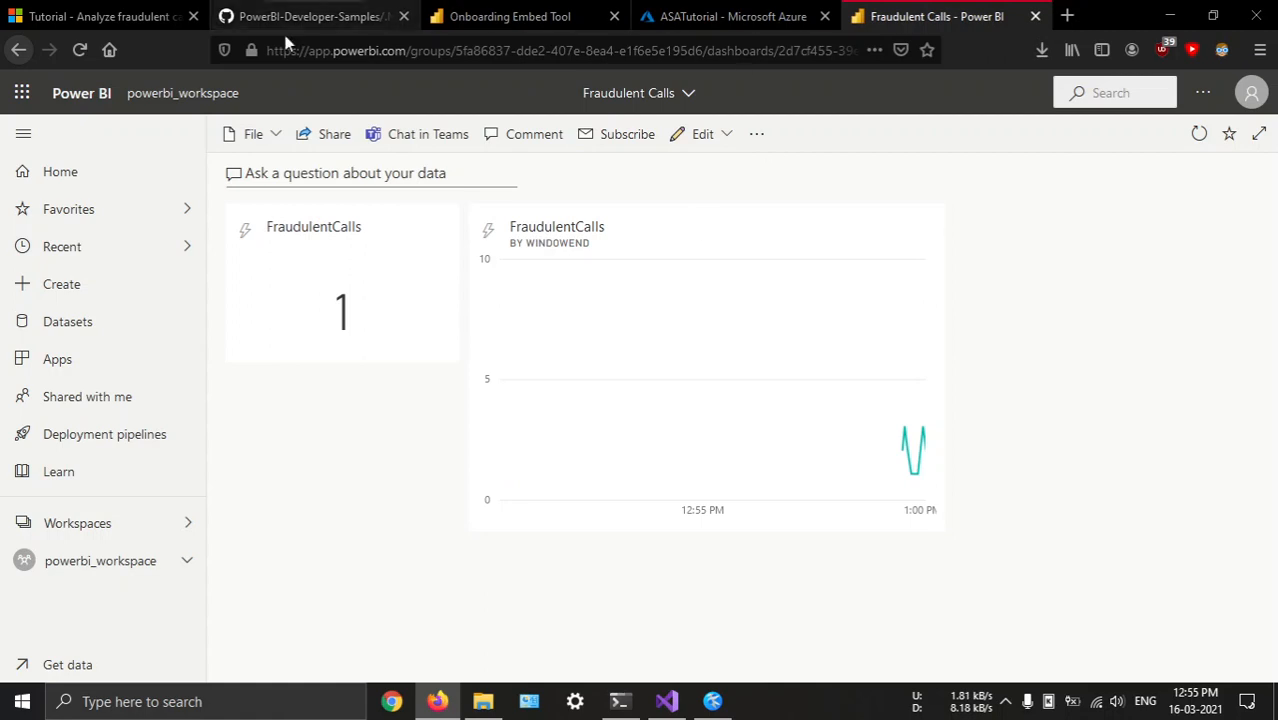
Consult the GitHub sample's instructions for embedding for your organization, and return to the Fraudulent Calls dashboard
{"action": "left_click", "coordinate": [255, 12]}
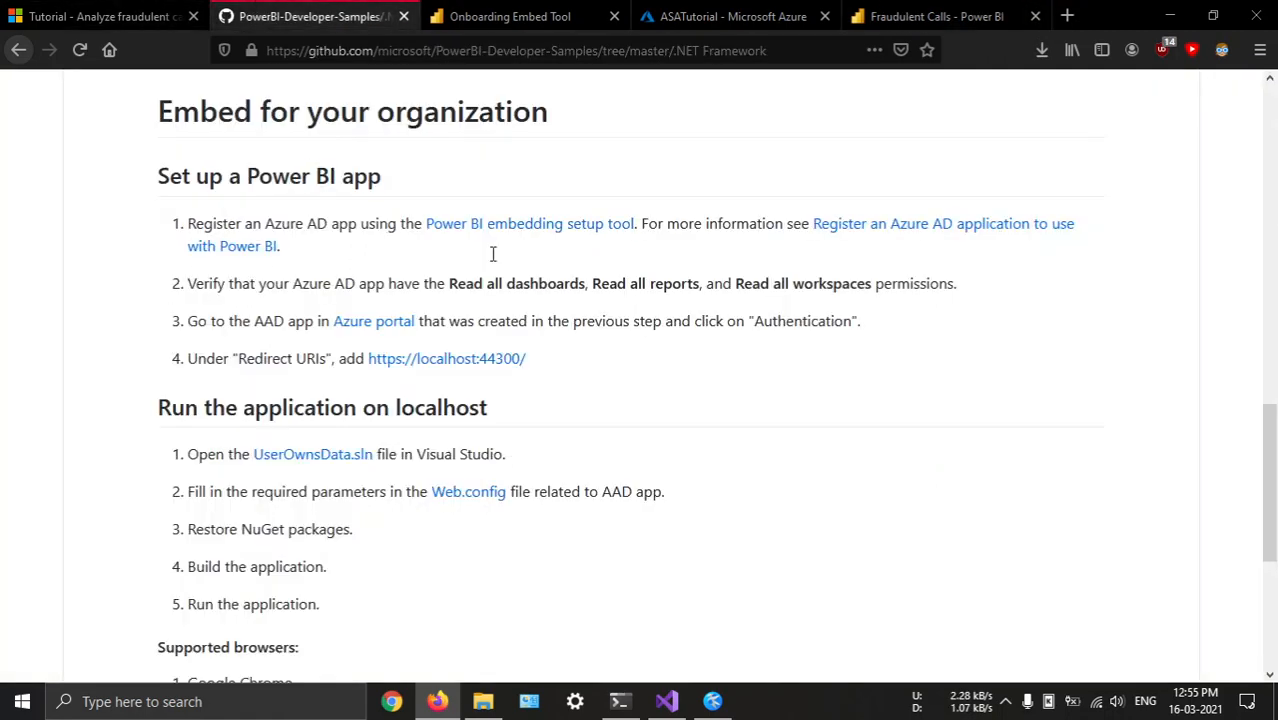
{"action": "left_click", "coordinate": [930, 16]}
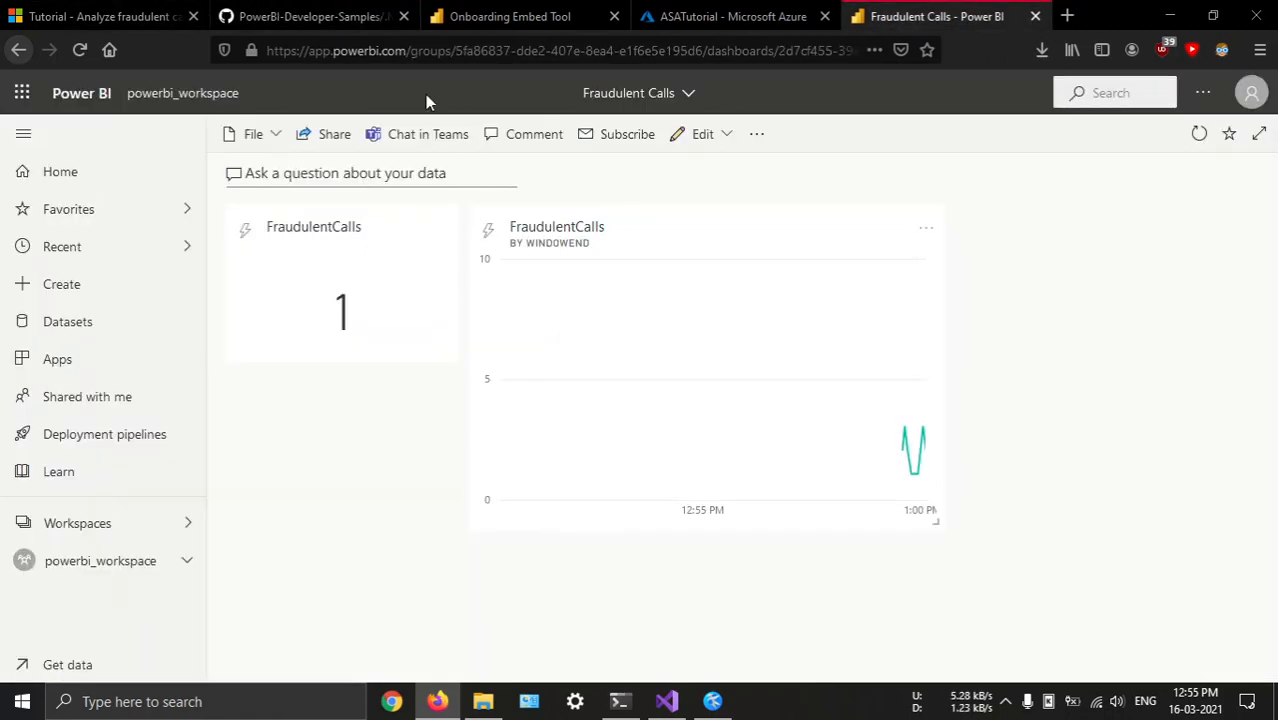
Check the GitHub sample's instructions for running on localhost, and run the UserOwnsData project from Visual Studio with IIS Express (Firefox)
{"action": "left_click", "coordinate": [303, 10]}
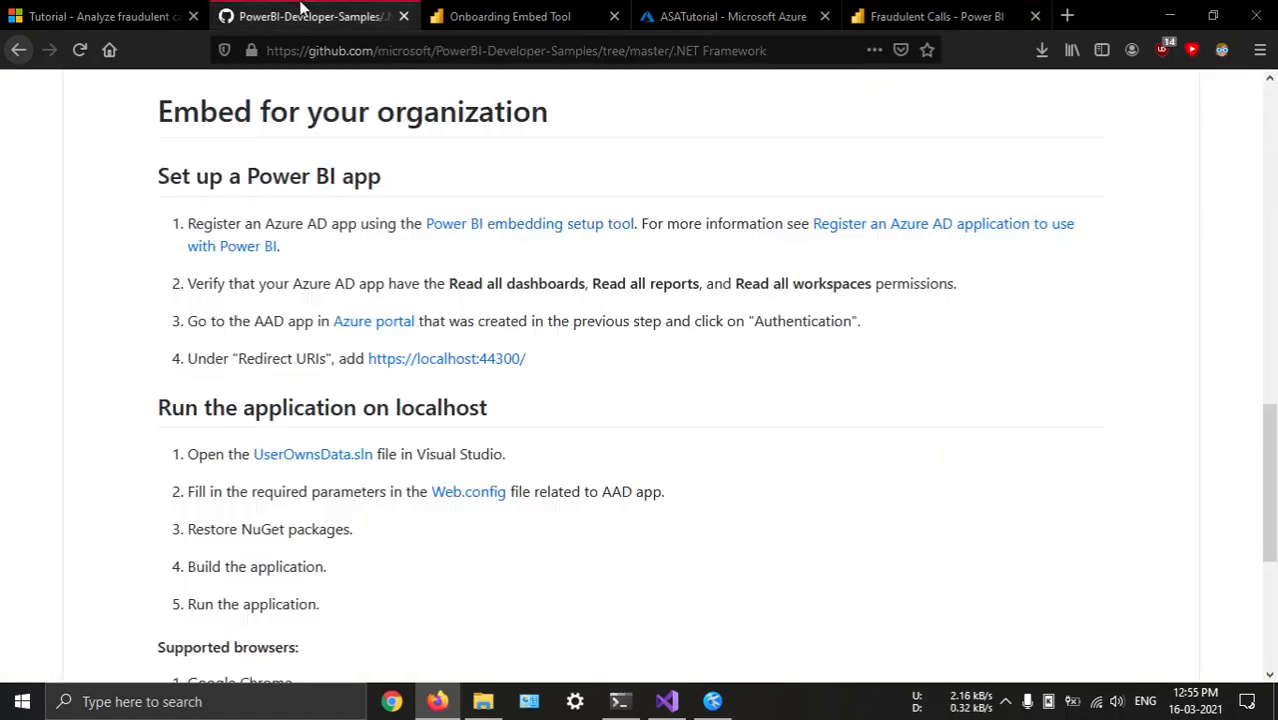
{"action": "scroll", "coordinate": [522, 434], "scroll_direction": "down", "scroll_amount": 3}
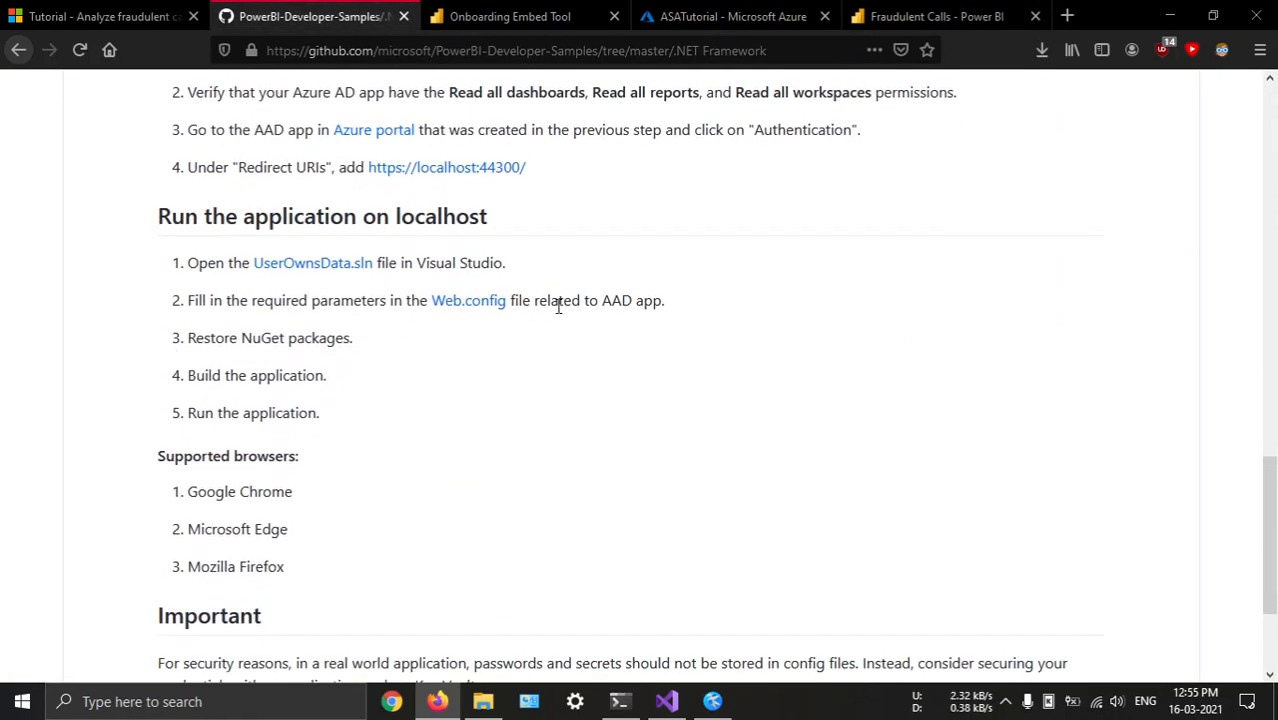
{"action": "left_click", "coordinate": [666, 701]}
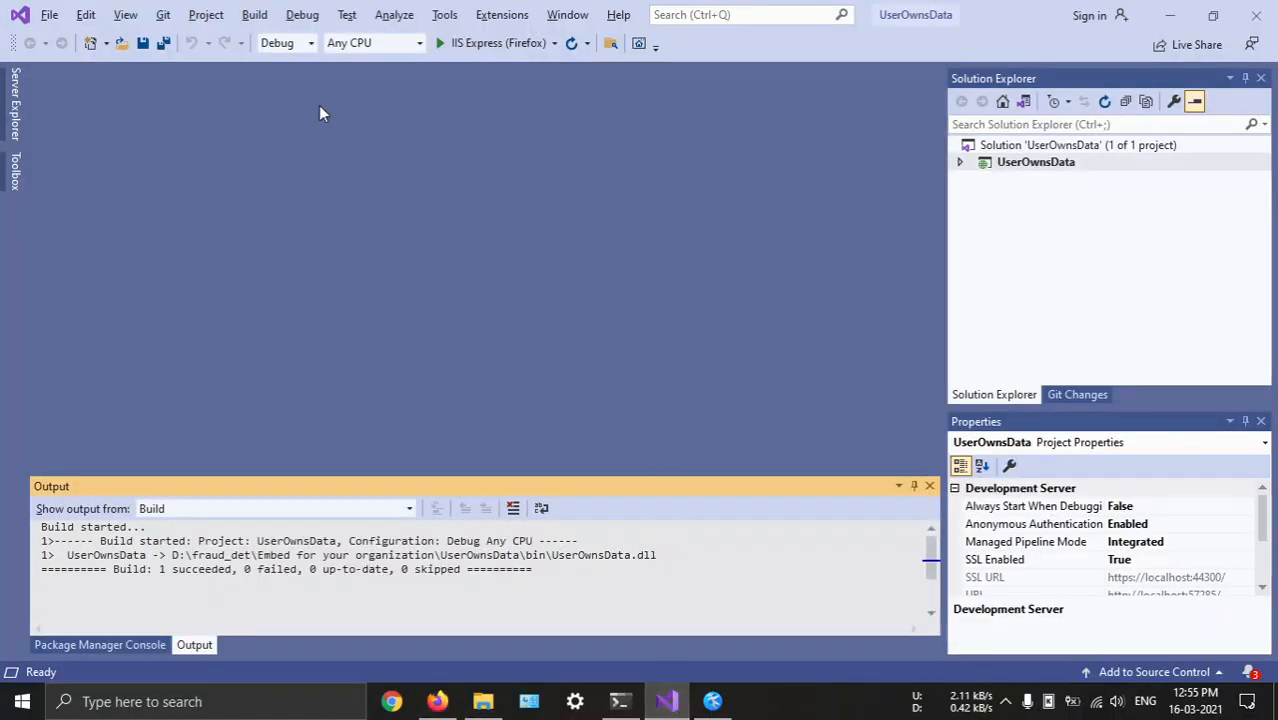
{"action": "left_click", "coordinate": [445, 43]}
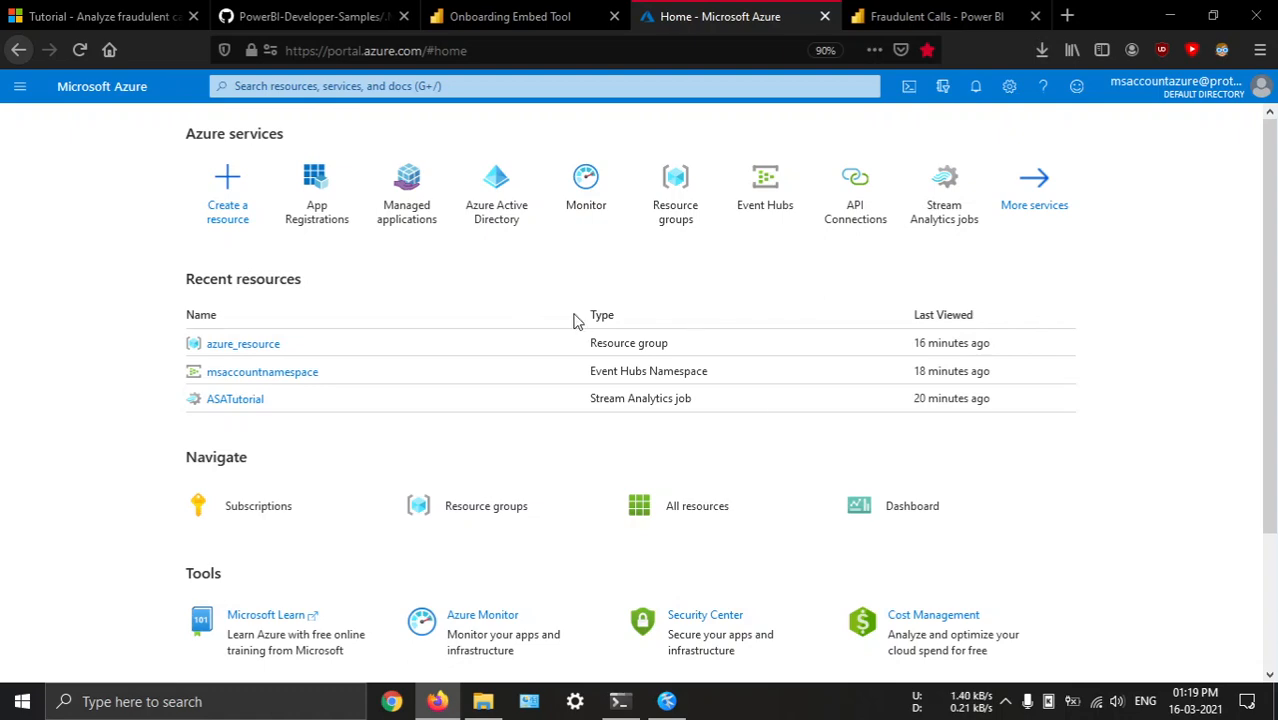
Launch Visual Studio 2019, reopen the UserOwnsData solution and run the web application
{"action": "key", "text": "super"}
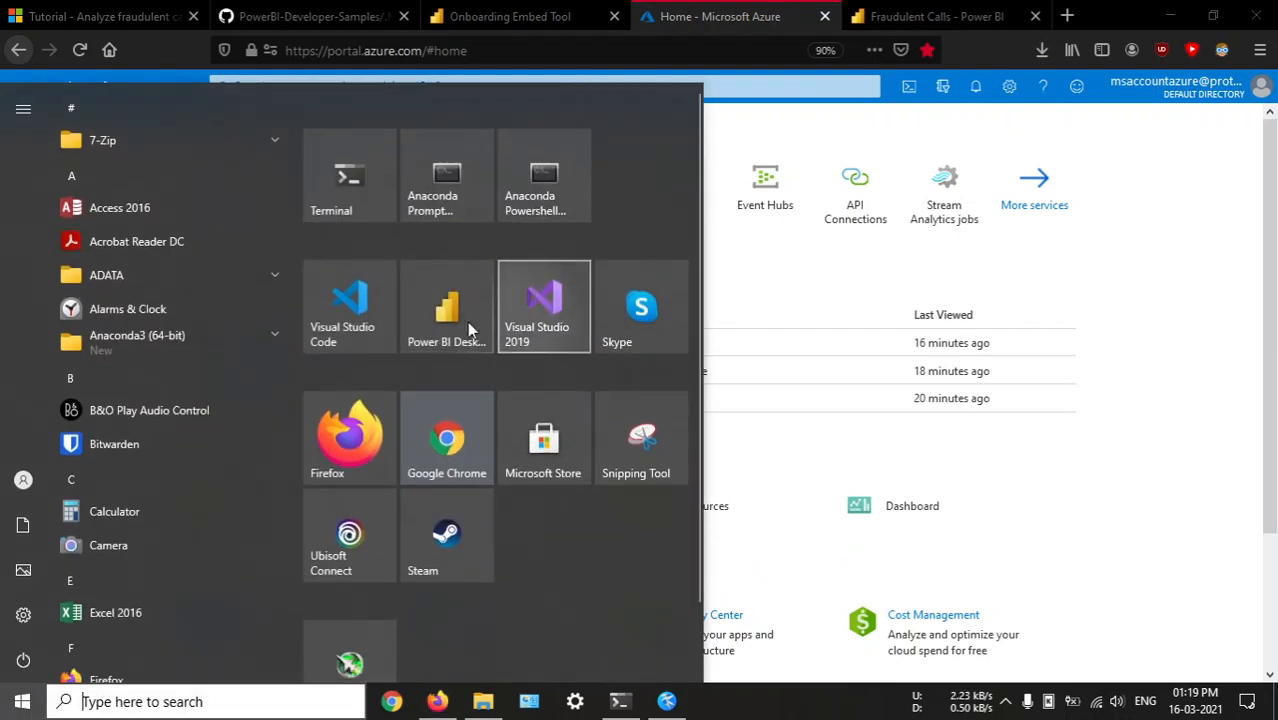
{"action": "left_click", "coordinate": [560, 300]}
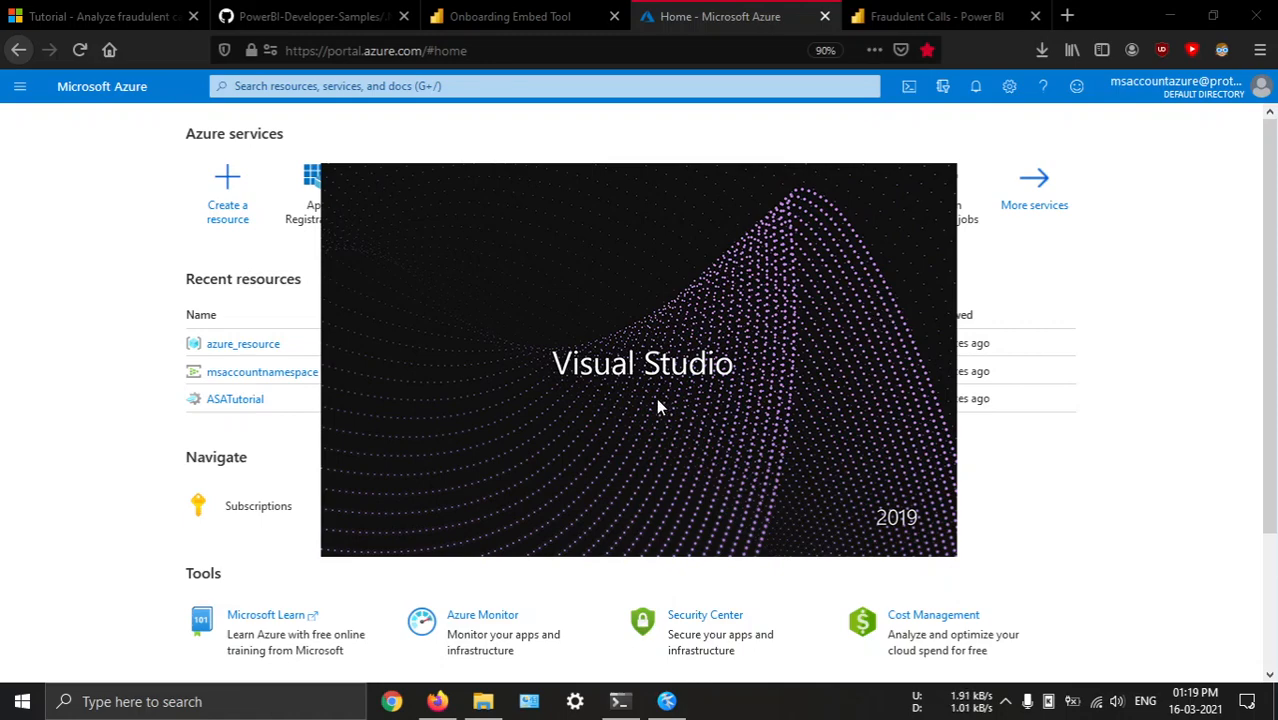
{"action": "left_click", "coordinate": [382, 270]}
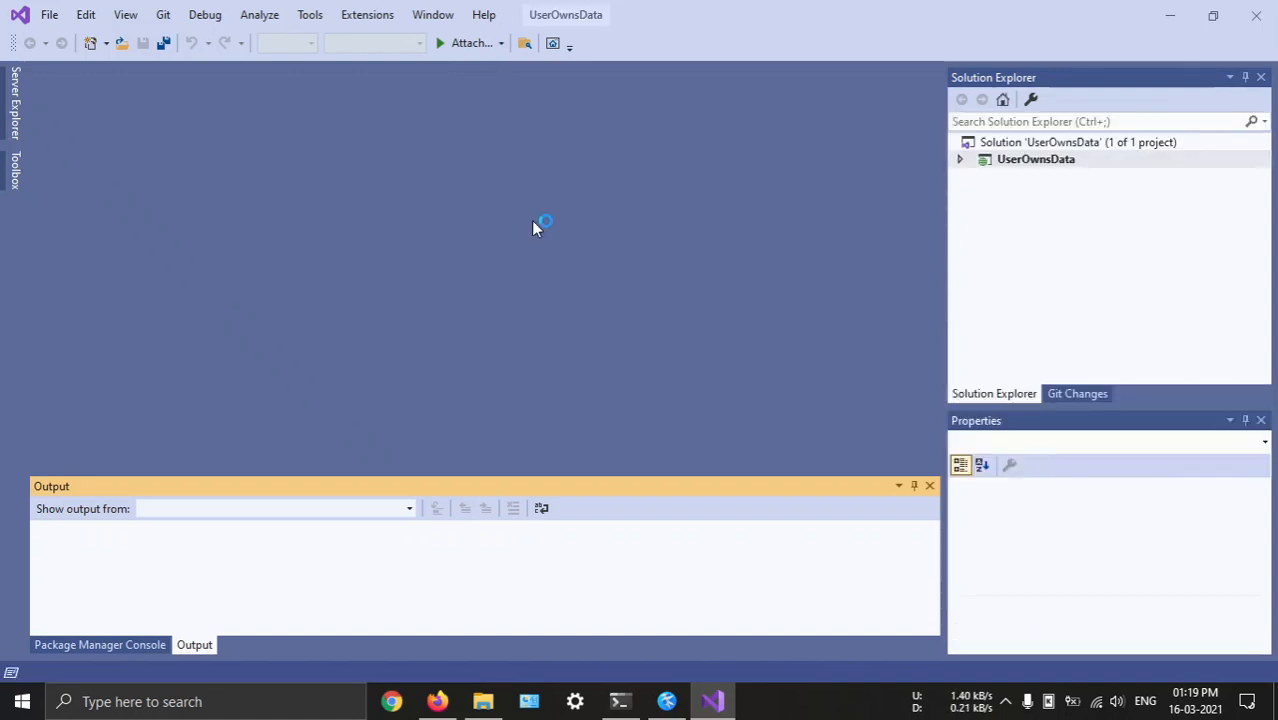
{"action": "left_click", "coordinate": [492, 43]}
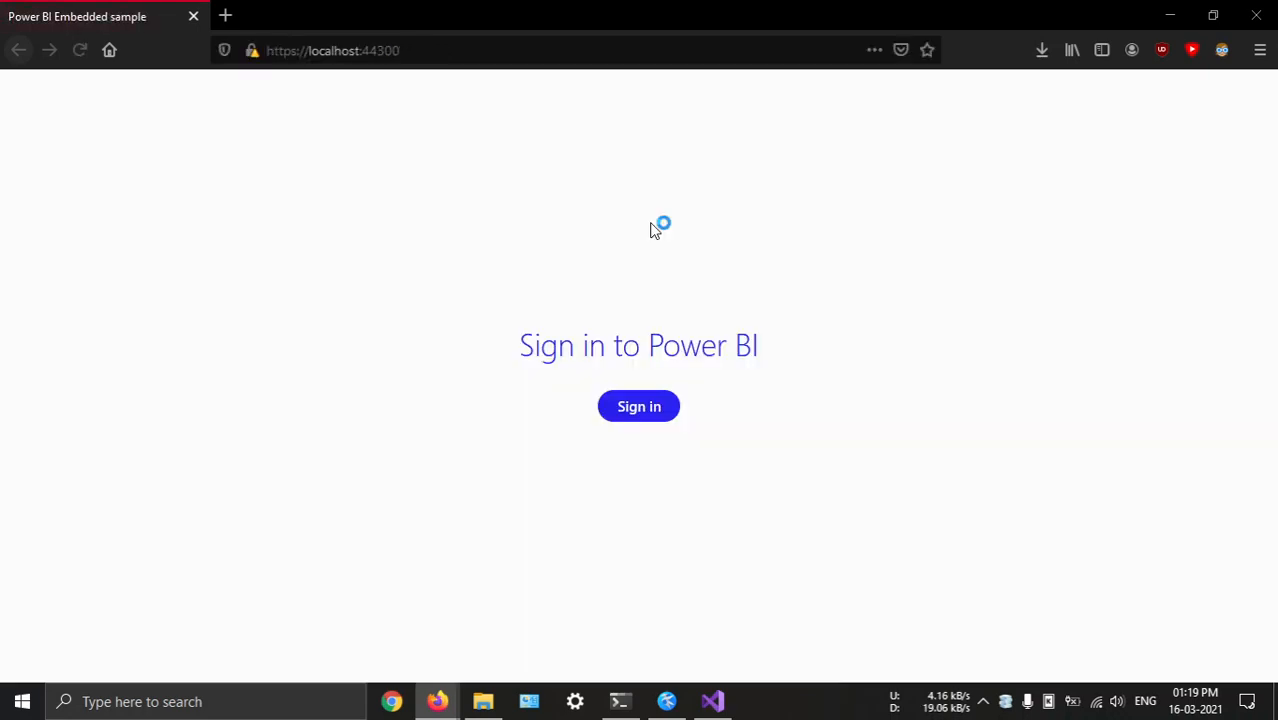
Sign in to Power BI from the sample page with the existing account and accept the permissions requested by powerbi_app
{"action": "left_click", "coordinate": [668, 408]}
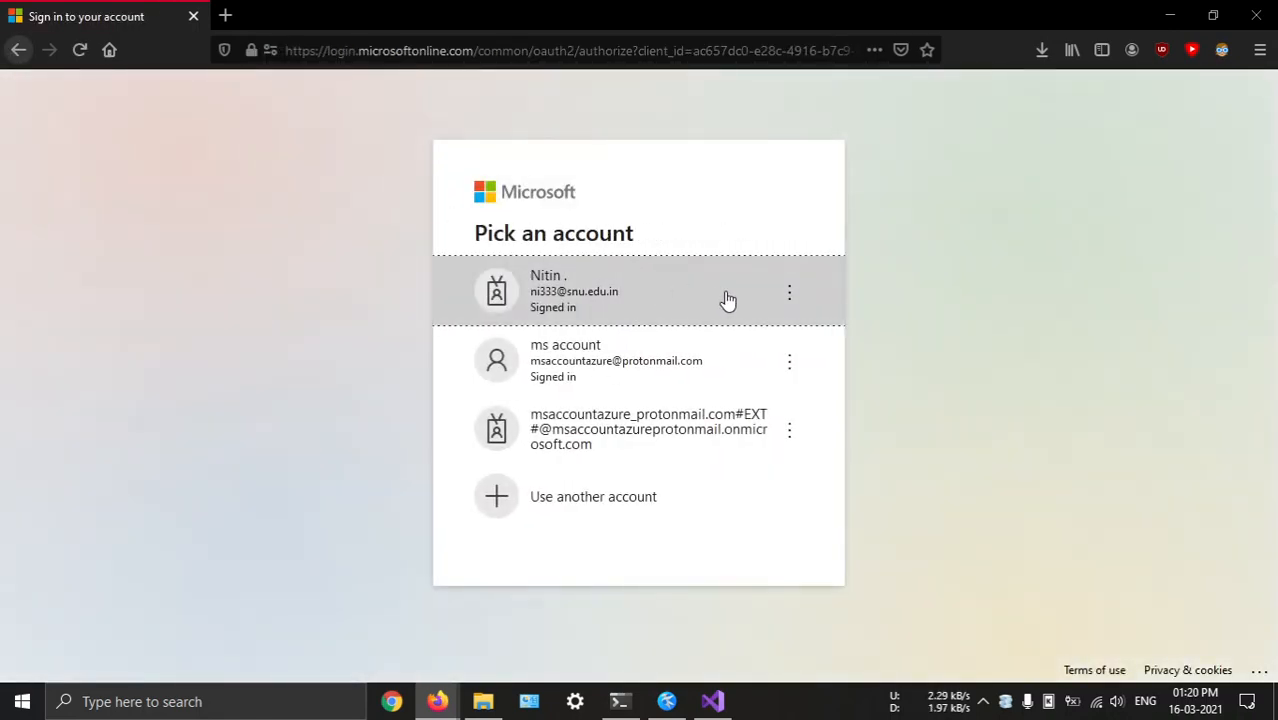
{"action": "left_click", "coordinate": [640, 300]}
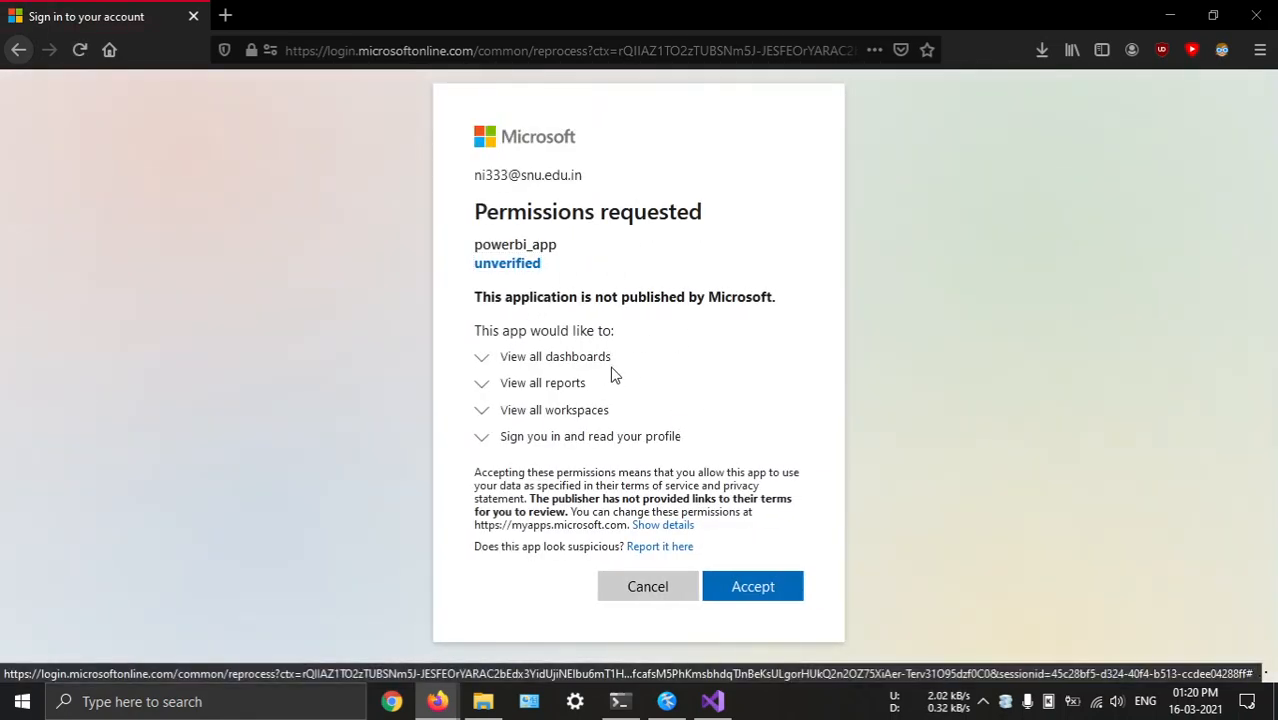
{"action": "left_click", "coordinate": [756, 588]}
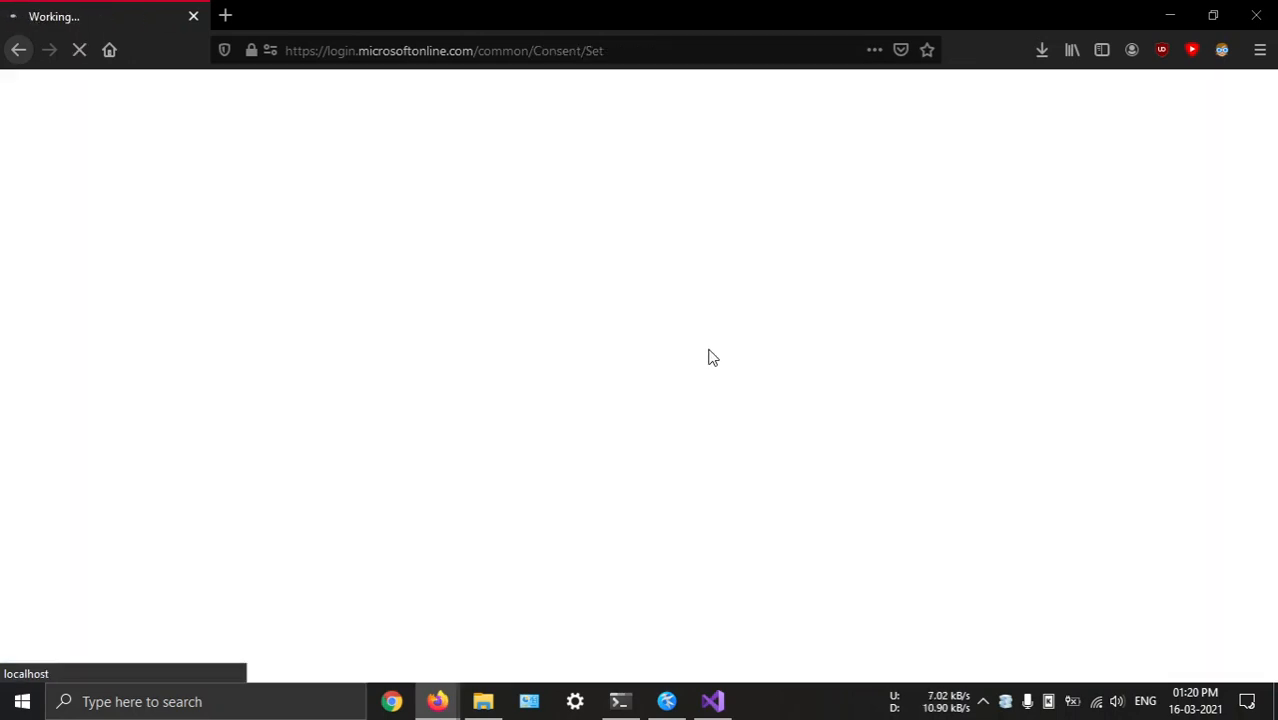
Check the call generator's terminal output, and embed the Fraudulent Calls dashboard from powerbi_workspace in the sample page
{"action": "left_click", "coordinate": [620, 701]}
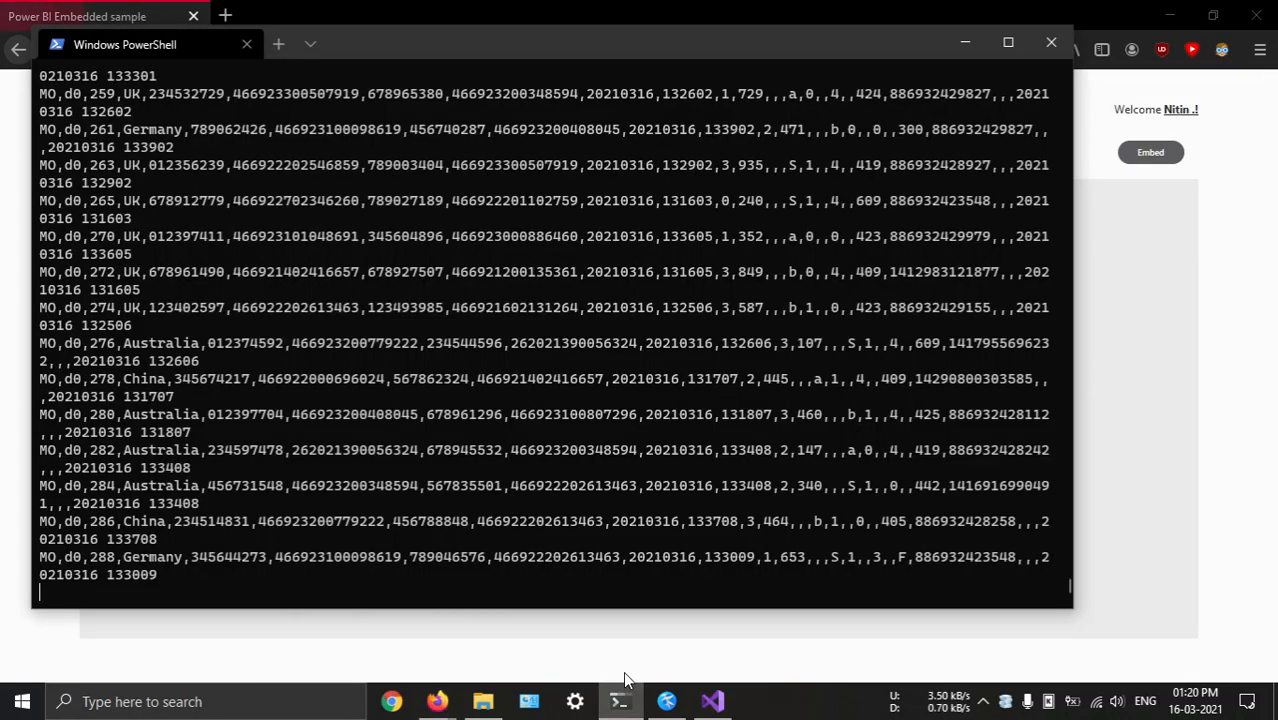
{"action": "left_click", "coordinate": [616, 701]}
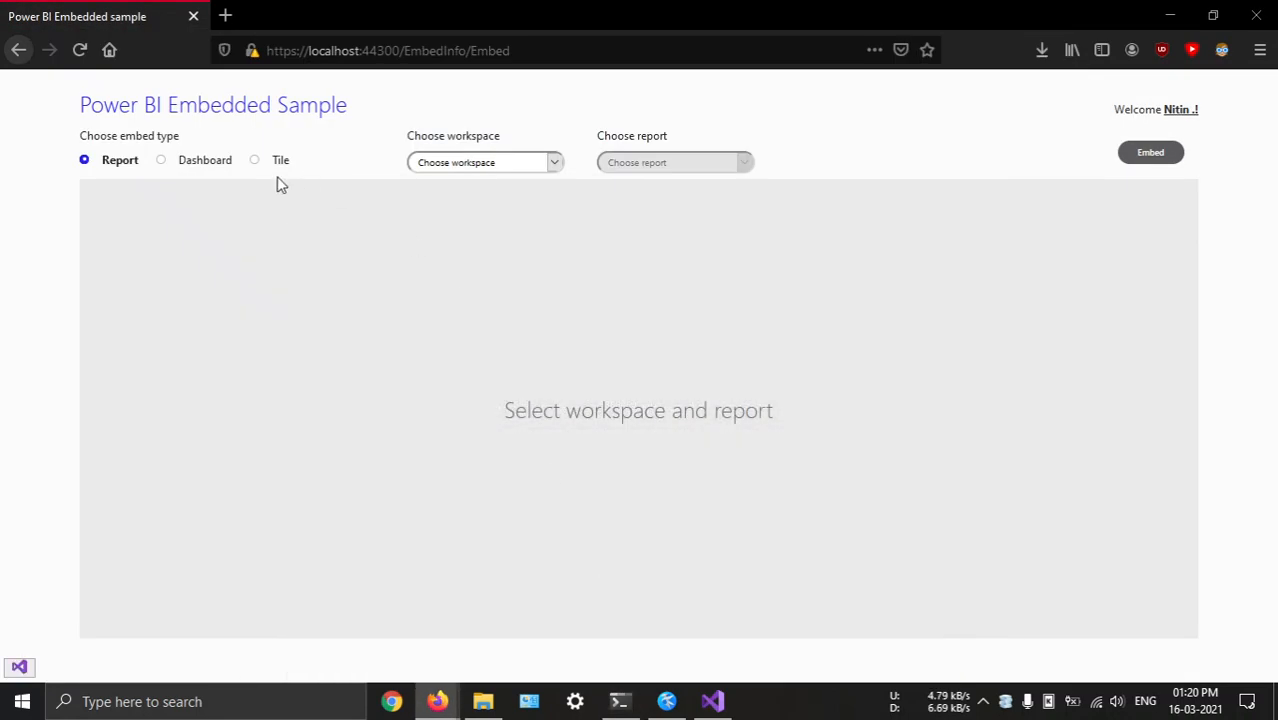
{"action": "left_click", "coordinate": [190, 162]}
{"action": "left_click", "coordinate": [445, 163]}
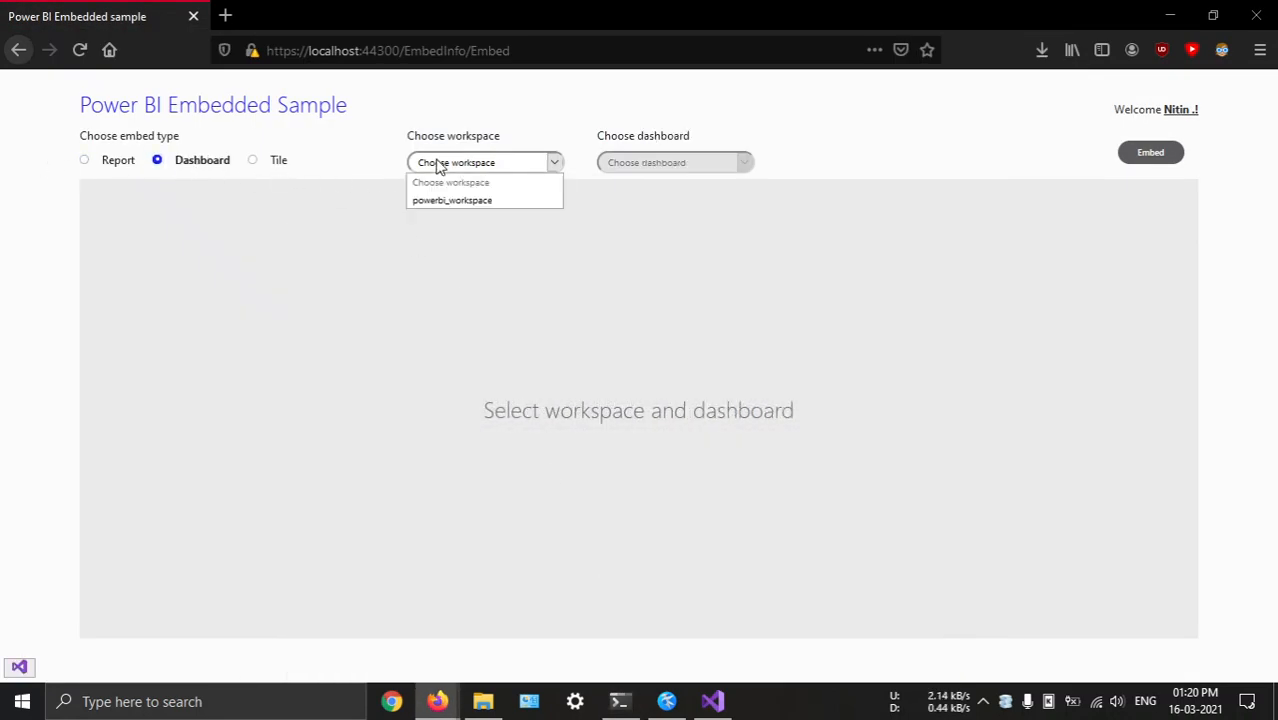
{"action": "left_click", "coordinate": [470, 200]}
{"action": "left_click", "coordinate": [657, 165]}
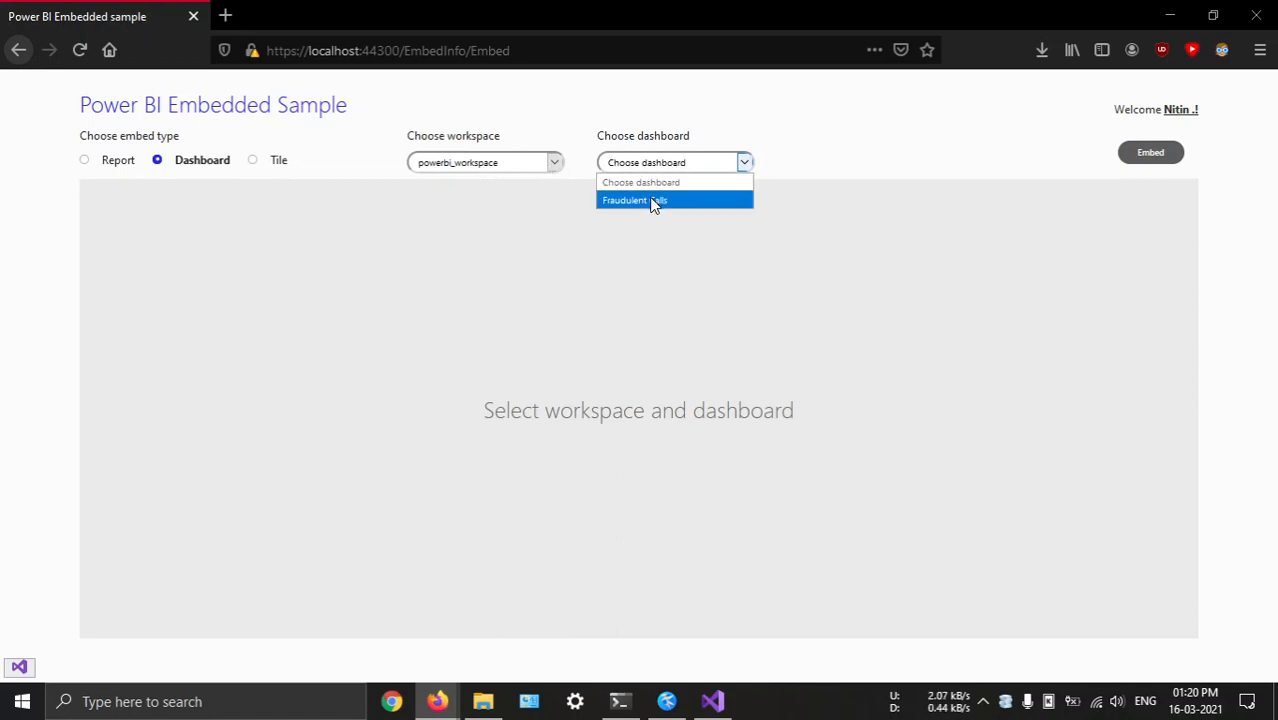
{"action": "left_click", "coordinate": [655, 201]}
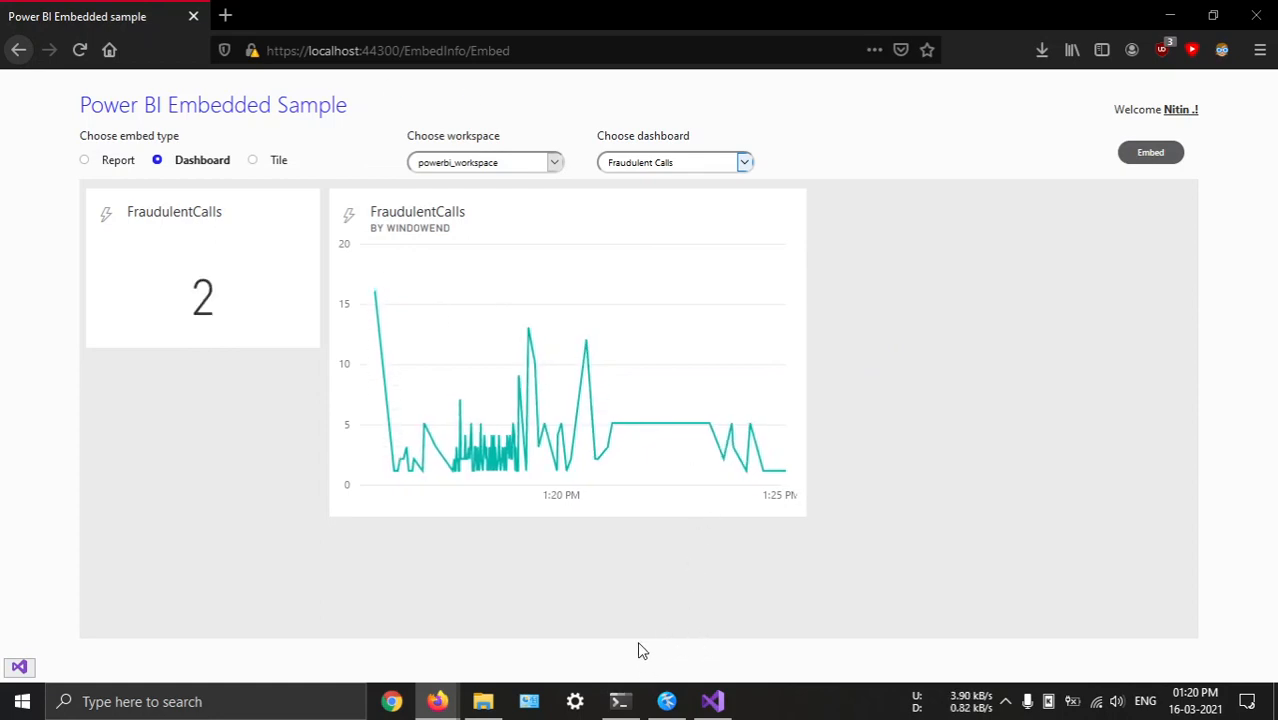
Review the Azure portal's recent resources, the call generator's terminal output and the Power BI embedding setup summary
{"action": "mouse_move", "coordinate": [437, 700]}
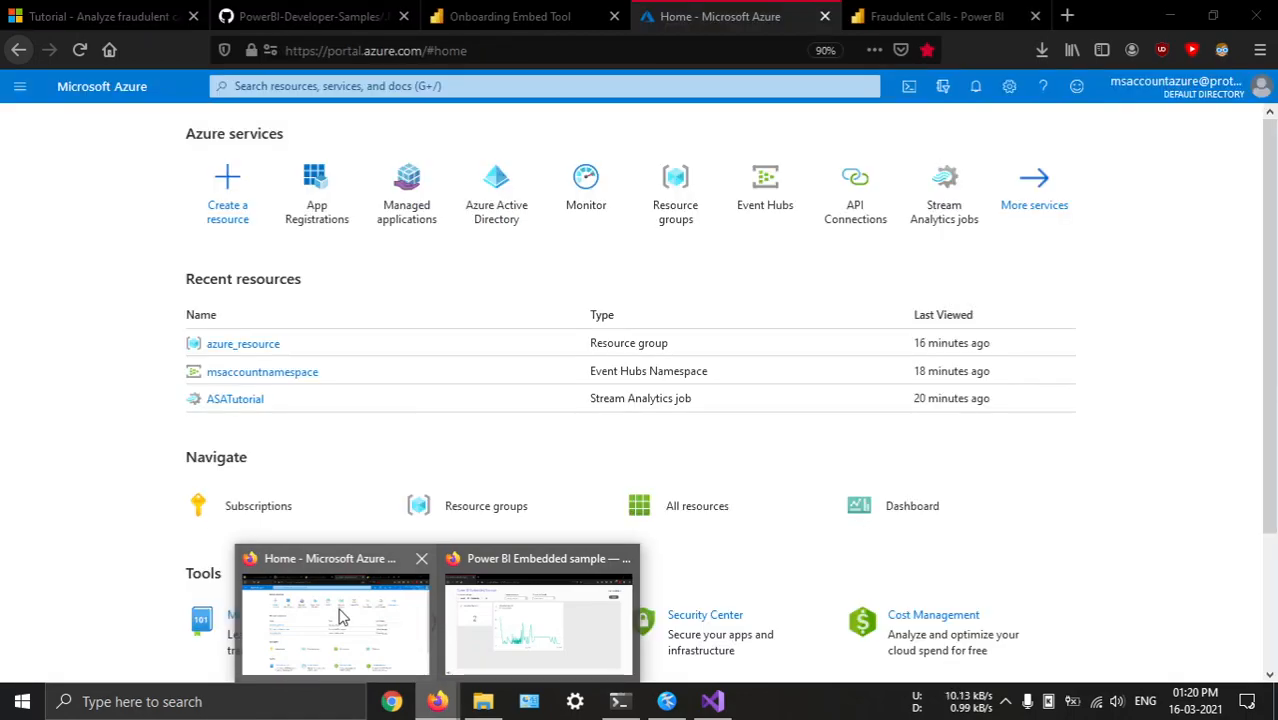
{"action": "left_click", "coordinate": [338, 618]}
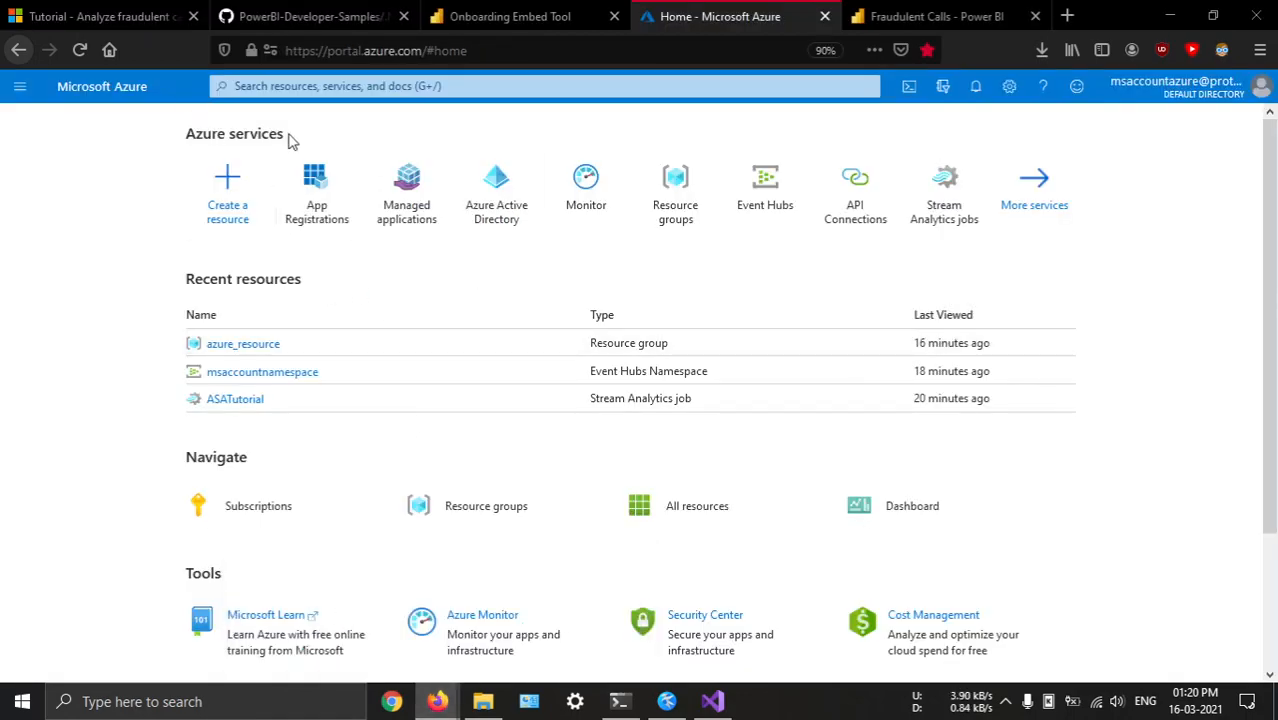
{"action": "left_click", "coordinate": [620, 702]}
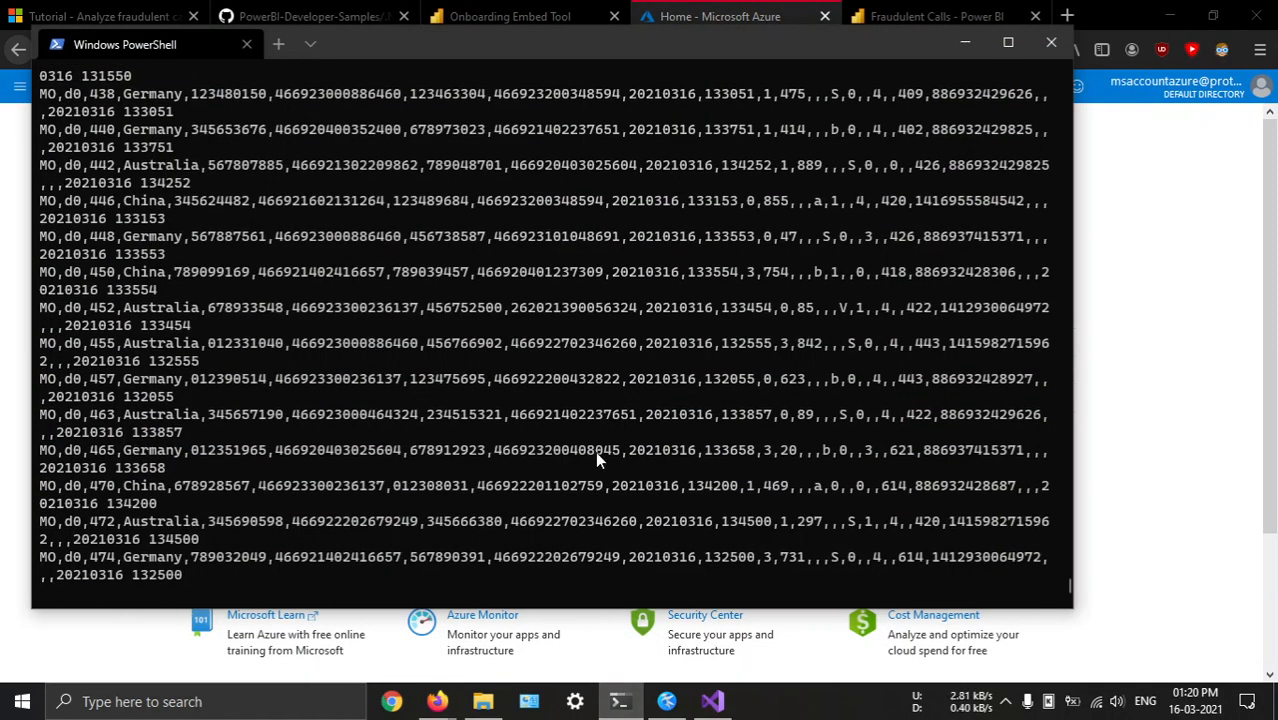
{"action": "left_click", "coordinate": [624, 706]}
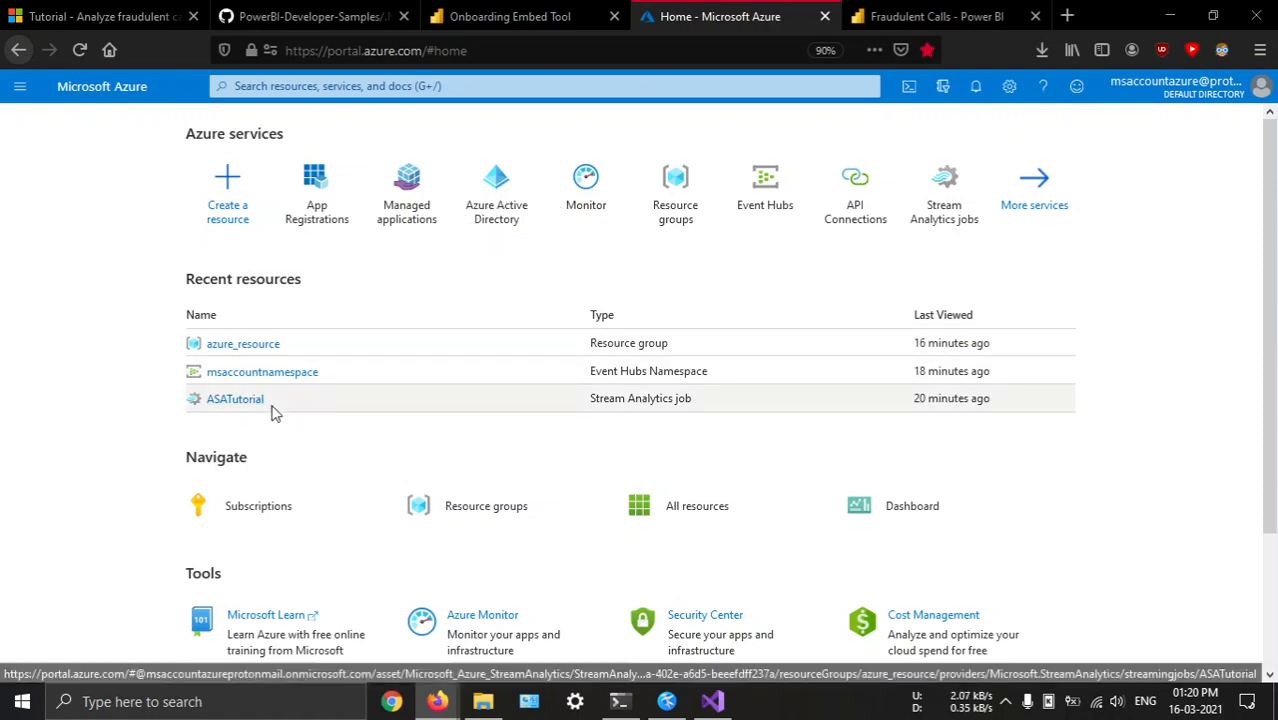
{"action": "scroll", "coordinate": [559, 419], "scroll_direction": "down", "scroll_amount": 2}
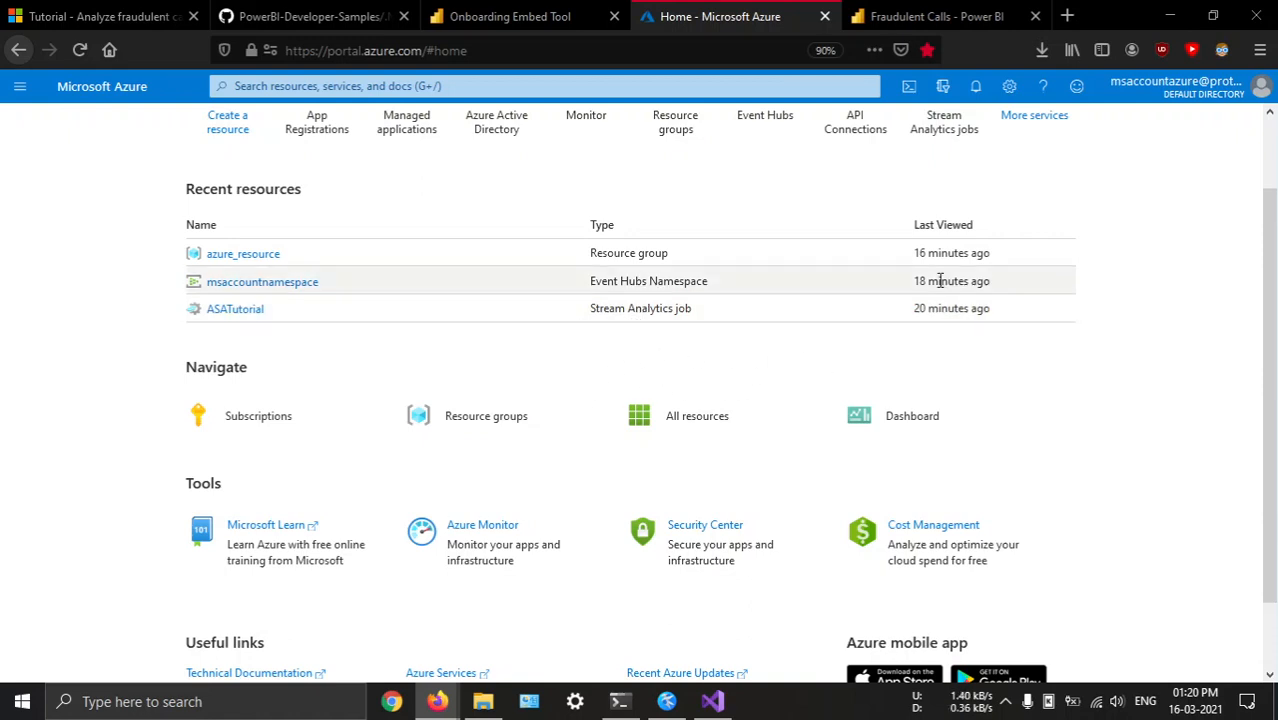
{"action": "left_click", "coordinate": [559, 17]}
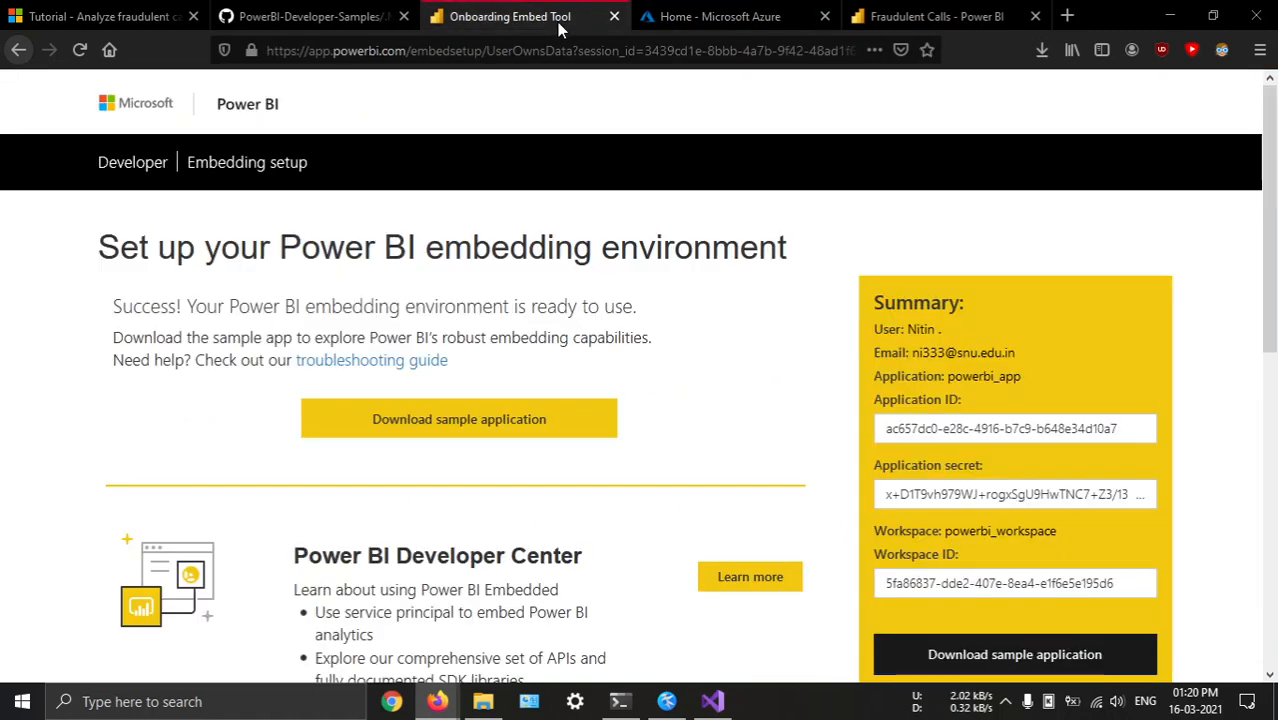
Compare the Fraudulent Calls dashboard in the Power BI service with its embedded version in the localhost sample
{"action": "left_click", "coordinate": [1010, 12]}
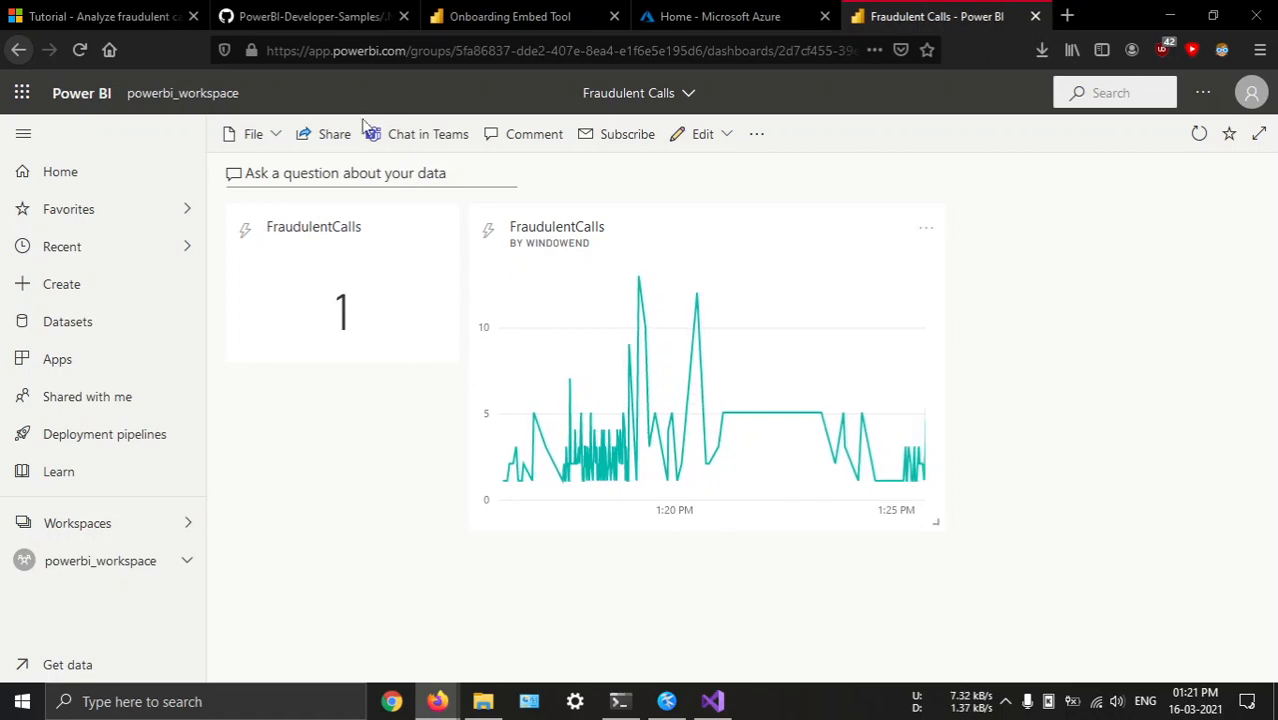
{"action": "left_click", "coordinate": [337, 10]}
{"action": "left_click", "coordinate": [893, 10]}
{"action": "left_click", "coordinate": [305, 28]}
{"action": "left_click", "coordinate": [900, 10]}
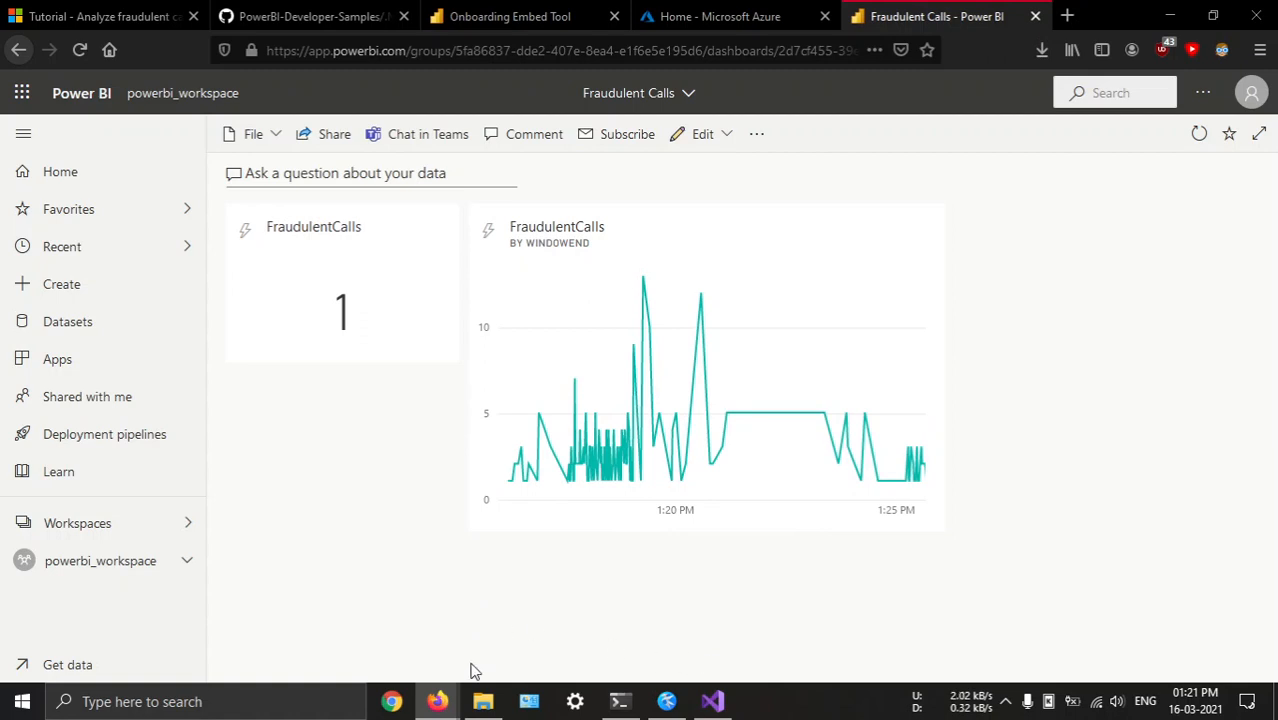
{"action": "mouse_move", "coordinate": [440, 700]}
{"action": "left_click", "coordinate": [467, 615]}
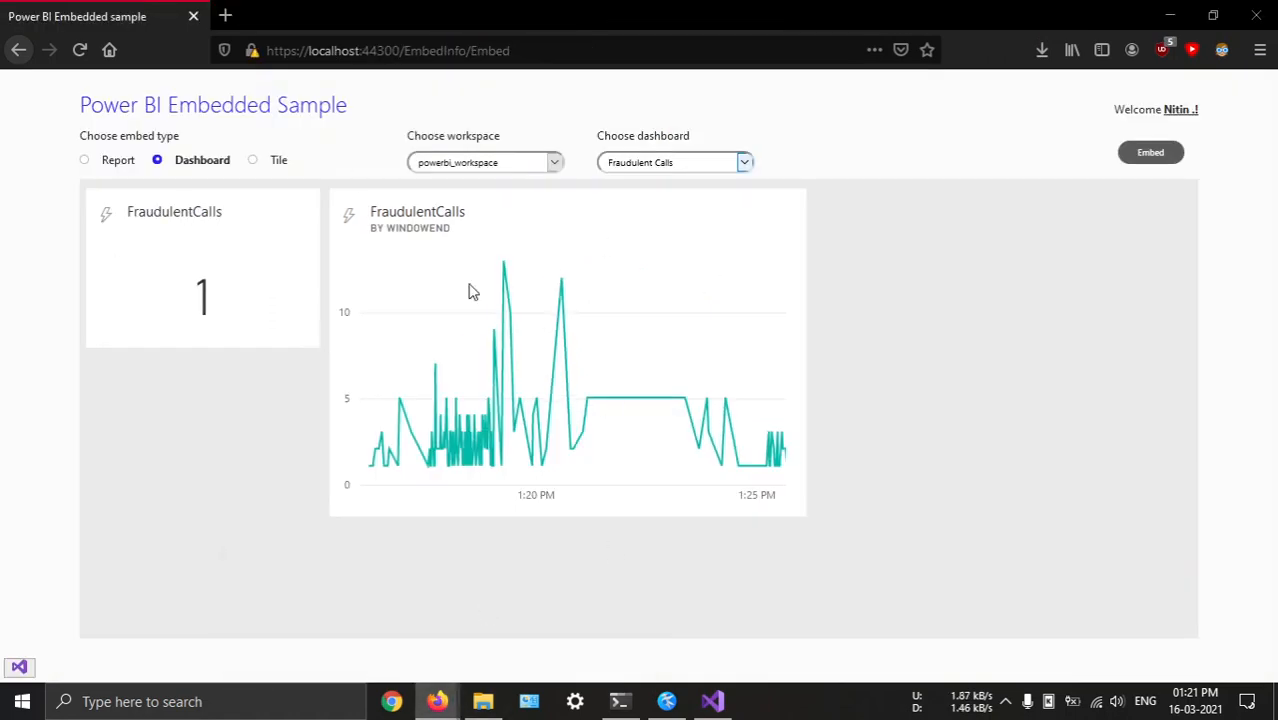